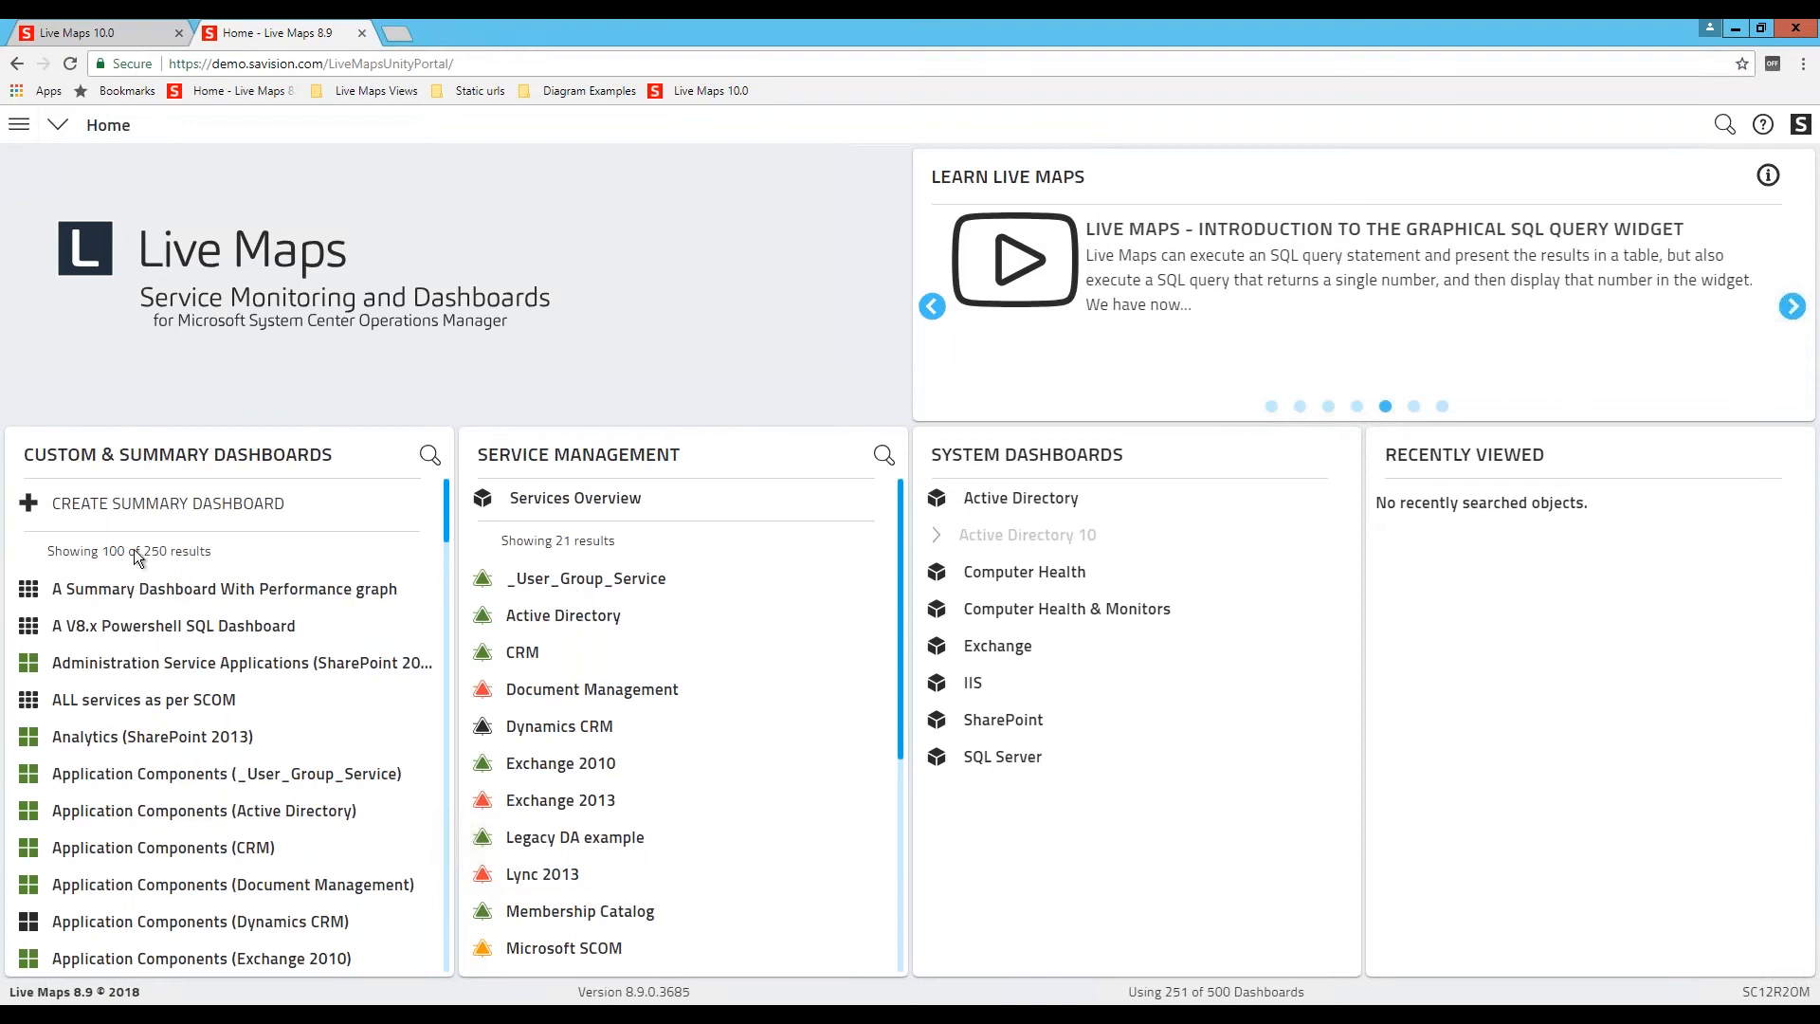
Step: Open the existing summary dashboard "User Group Technical Dashbord" to view its widgets
{"action": "left_click", "coordinate": [19, 124]}
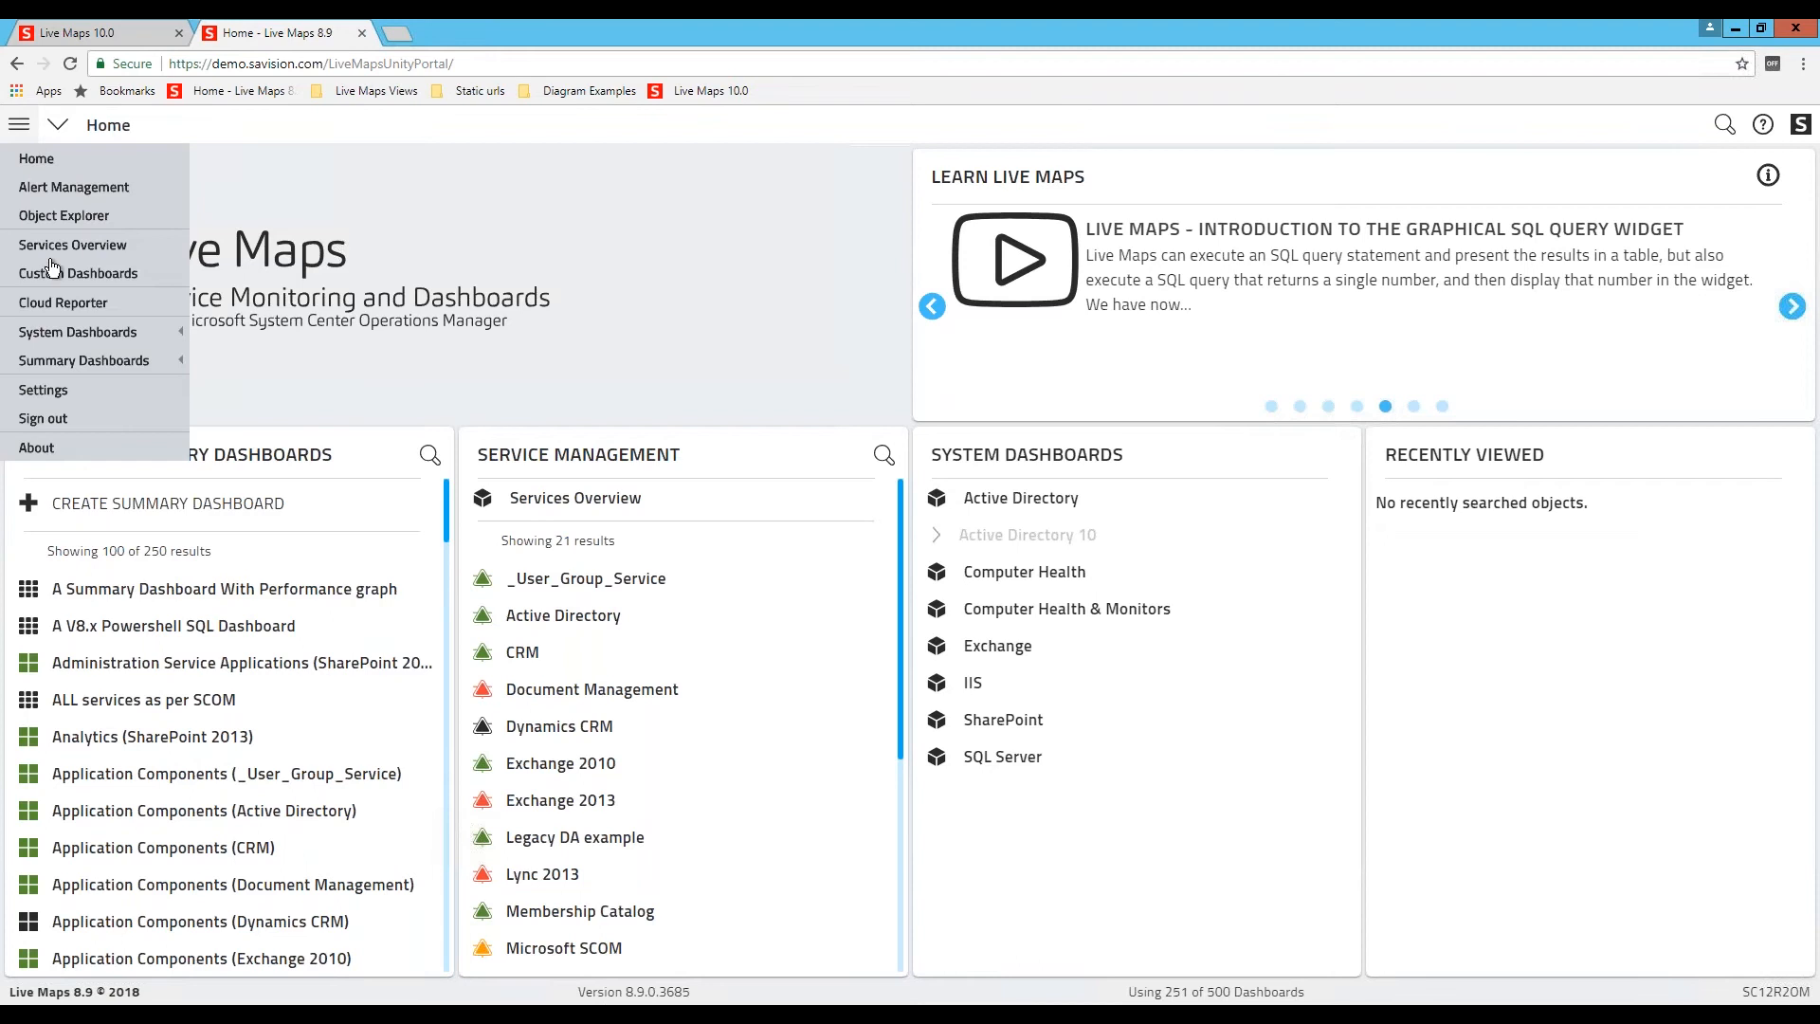
{"action": "left_click", "coordinate": [85, 367]}
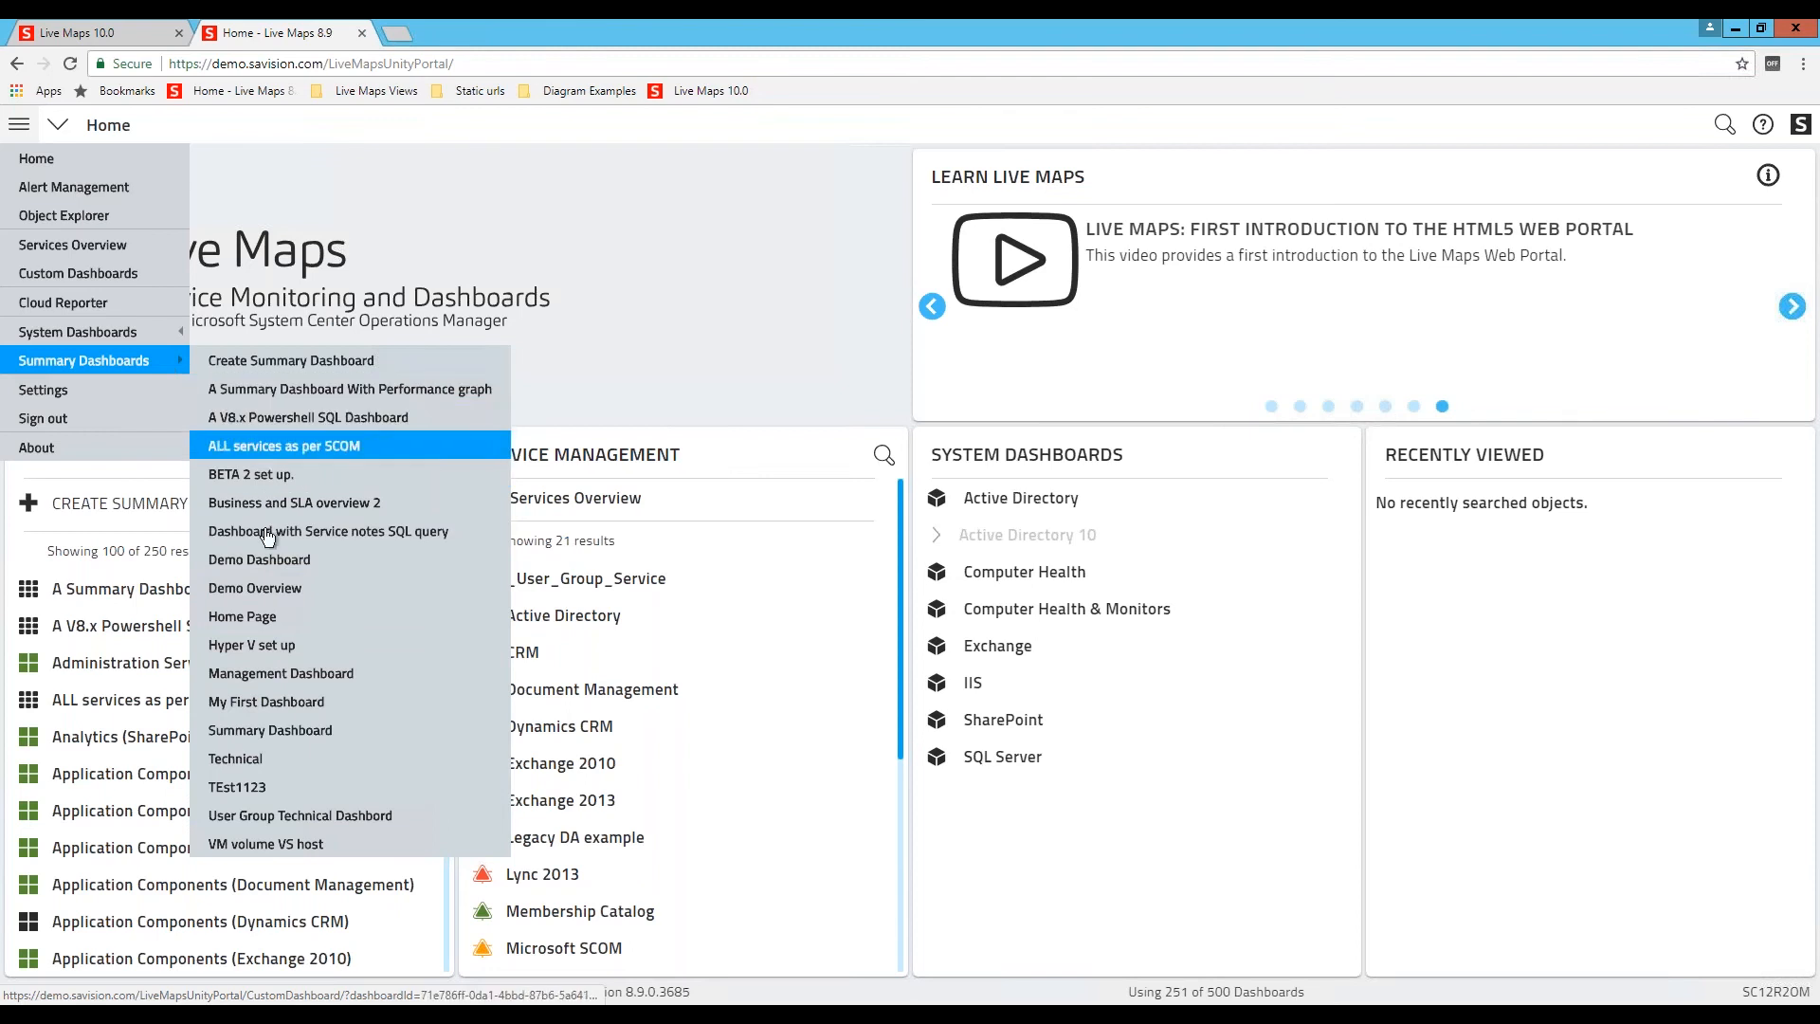
{"action": "left_click", "coordinate": [234, 824]}
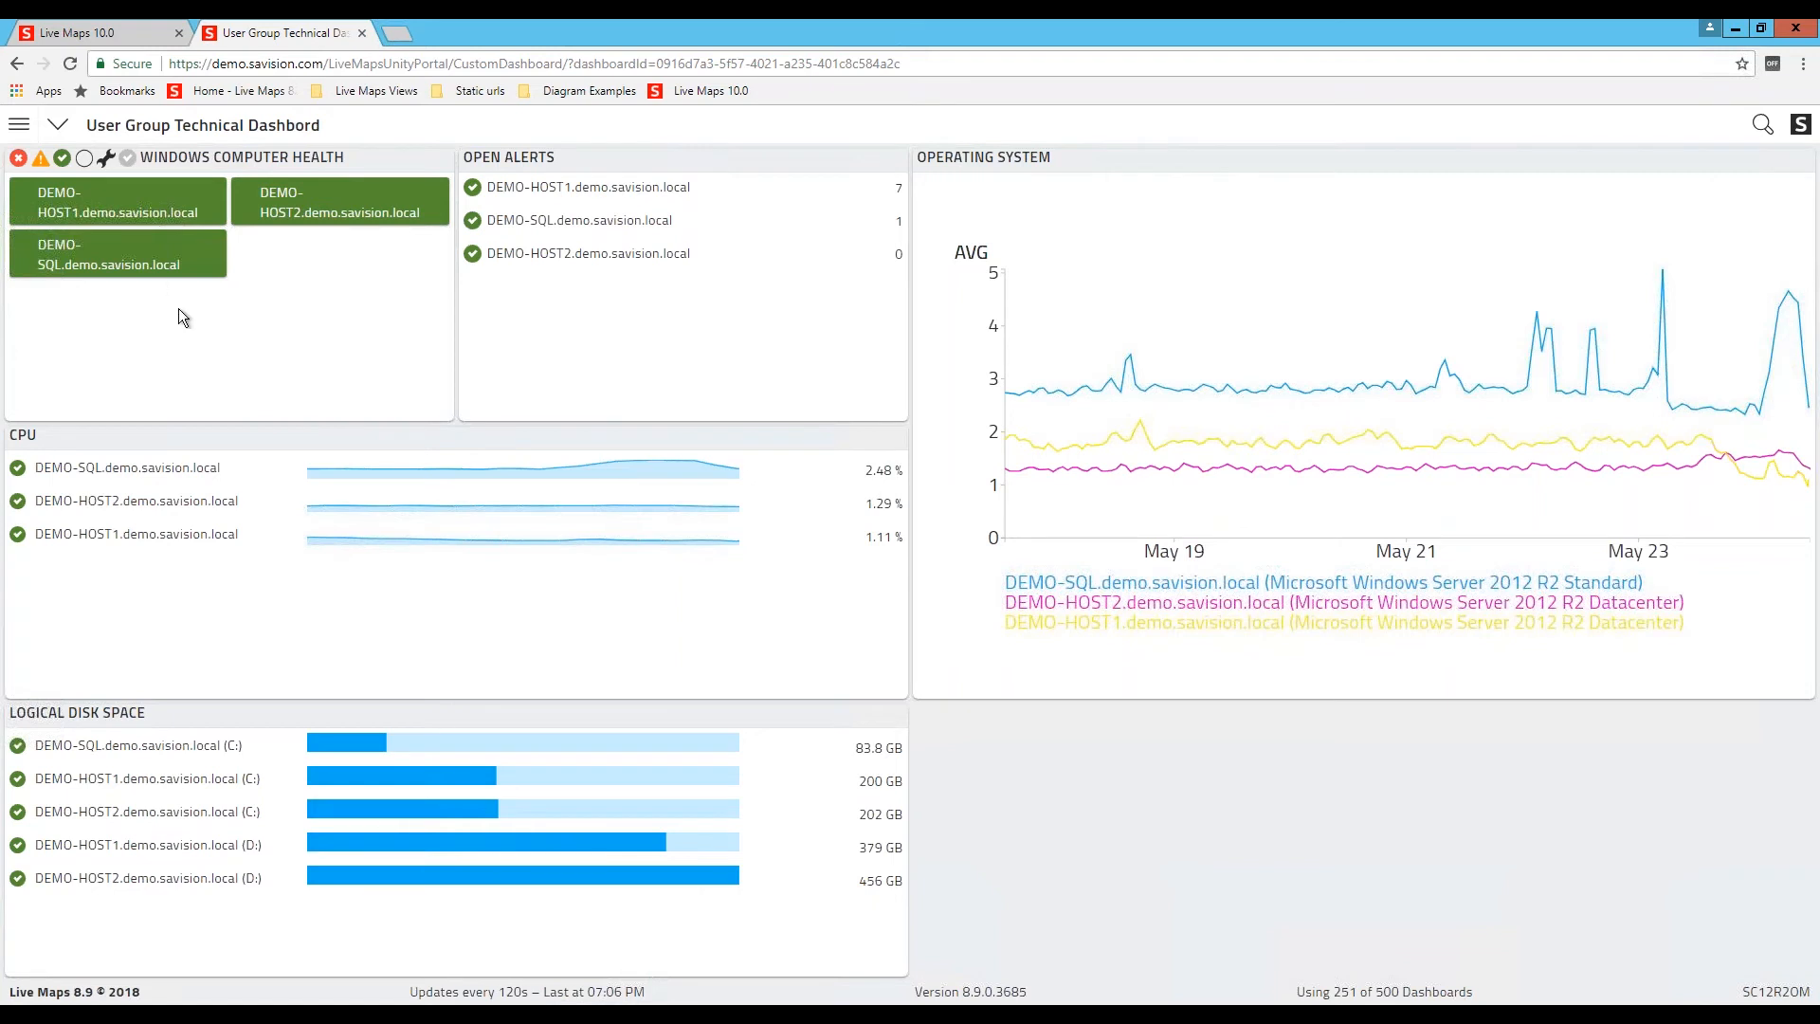
Step: Start creating a new summary dashboard
{"action": "left_click", "coordinate": [20, 129]}
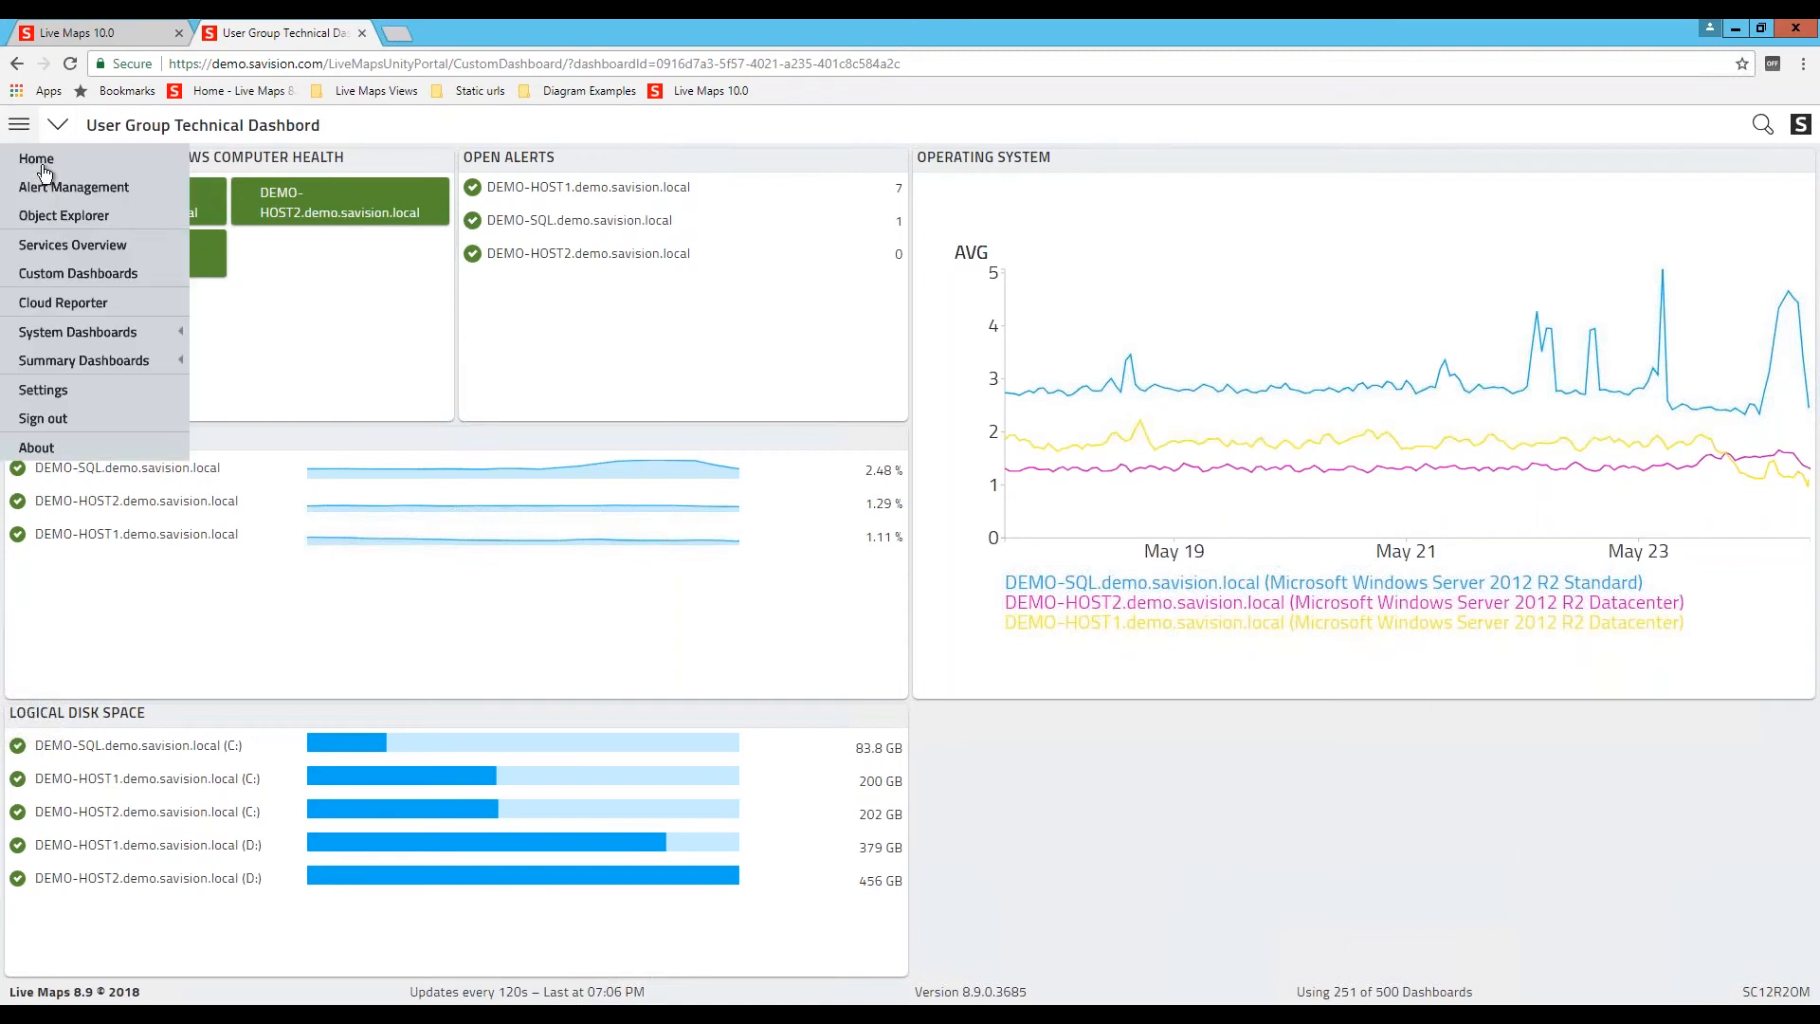
{"action": "left_click", "coordinate": [93, 365]}
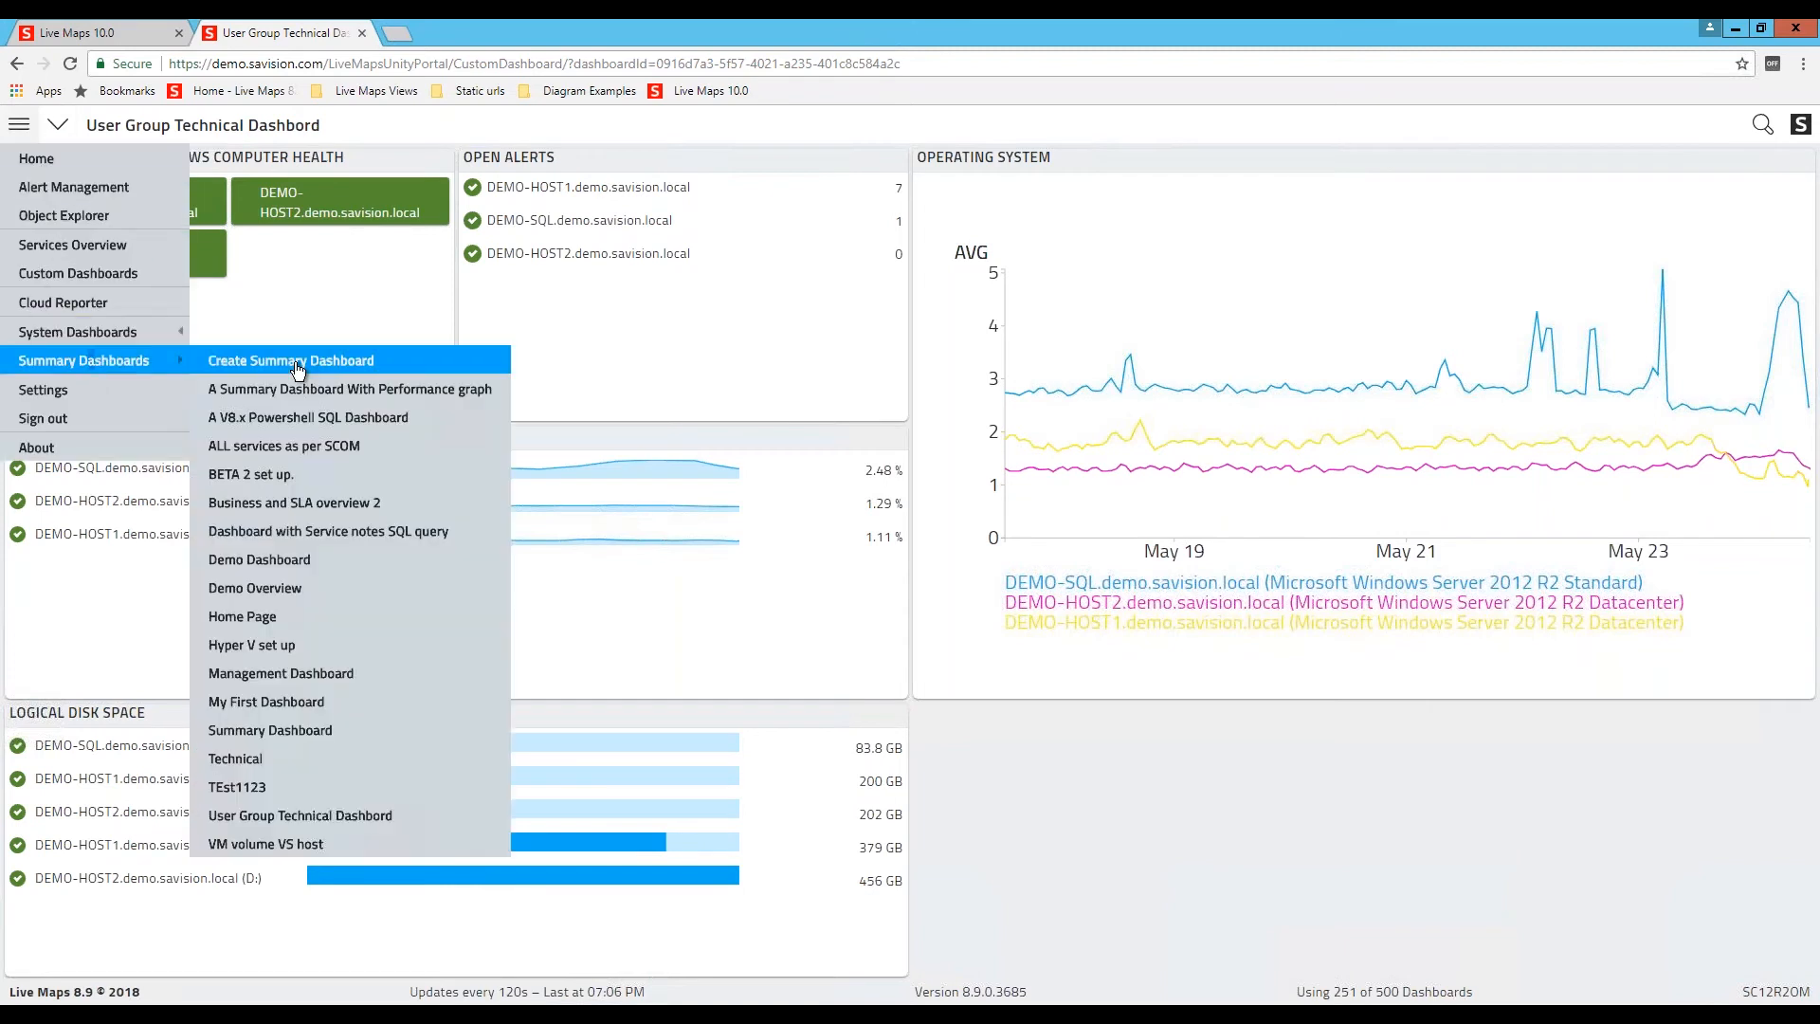
{"action": "left_click", "coordinate": [299, 370]}
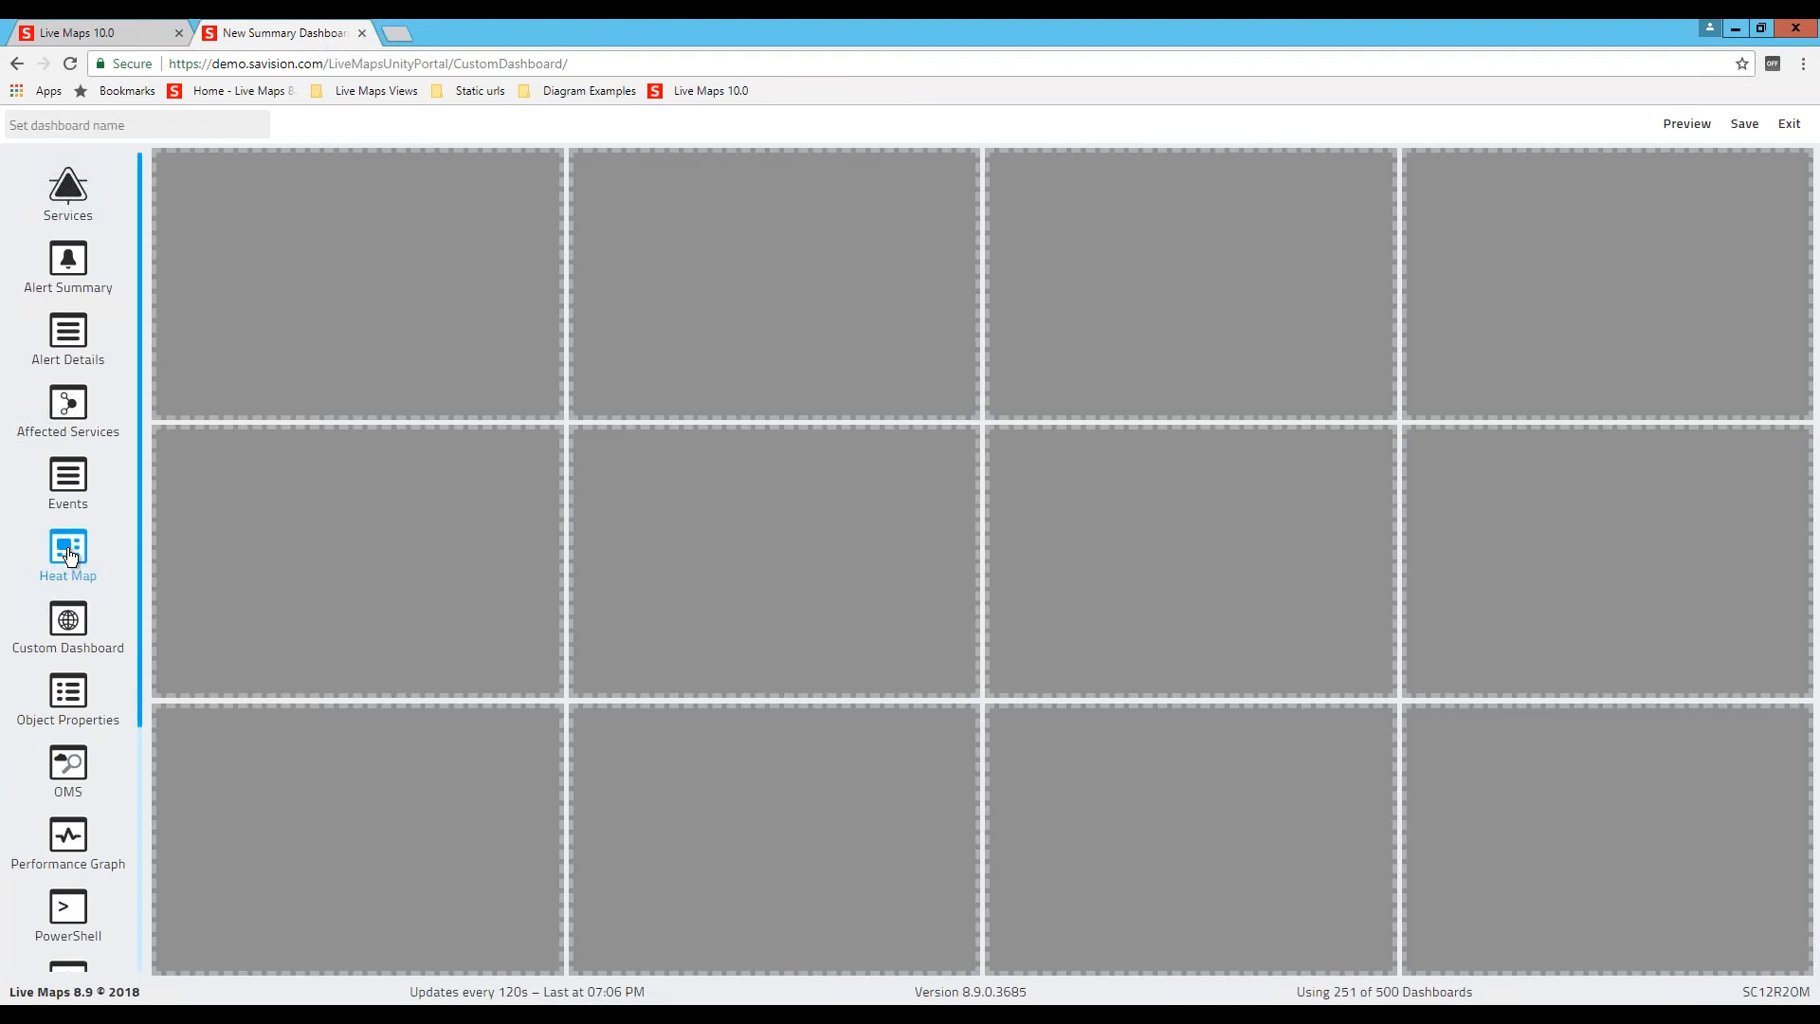
Step: Add a Heat Map widget to the dashboard grid, titled "Server Health", keeping Windows Server as its object type
{"action": "left_click_drag", "start_coordinate": [68, 557], "coordinate": [610, 497]}
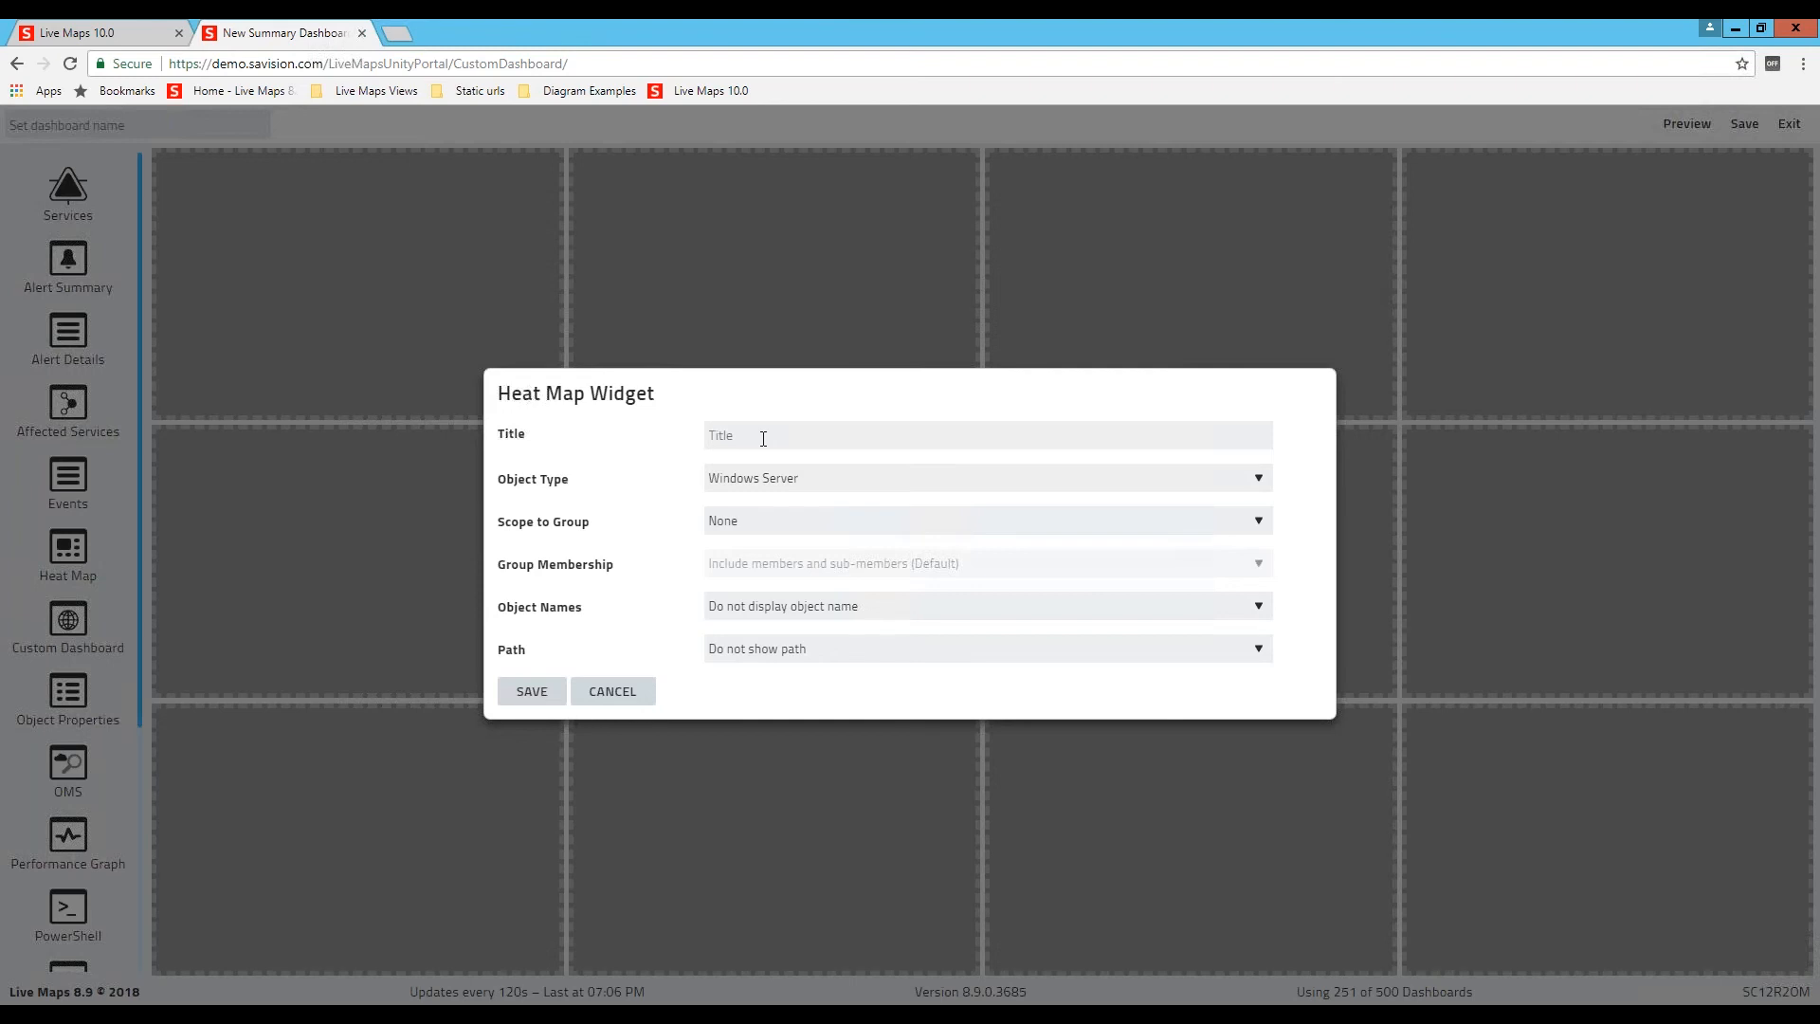
{"action": "type", "text": "S"}
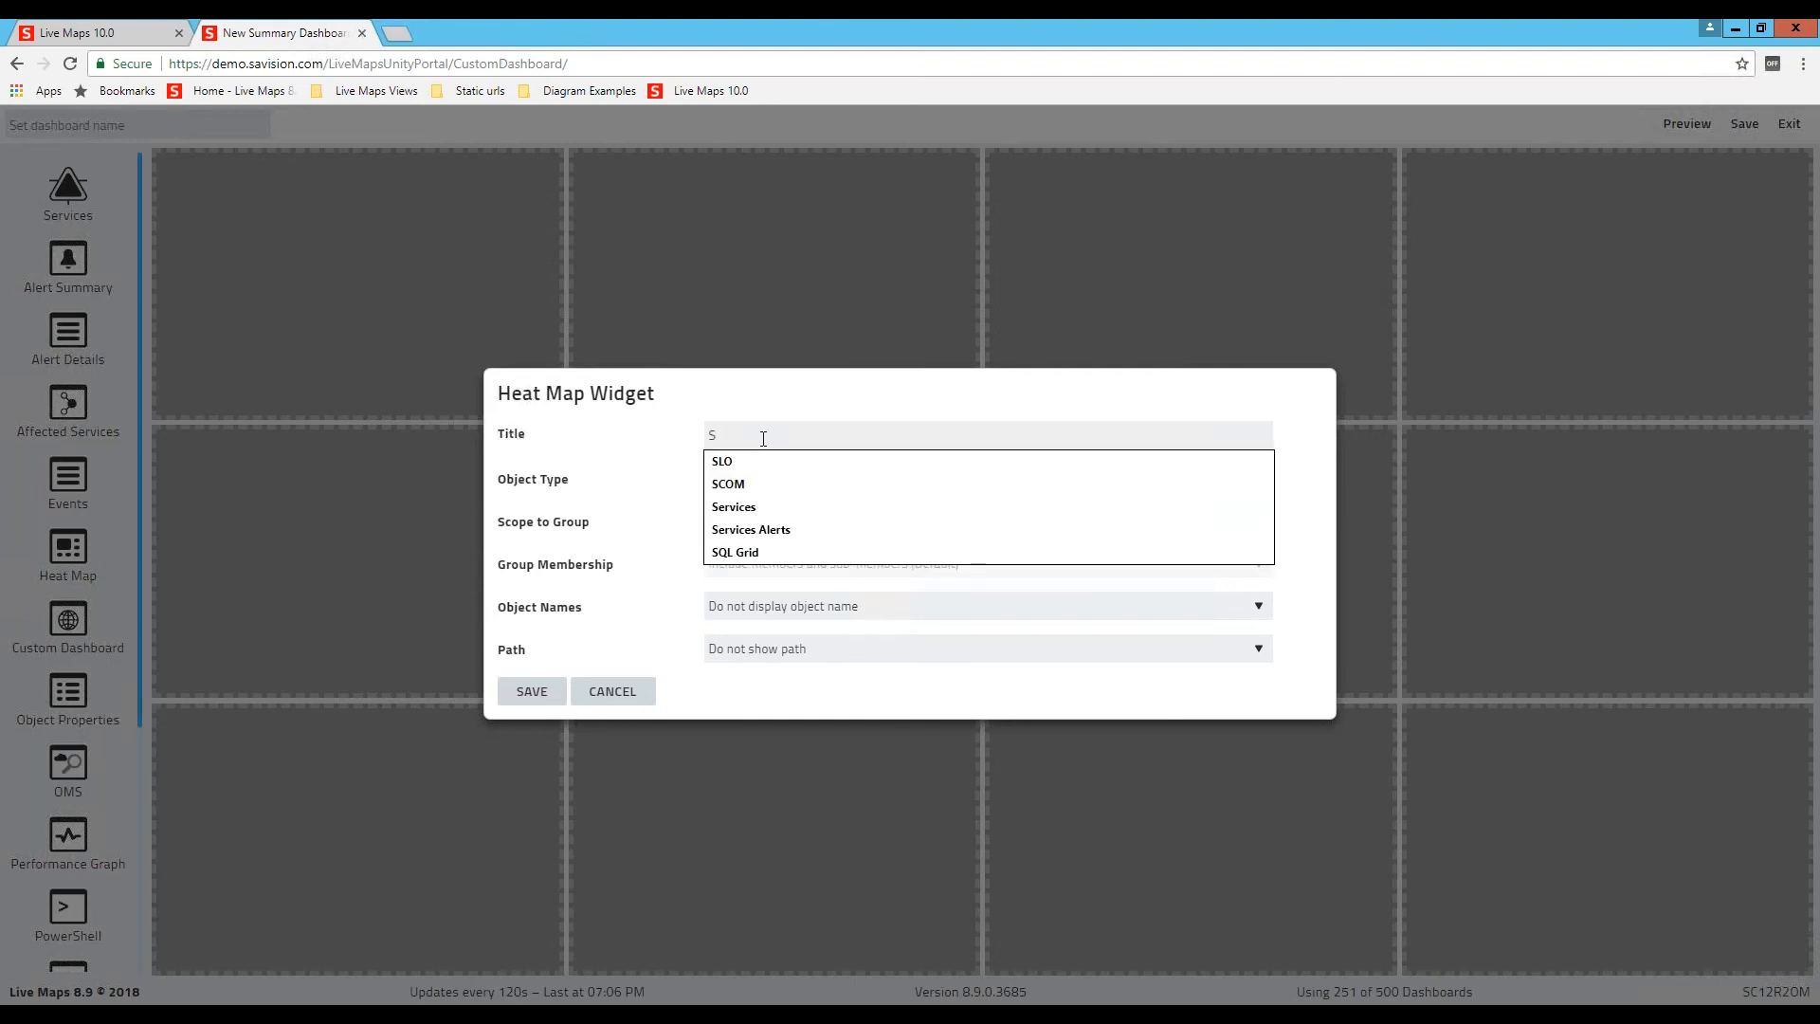
{"action": "type", "text": "erver H"}
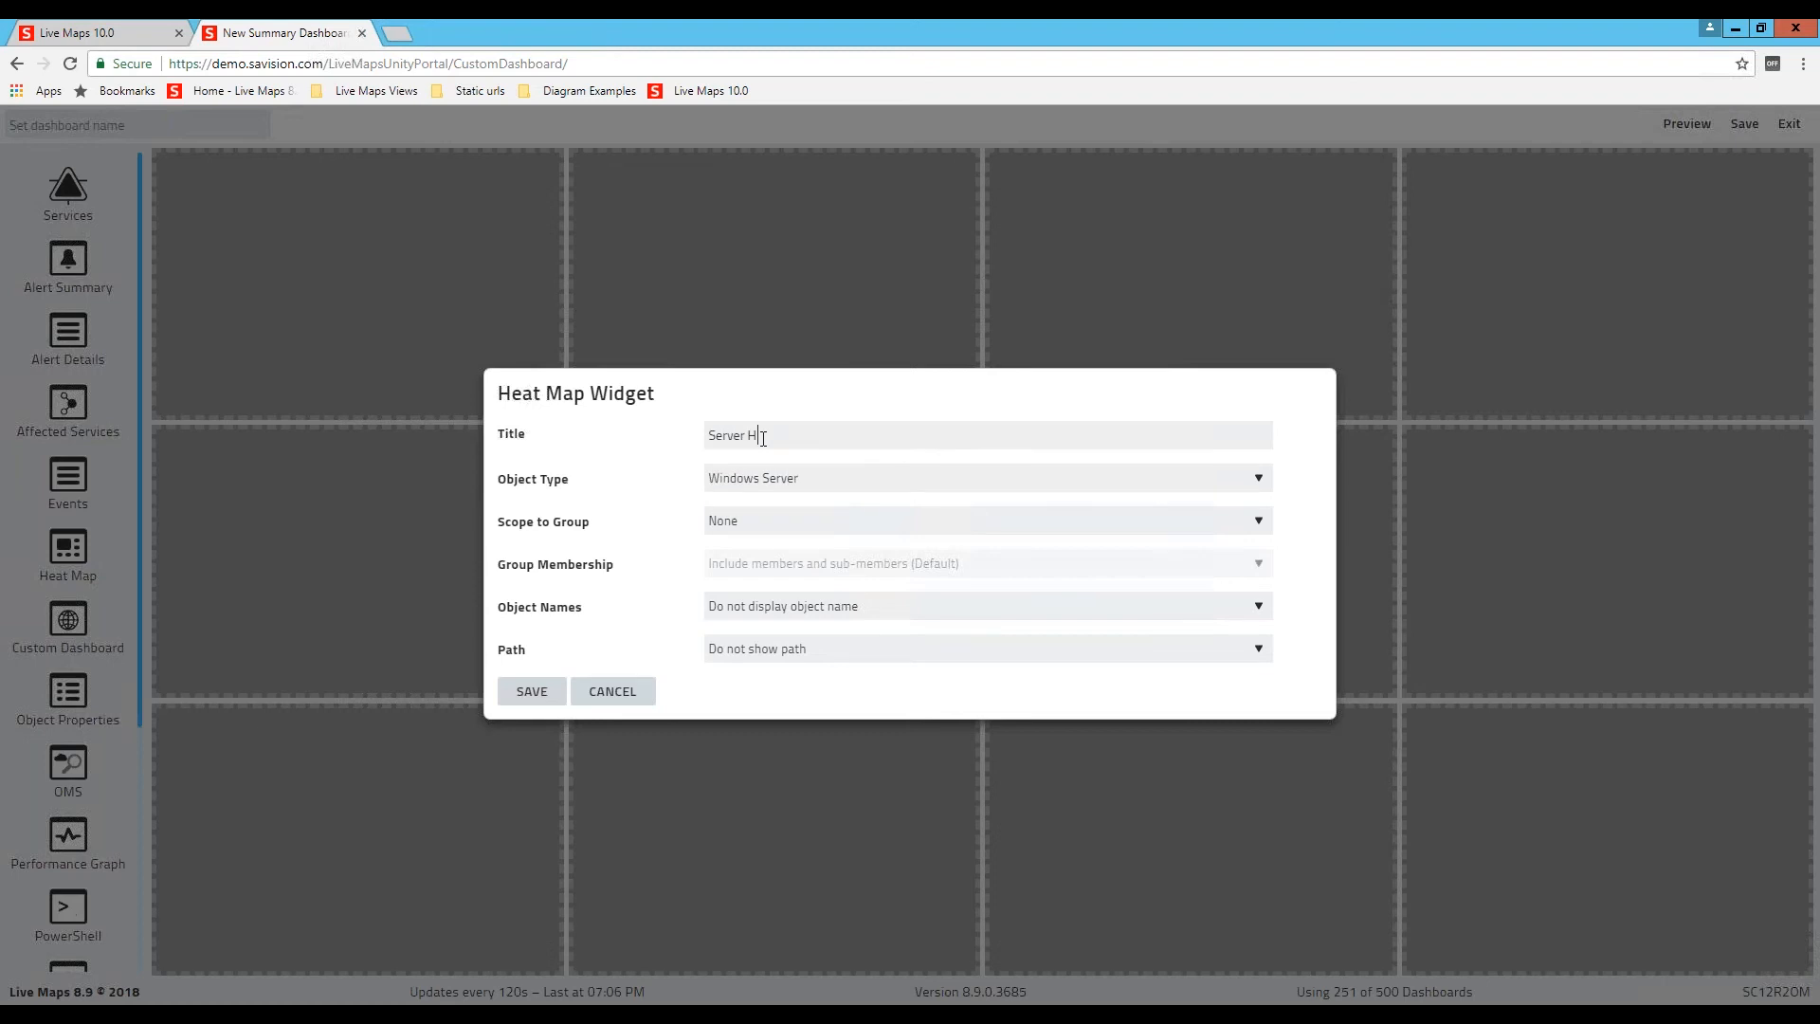
{"action": "type", "text": "ealth"}
{"action": "left_click", "coordinate": [855, 489]}
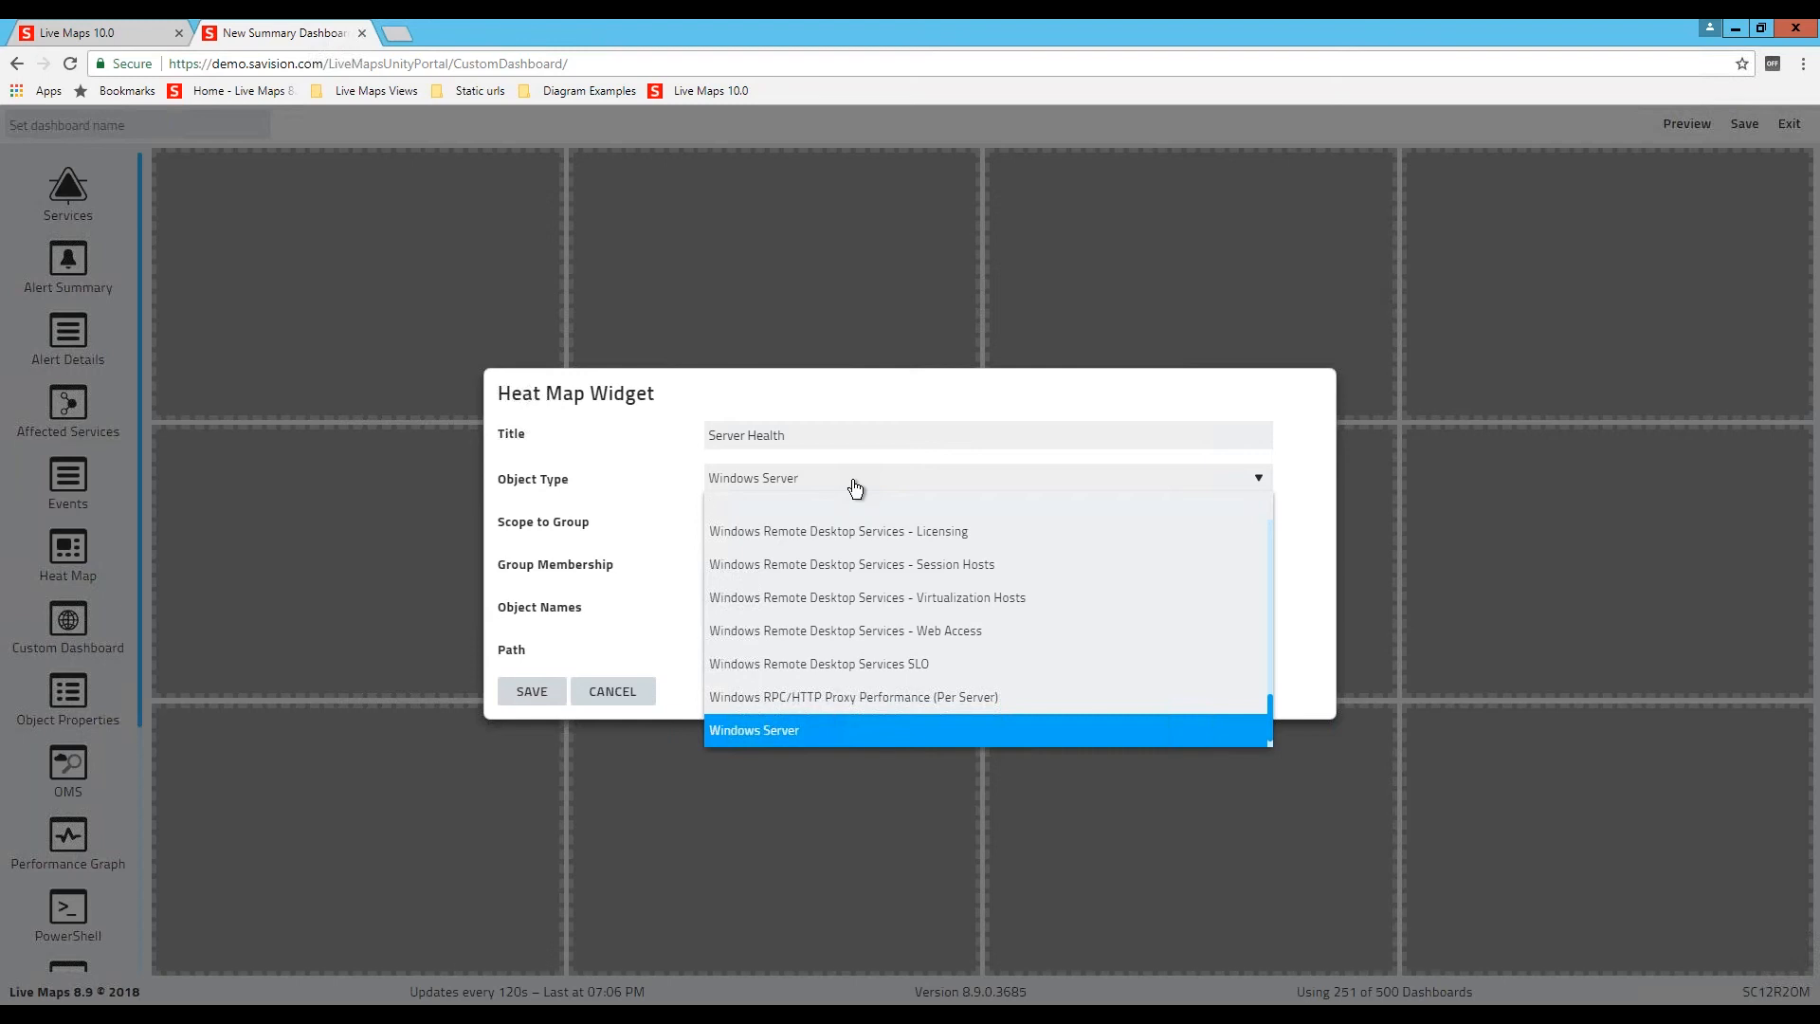
{"action": "left_click", "coordinate": [596, 492]}
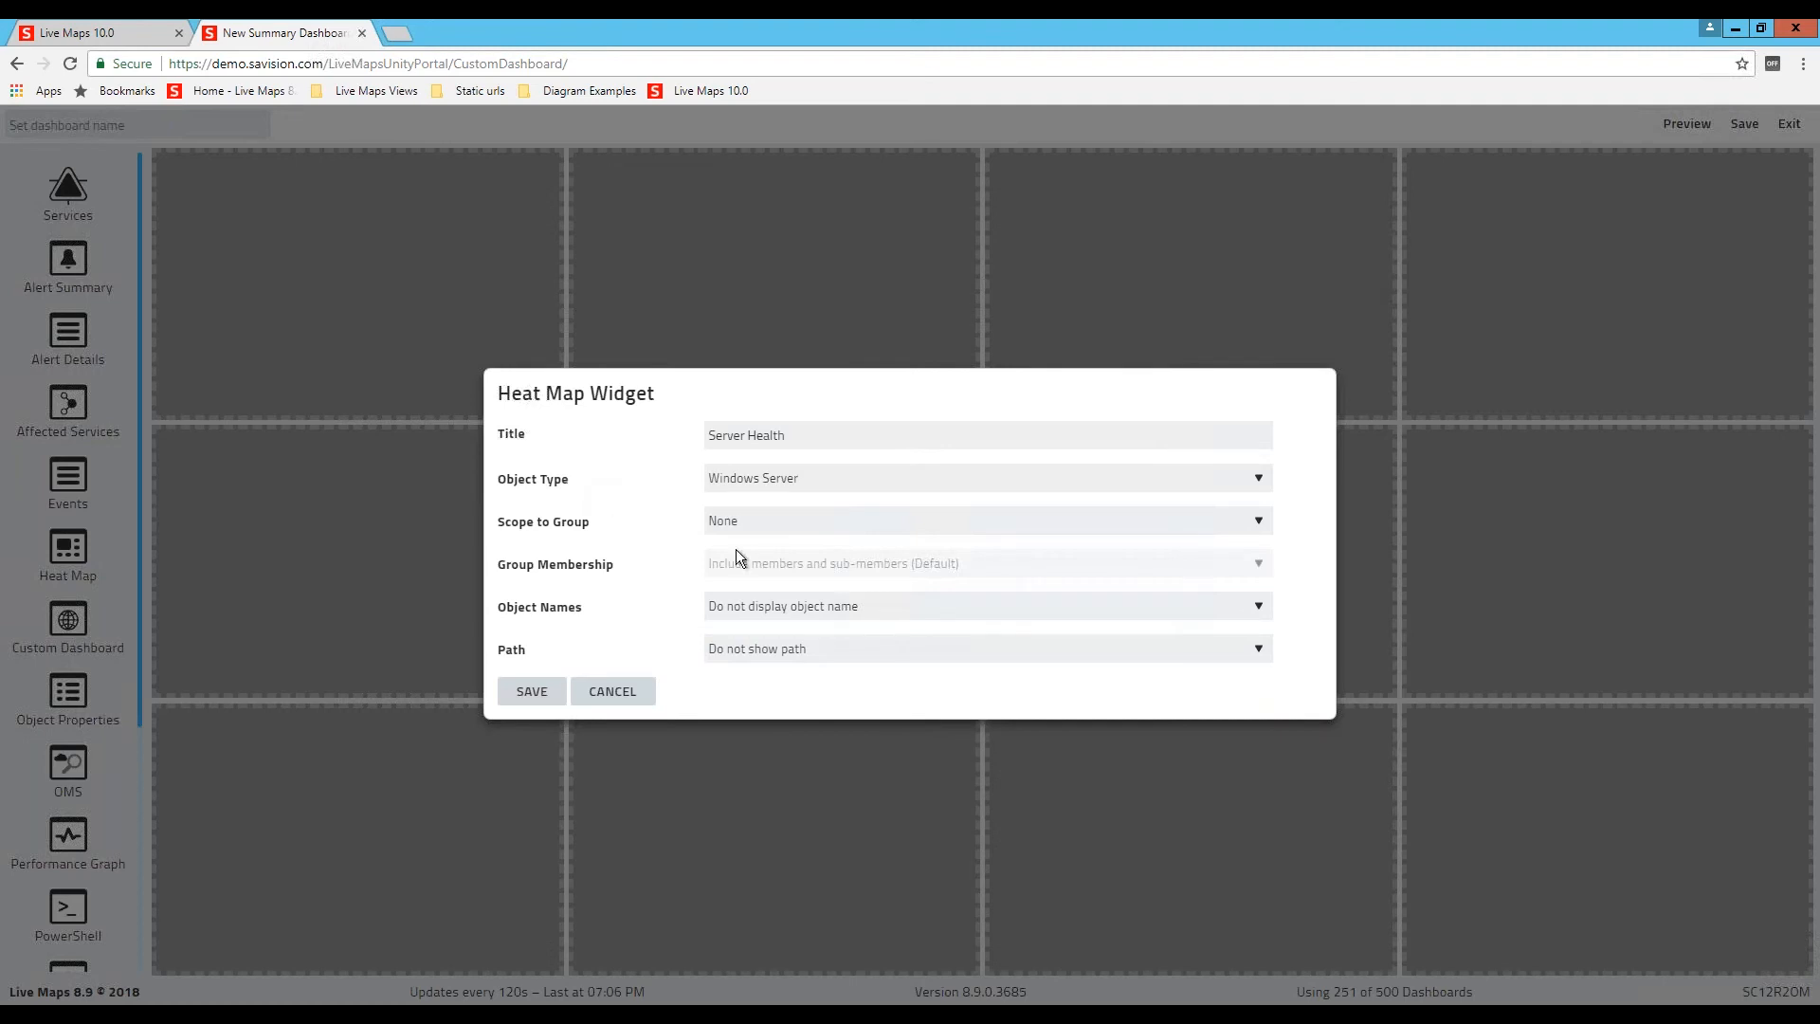
Step: Scope the heat map to the group "Computers for _user_group_service"
{"action": "left_click", "coordinate": [762, 526]}
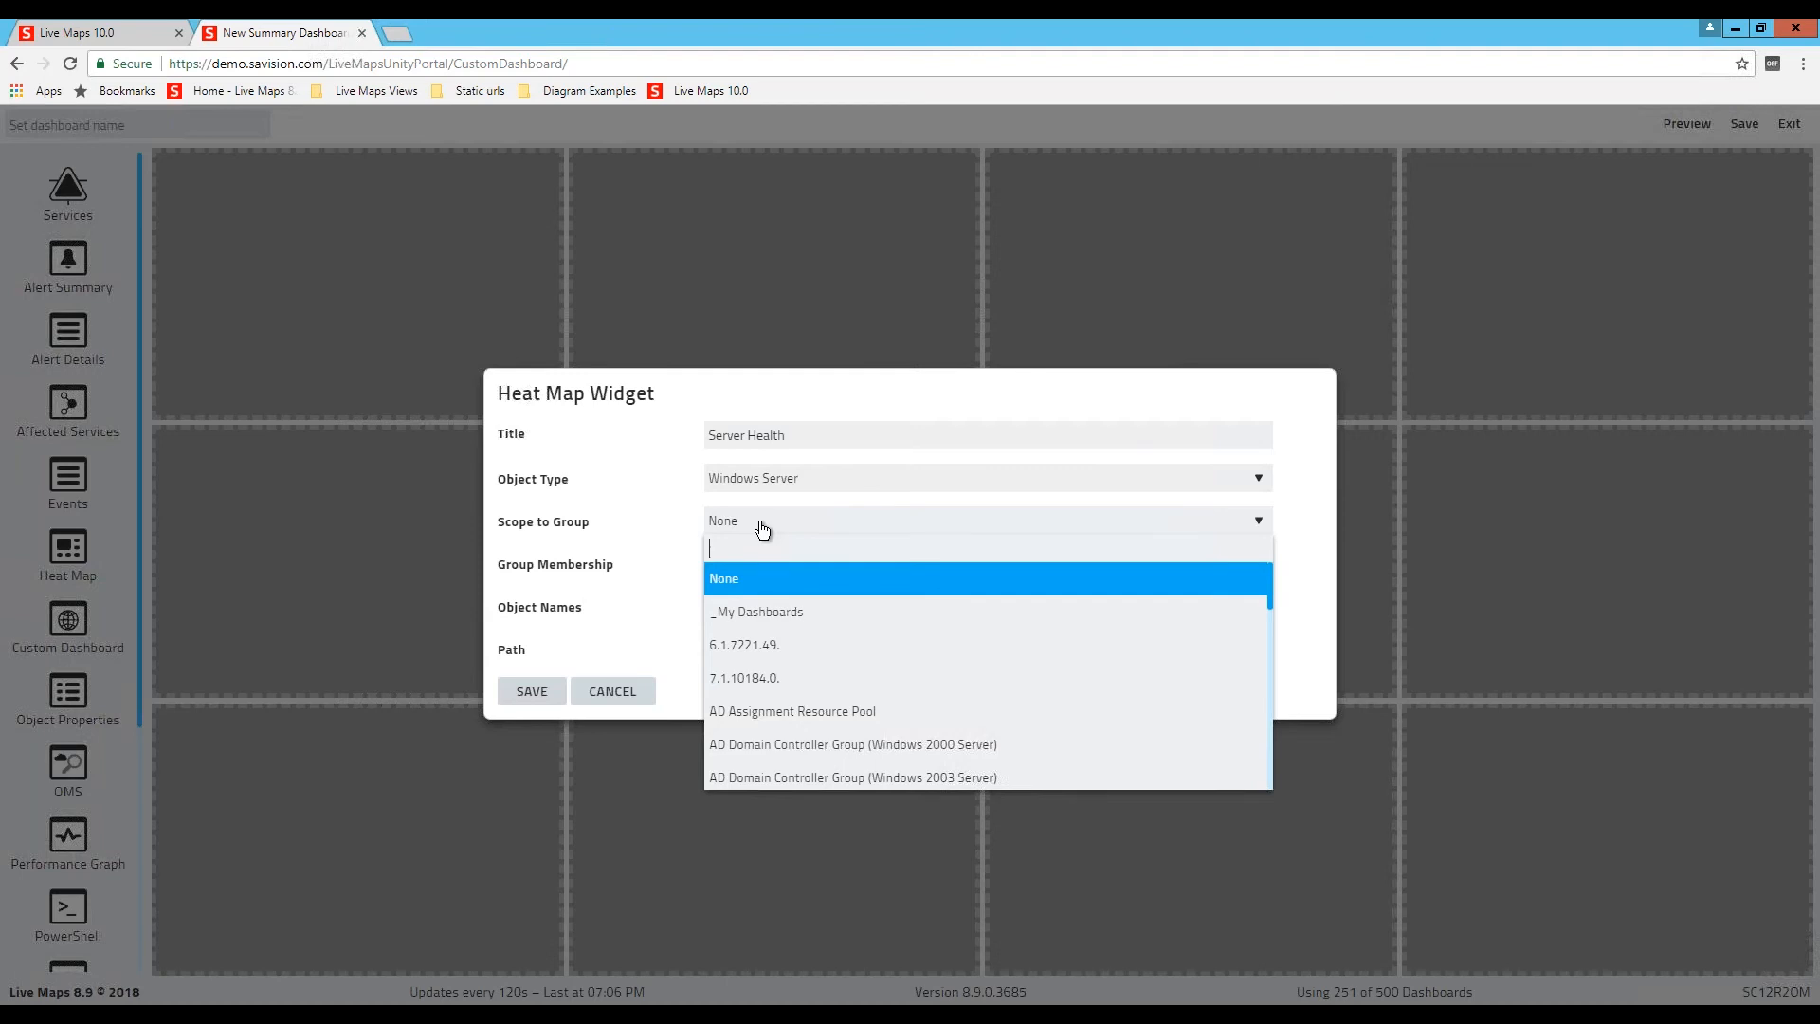
{"action": "type", "text": "computers for"}
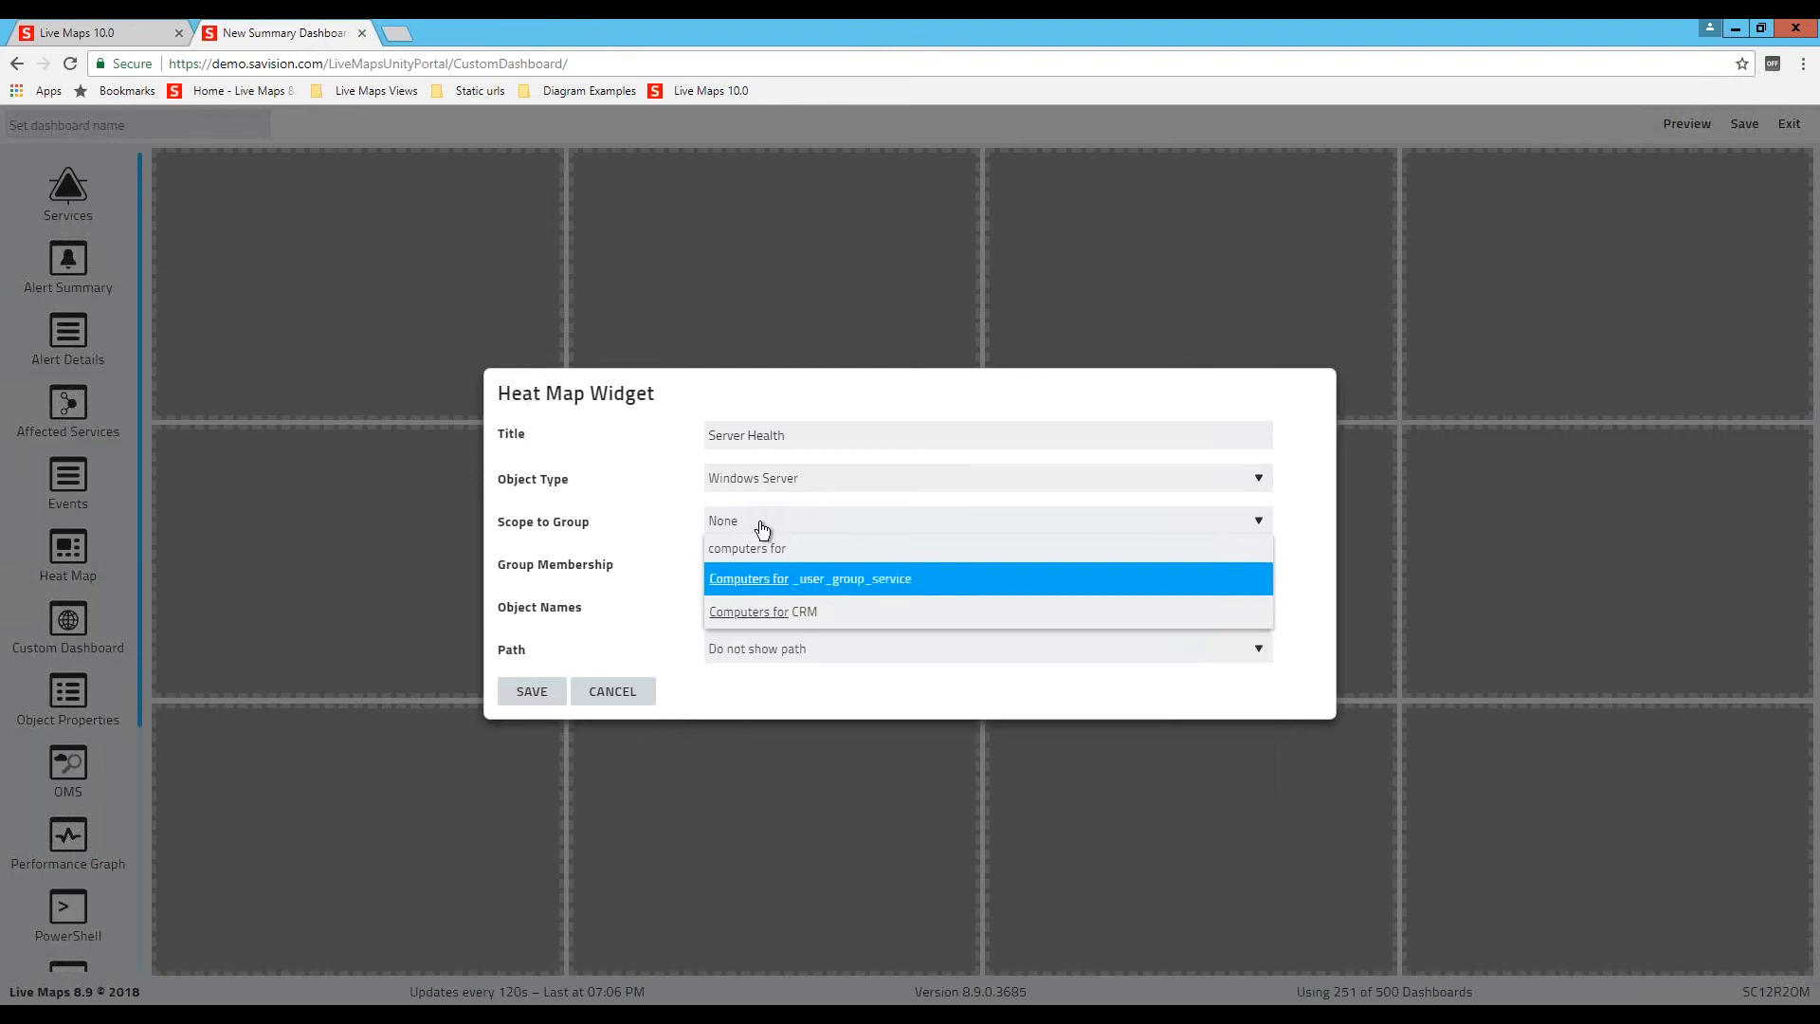
{"action": "left_click", "coordinate": [841, 585]}
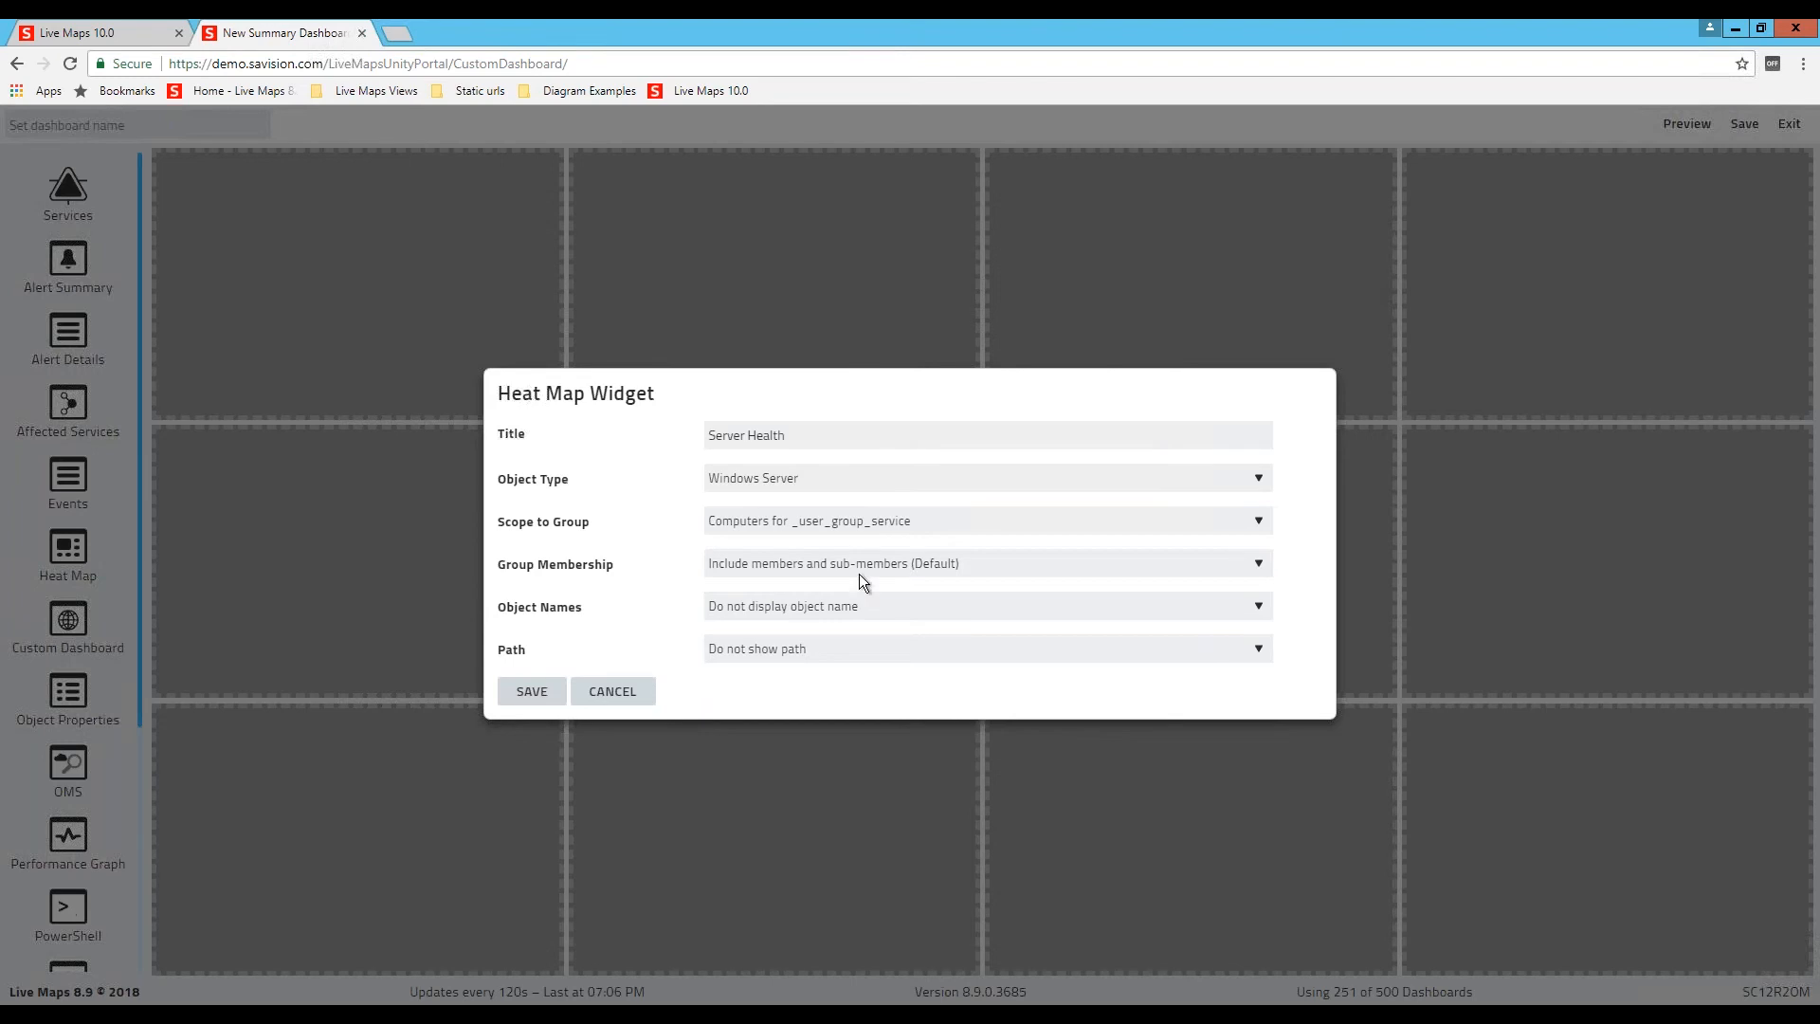
Step: Scope the heat map to the All Windows Computers group, with membership set to include members and sub-members
{"action": "left_click", "coordinate": [925, 526]}
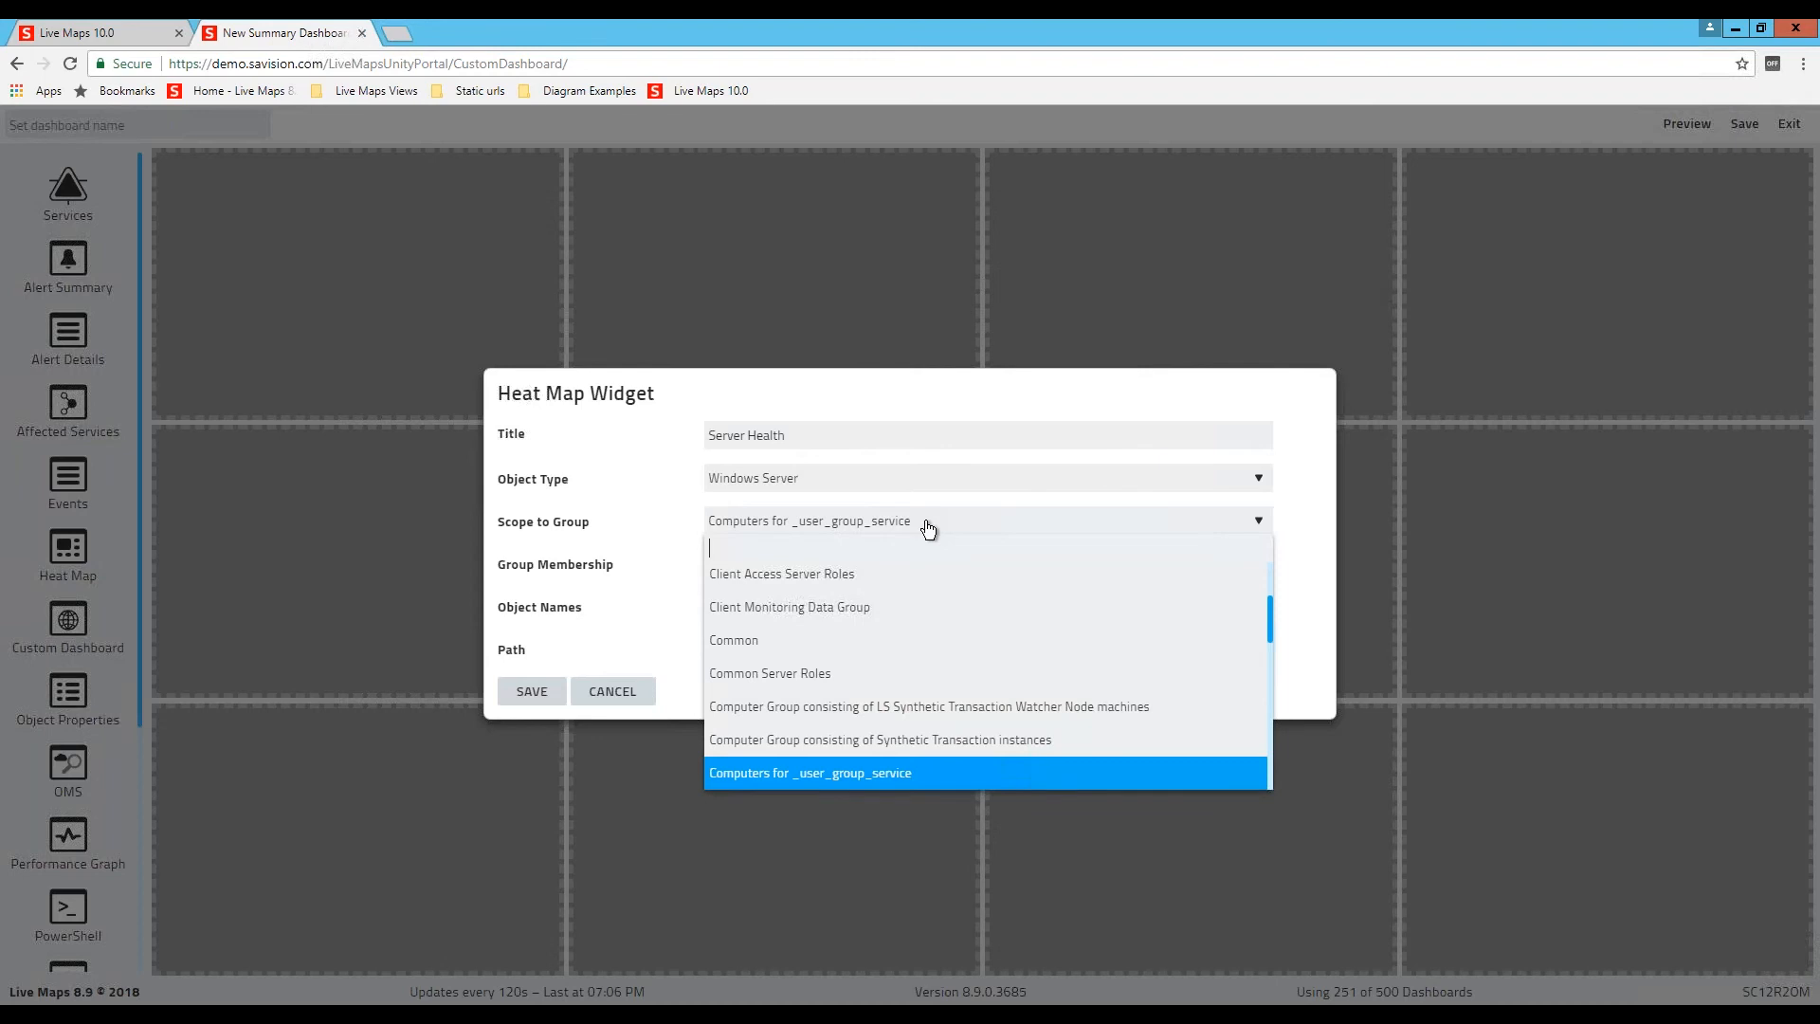
{"action": "type", "text": "all wind"}
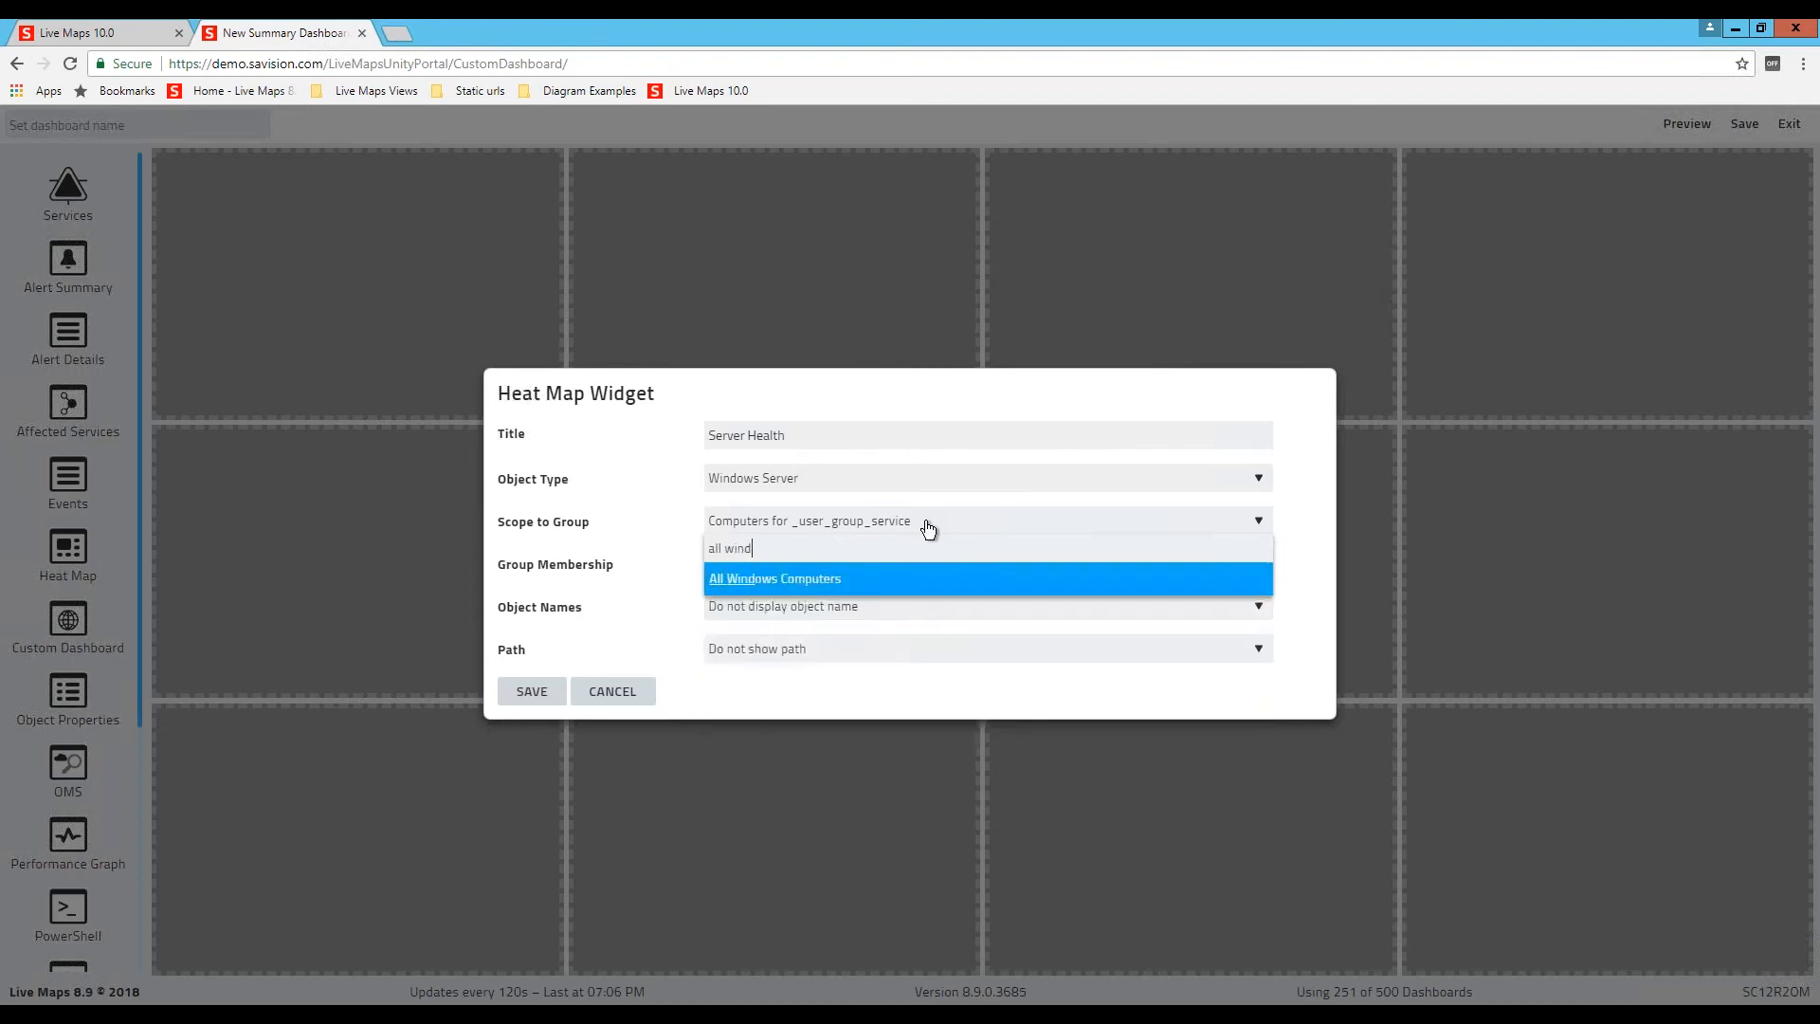
{"action": "left_click", "coordinate": [764, 585]}
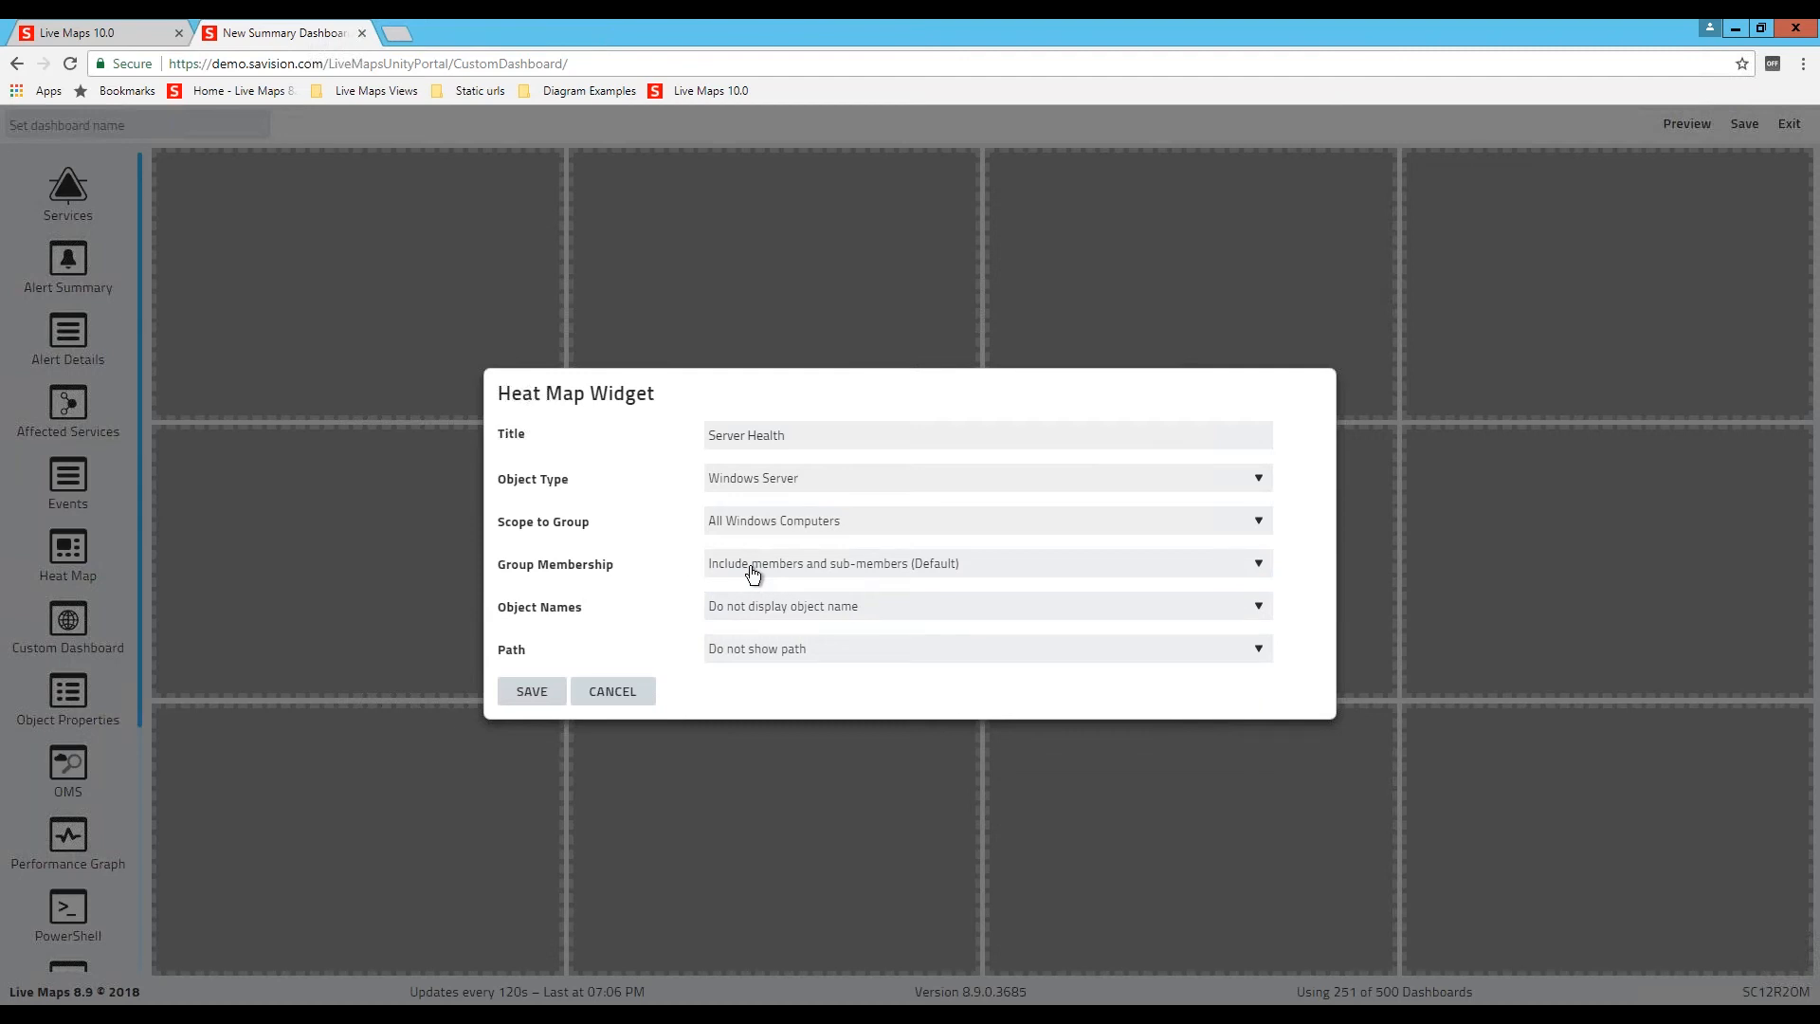
{"action": "left_click", "coordinate": [753, 573]}
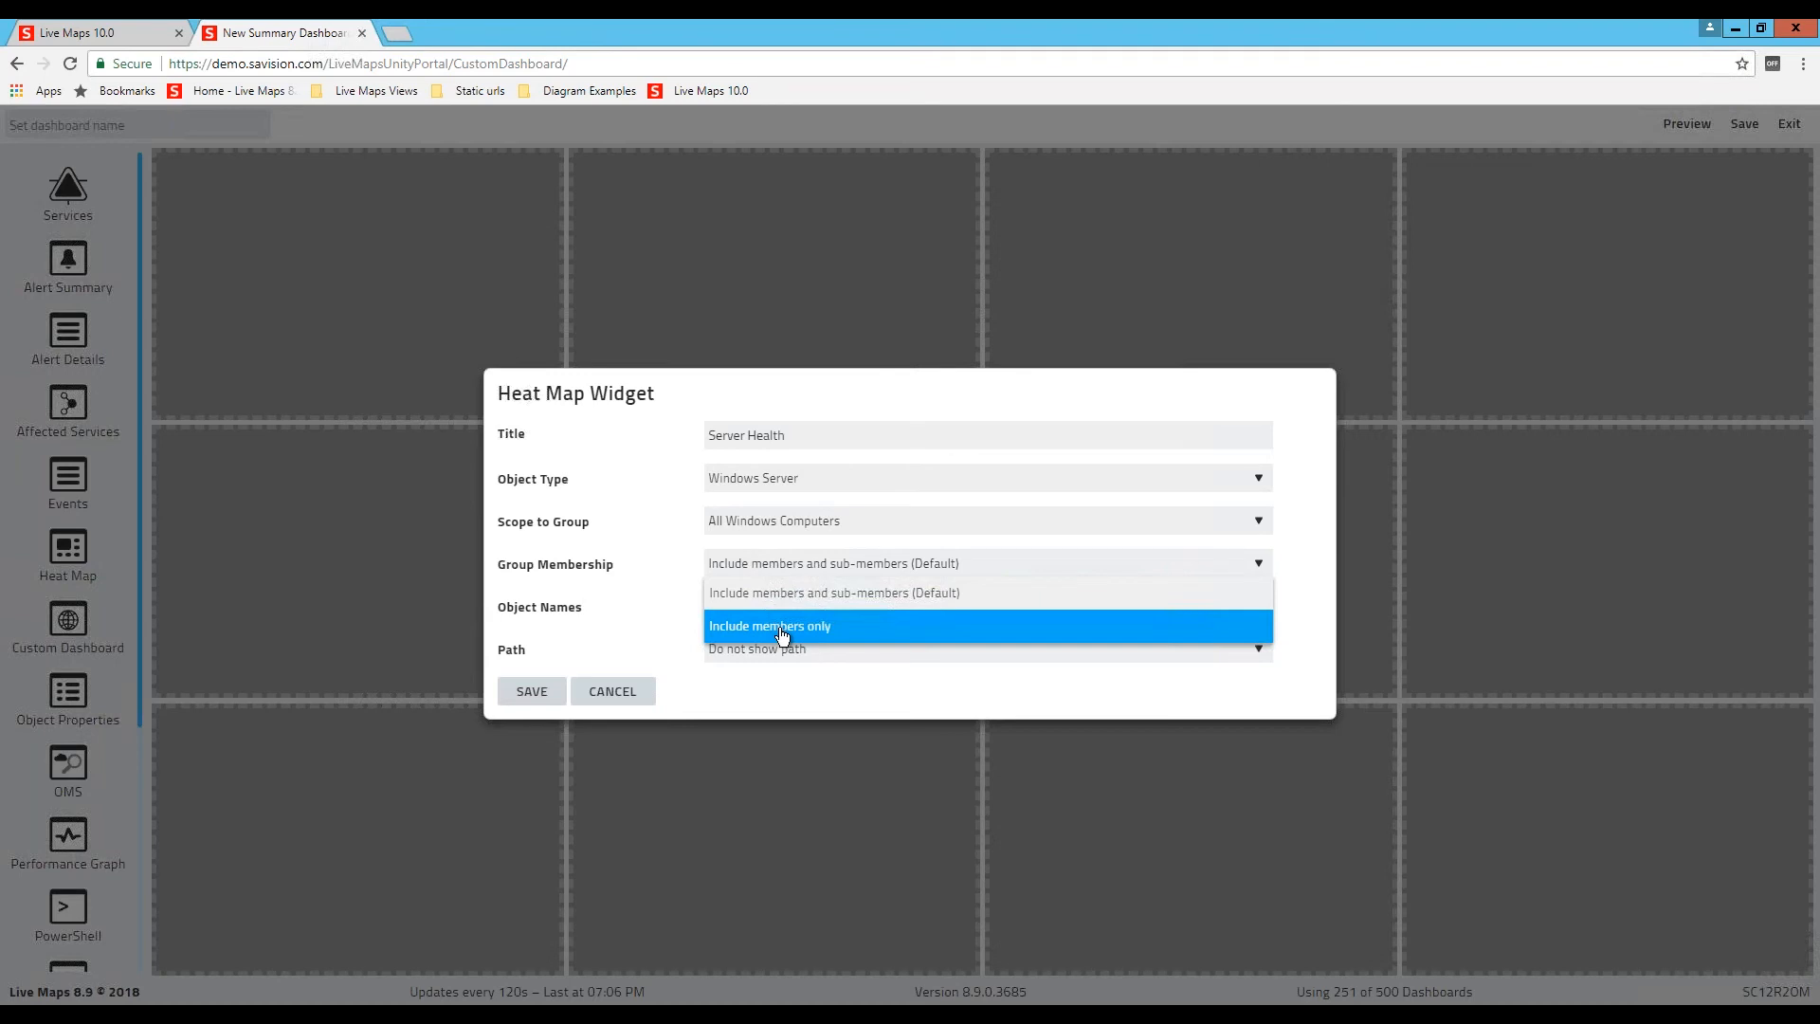
{"action": "left_click", "coordinate": [787, 595]}
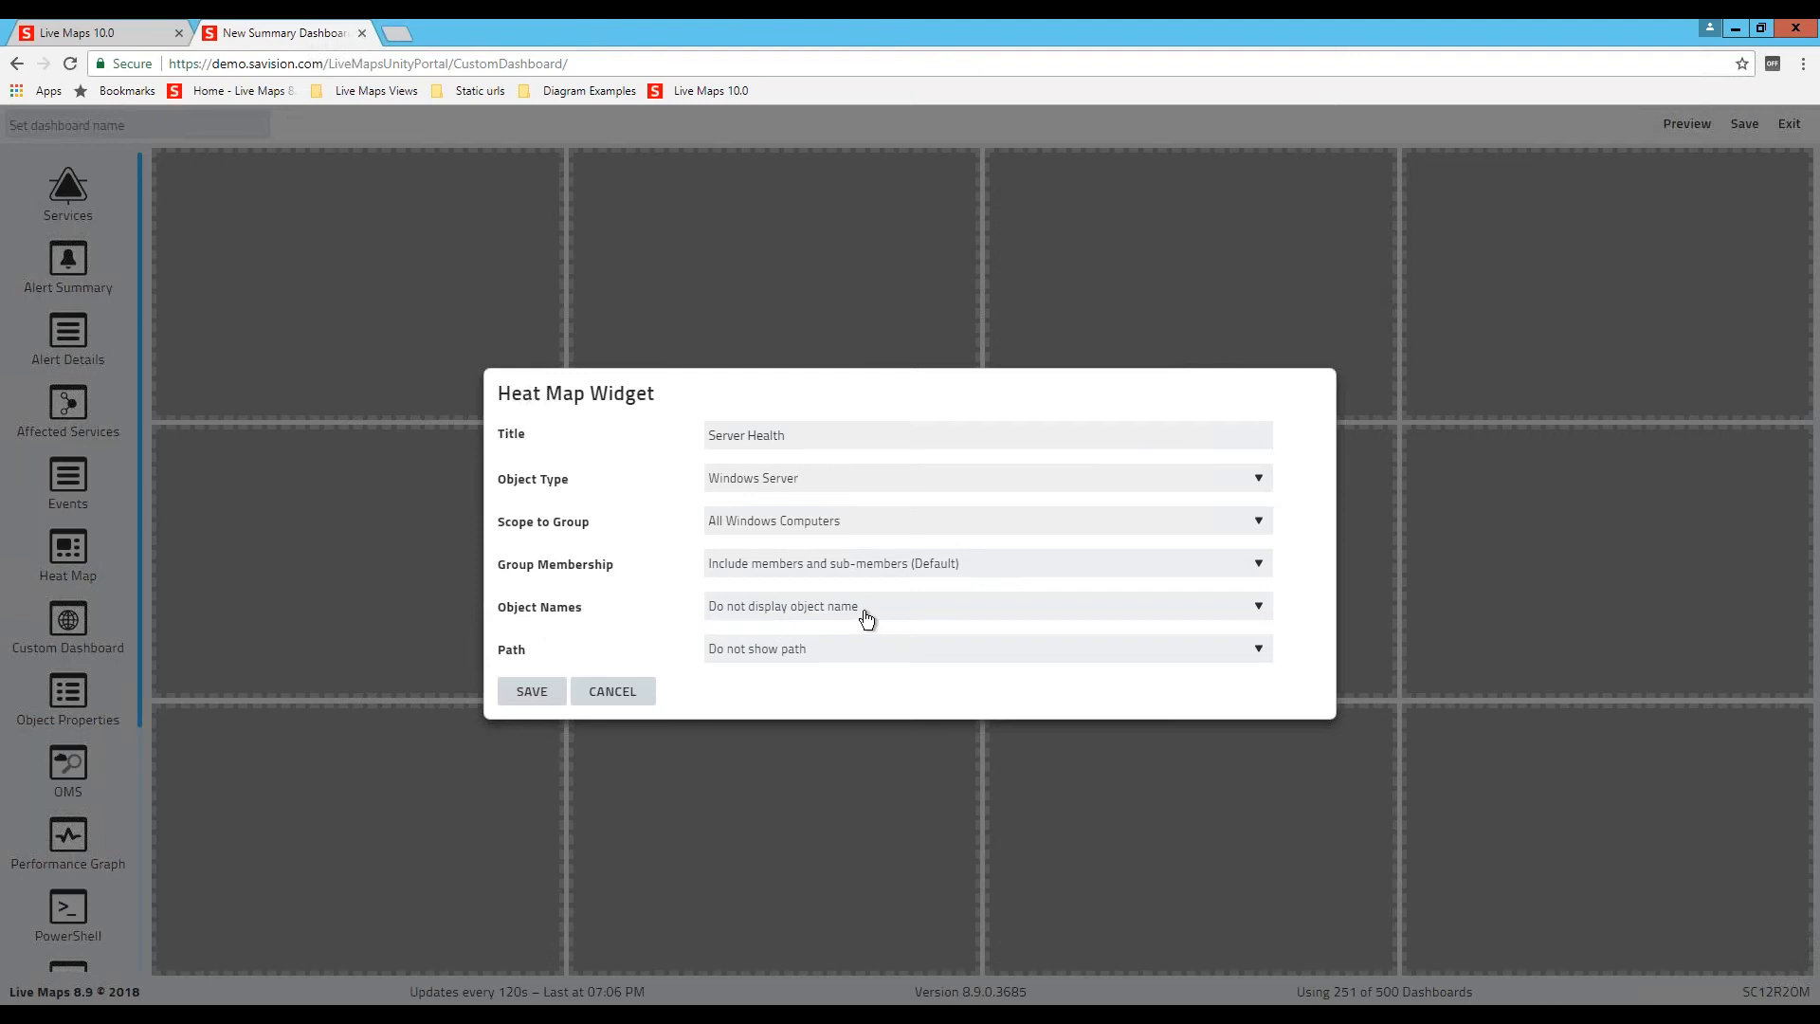
Step: Set the heat map to display object names without showing the path, and save the widget
{"action": "left_click", "coordinate": [820, 611]}
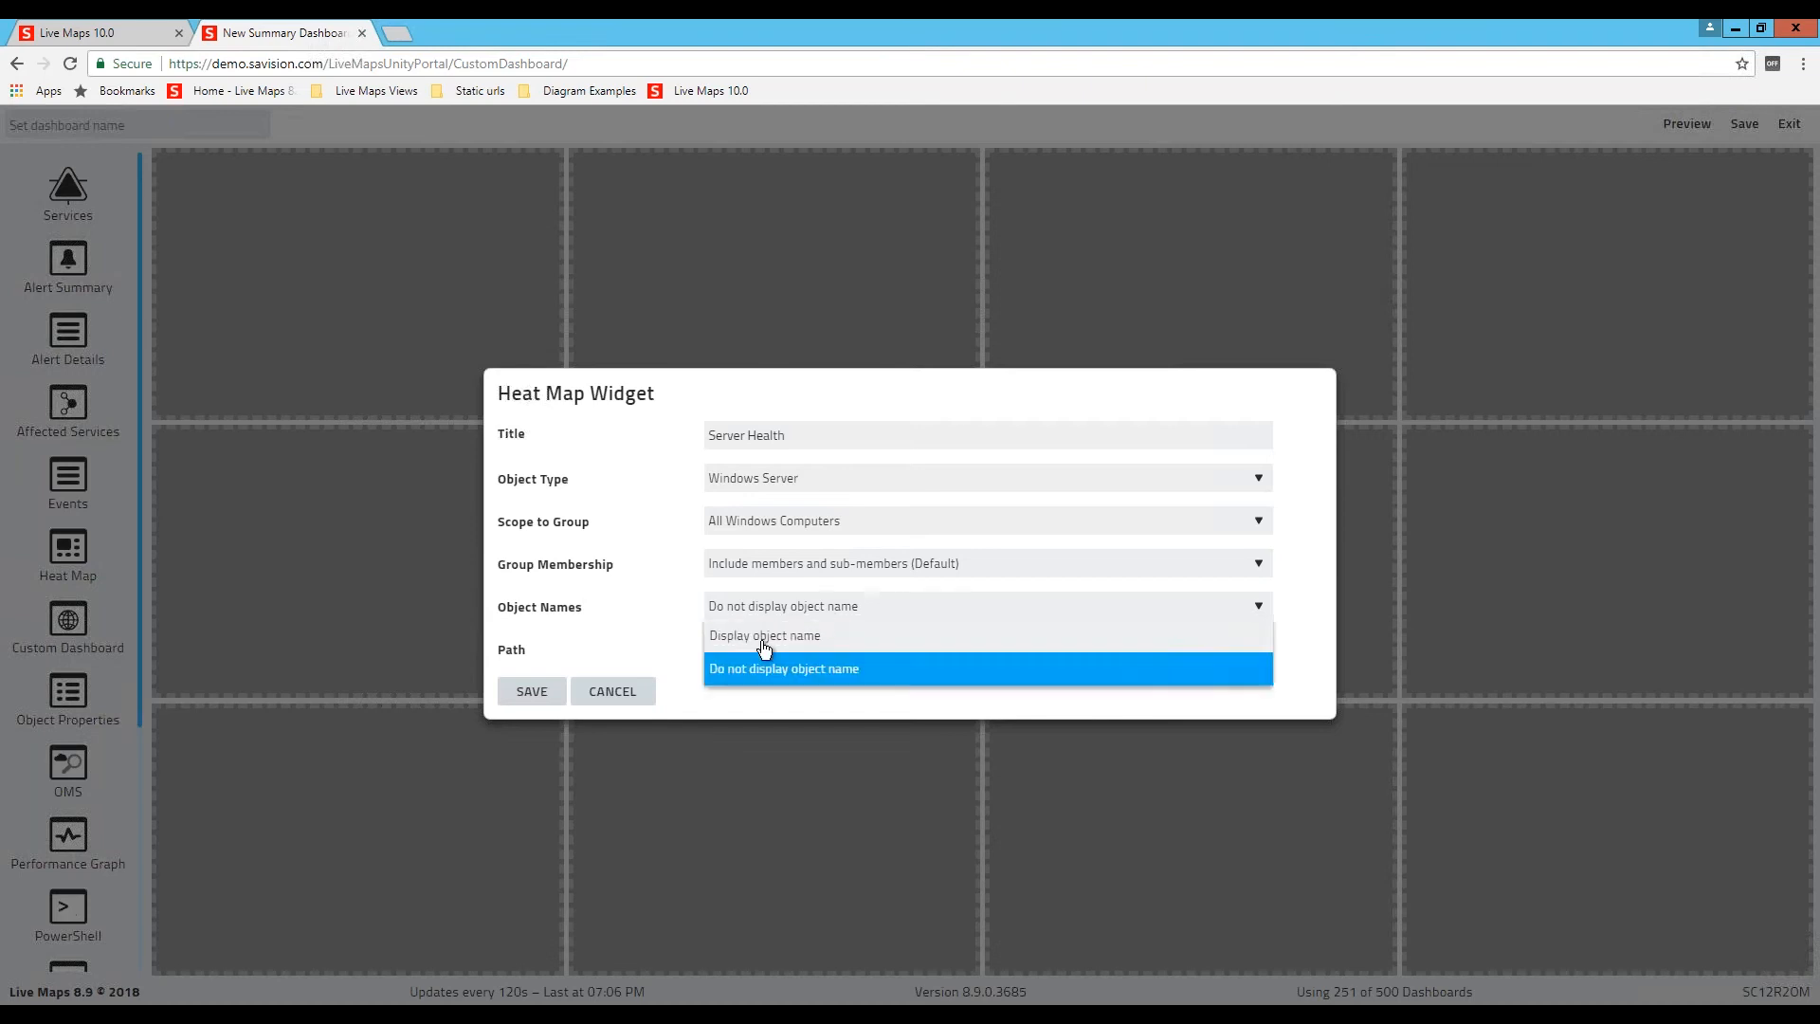
{"action": "left_click", "coordinate": [766, 653]}
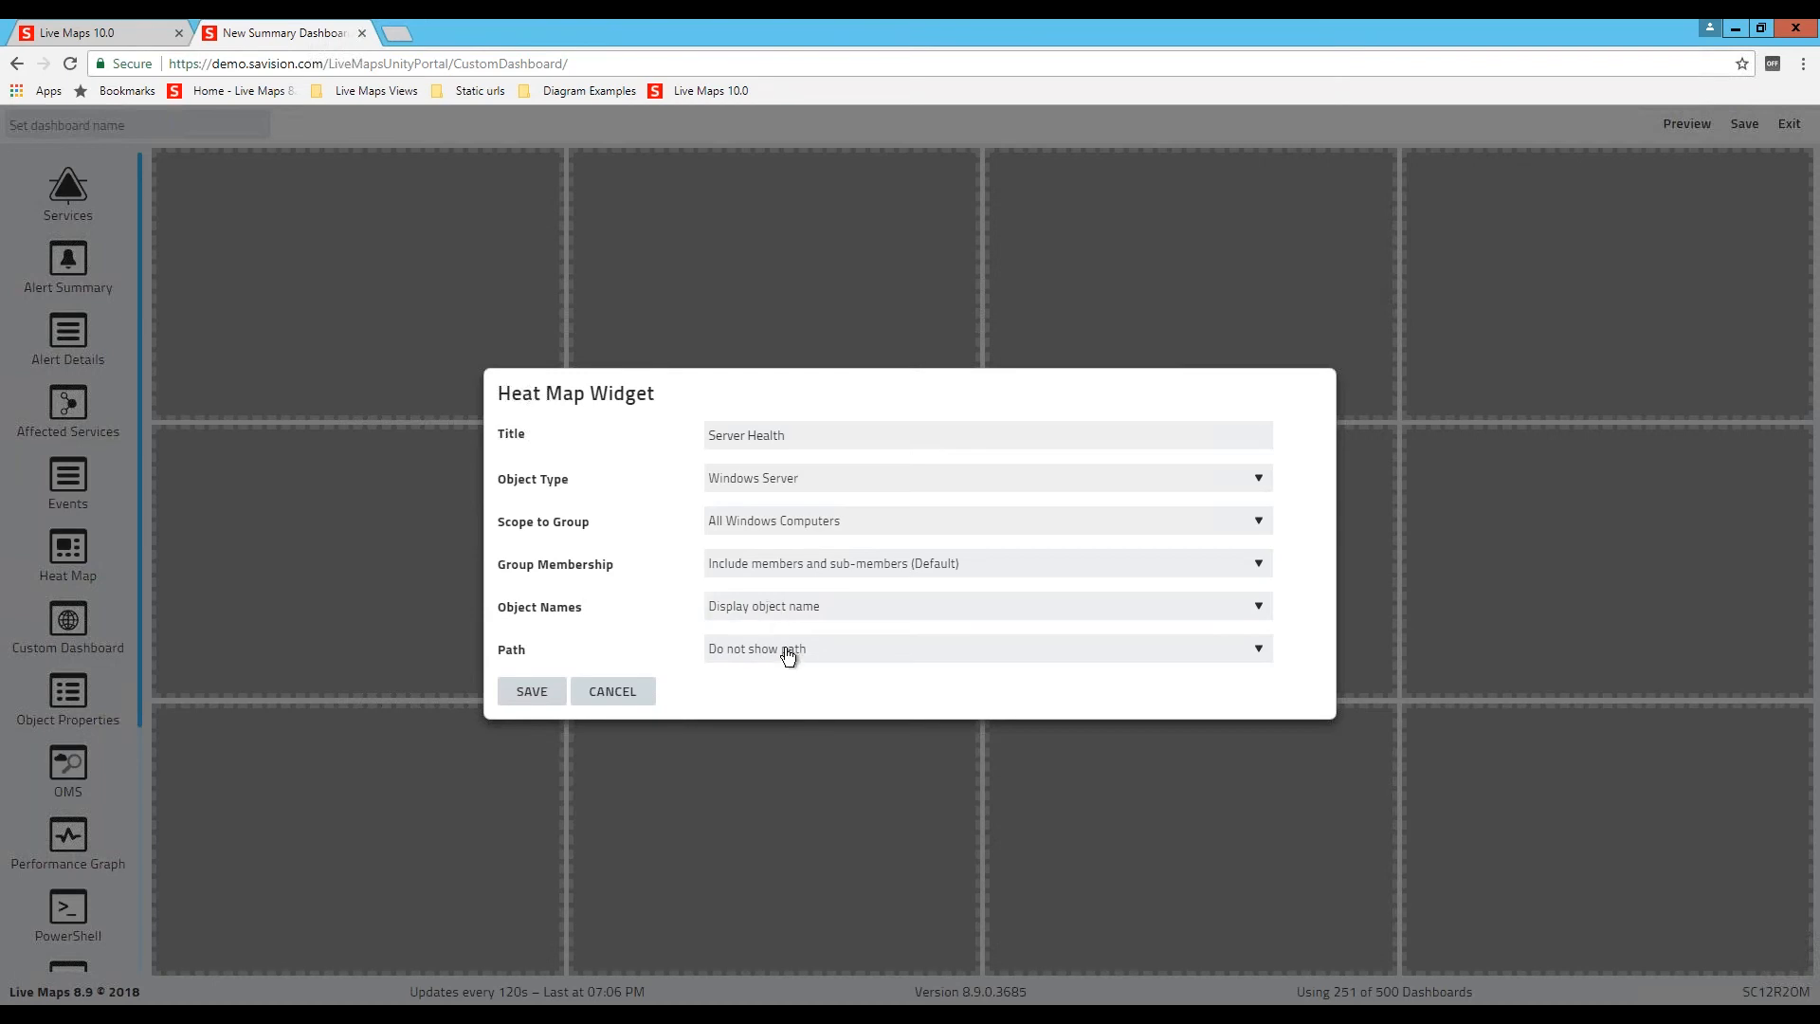
{"action": "left_click", "coordinate": [738, 658]}
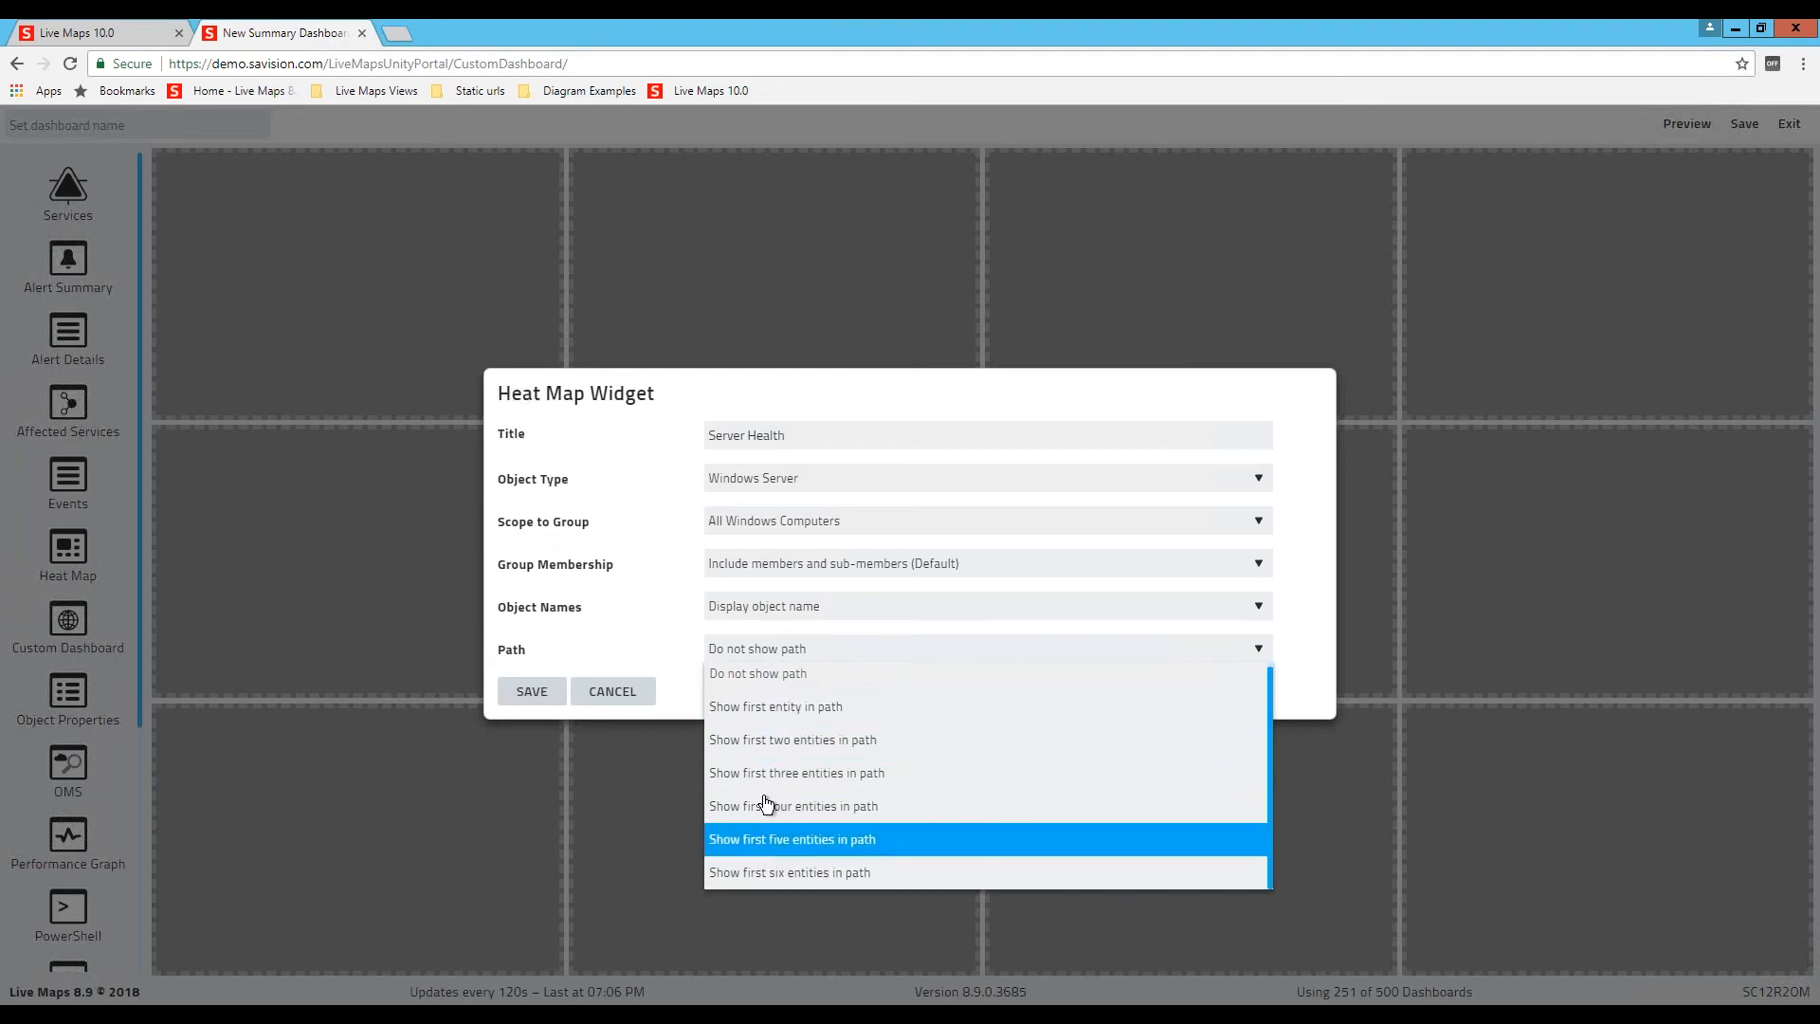
{"action": "left_click", "coordinate": [697, 637]}
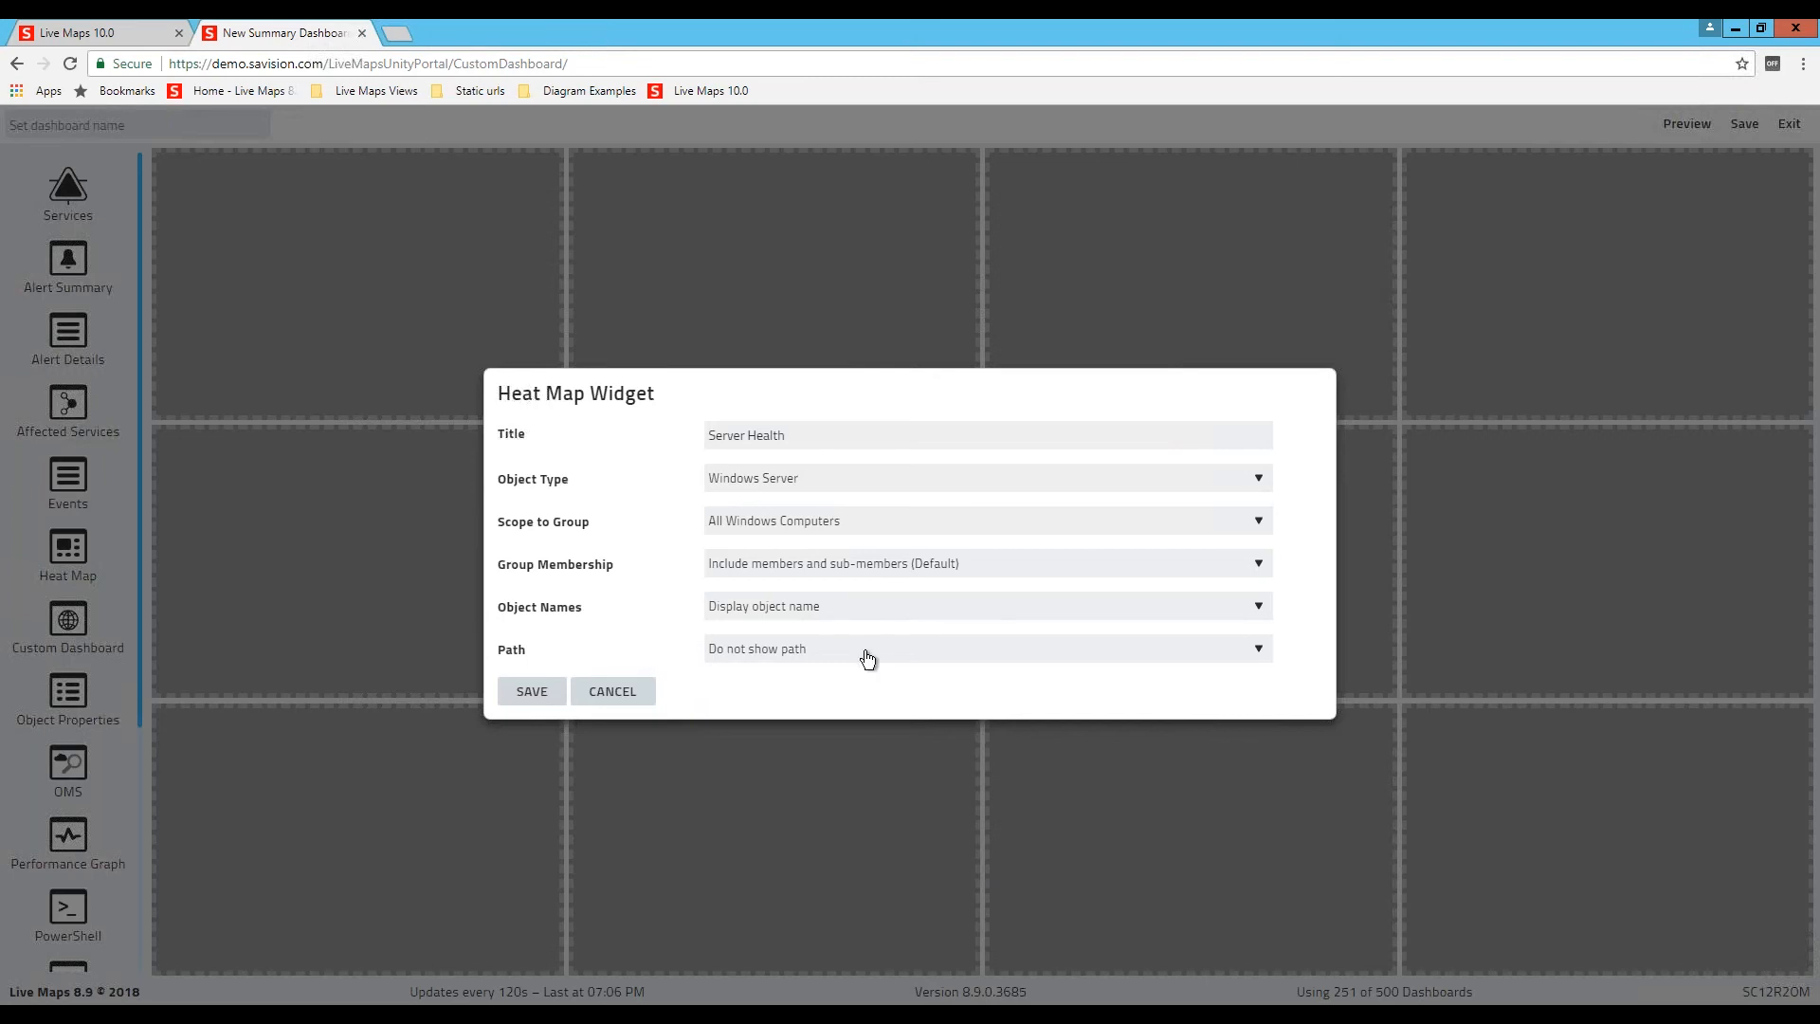
{"action": "left_click", "coordinate": [532, 692]}
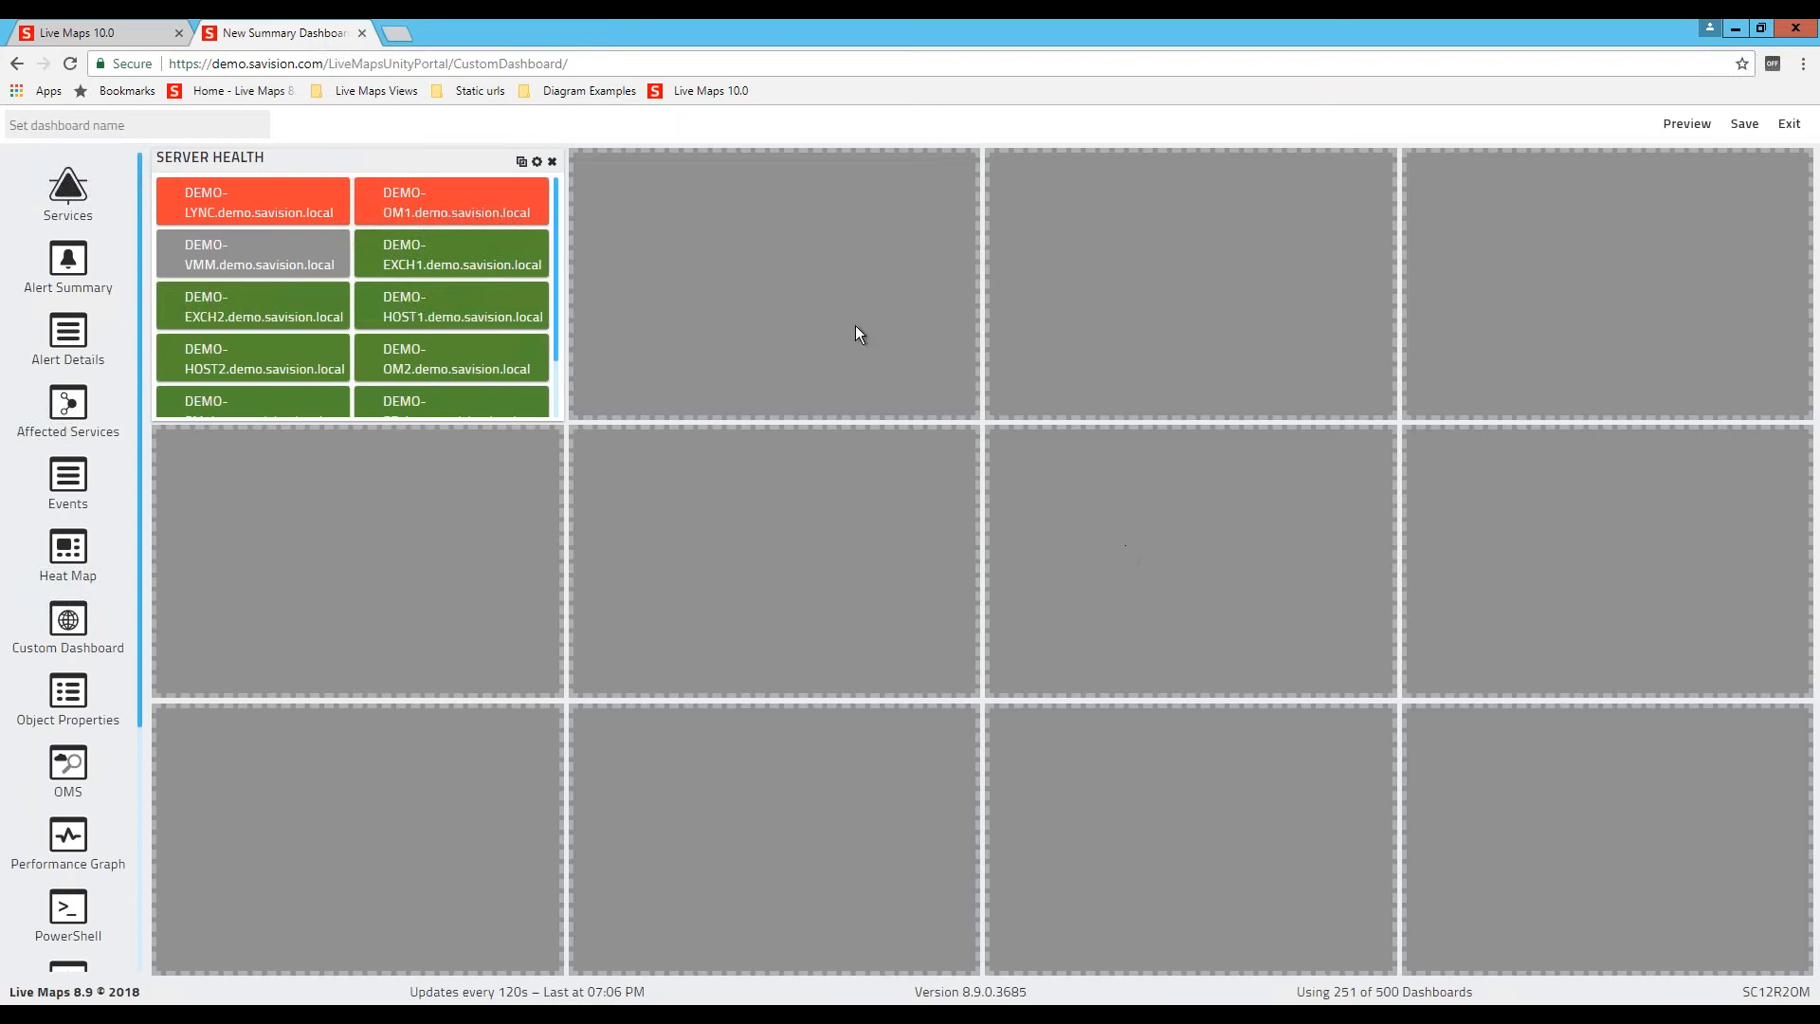
Step: Try the Server Health widget at two rows tall and at two and three columns wide, returning it to a single cell
{"action": "mouse_move", "coordinate": [270, 308]}
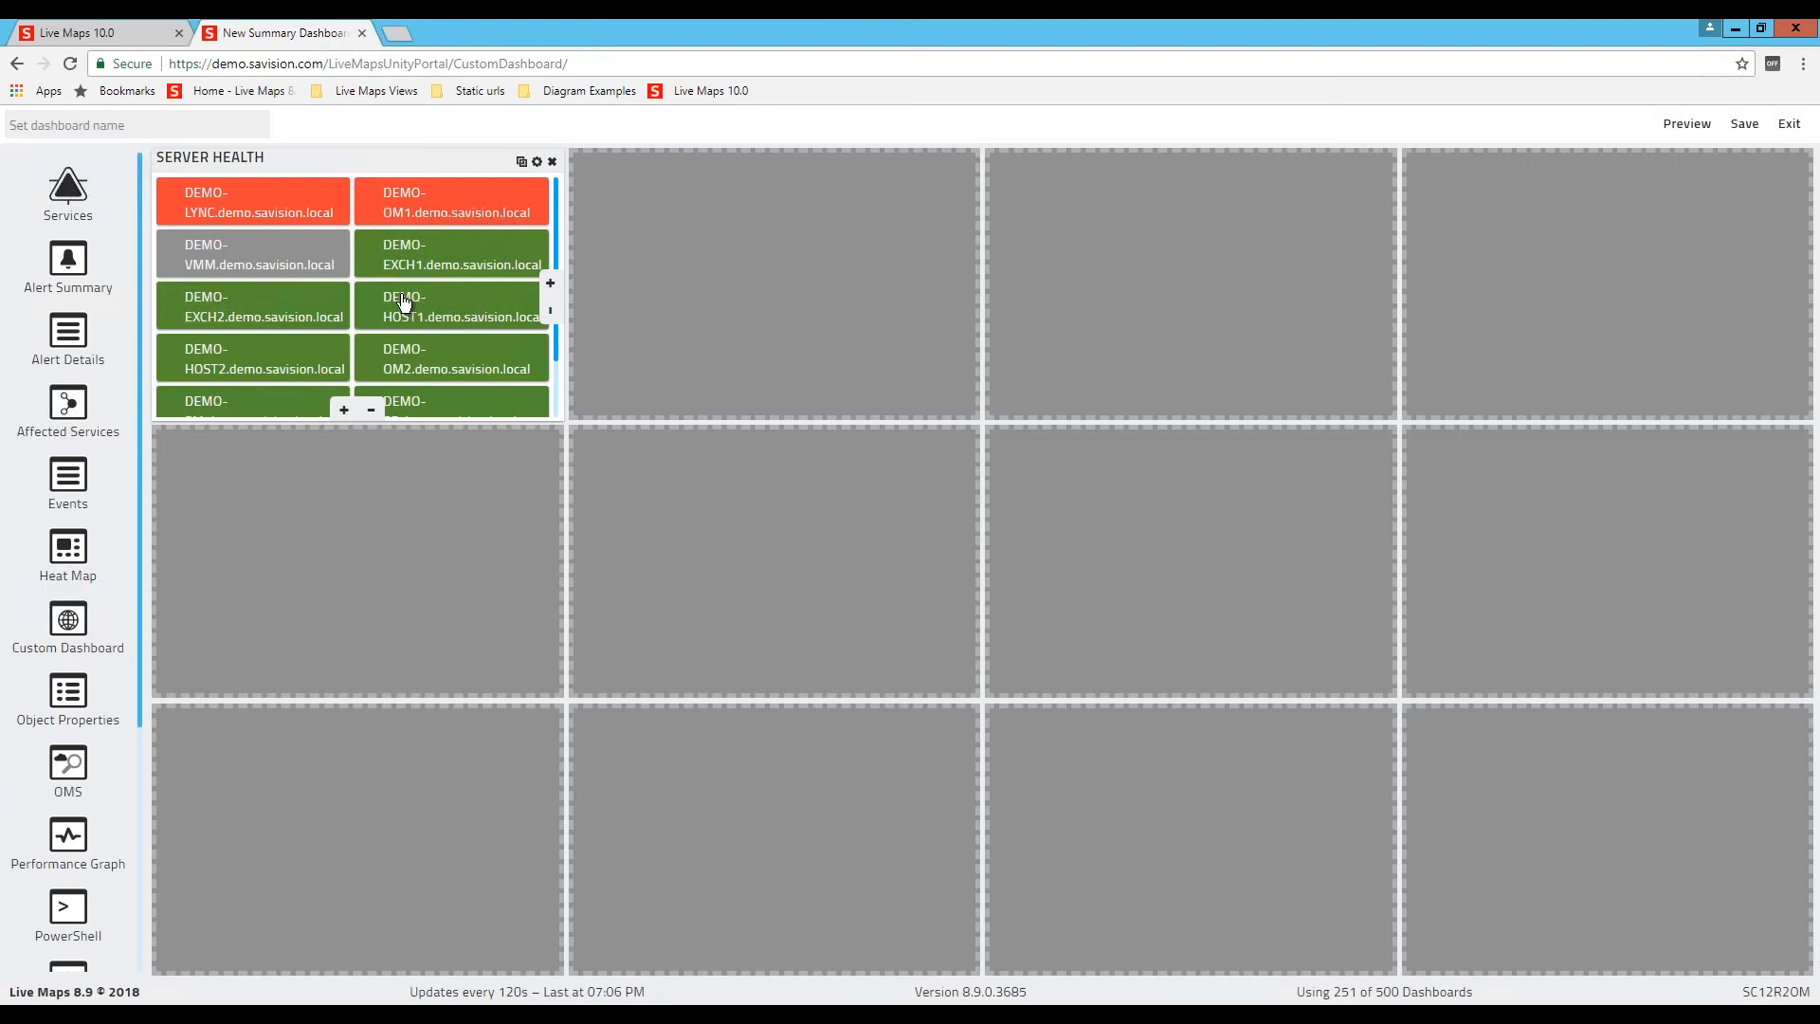
{"action": "left_click", "coordinate": [345, 409]}
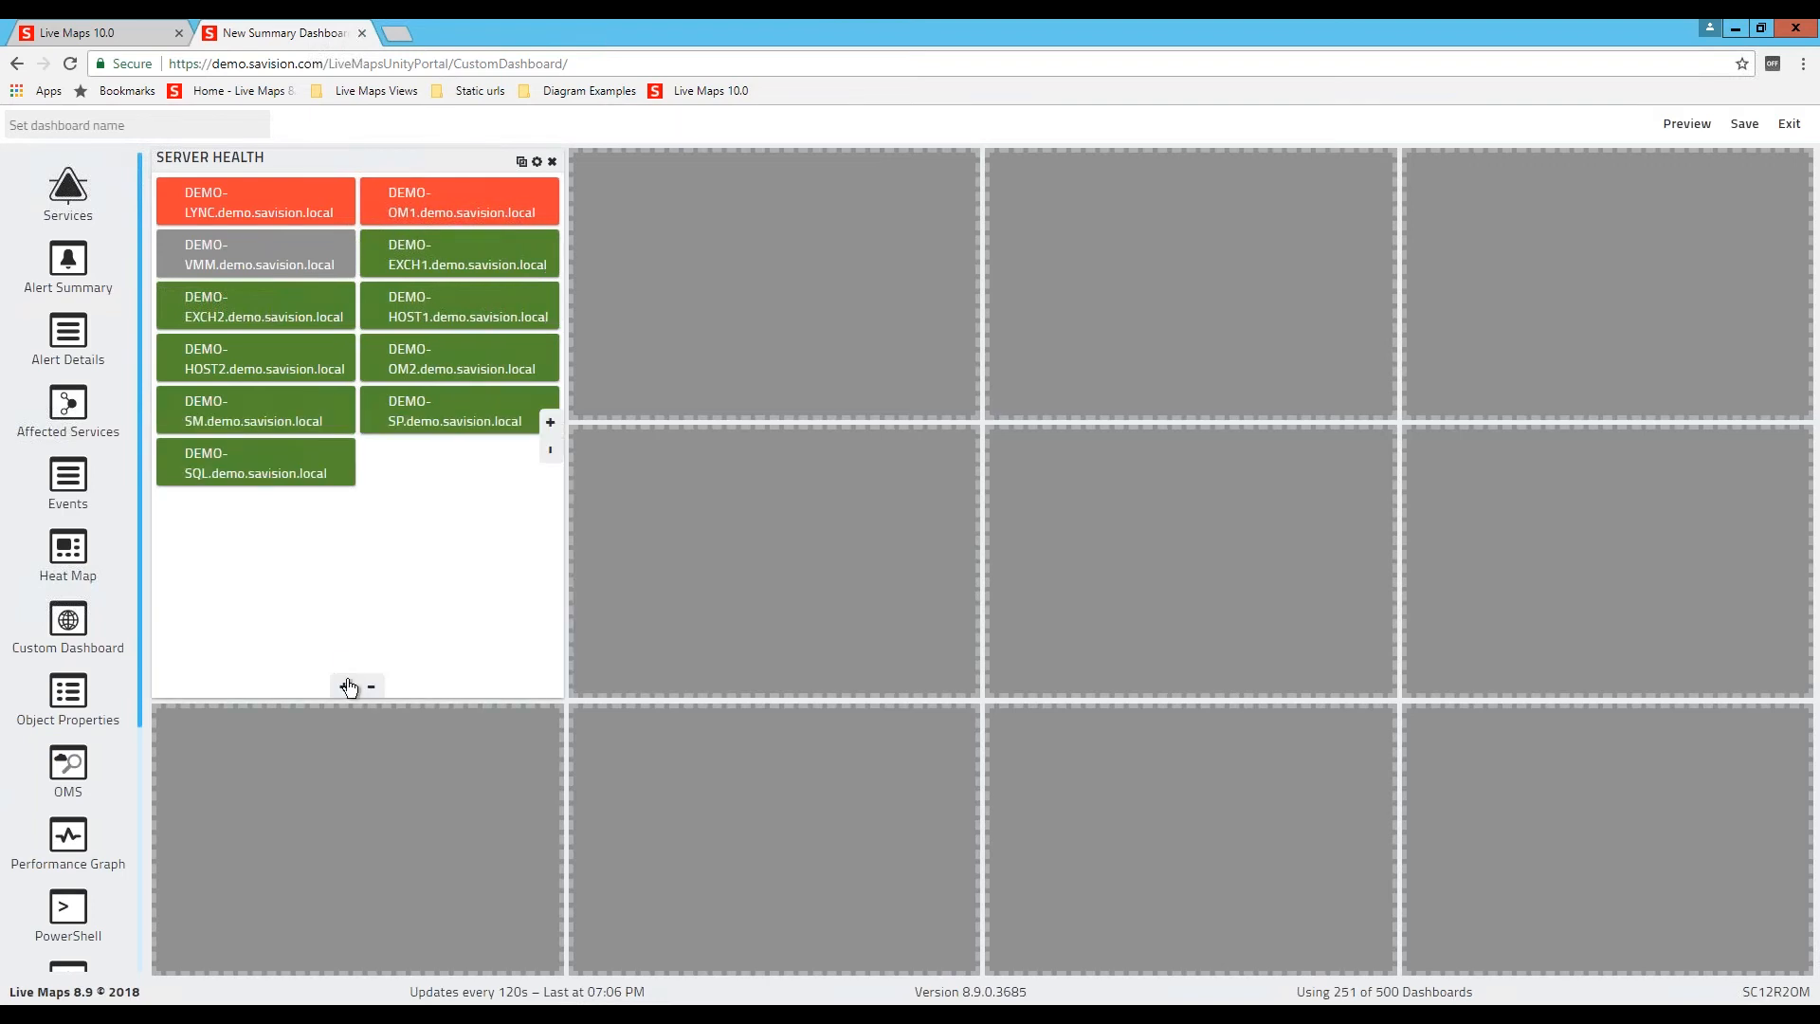
{"action": "left_click", "coordinate": [370, 686]}
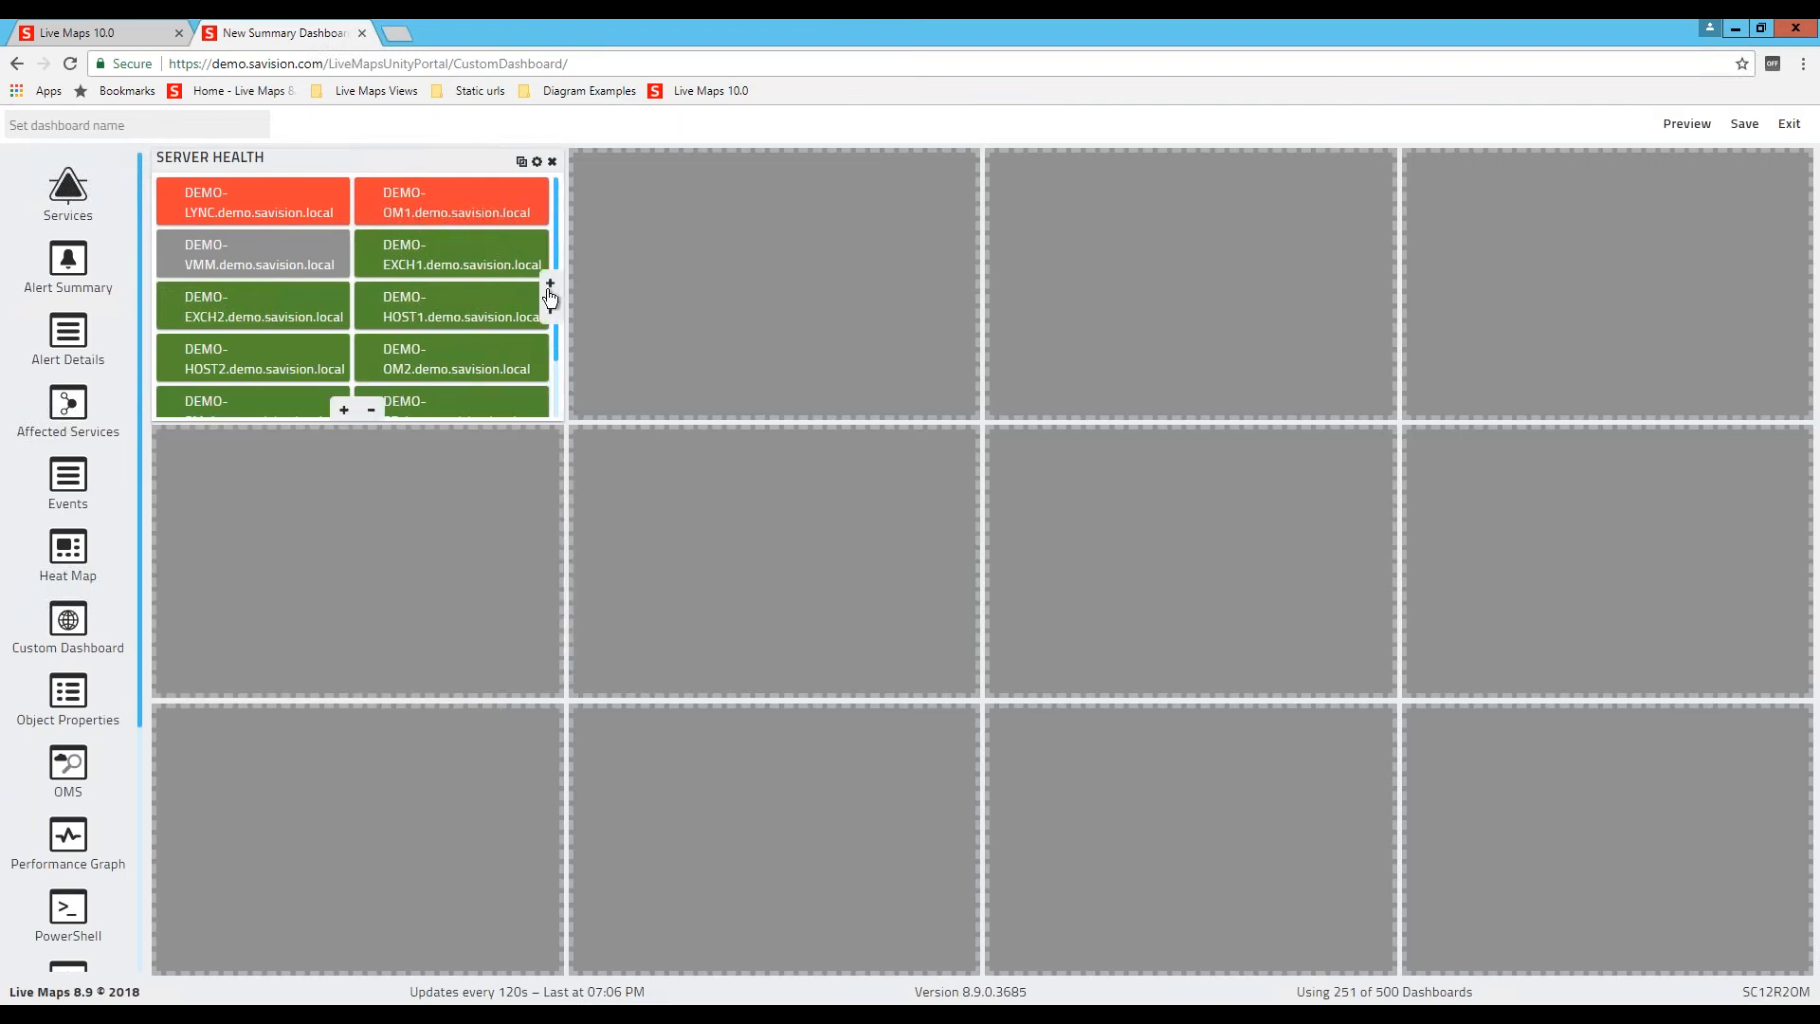
{"action": "left_click", "coordinate": [549, 286]}
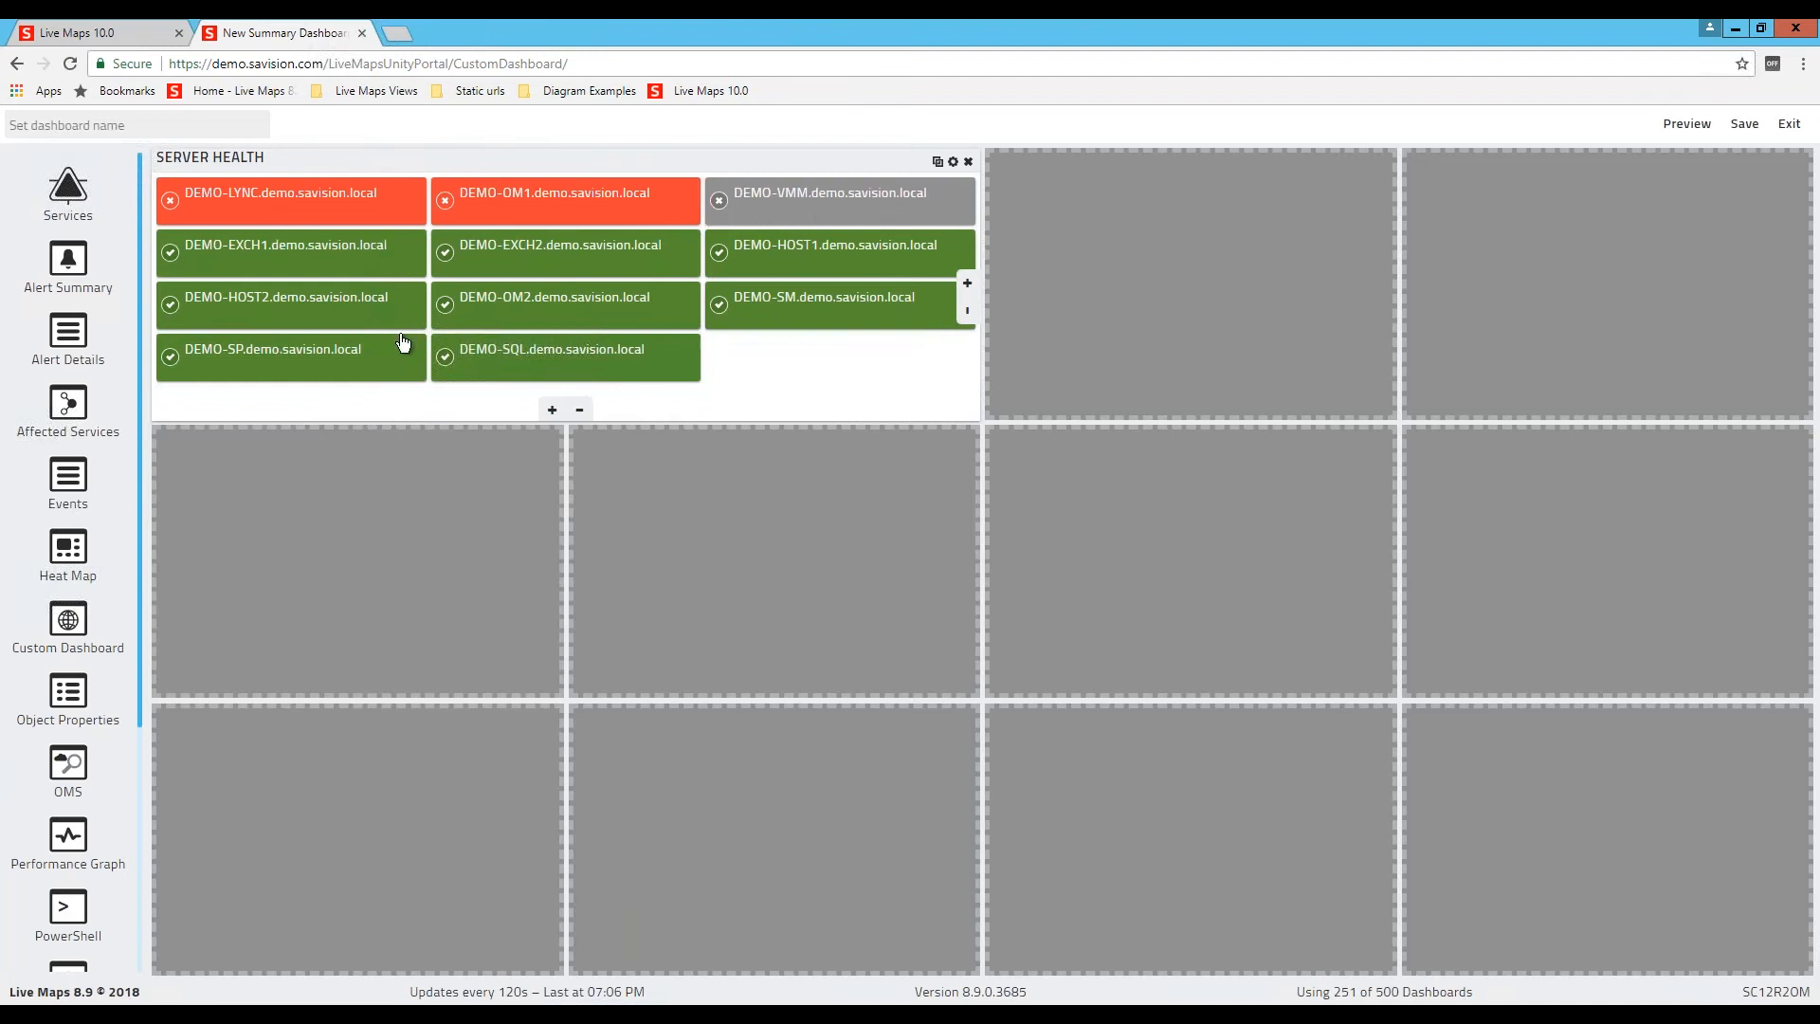
{"action": "left_click", "coordinate": [967, 284]}
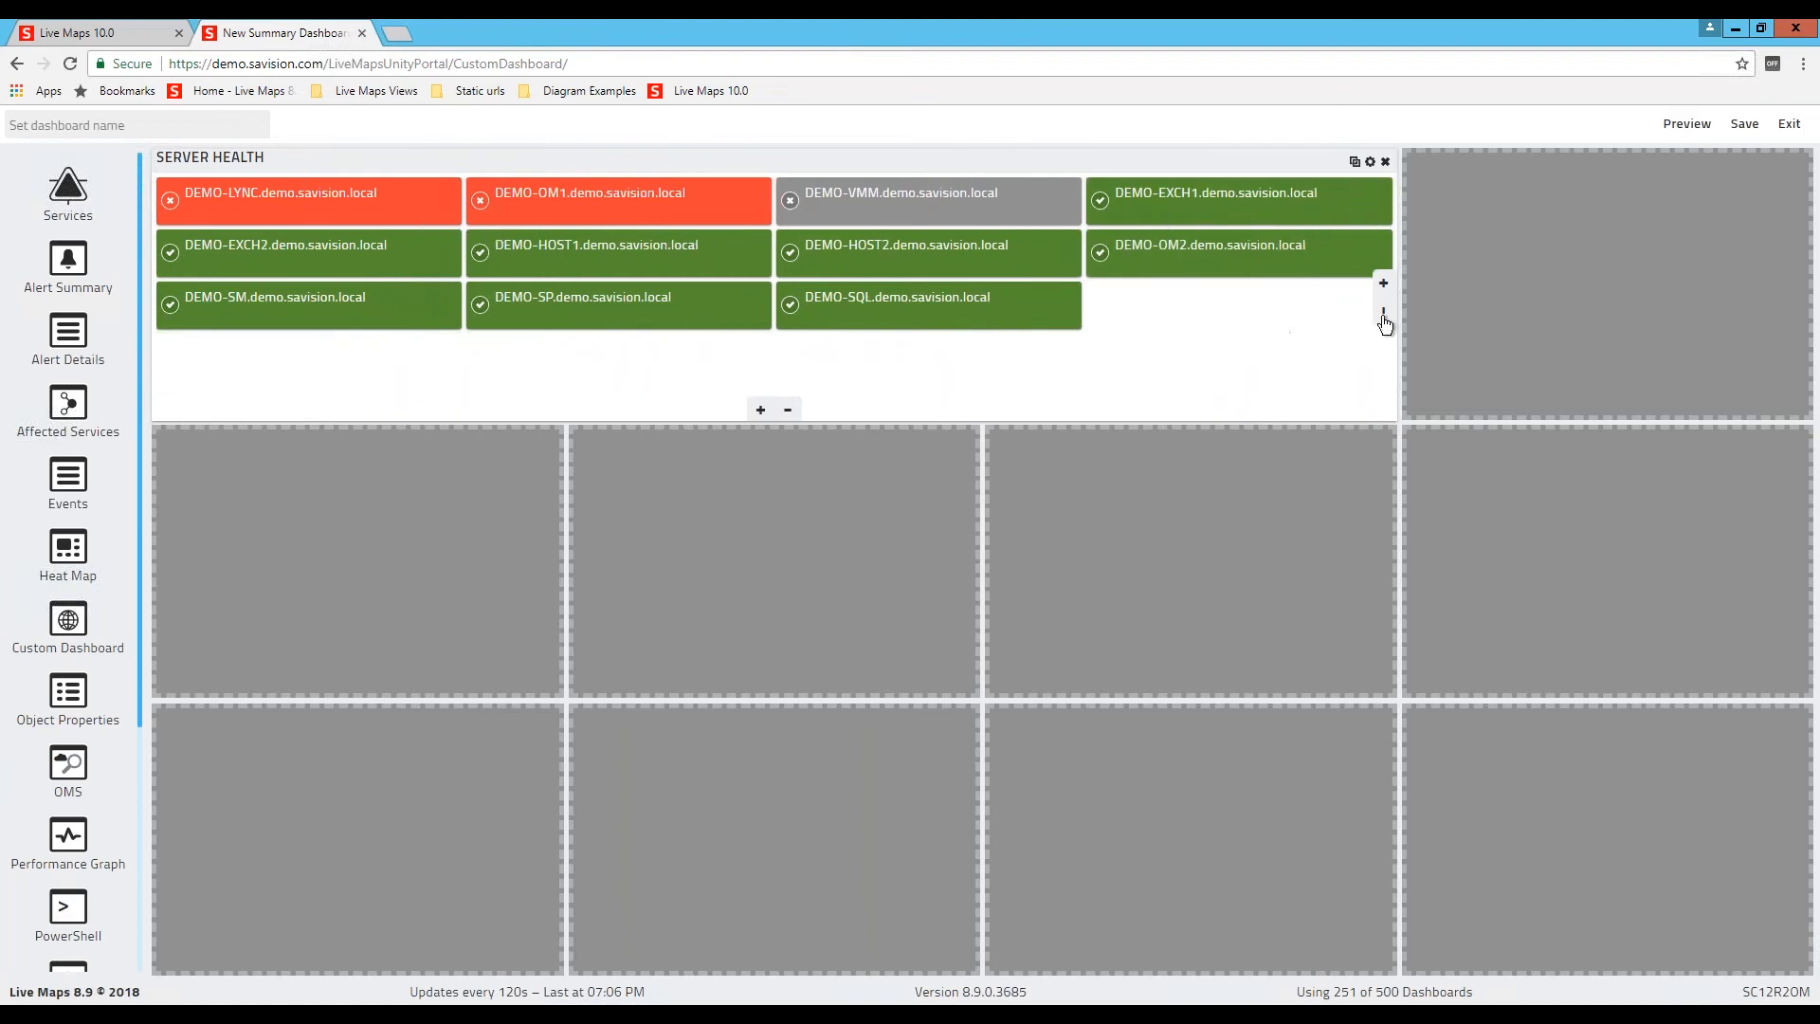
{"action": "left_click", "coordinate": [1384, 316]}
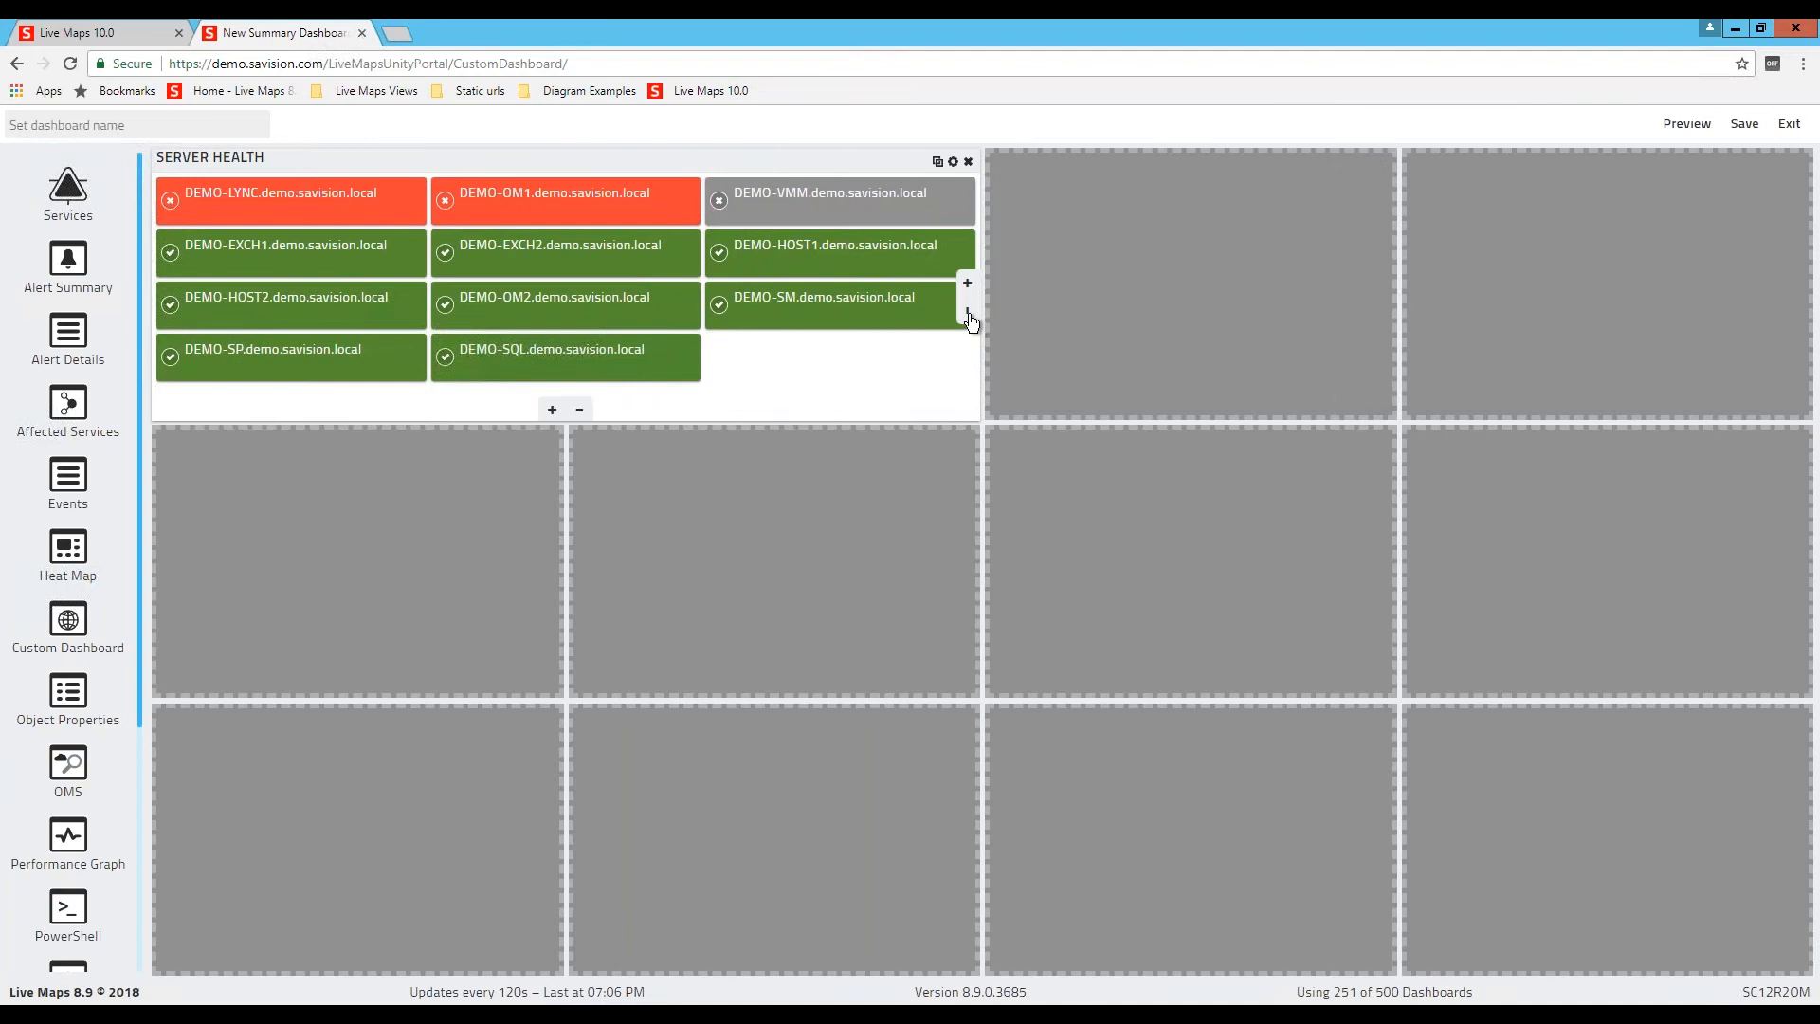
{"action": "left_click", "coordinate": [968, 313]}
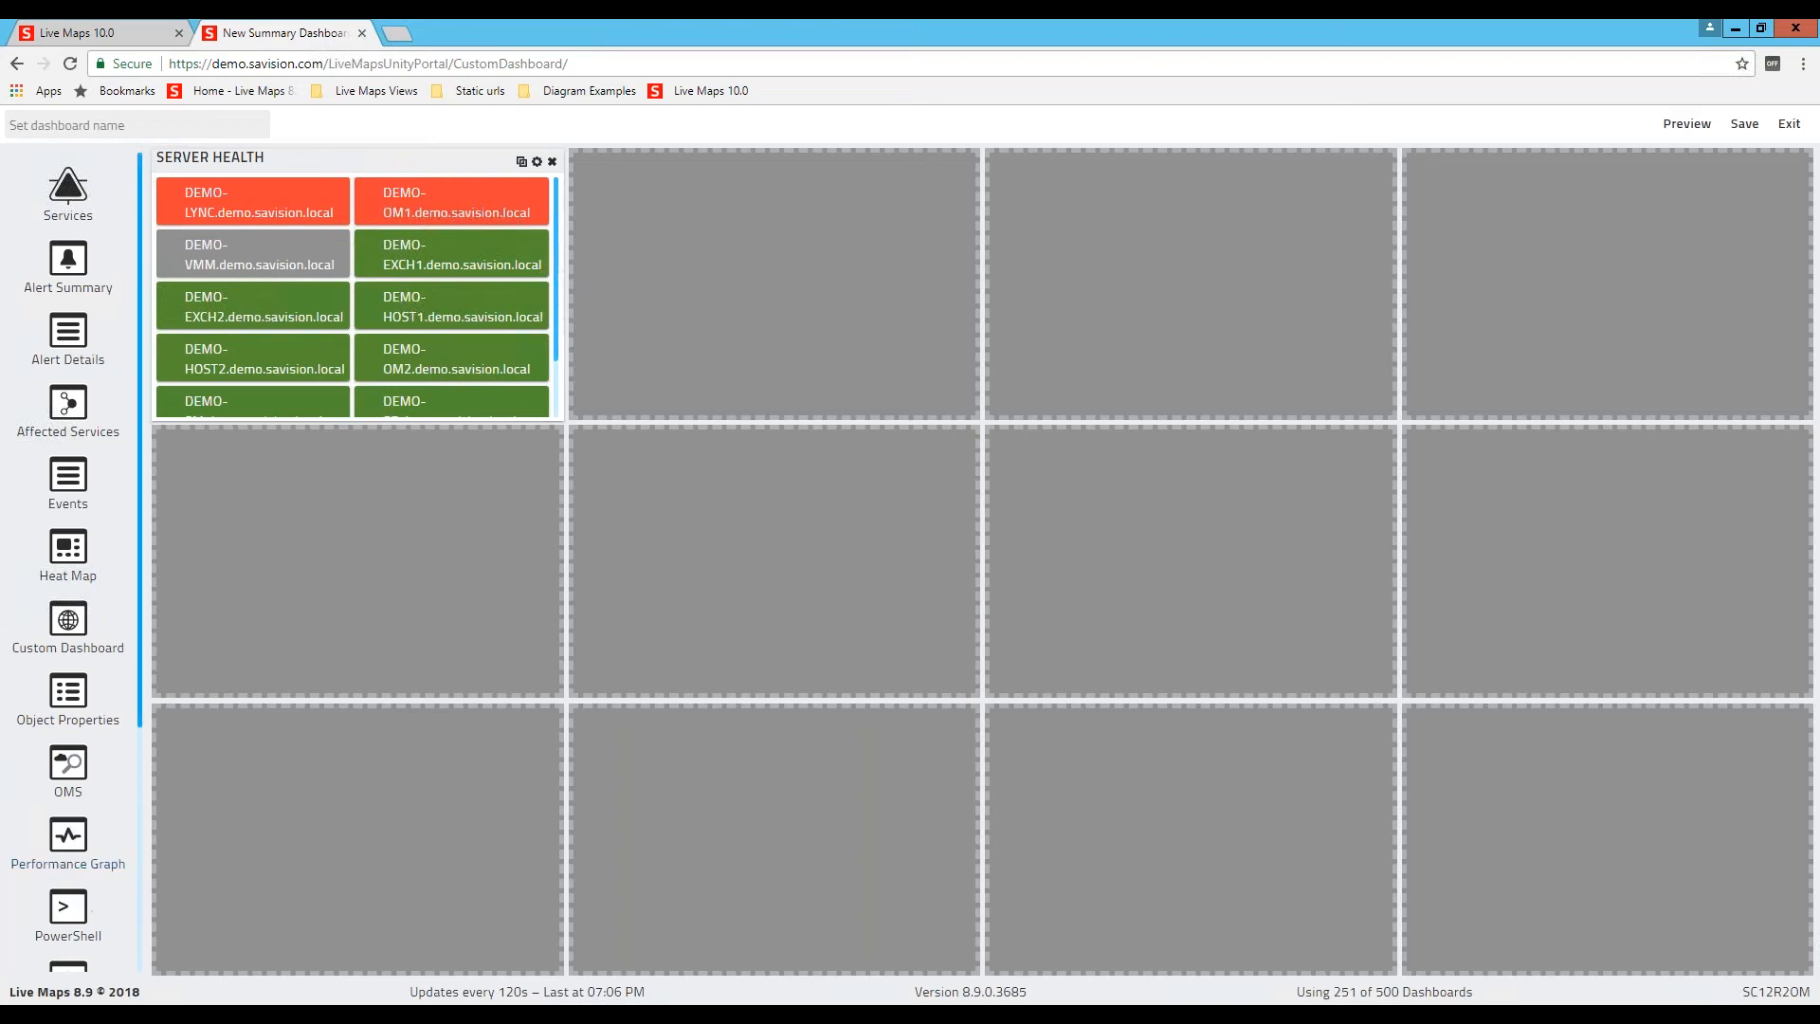
Step: Add a Top N Computer widget in the cell beneath Server Health, titled "CPU", with a time span of one day
{"action": "scroll", "coordinate": [111, 839], "scroll_direction": "down", "scroll_amount": 3}
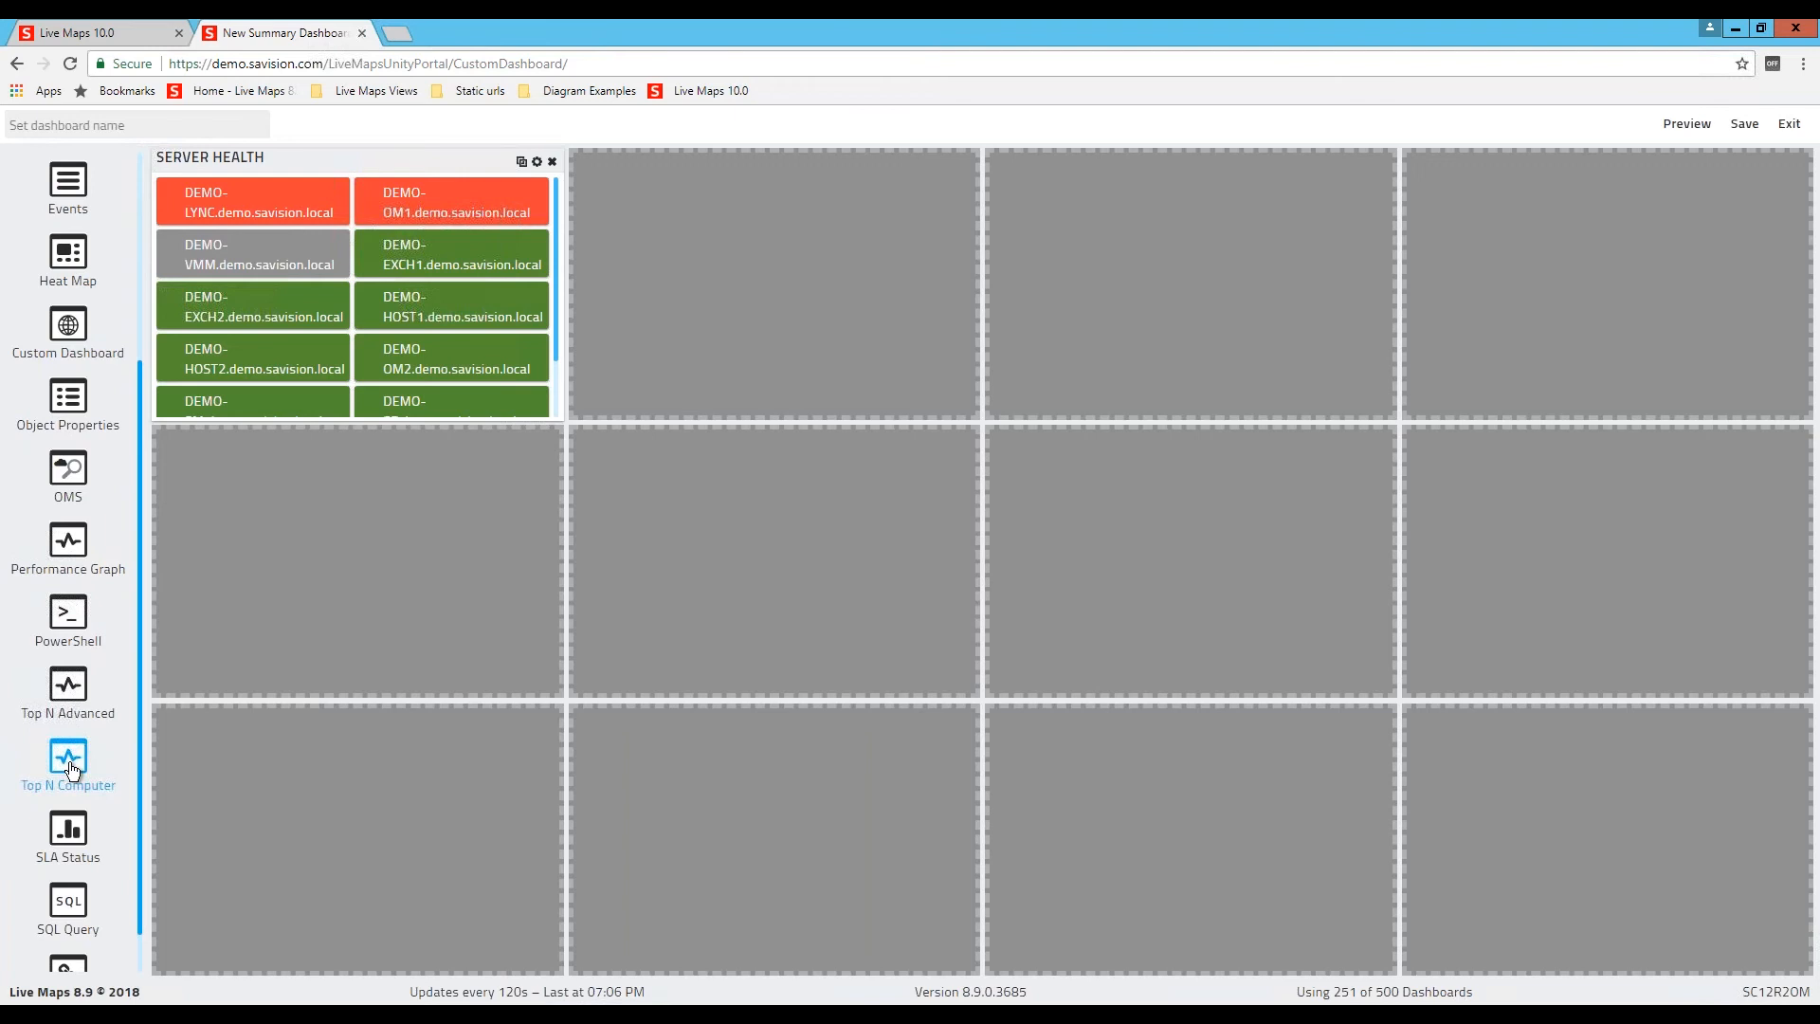
{"action": "left_click_drag", "start_coordinate": [71, 768], "coordinate": [353, 669]}
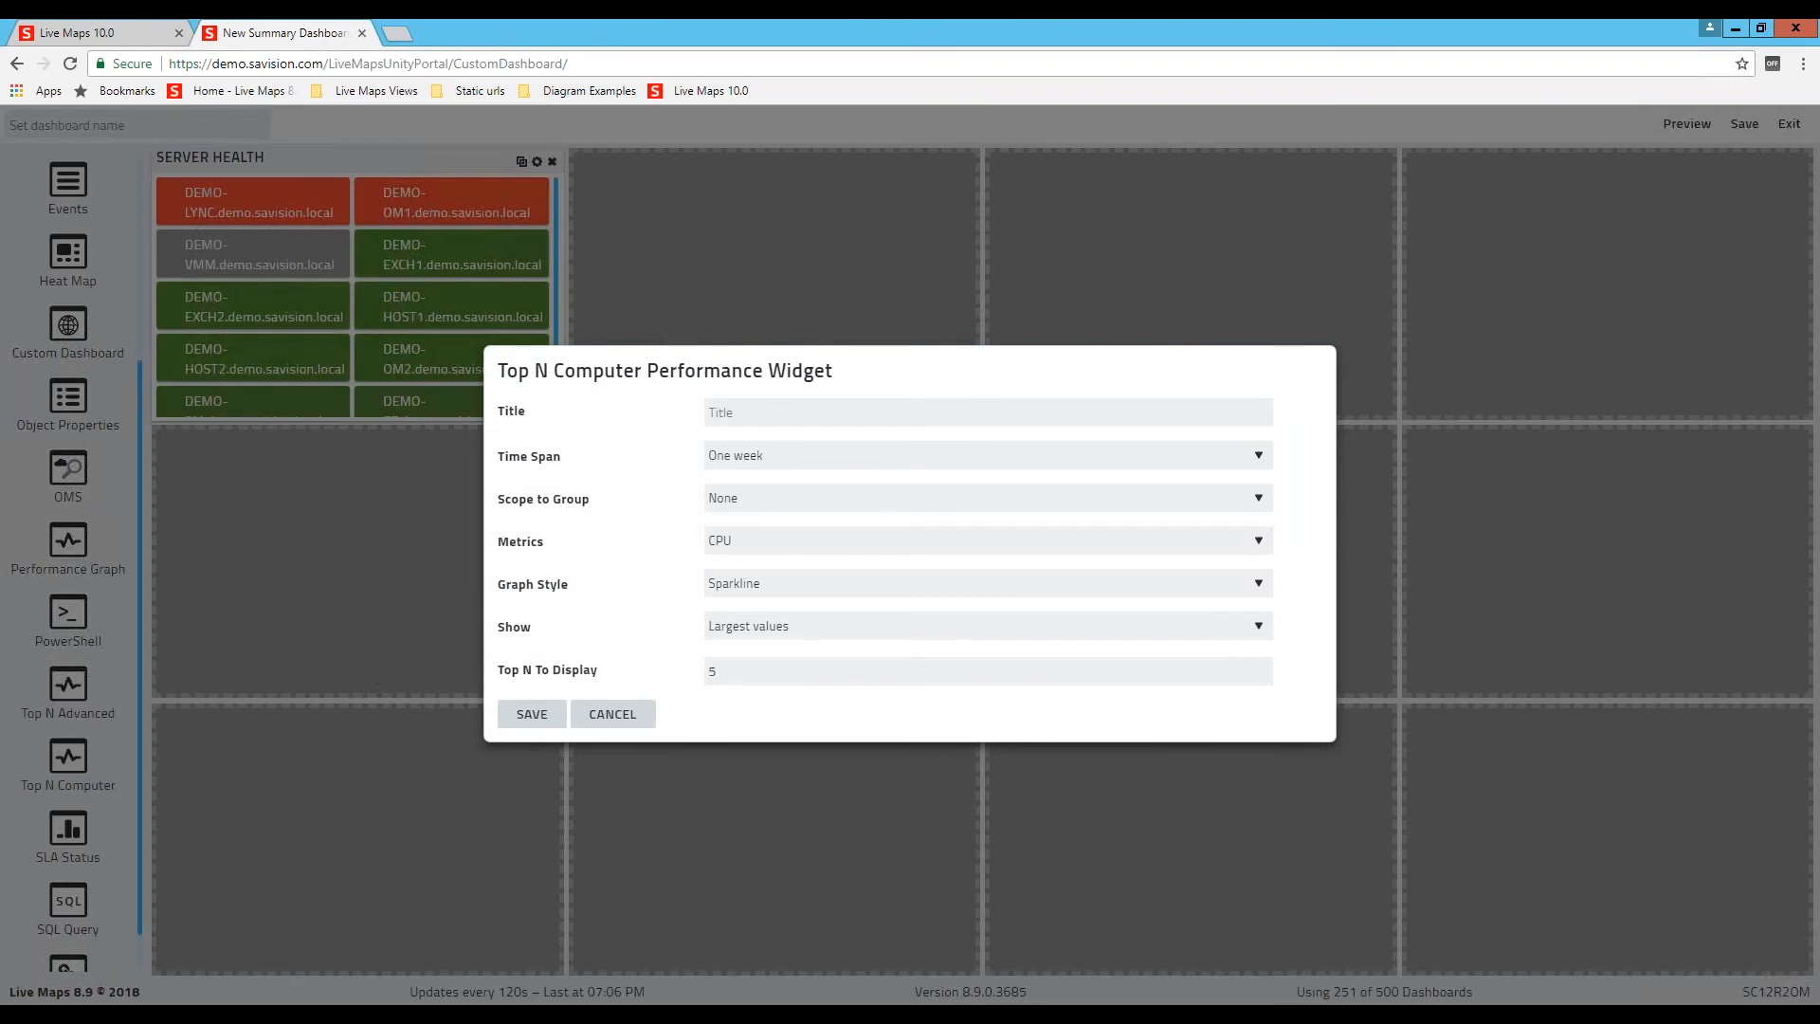
{"action": "type", "text": "CPU"}
{"action": "key", "text": "BackSpace"}
{"action": "type", "text": "U"}
{"action": "left_click", "coordinate": [834, 460]}
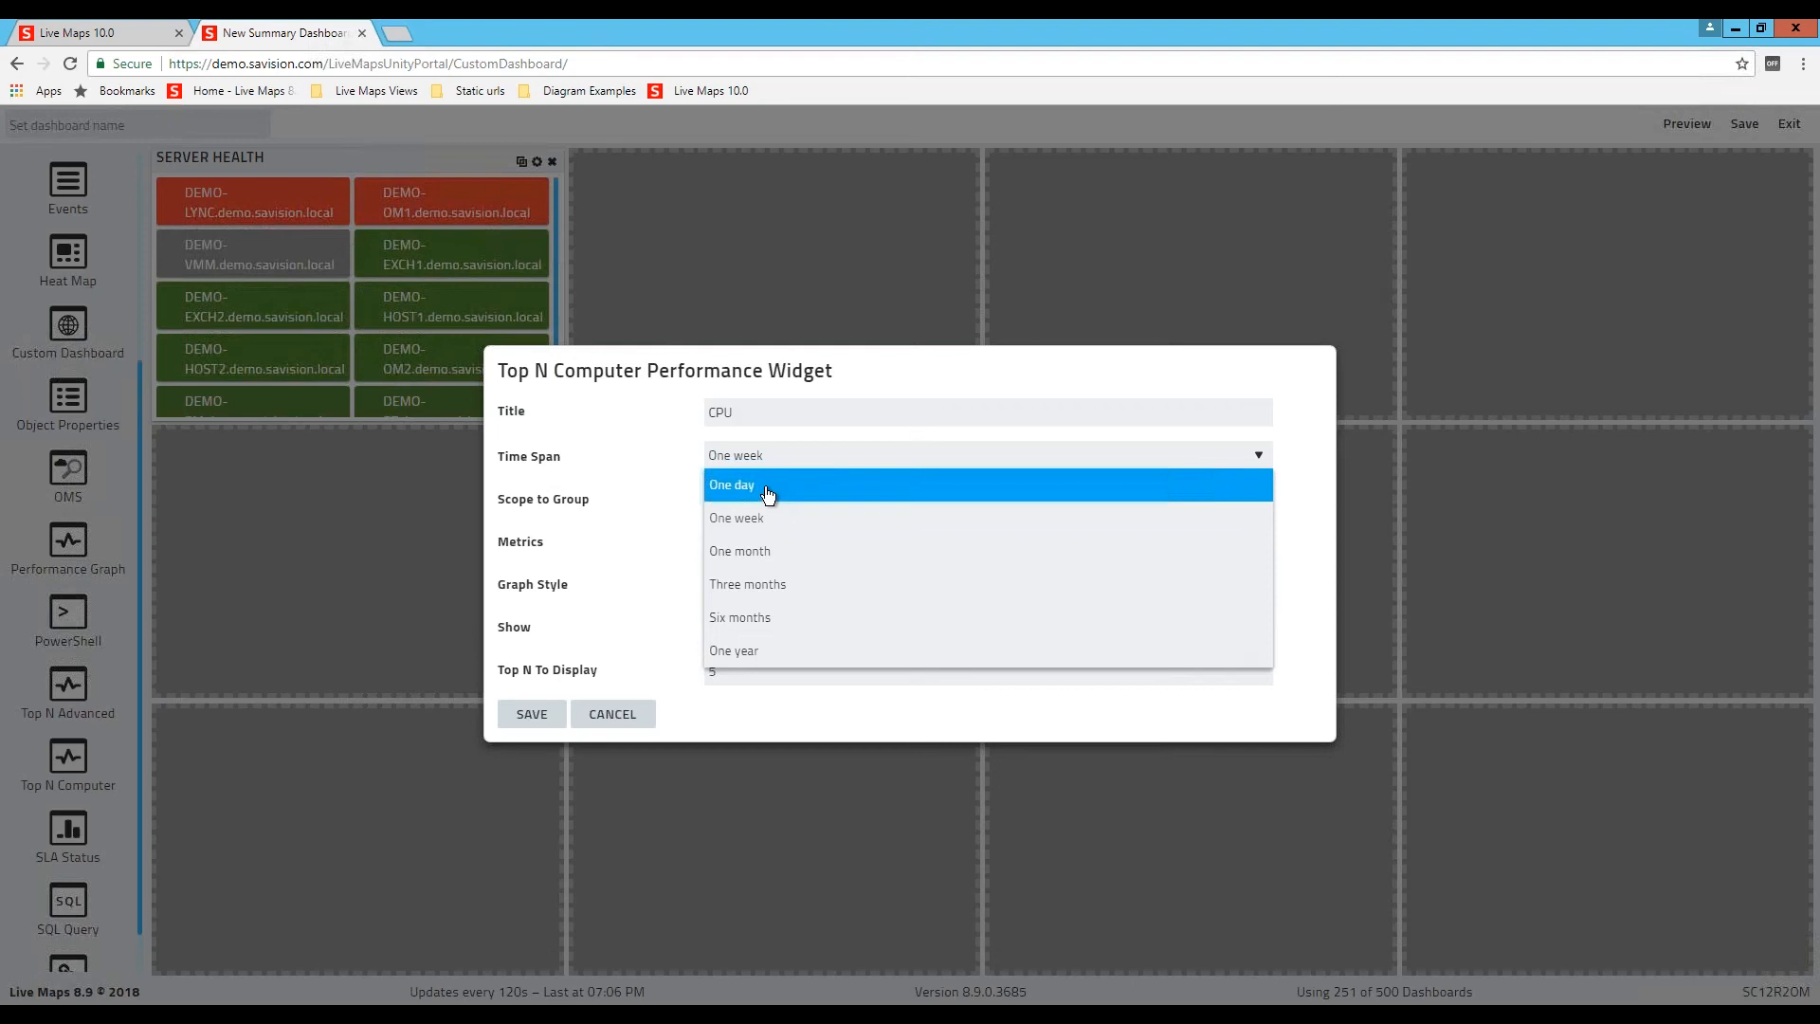
{"action": "left_click", "coordinate": [770, 492]}
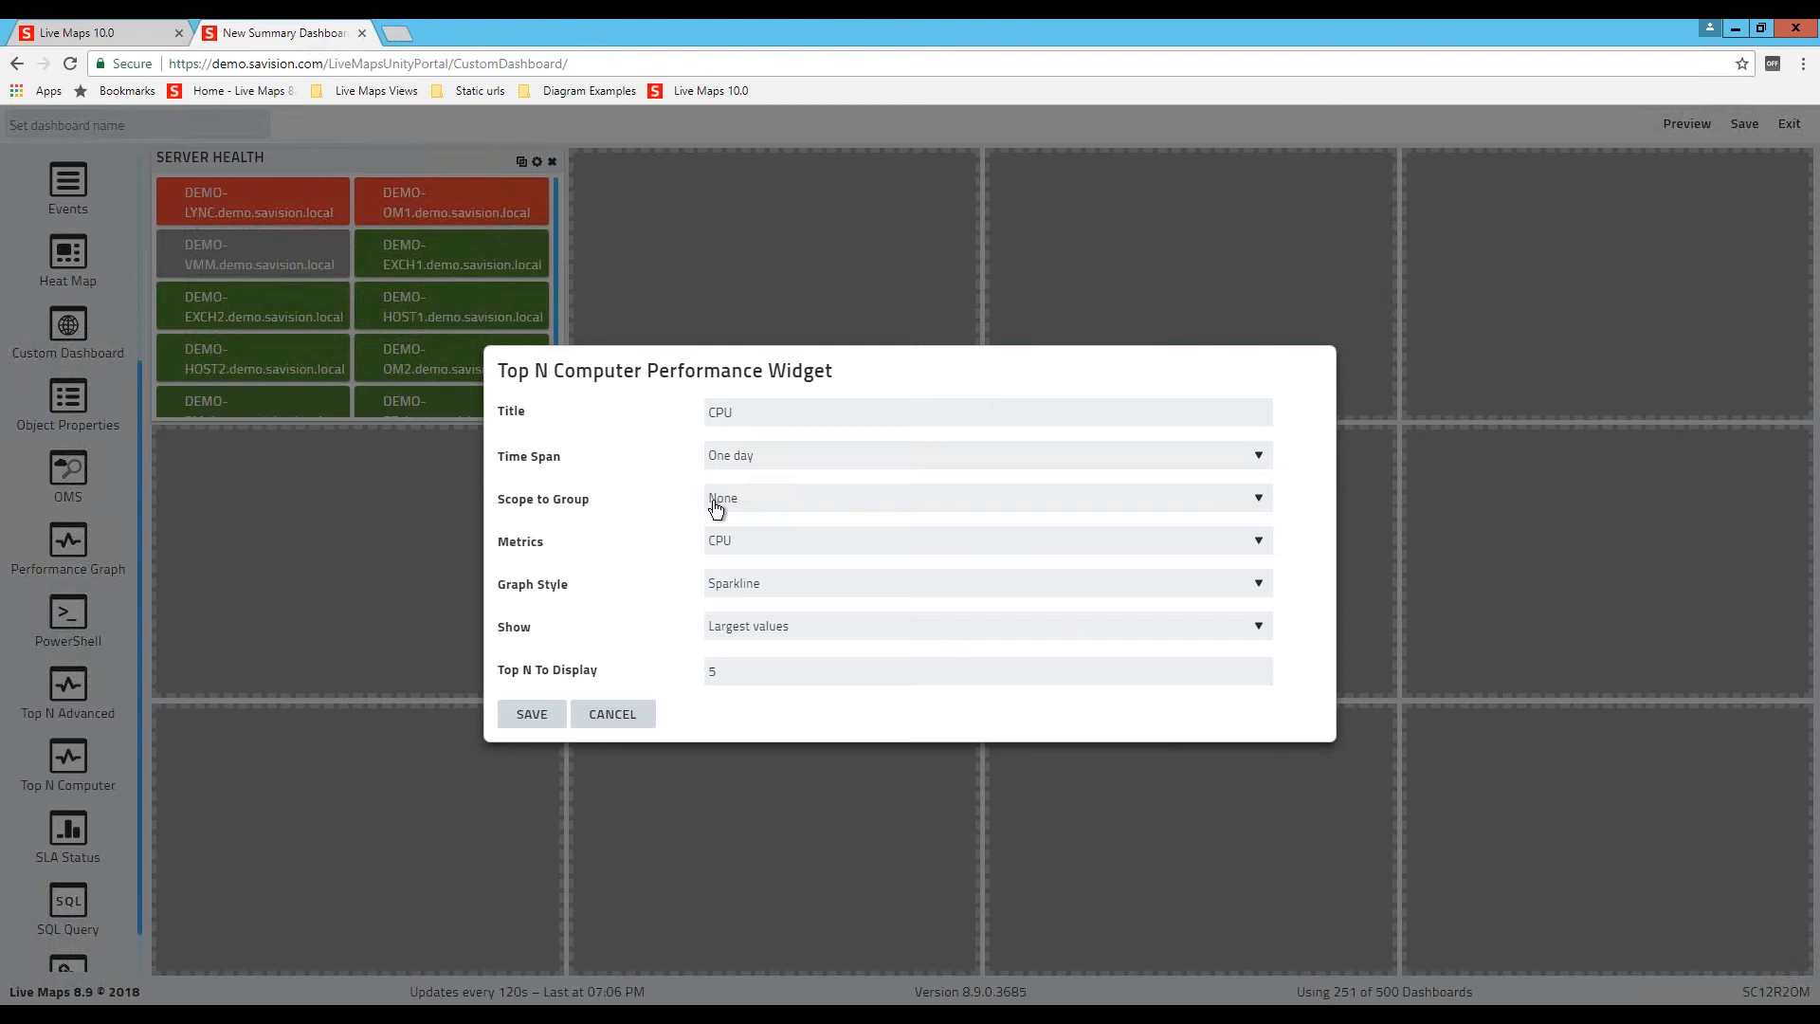
Step: Scope the CPU widget to the All Windows Computers group, keeping CPU as its metric
{"action": "left_click", "coordinate": [763, 513]}
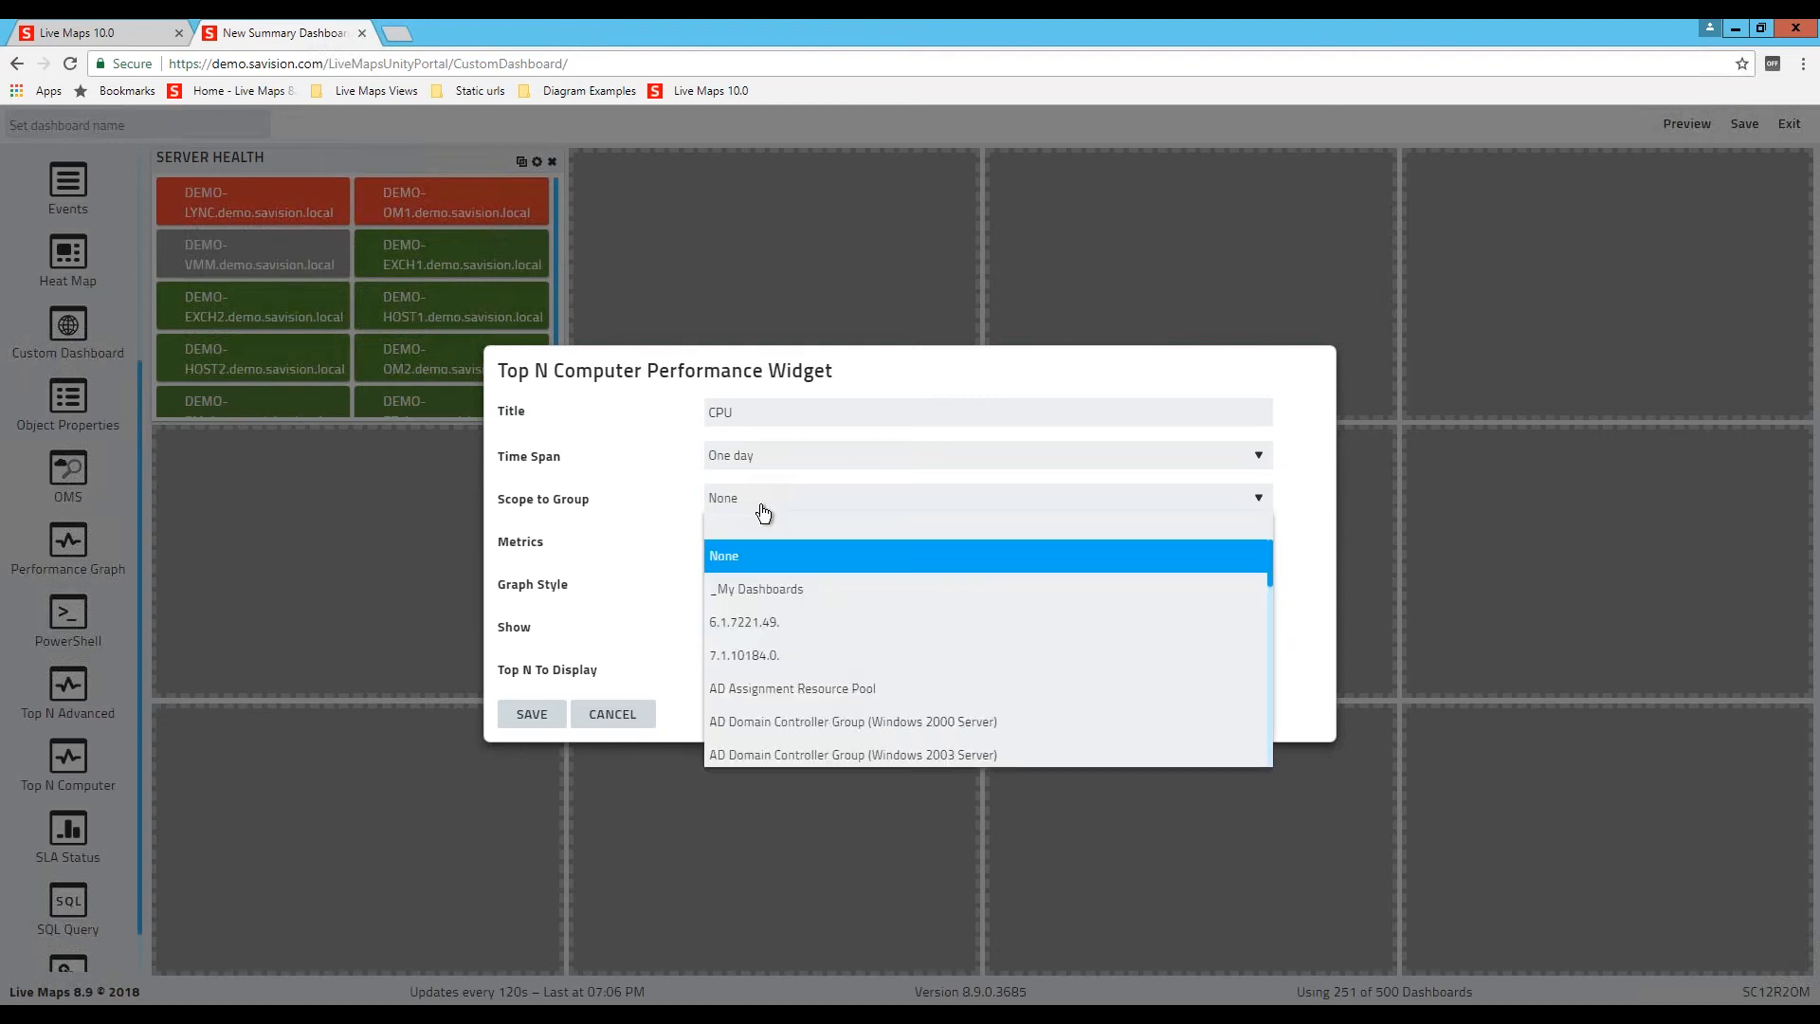
{"action": "type", "text": "All"}
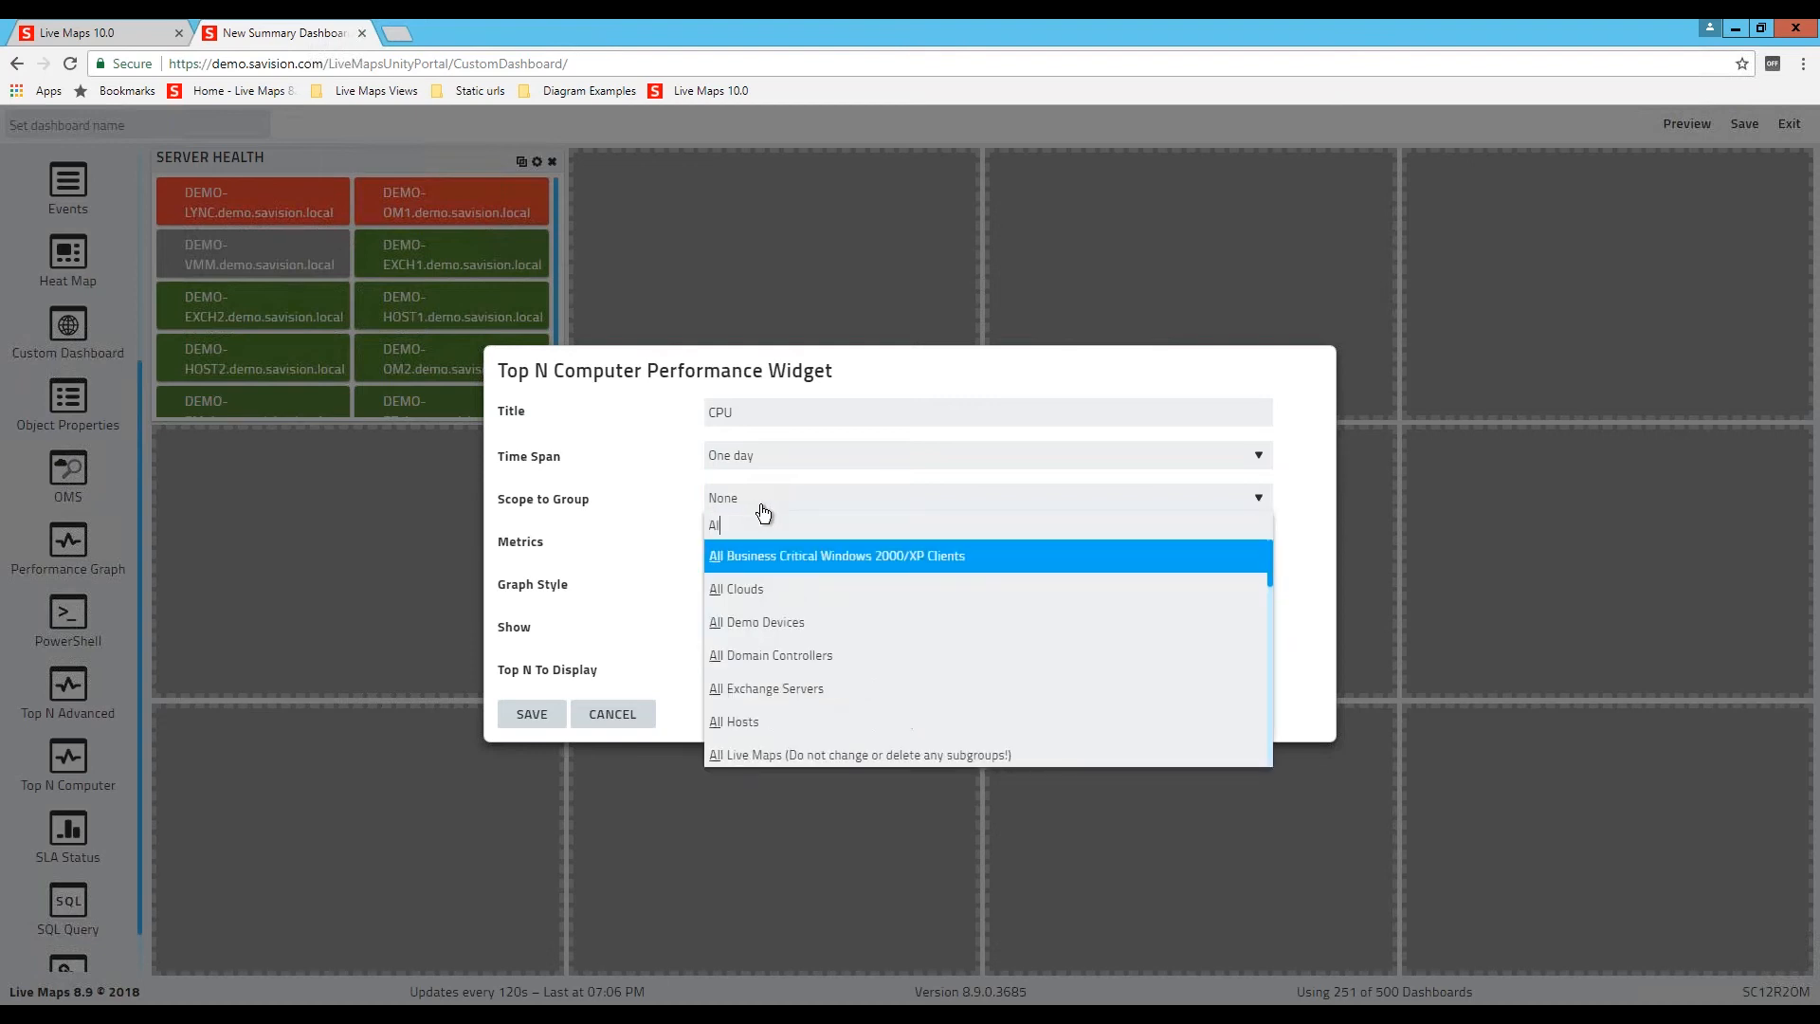
{"action": "type", "text": " Win"}
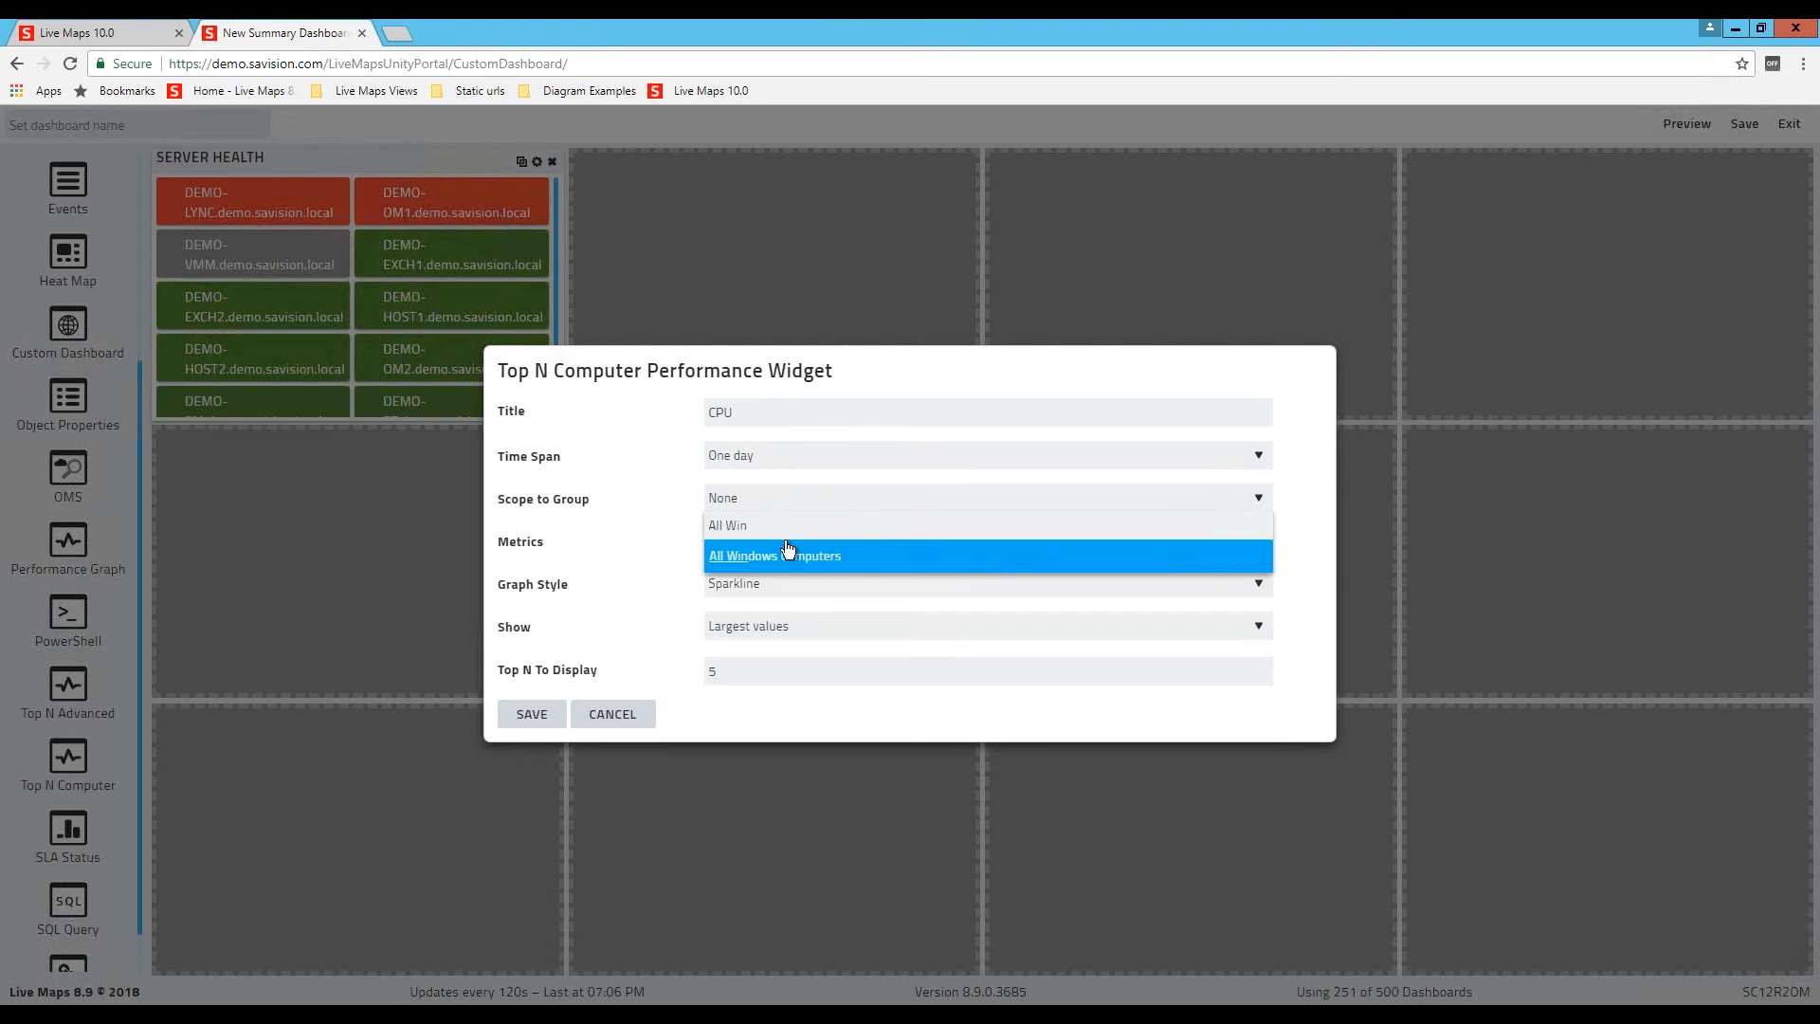
{"action": "left_click", "coordinate": [780, 557]}
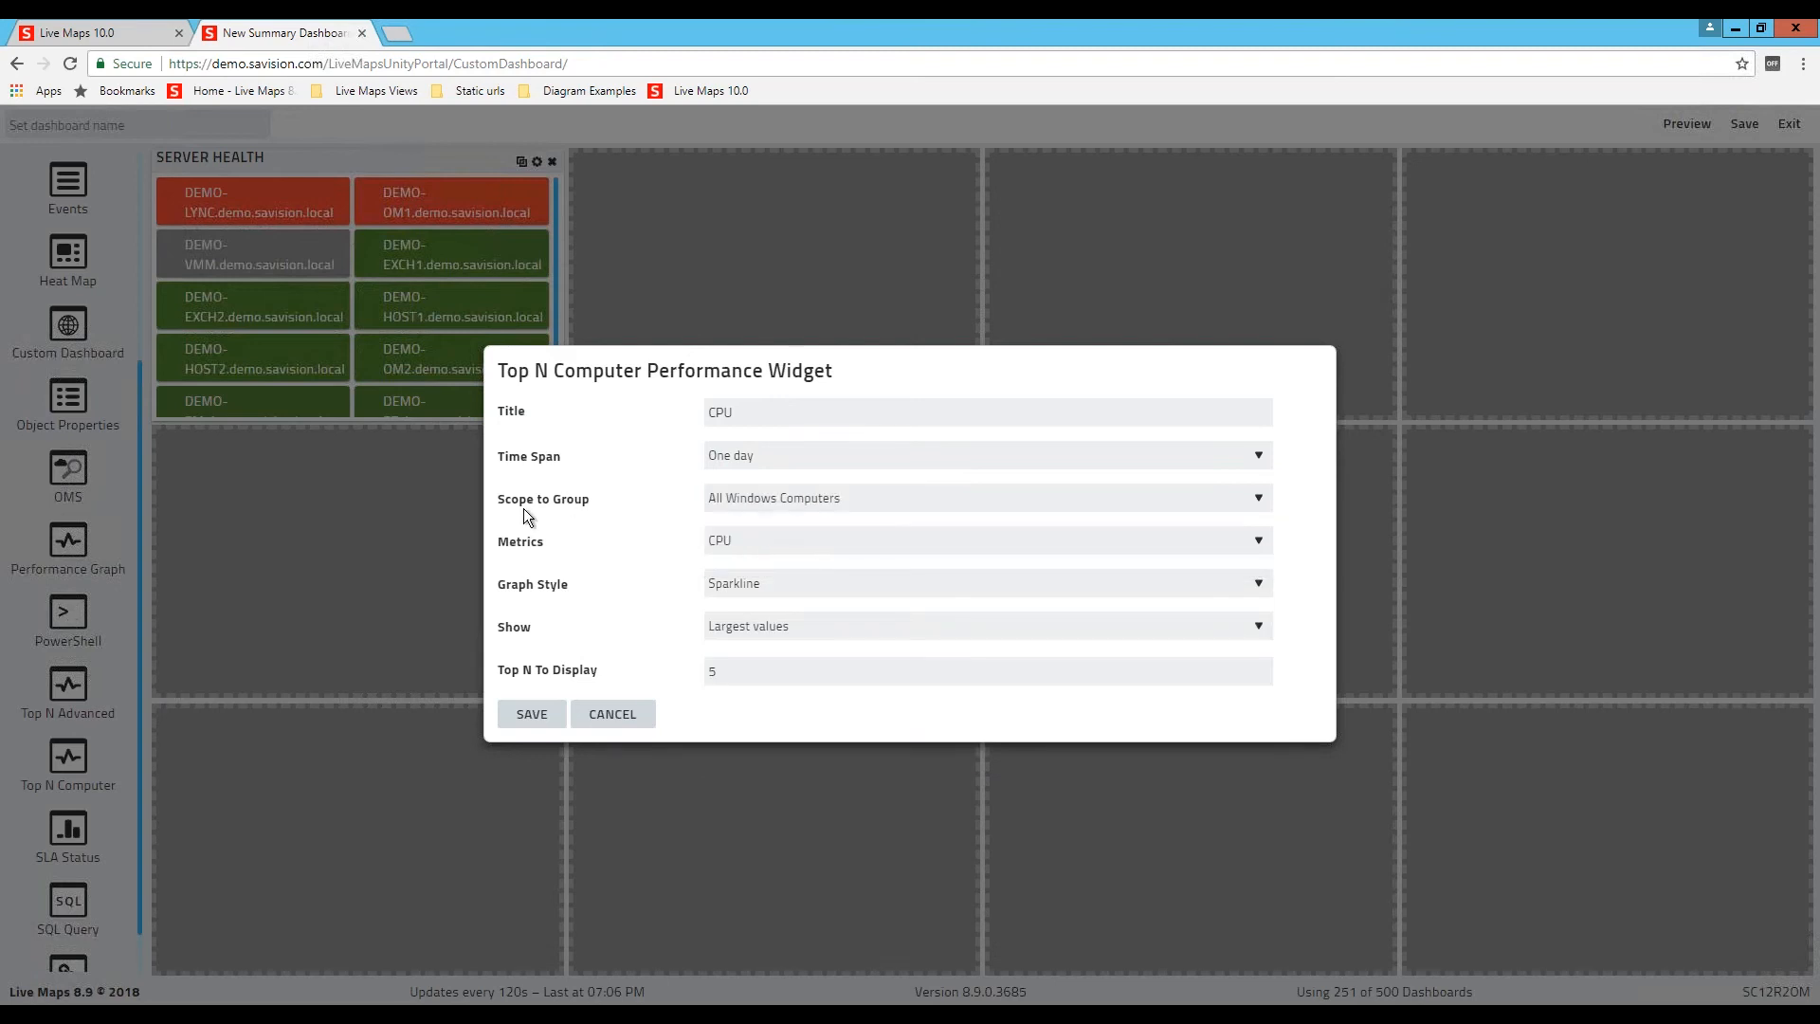
{"action": "left_click", "coordinate": [770, 539]}
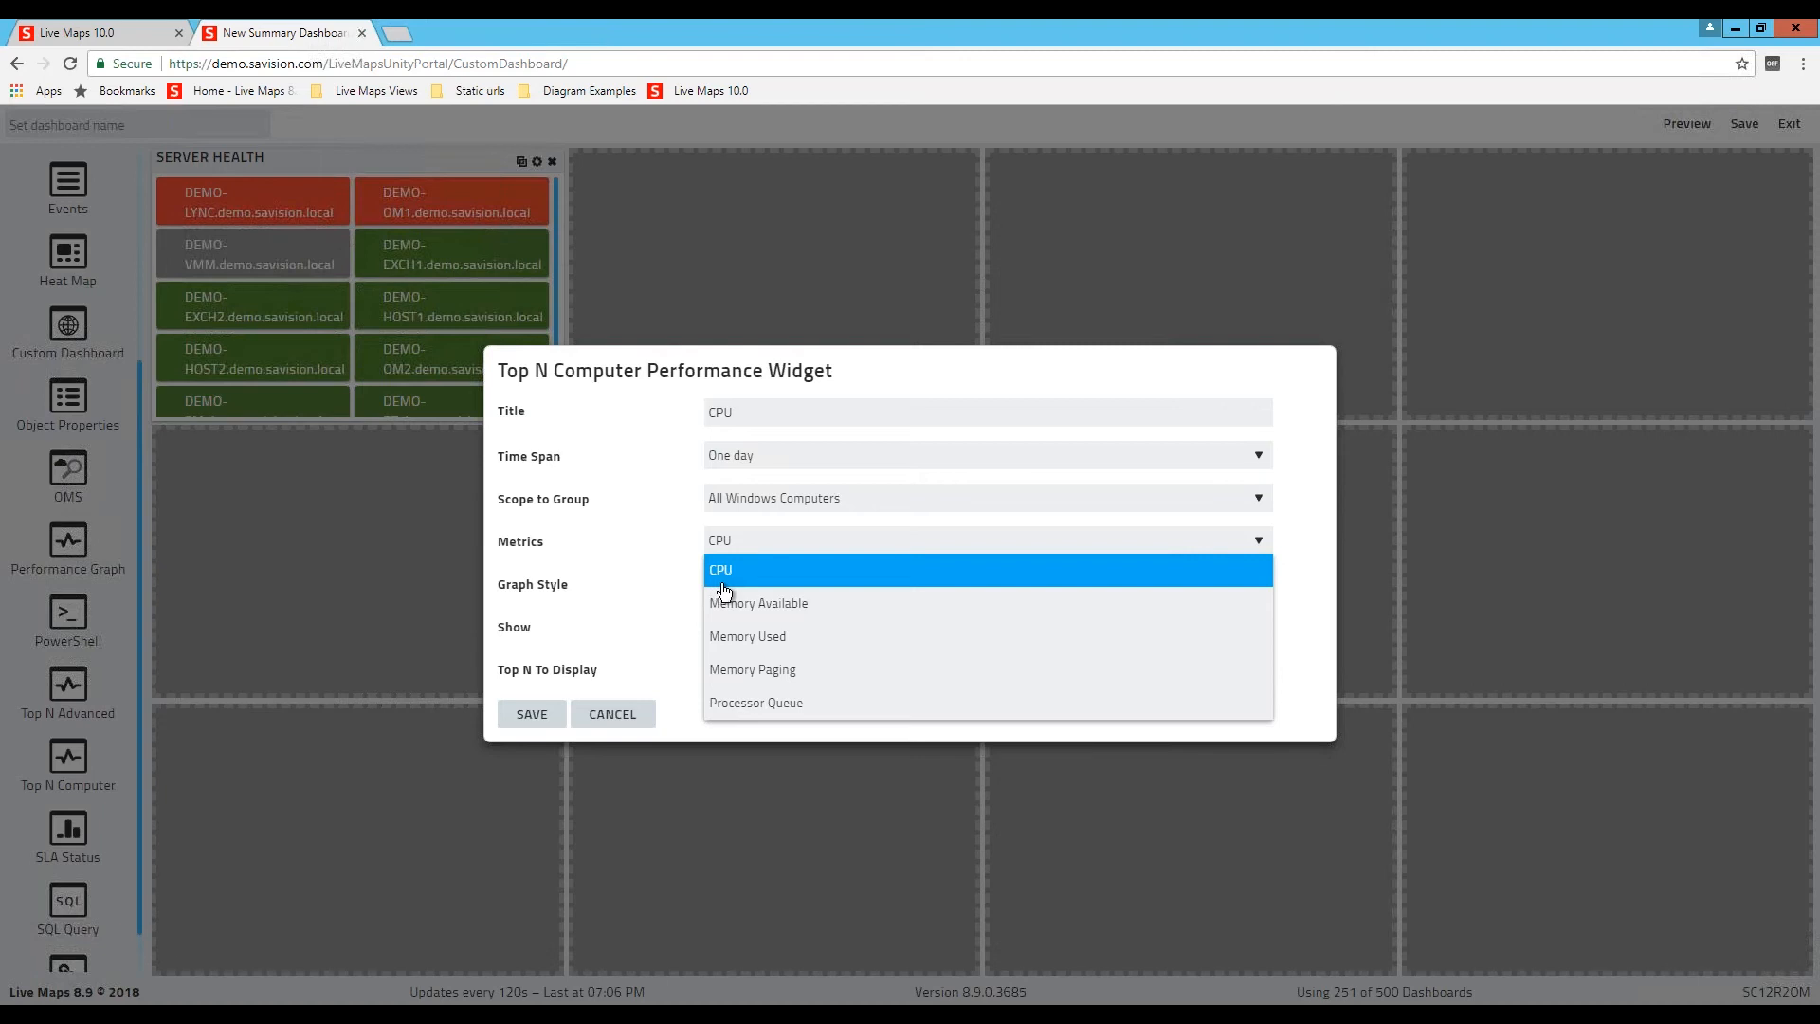
{"action": "left_click", "coordinate": [615, 548]}
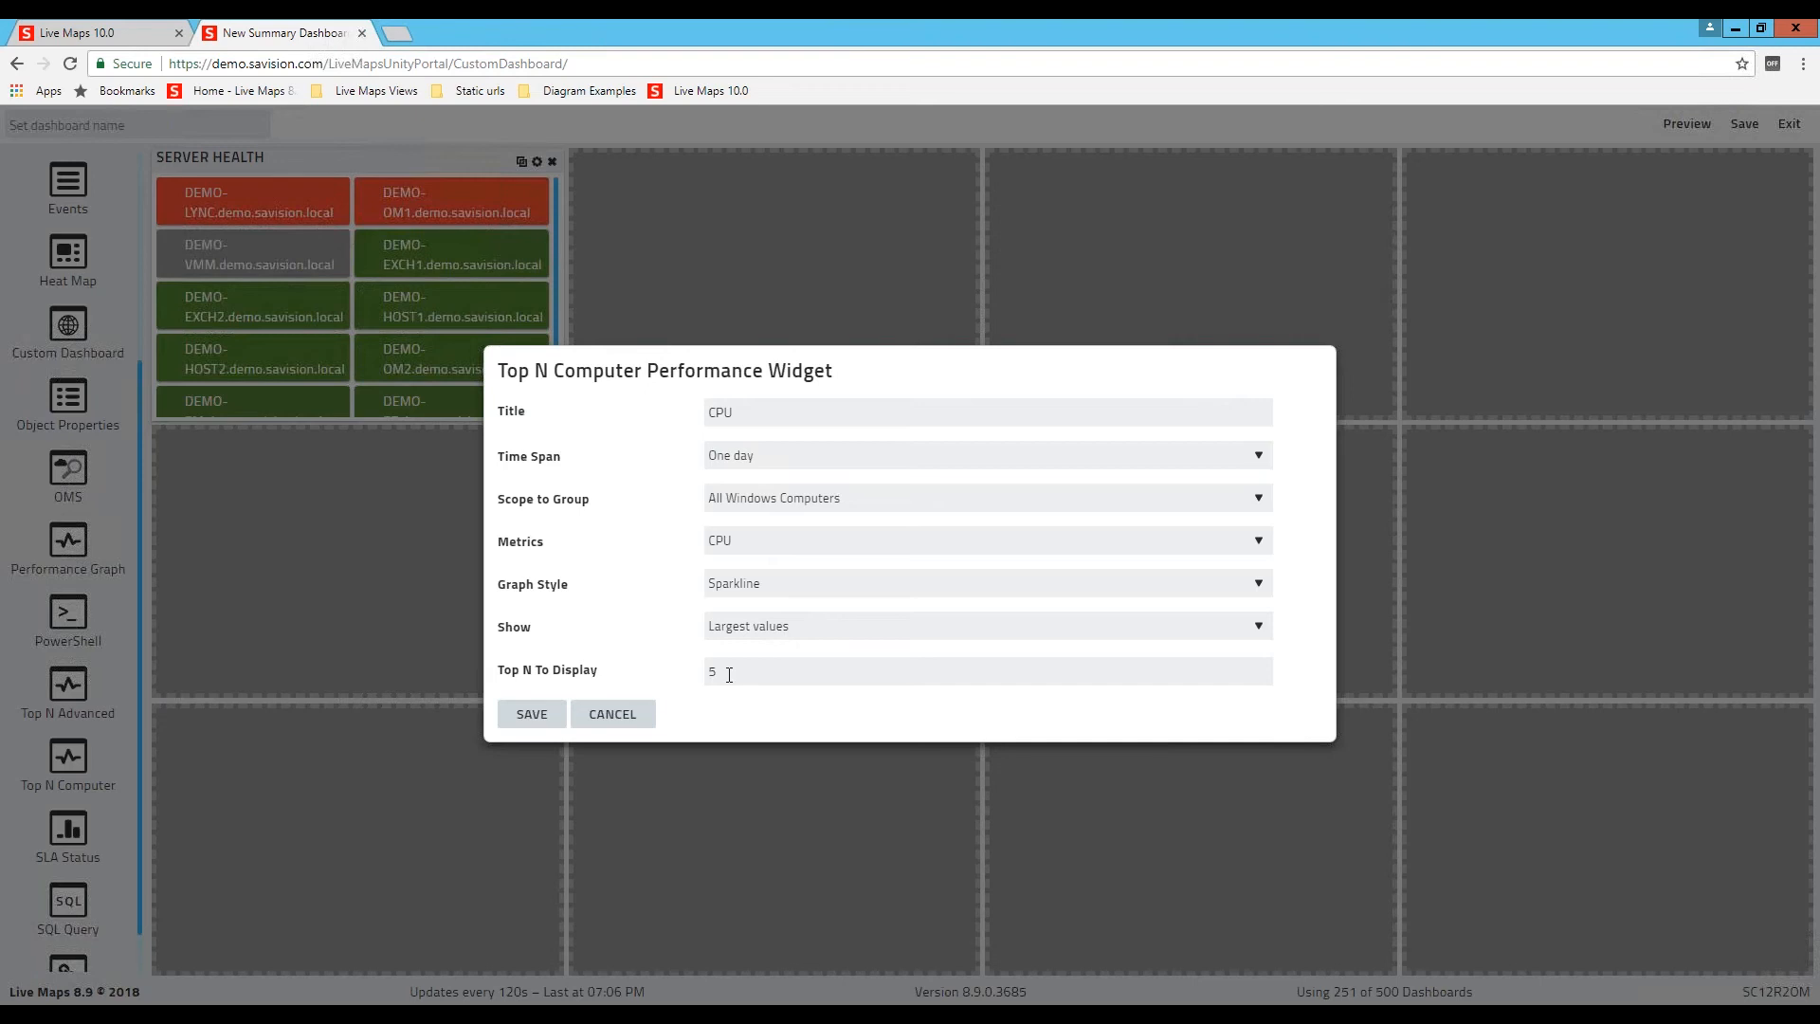
Step: Set the CPU widget to display the top 10, save it, and widen it to two columns
{"action": "key", "text": "ctrl+a"}
{"action": "type", "text": "10"}
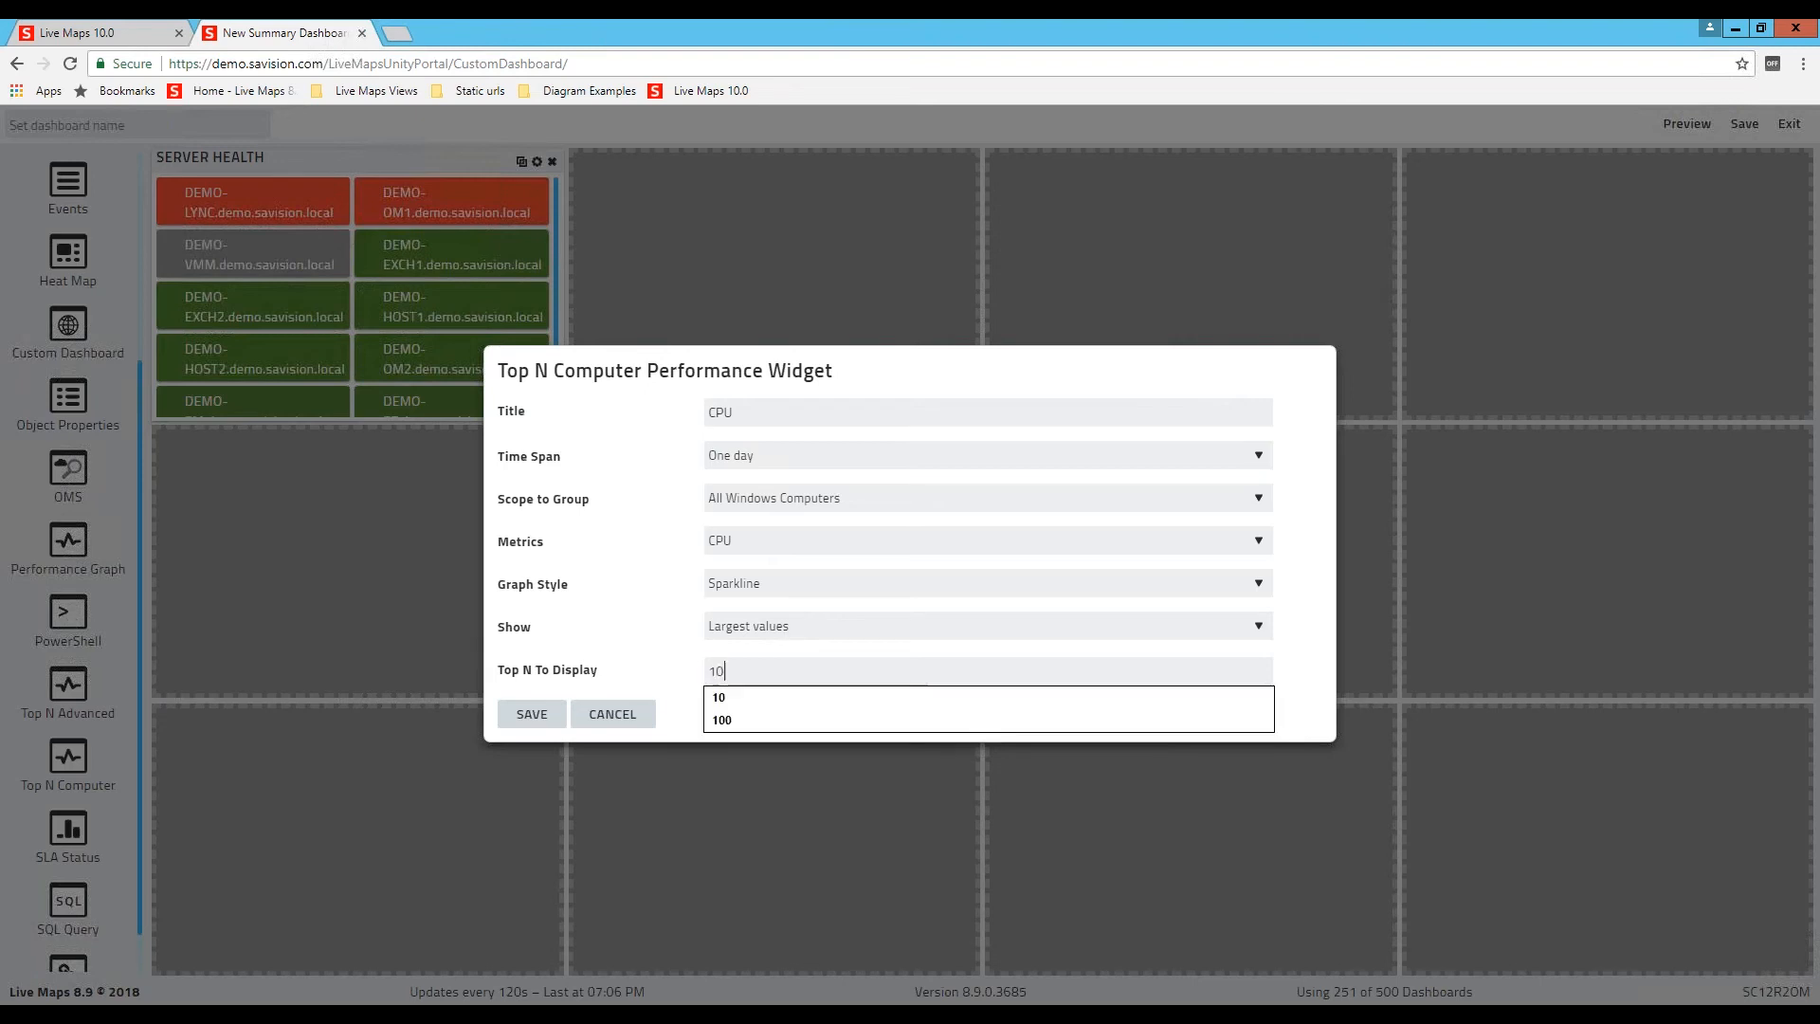
{"action": "left_click", "coordinate": [531, 725]}
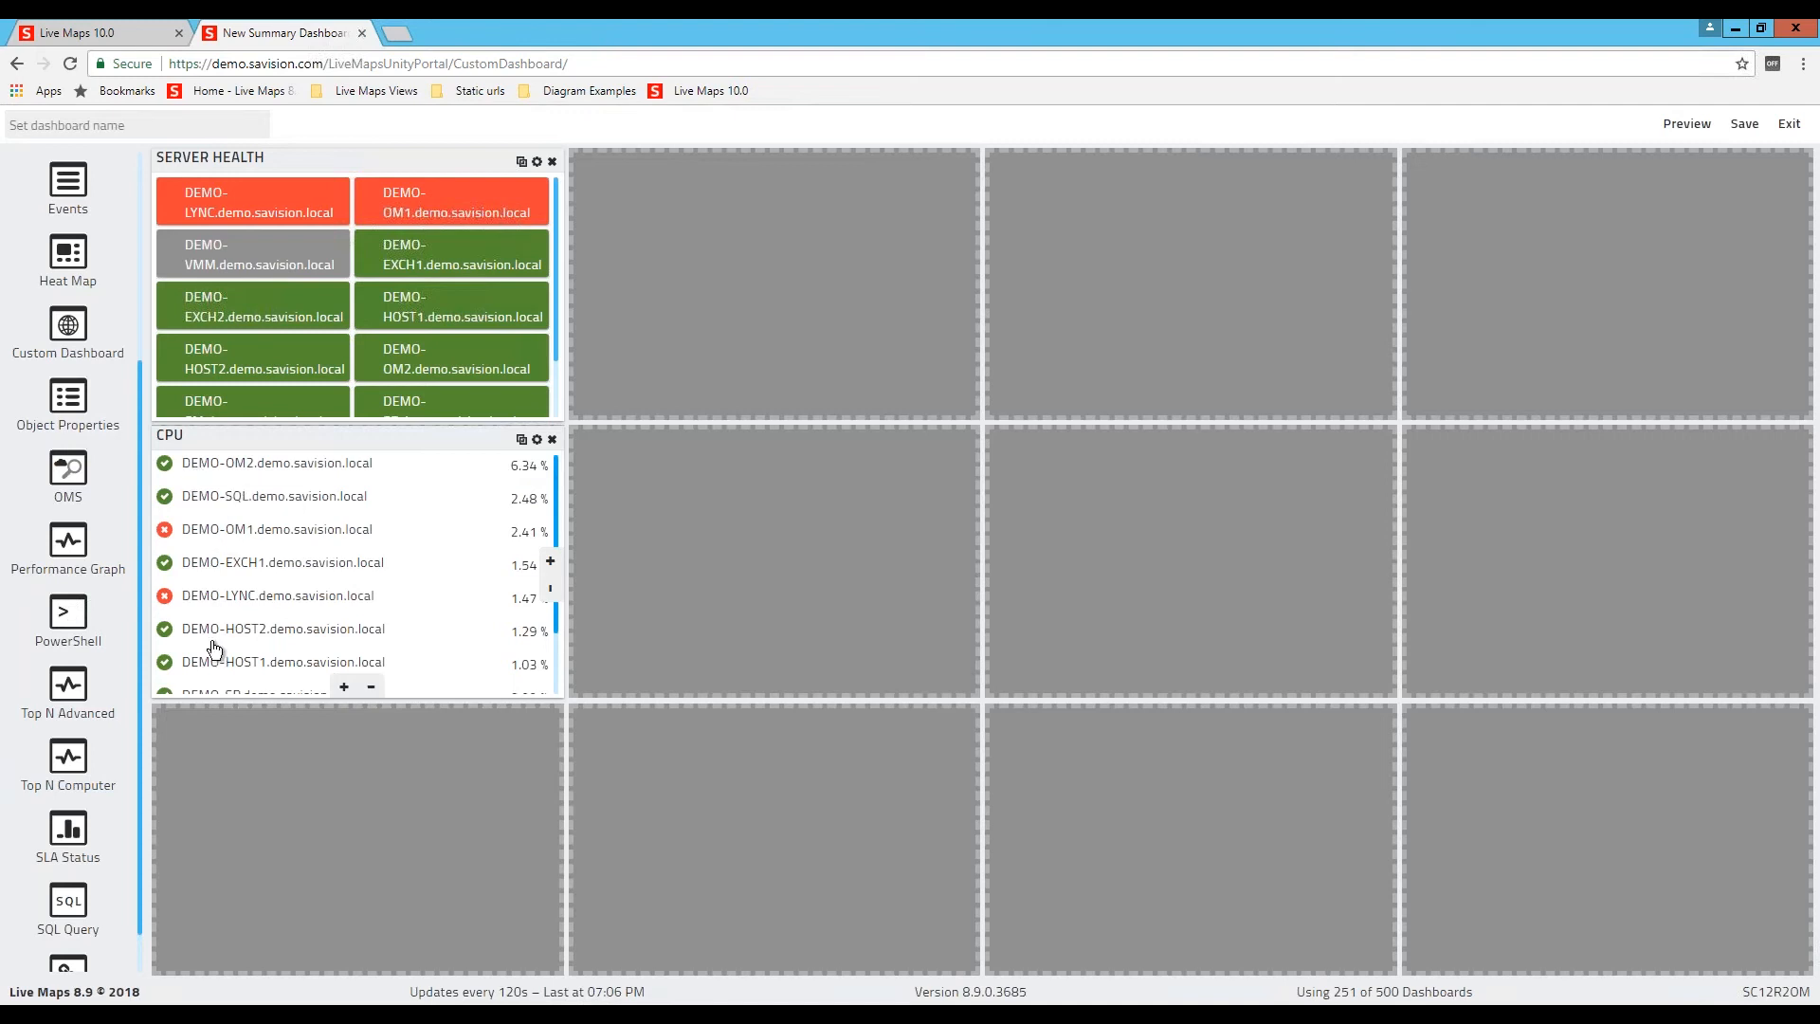
{"action": "left_click", "coordinate": [553, 563]}
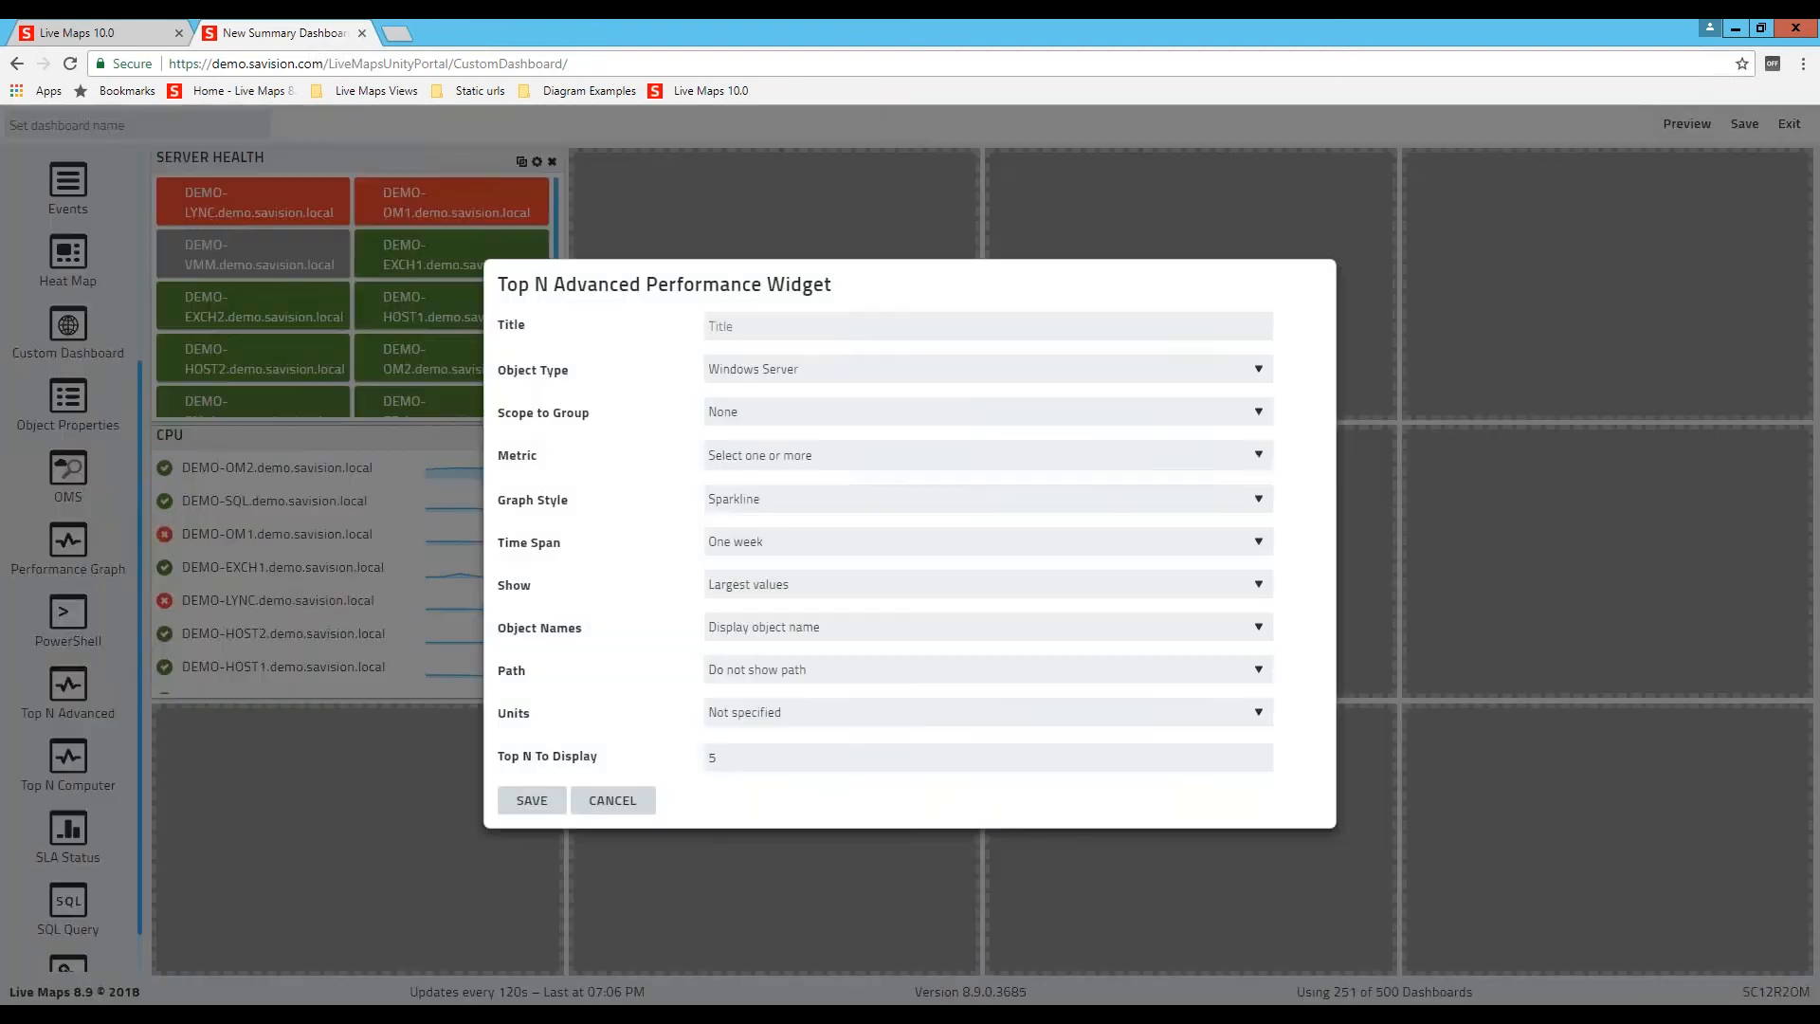
Step: Add a Top N Advanced widget beneath CPU, titled "Logical Disks", with the object type Logical Disk (Server)
{"action": "type", "text": "Lo"}
{"action": "key", "text": "Down"}
{"action": "key", "text": "Return"}
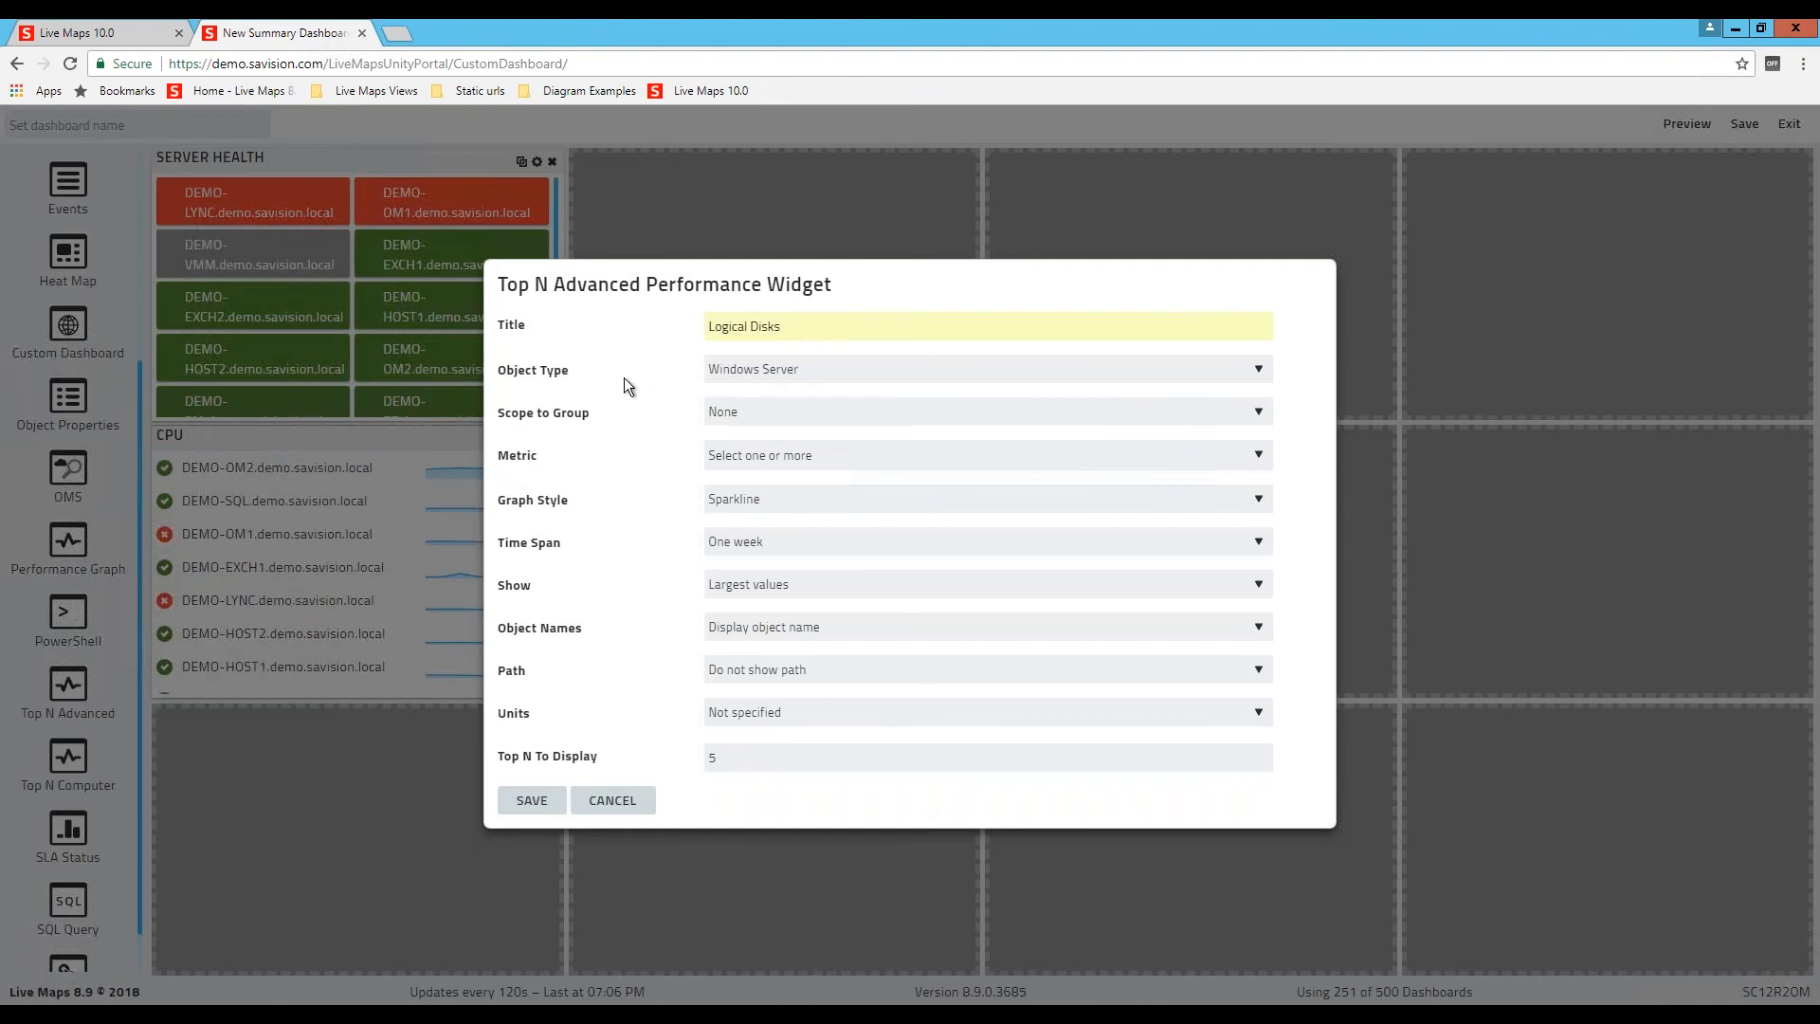
{"action": "left_click", "coordinate": [815, 376]}
{"action": "type", "text": "Logical"}
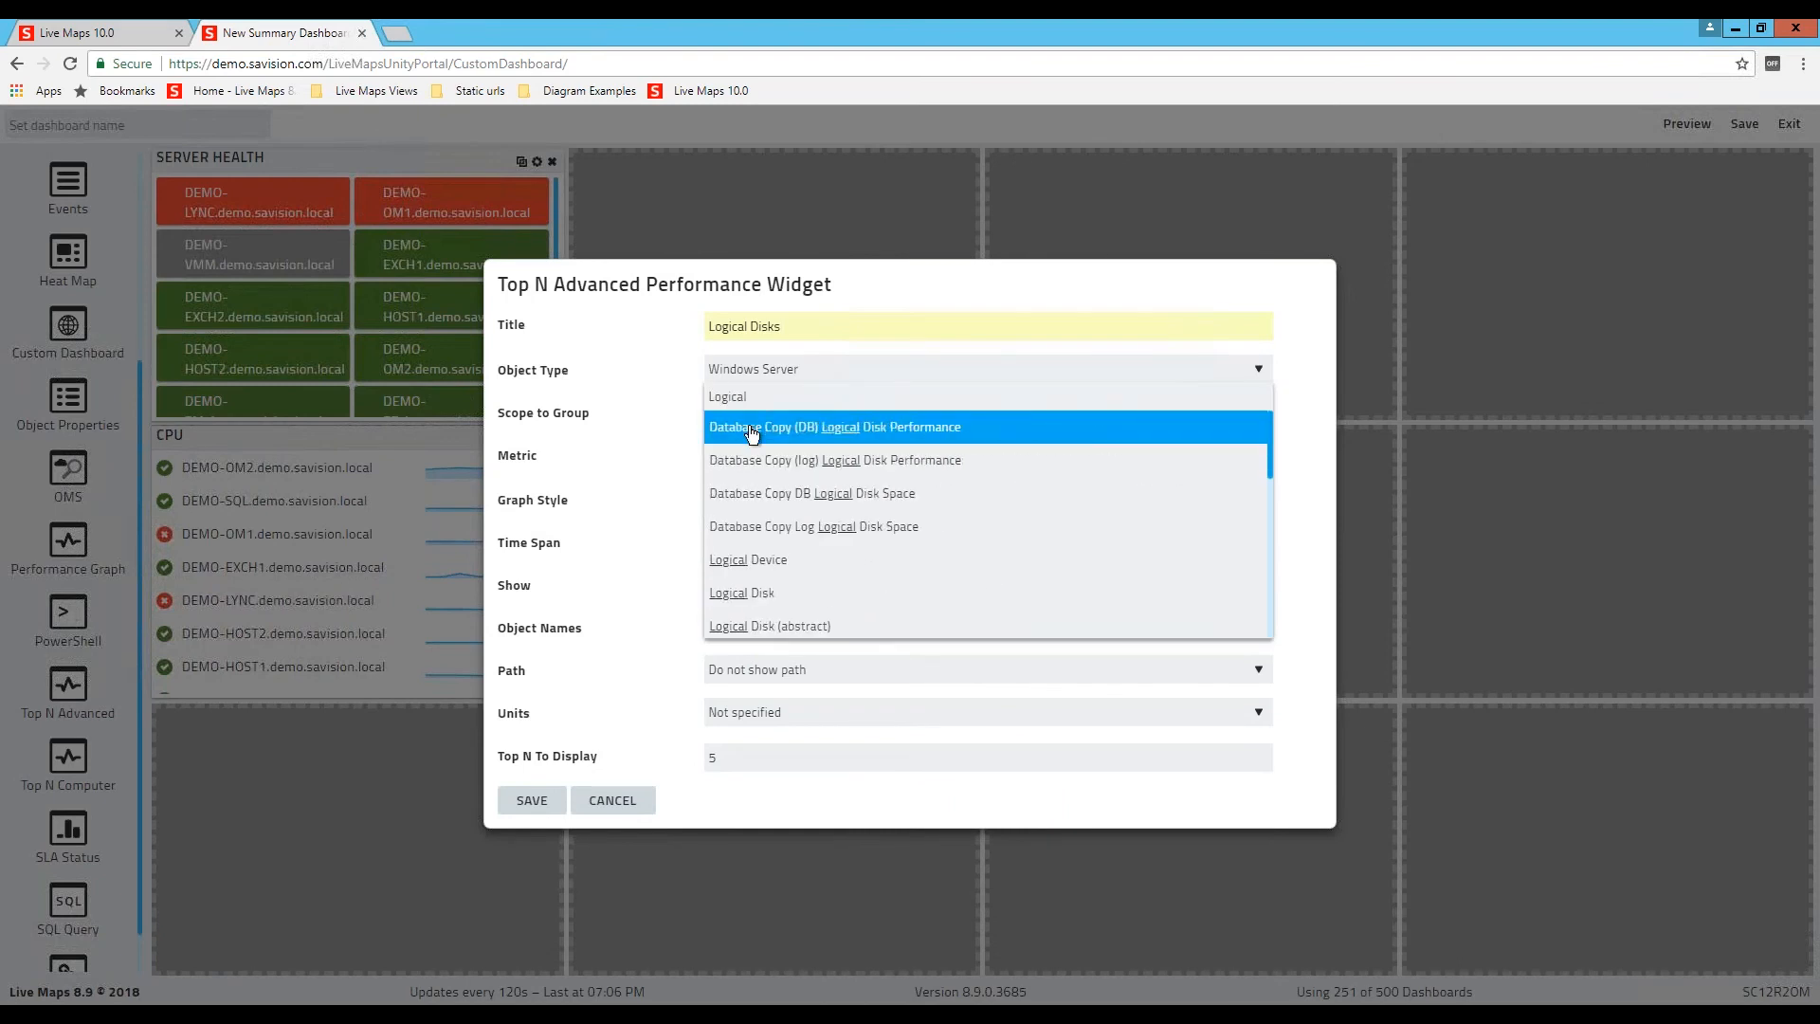
{"action": "scroll", "coordinate": [794, 522], "scroll_direction": "down", "scroll_amount": 2}
{"action": "left_click", "coordinate": [802, 511]}
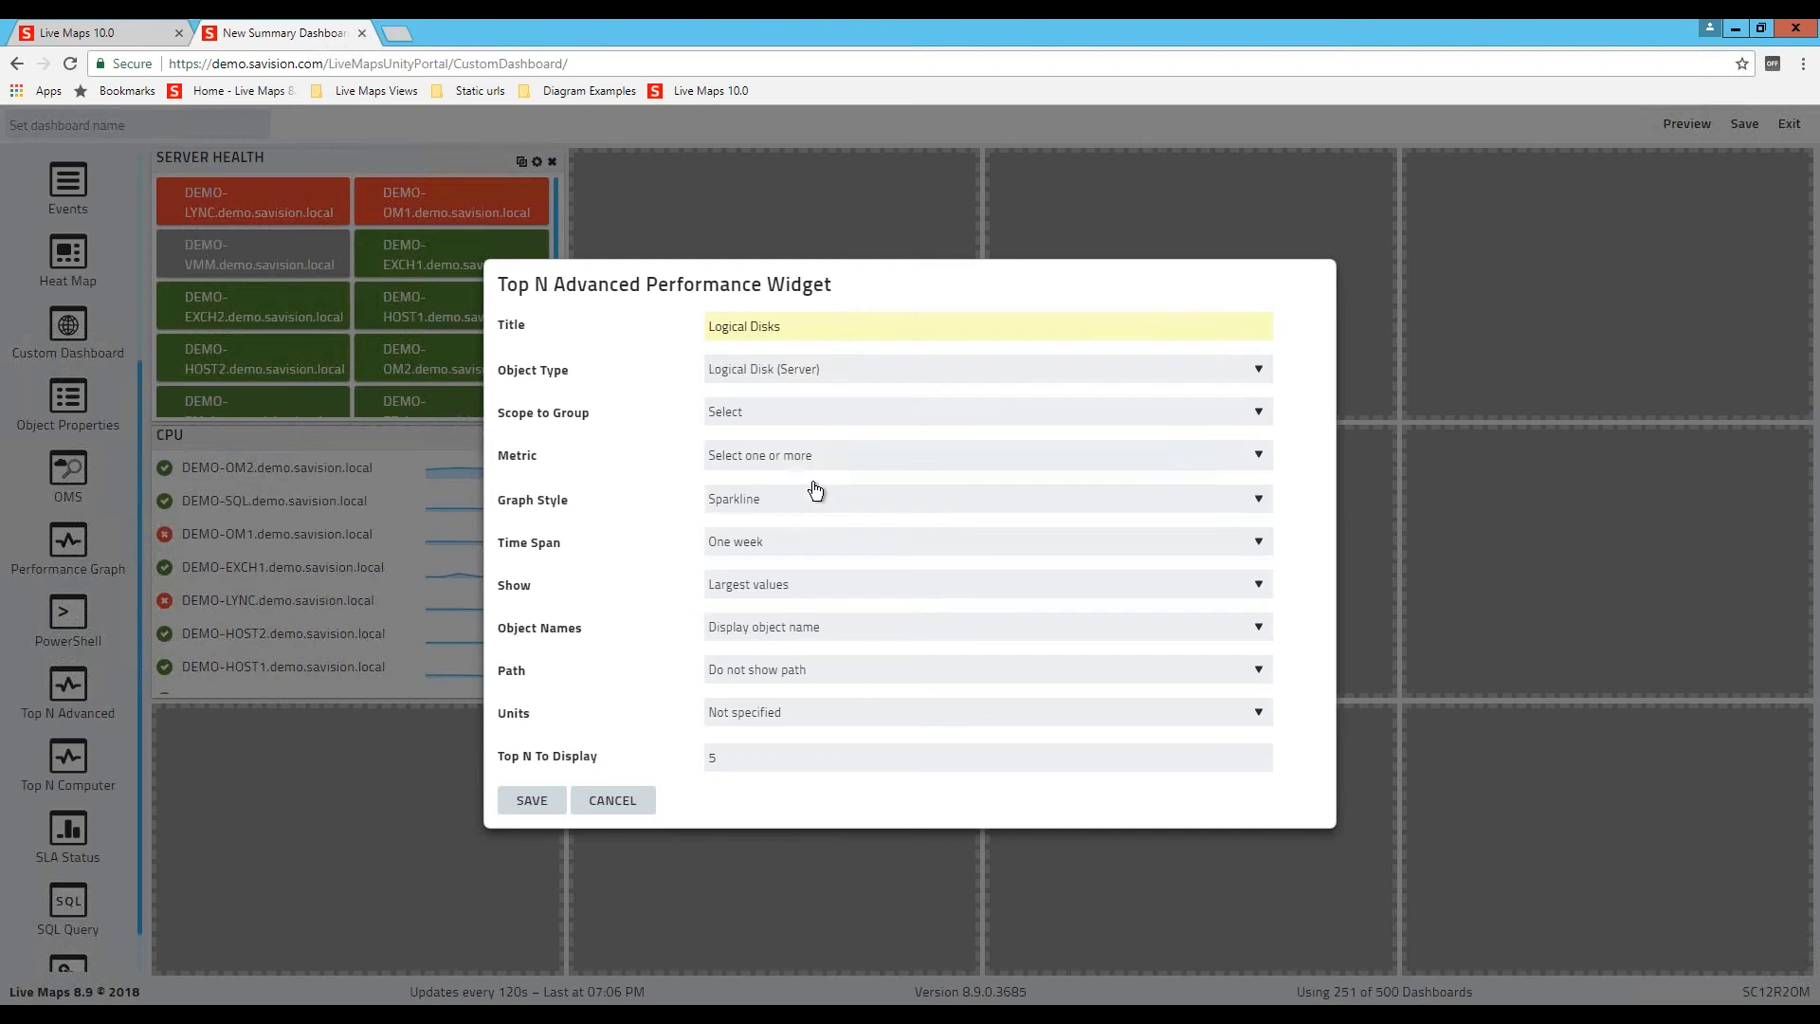
Step: Scope the Logical Disks widget to All Windows Computers and choose the metric Logical Disk Free Megabytes Windows Server 2012
{"action": "left_click", "coordinate": [746, 420]}
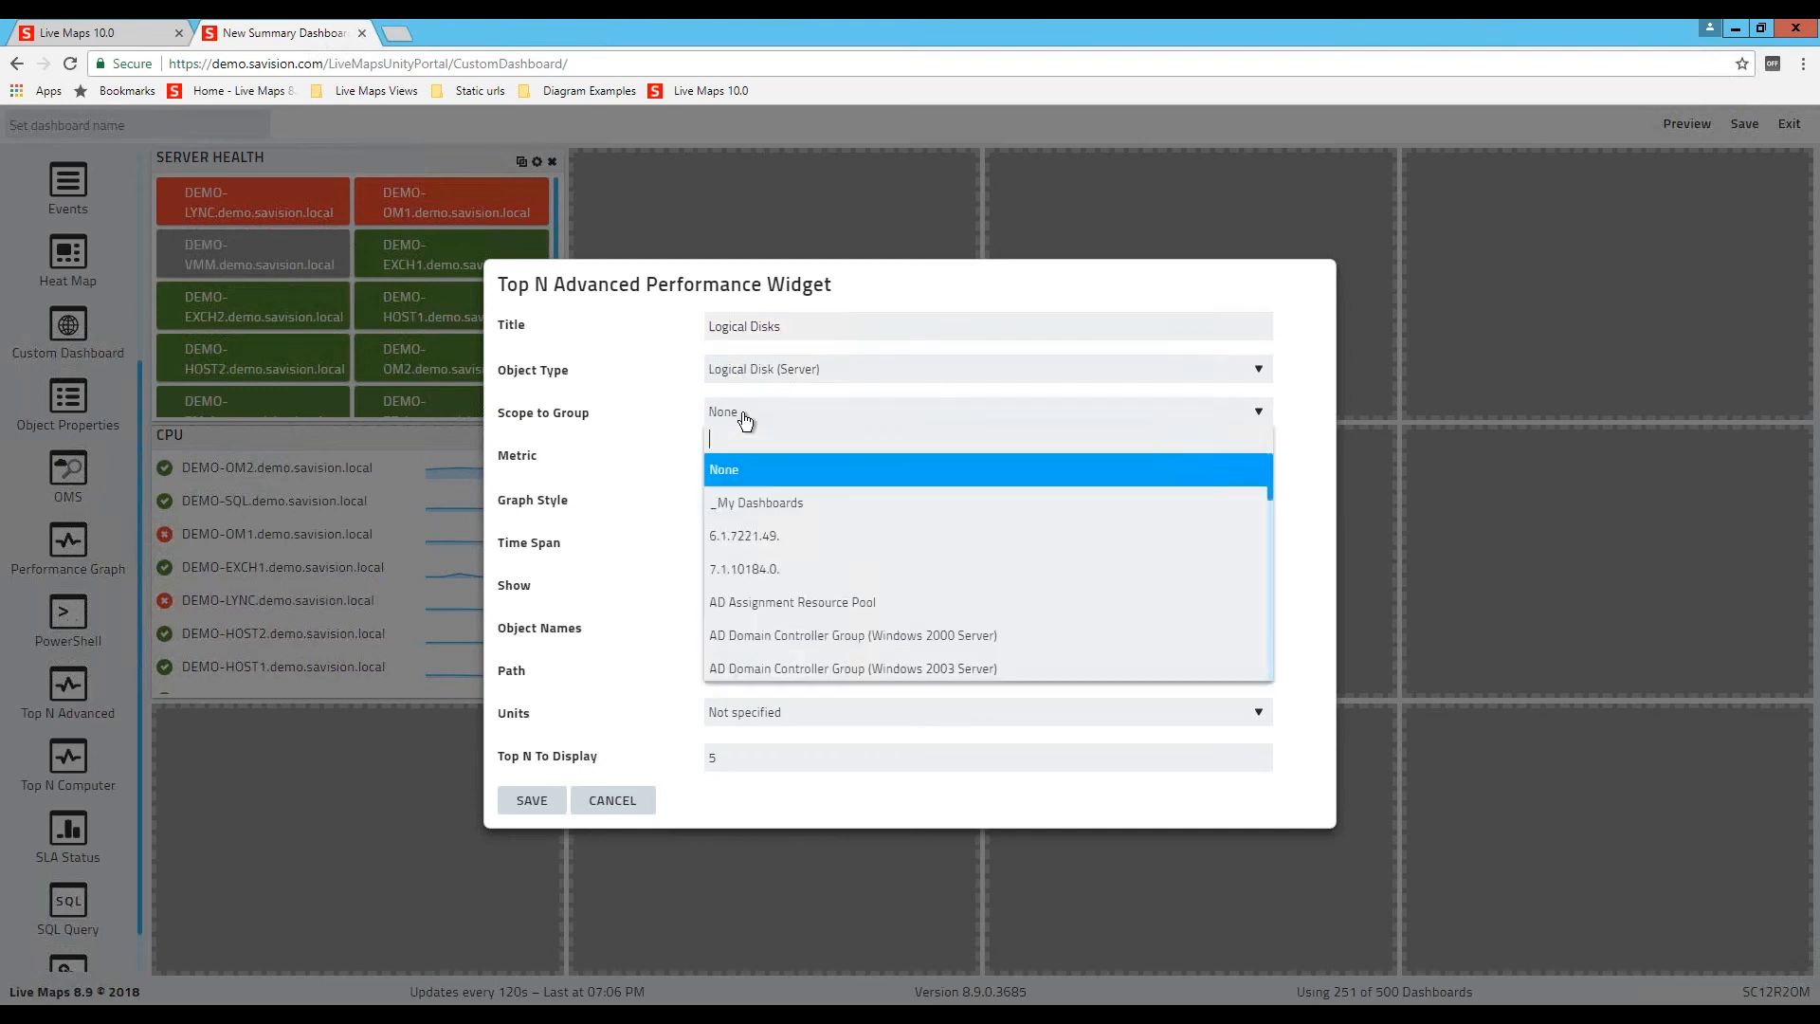
{"action": "type", "text": "All win"}
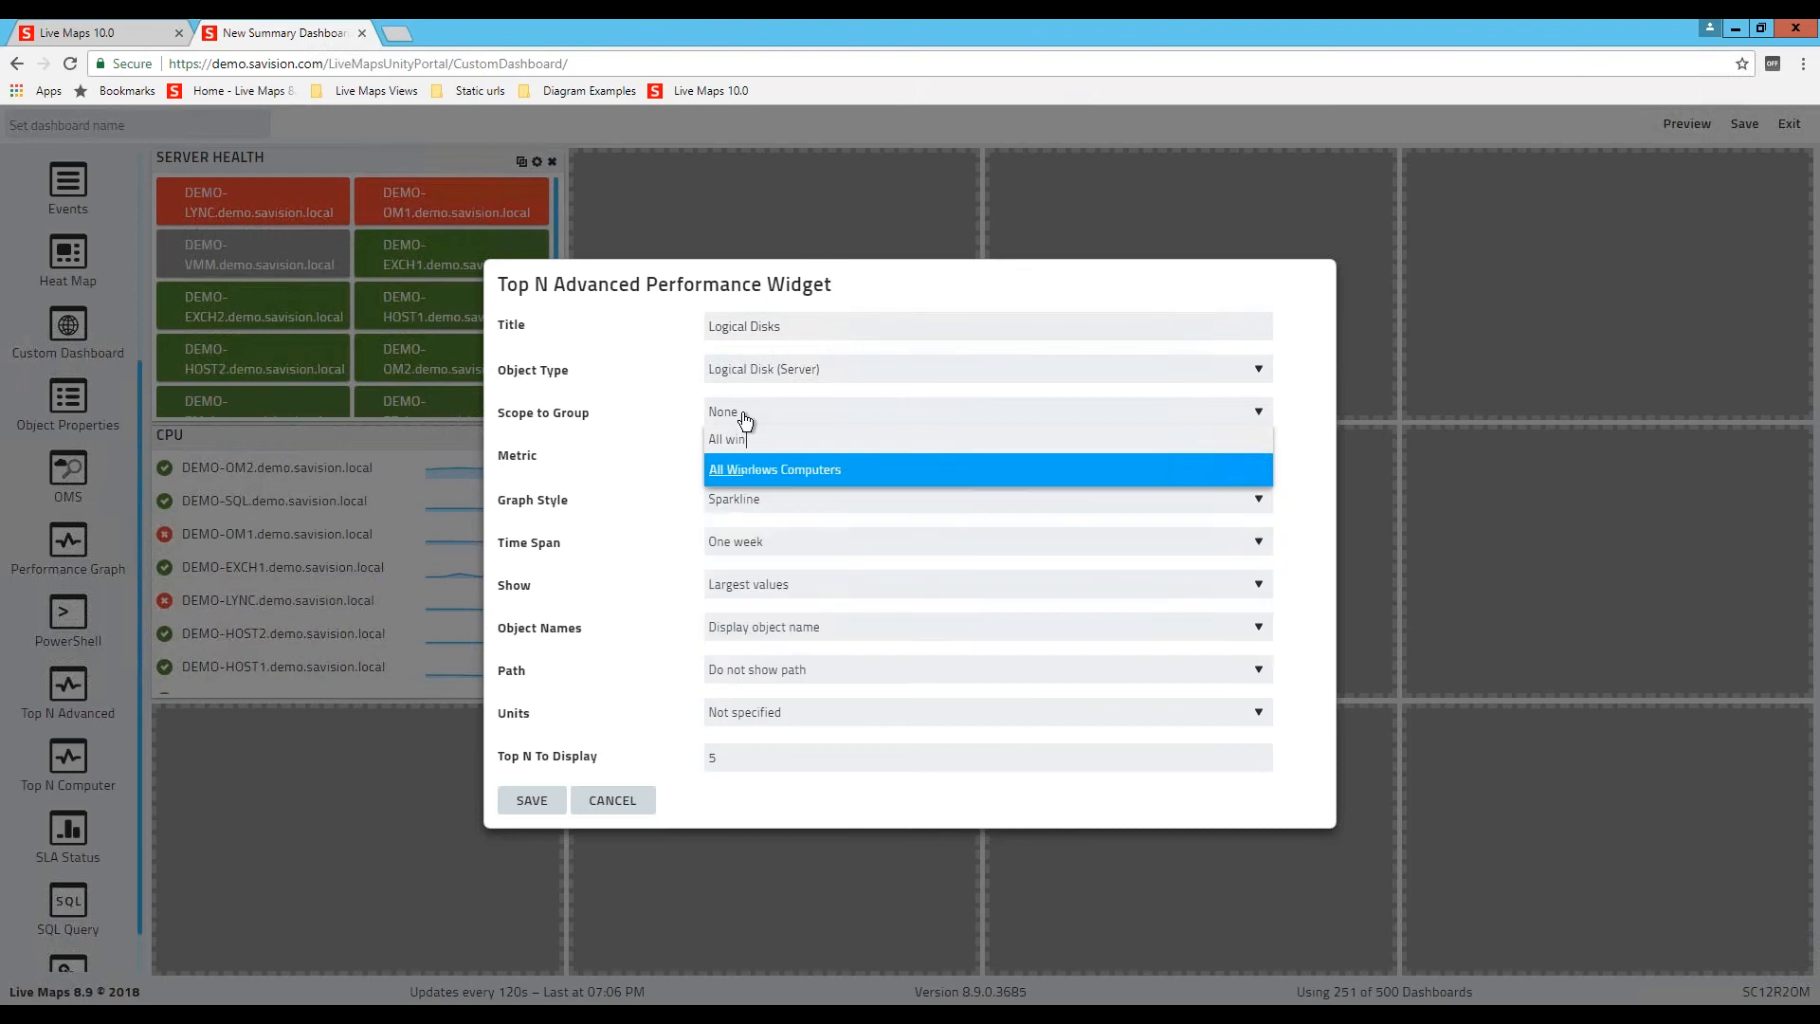
{"action": "key", "text": "Return"}
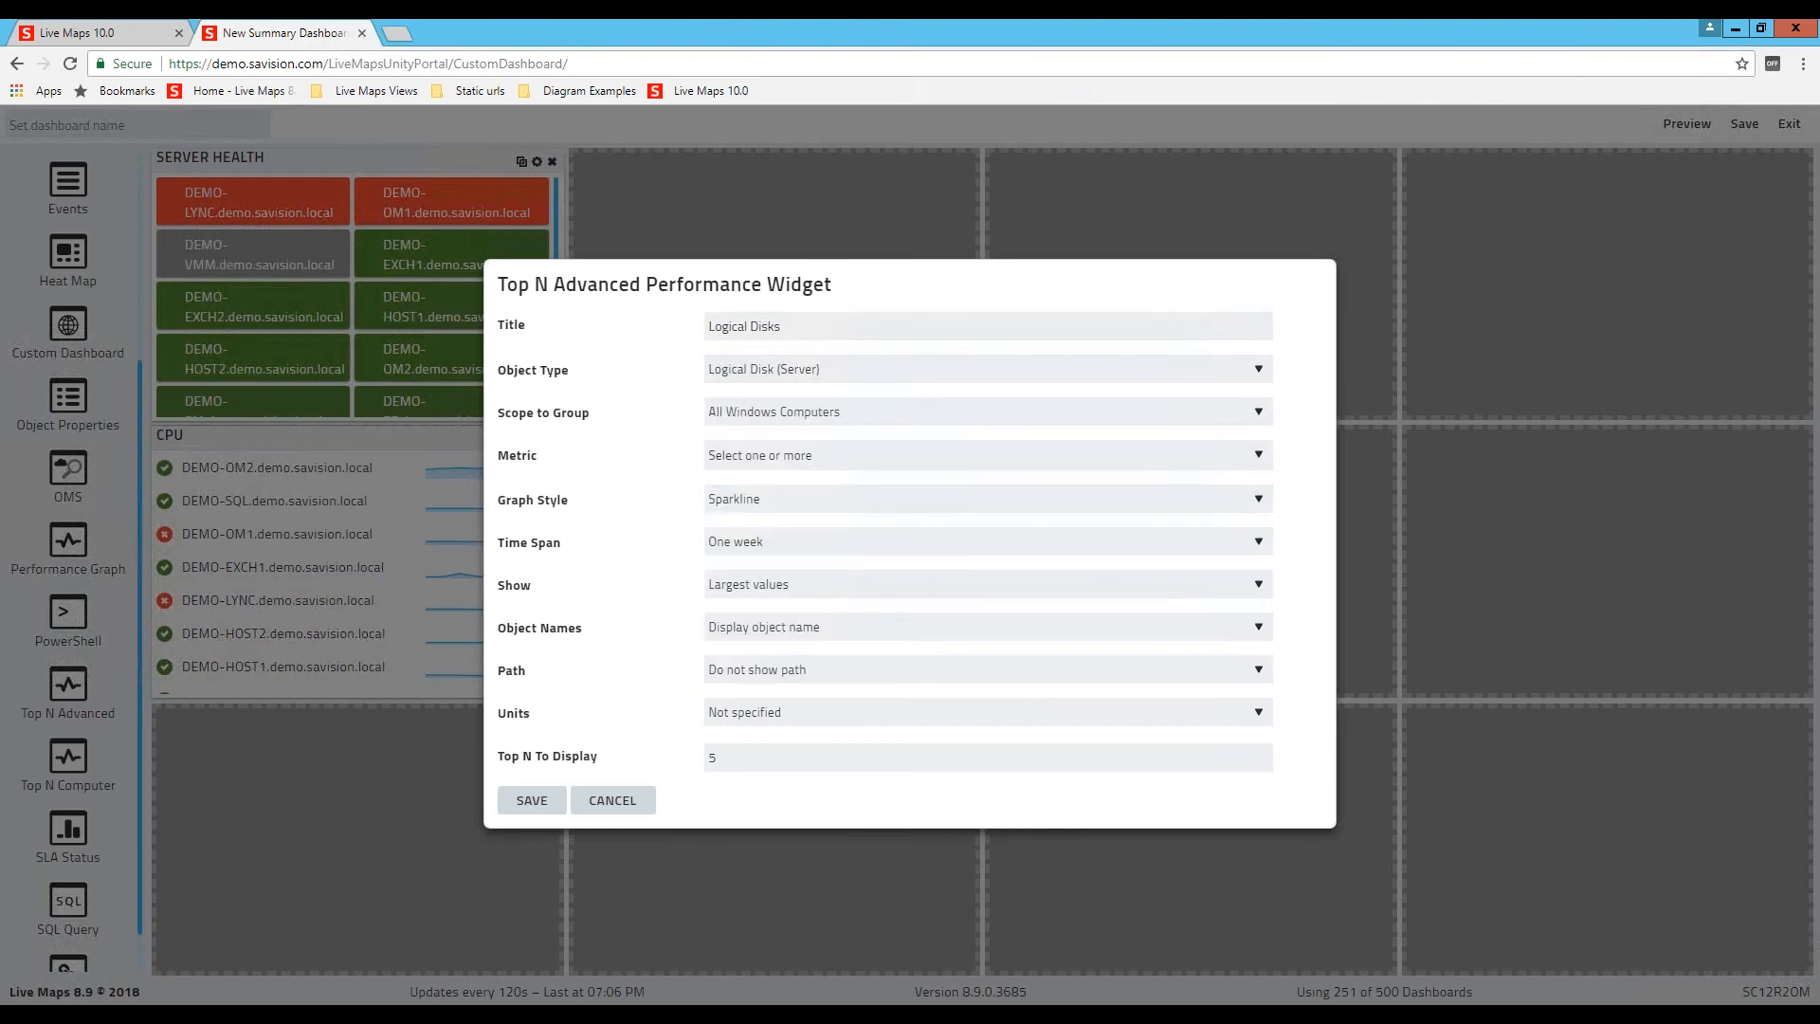
{"action": "left_click", "coordinate": [727, 464]}
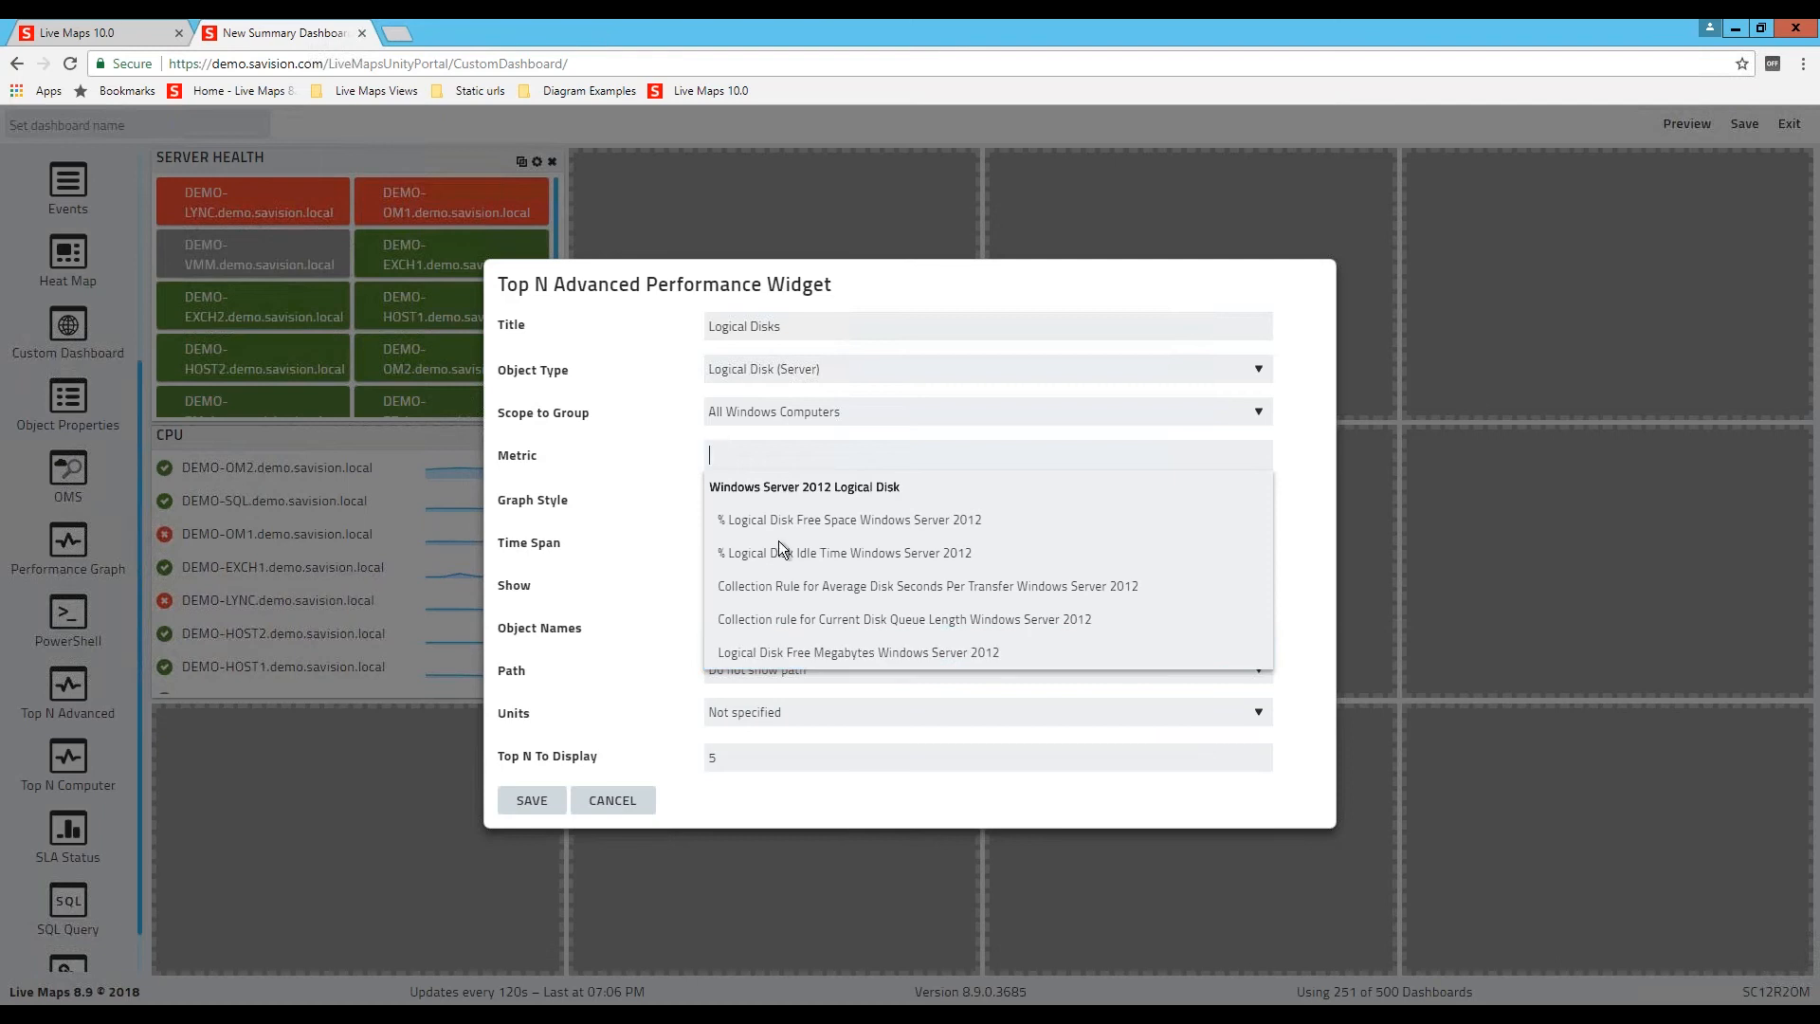
{"action": "left_click", "coordinate": [809, 670]}
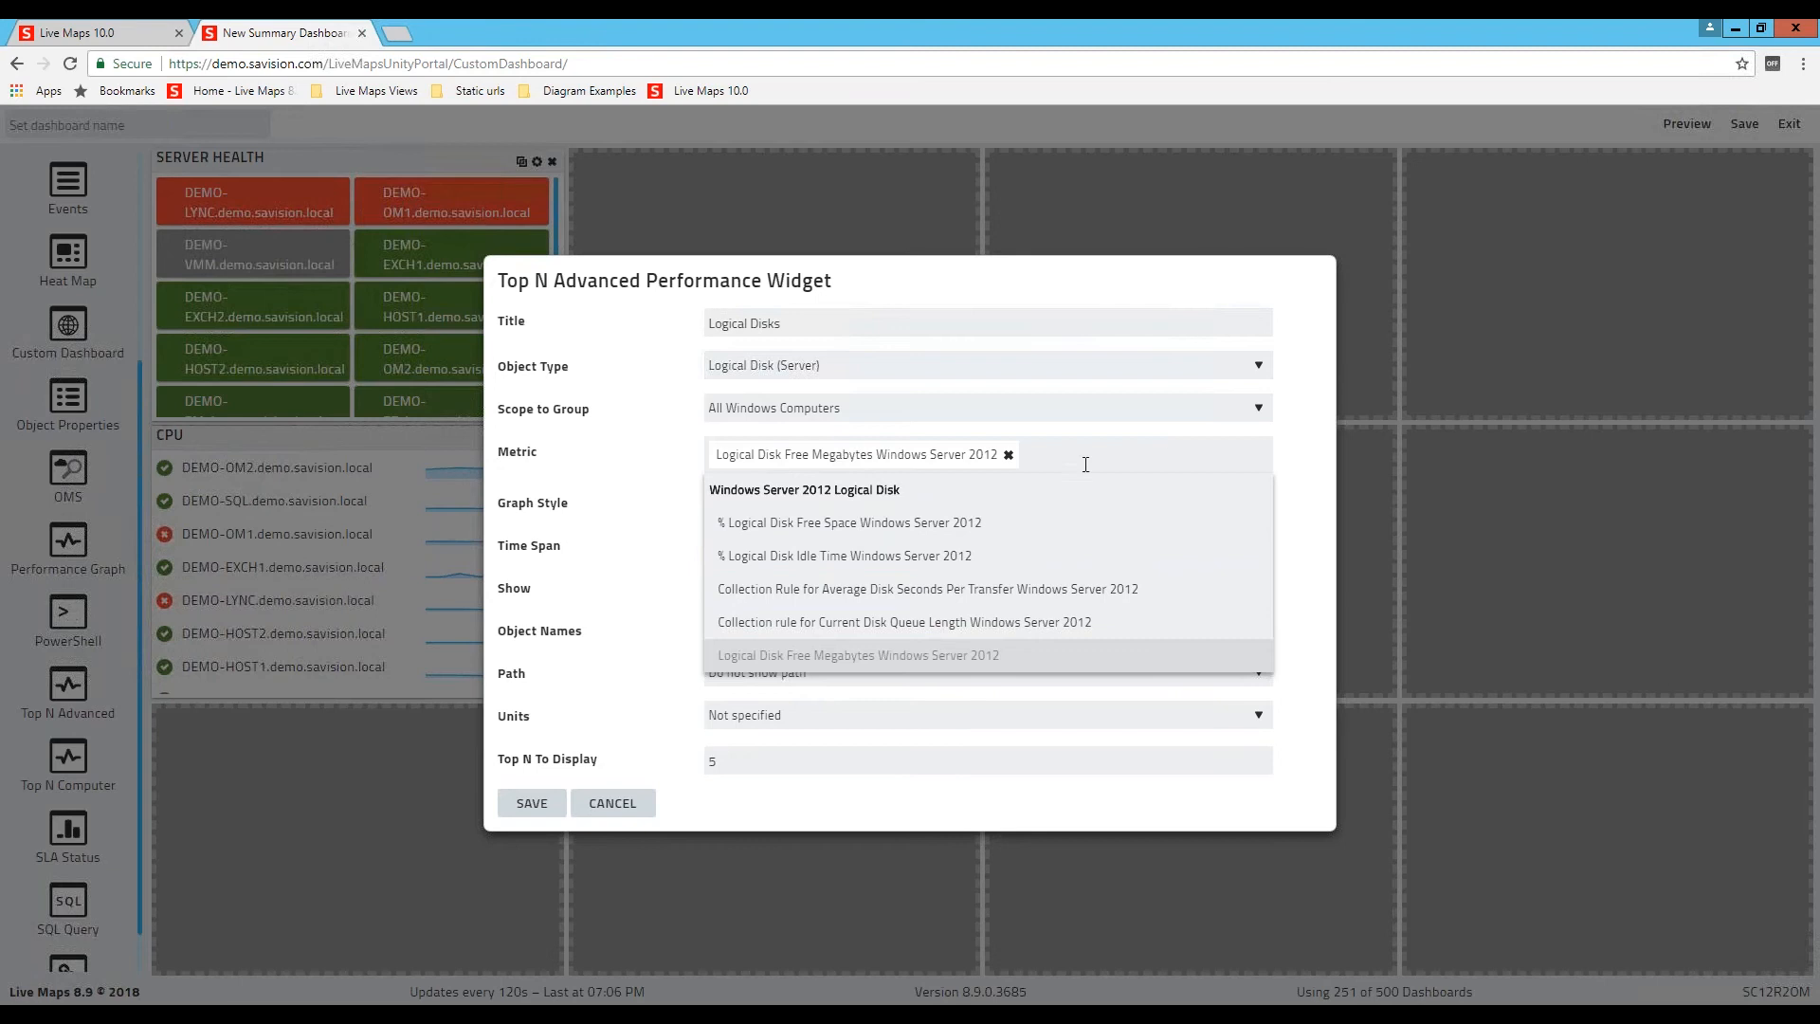
{"action": "left_click", "coordinate": [625, 675]}
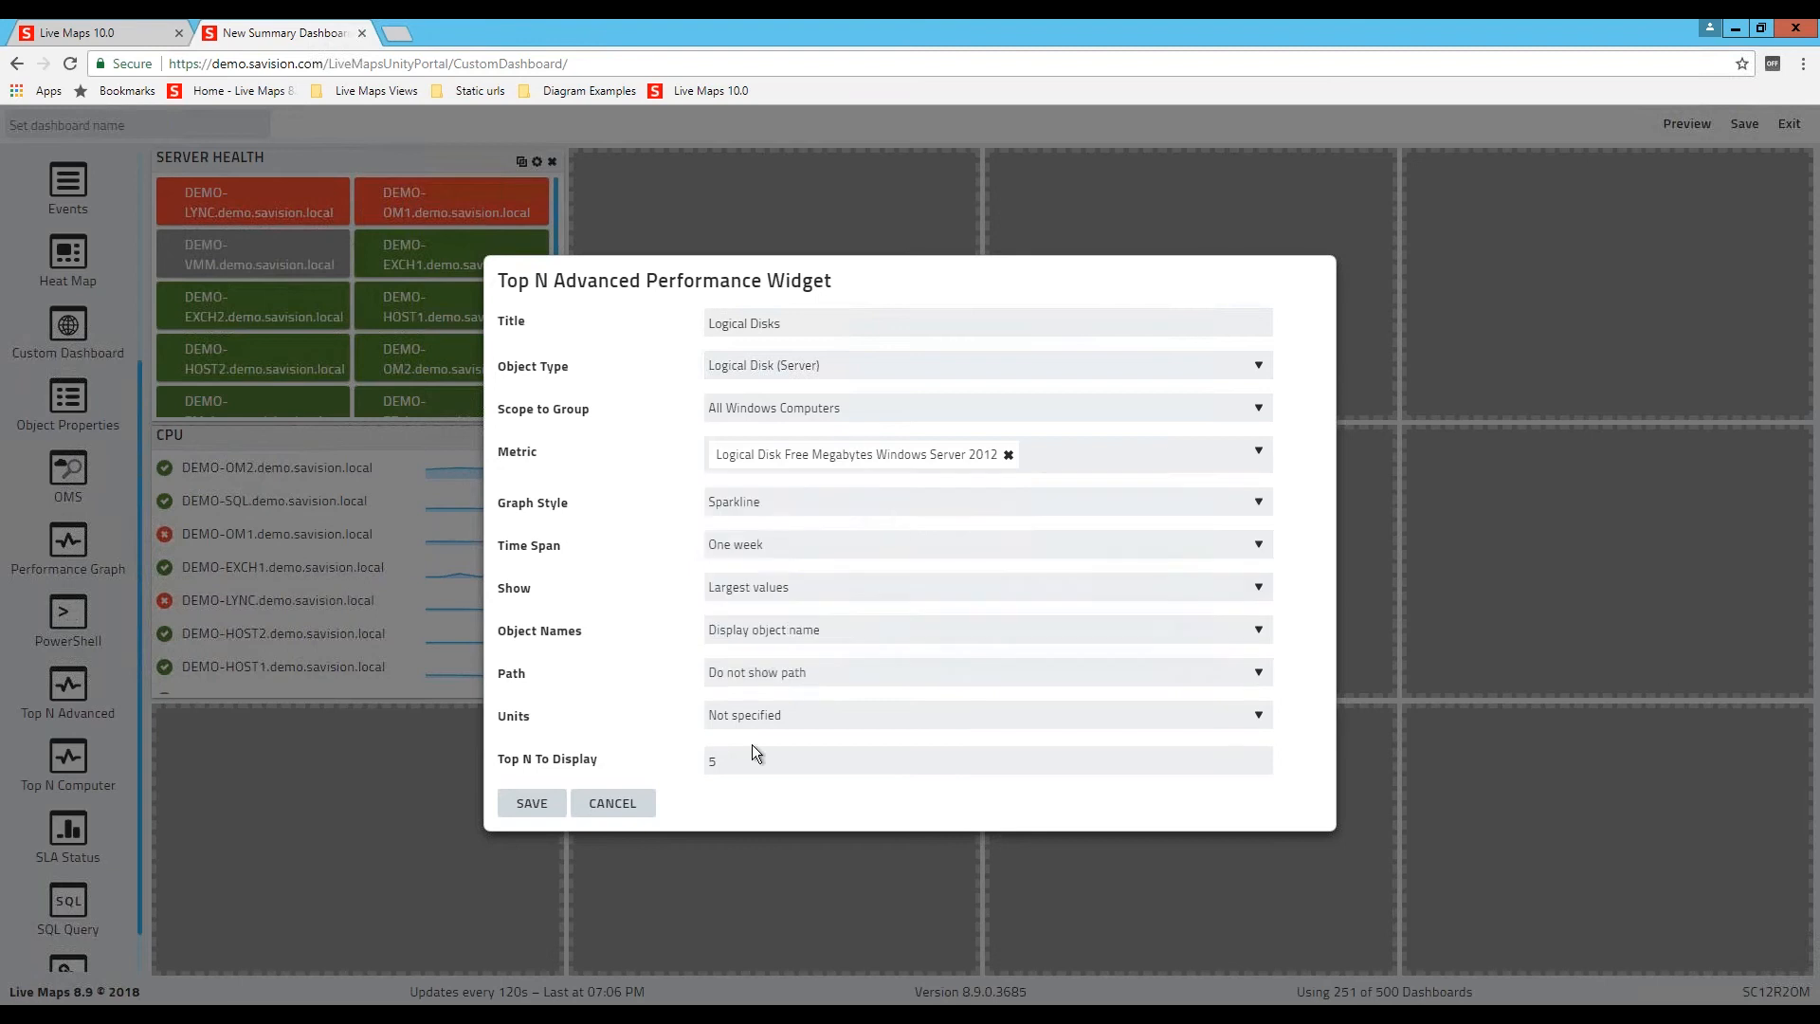
Step: Set the Logical Disks widget to a bar graph of the smallest values over a time span of one day
{"action": "left_click", "coordinate": [766, 507]}
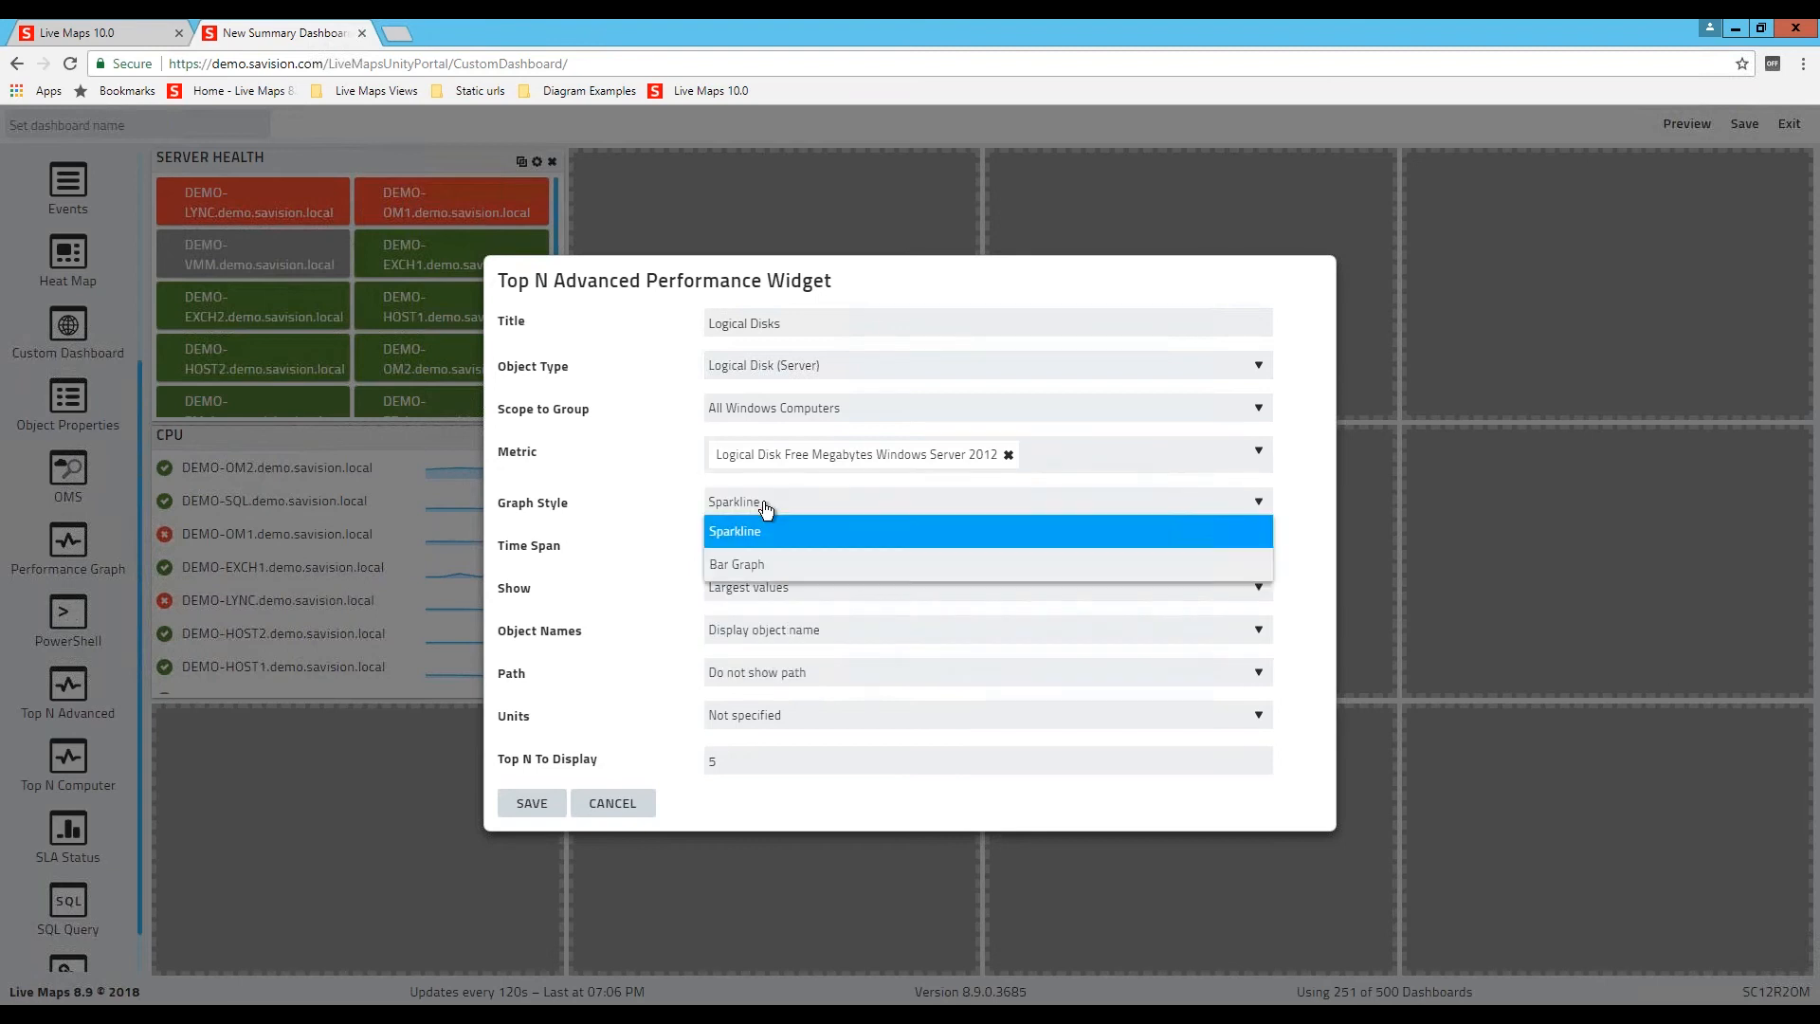
{"action": "left_click", "coordinate": [739, 565]}
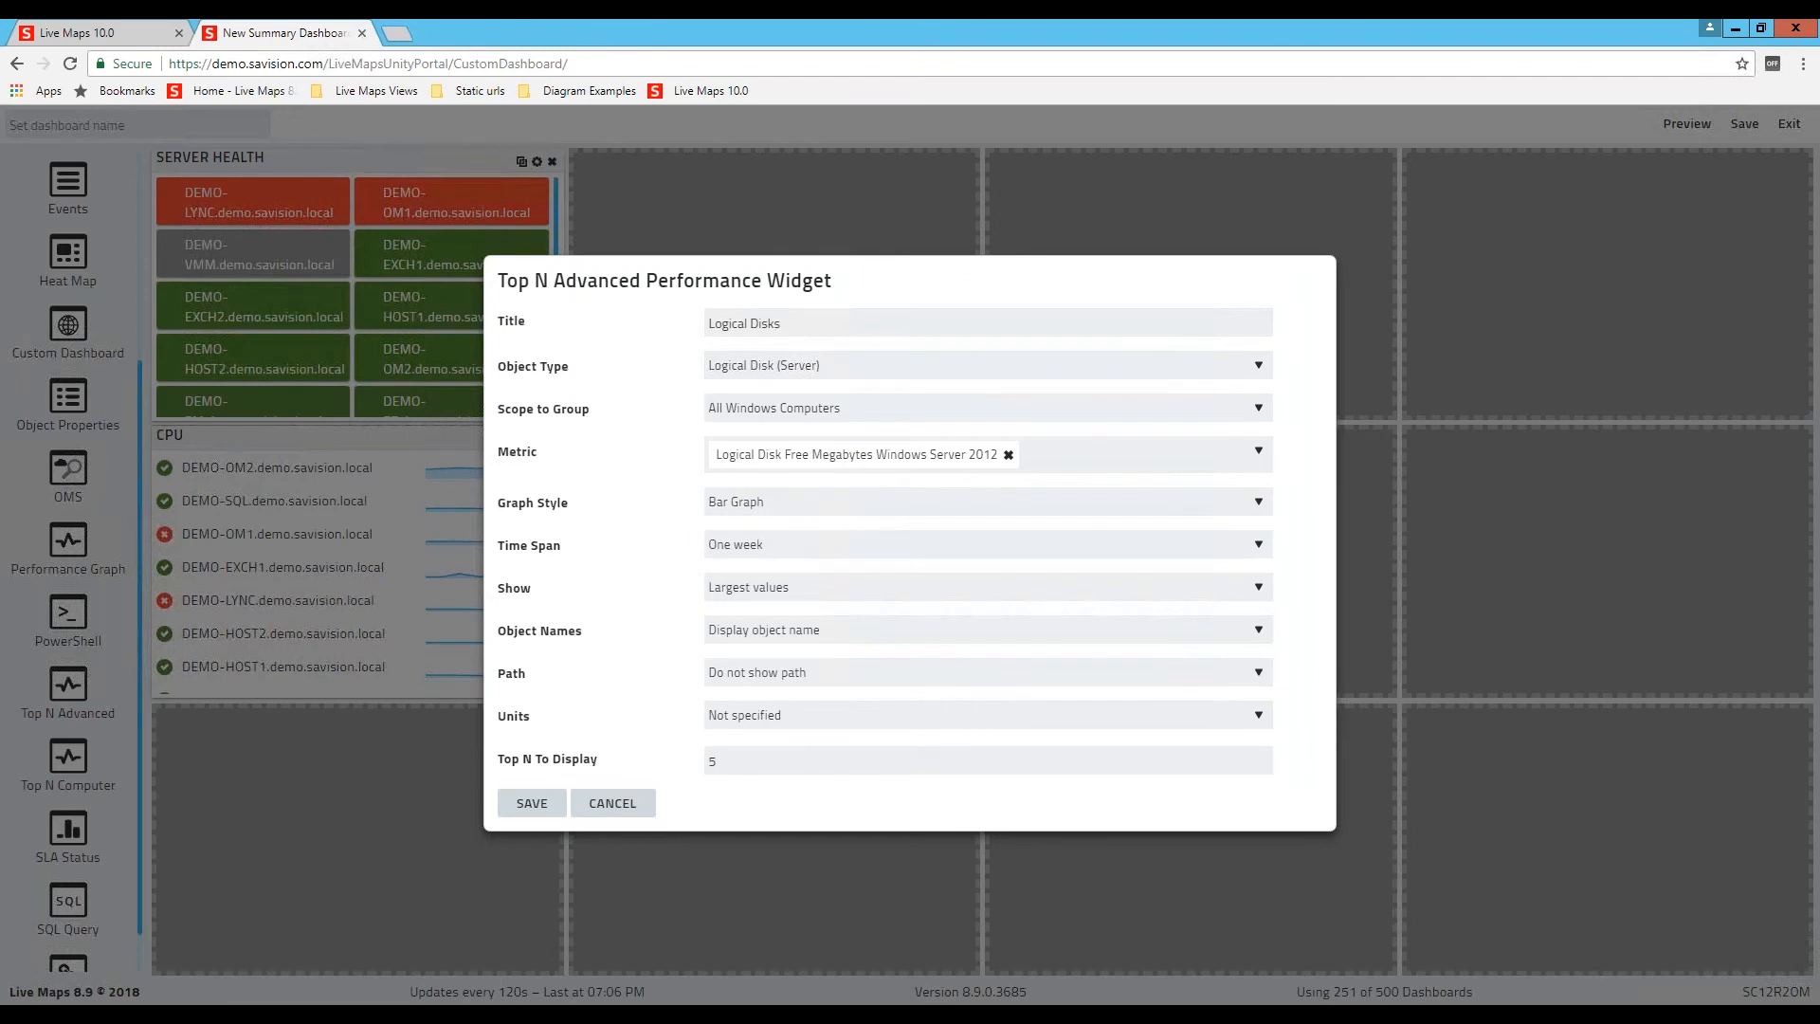
{"action": "left_click", "coordinate": [796, 548]}
{"action": "left_click", "coordinate": [743, 582]}
{"action": "left_click", "coordinate": [757, 596]}
{"action": "left_click", "coordinate": [751, 647]}
Step: Set the Logical Disks widget to show the first entity in the path and use MB as its units
{"action": "left_click", "coordinate": [797, 675]}
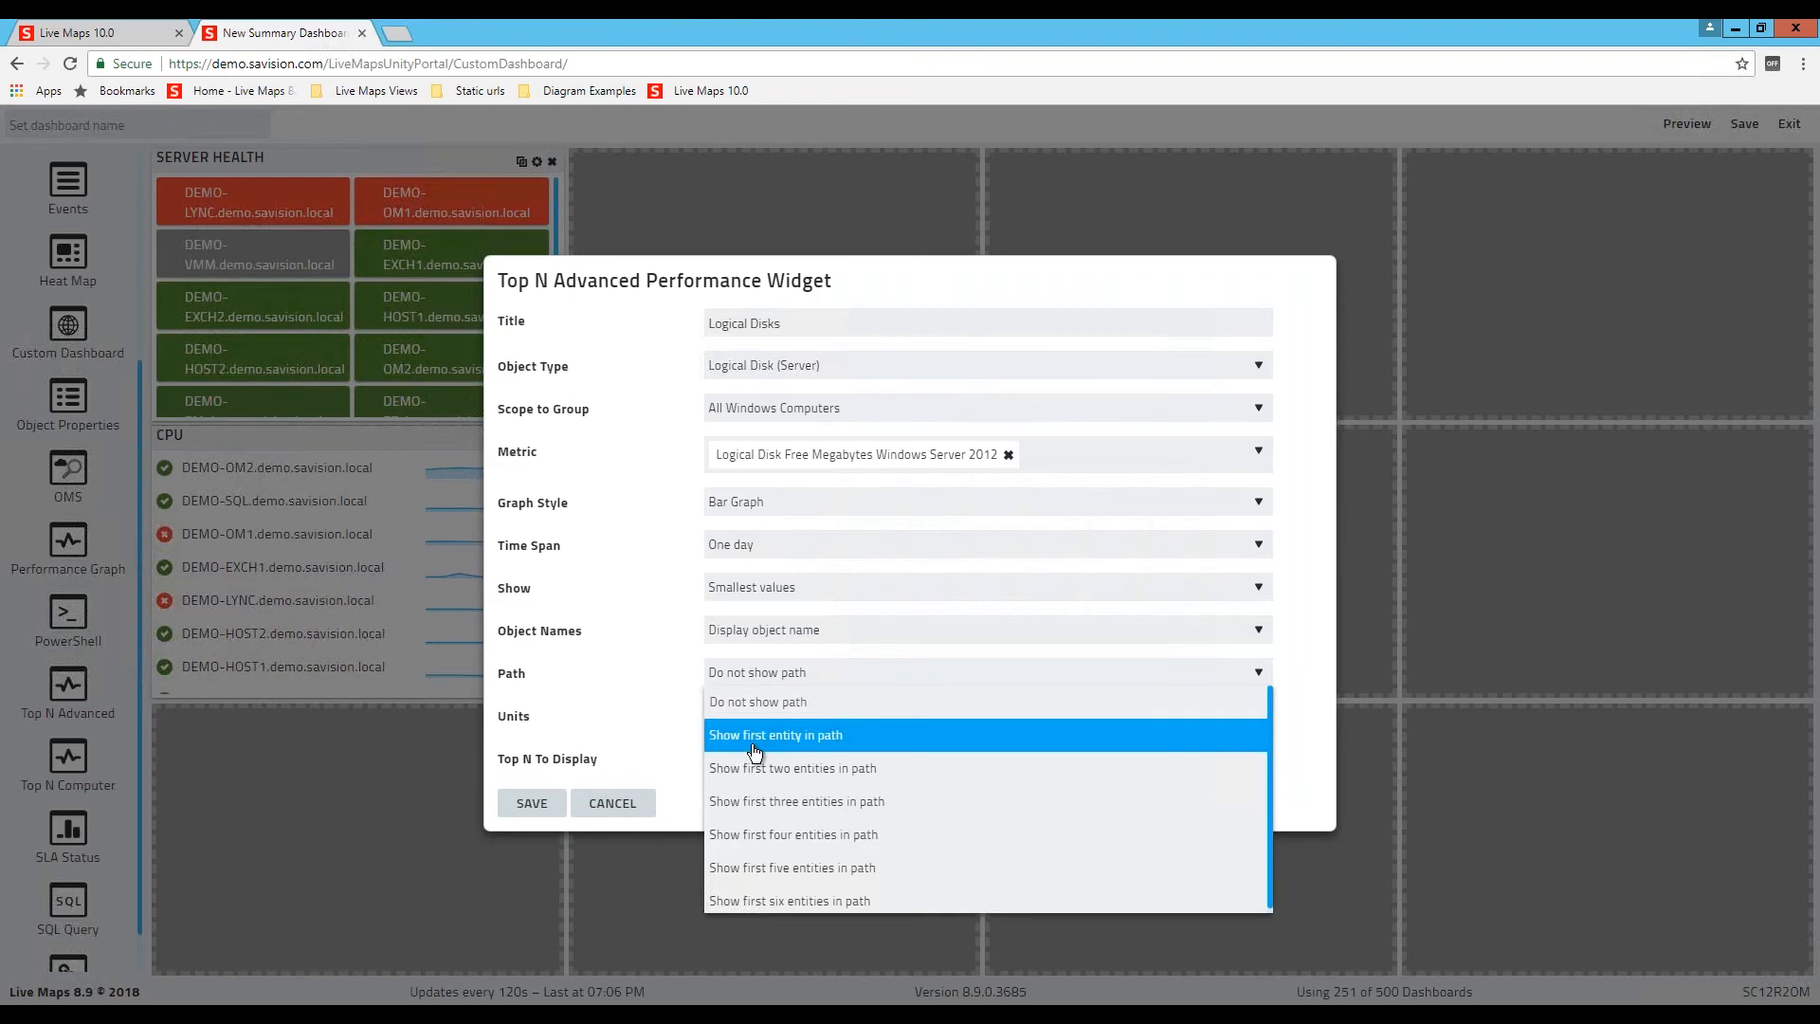
{"action": "left_click", "coordinate": [756, 744]}
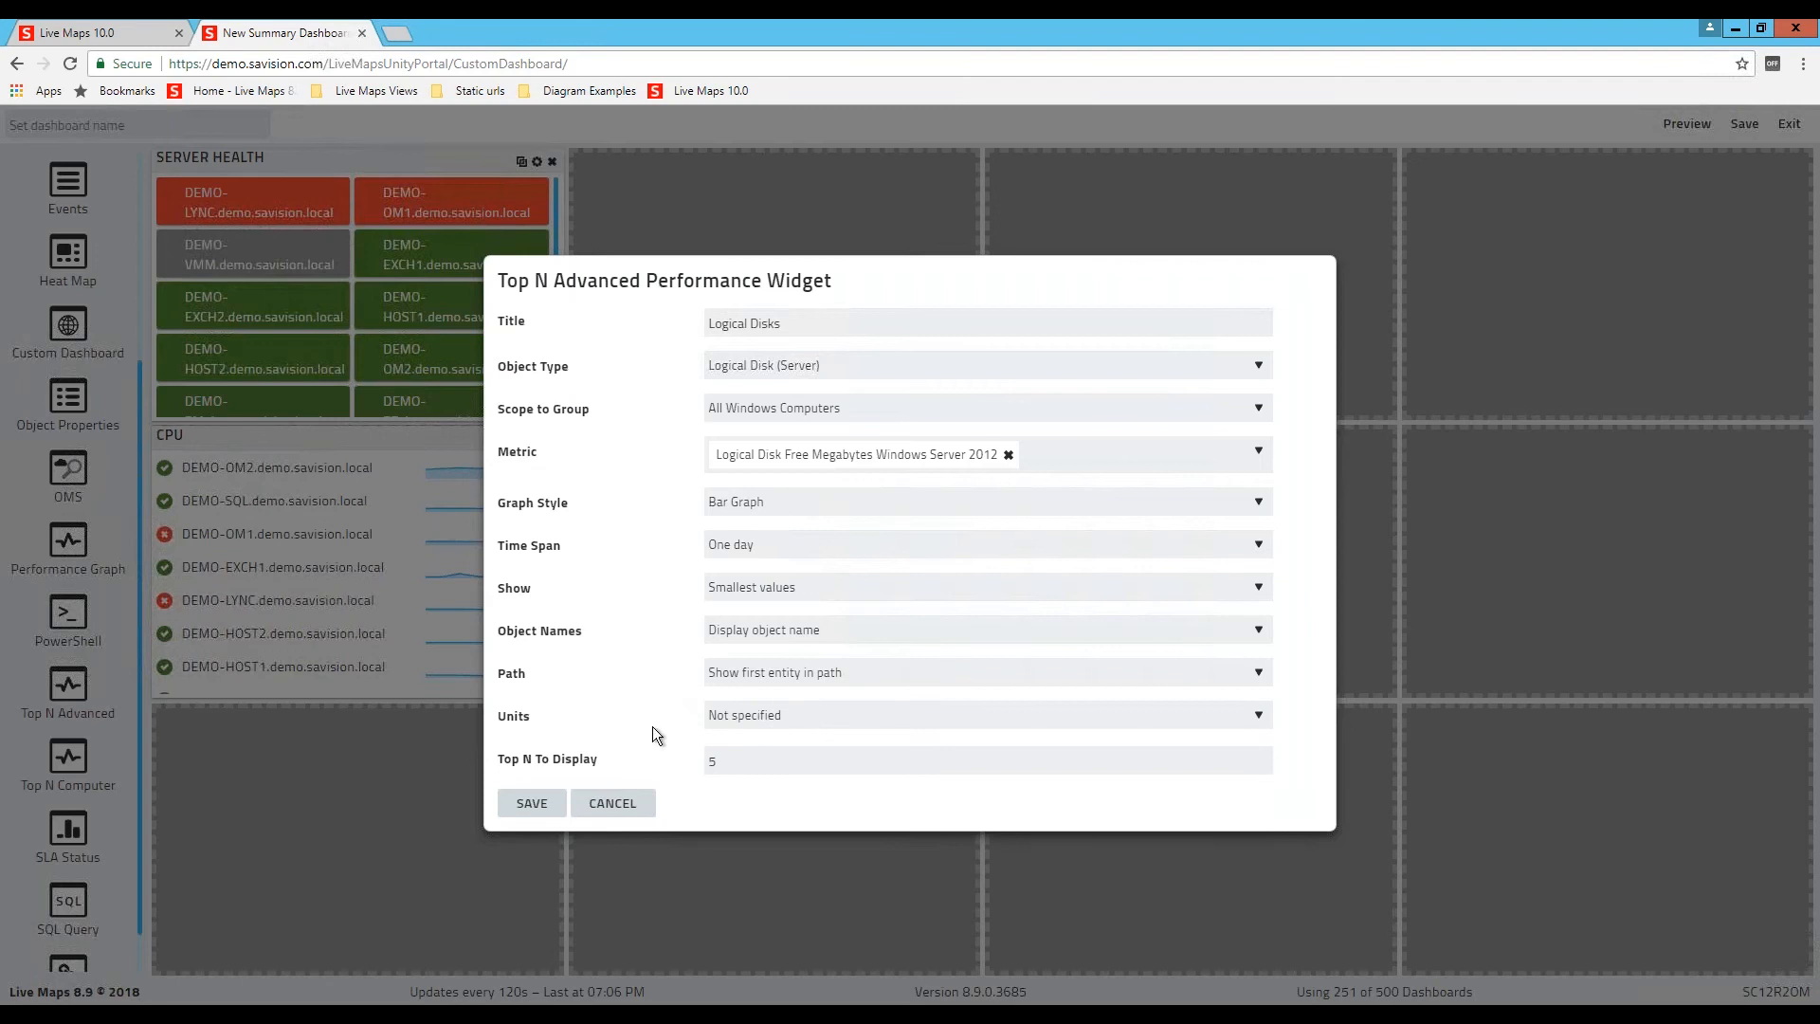
{"action": "left_click", "coordinate": [828, 723]}
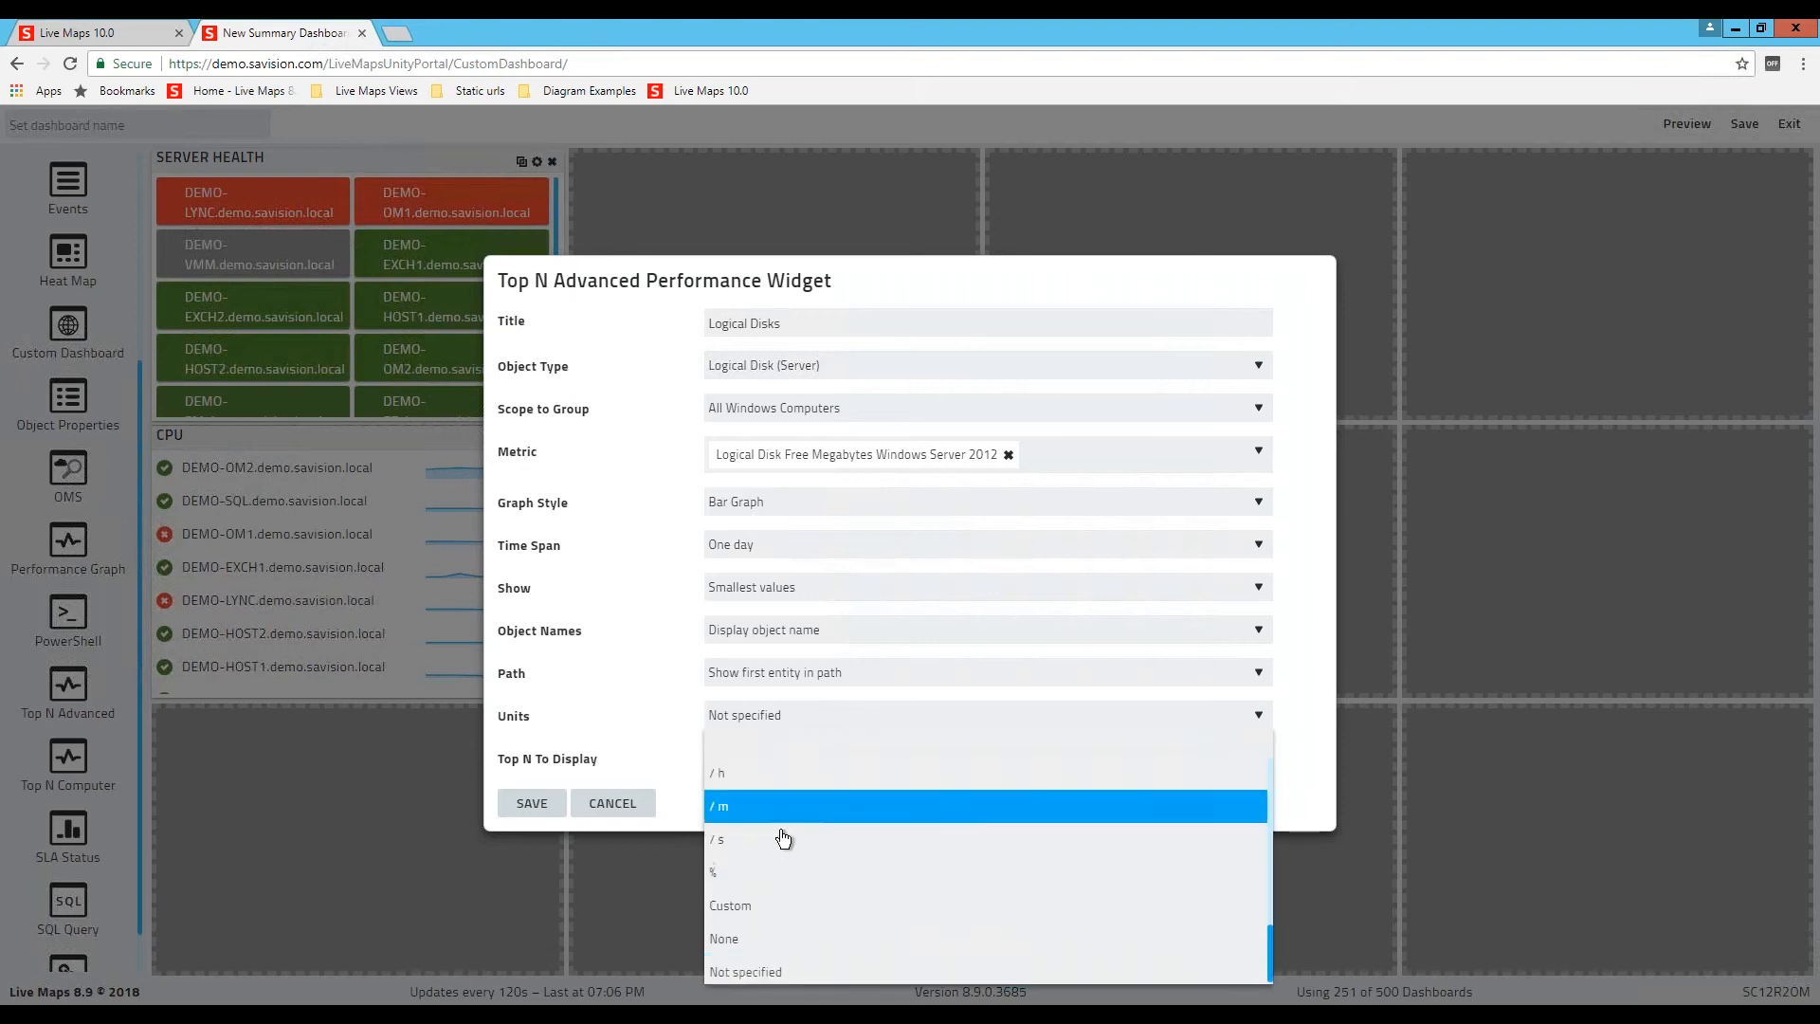
{"action": "scroll", "coordinate": [785, 844], "scroll_direction": "up", "scroll_amount": 2}
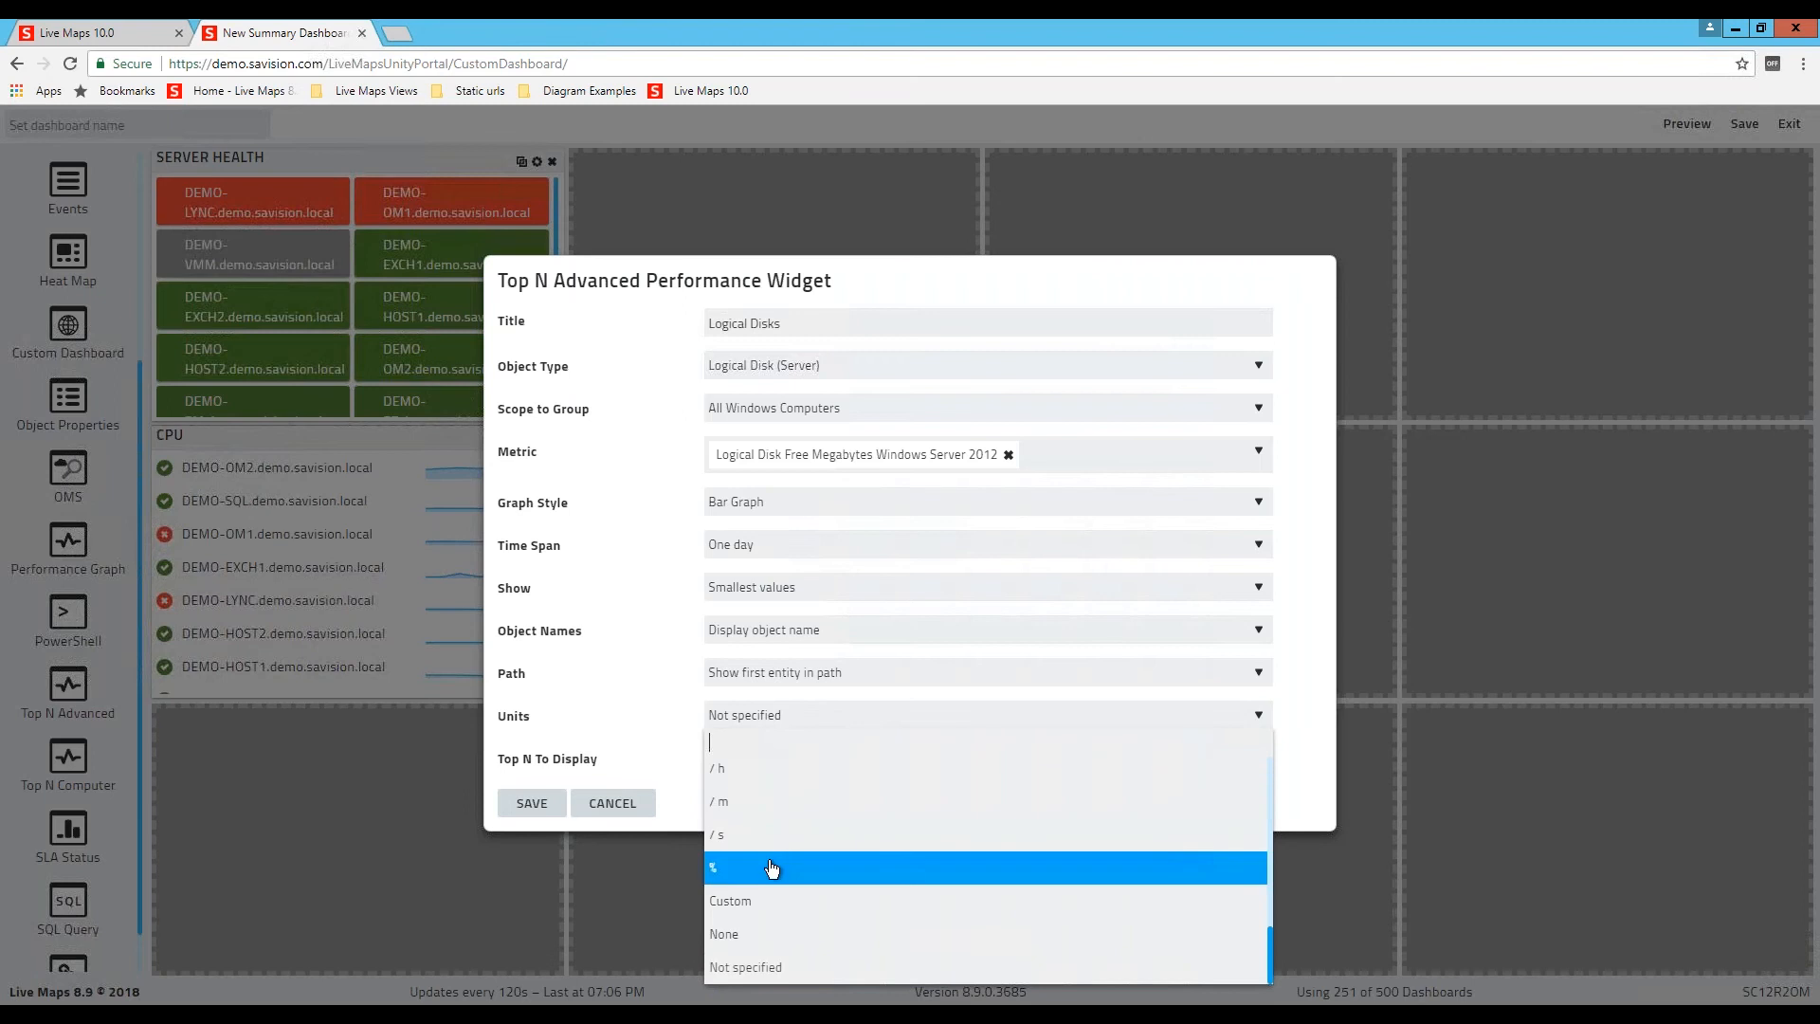
{"action": "scroll", "coordinate": [773, 867], "scroll_direction": "up", "scroll_amount": 4}
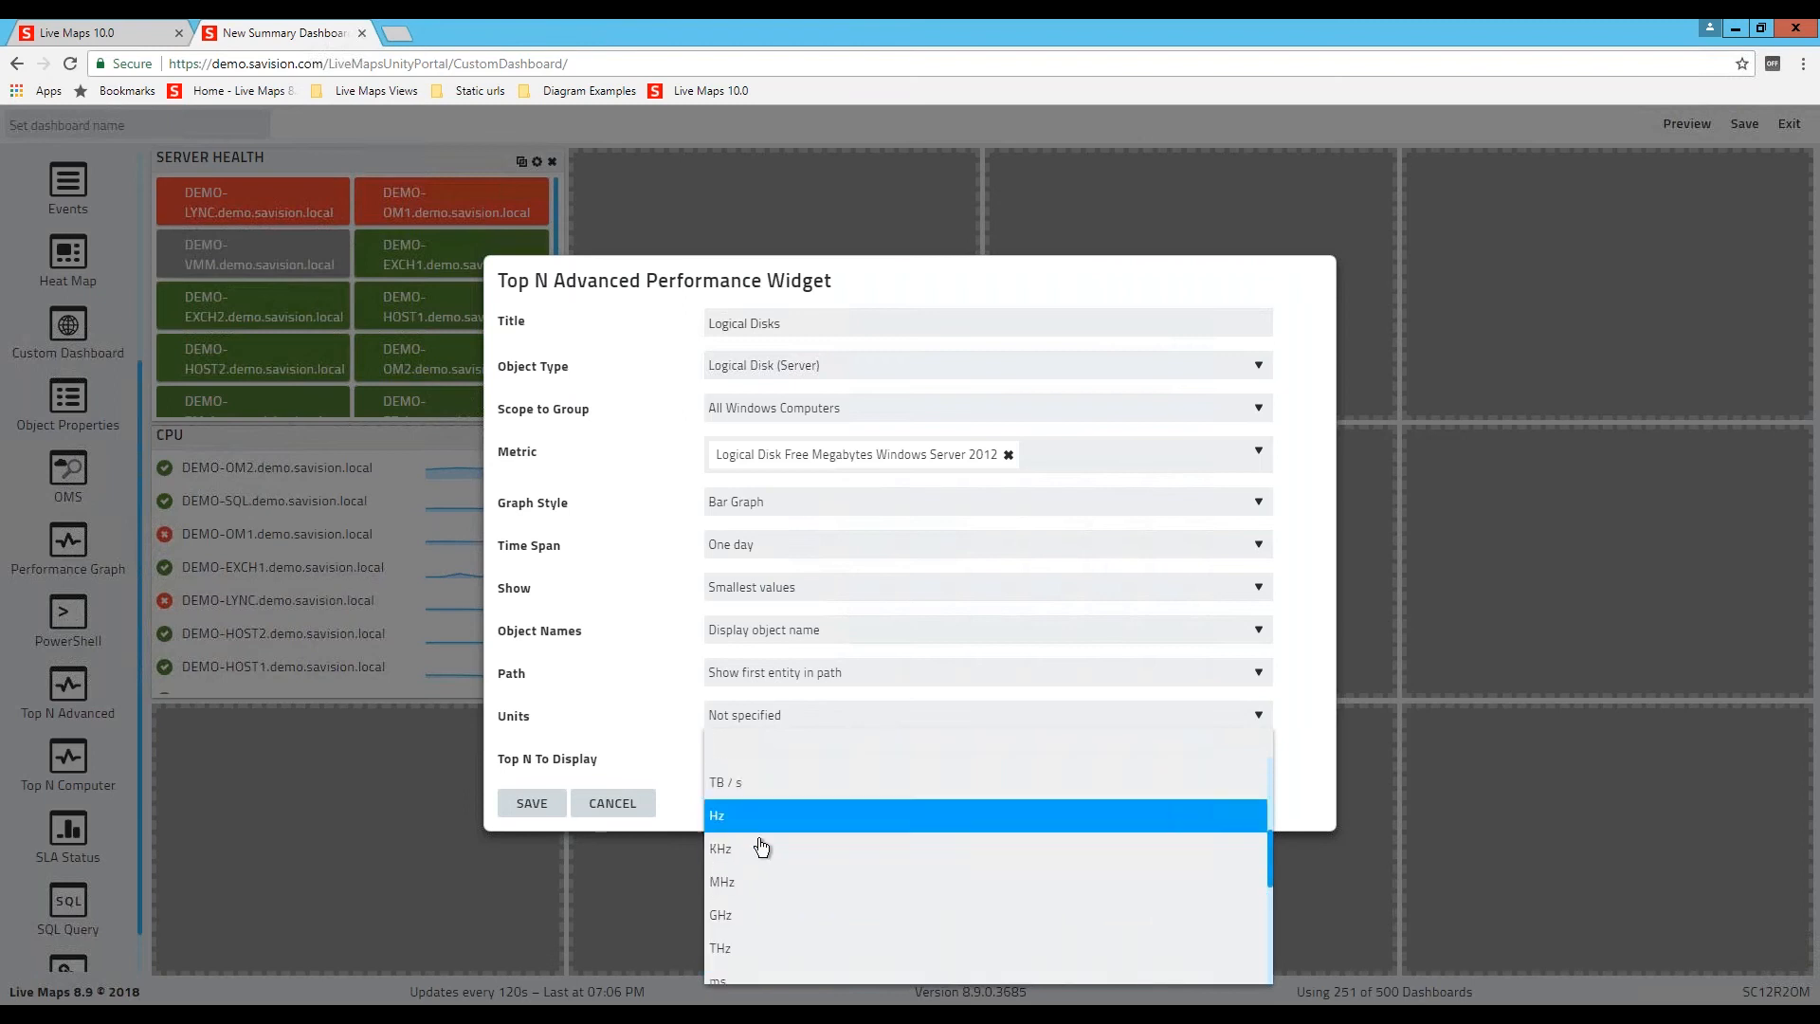
{"action": "scroll", "coordinate": [766, 839], "scroll_direction": "up", "scroll_amount": 3}
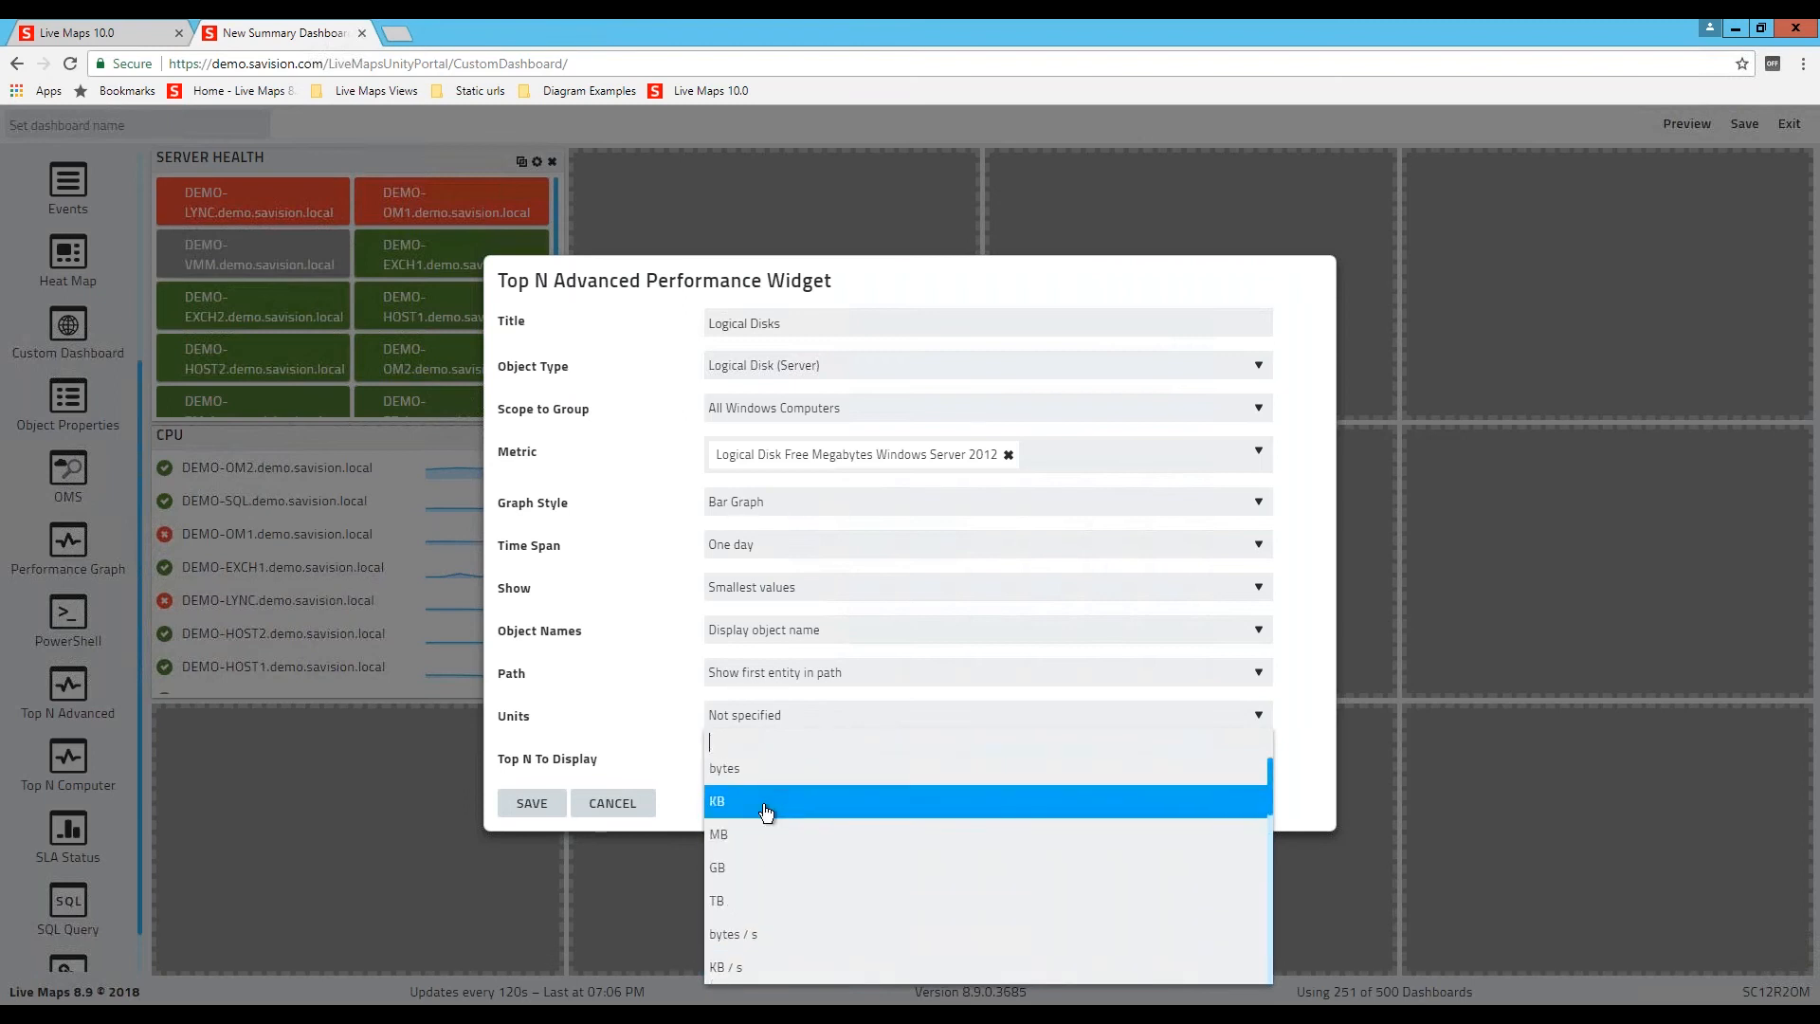
{"action": "left_click", "coordinate": [722, 830]}
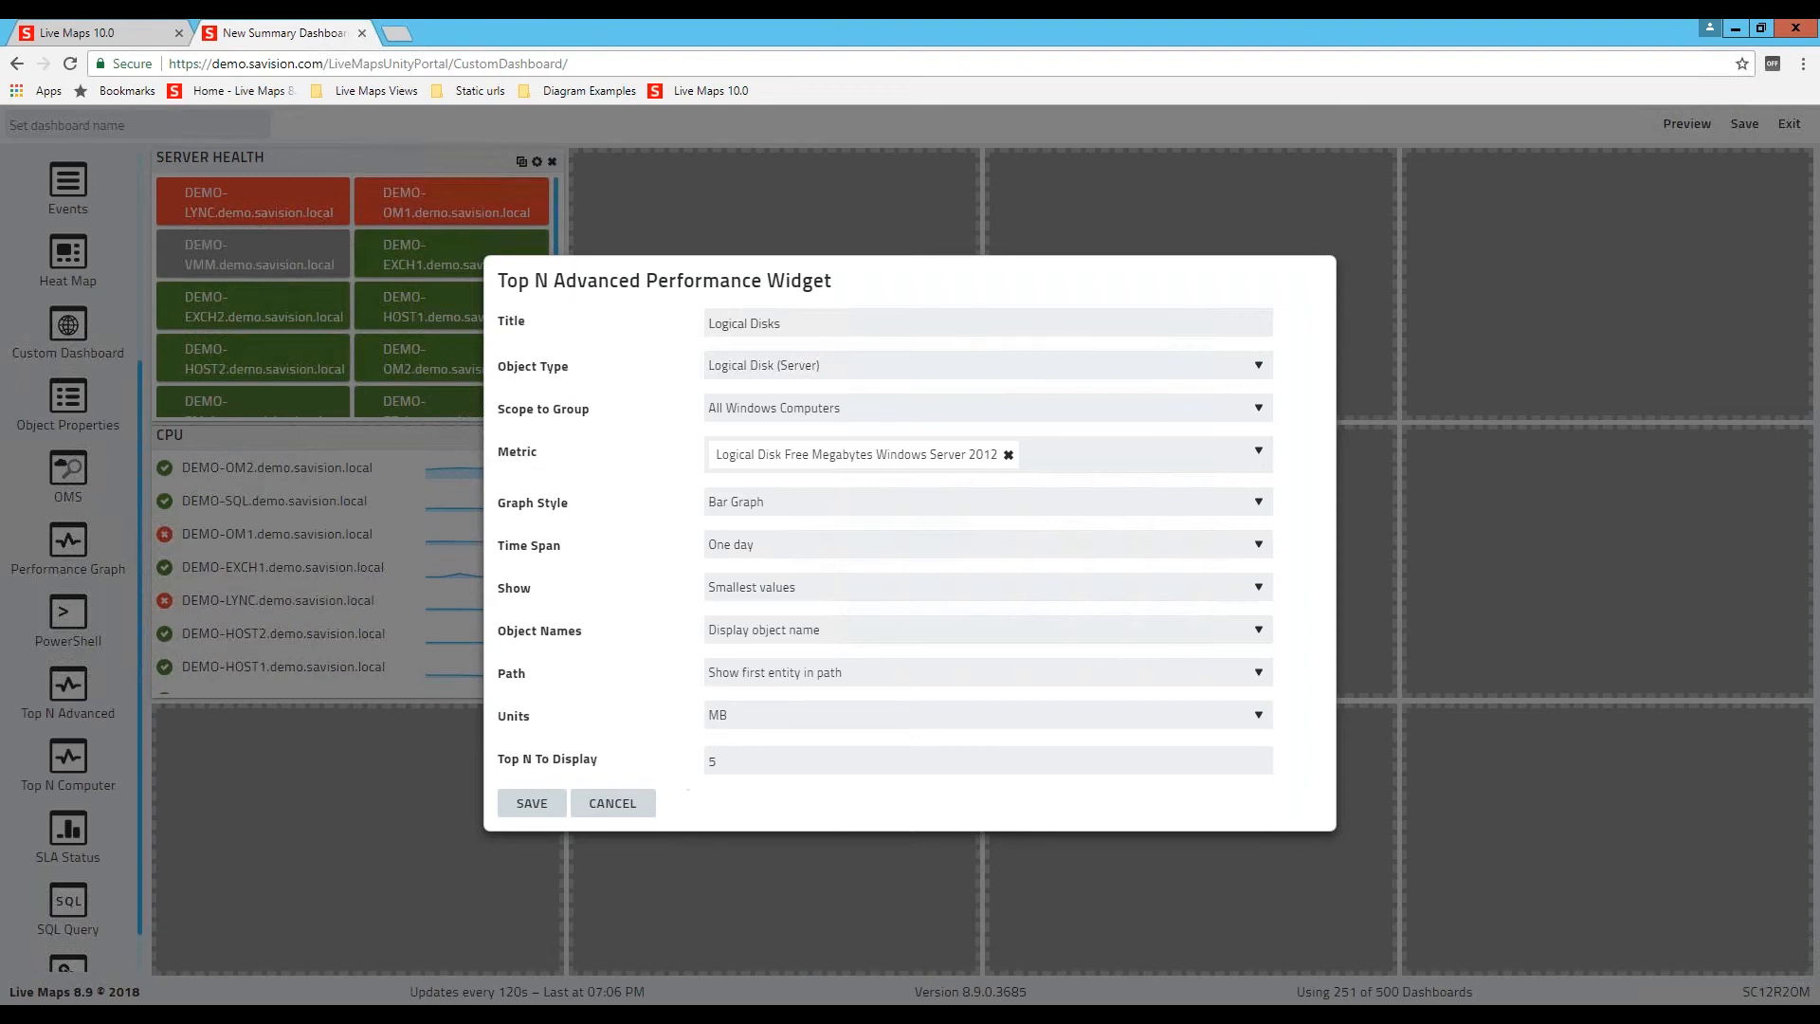
Step: Set the Logical Disks widget to display the top 10 and save it
{"action": "double_click", "coordinate": [728, 761]}
{"action": "type", "text": "10"}
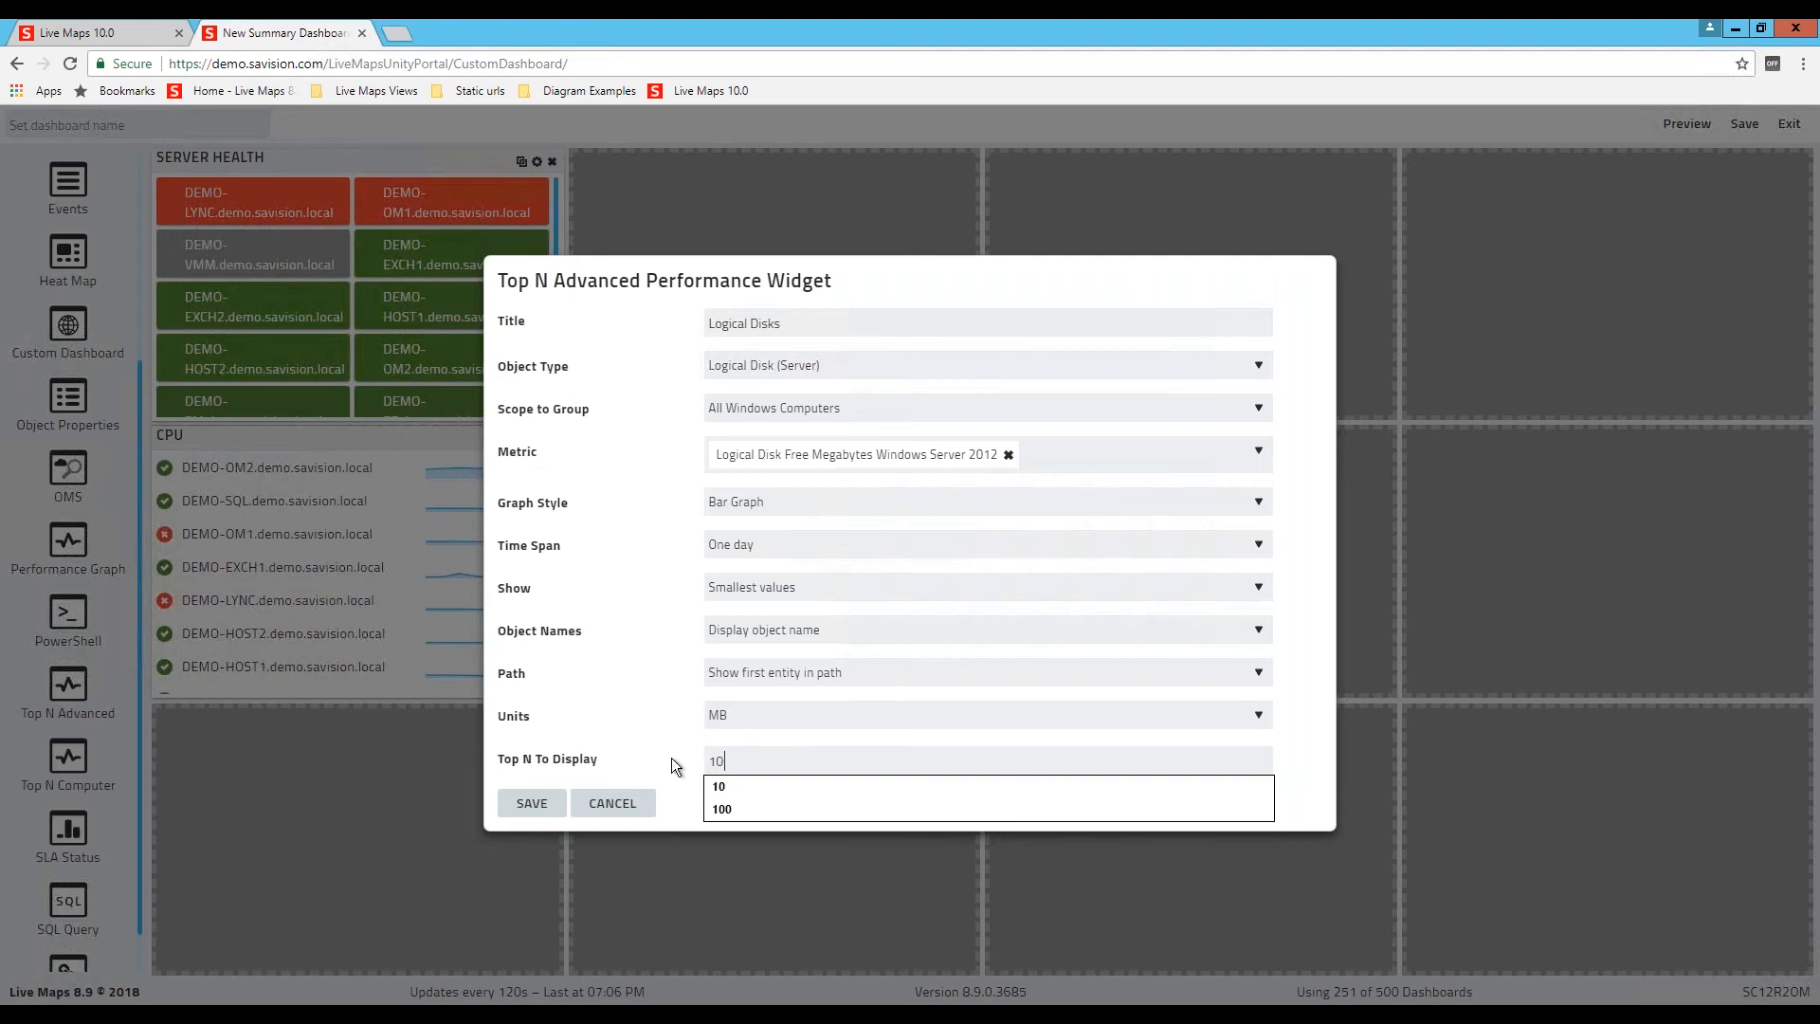
{"action": "left_click", "coordinate": [719, 788]}
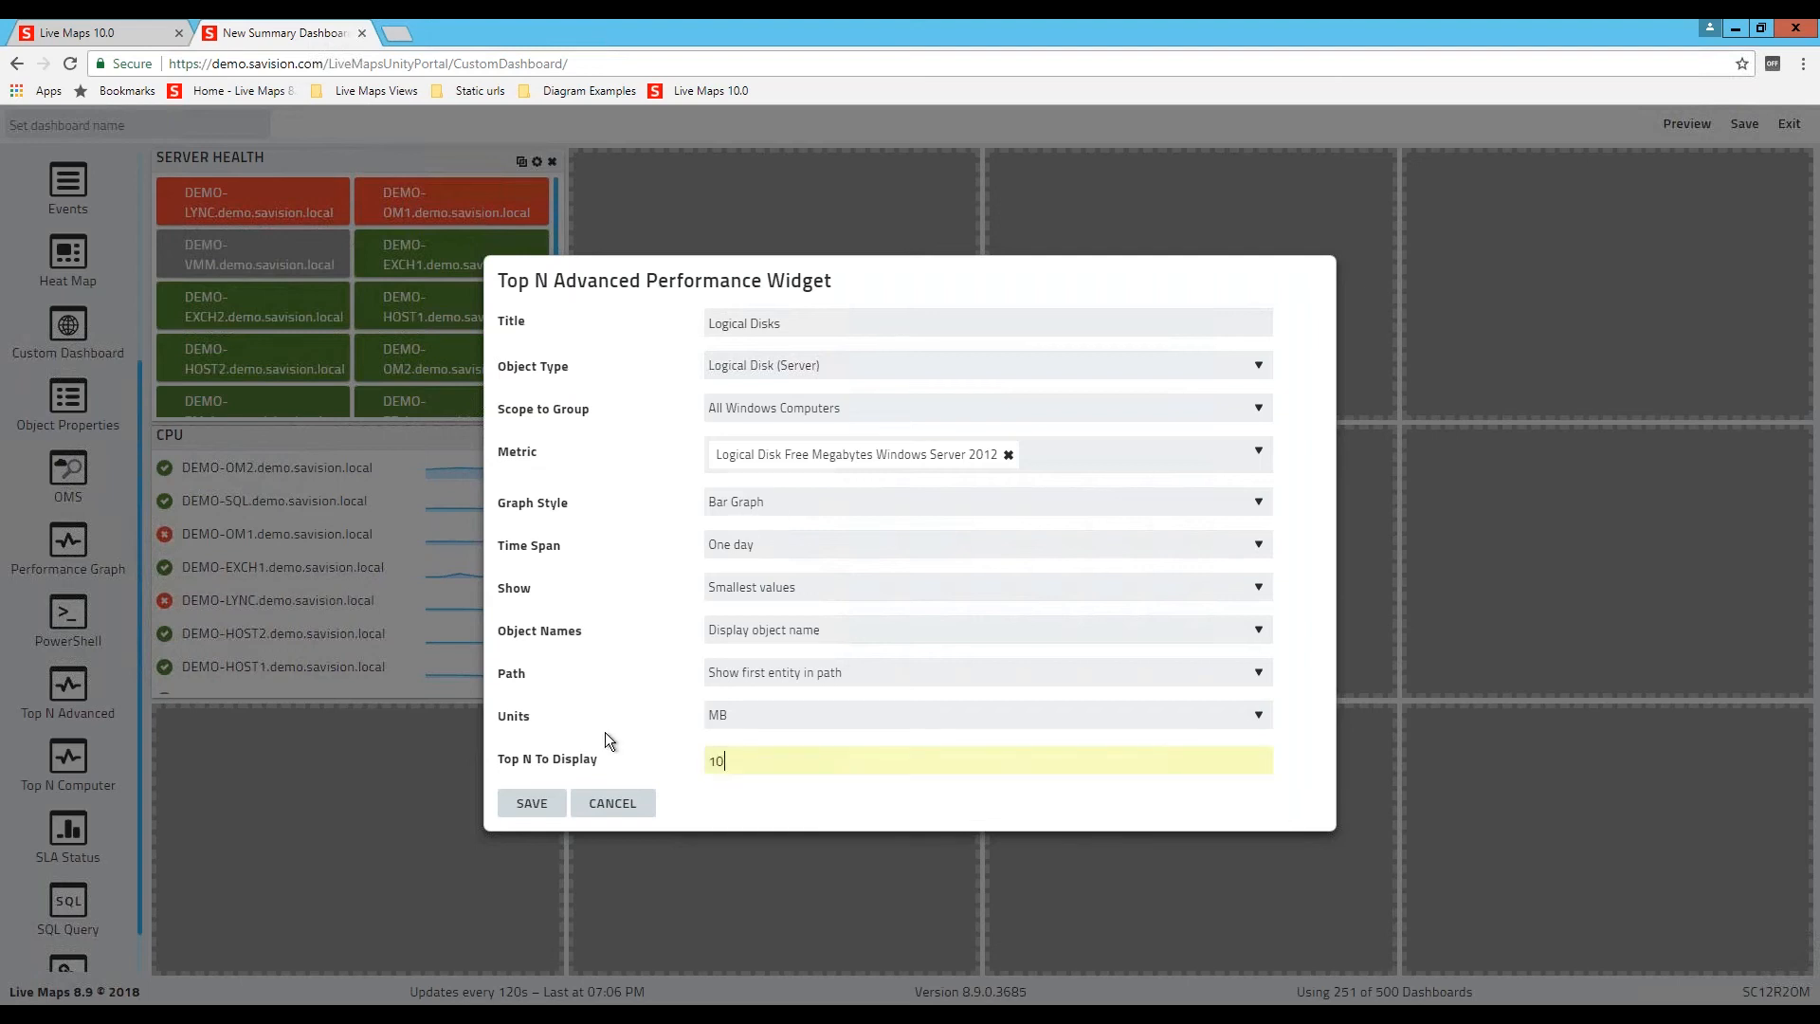
{"action": "left_click", "coordinate": [533, 804]}
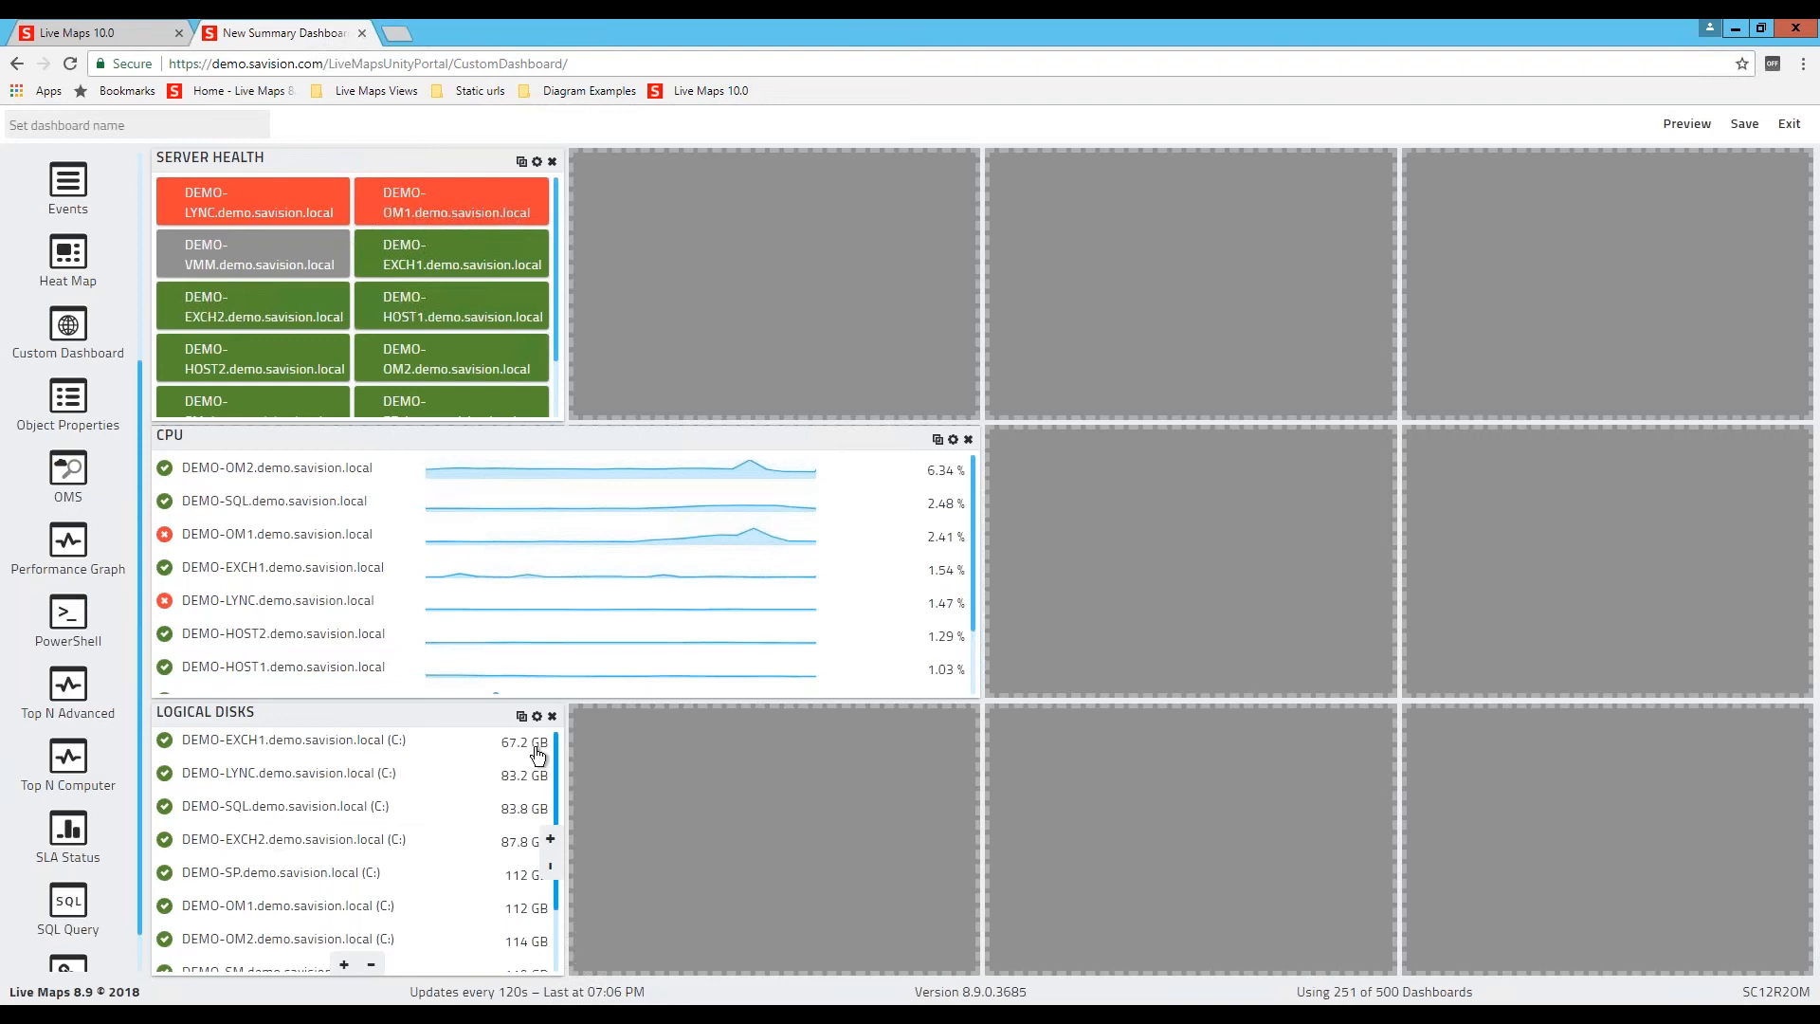
Step: Widen the Logical Disks and Server Health widgets to two columns each
{"action": "left_click", "coordinate": [553, 842]}
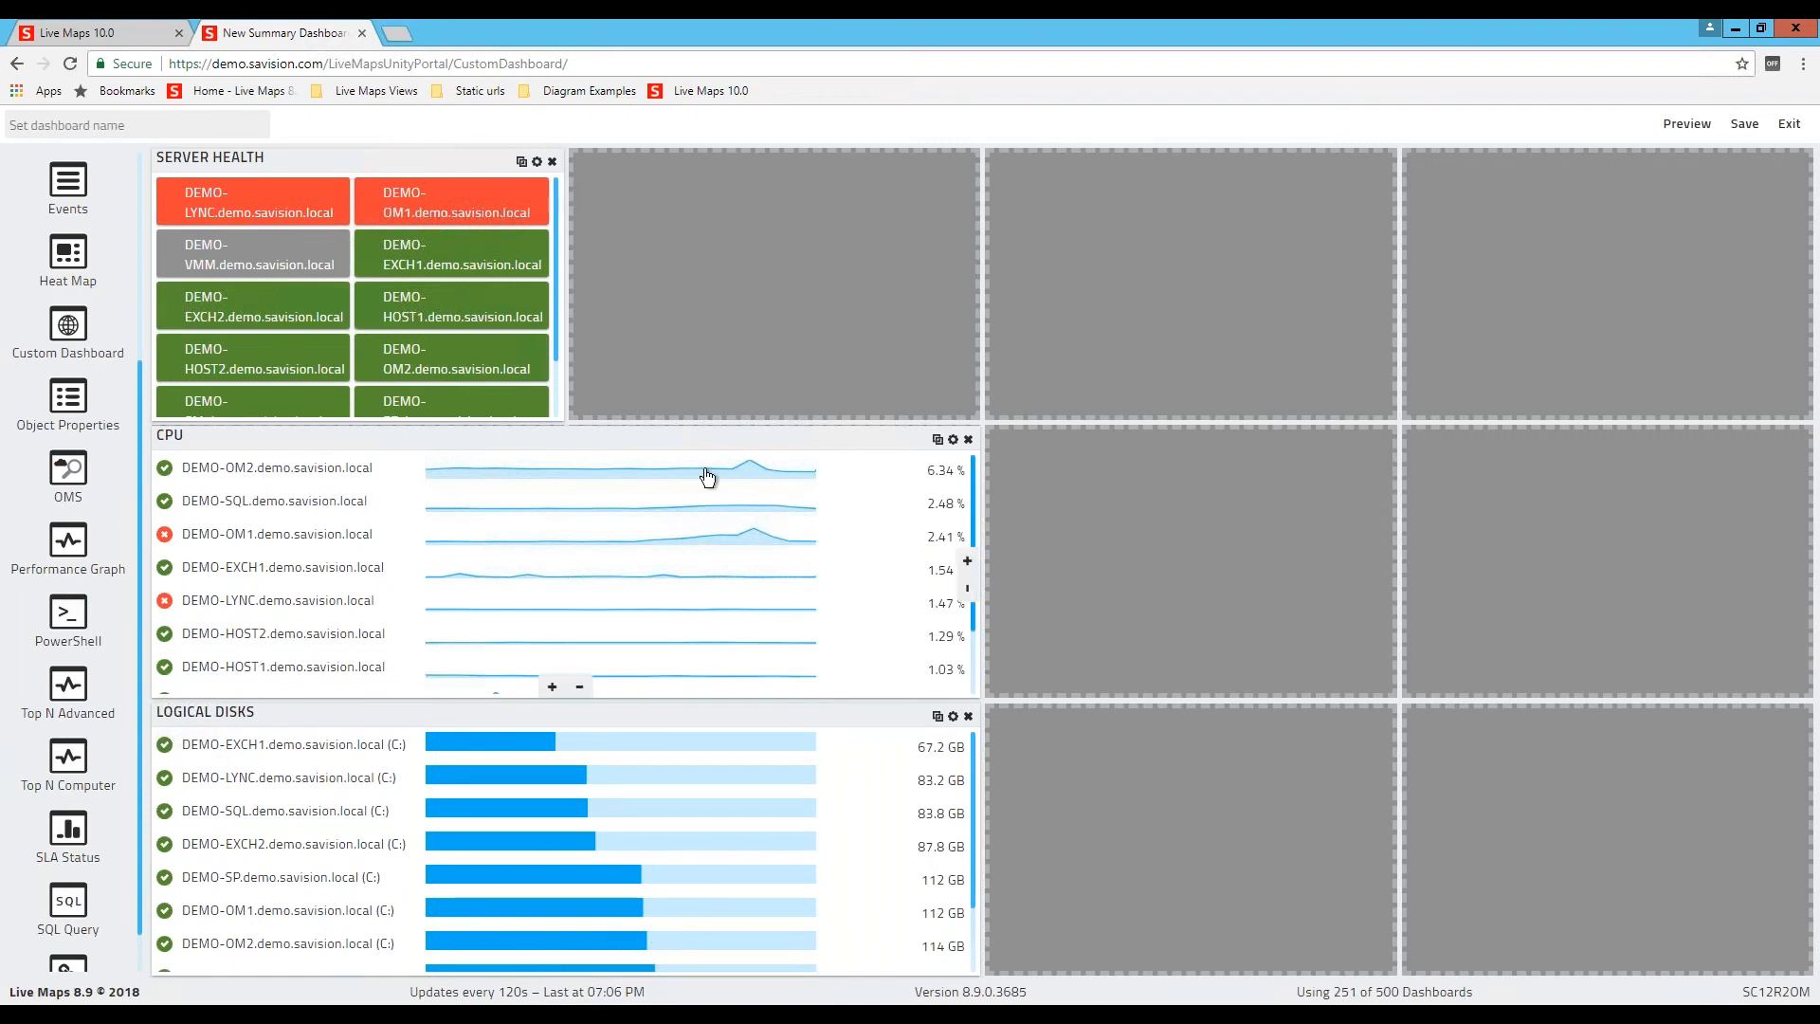
{"action": "left_click", "coordinate": [557, 284]}
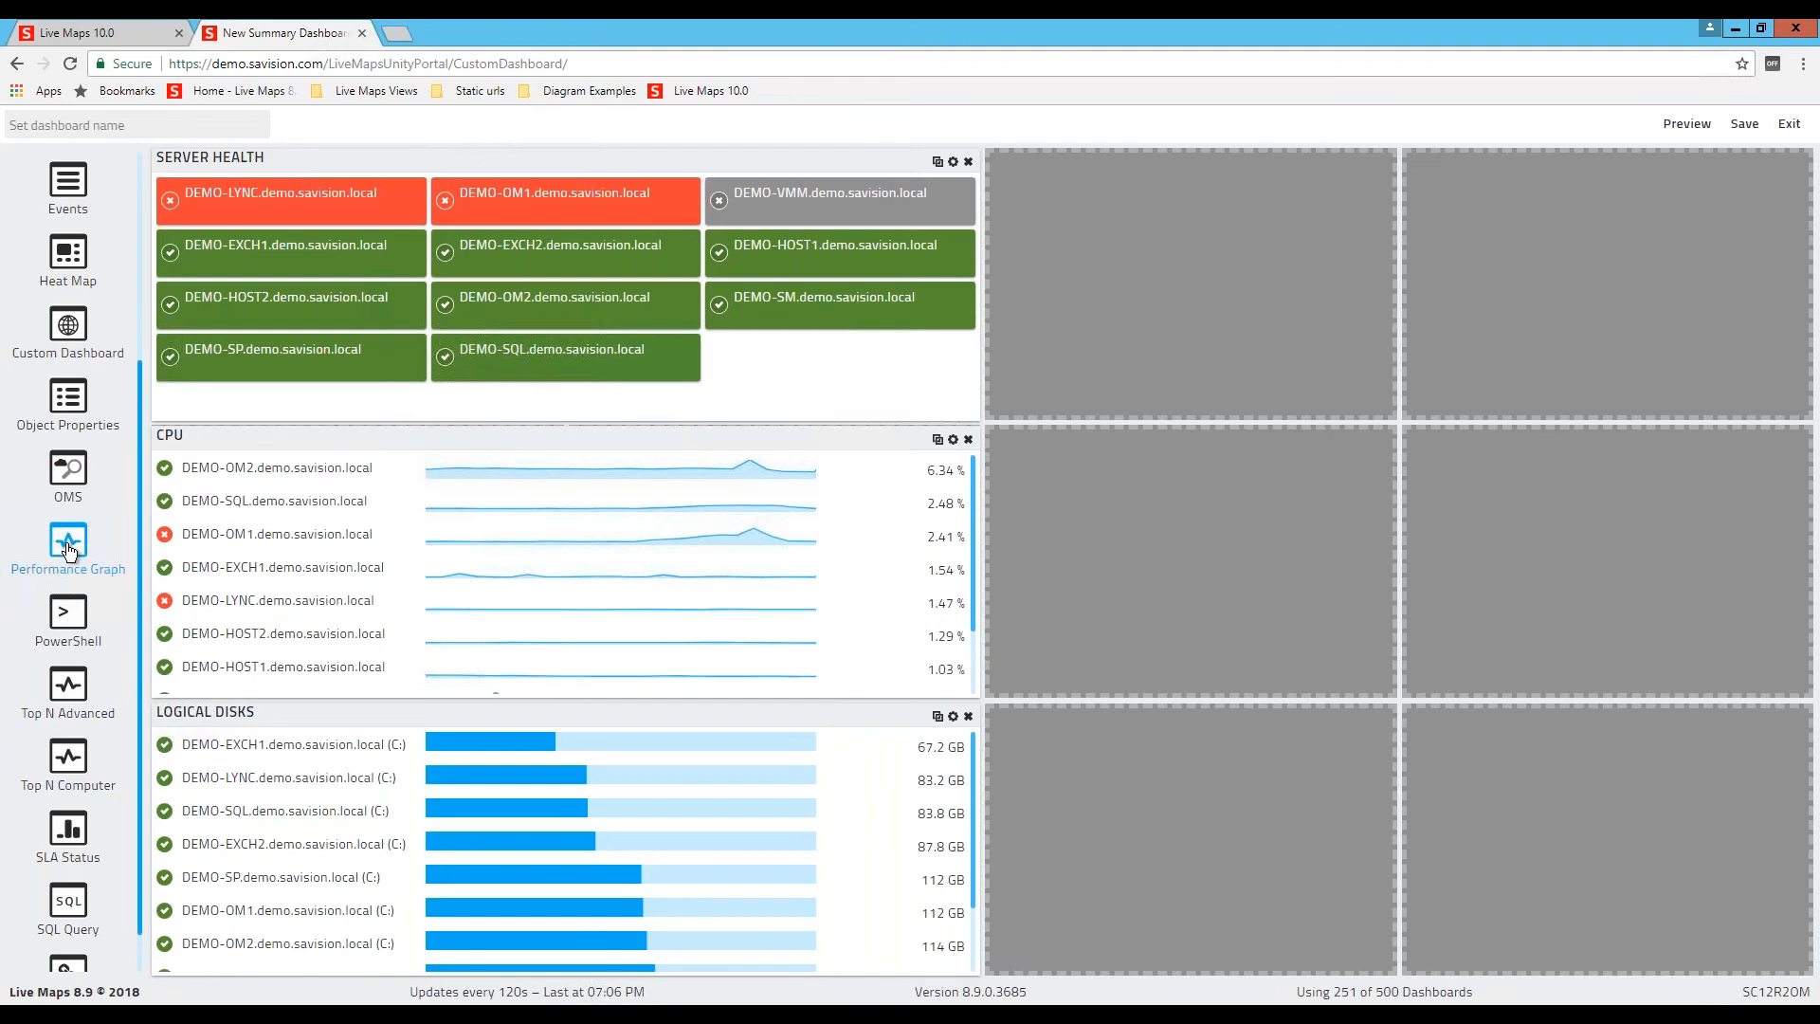
Step: Add a Performance Graph widget in the cell beside the CPU list, titled "CPU", with the object type Windows Operating System
{"action": "left_click_drag", "start_coordinate": [68, 550], "coordinate": [1109, 524]}
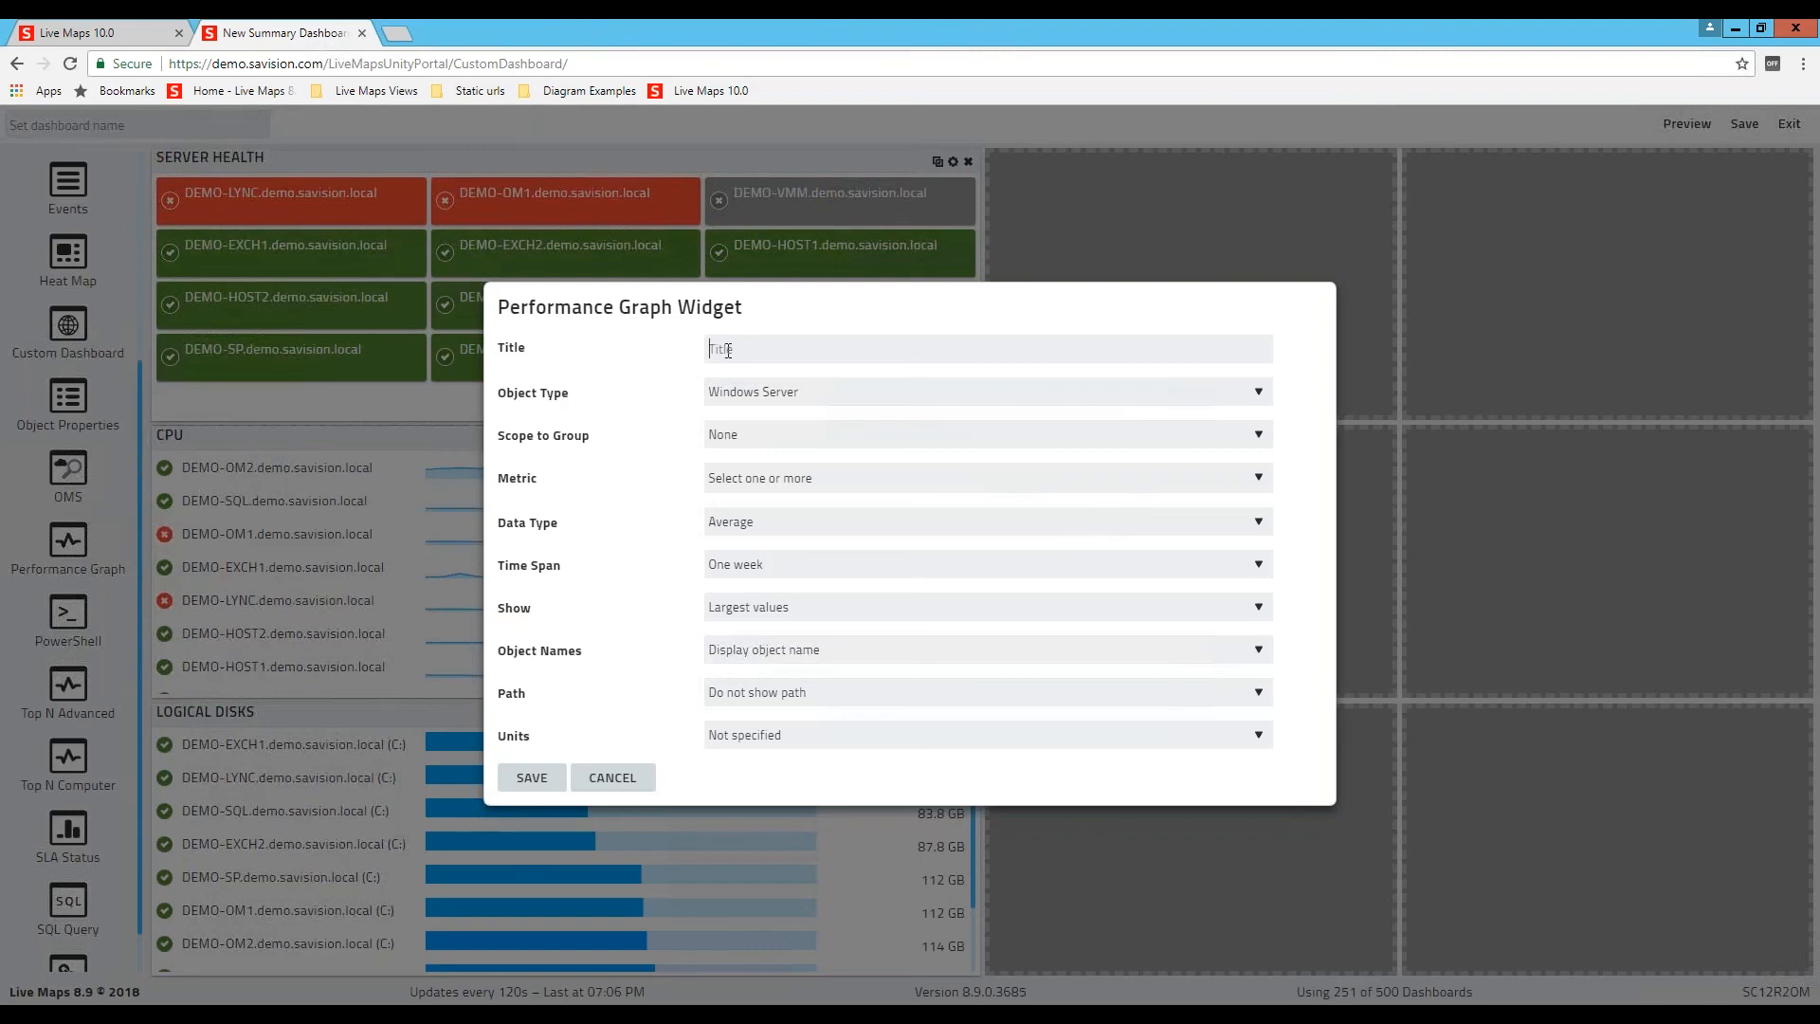
{"action": "type", "text": "CPU"}
{"action": "left_click", "coordinate": [841, 398]}
{"action": "type", "text": "Windows op"}
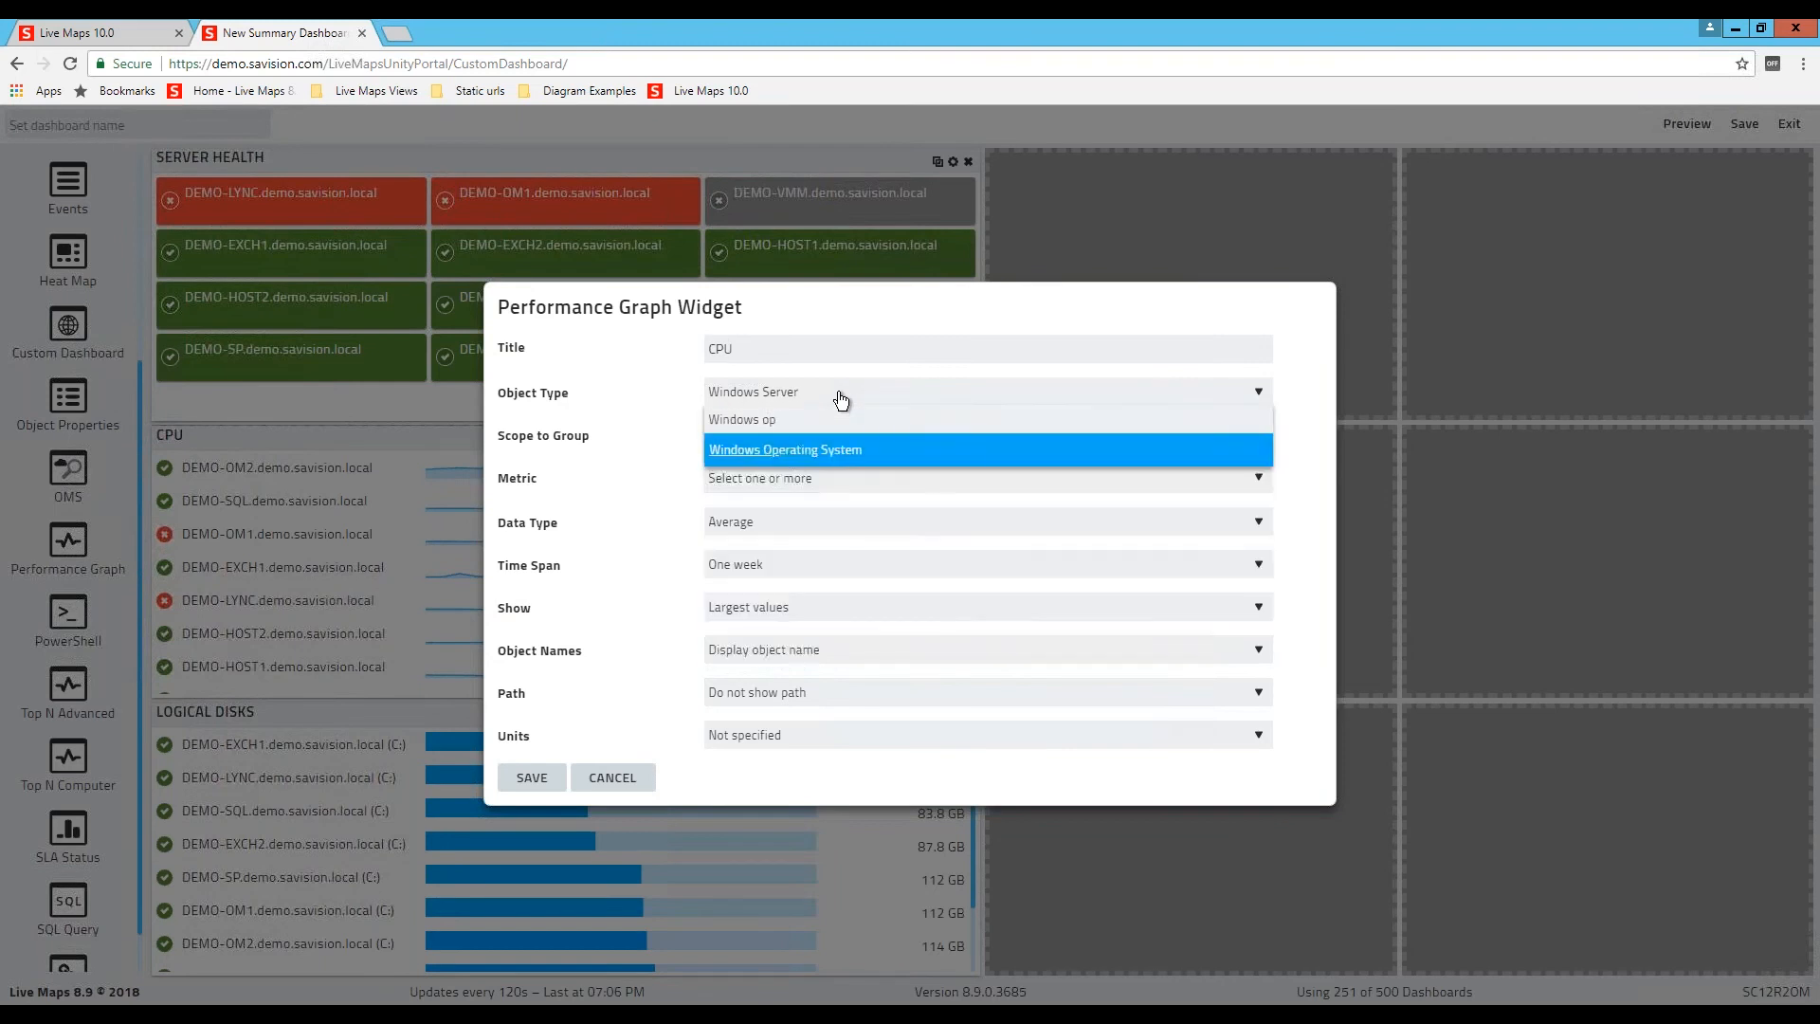
{"action": "left_click", "coordinate": [815, 450]}
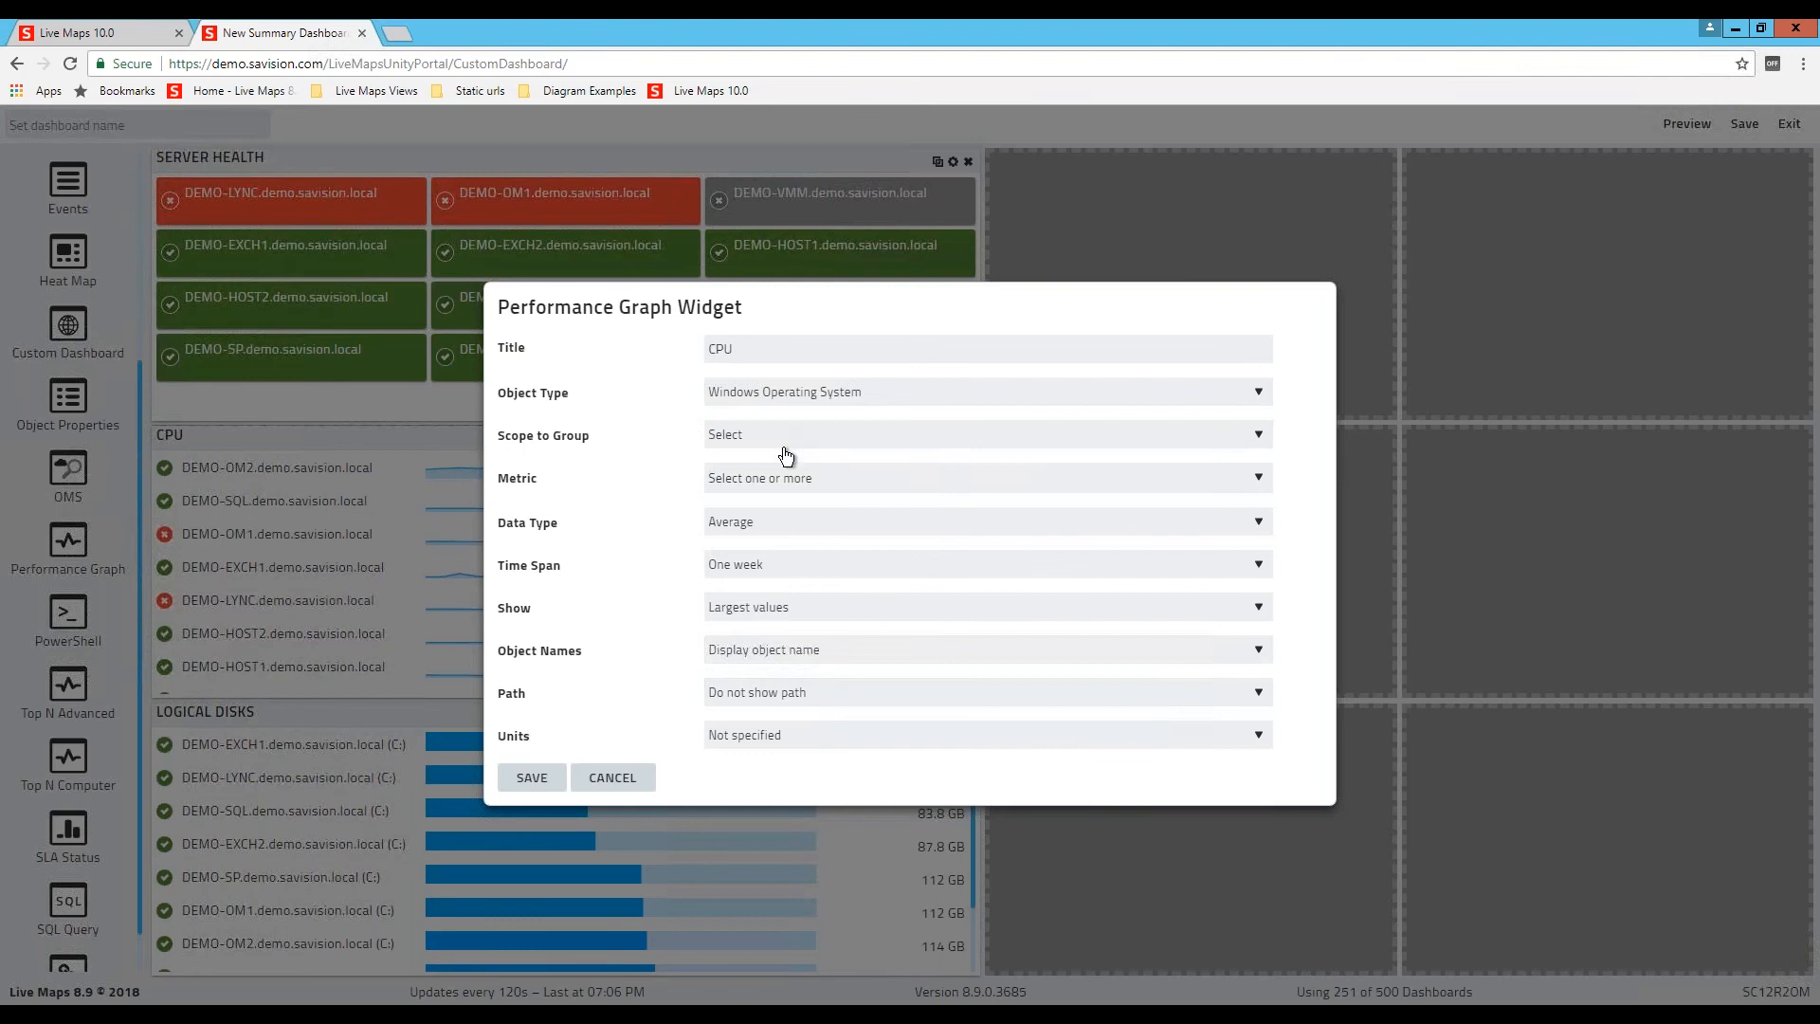
Step: Scope the CPU graph to All Windows Computers and use the metric Processor Information % Processor Time Total Windows Server 2012 R2
{"action": "left_click", "coordinate": [772, 436]}
{"action": "type", "text": "All wind"}
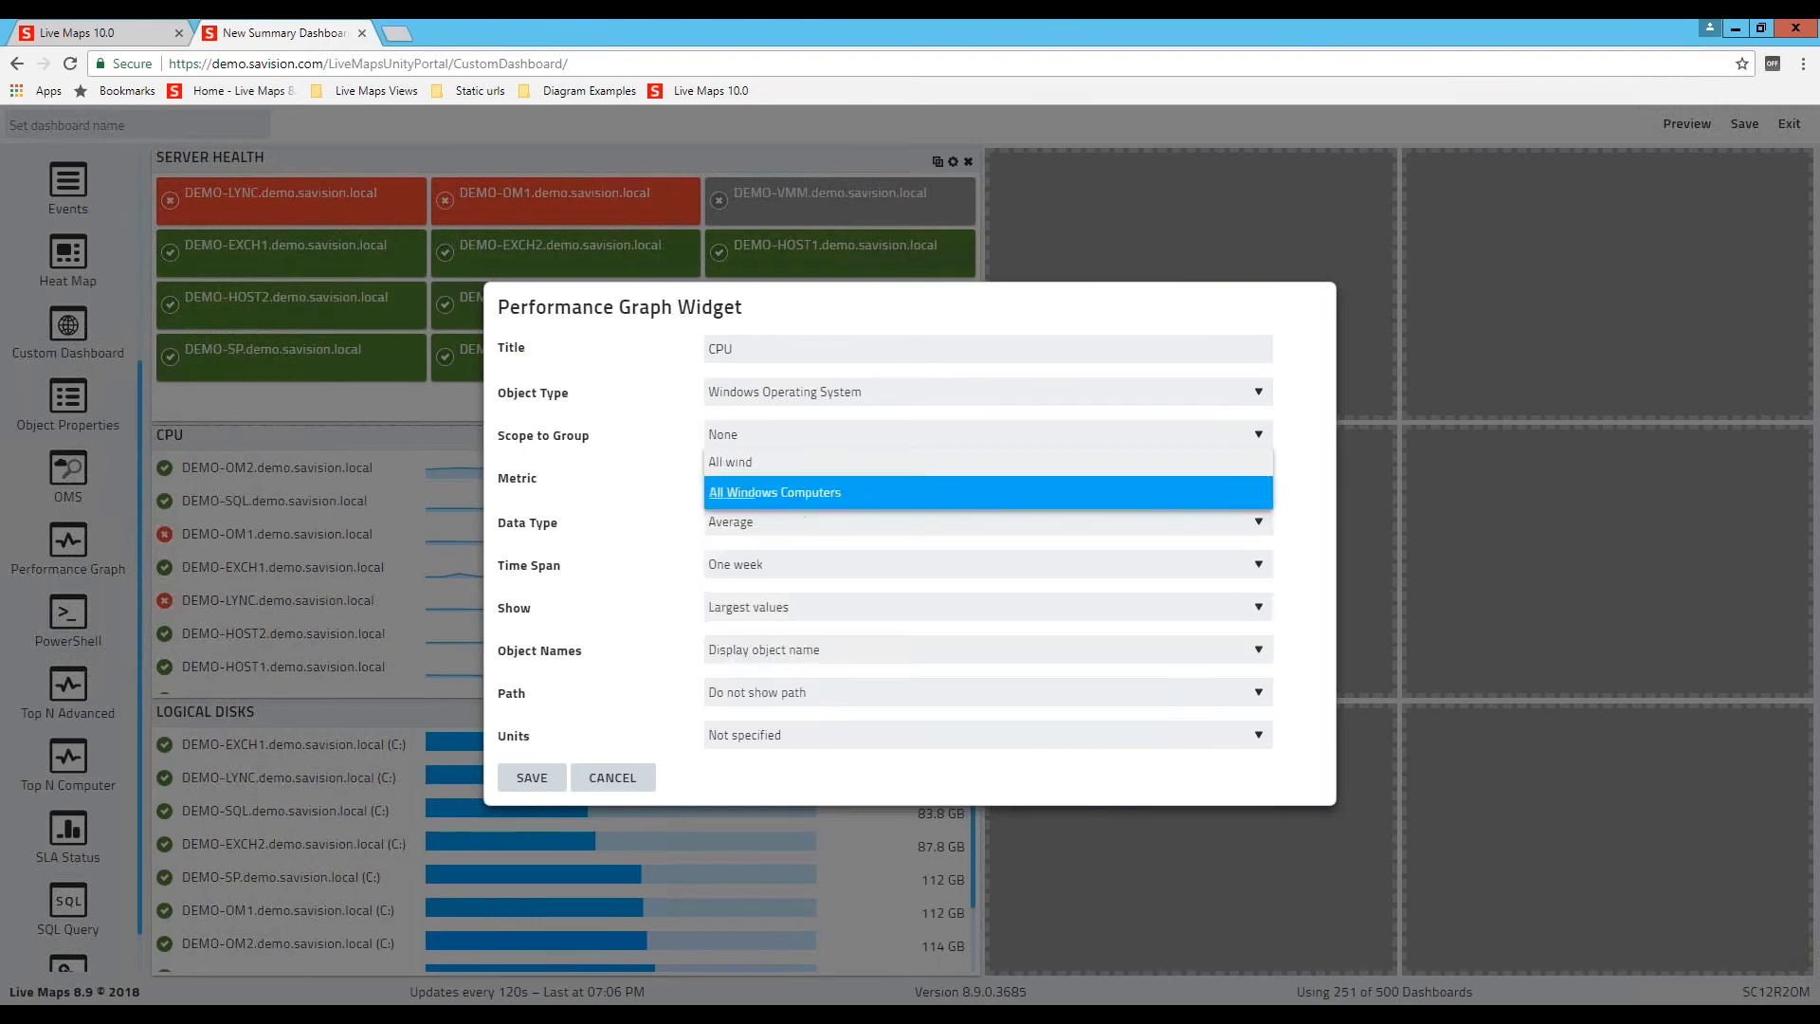
{"action": "left_click", "coordinate": [798, 494]}
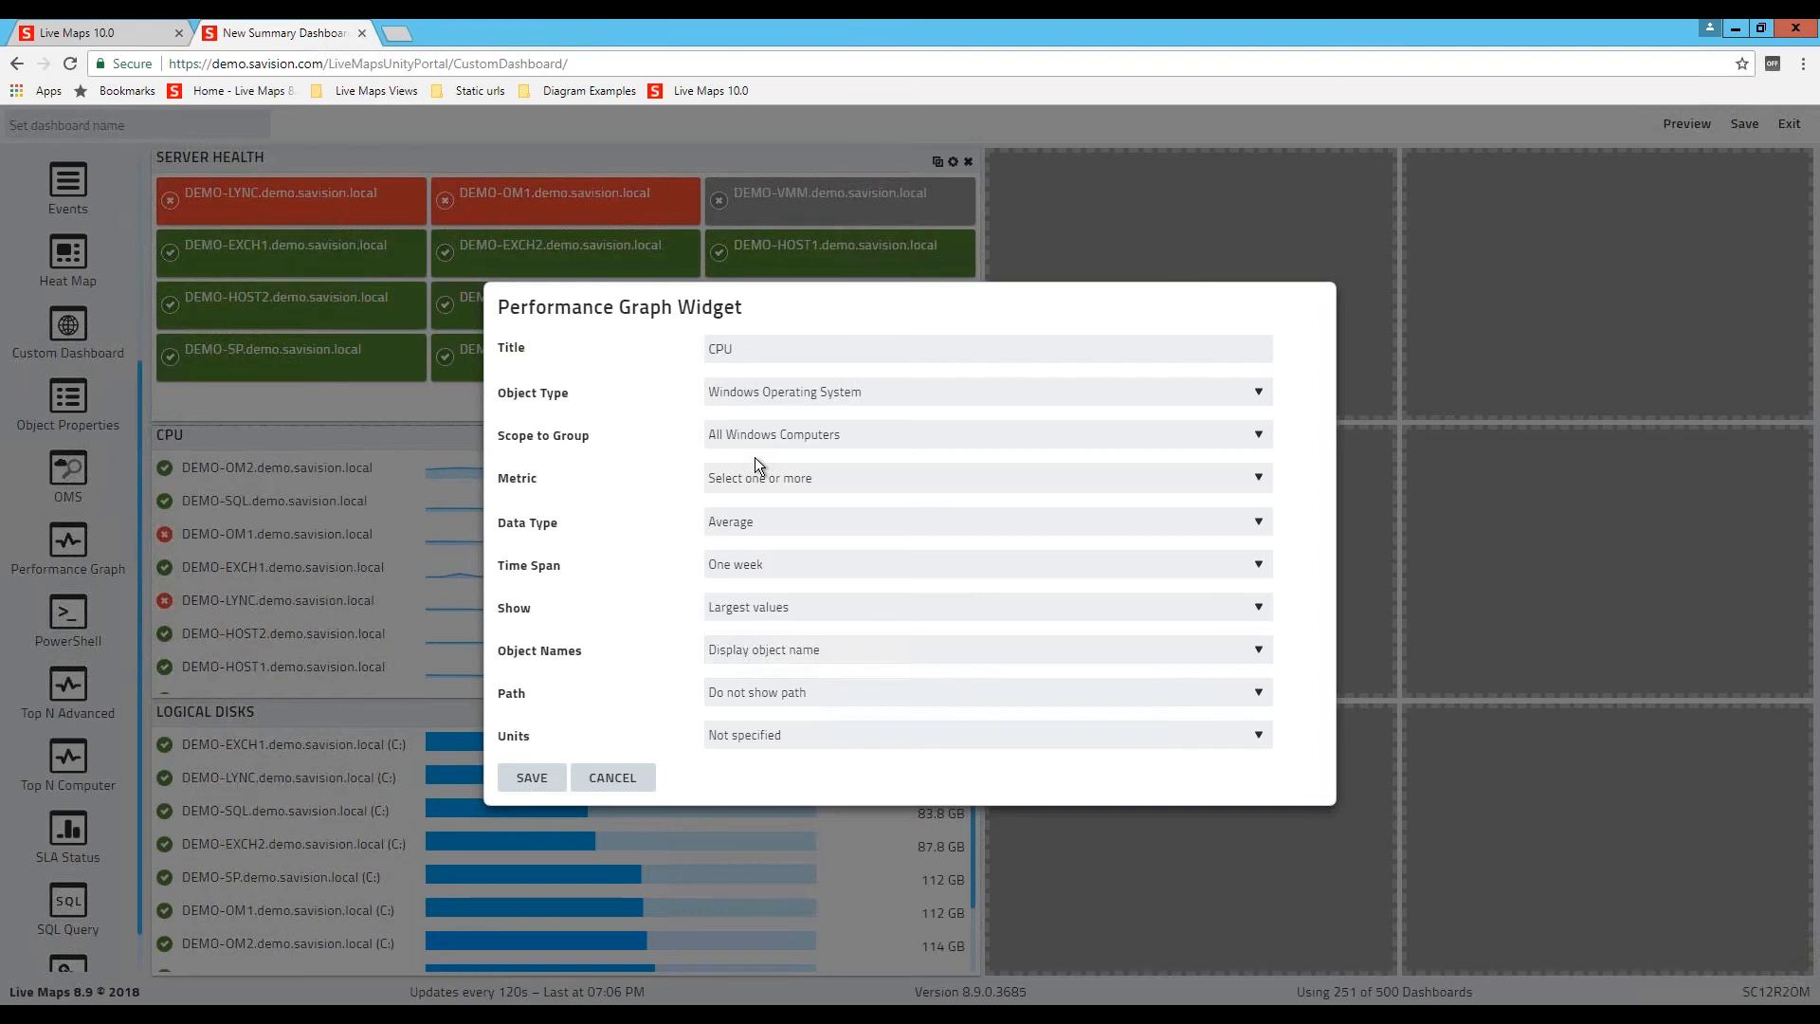
{"action": "left_click", "coordinate": [763, 482]}
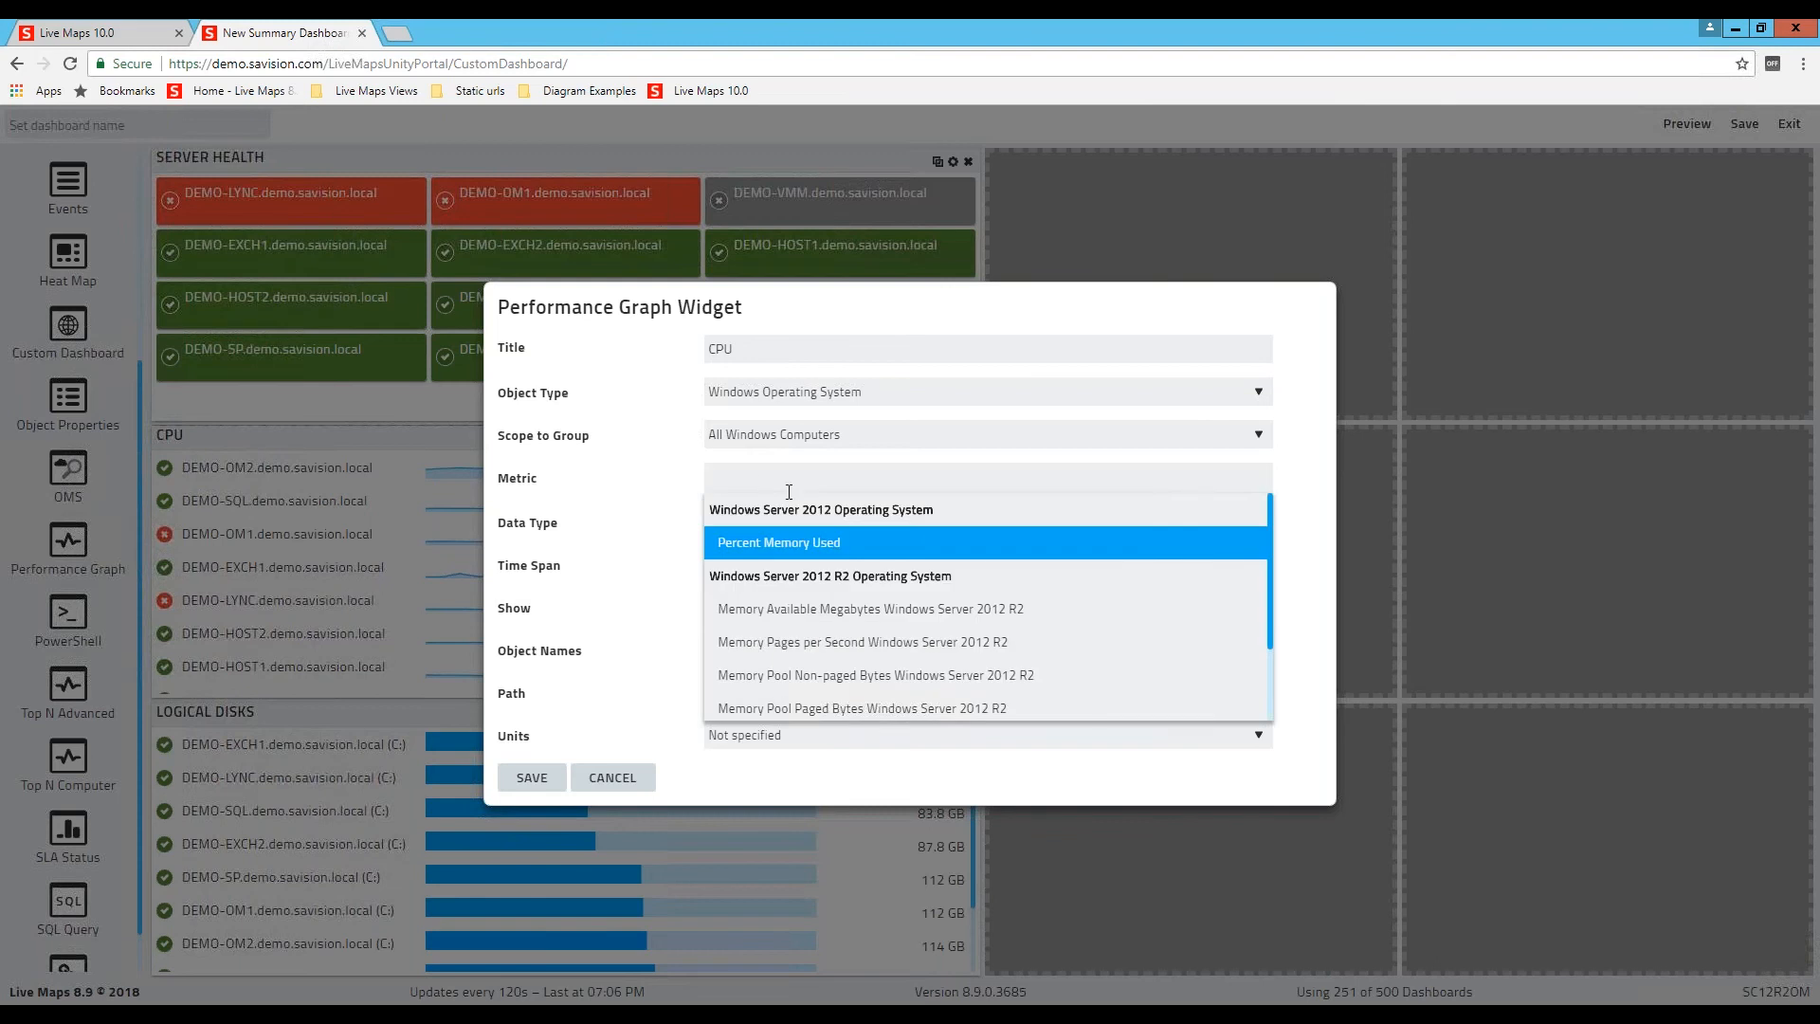
{"action": "scroll", "coordinate": [873, 607], "scroll_direction": "down", "scroll_amount": 1}
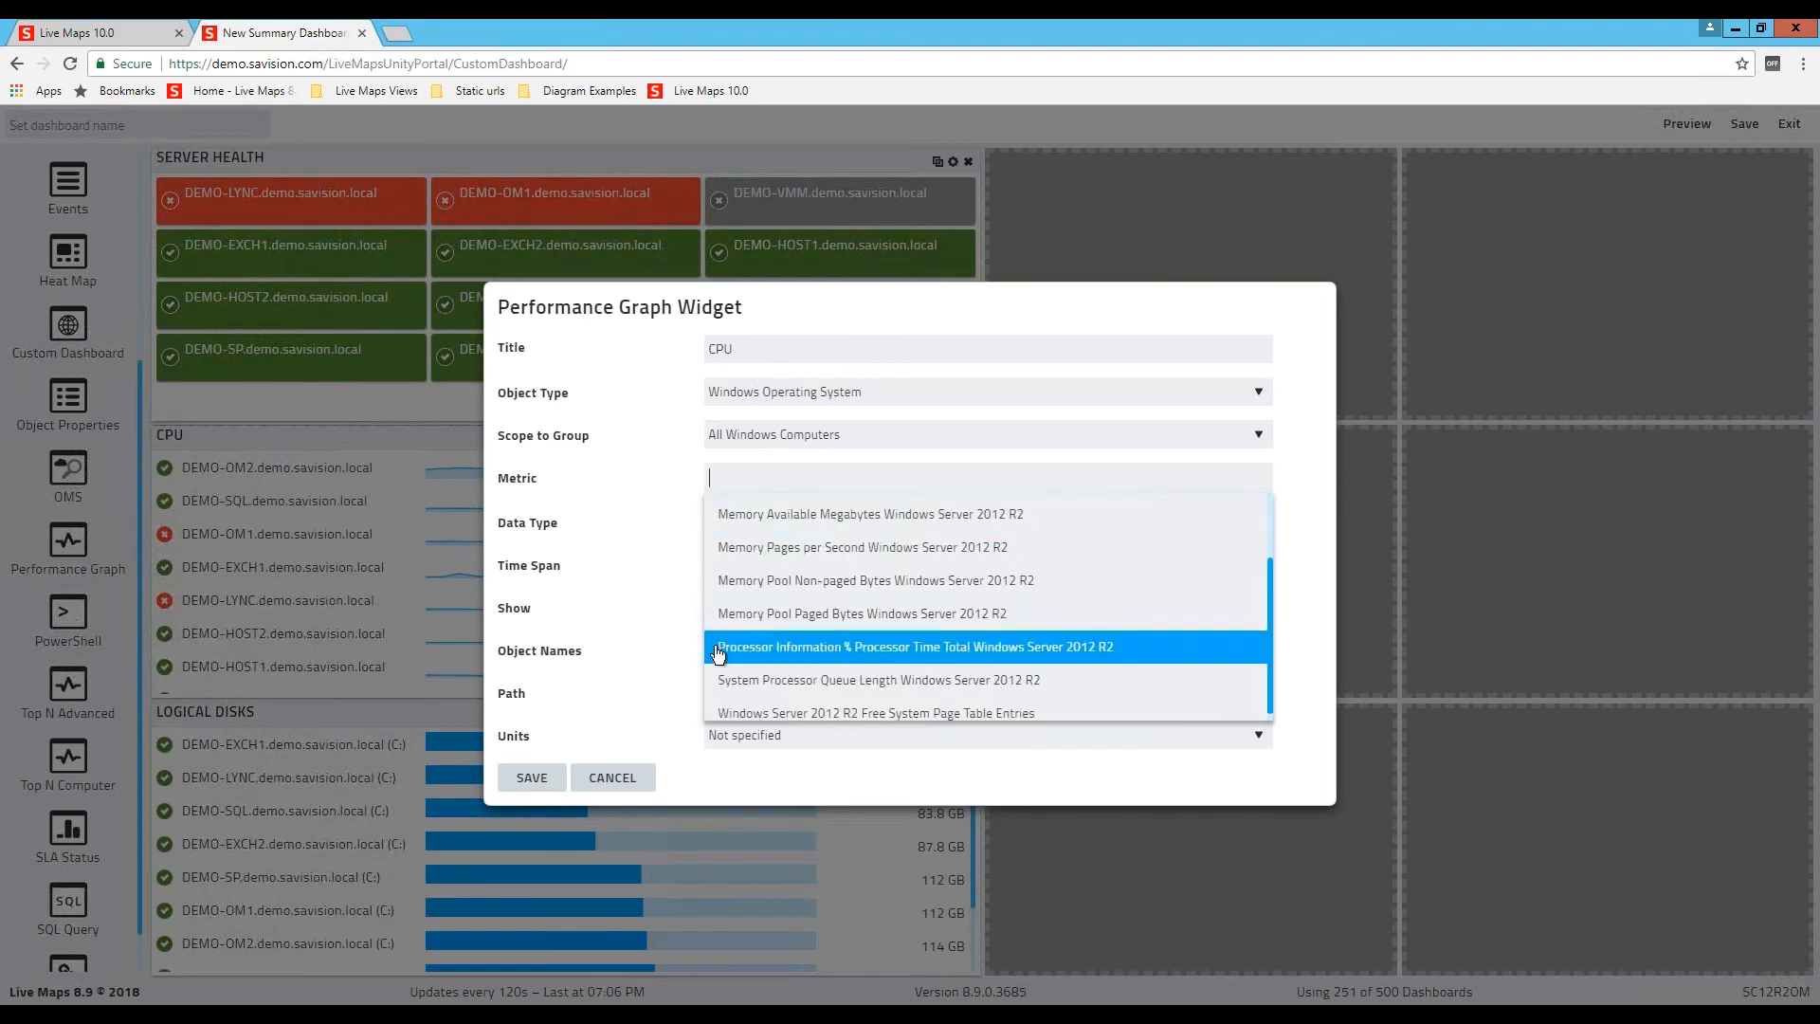
{"action": "left_click", "coordinate": [802, 649]}
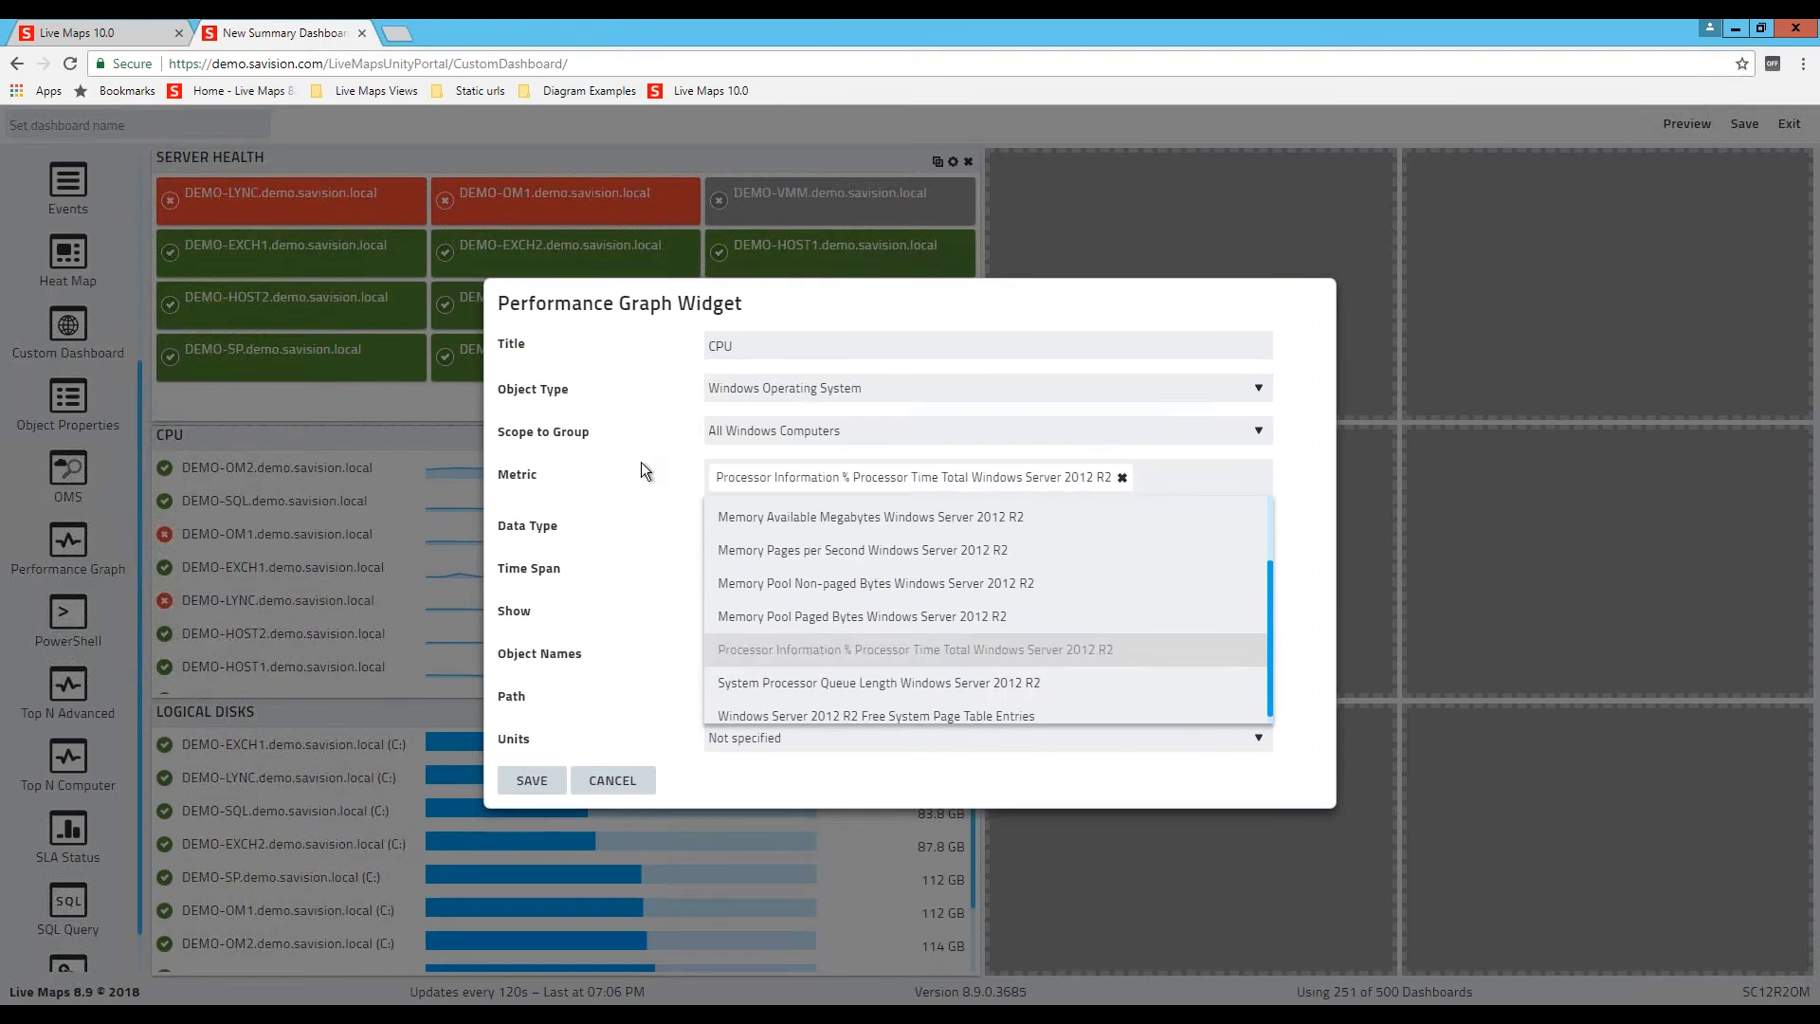
{"action": "left_click", "coordinate": [1144, 486]}
Step: Set the CPU graph's data type to Maximum and its time span to one day
{"action": "left_click", "coordinate": [773, 534]}
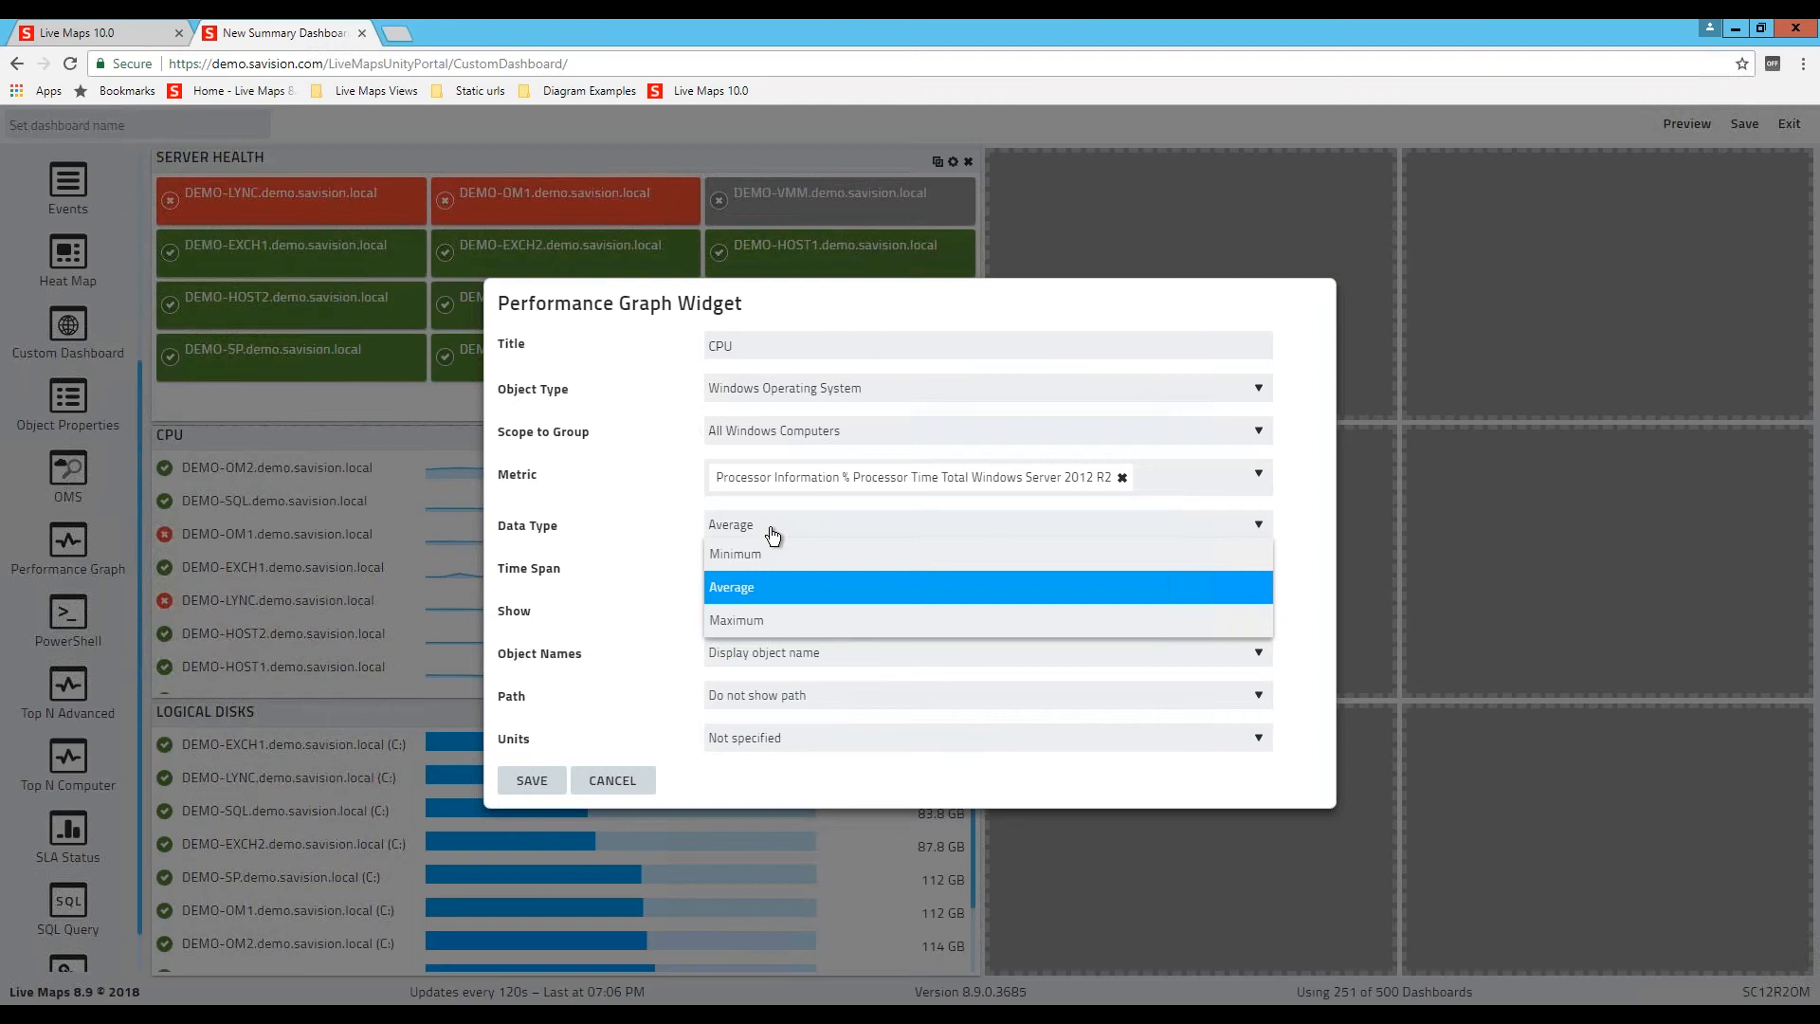
{"action": "left_click", "coordinate": [737, 622]}
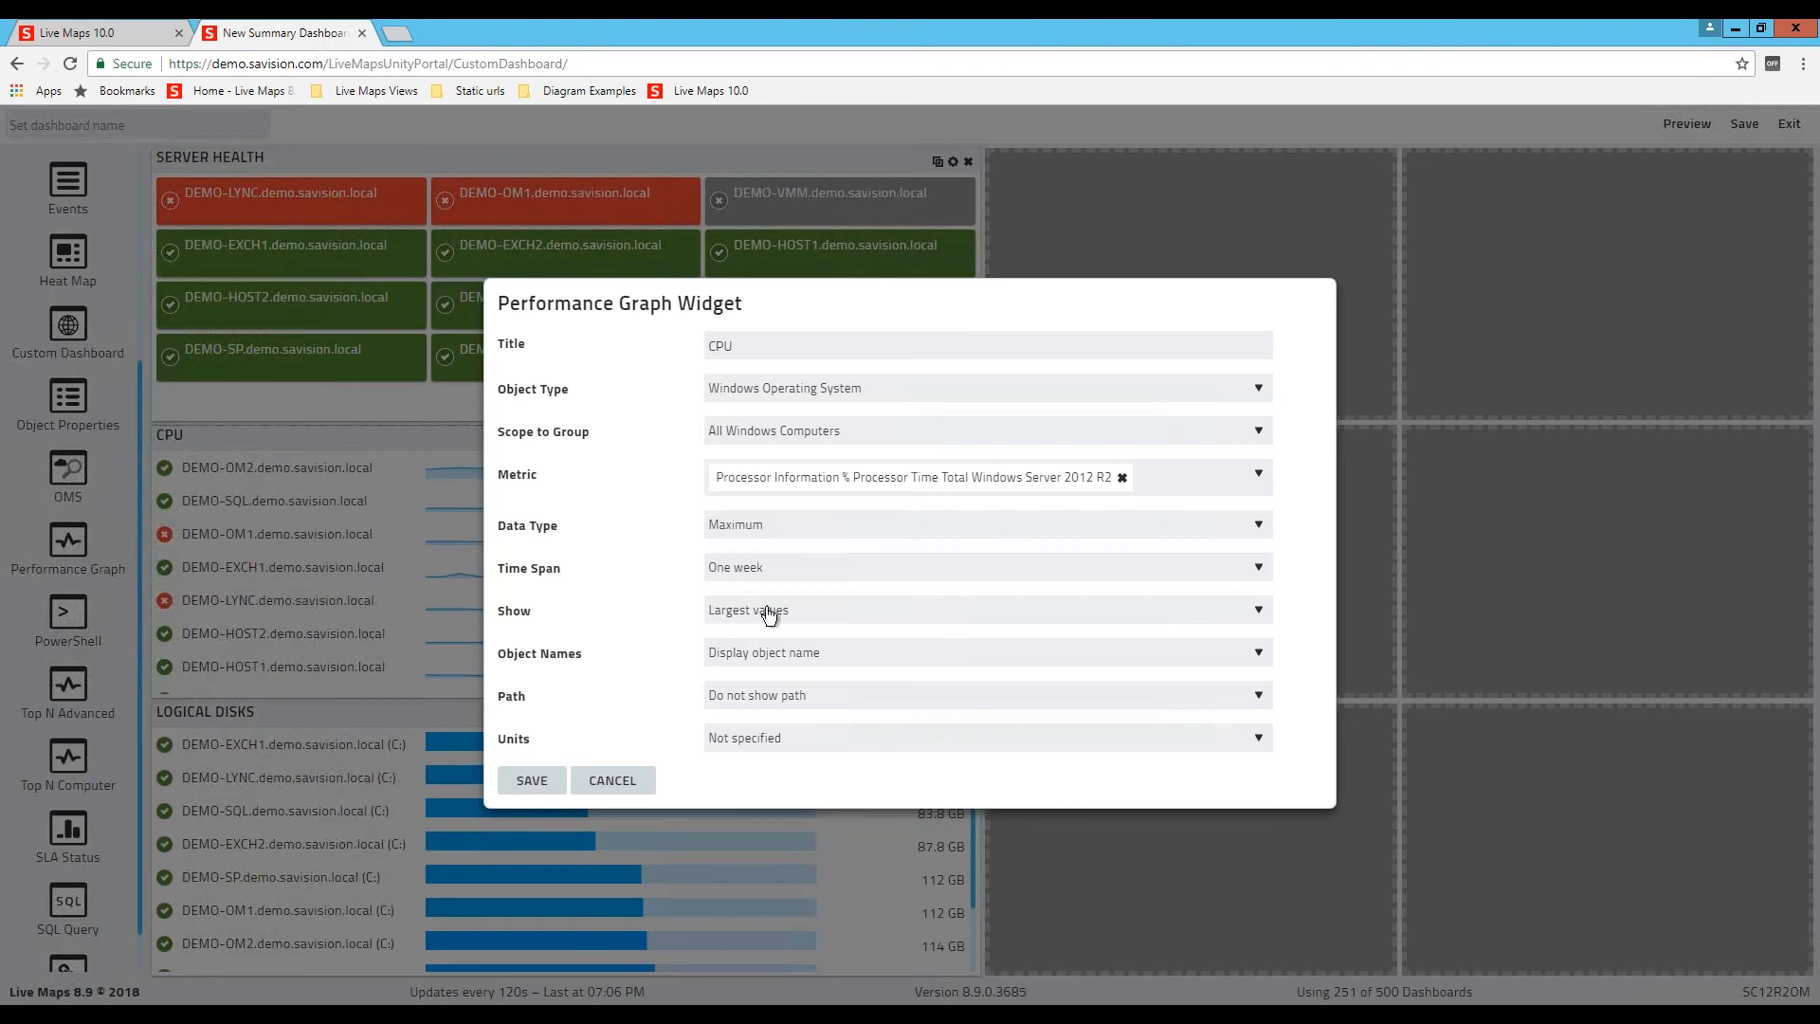
{"action": "left_click", "coordinate": [744, 573]}
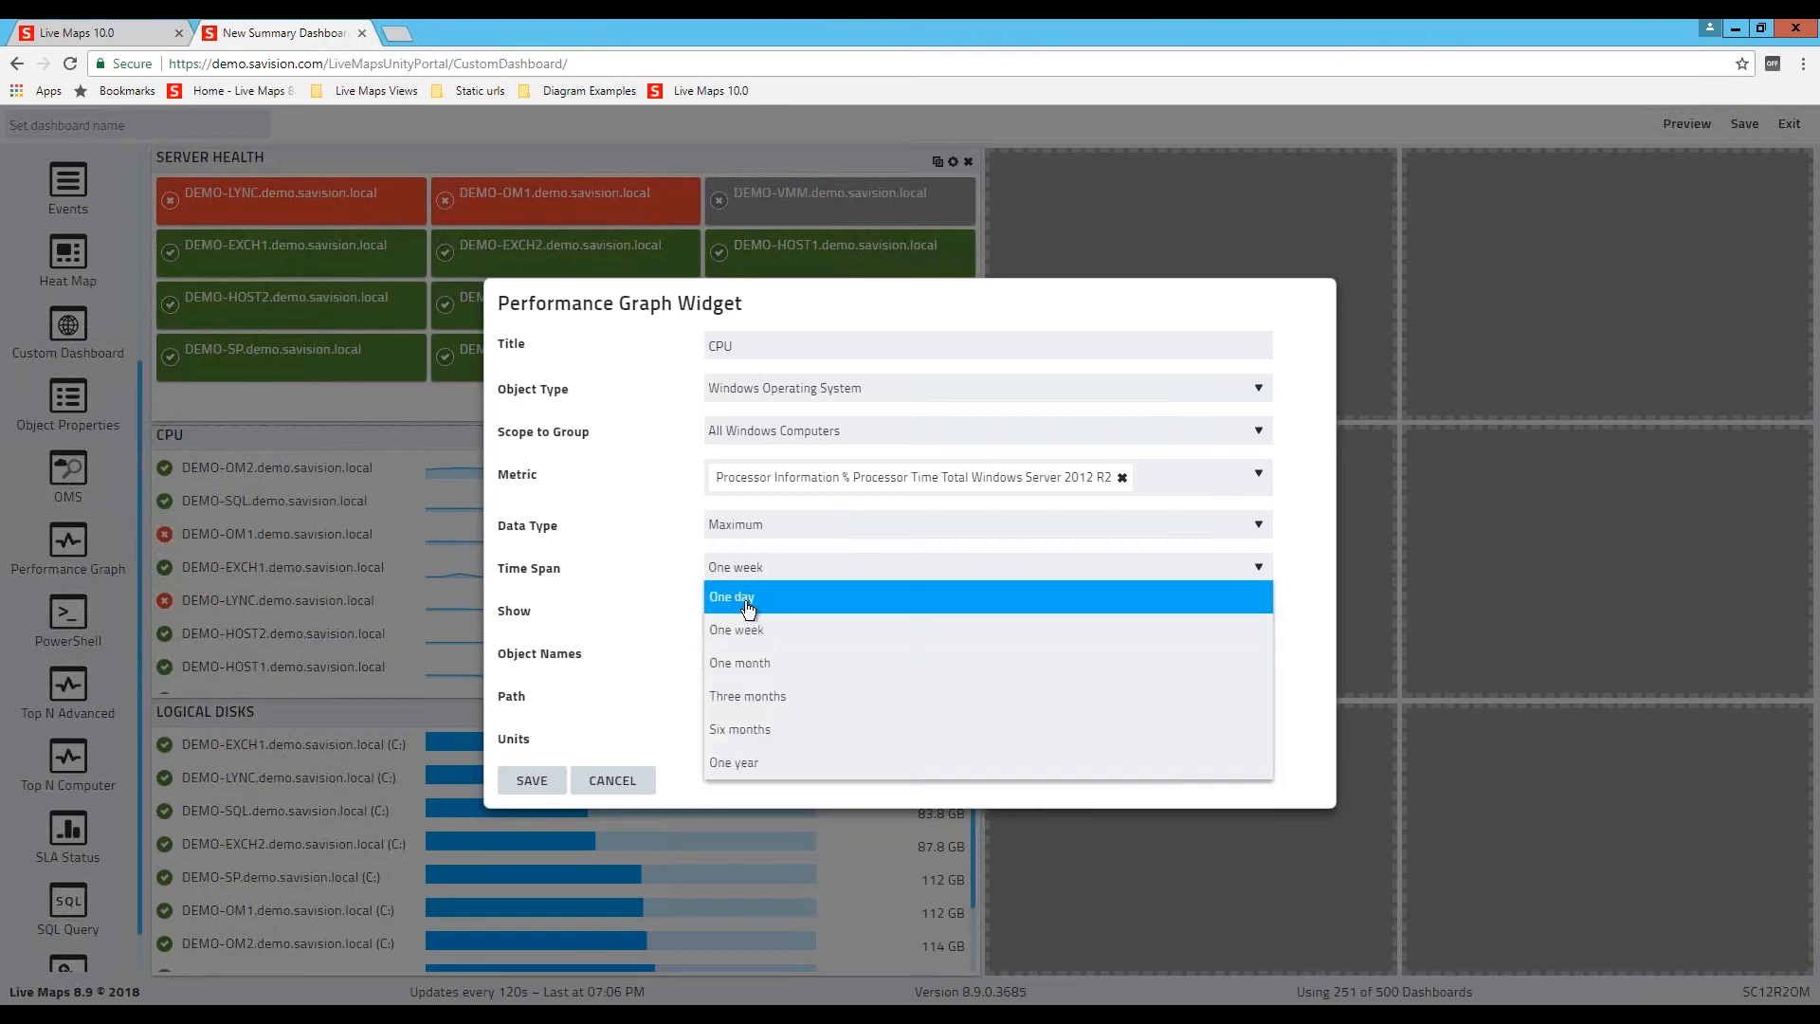
{"action": "left_click", "coordinate": [749, 598]}
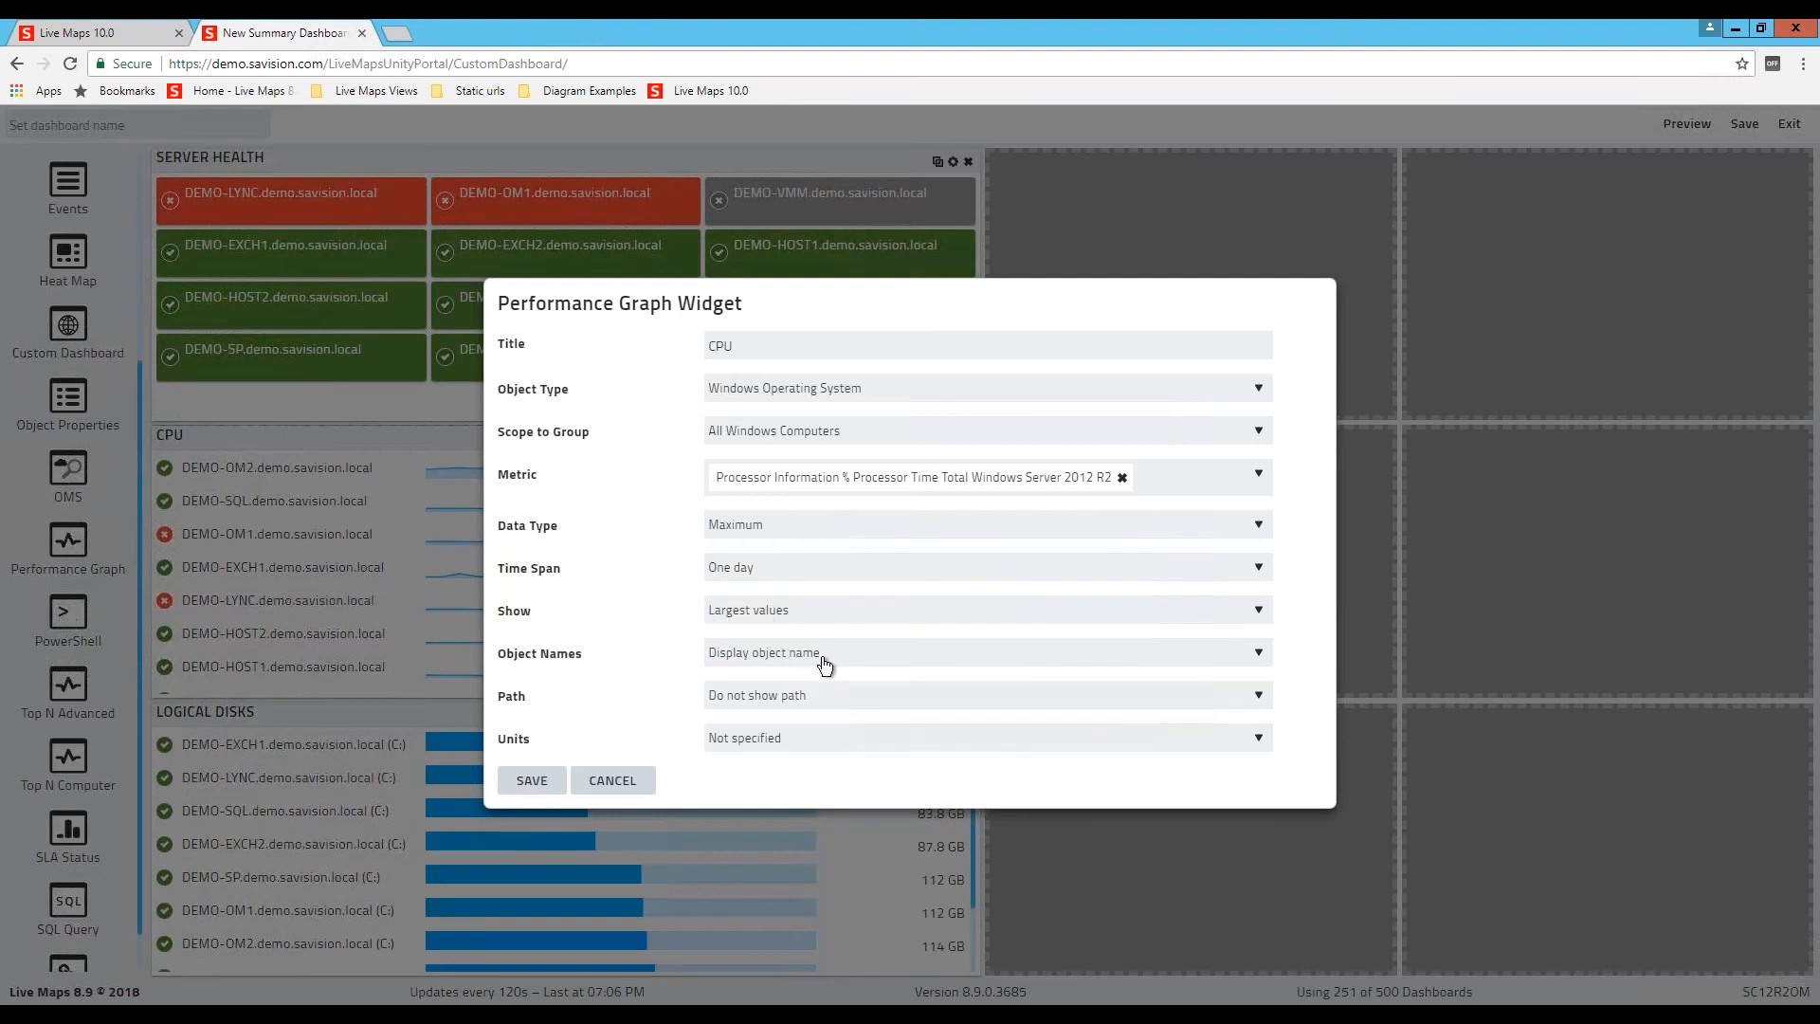
Step: Set the CPU graph to hide object names and show the first entity in the path
{"action": "left_click", "coordinate": [792, 701]}
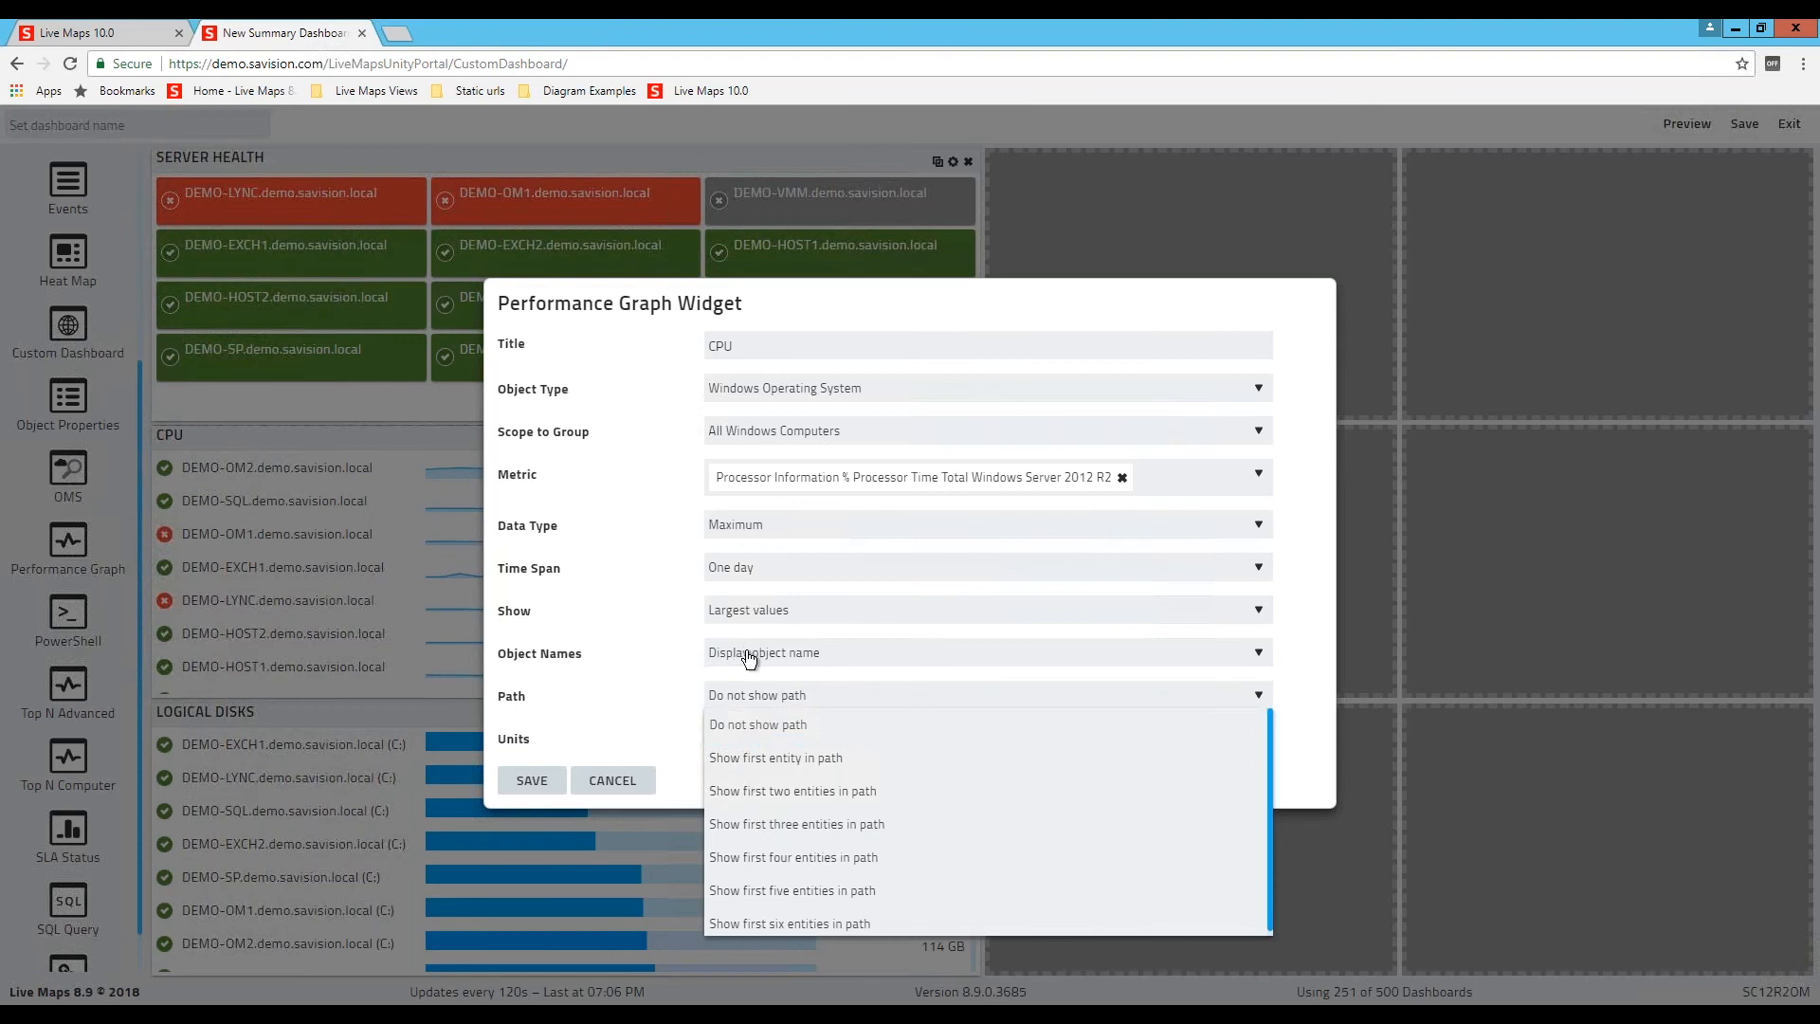
{"action": "left_click", "coordinate": [841, 652]}
{"action": "left_click", "coordinate": [789, 716]}
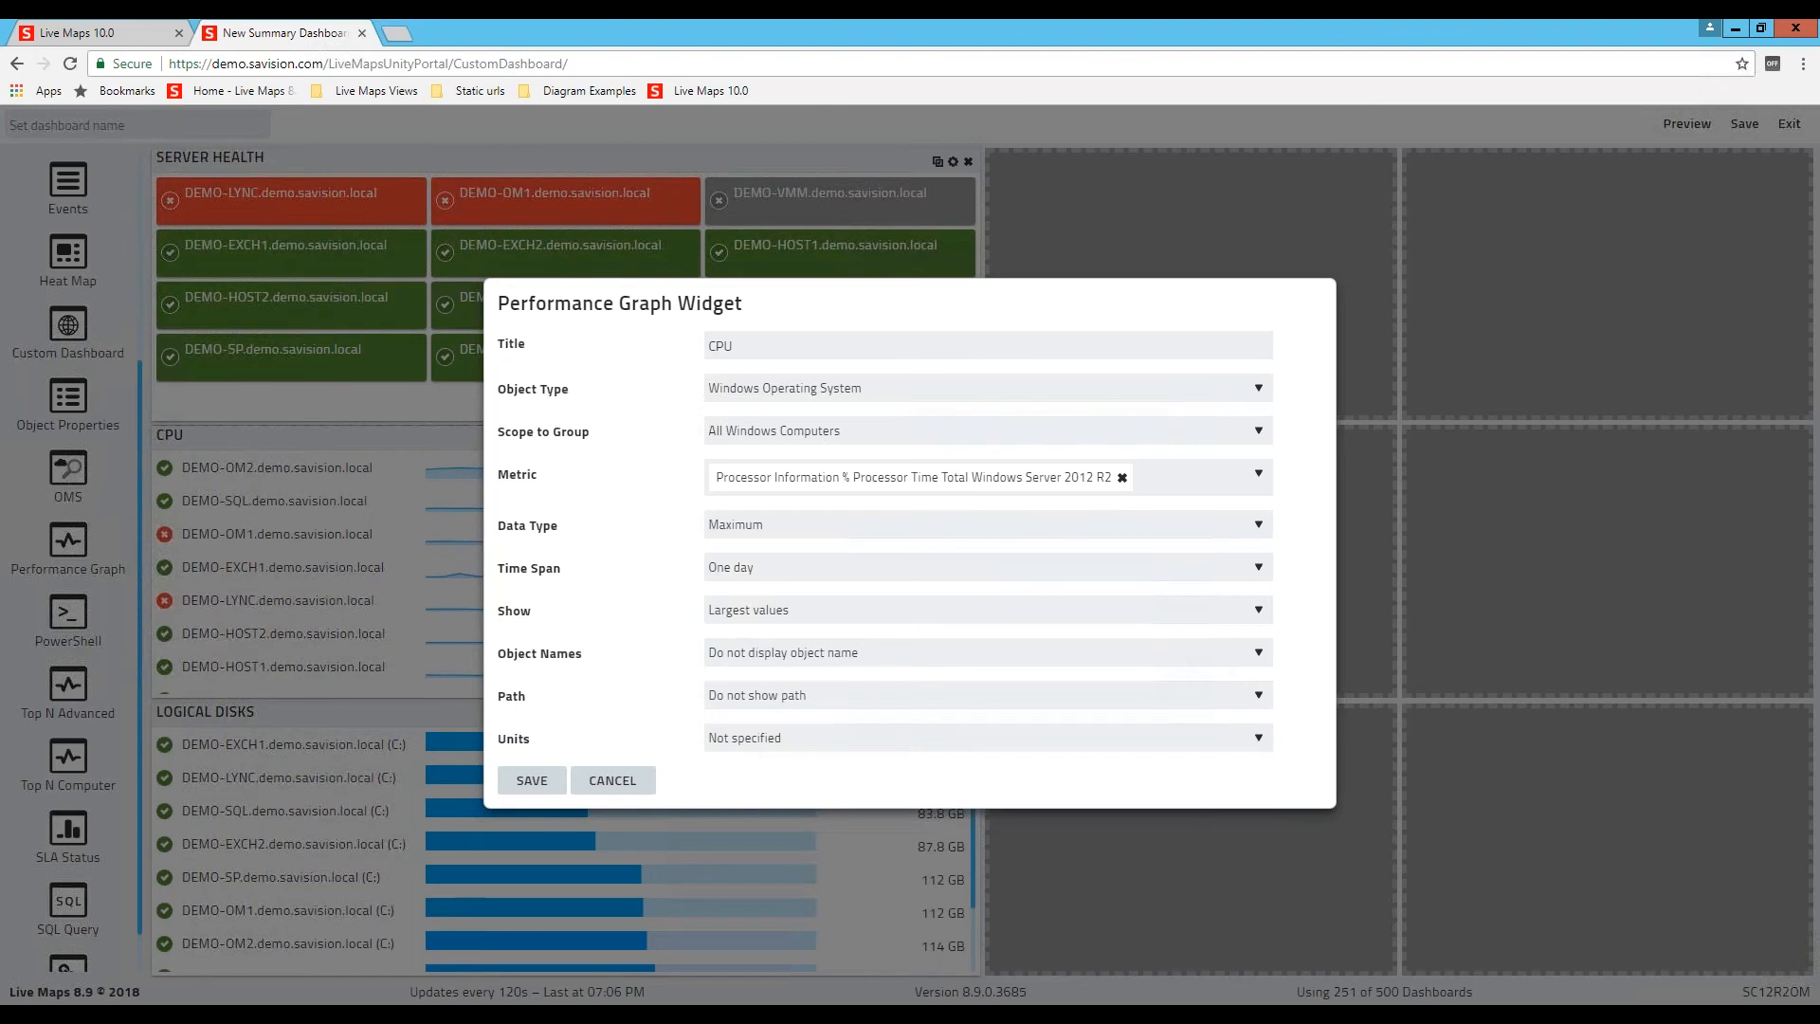
{"action": "left_click", "coordinate": [764, 698]}
{"action": "left_click", "coordinate": [744, 756]}
Step: Set the CPU graph's units to % and save the widget
{"action": "left_click", "coordinate": [759, 737]}
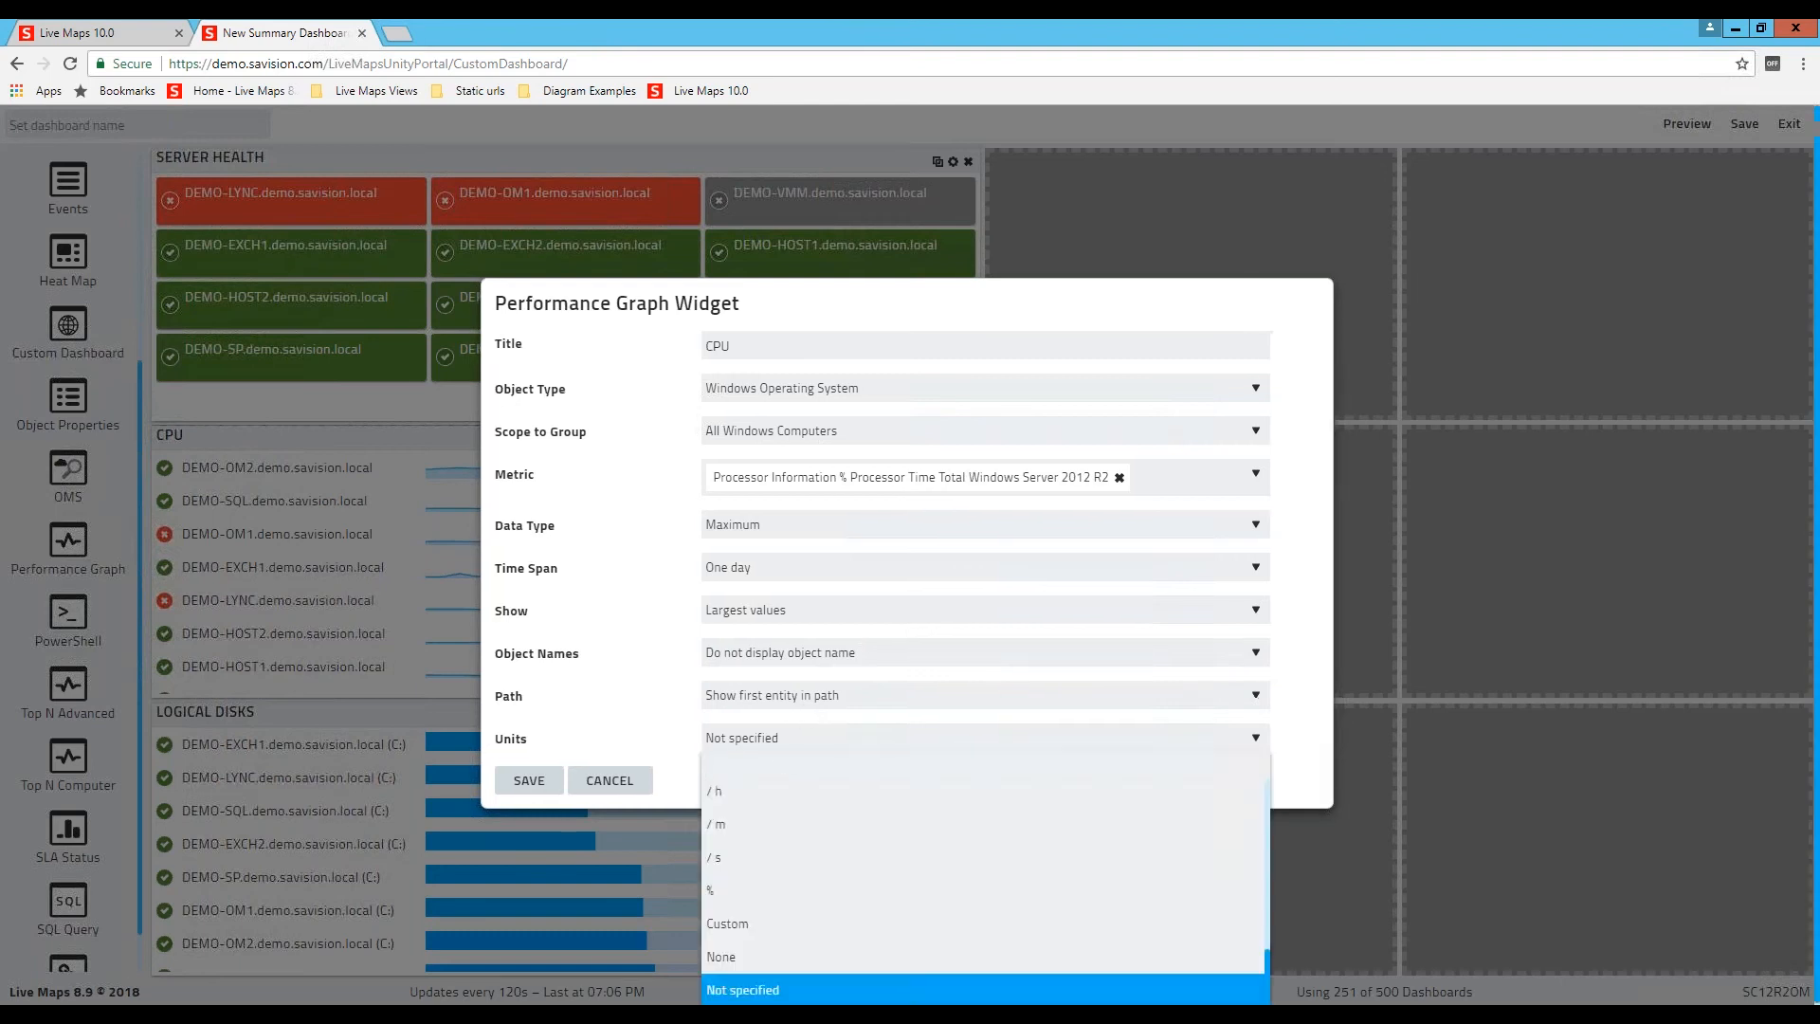
{"action": "left_click", "coordinate": [714, 894]}
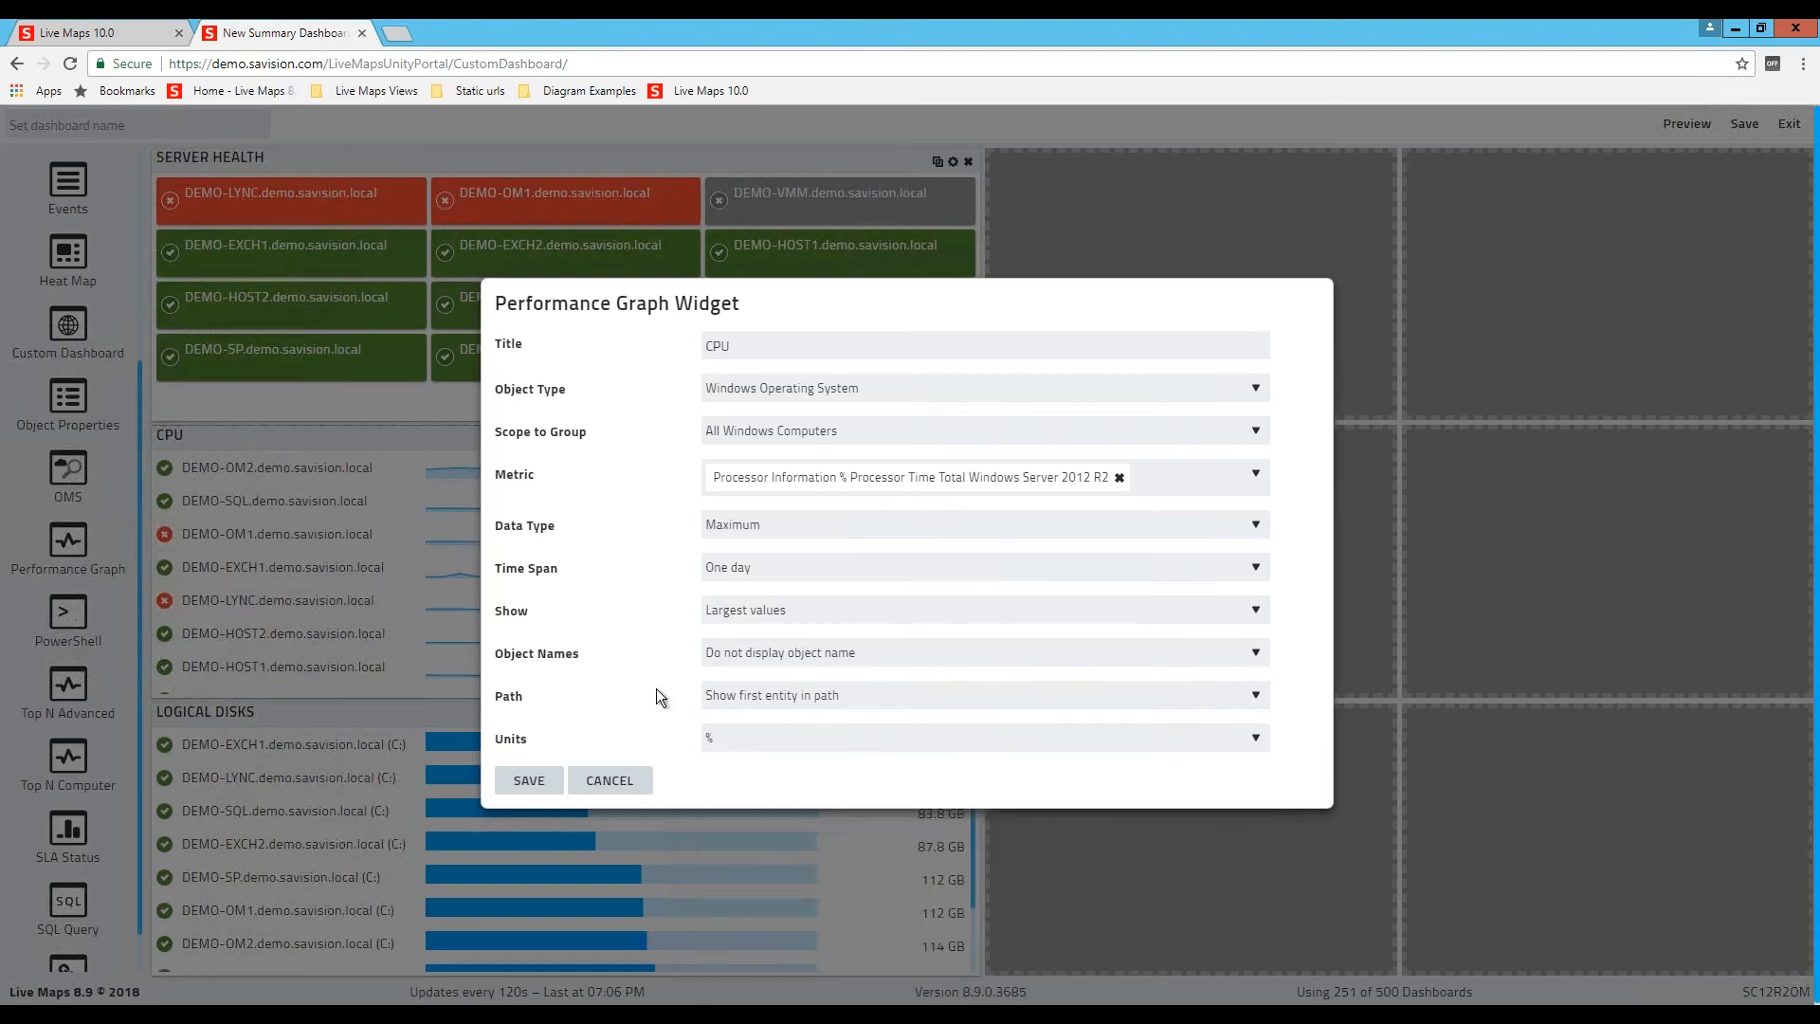
{"action": "left_click", "coordinate": [528, 780]}
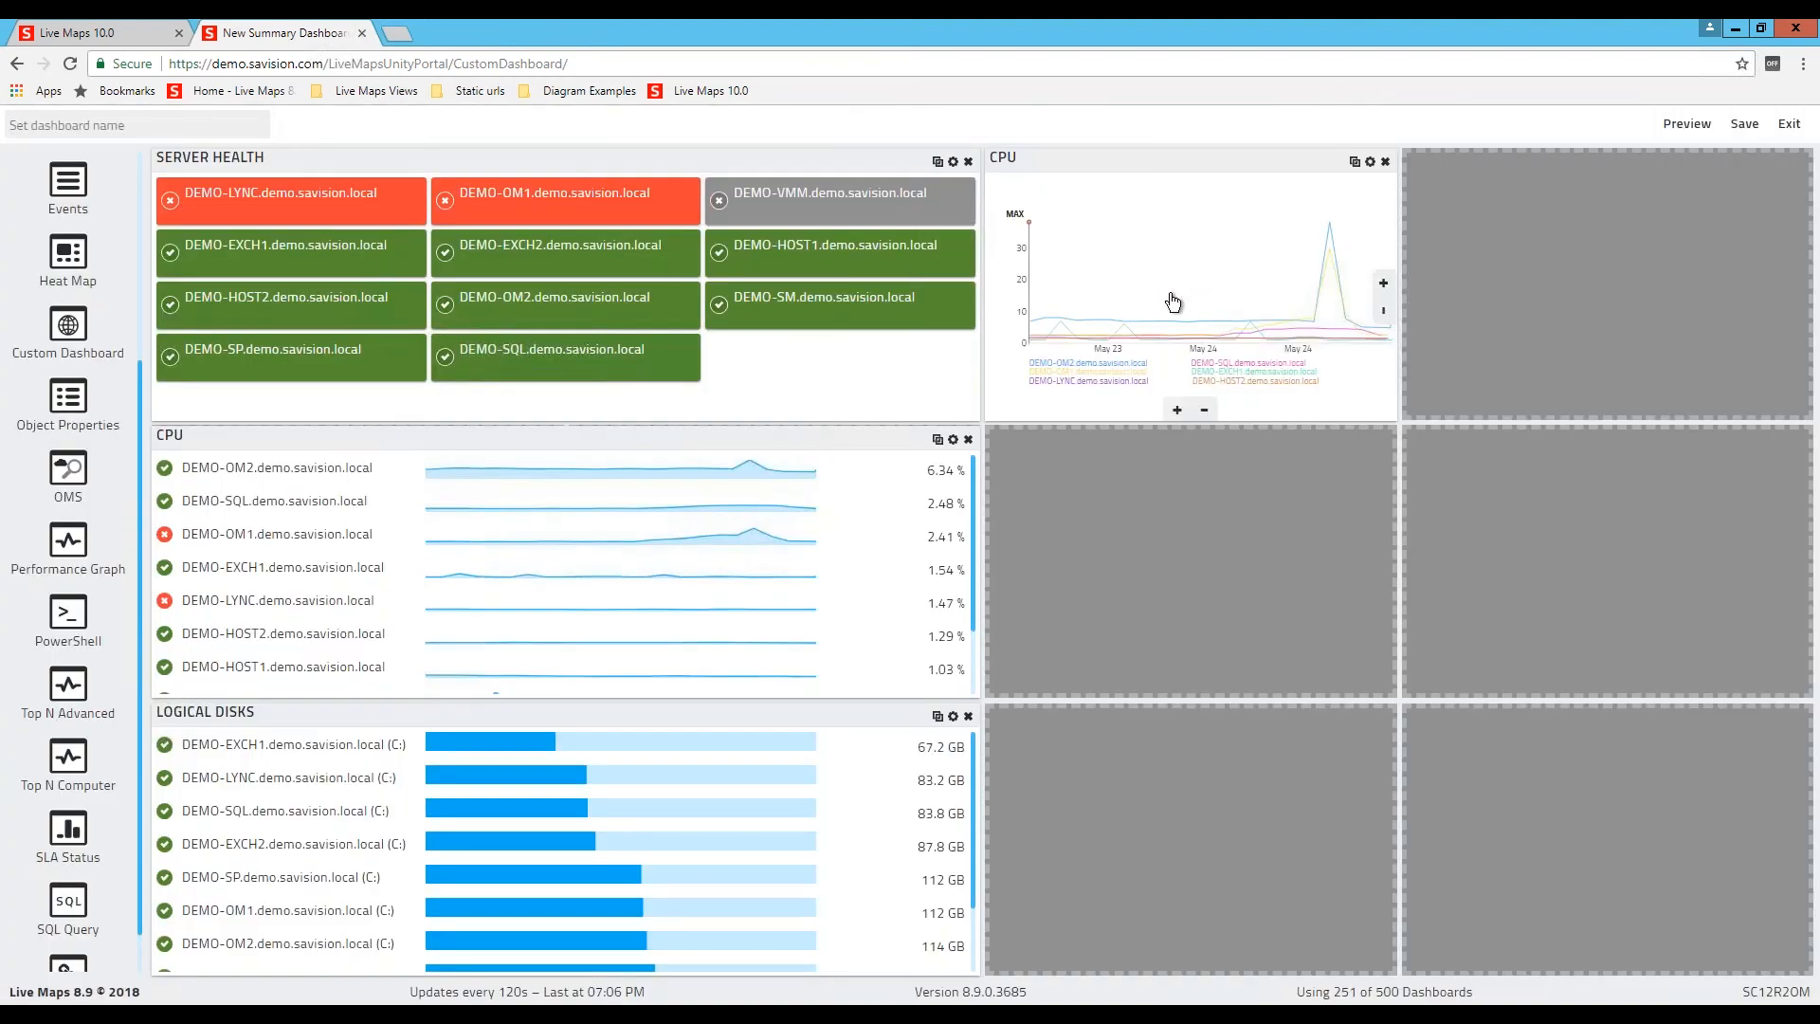
Step: Enlarge the CPU graph to two columns wide and two rows high
{"action": "left_click", "coordinate": [1383, 285]}
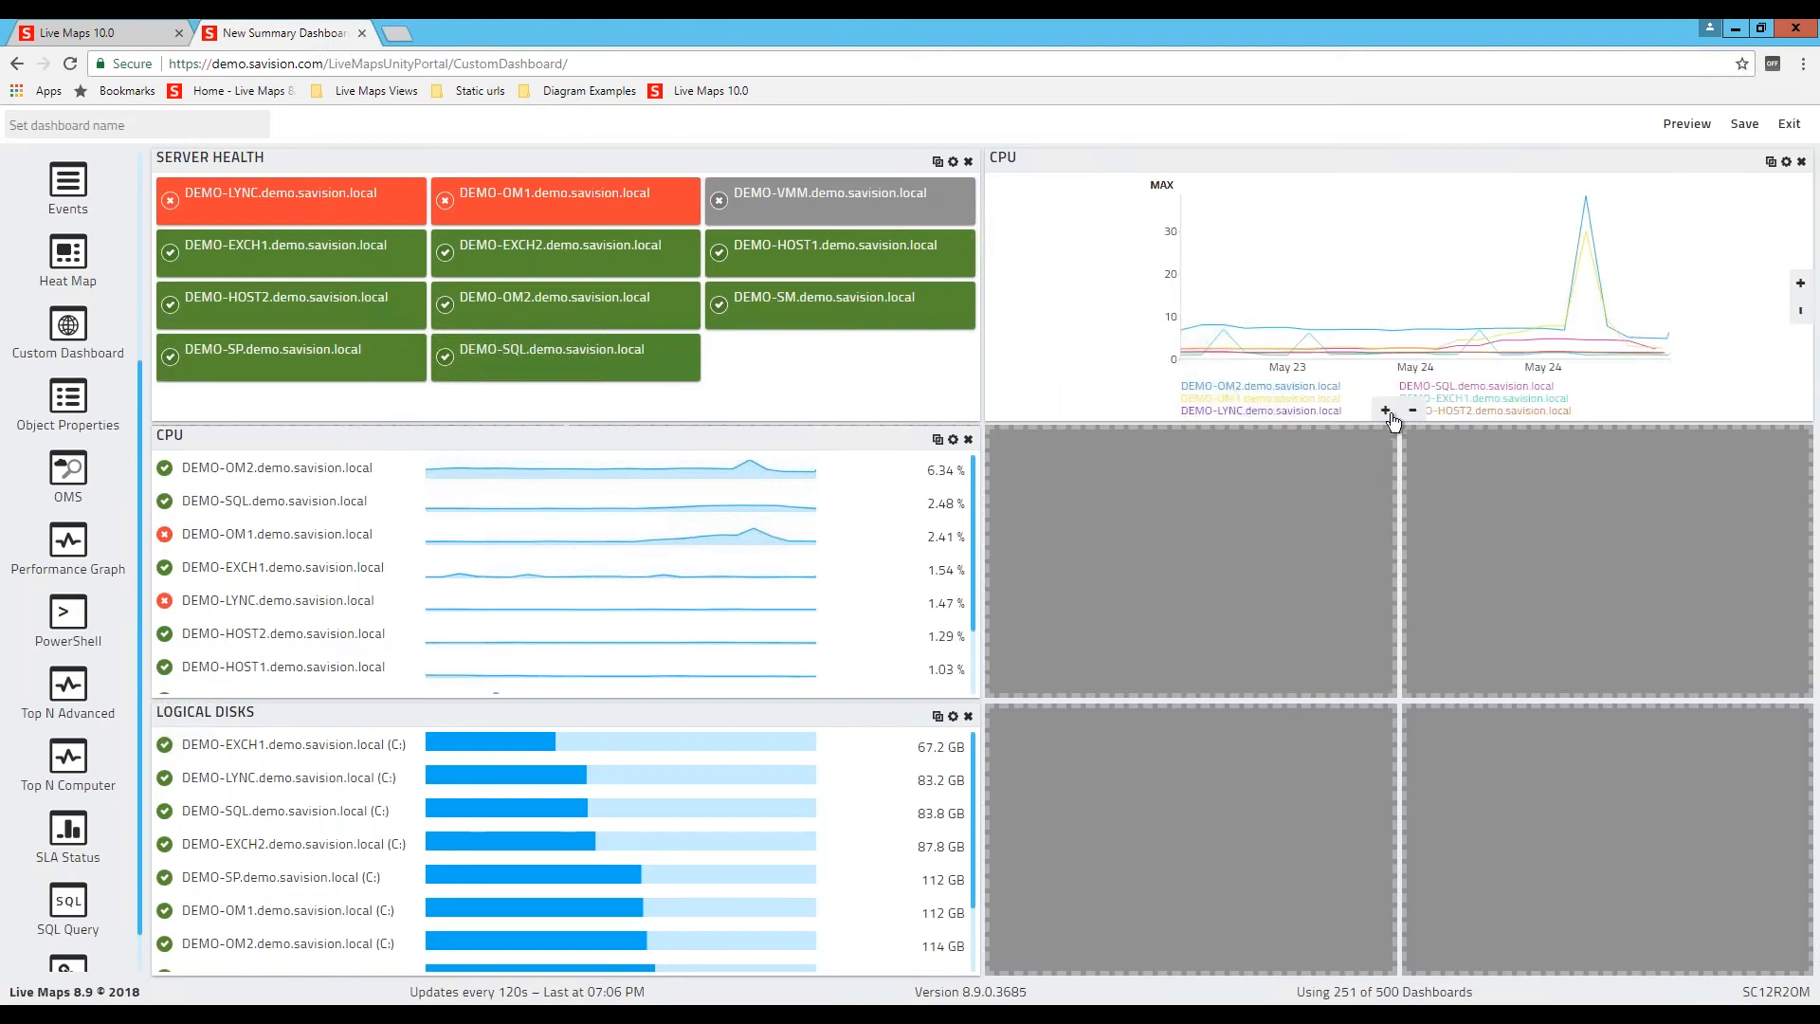
{"action": "left_click", "coordinate": [1386, 410]}
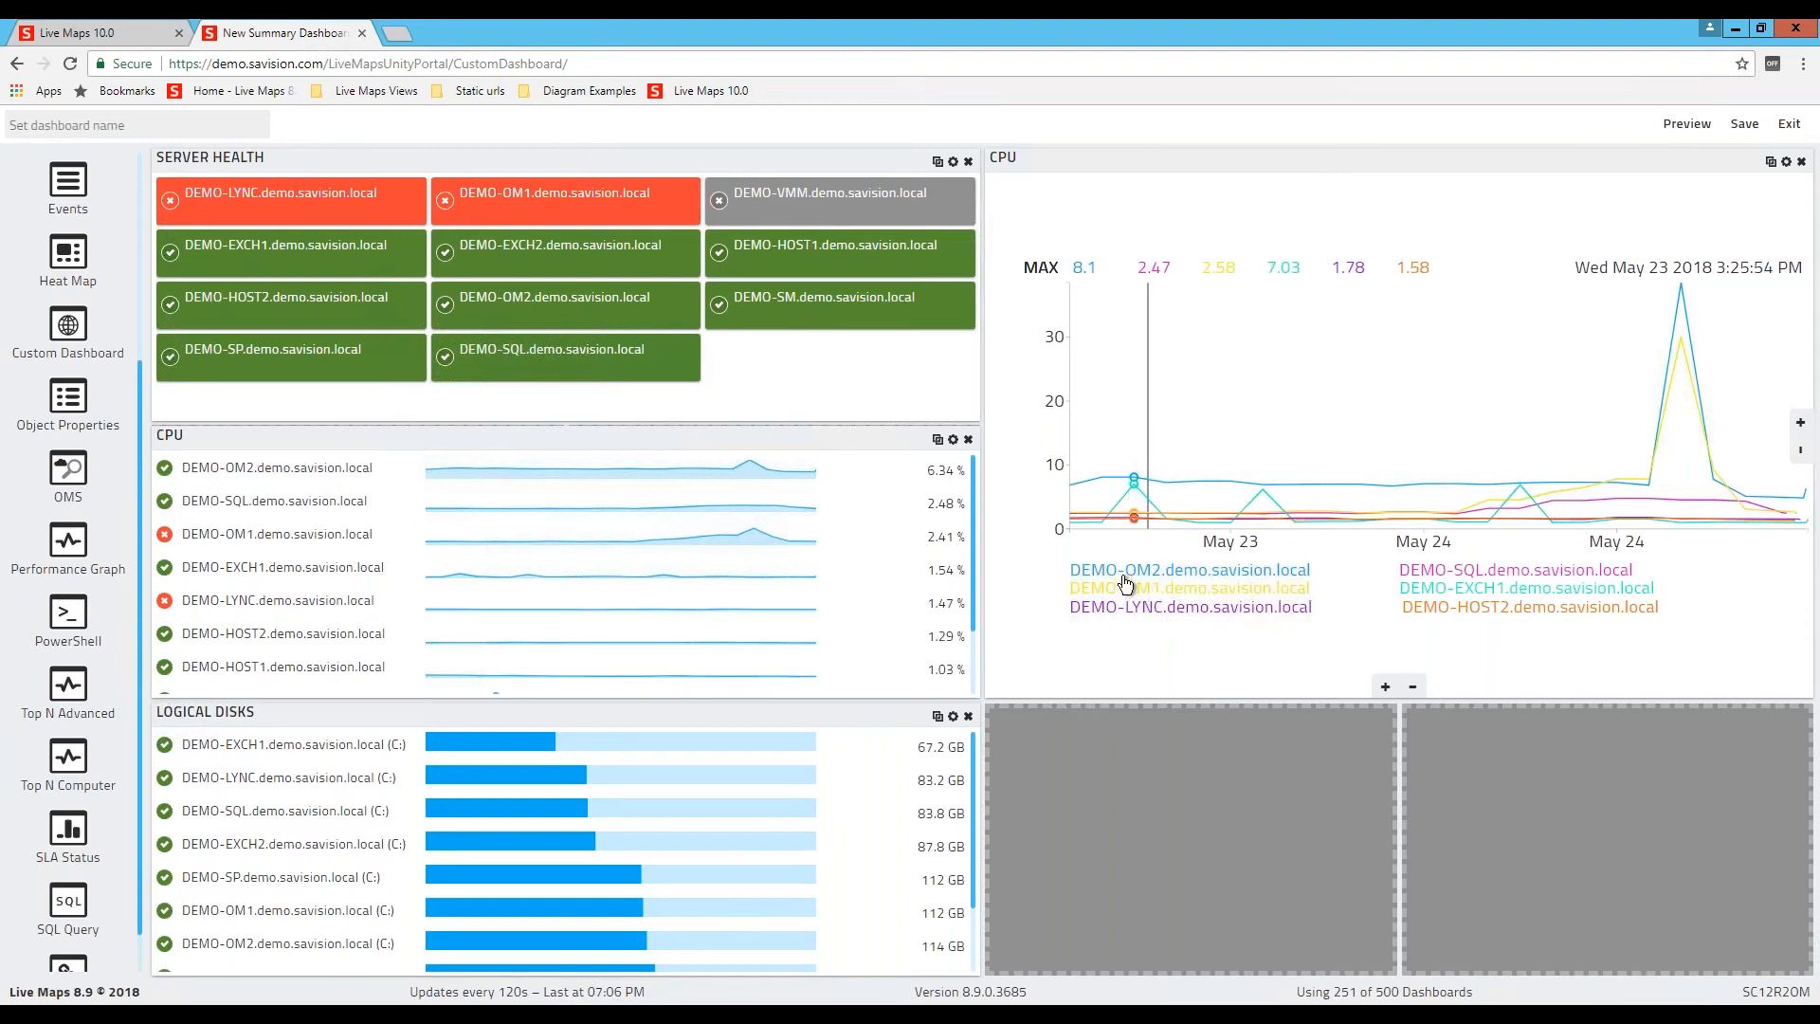
Step: Add an Alert Summary widget in the empty cell below the CPU graph, titled "Alert Summary"
{"action": "left_click", "coordinate": [68, 615]}
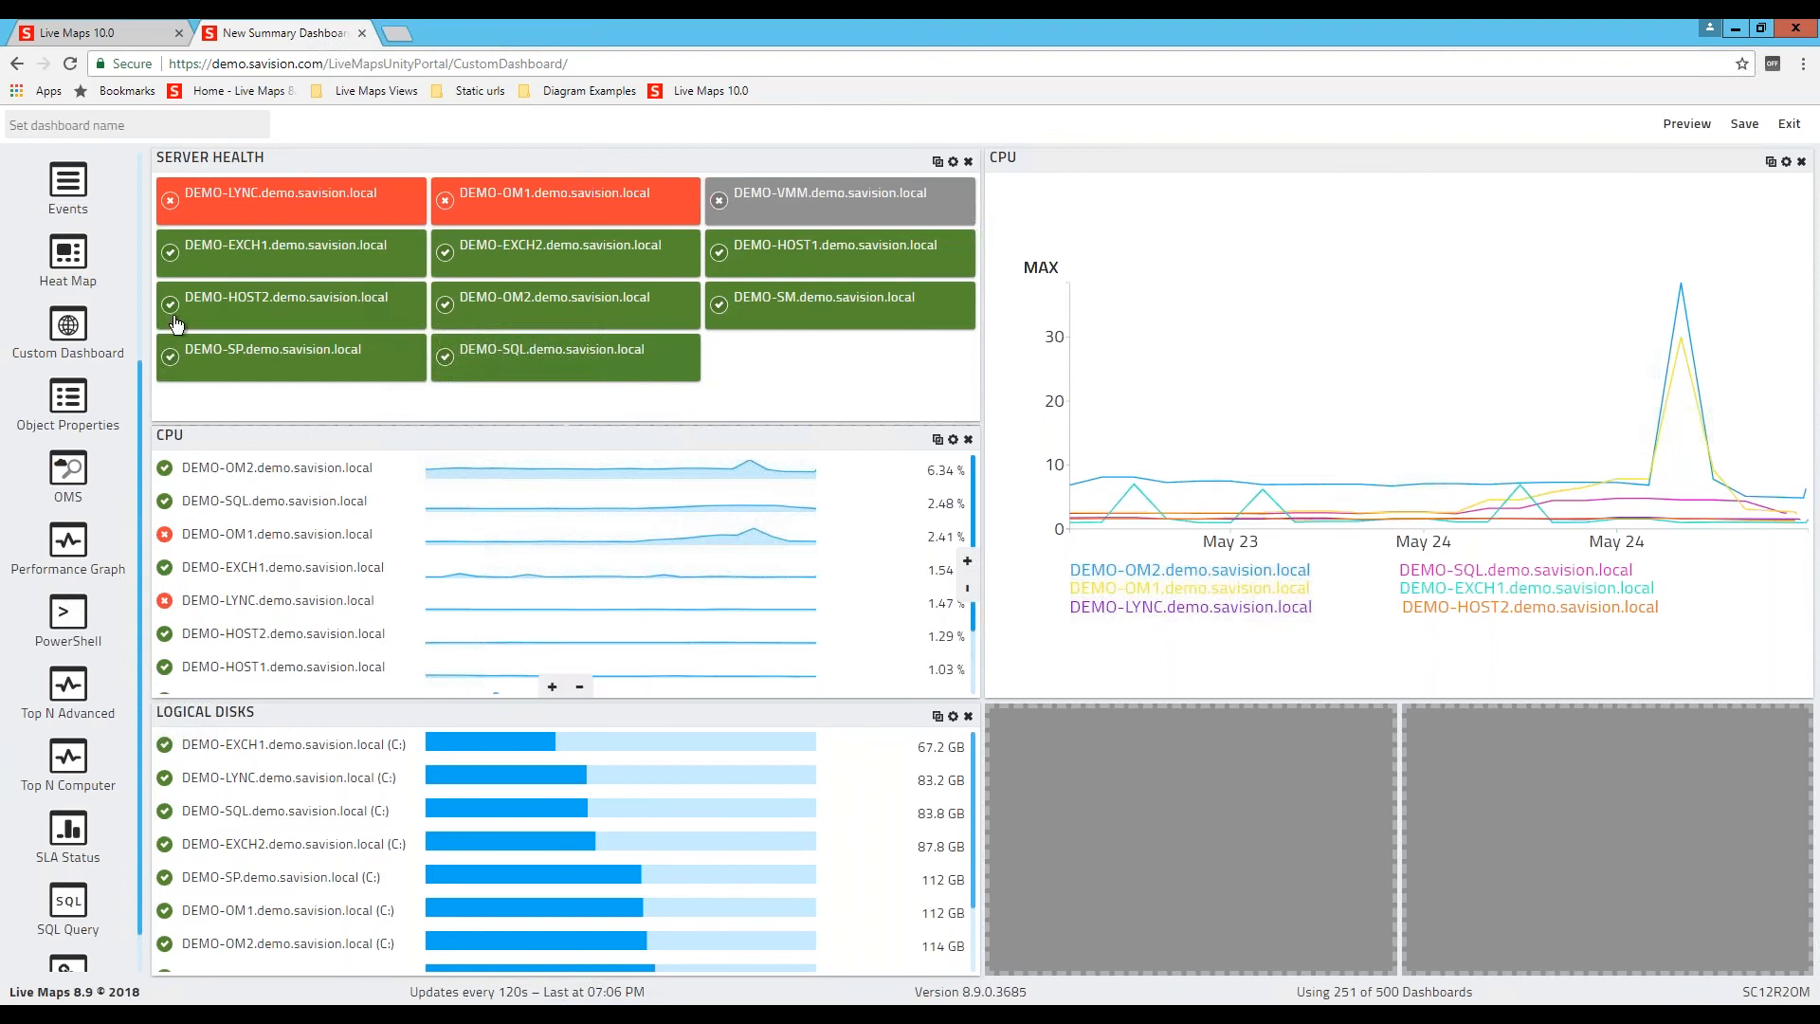
{"action": "scroll", "coordinate": [112, 294], "scroll_direction": "up", "scroll_amount": 2}
{"action": "scroll", "coordinate": [57, 296], "scroll_direction": "up", "scroll_amount": 1}
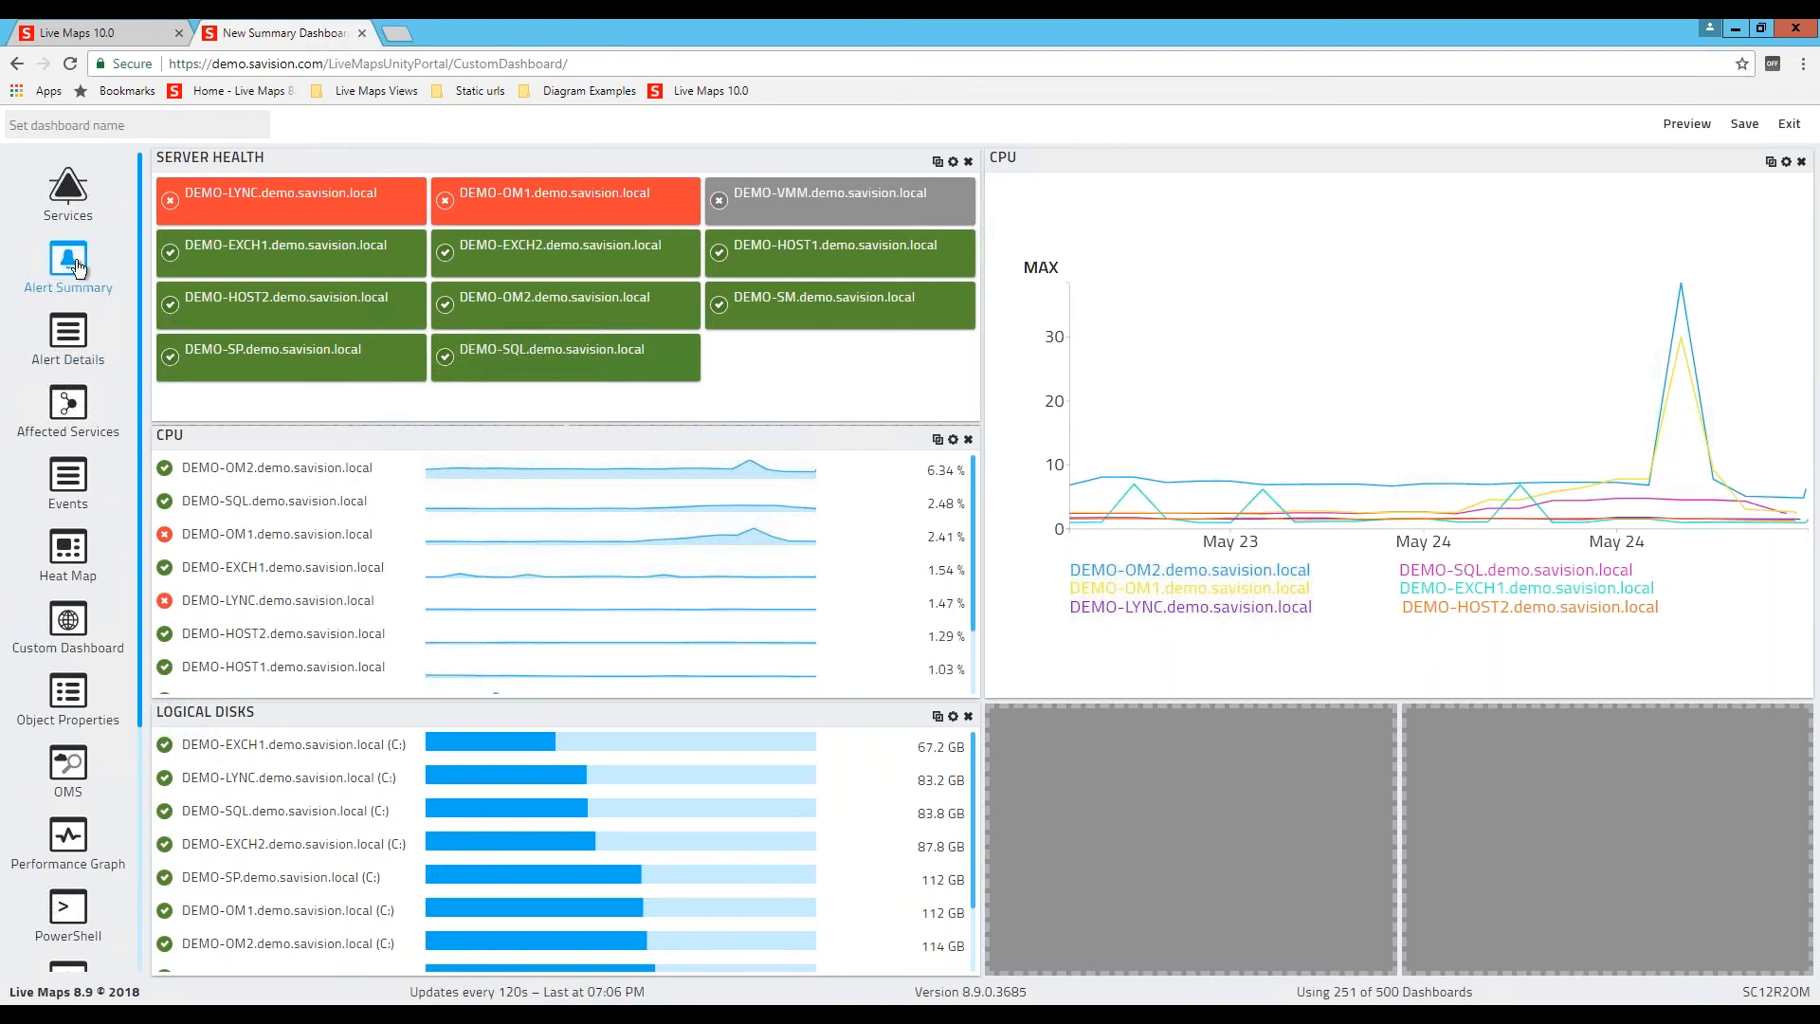
{"action": "left_click", "coordinate": [288, 355]}
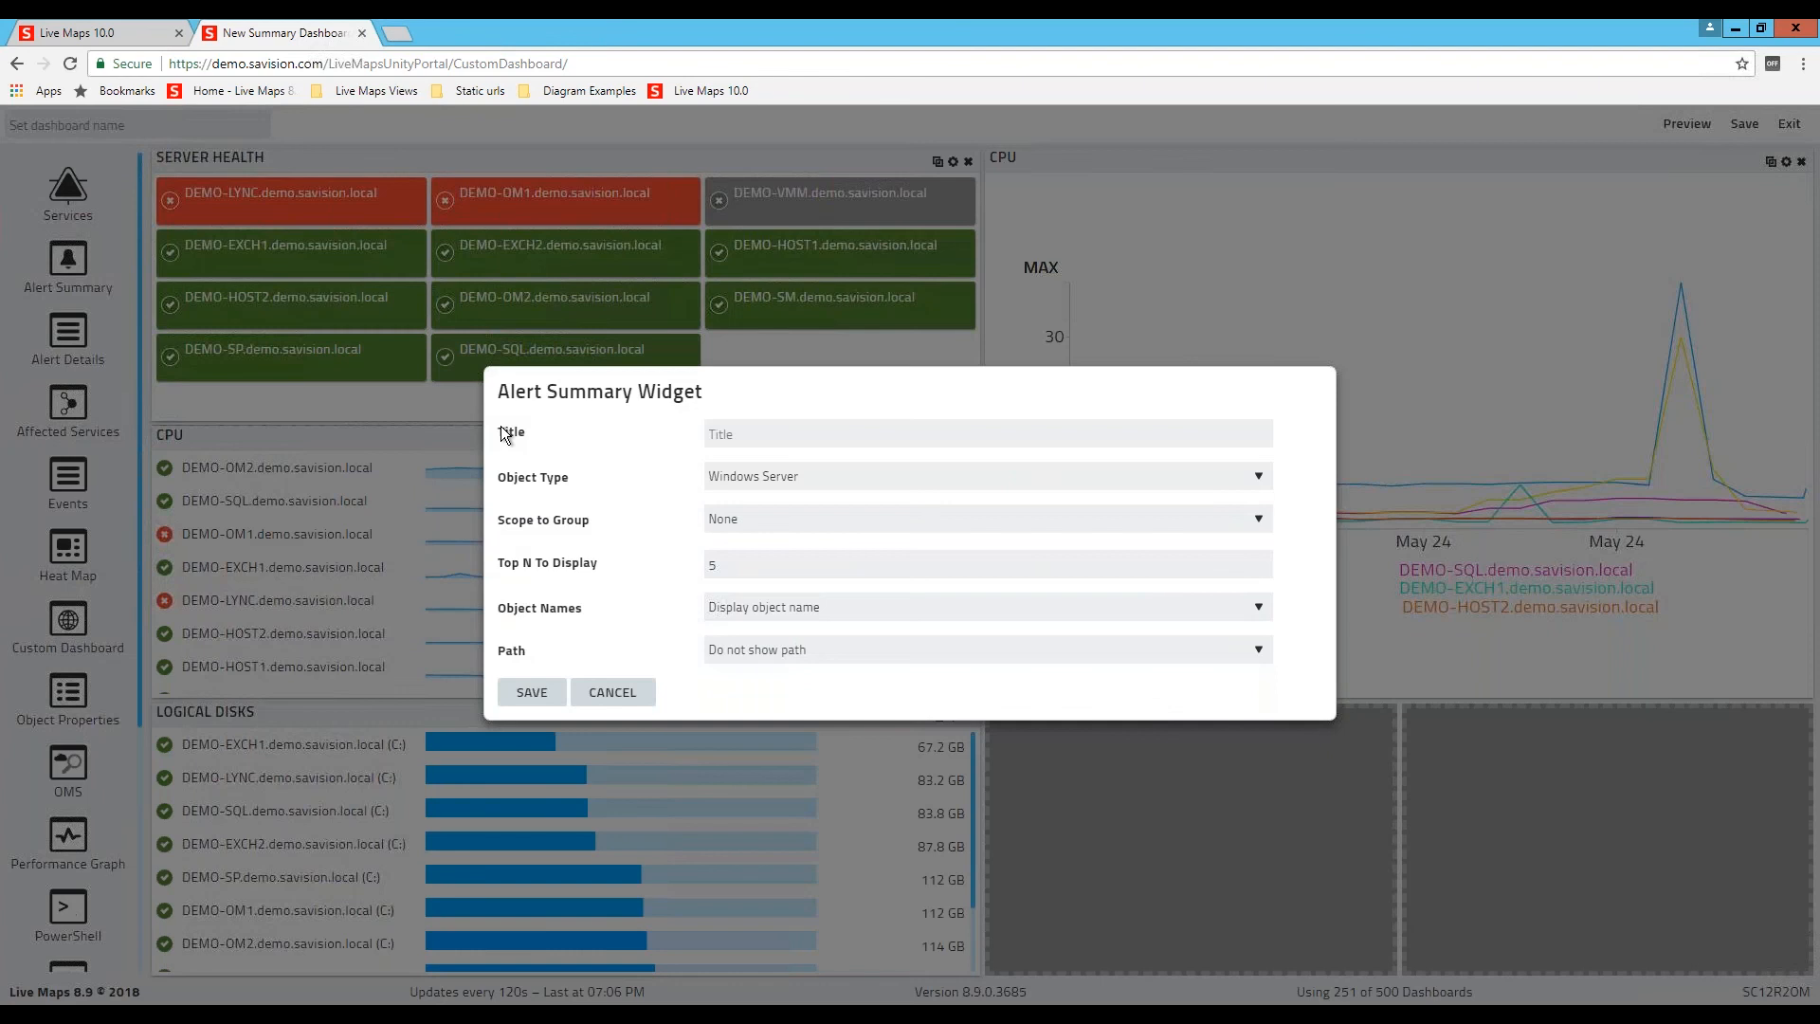
{"action": "left_click", "coordinate": [736, 433]}
{"action": "type", "text": "Alert Summary"}
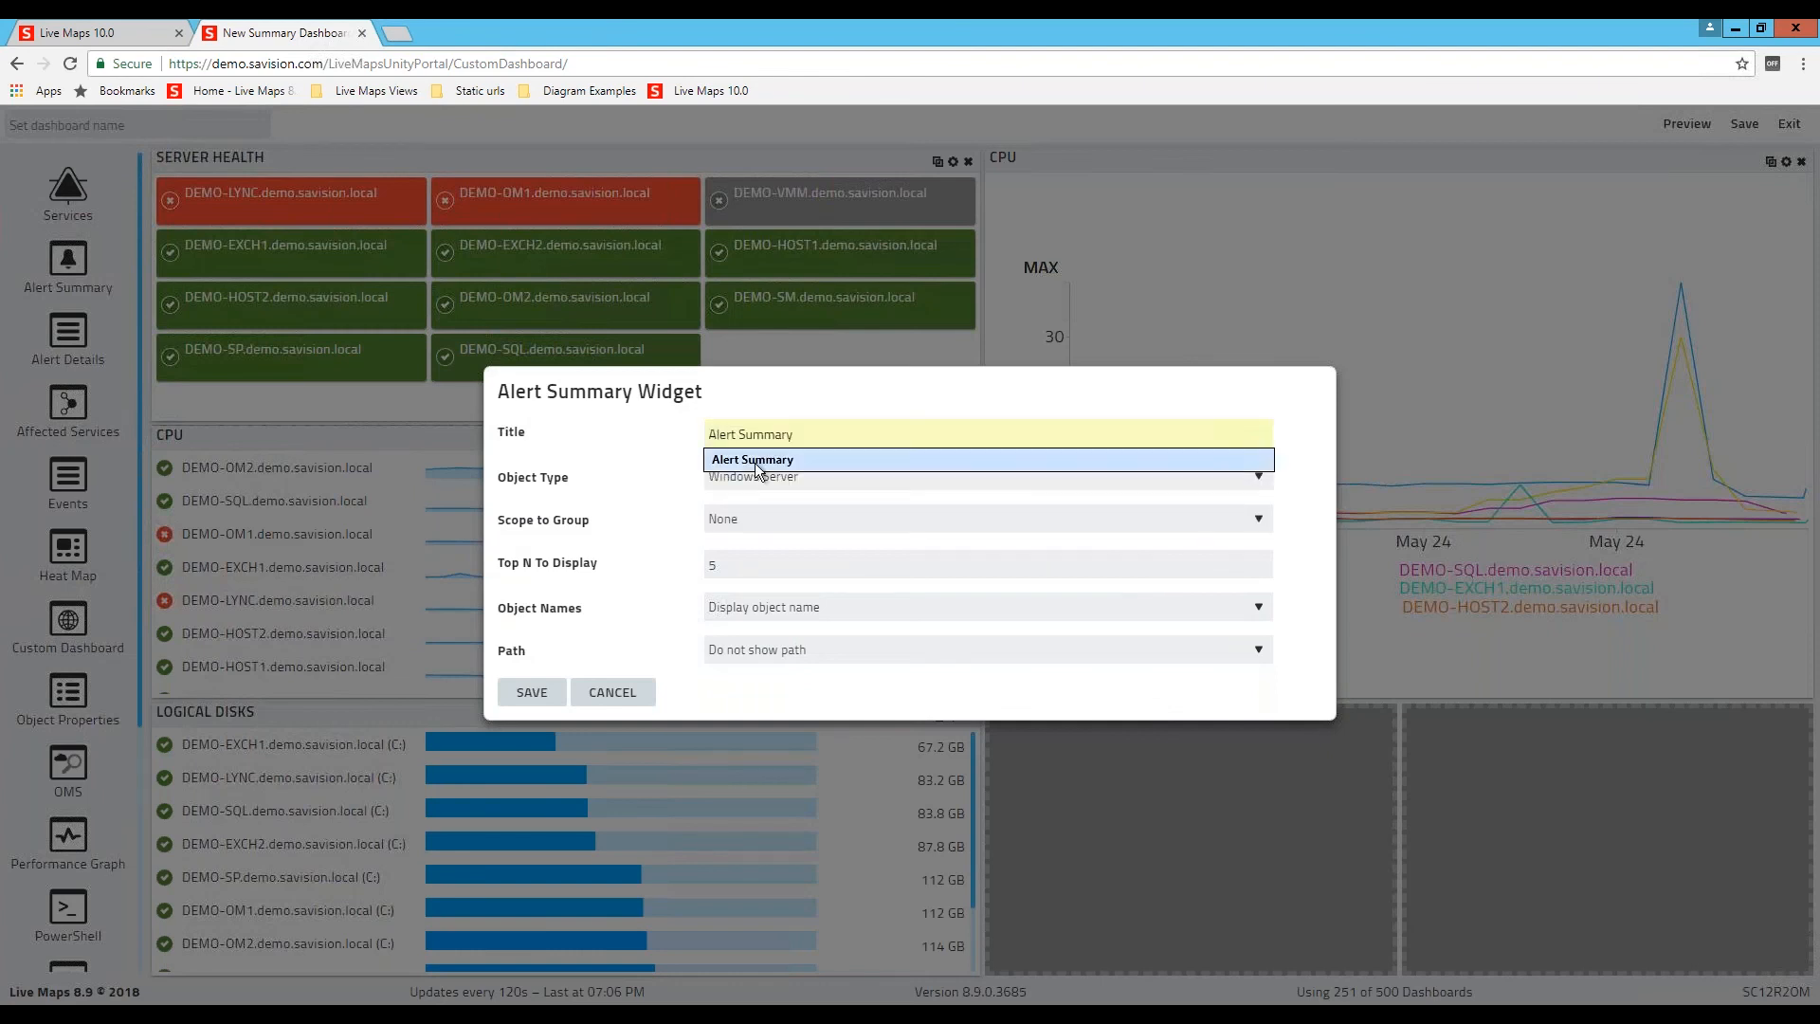
{"action": "left_click", "coordinate": [754, 459]}
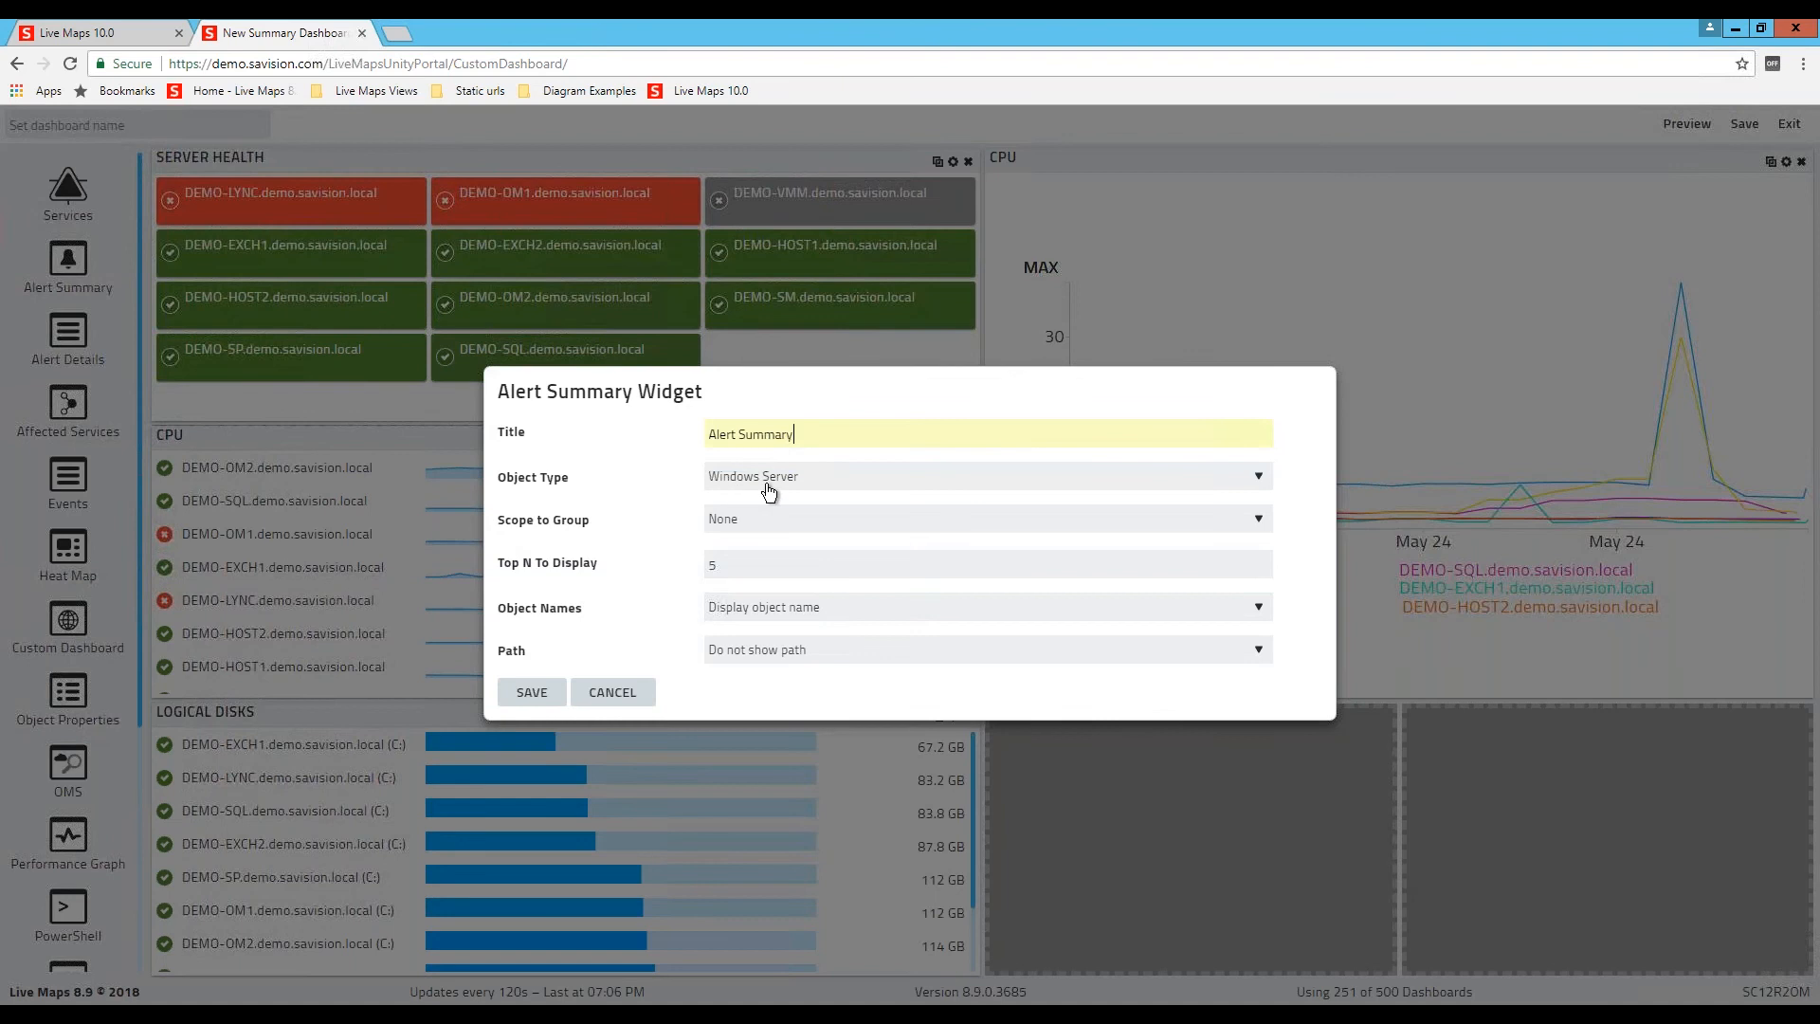
Step: Scope the Alert Summary widget to All Windows Computers, display the top 10 and save it
{"action": "left_click", "coordinate": [763, 523]}
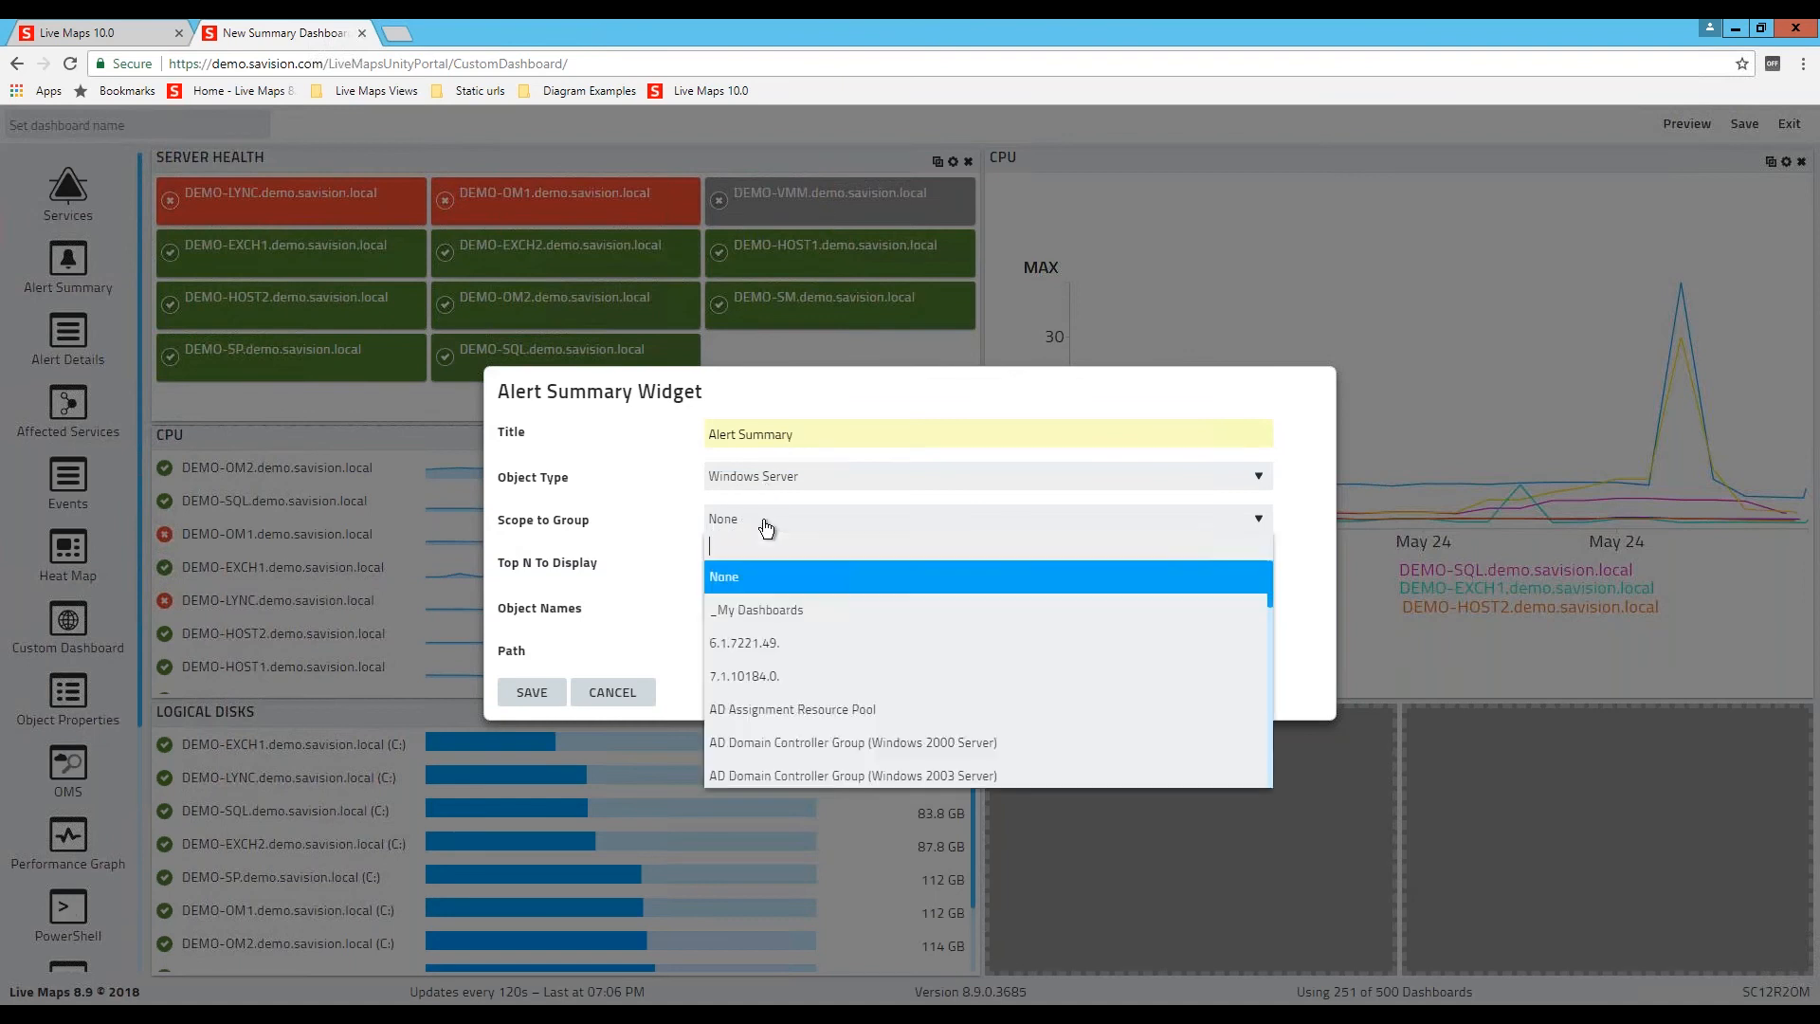
{"action": "type", "text": "All Win"}
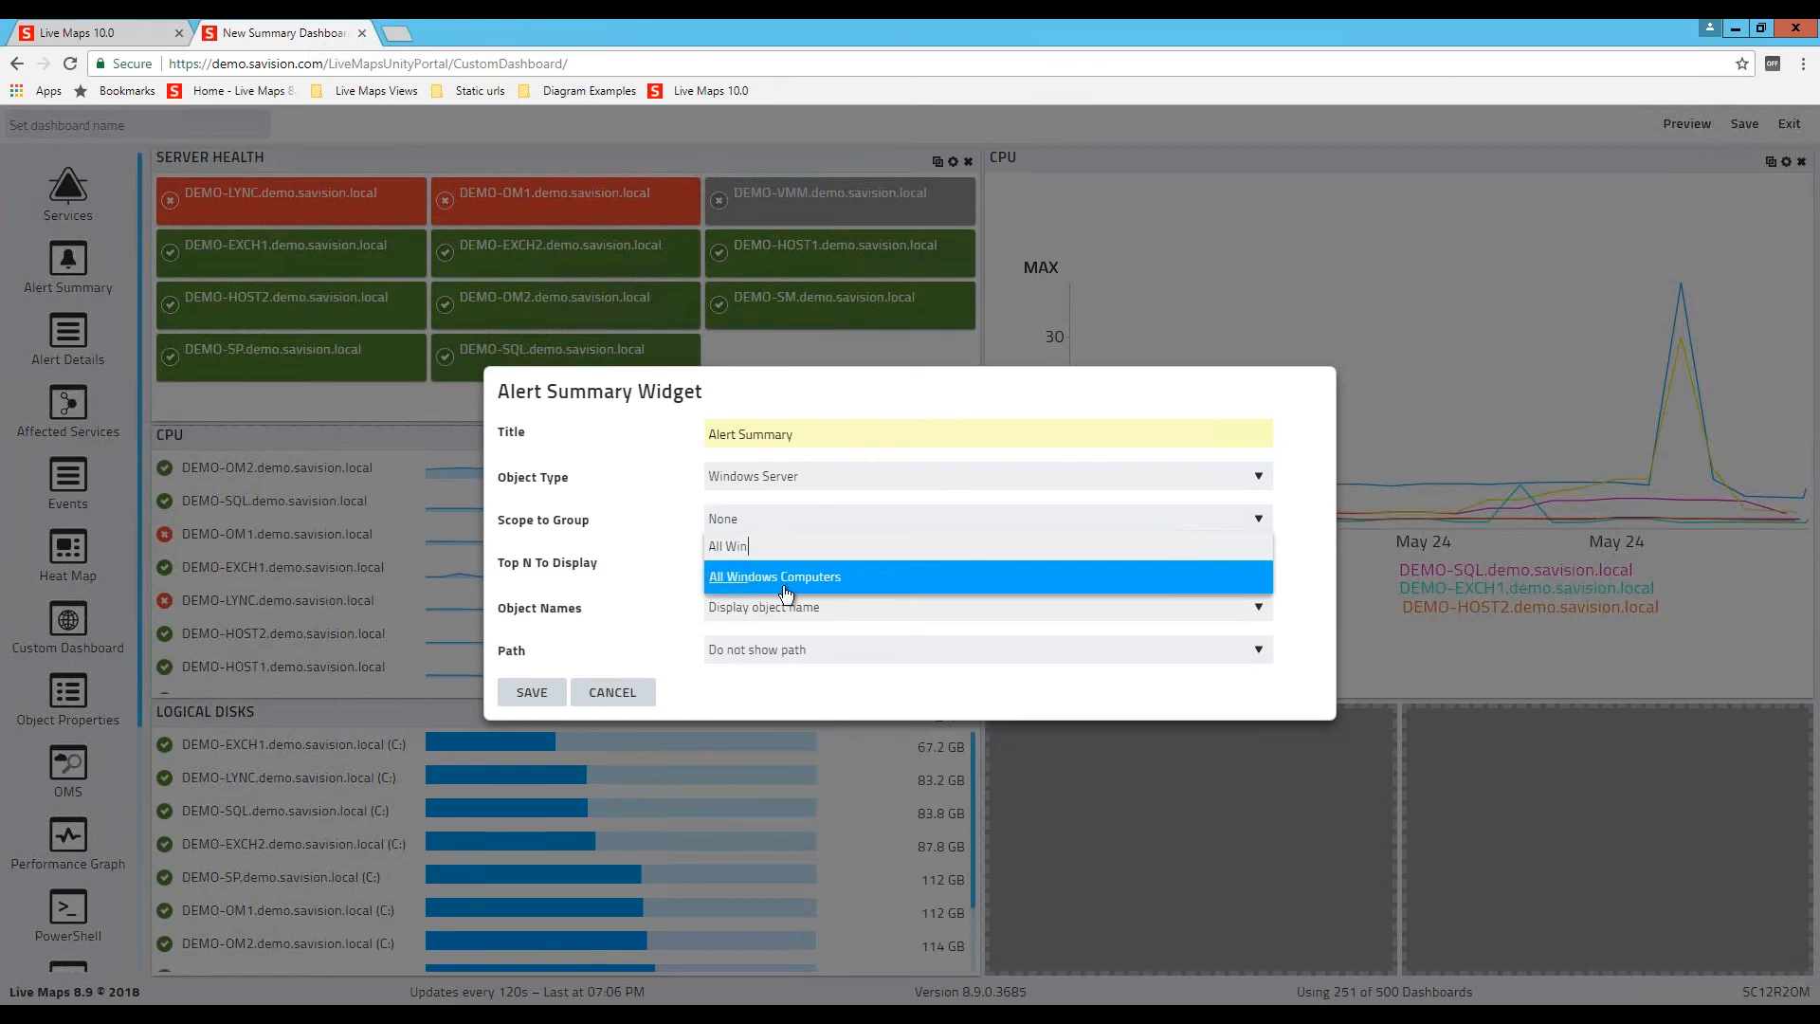
{"action": "left_click", "coordinate": [785, 588]}
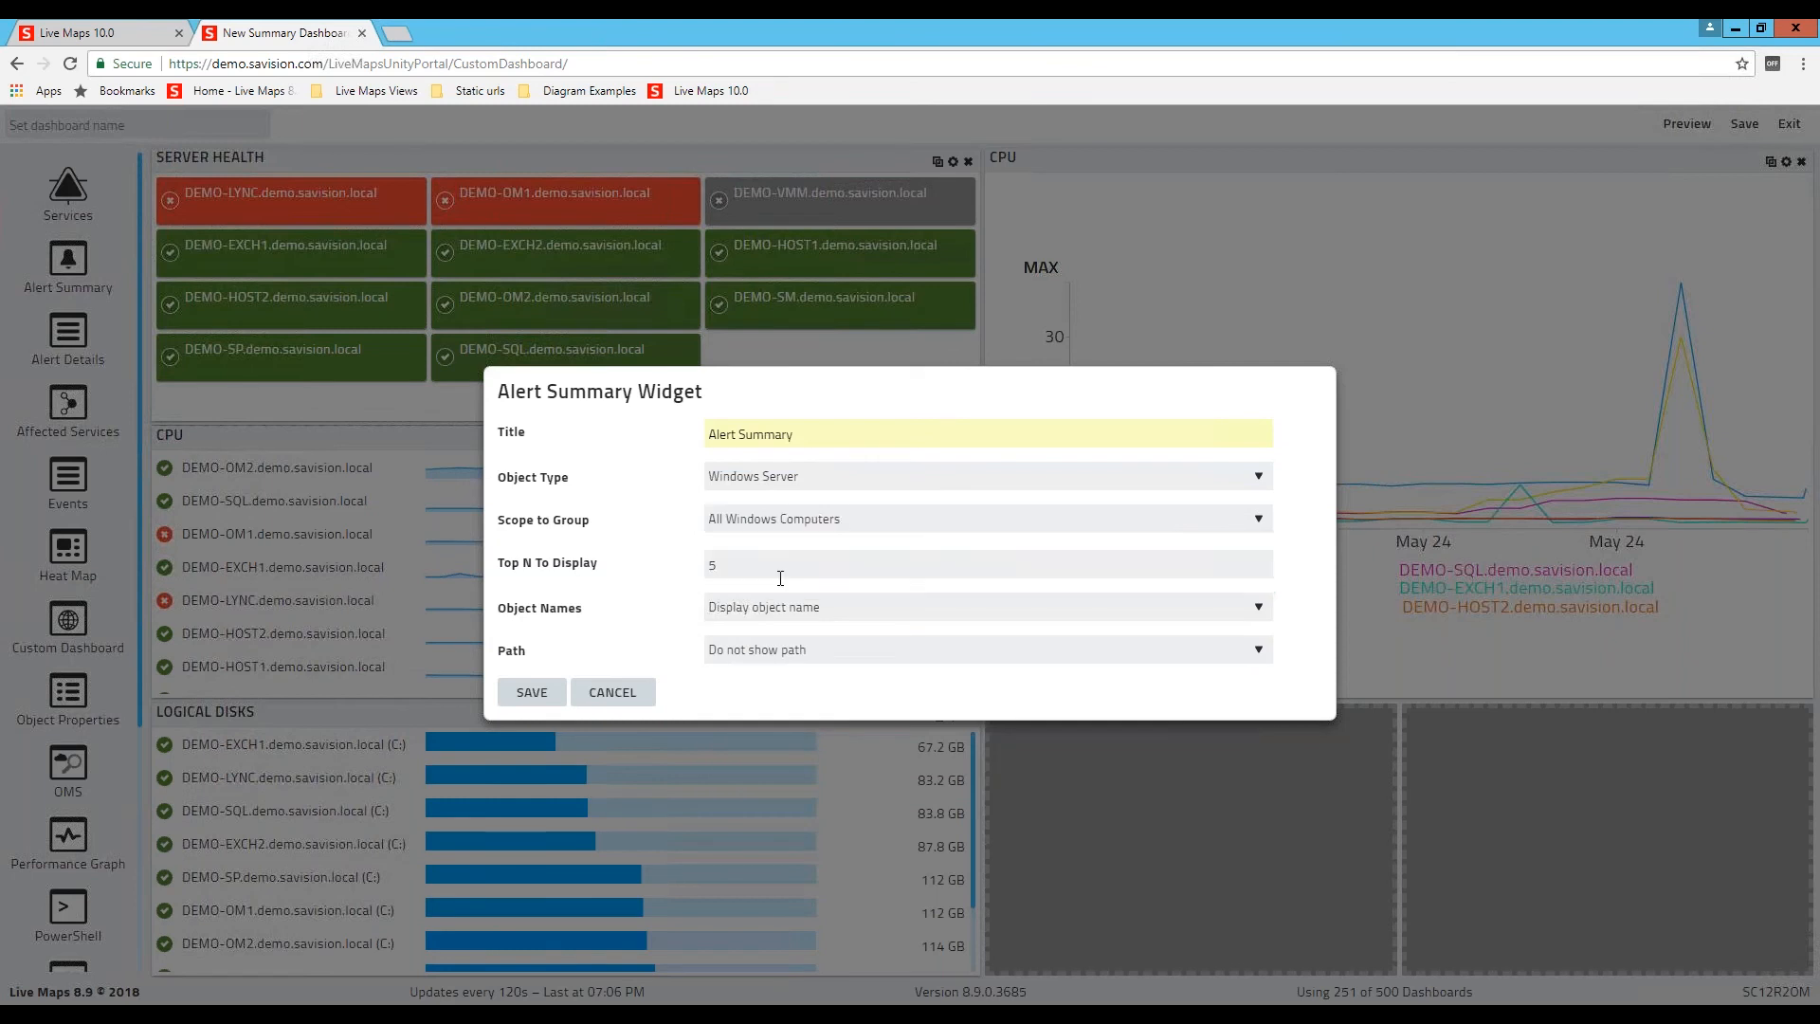
{"action": "left_click_drag", "start_coordinate": [756, 566], "coordinate": [590, 576]}
{"action": "type", "text": "10"}
{"action": "left_click", "coordinate": [532, 692]}
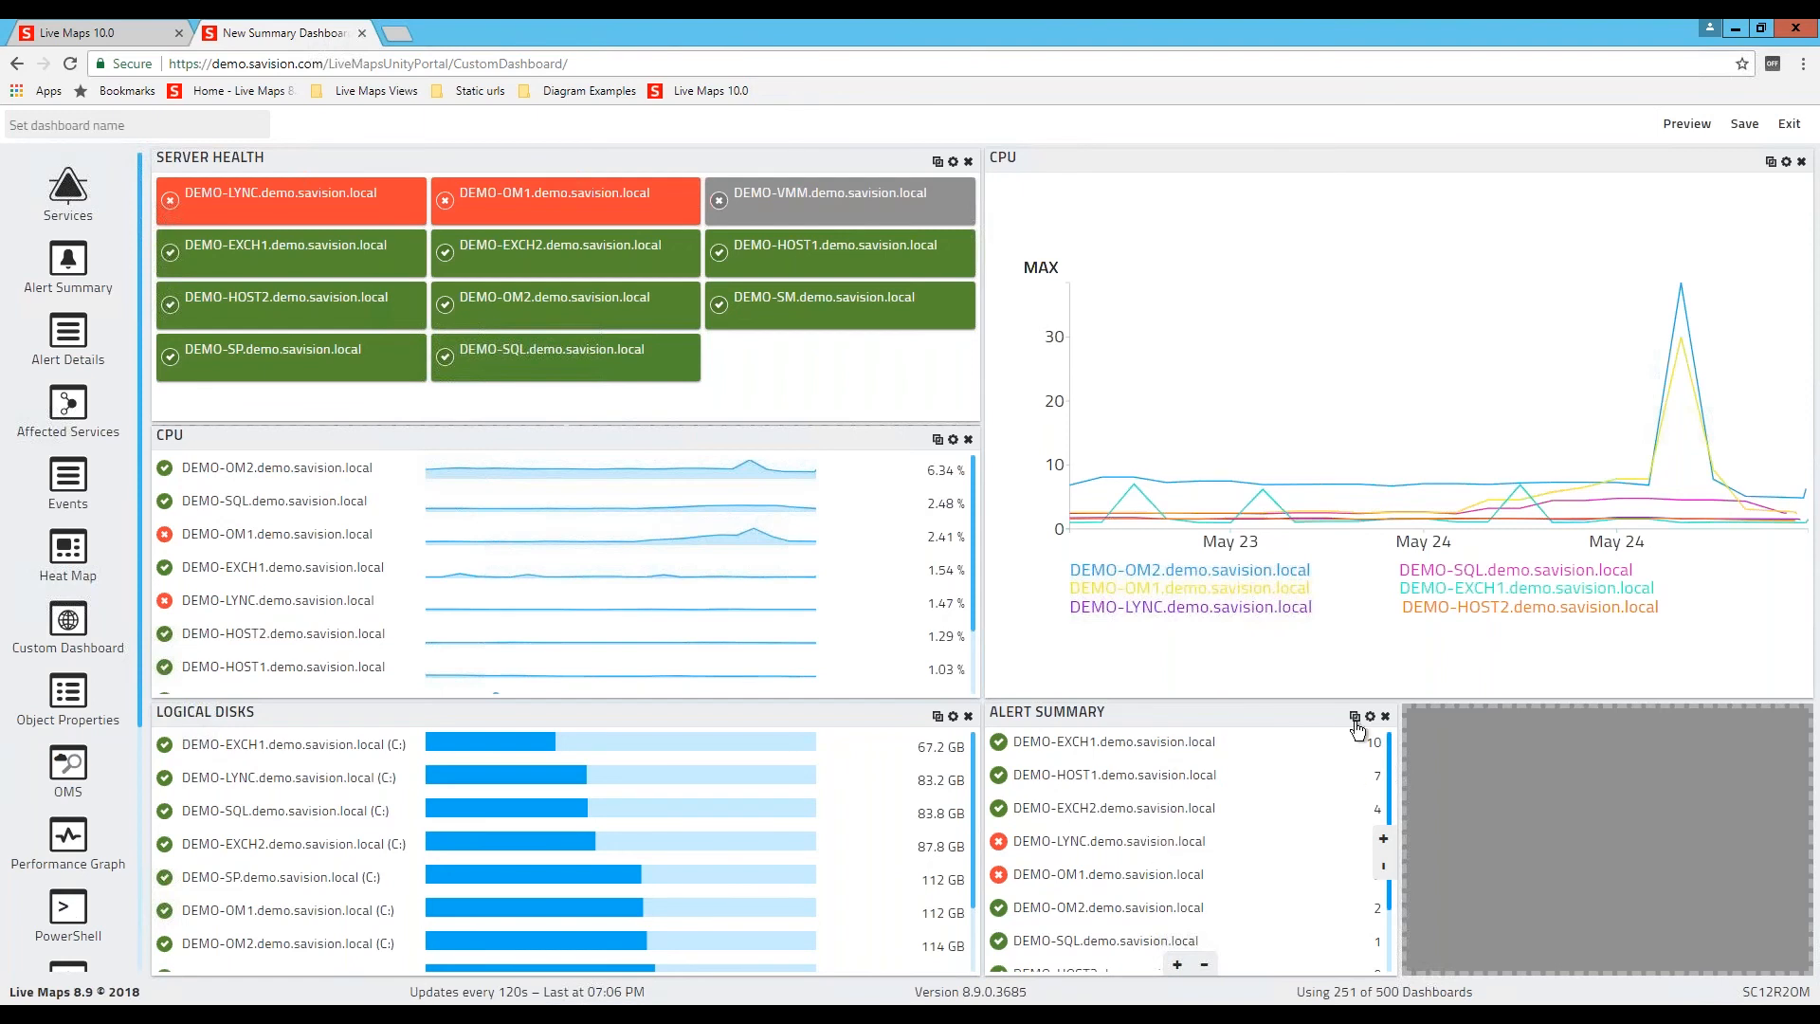
Step: Delete the Alert Summary widget from the dashboard
{"action": "left_click", "coordinate": [1385, 716]}
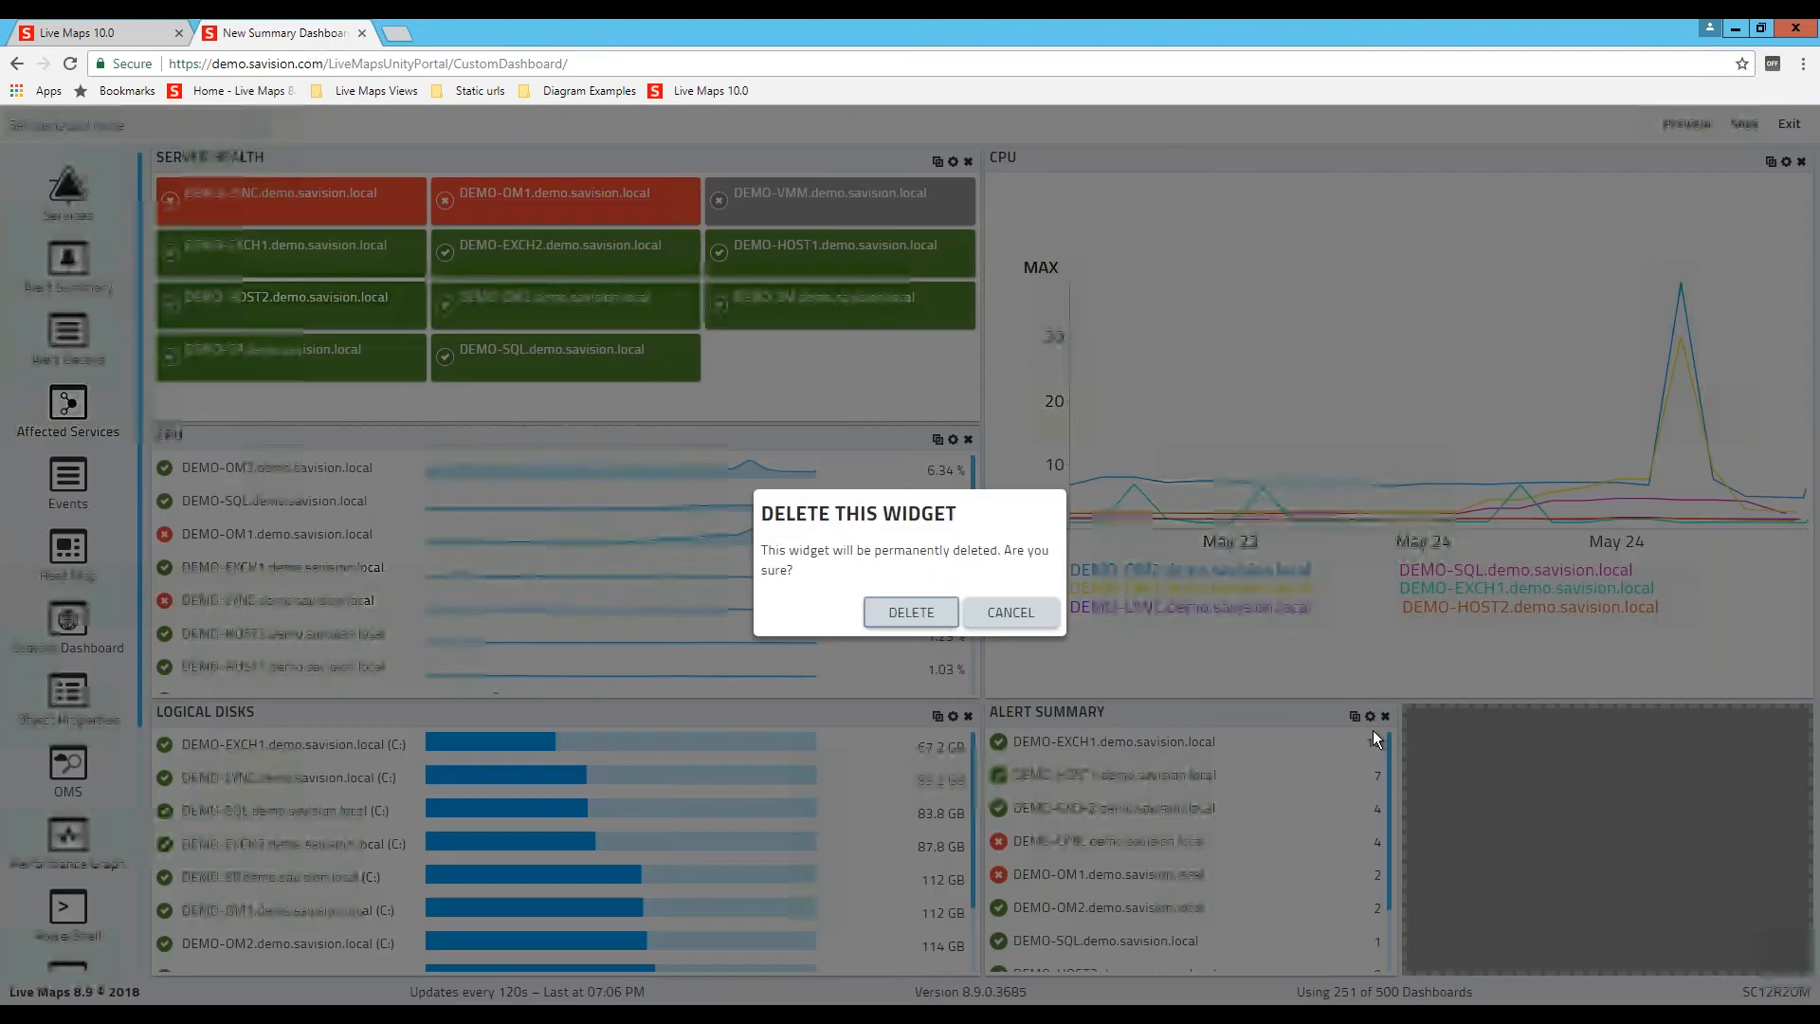
{"action": "left_click", "coordinate": [902, 609]}
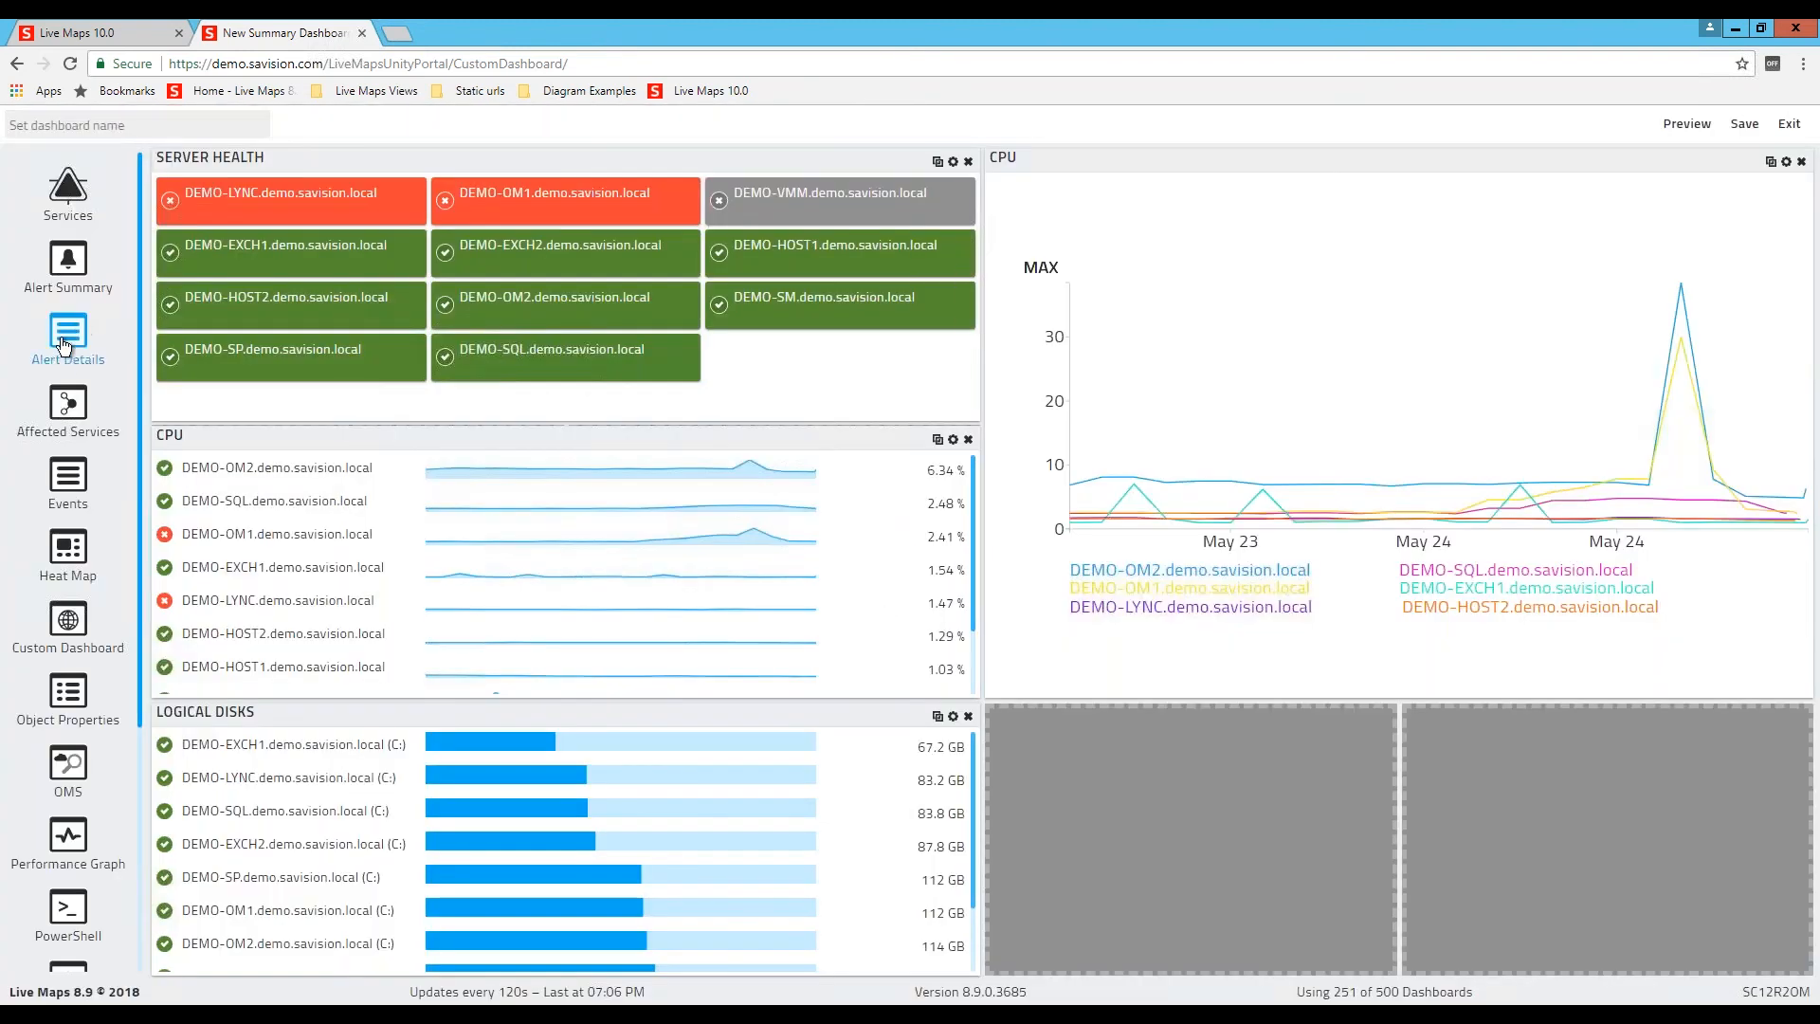
Step: Add an Alert Details widget to the dashboard, titled "Alert Details"
{"action": "left_click", "coordinate": [63, 347]}
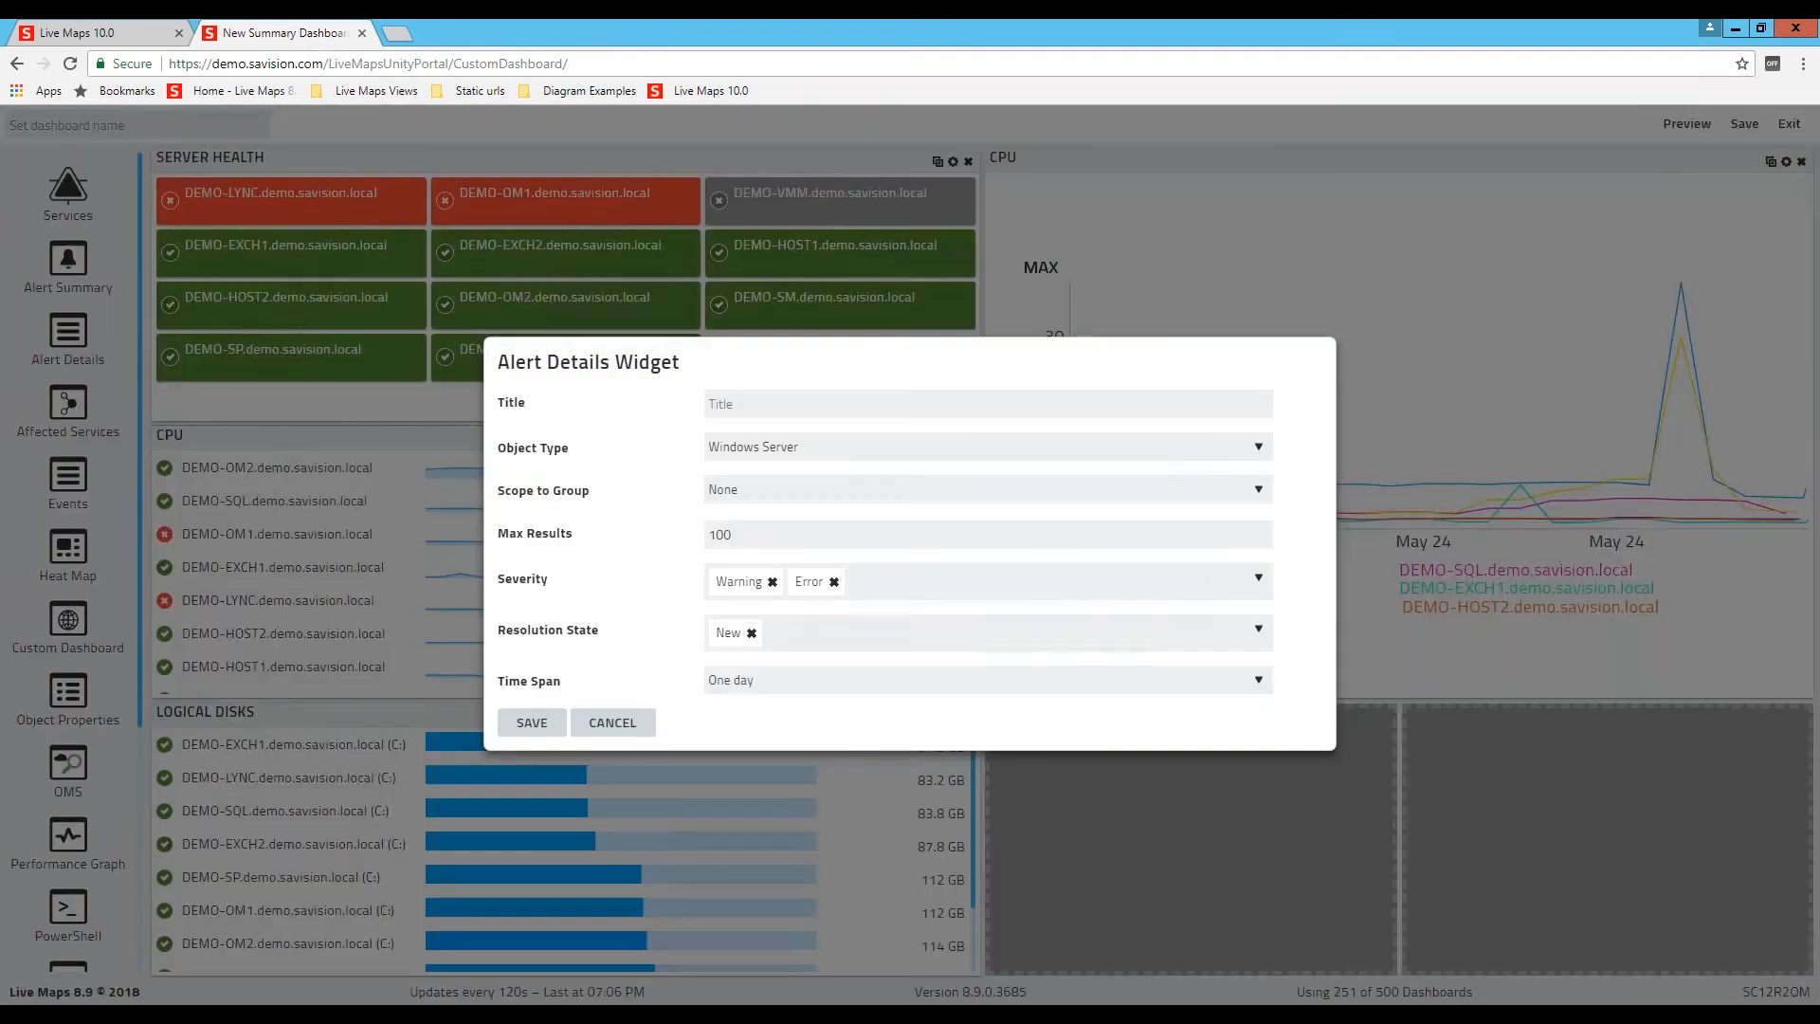
{"action": "left_click", "coordinate": [742, 399]}
{"action": "type", "text": "Alert Deet"}
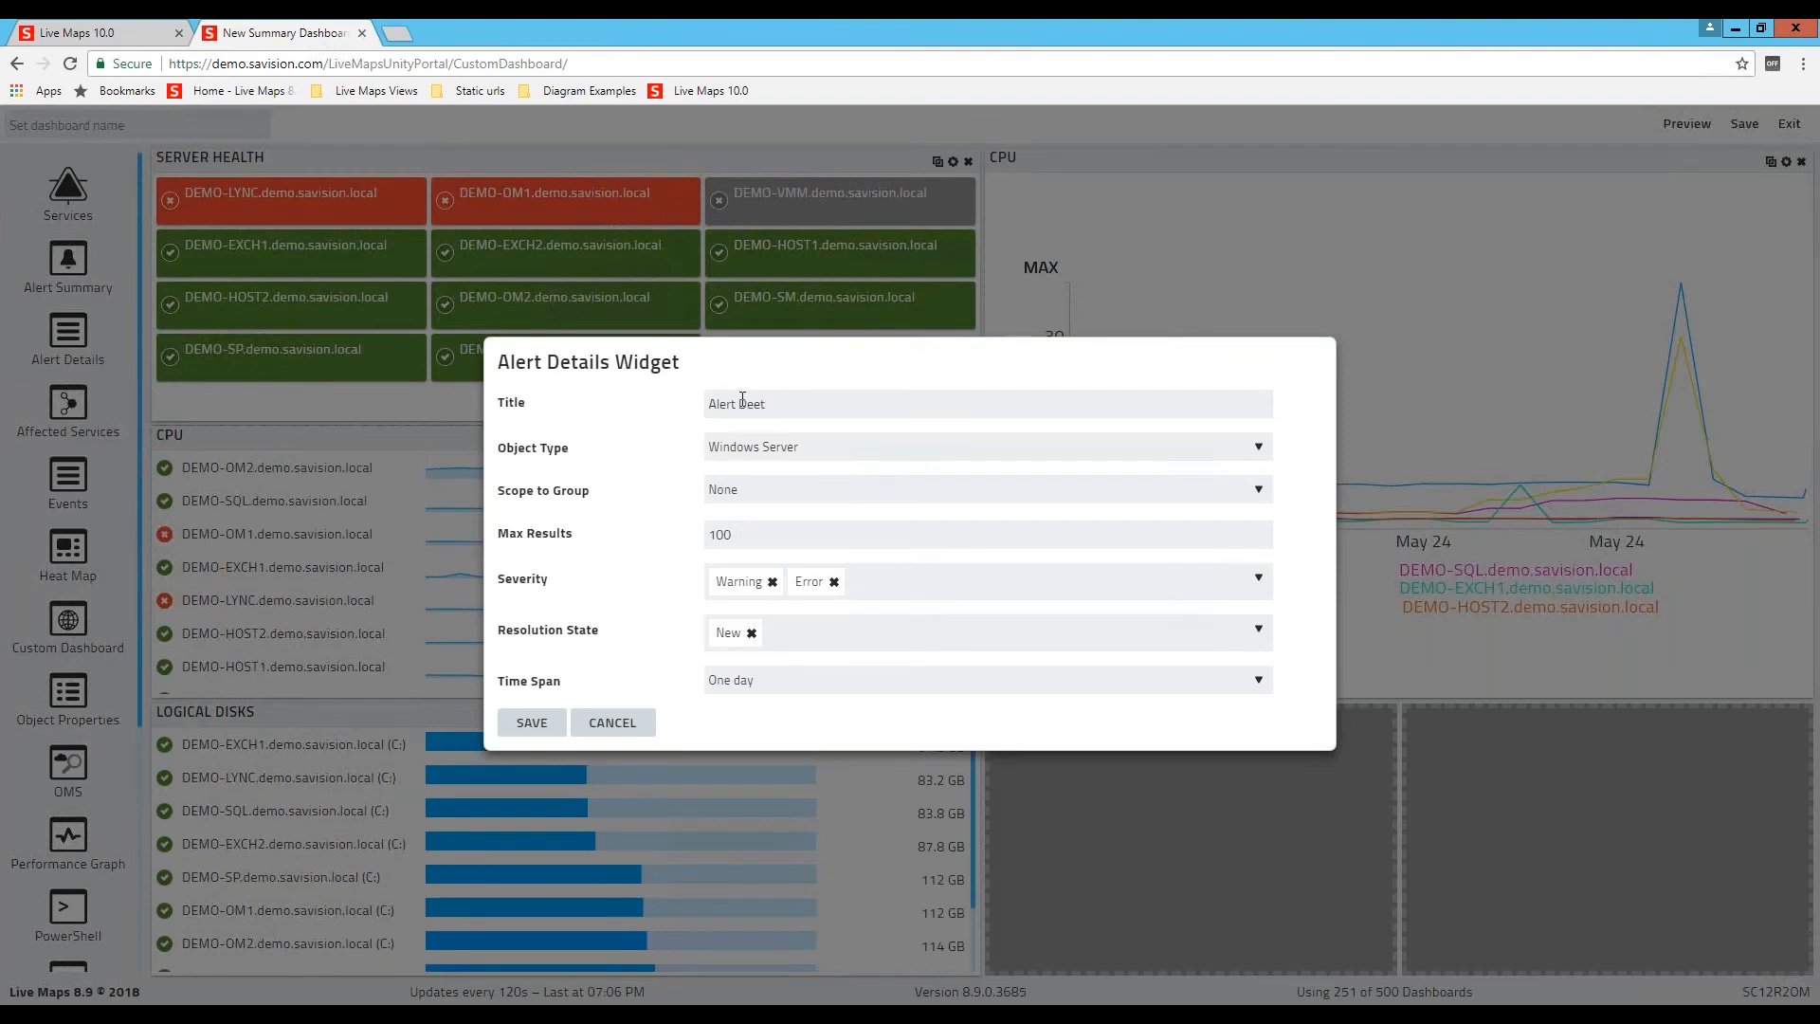
{"action": "key", "text": "BackSpace"}
{"action": "type", "text": "tails"}
Step: Scope the Alert Details widget to the group All Windows Computers
{"action": "left_click", "coordinate": [724, 495]}
{"action": "type", "text": "all win"}
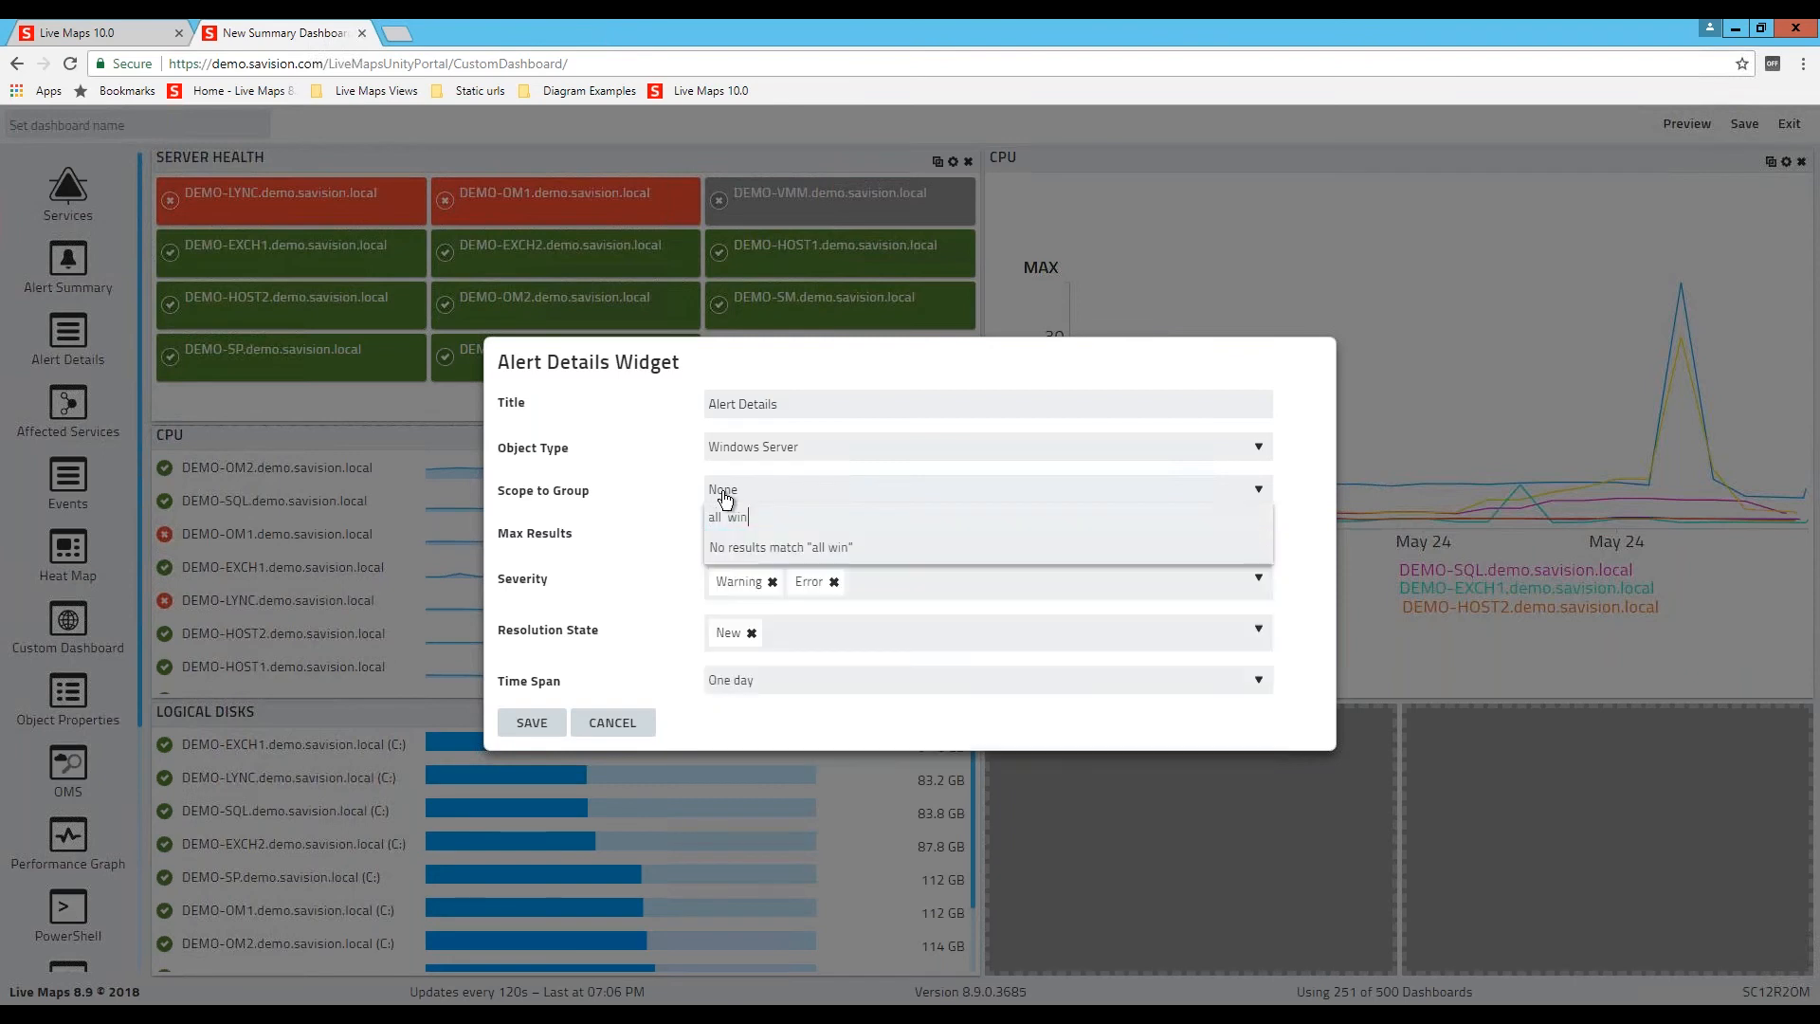
{"action": "key", "text": "BackSpace"}
{"action": "key", "text": "BackSpace"}
{"action": "key", "text": "BackSpace"}
{"action": "key", "text": "BackSpace"}
{"action": "type", "text": "wi"}
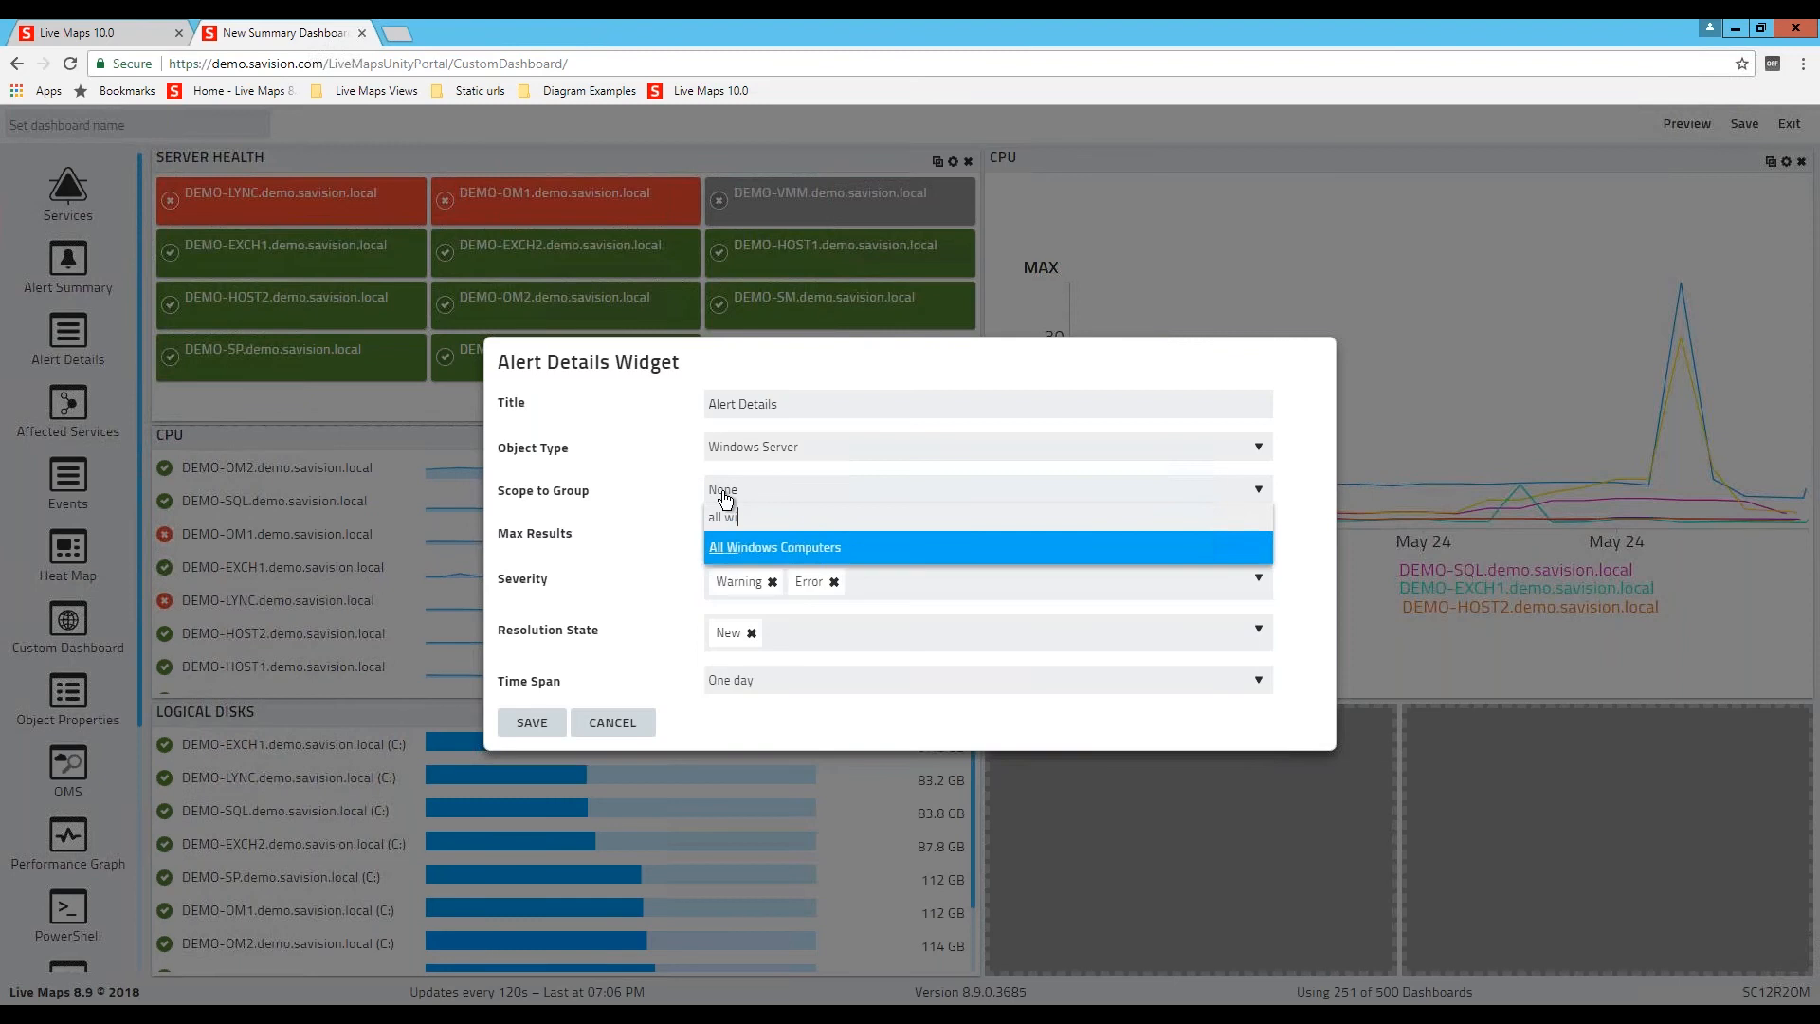
{"action": "key", "text": "Return"}
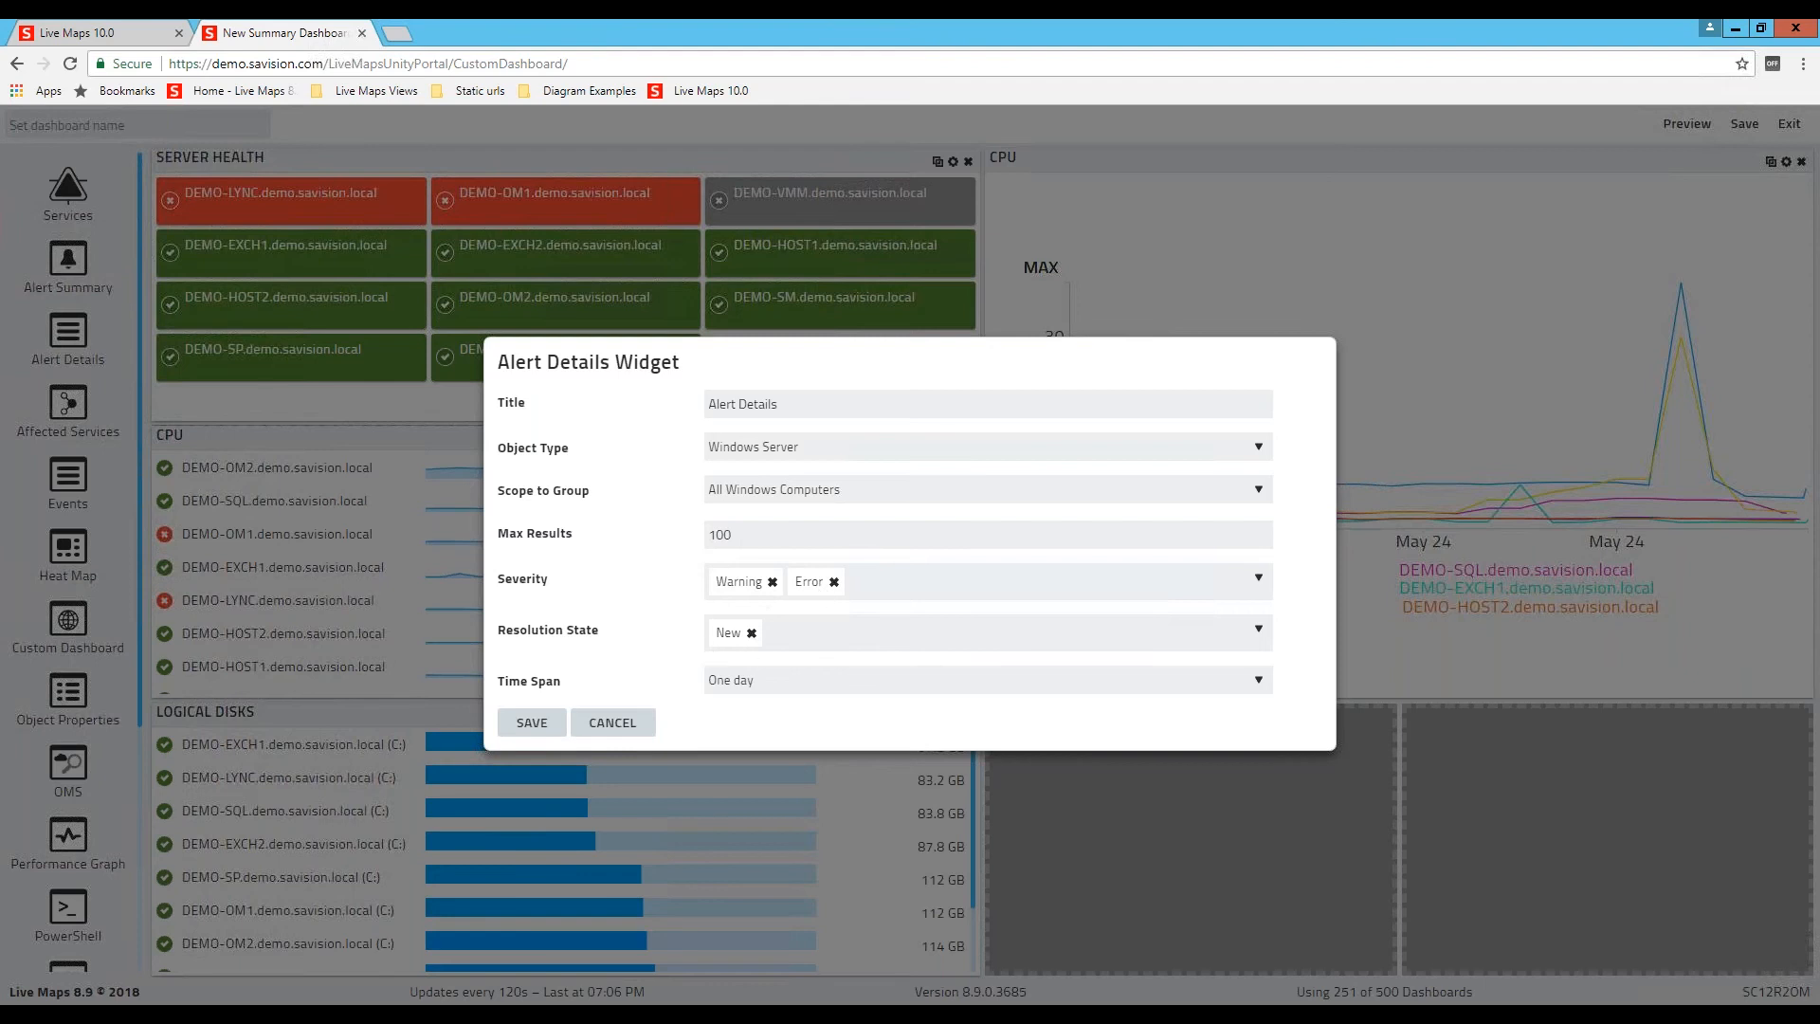
Step: Change the Alert Details widget's group scope to None and its object type to All Windows Computers
{"action": "left_click", "coordinate": [806, 632]}
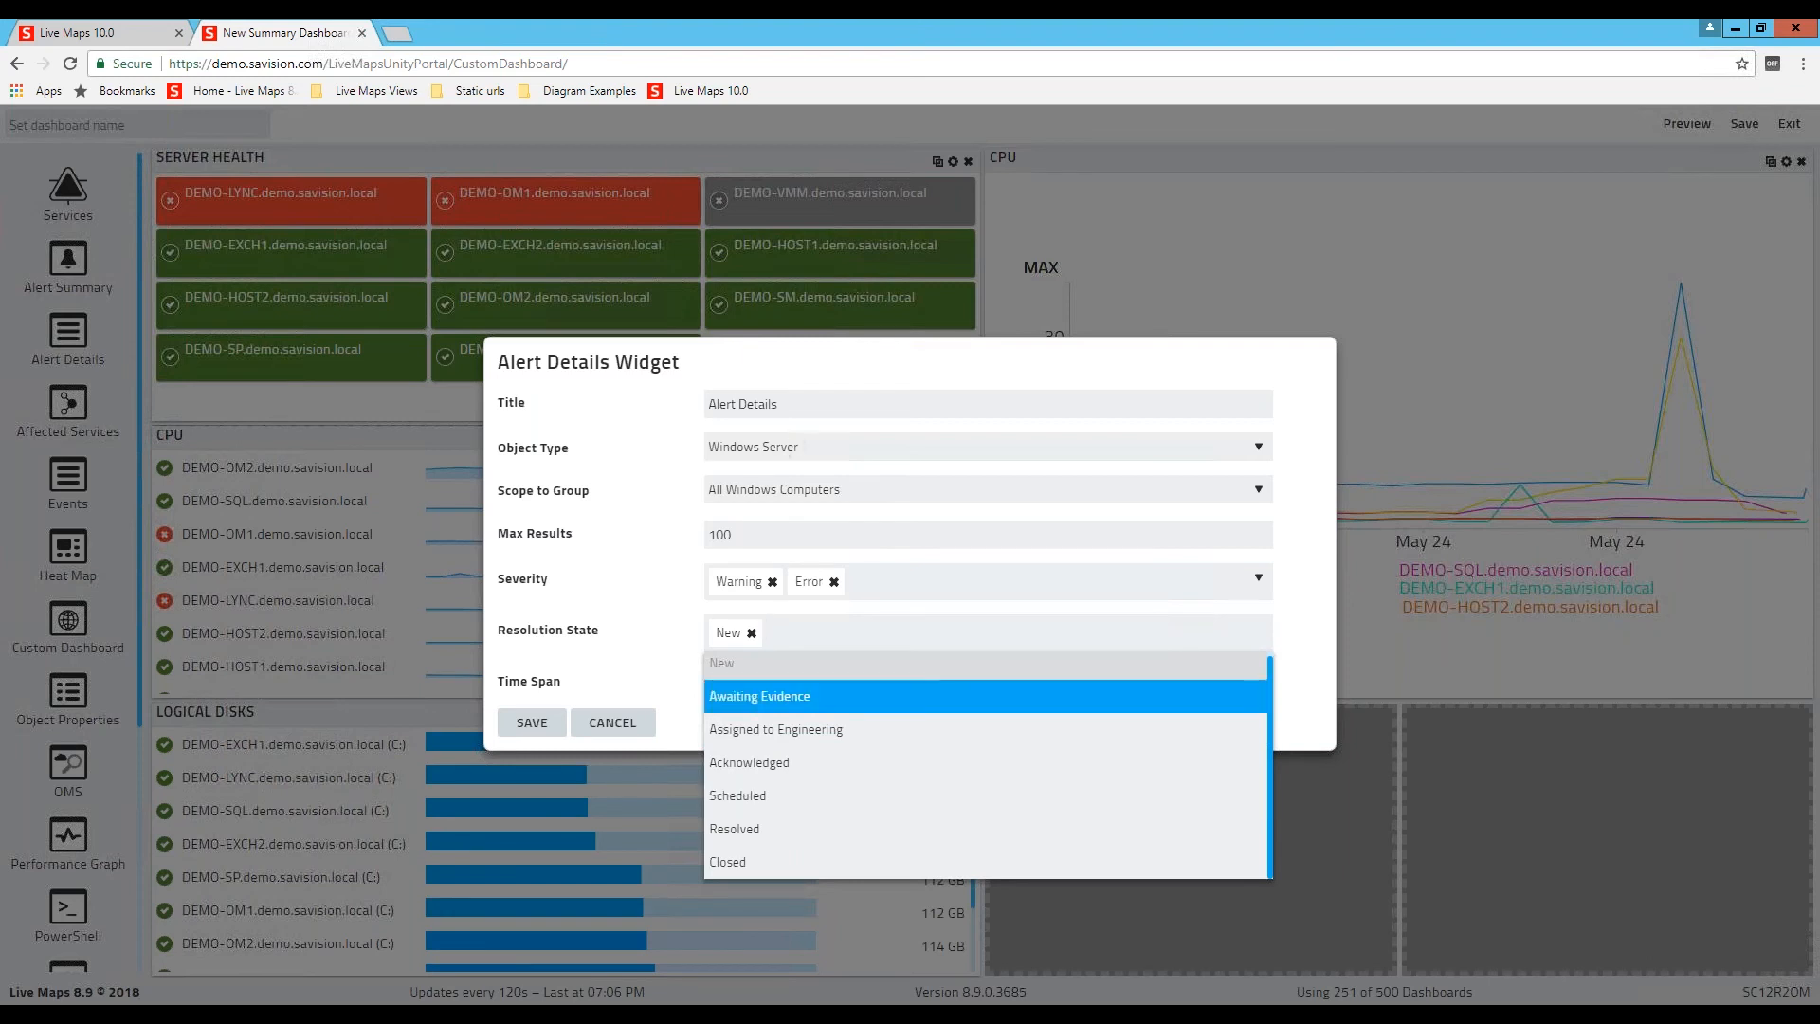
{"action": "left_click", "coordinate": [1311, 656]}
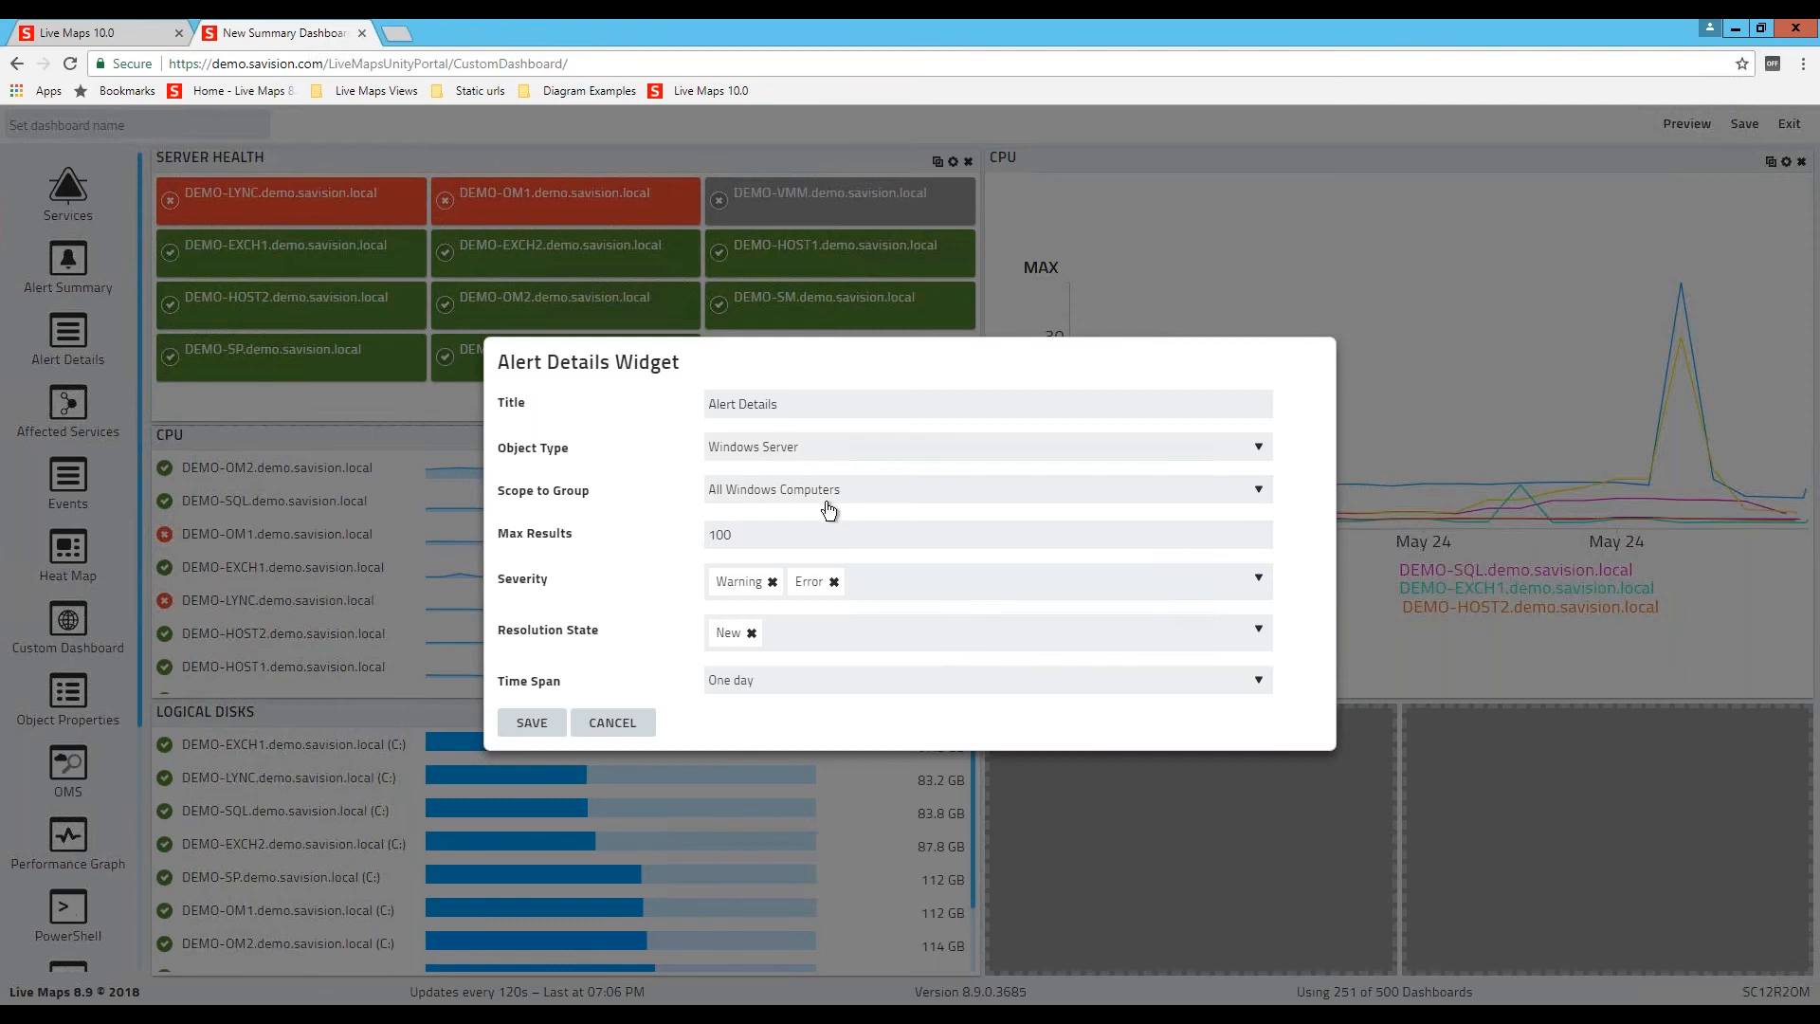
{"action": "left_click", "coordinate": [856, 489]}
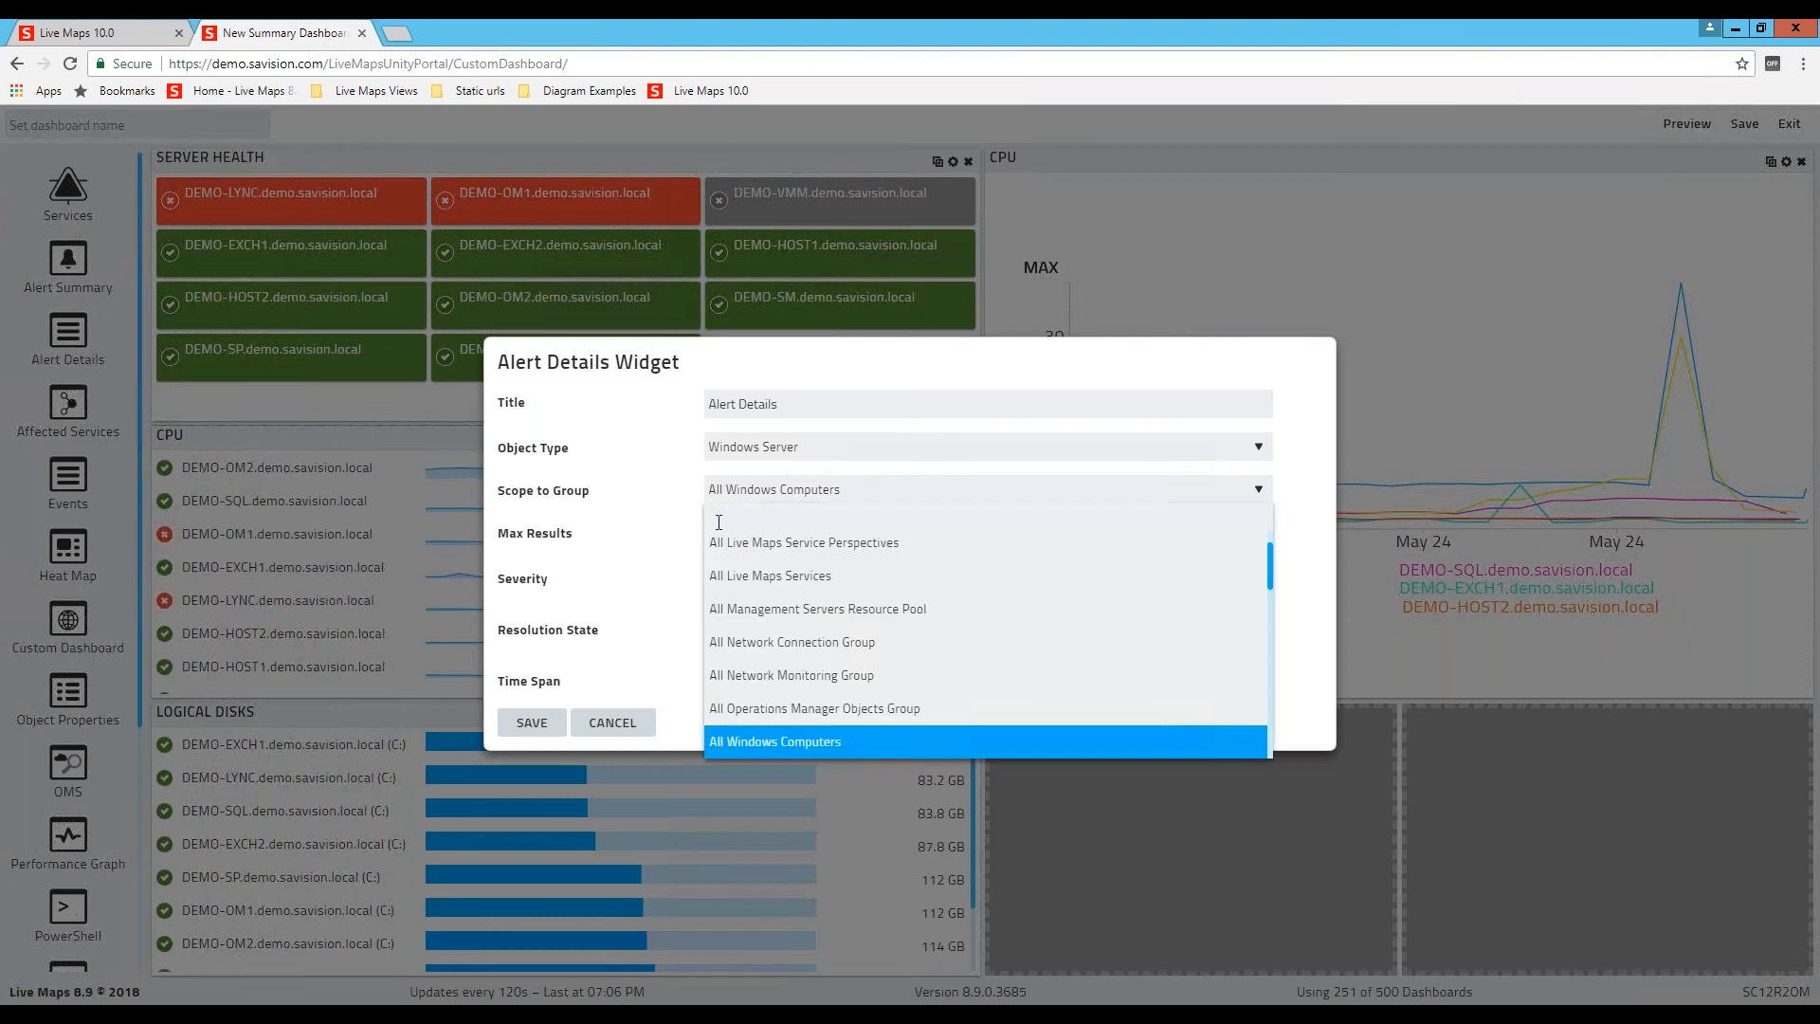
{"action": "type", "text": "no"}
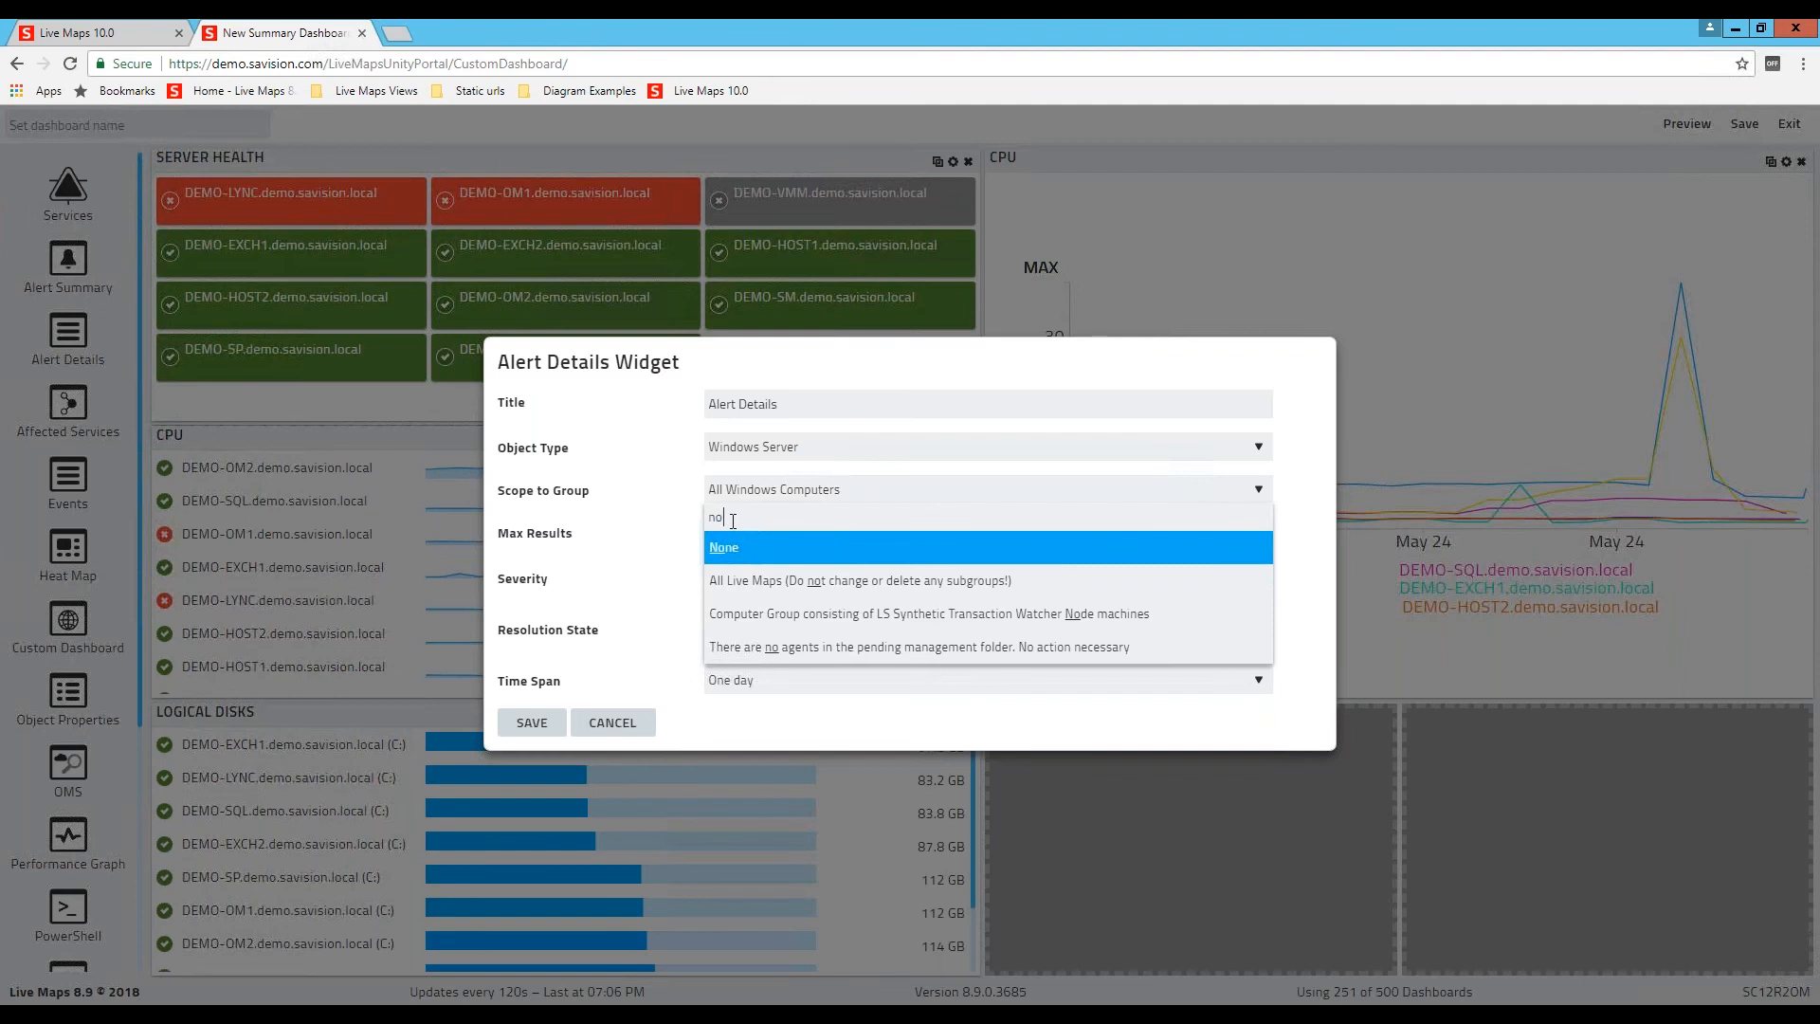
{"action": "left_click", "coordinate": [726, 548]}
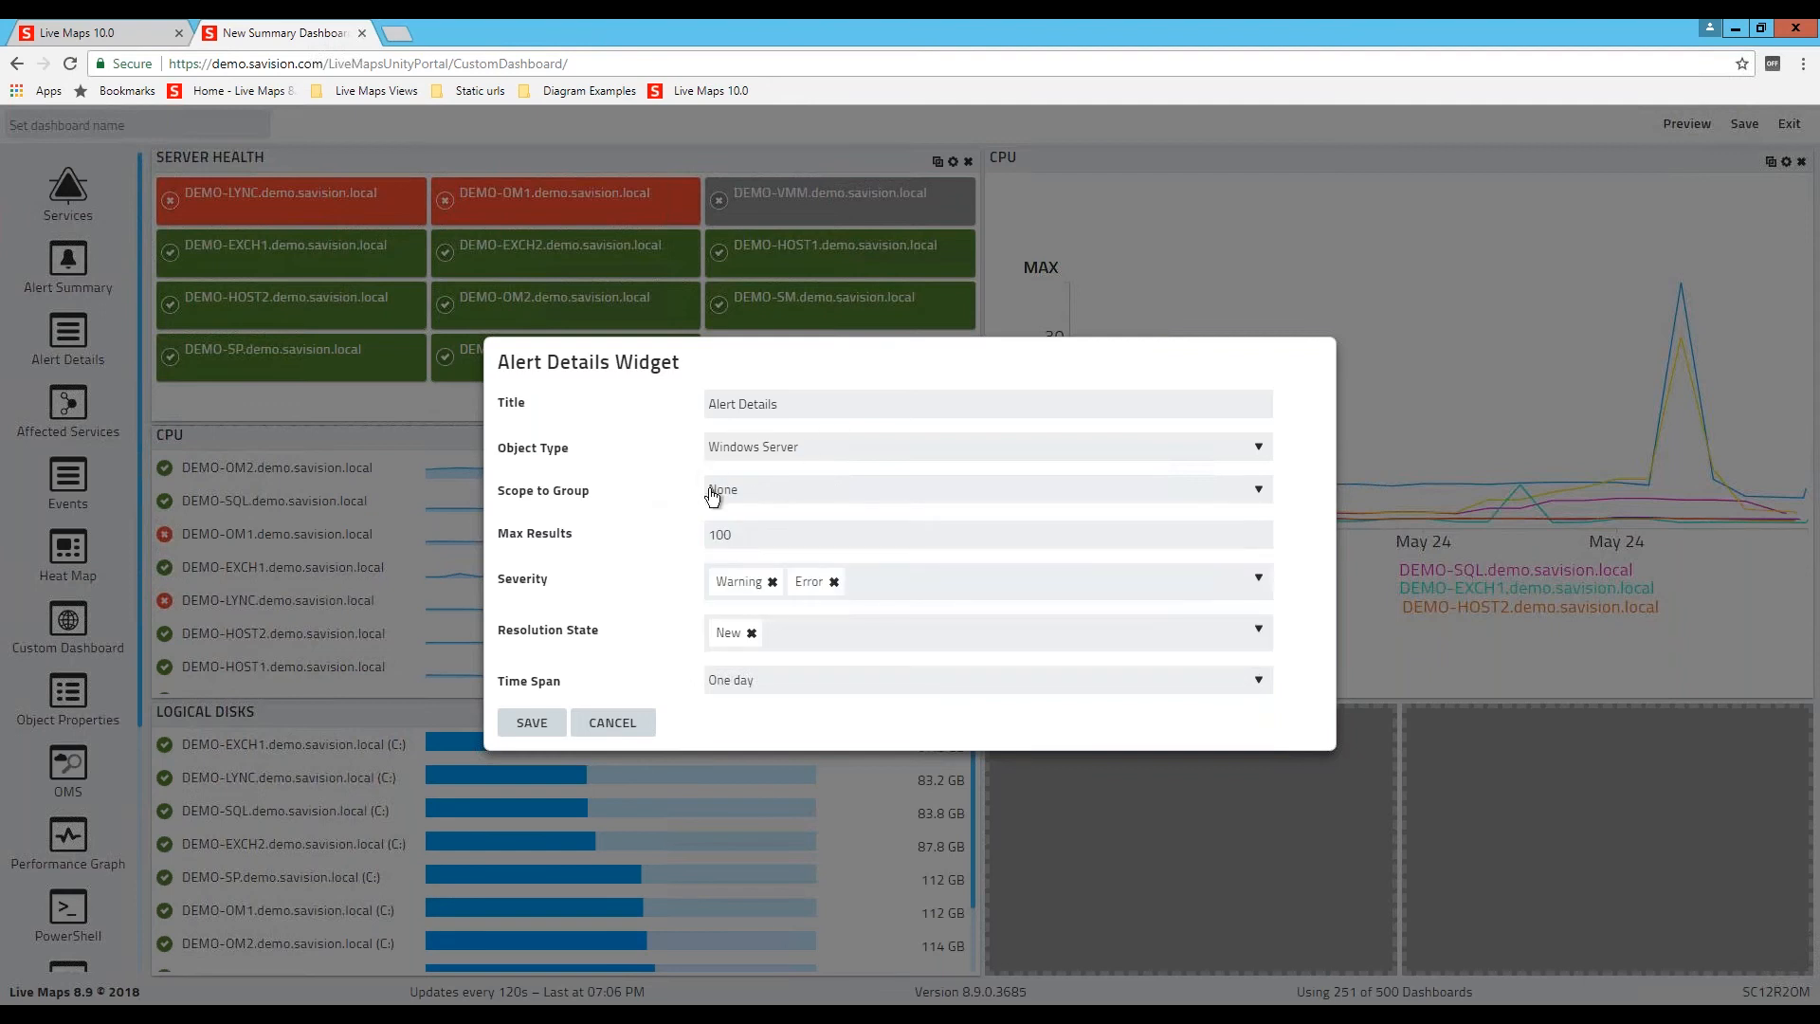
{"action": "left_click", "coordinate": [818, 451]}
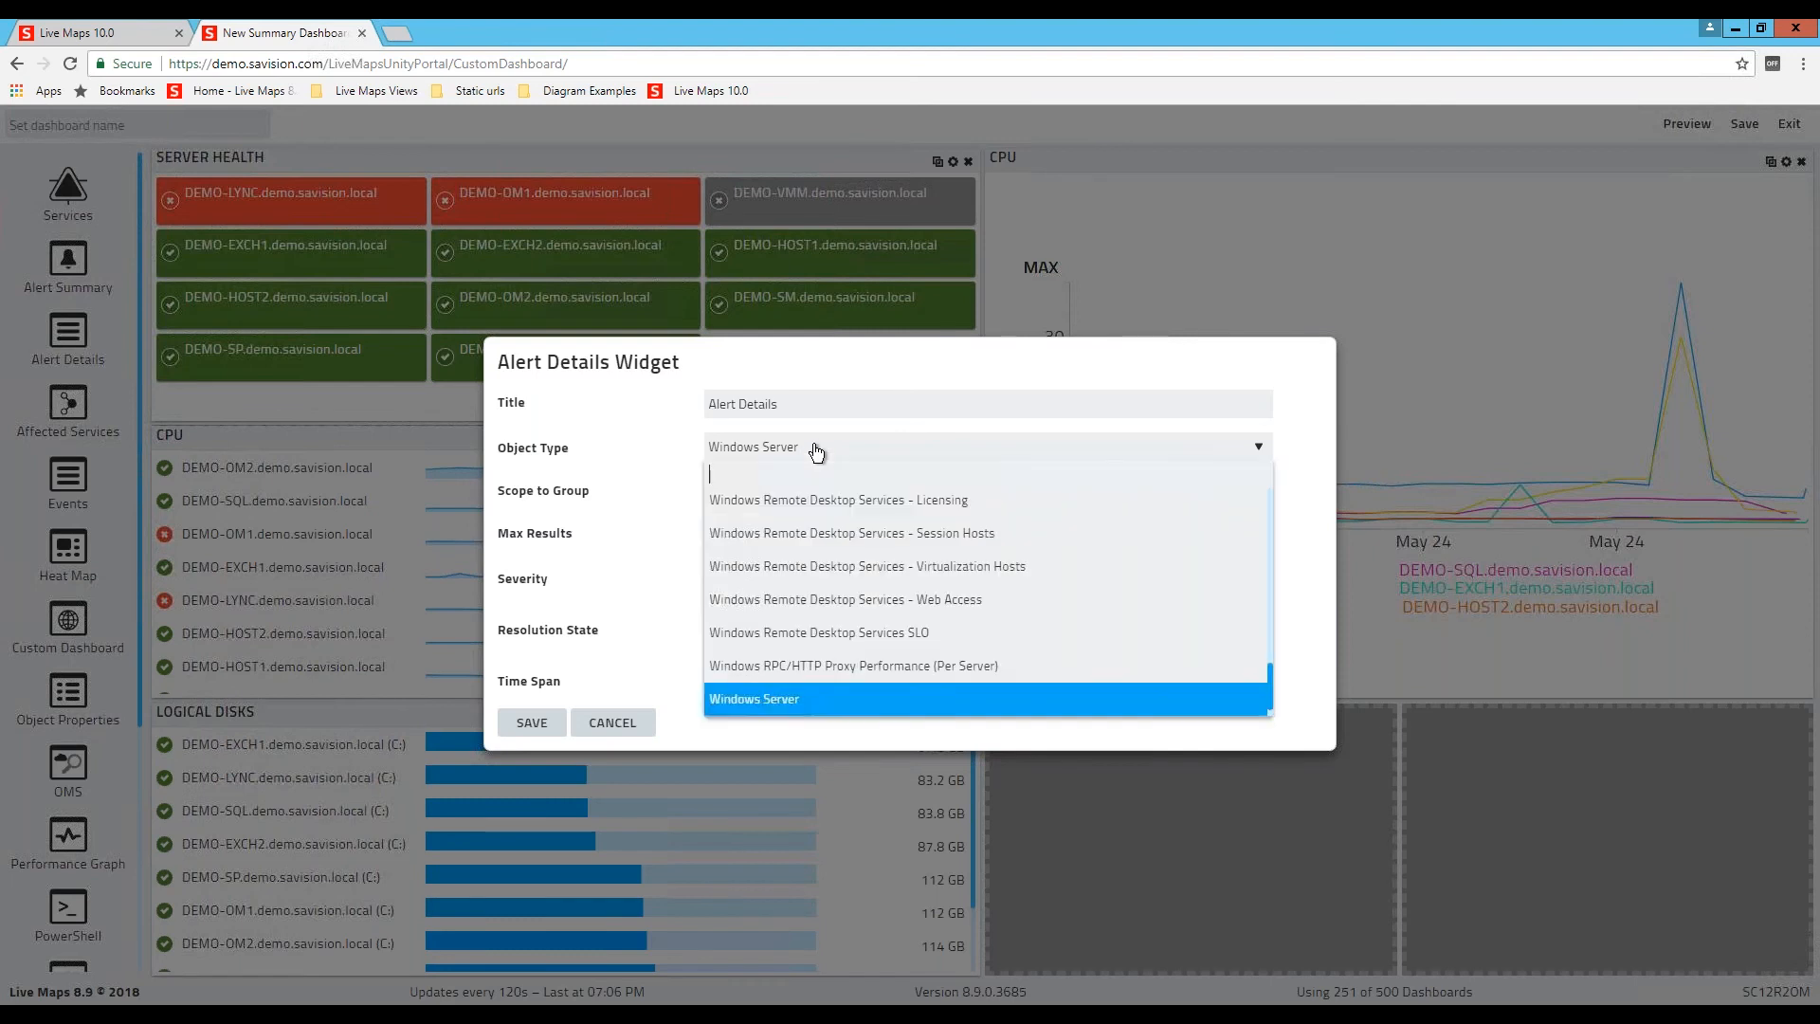
{"action": "type", "text": "all win"}
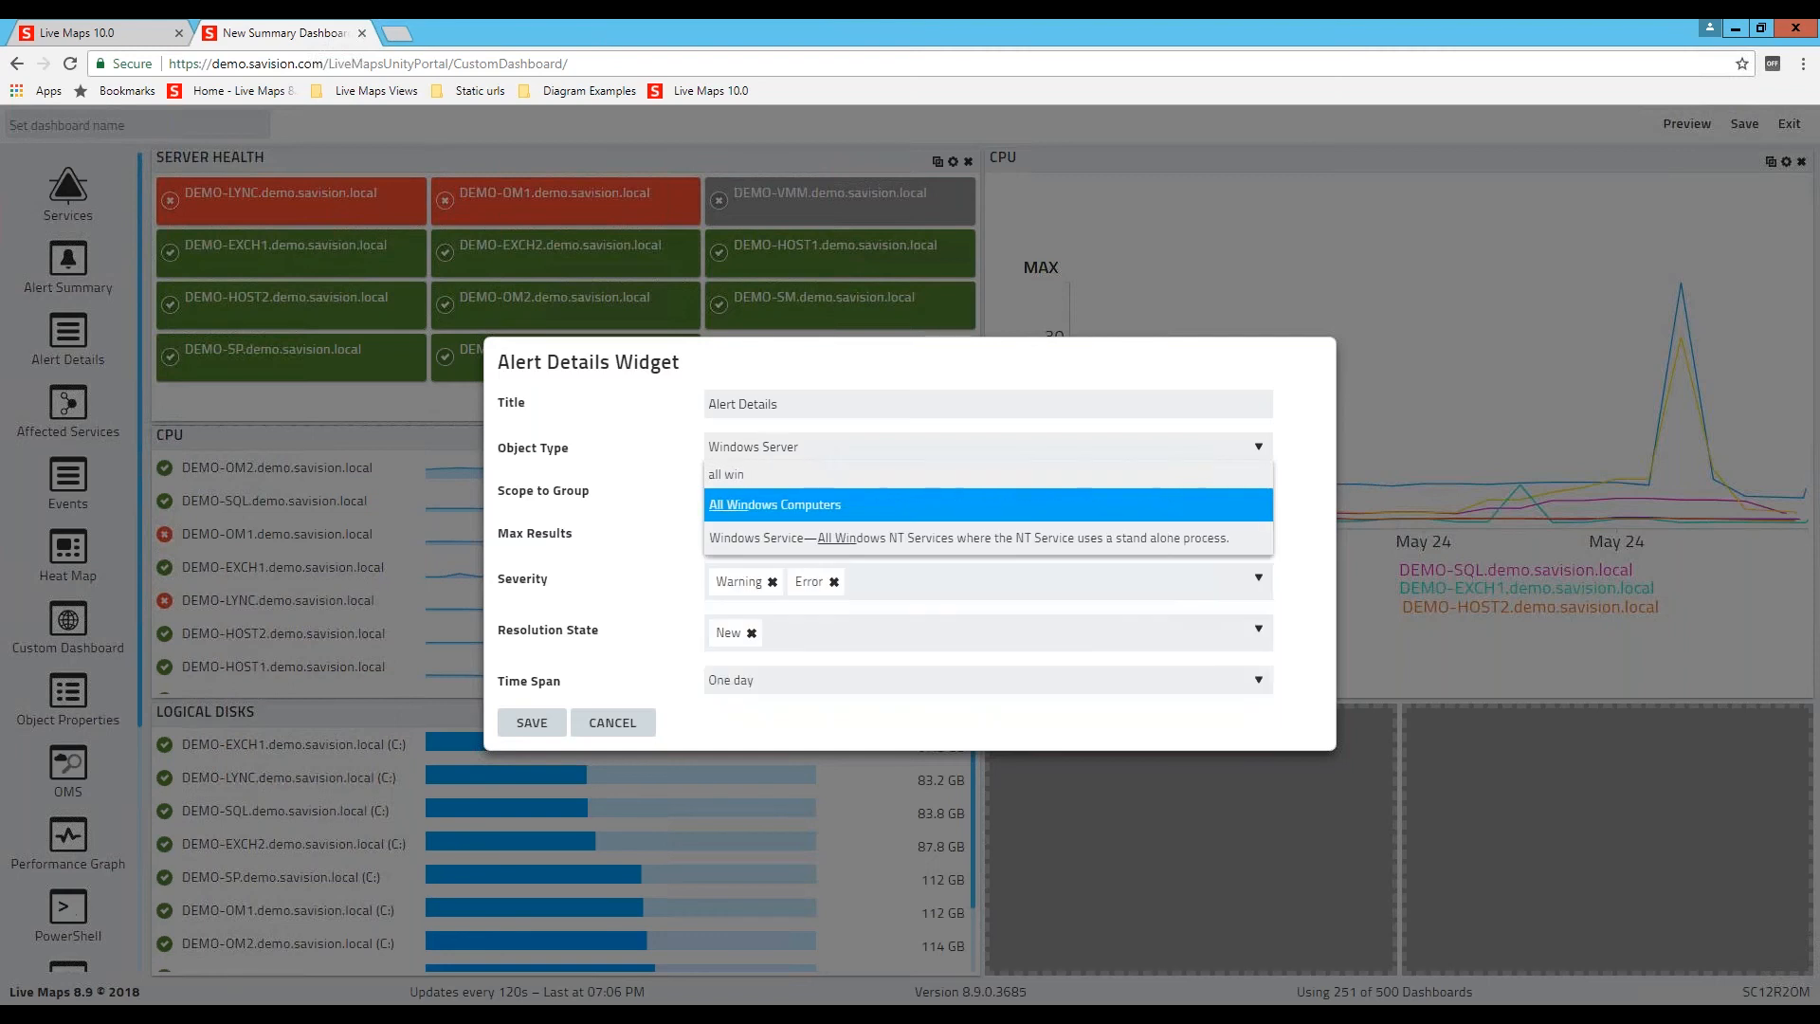
{"action": "left_click", "coordinate": [762, 505]}
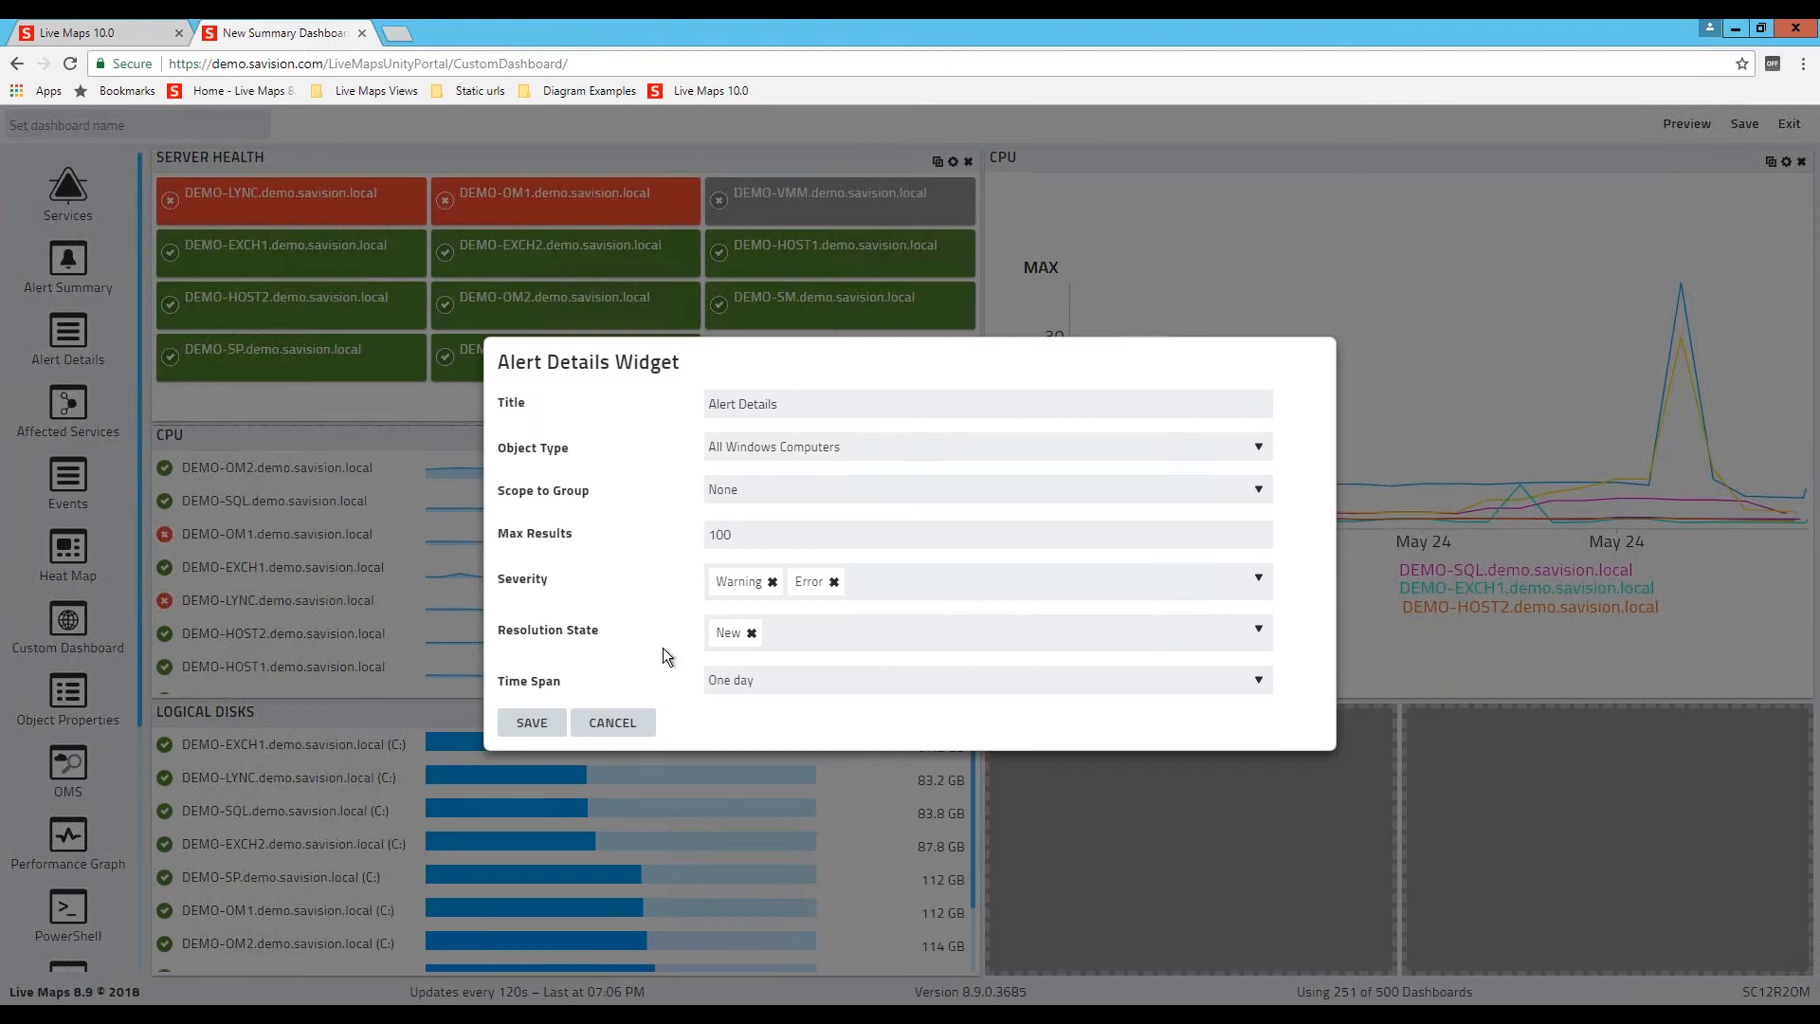
Step: Save the Alert Details widget with a time span of one week and widen it across the adjacent empty cell
{"action": "left_click", "coordinate": [758, 680]}
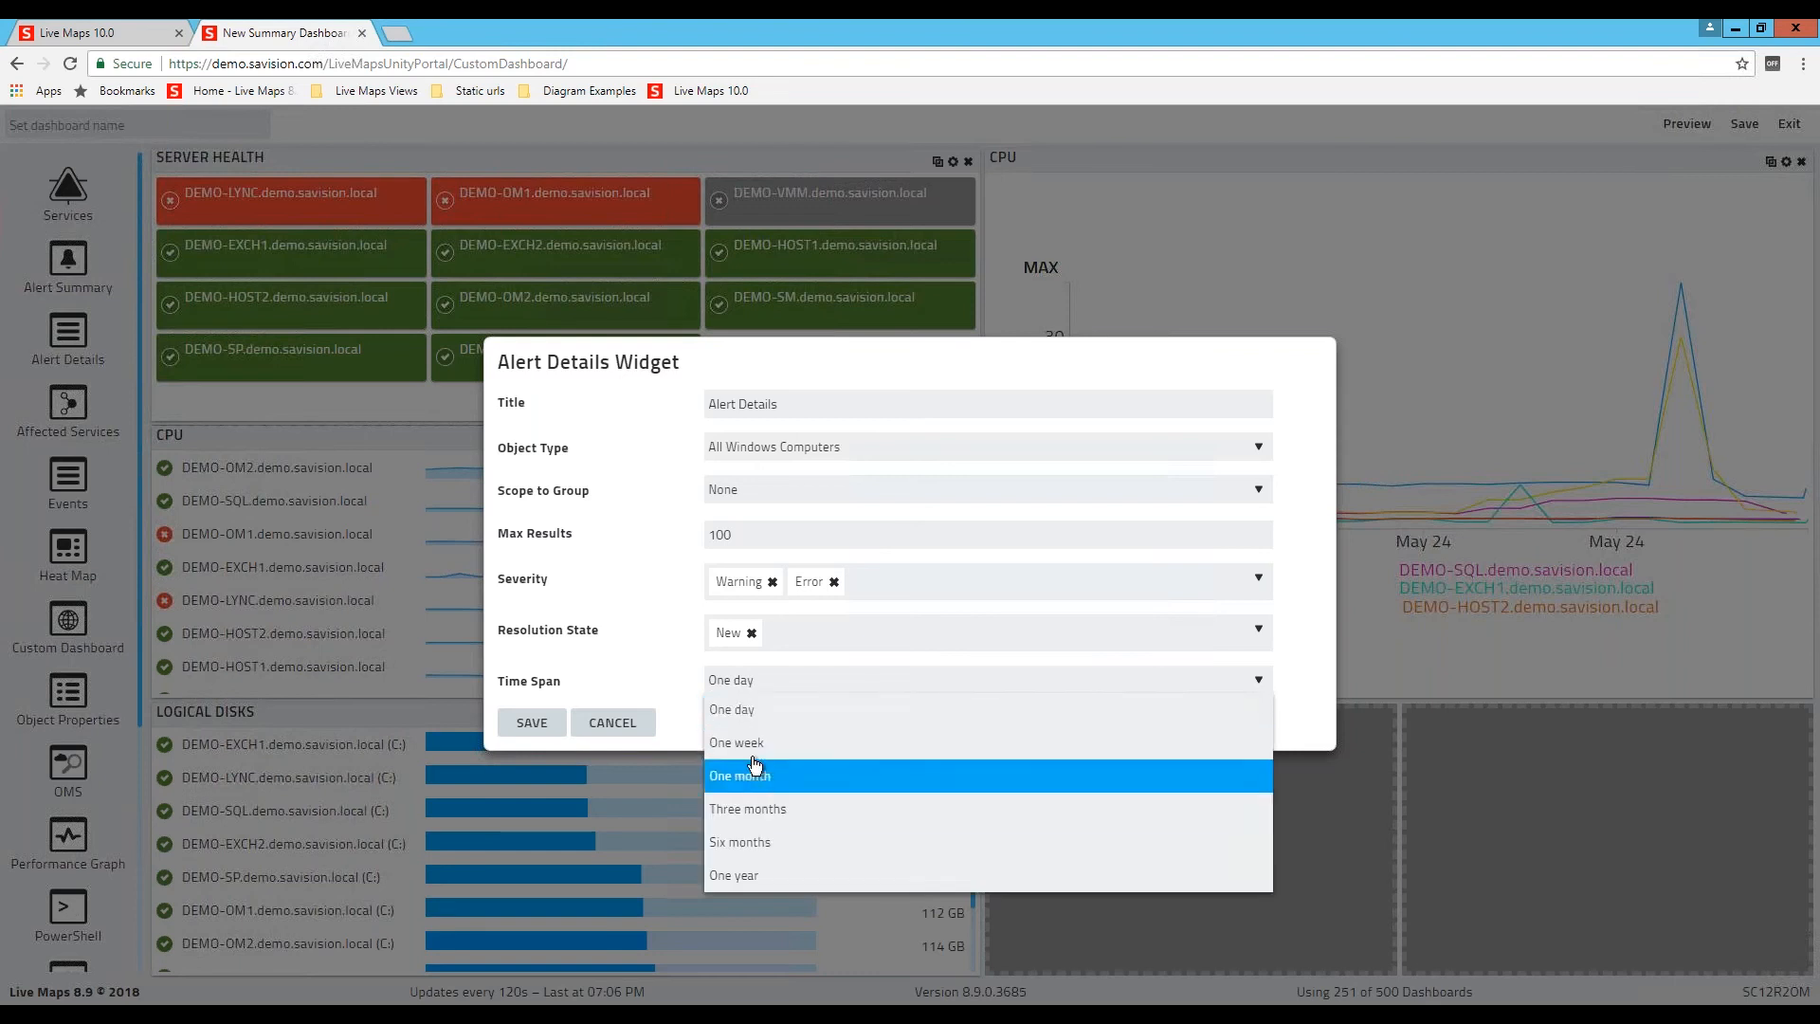
{"action": "left_click", "coordinate": [752, 743]}
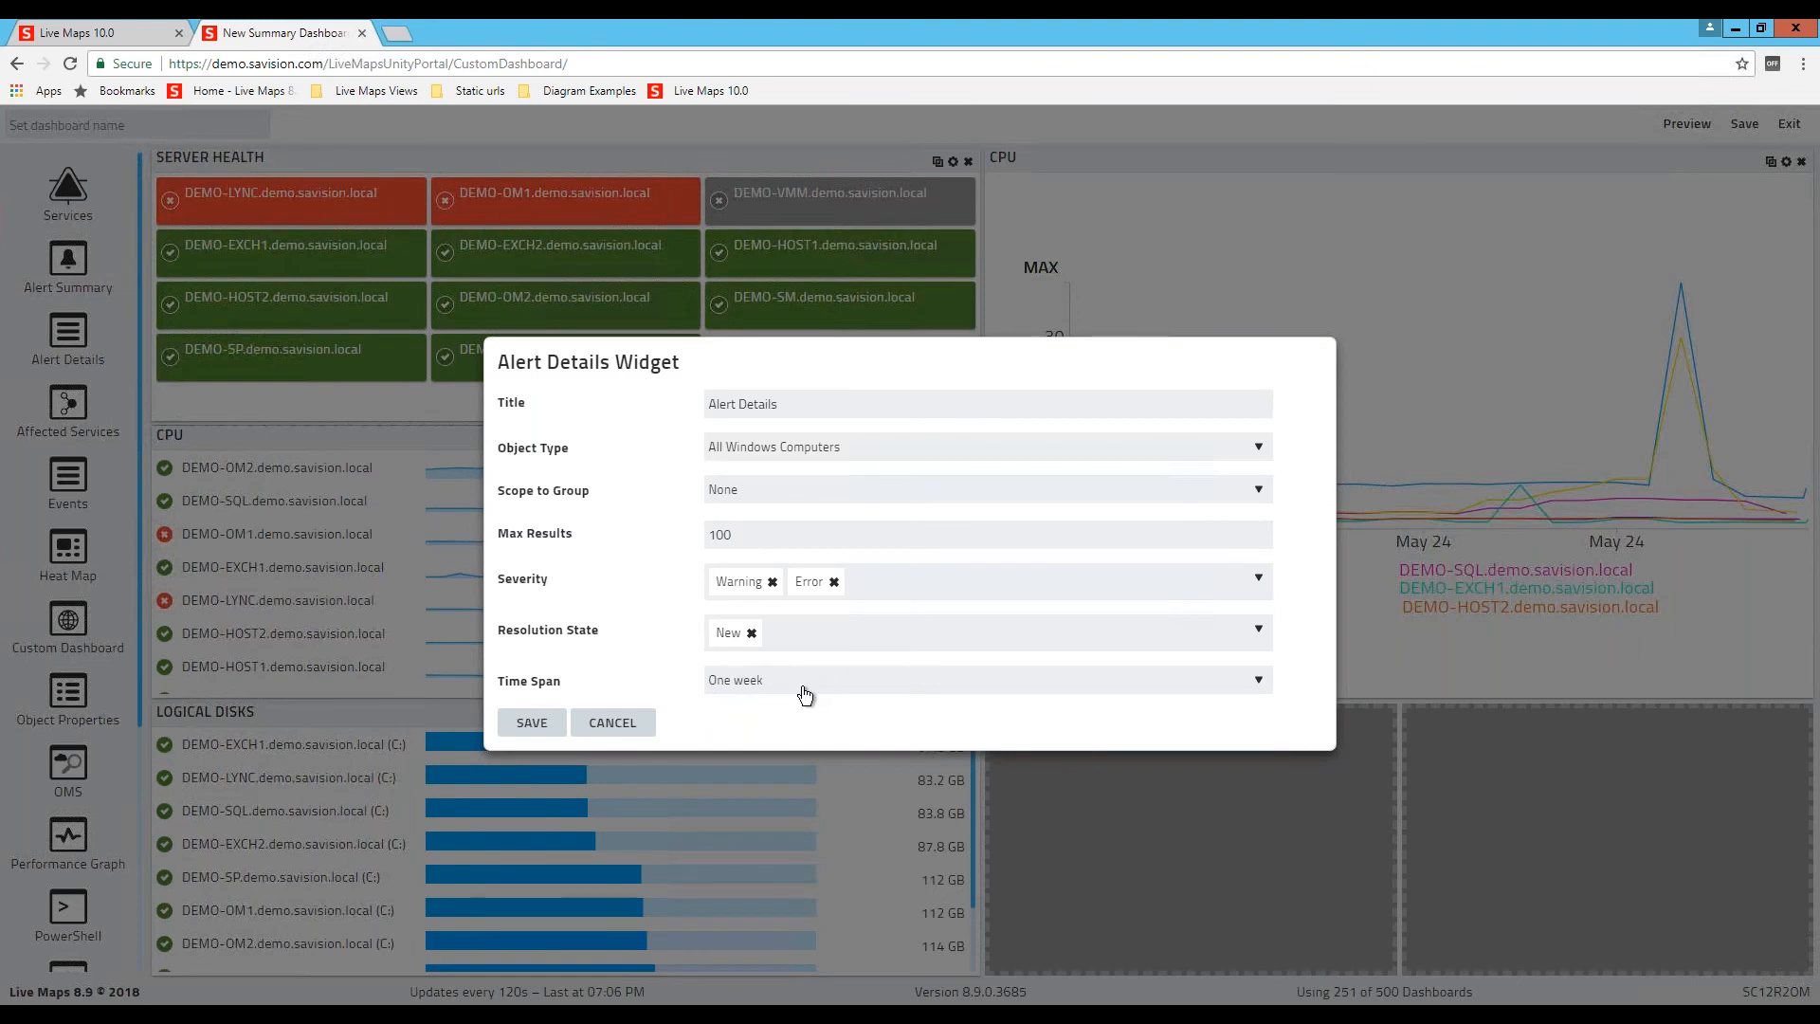
{"action": "left_click", "coordinate": [531, 722]}
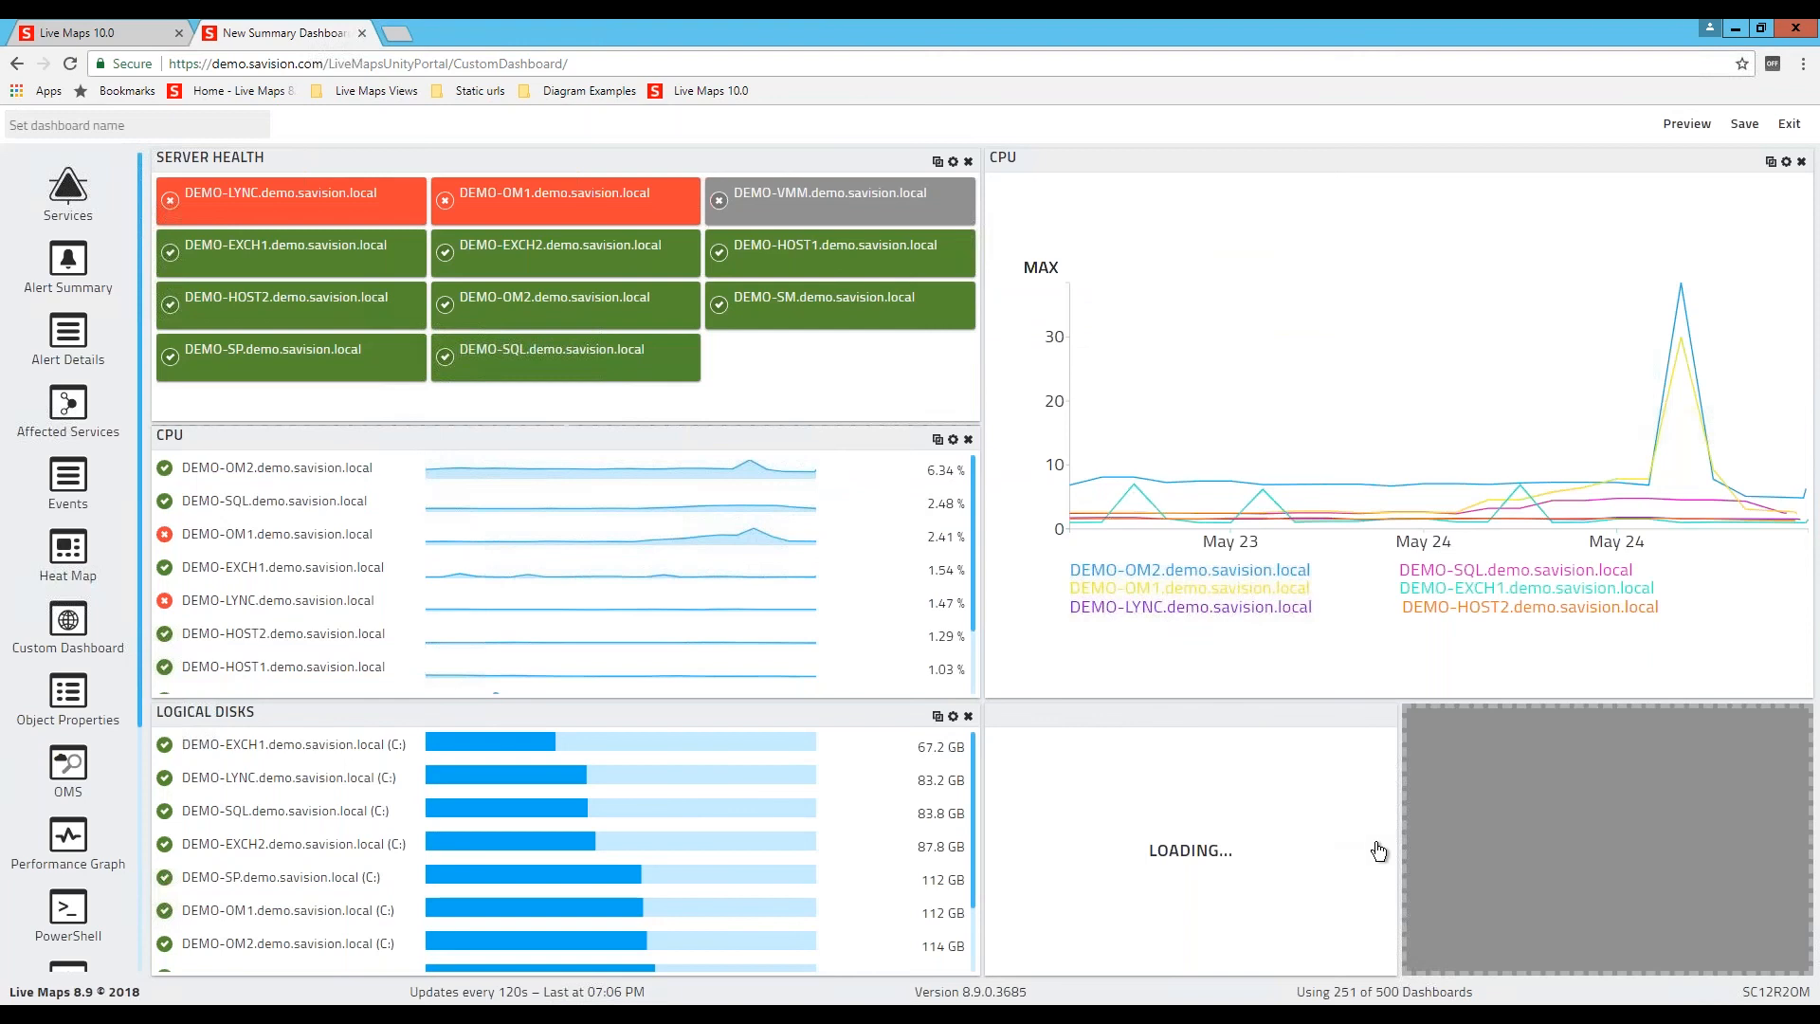
{"action": "left_click_drag", "start_coordinate": [1381, 844], "coordinate": [1687, 841]}
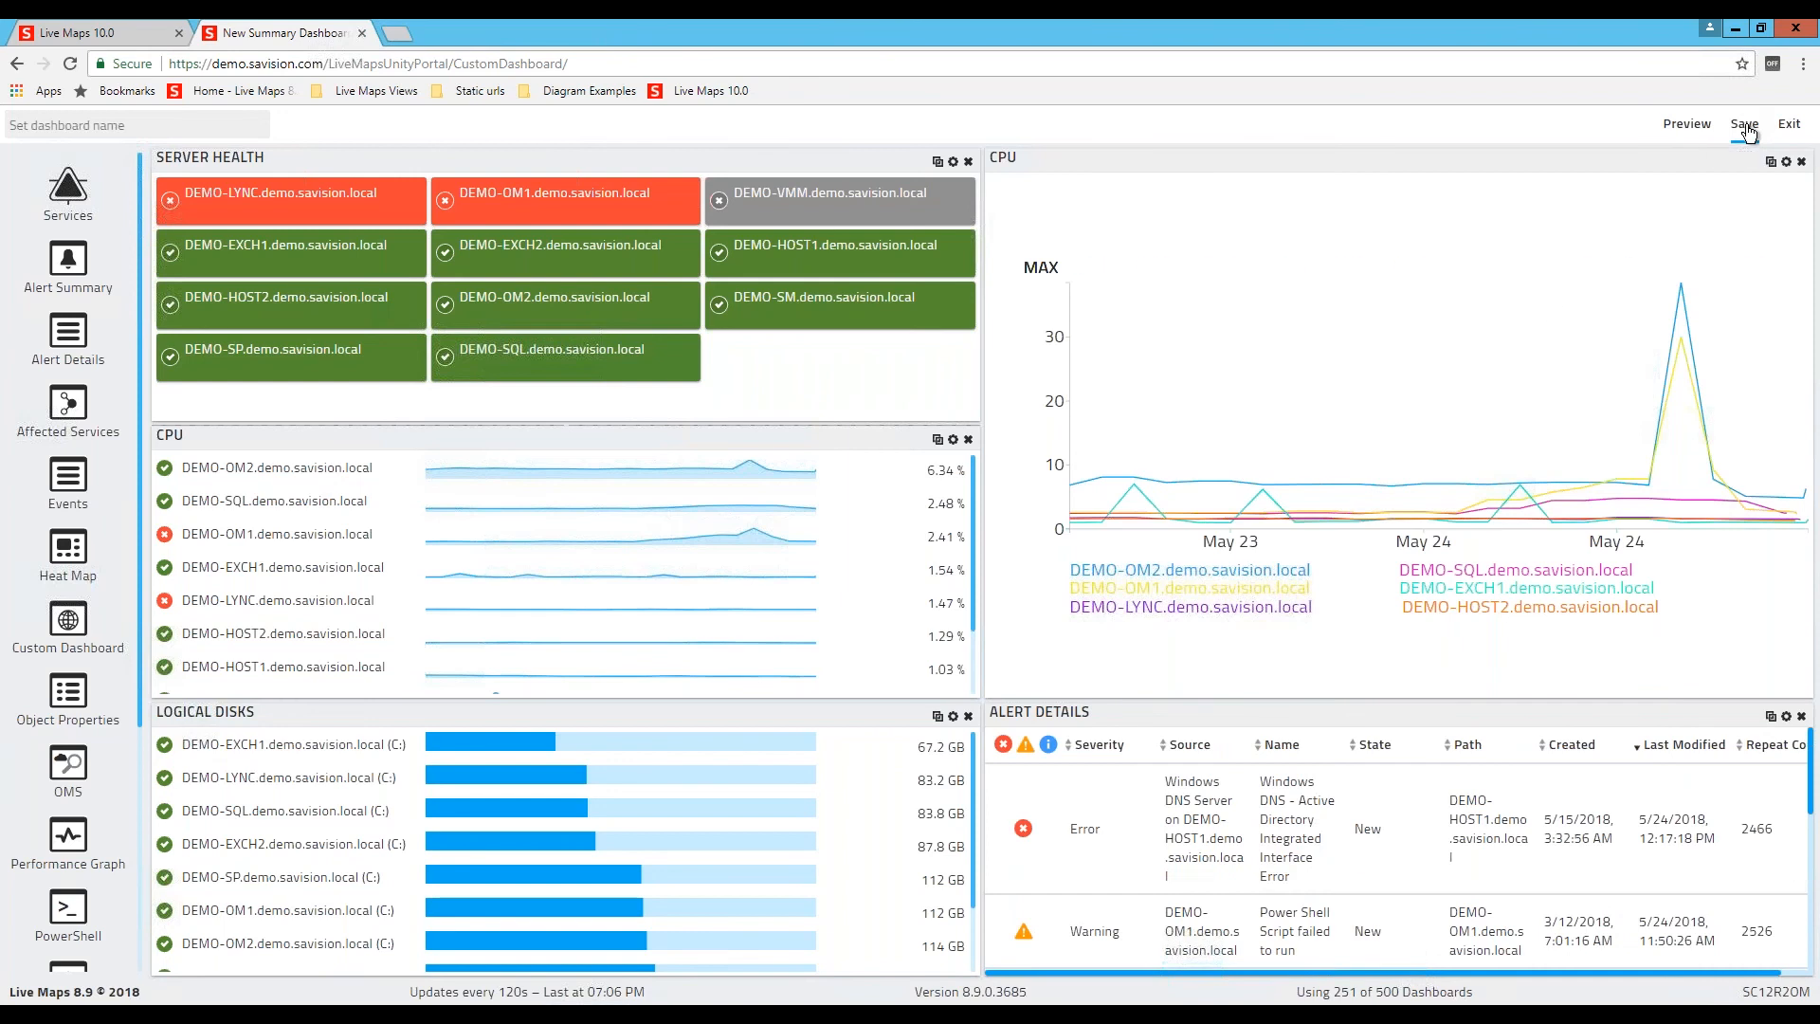
Step: Name the dashboard "User Group 5 Summary Dashboard" and save it
{"action": "left_click", "coordinate": [1747, 127]}
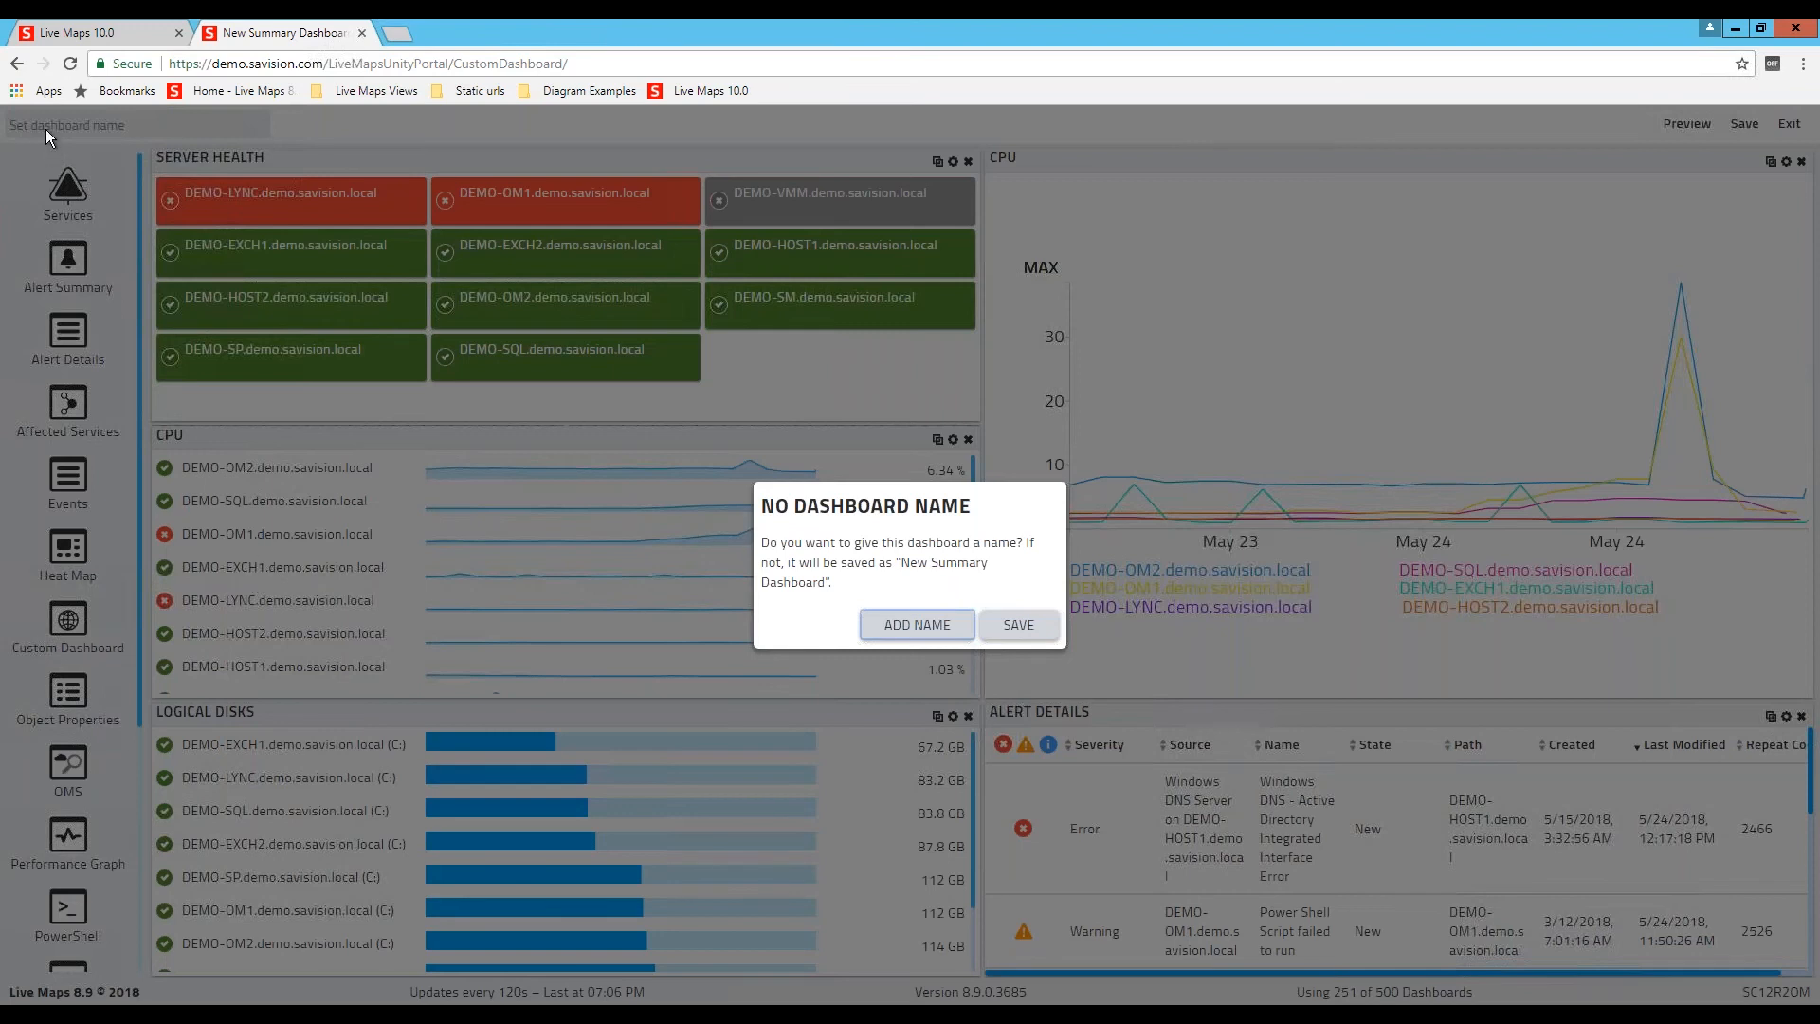
{"action": "left_click", "coordinate": [939, 624]}
{"action": "type", "text": "User"}
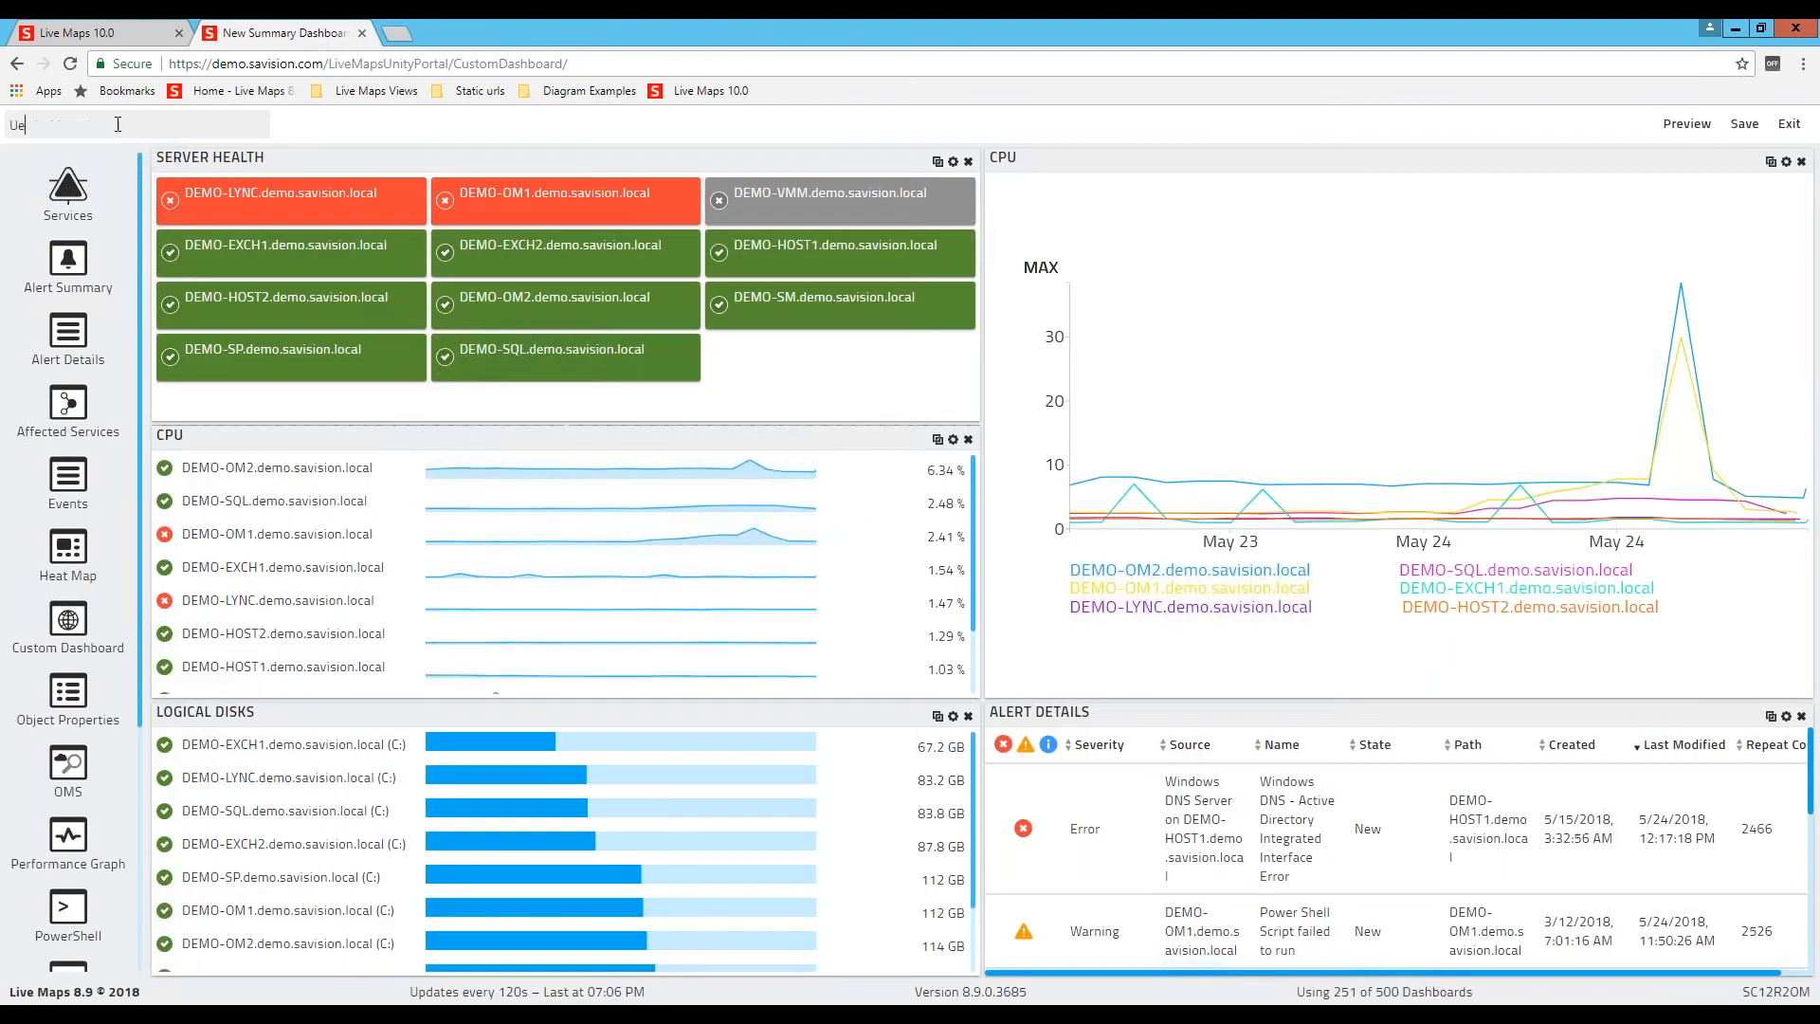
{"action": "type", "text": " Group 5 Summary Dashboard"}
{"action": "left_click", "coordinate": [1747, 126]}
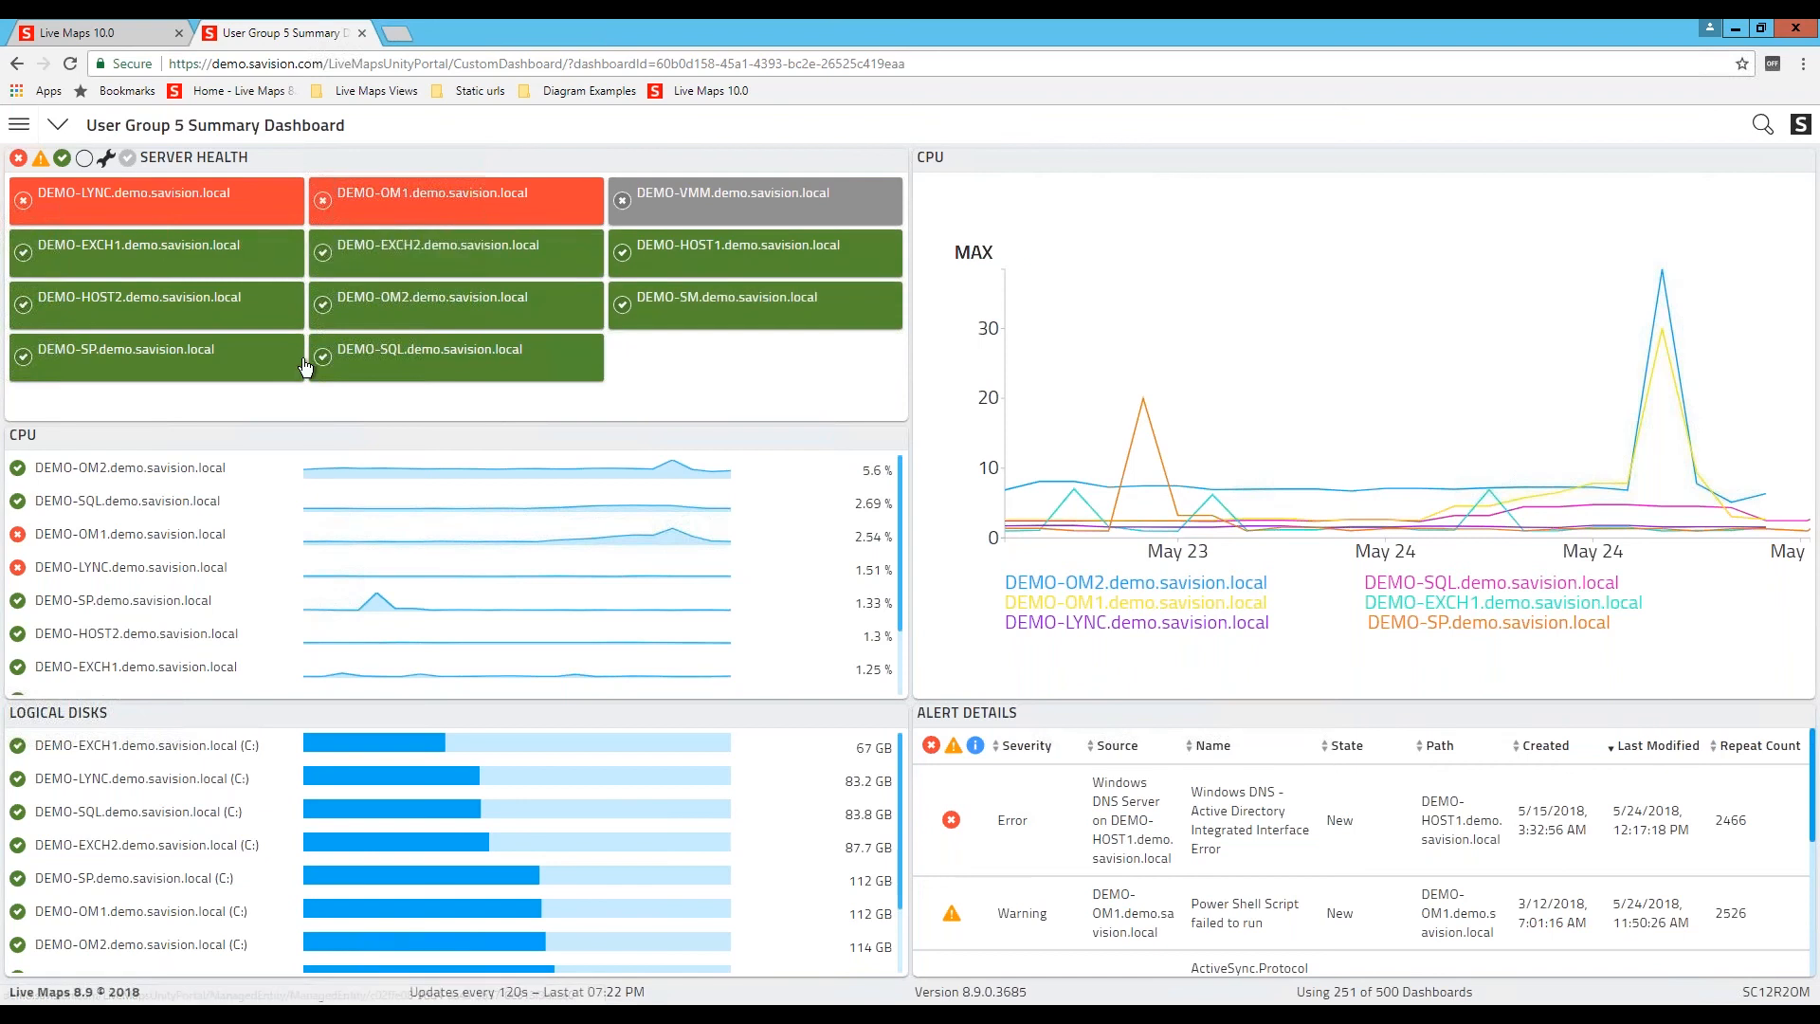
Step: Filter the healthy servers out of the Server Health heat map
{"action": "left_click", "coordinate": [61, 159]}
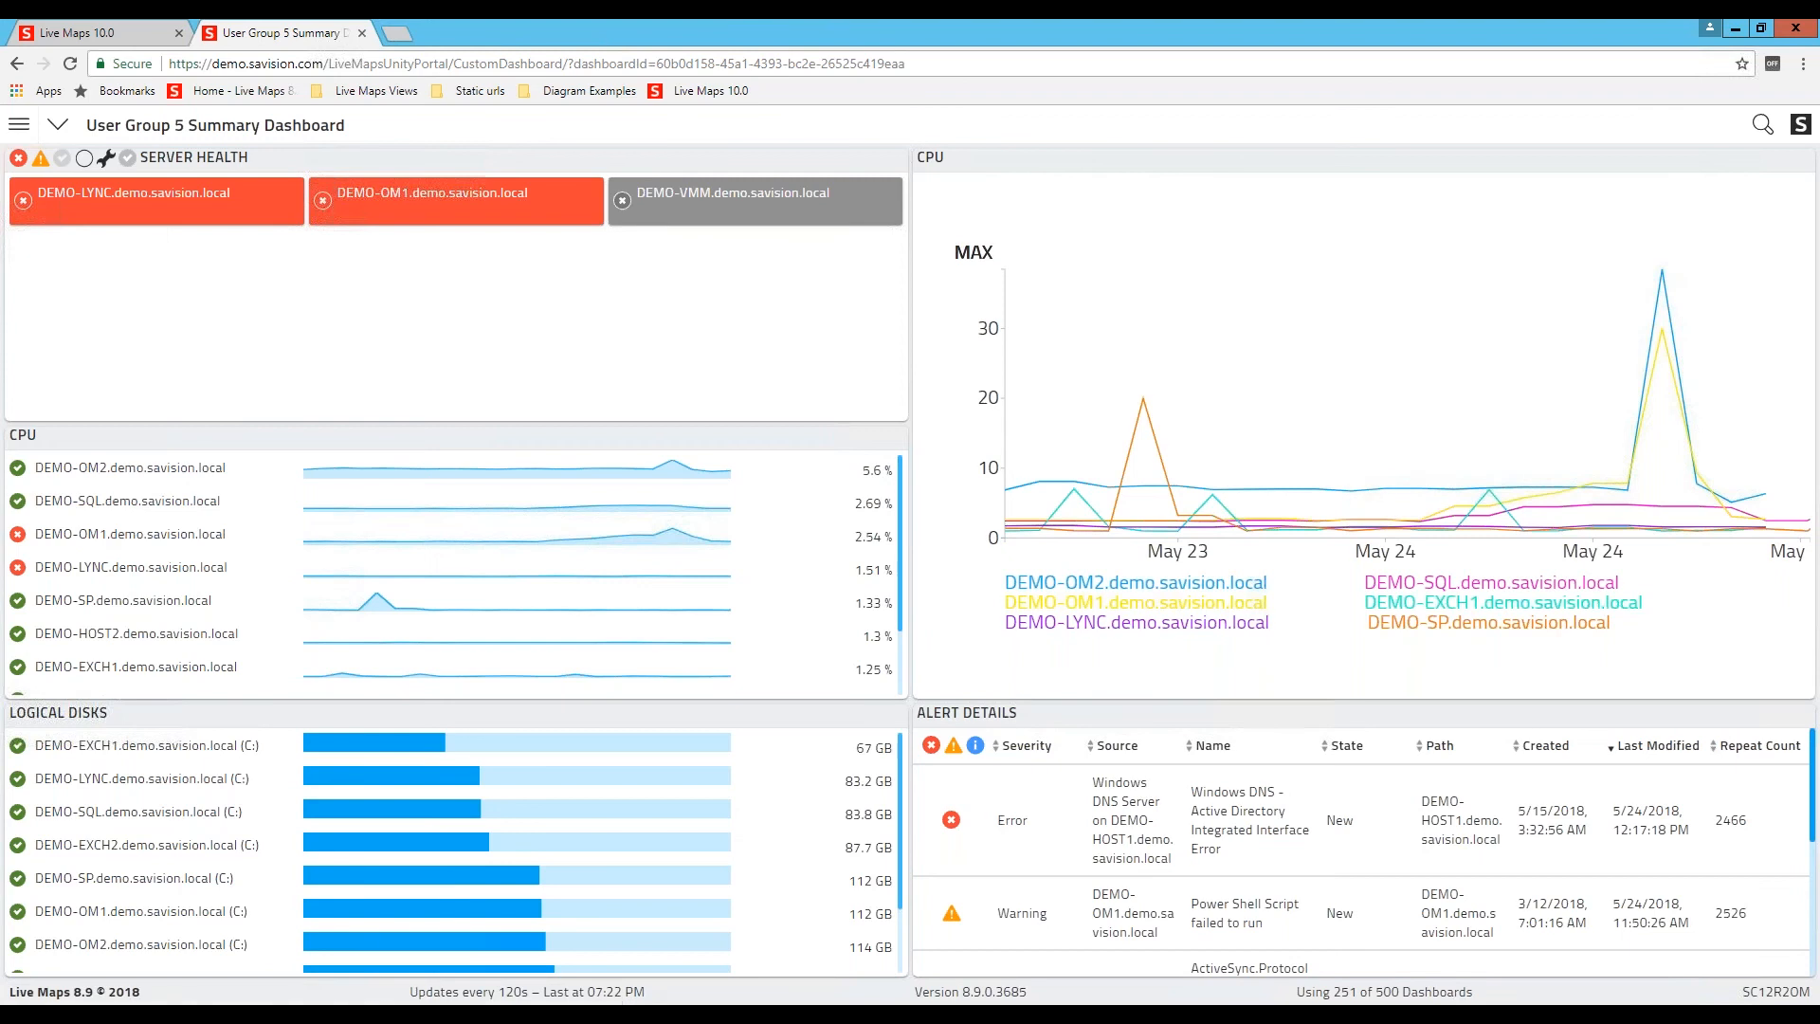
{"action": "left_click", "coordinate": [48, 540]}
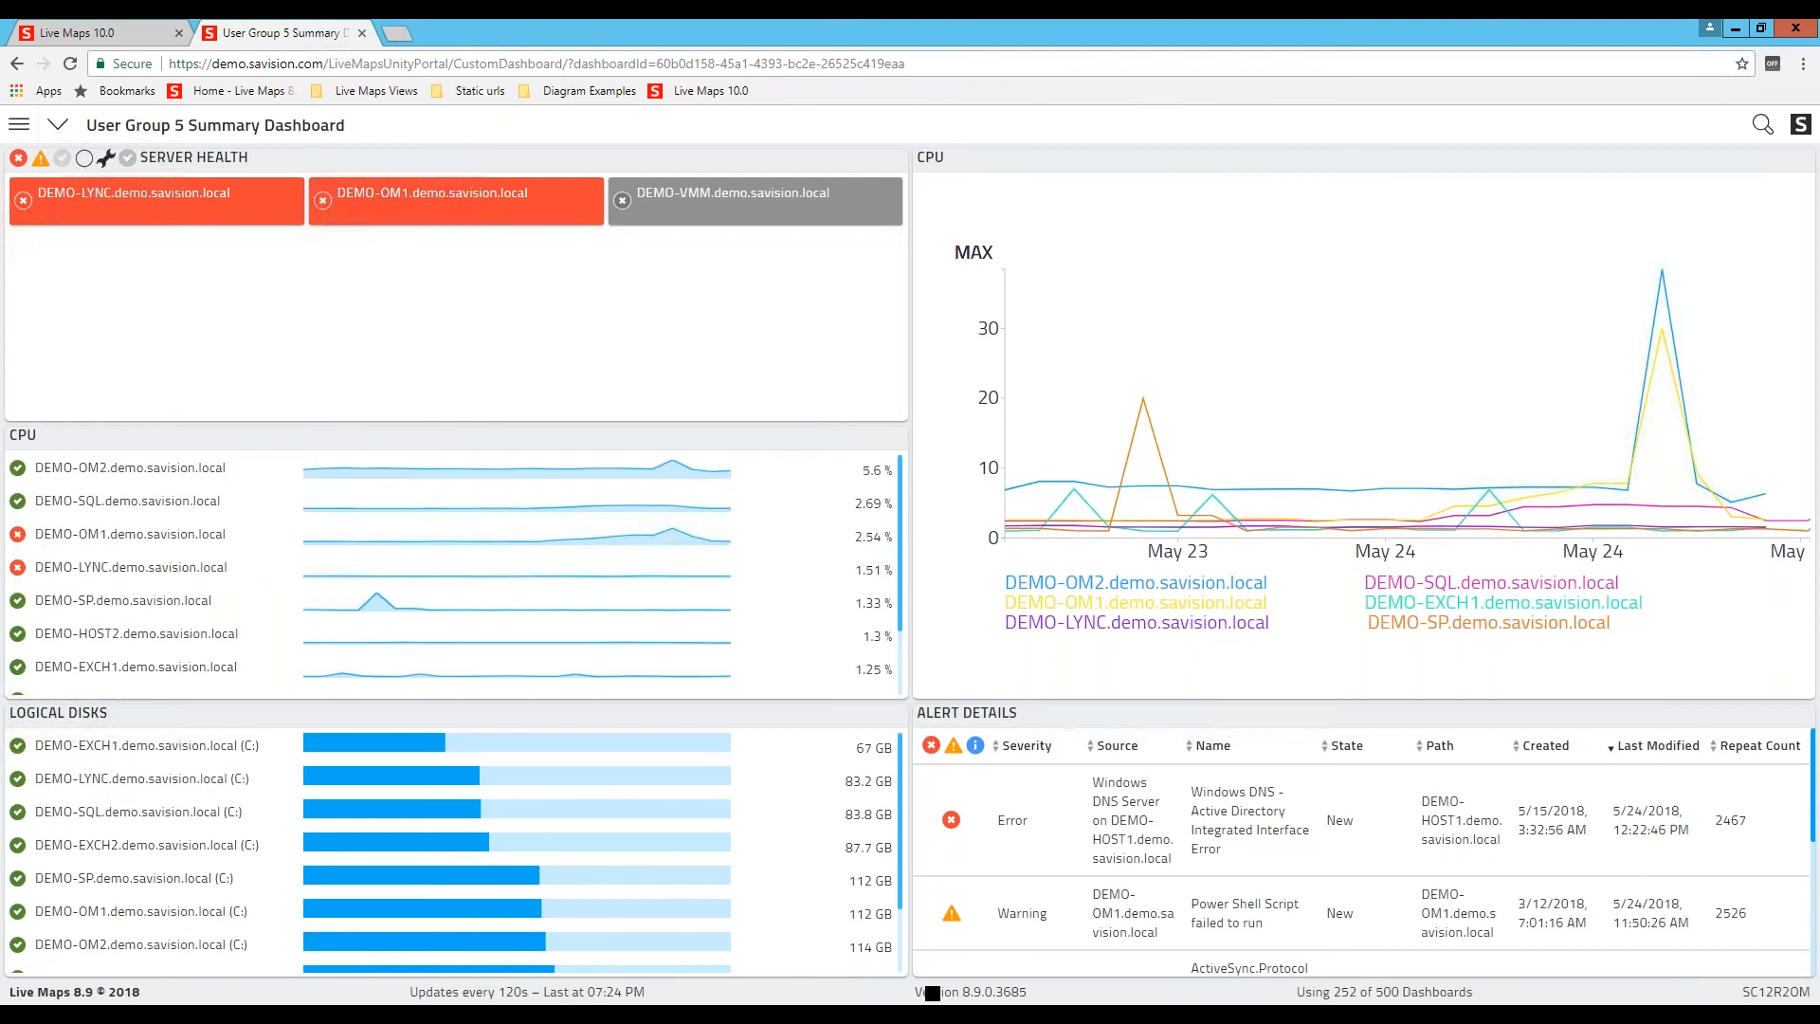
Step: Open the Object Explorer and scope it to the Windows Computer class
{"action": "left_click", "coordinate": [19, 125]}
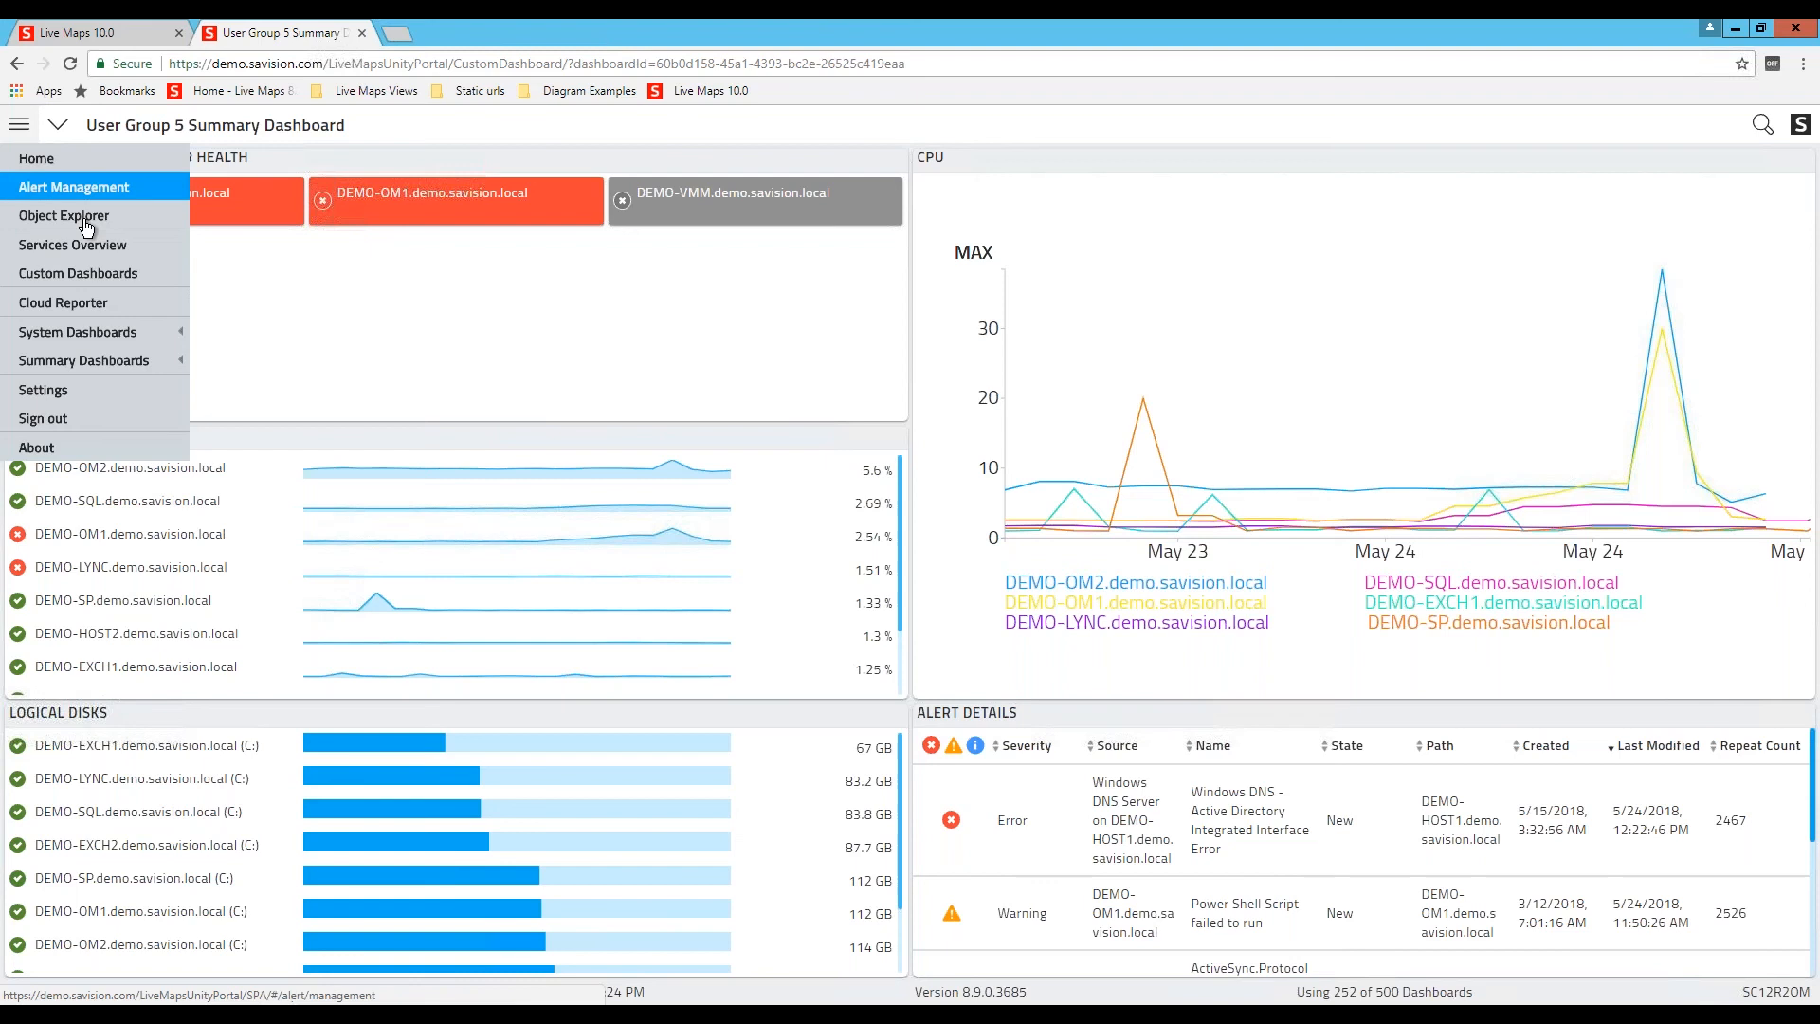
{"action": "left_click", "coordinate": [45, 218]}
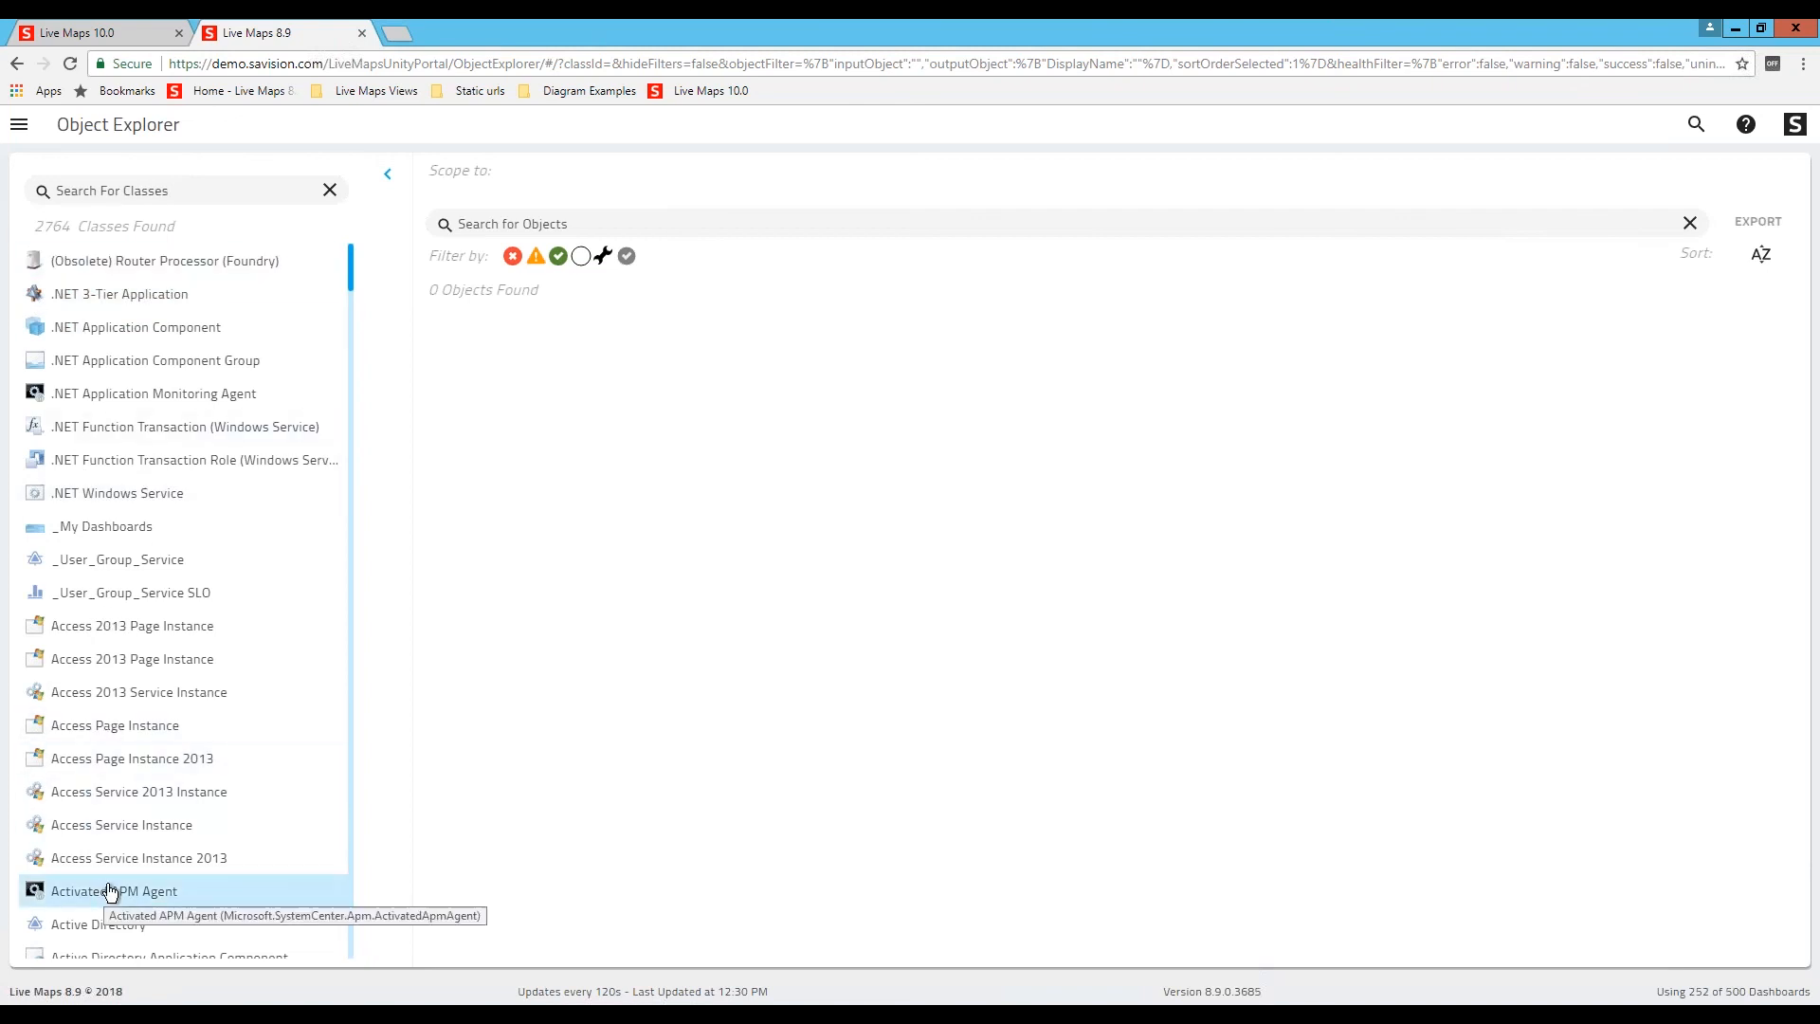
{"action": "left_click", "coordinate": [87, 194]}
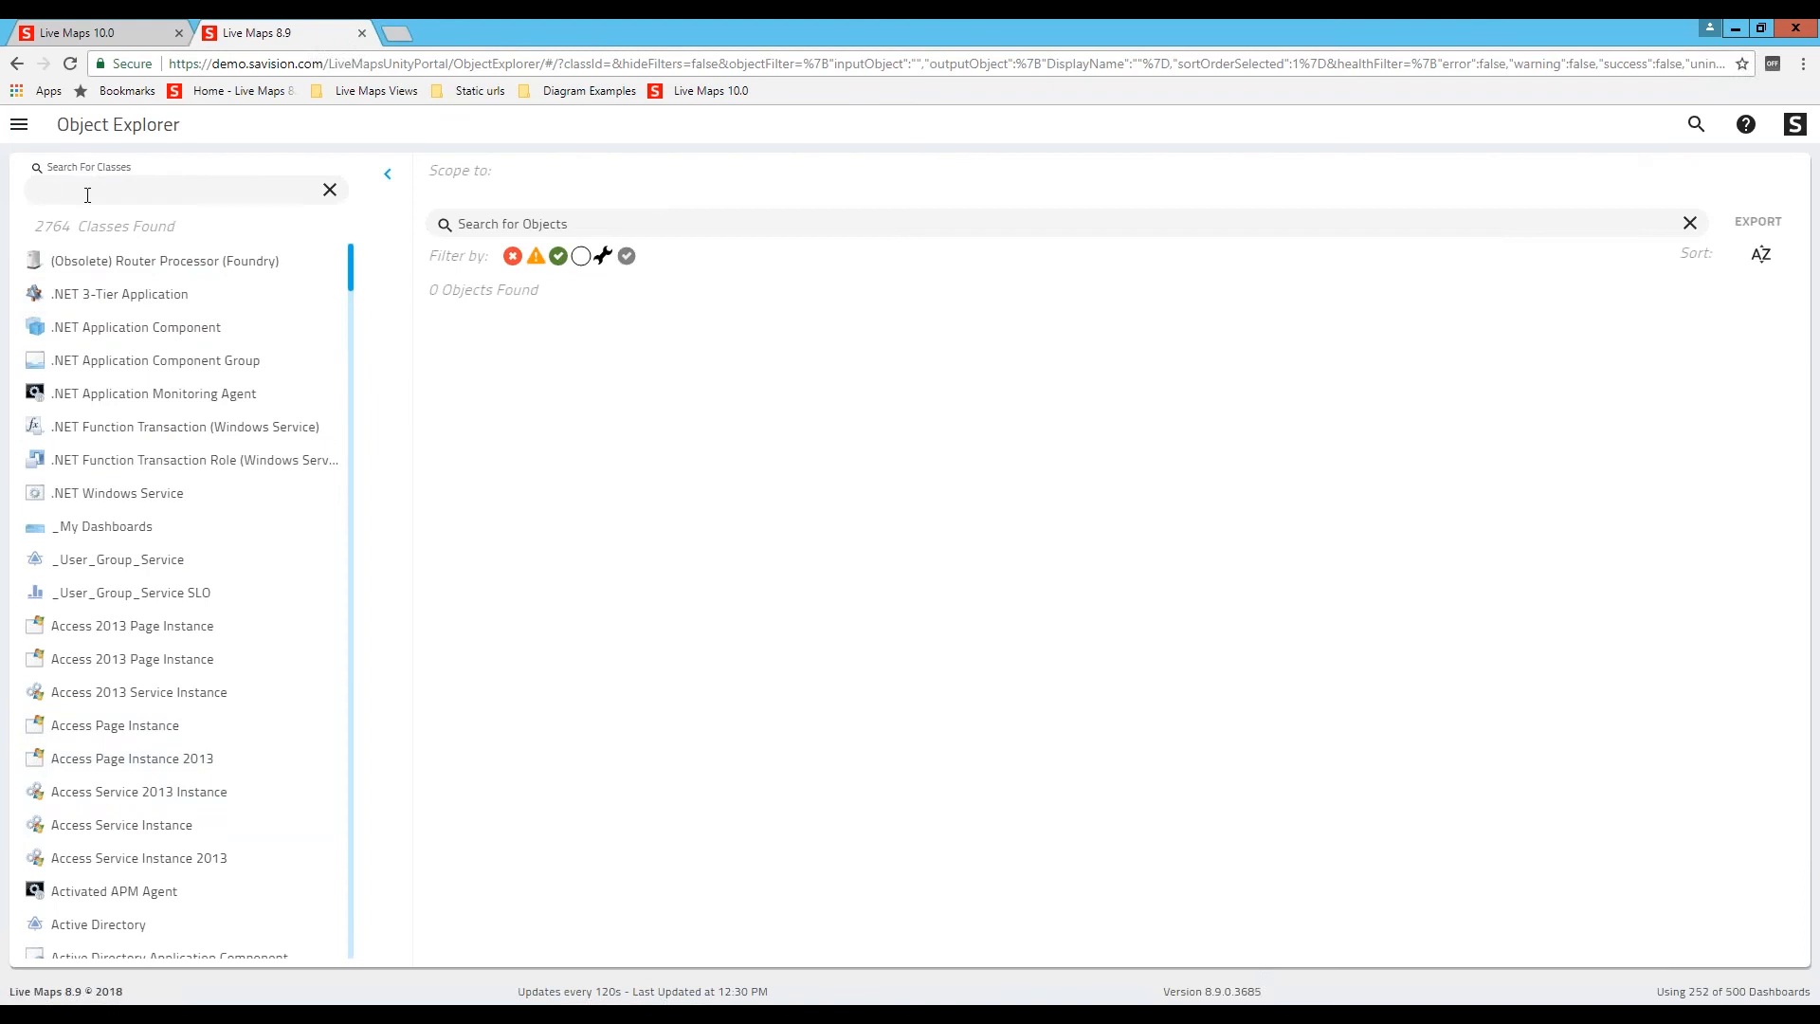
{"action": "type", "text": "Windows Compu"}
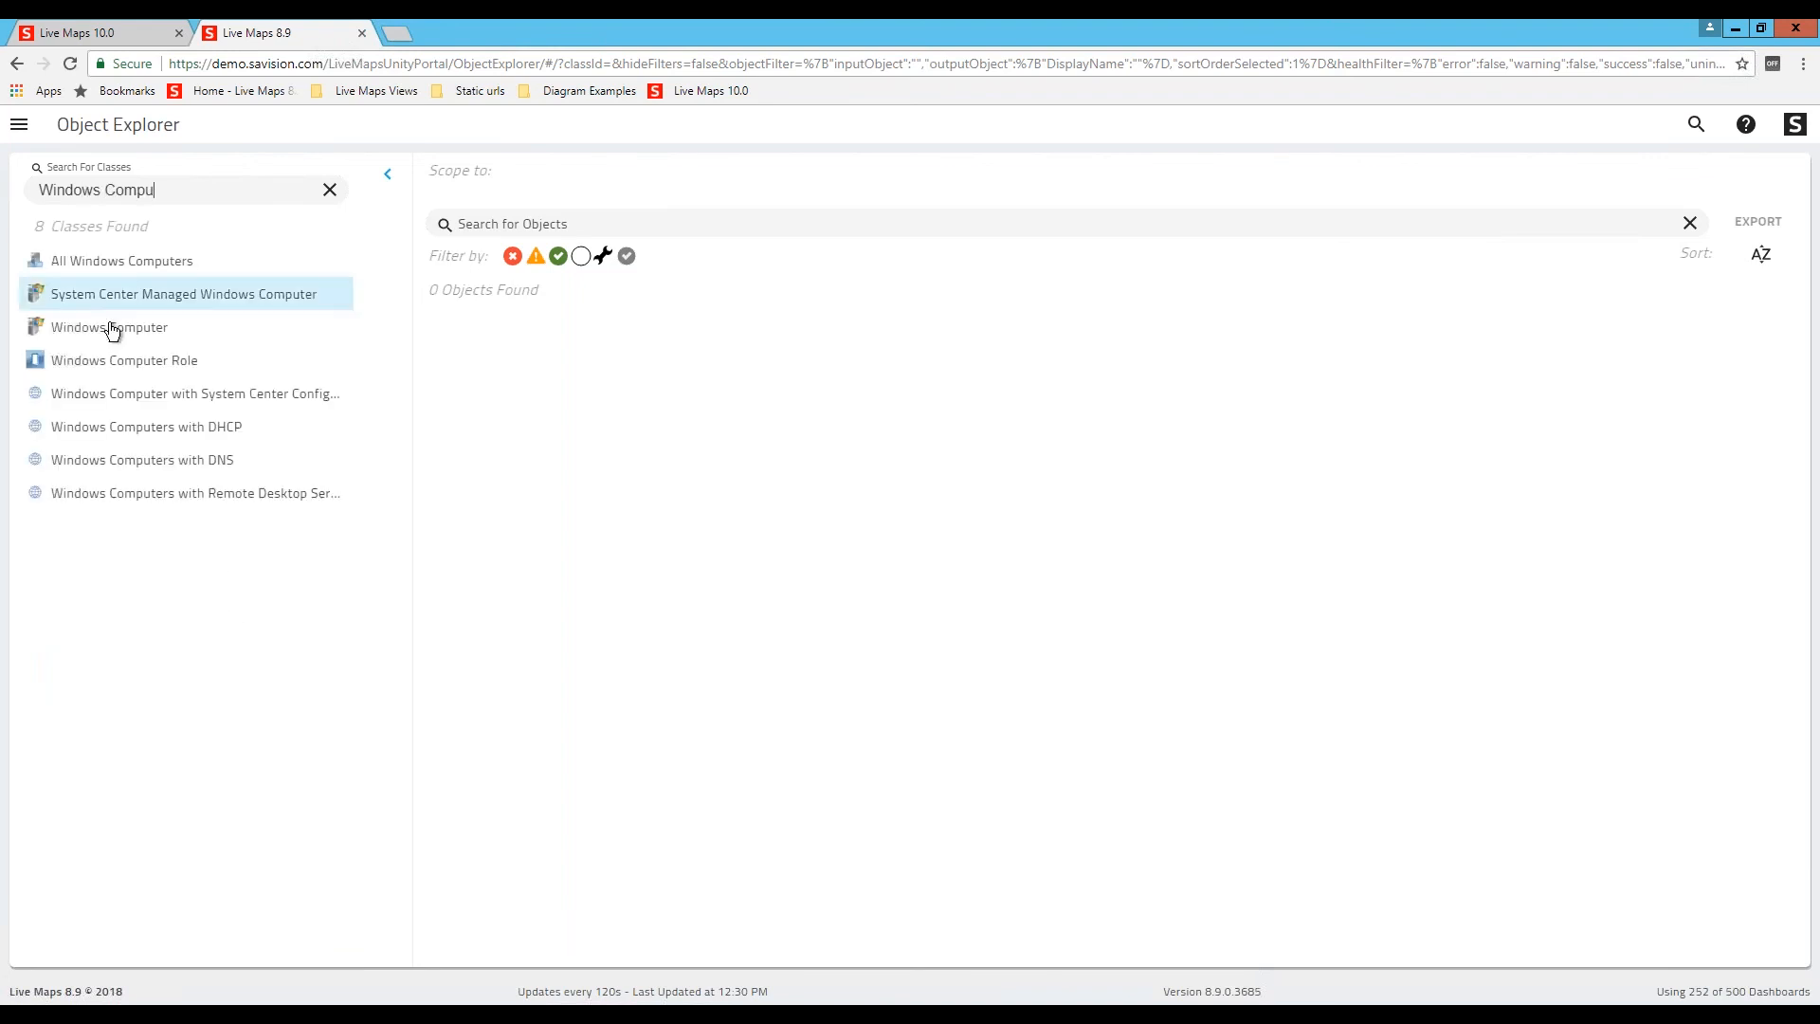
{"action": "left_click", "coordinate": [111, 328]}
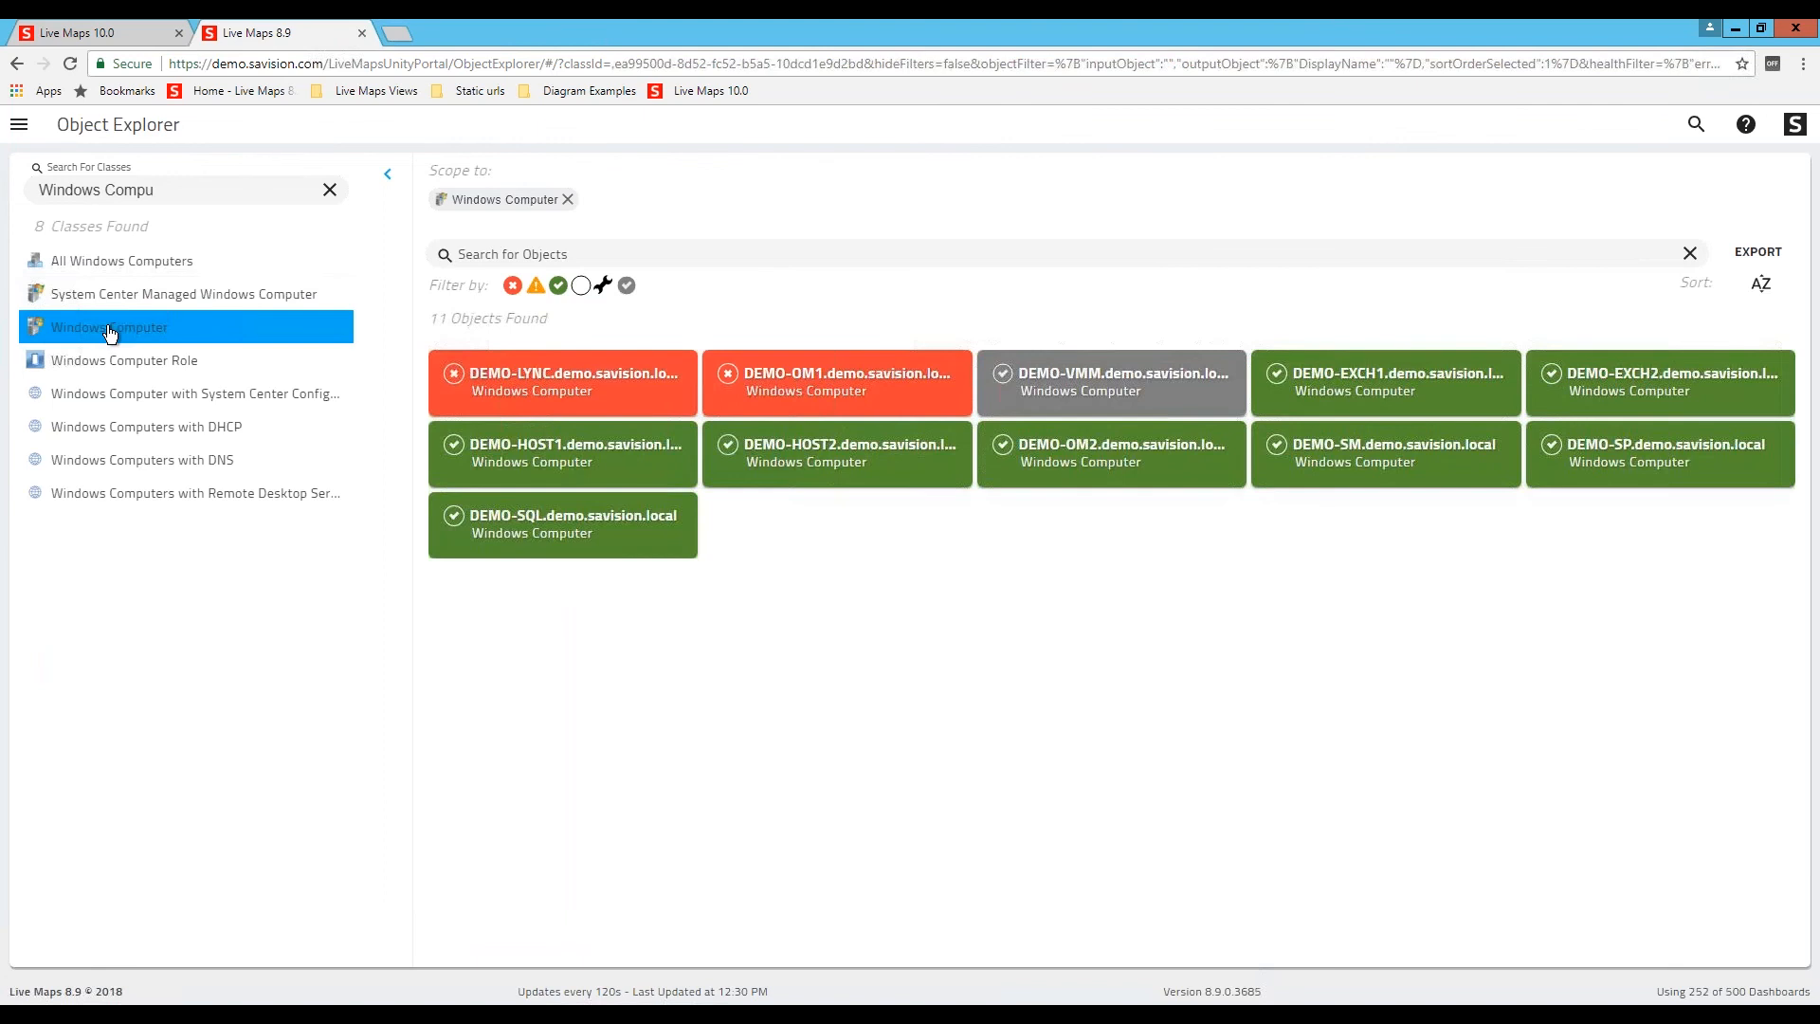
Step: Search the classes for "Logical d" and add Logical Disk (Server) to the scope
{"action": "triple_click", "coordinate": [149, 187]}
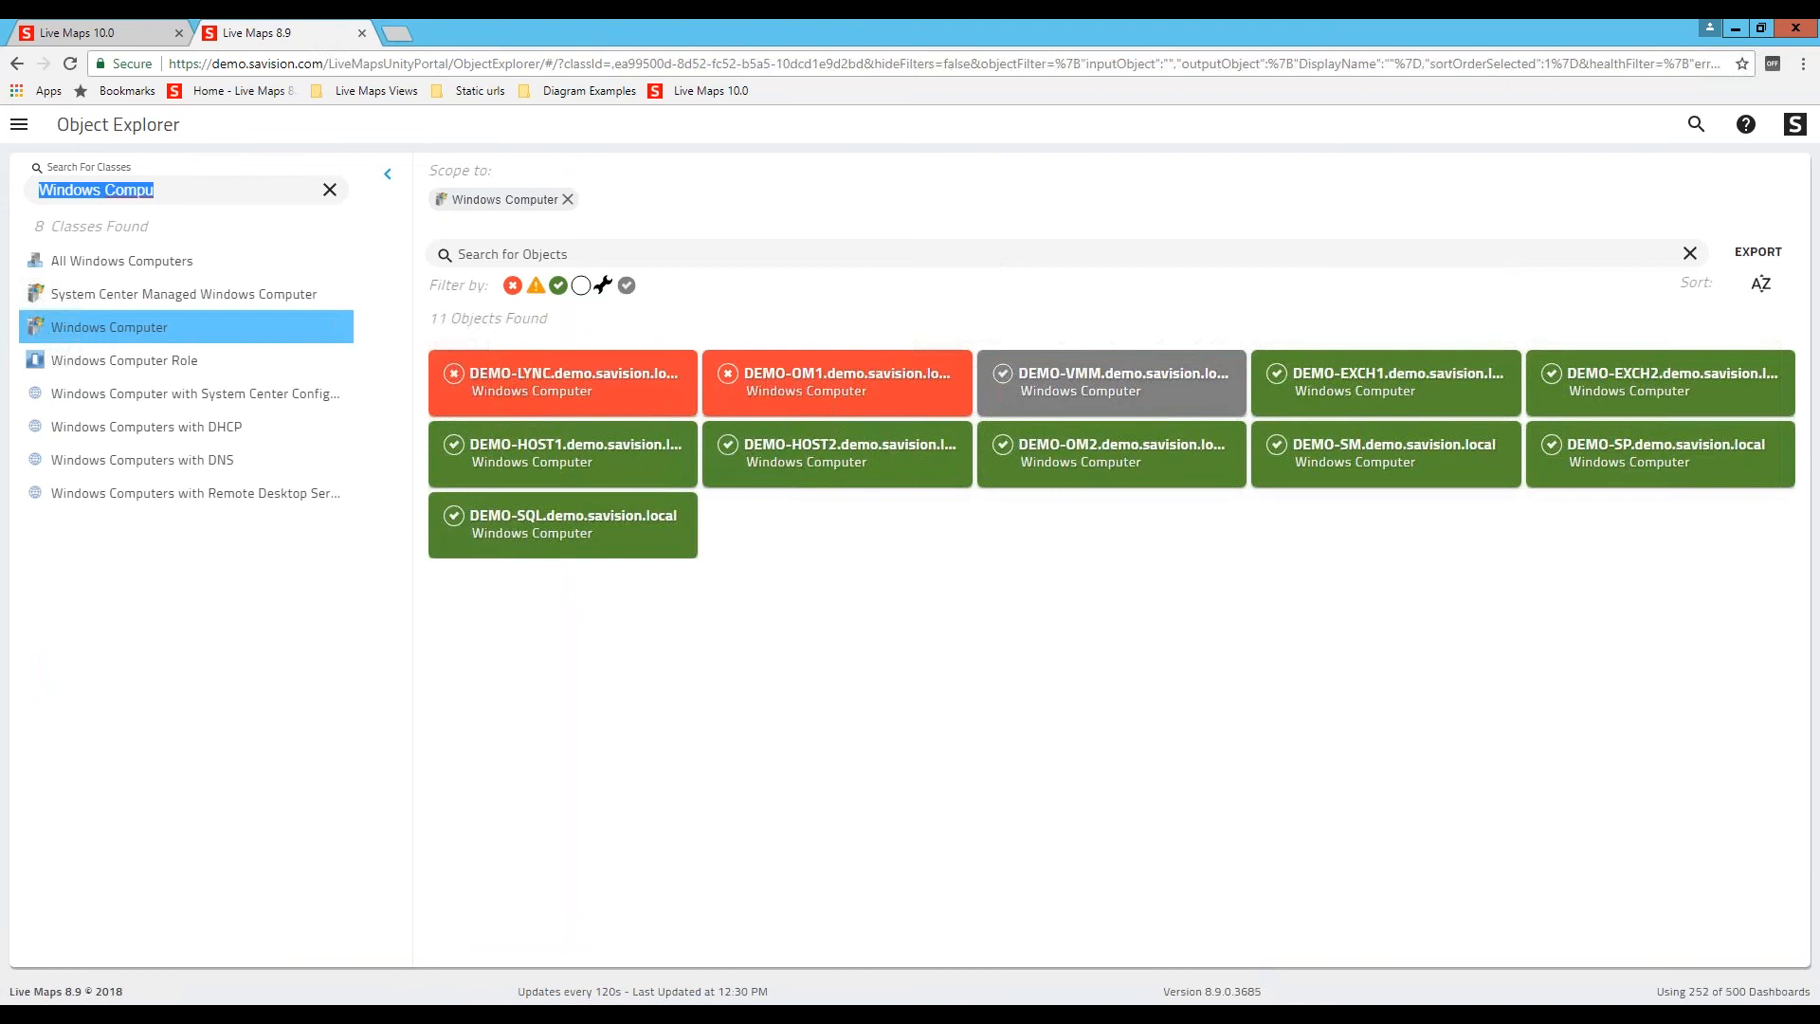
{"action": "type", "text": "Logical"}
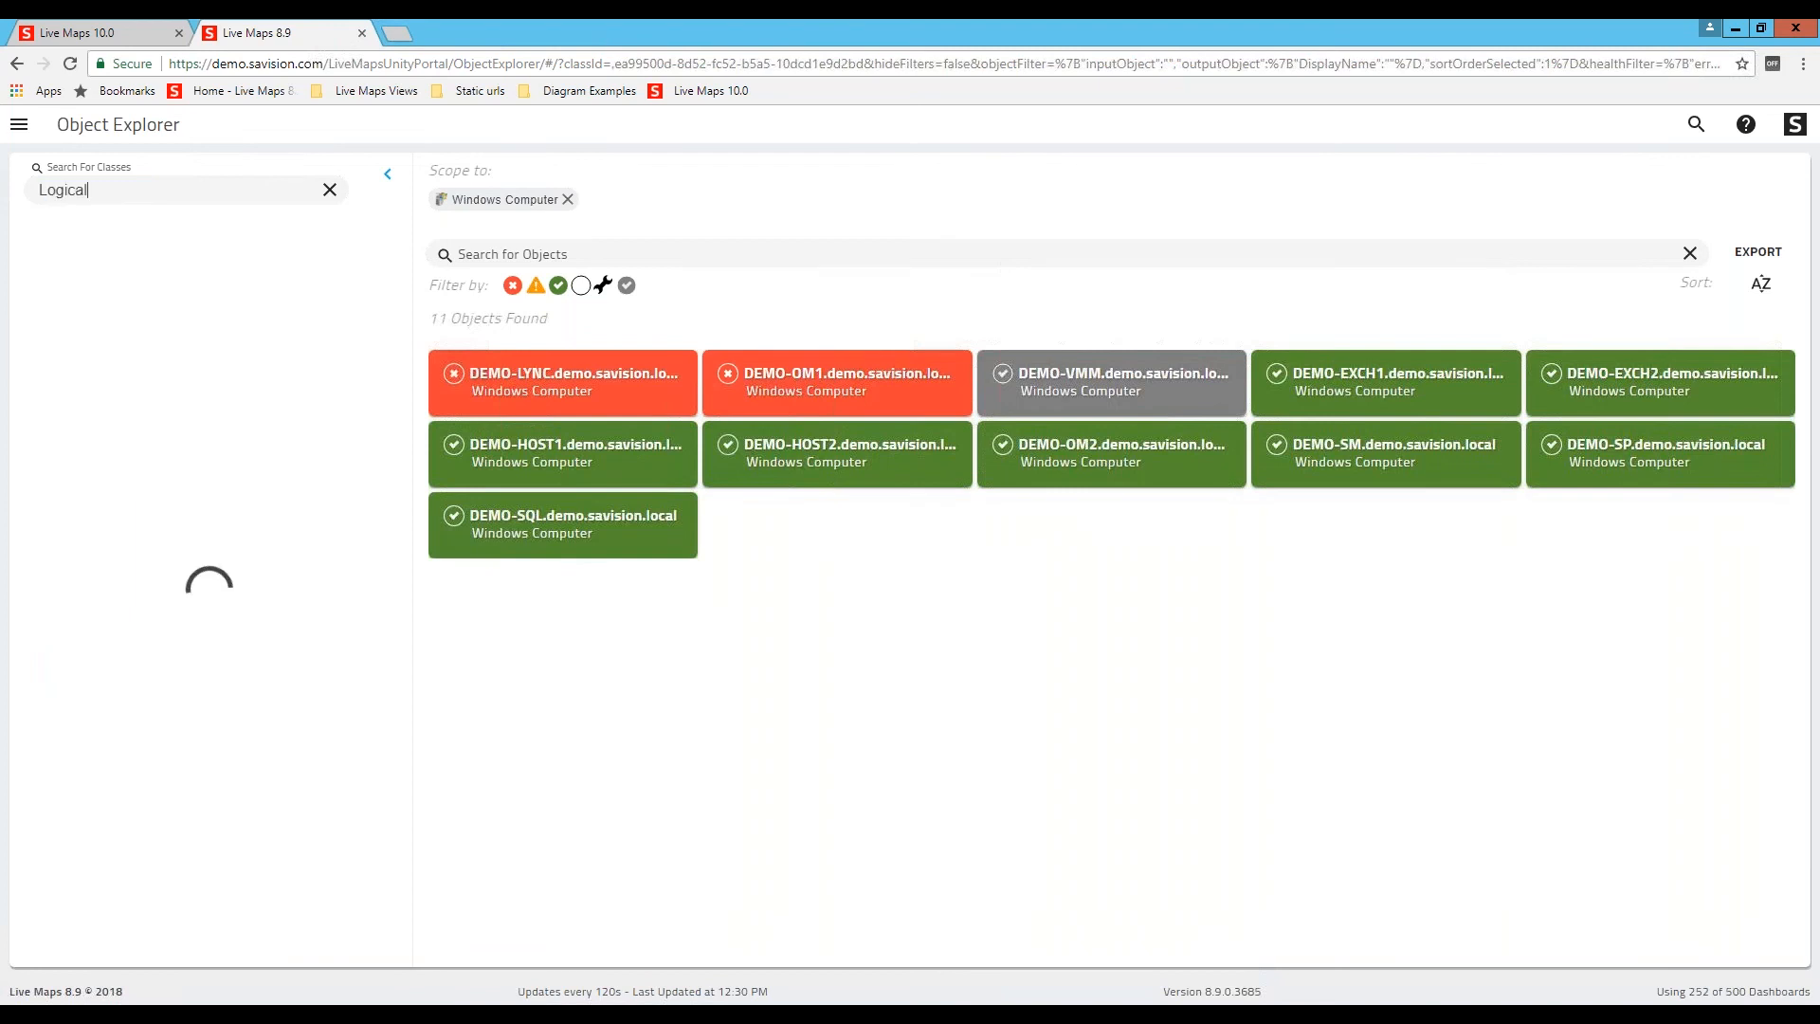
{"action": "type", "text": " d"}
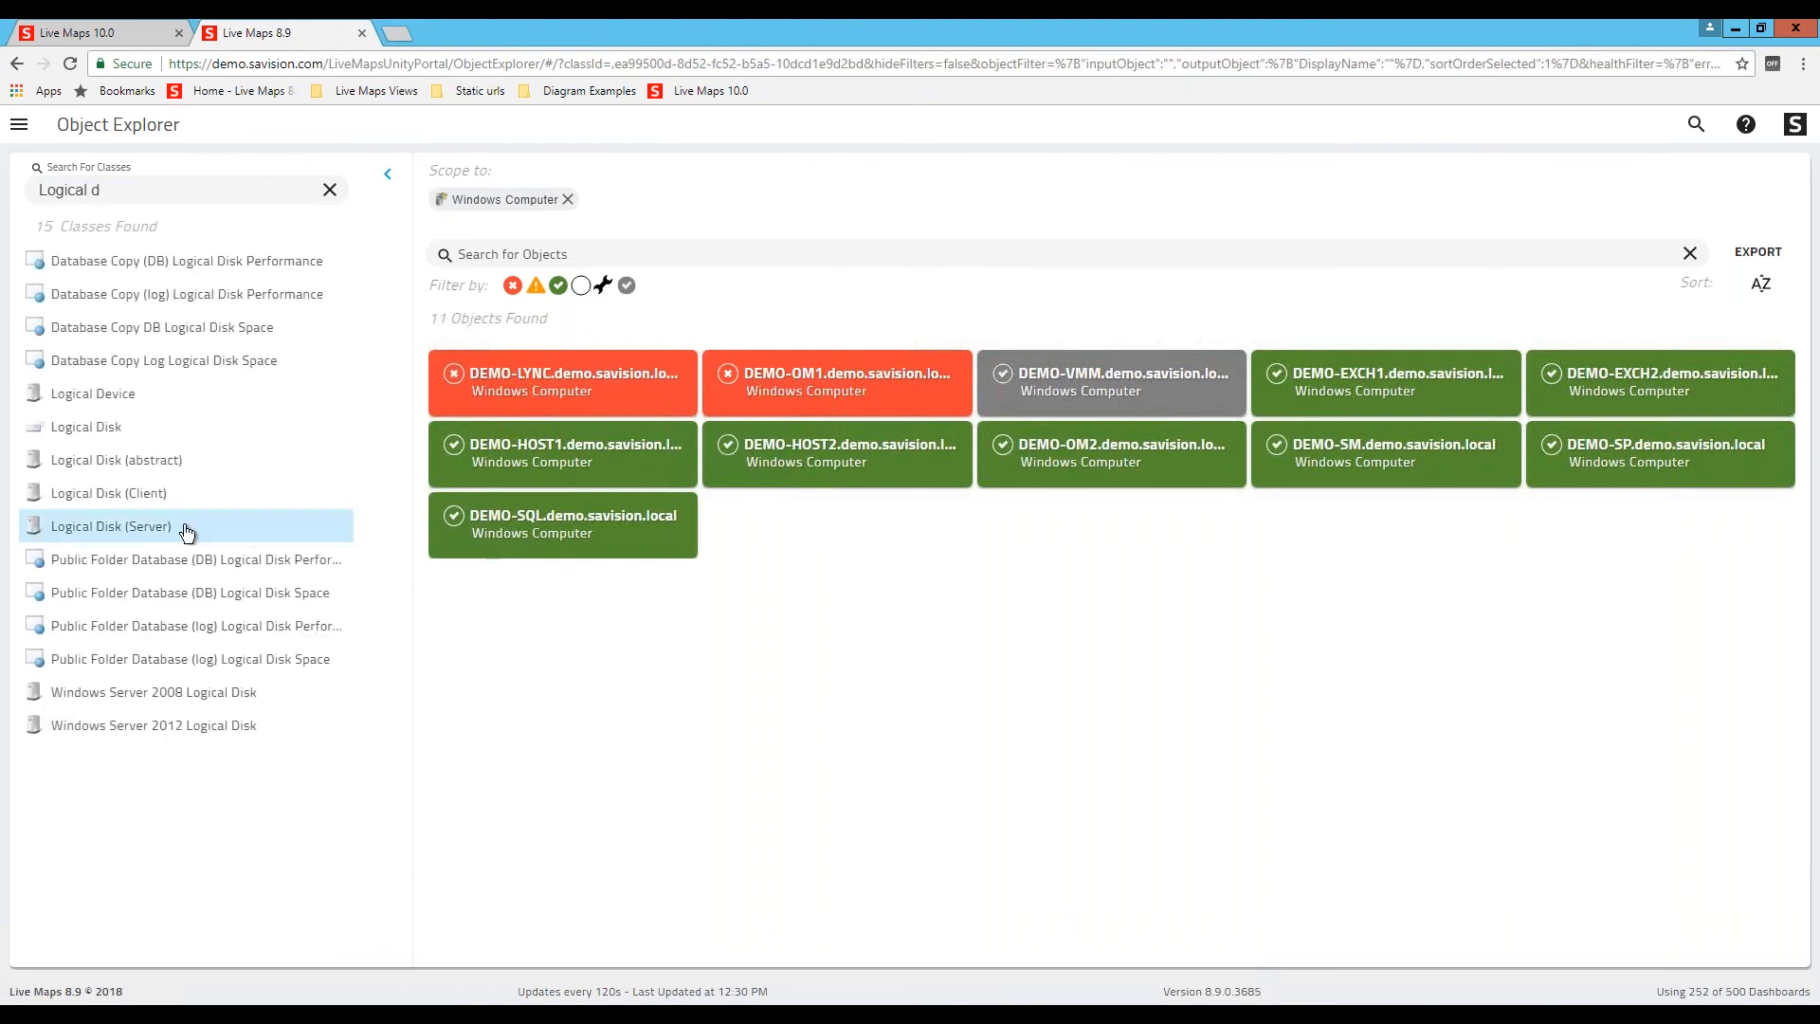
{"action": "left_click", "coordinate": [187, 528]}
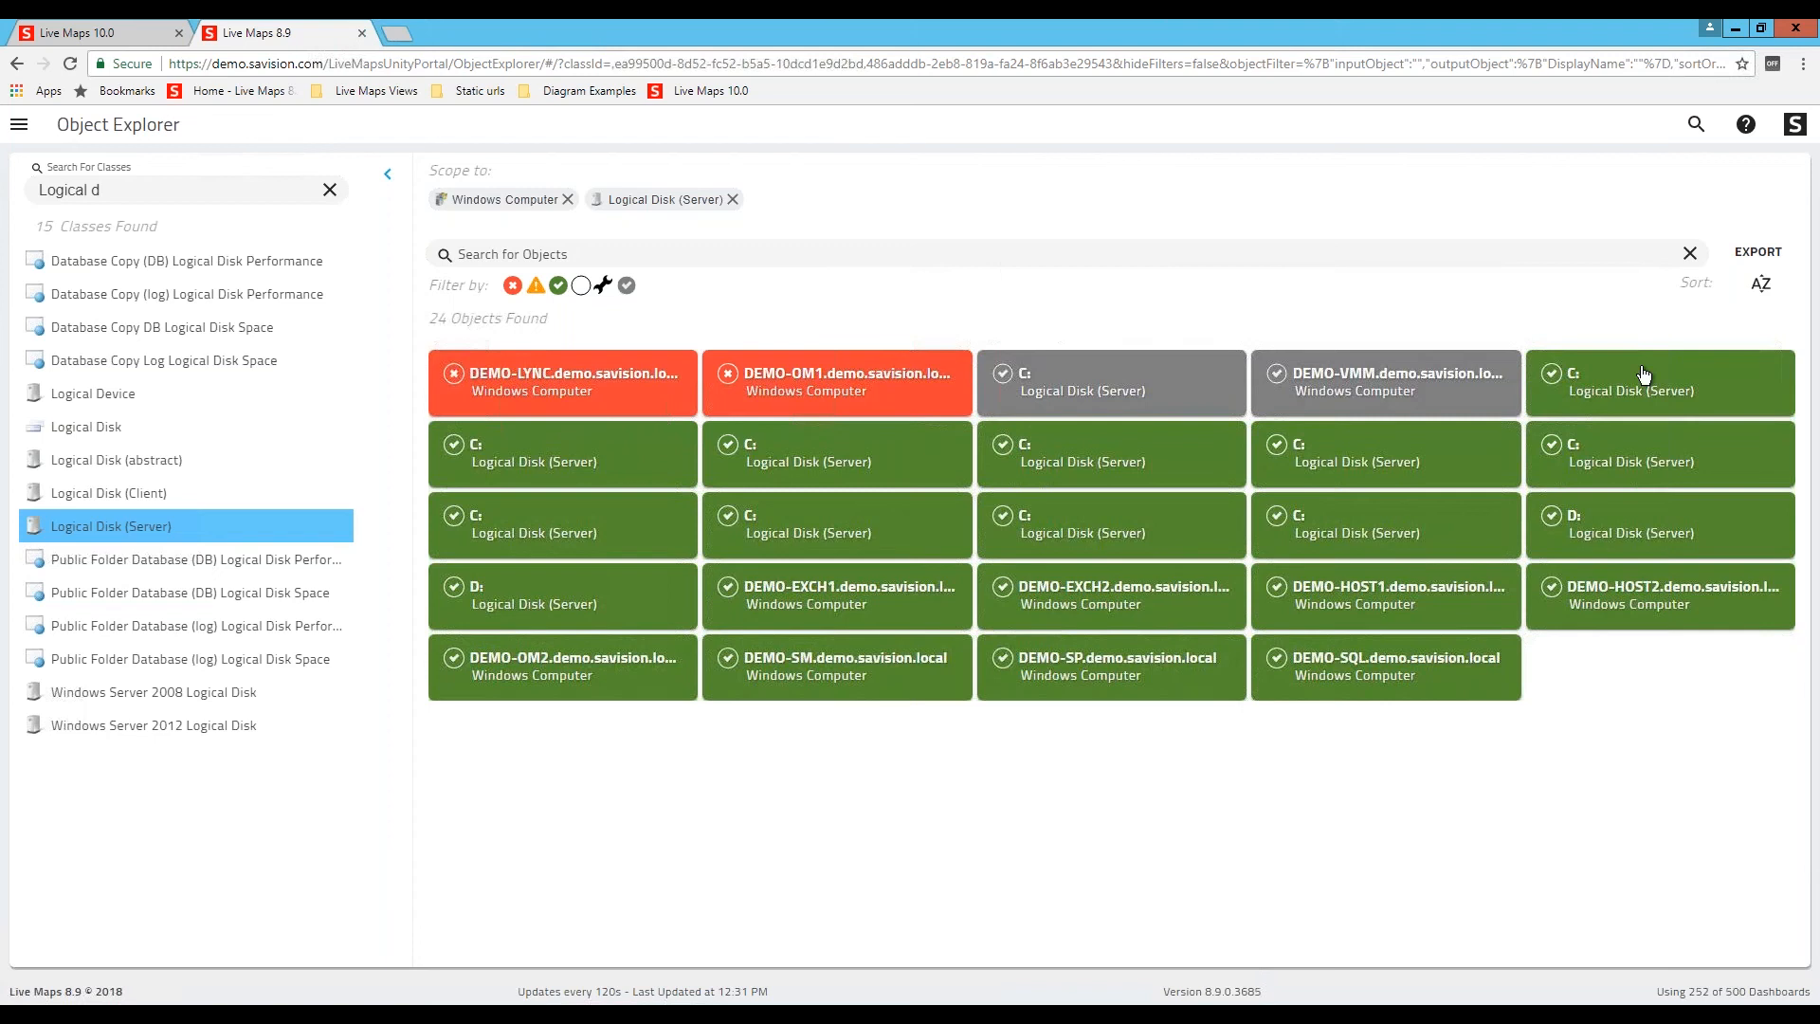
Step: Filter the healthy objects out of the results and sort the remaining ones alphabetically
{"action": "left_click", "coordinate": [495, 253]}
{"action": "type", "text": "c:"}
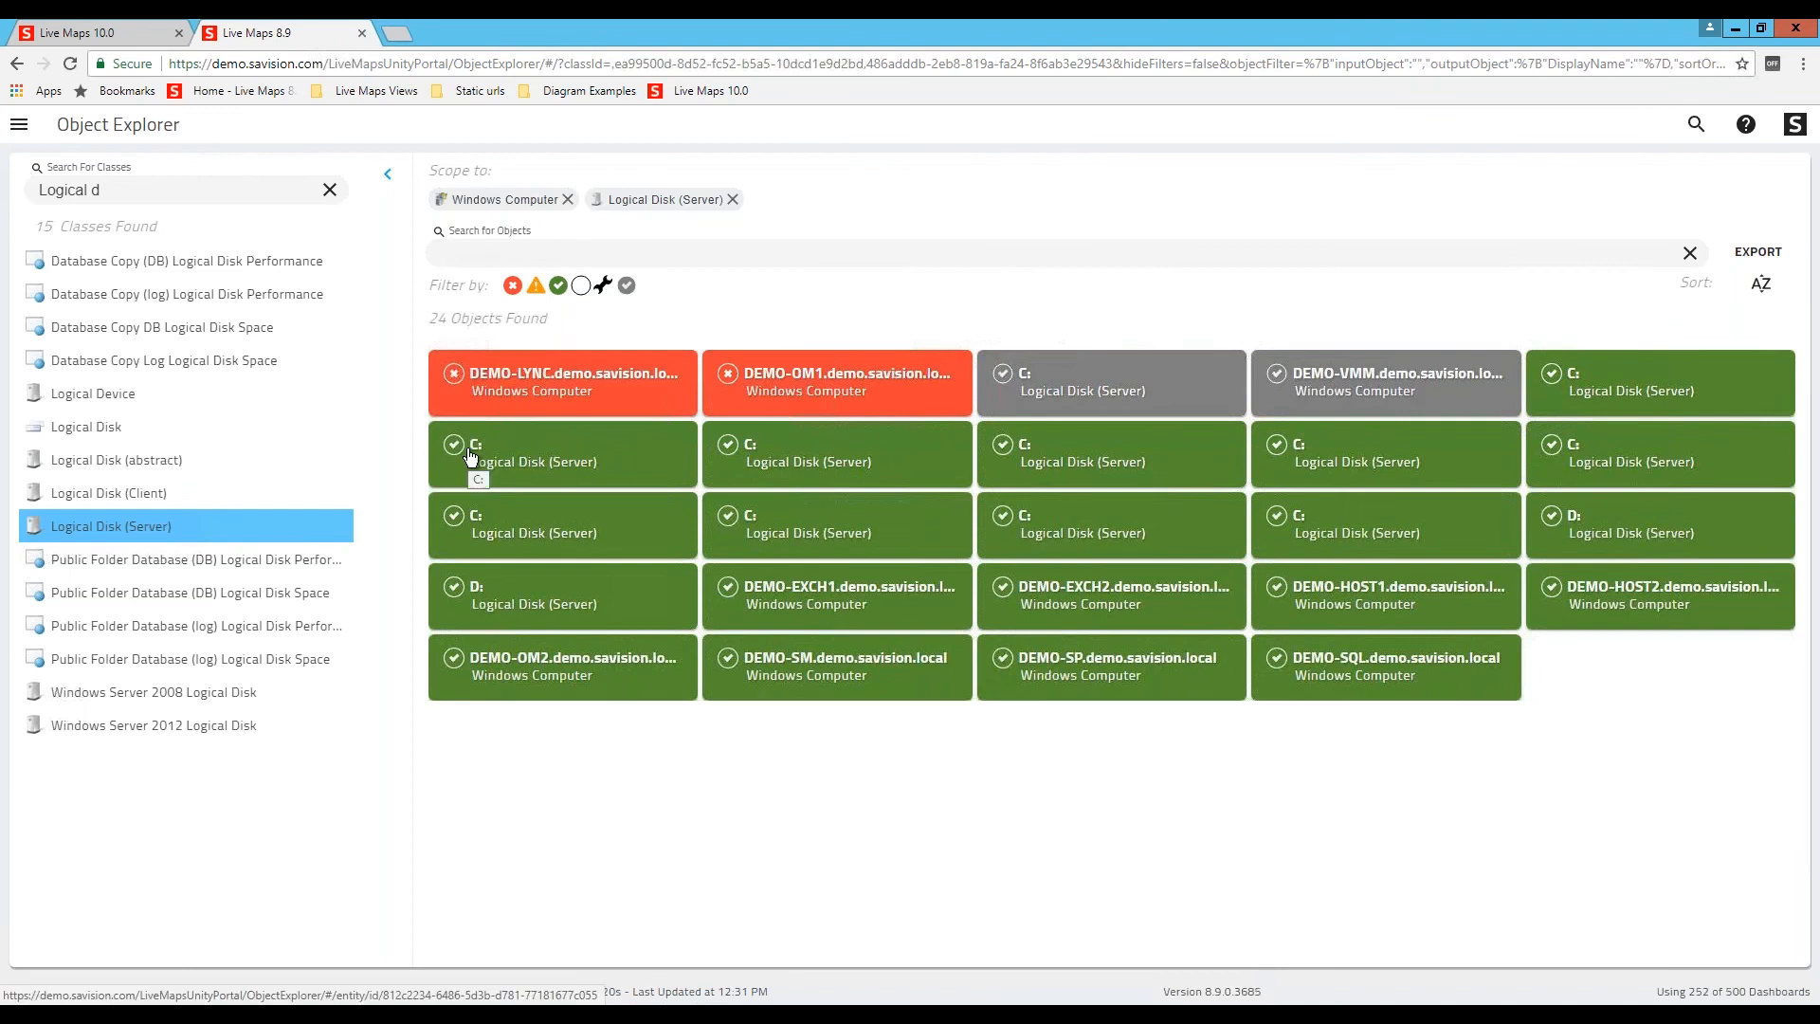
{"action": "left_click", "coordinate": [558, 286]}
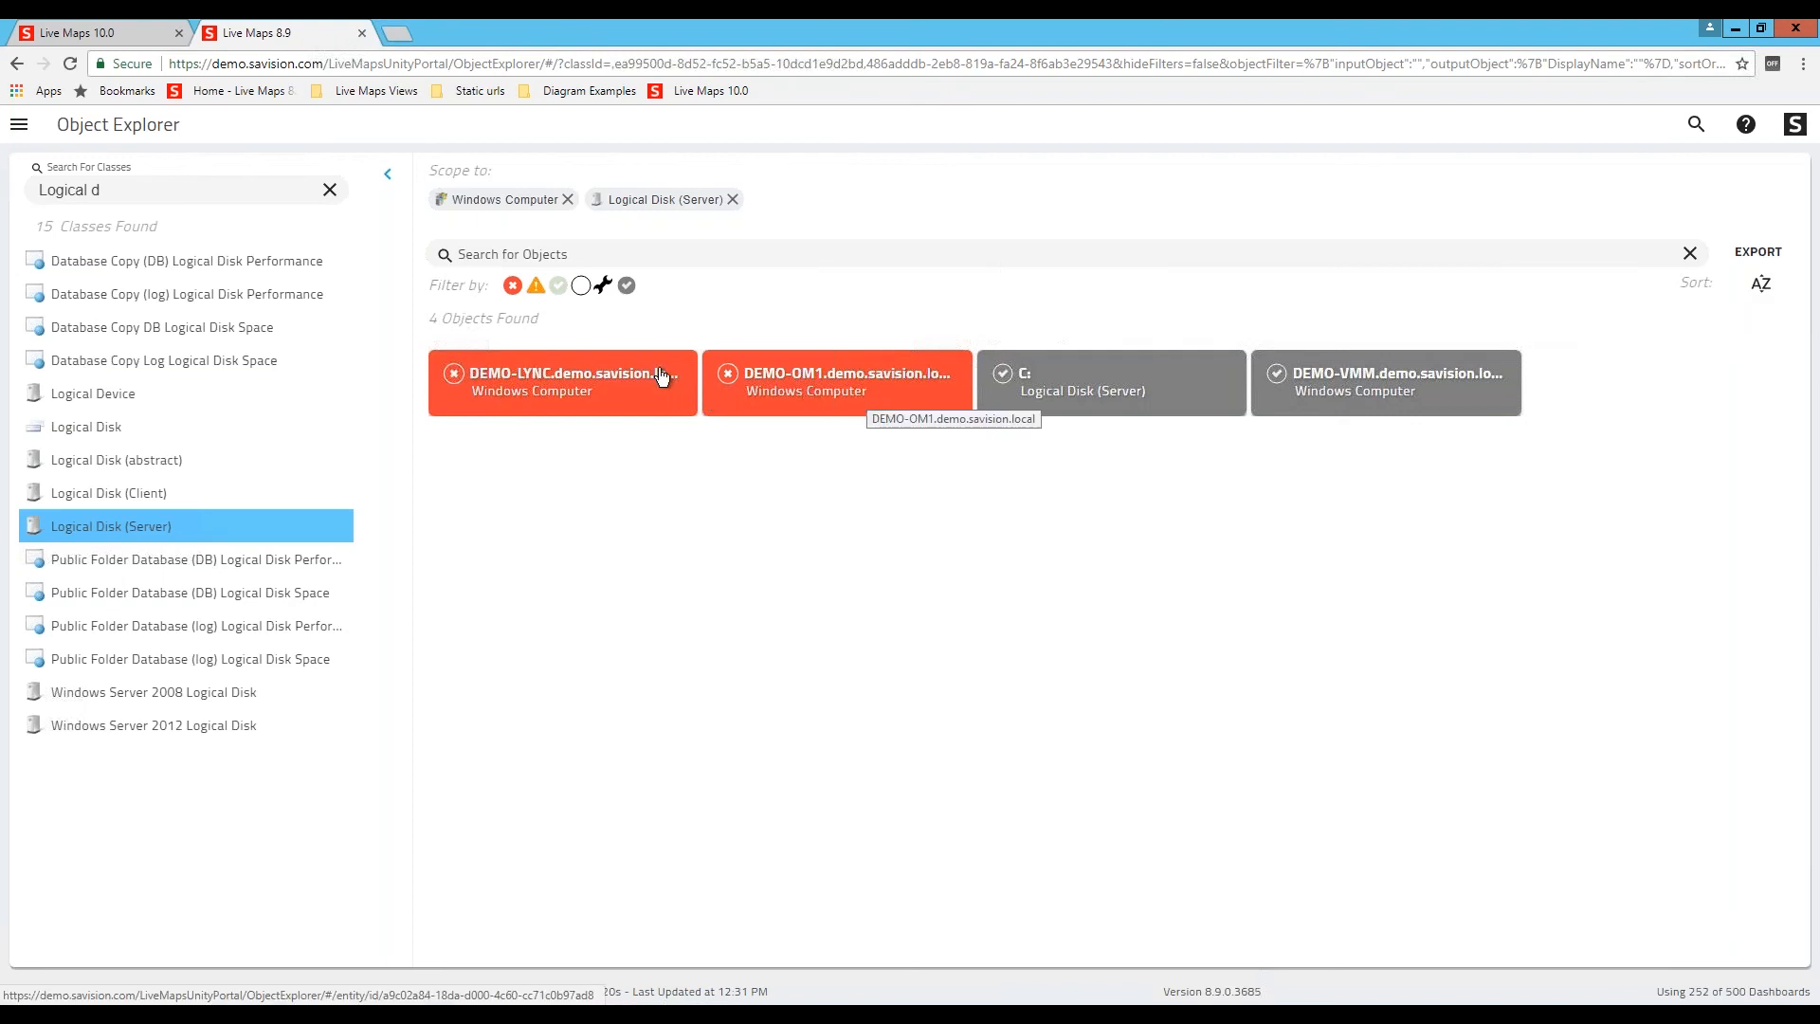
{"action": "left_click", "coordinate": [1762, 284]}
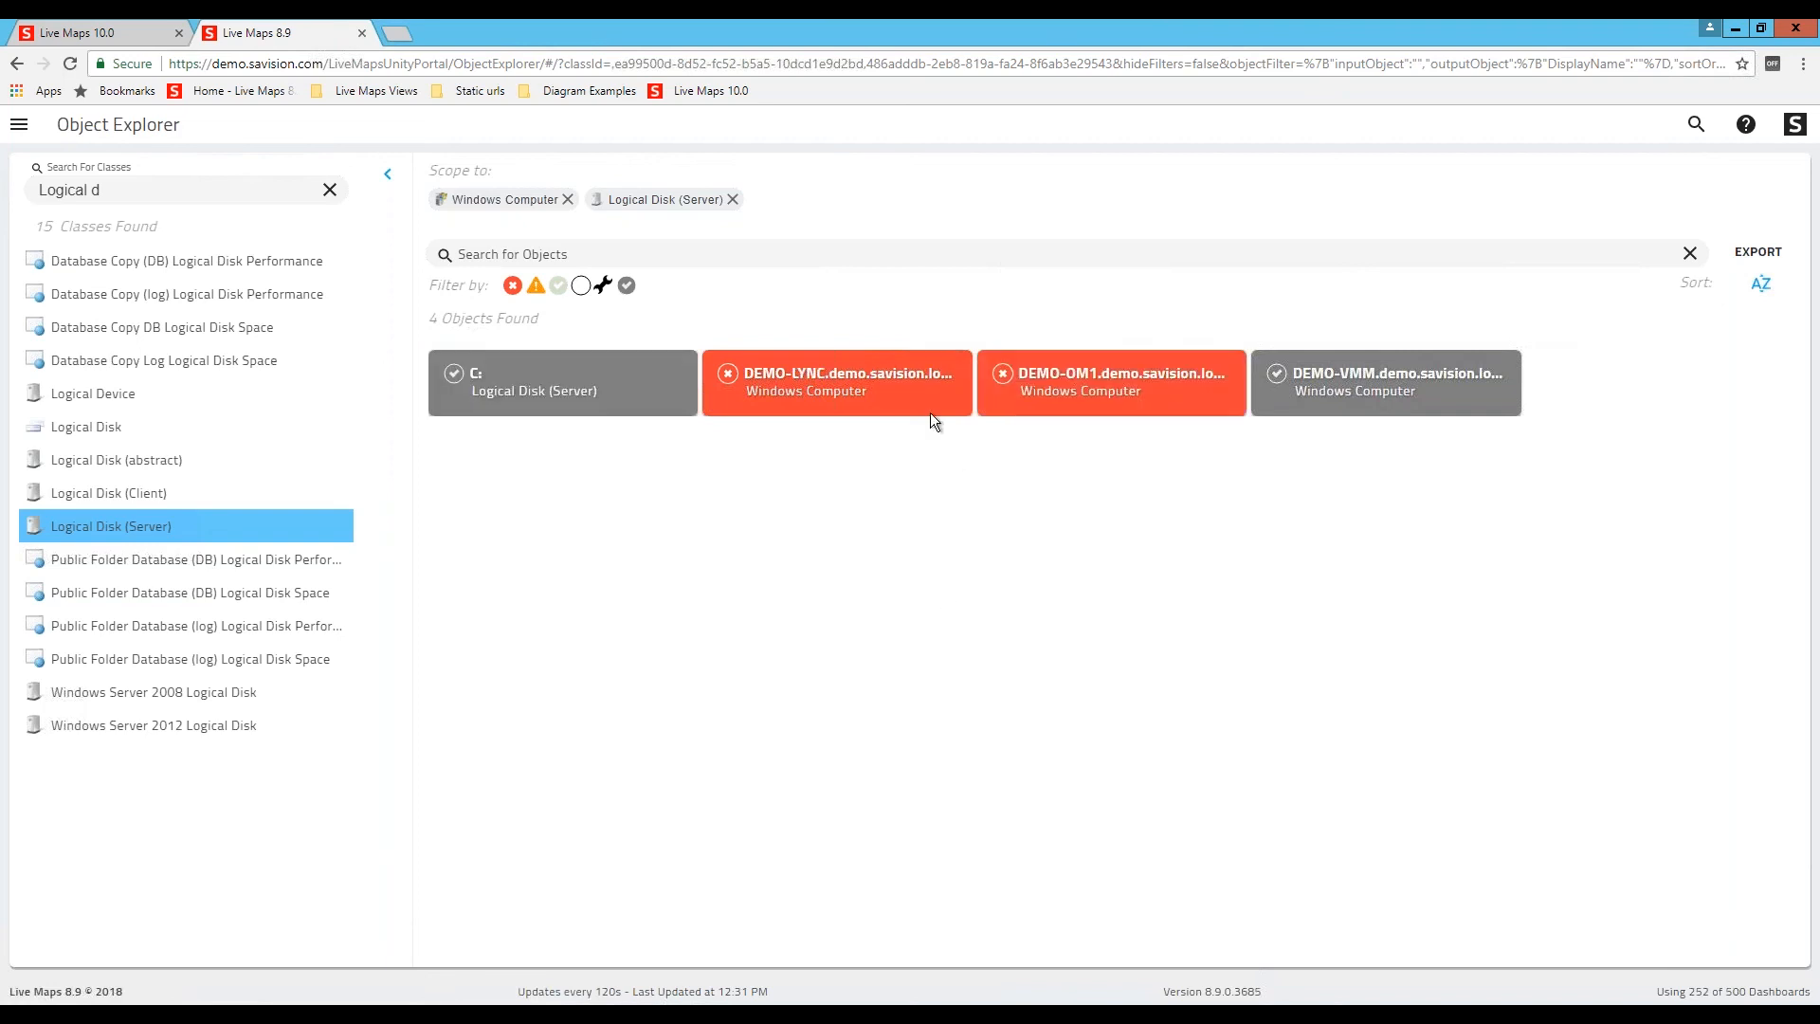
Step: Export the filtered object view as a new dashboard named "Object Explorer Test"
{"action": "left_click", "coordinate": [1762, 258]}
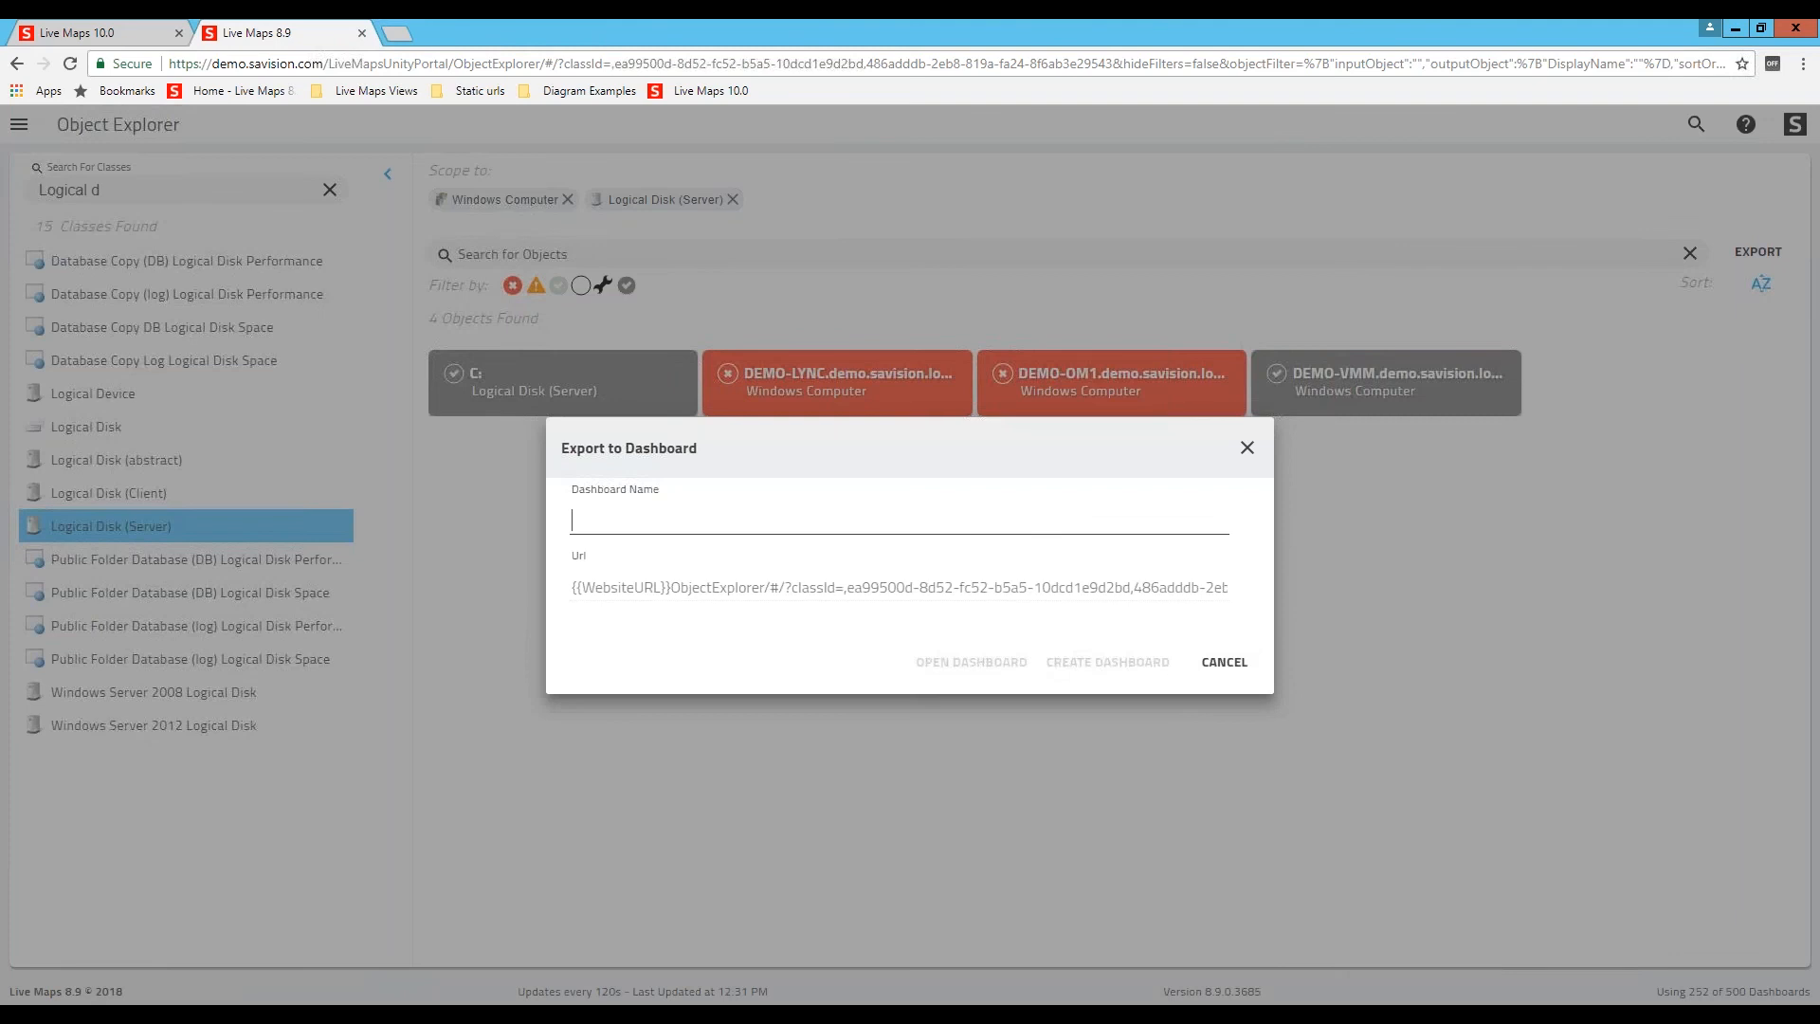
{"action": "type", "text": "Object Exp"}
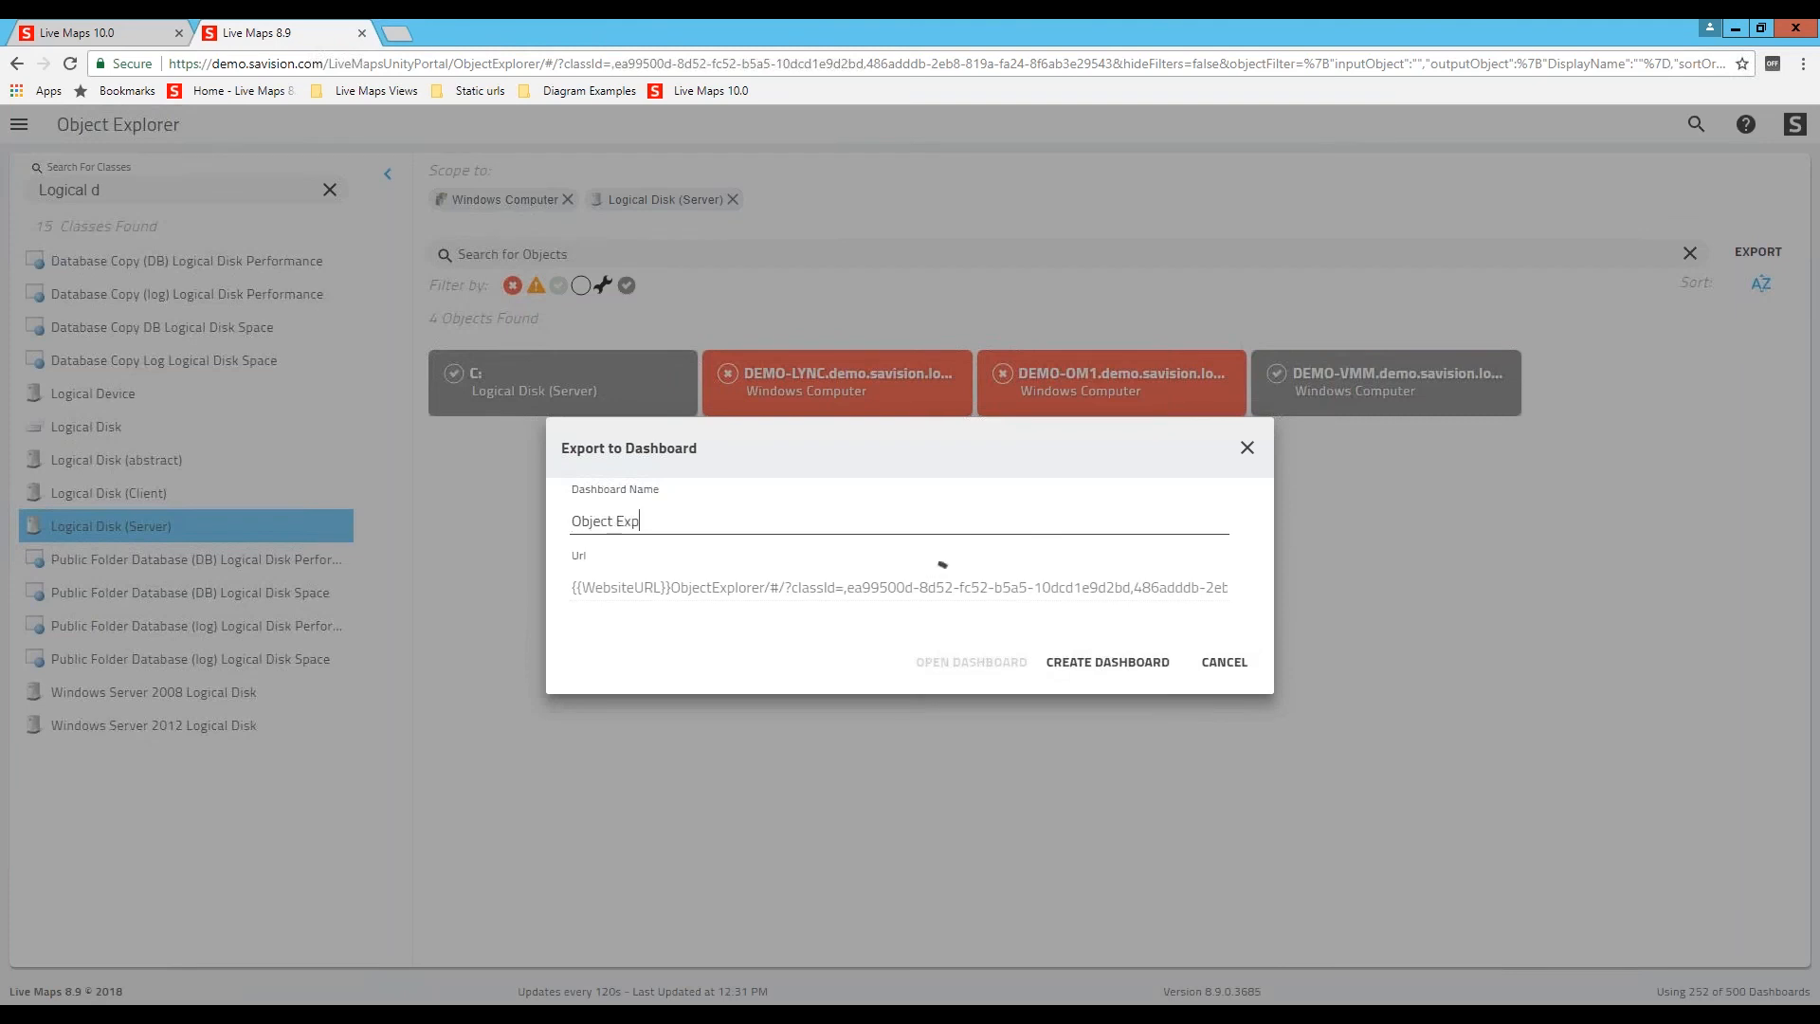
{"action": "type", "text": "lorer Test"}
{"action": "left_click", "coordinate": [1097, 668]}
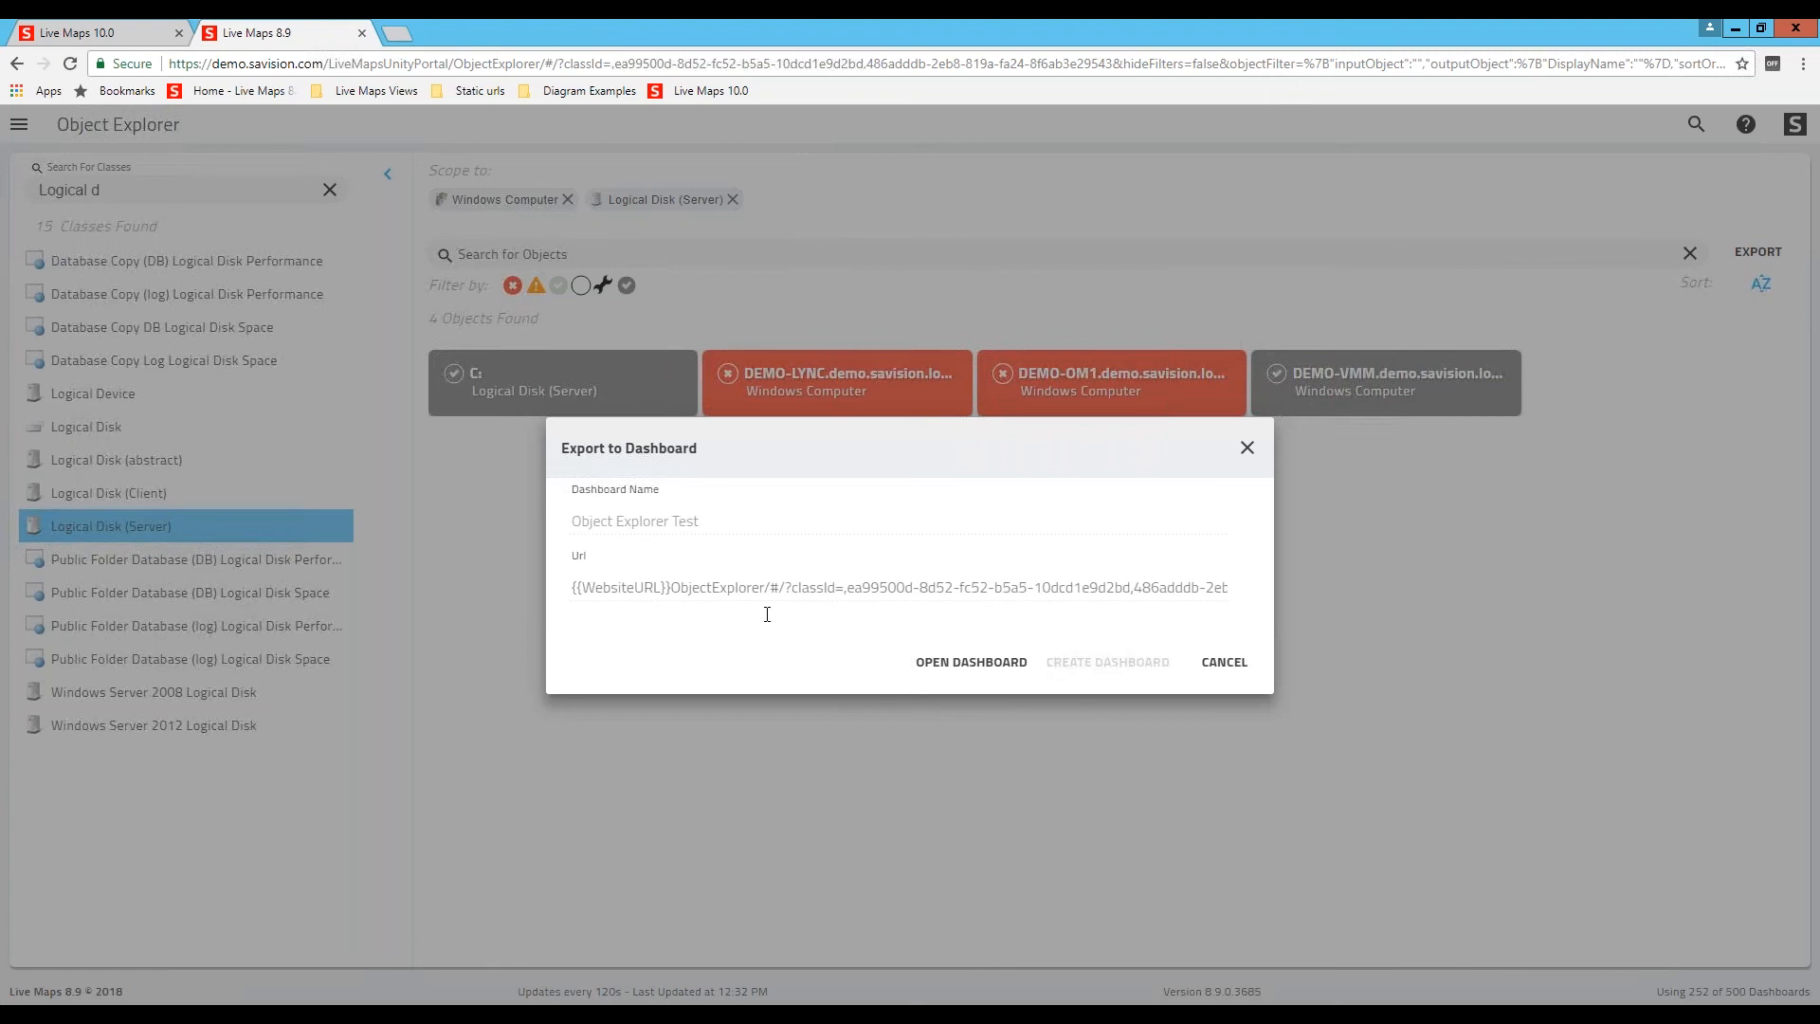
Step: Open the exported dashboard and switch it to edit mode
{"action": "left_click", "coordinate": [959, 663]}
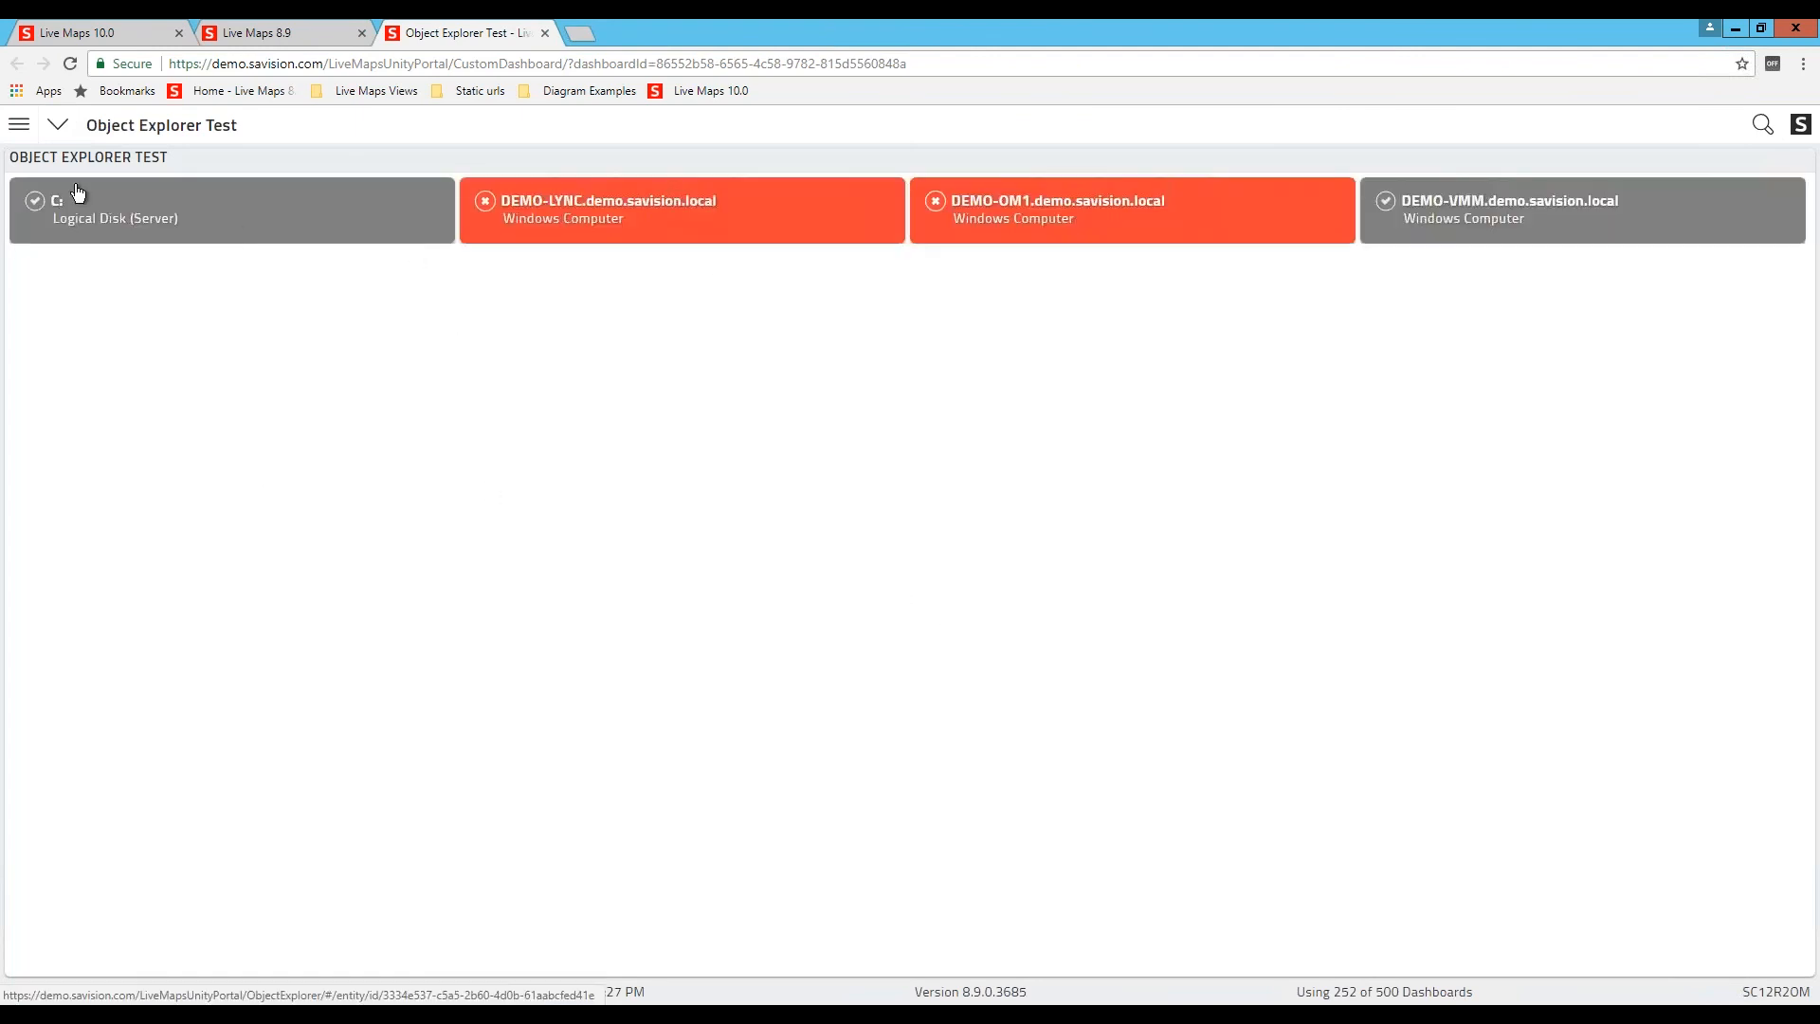
{"action": "left_click", "coordinate": [60, 126]}
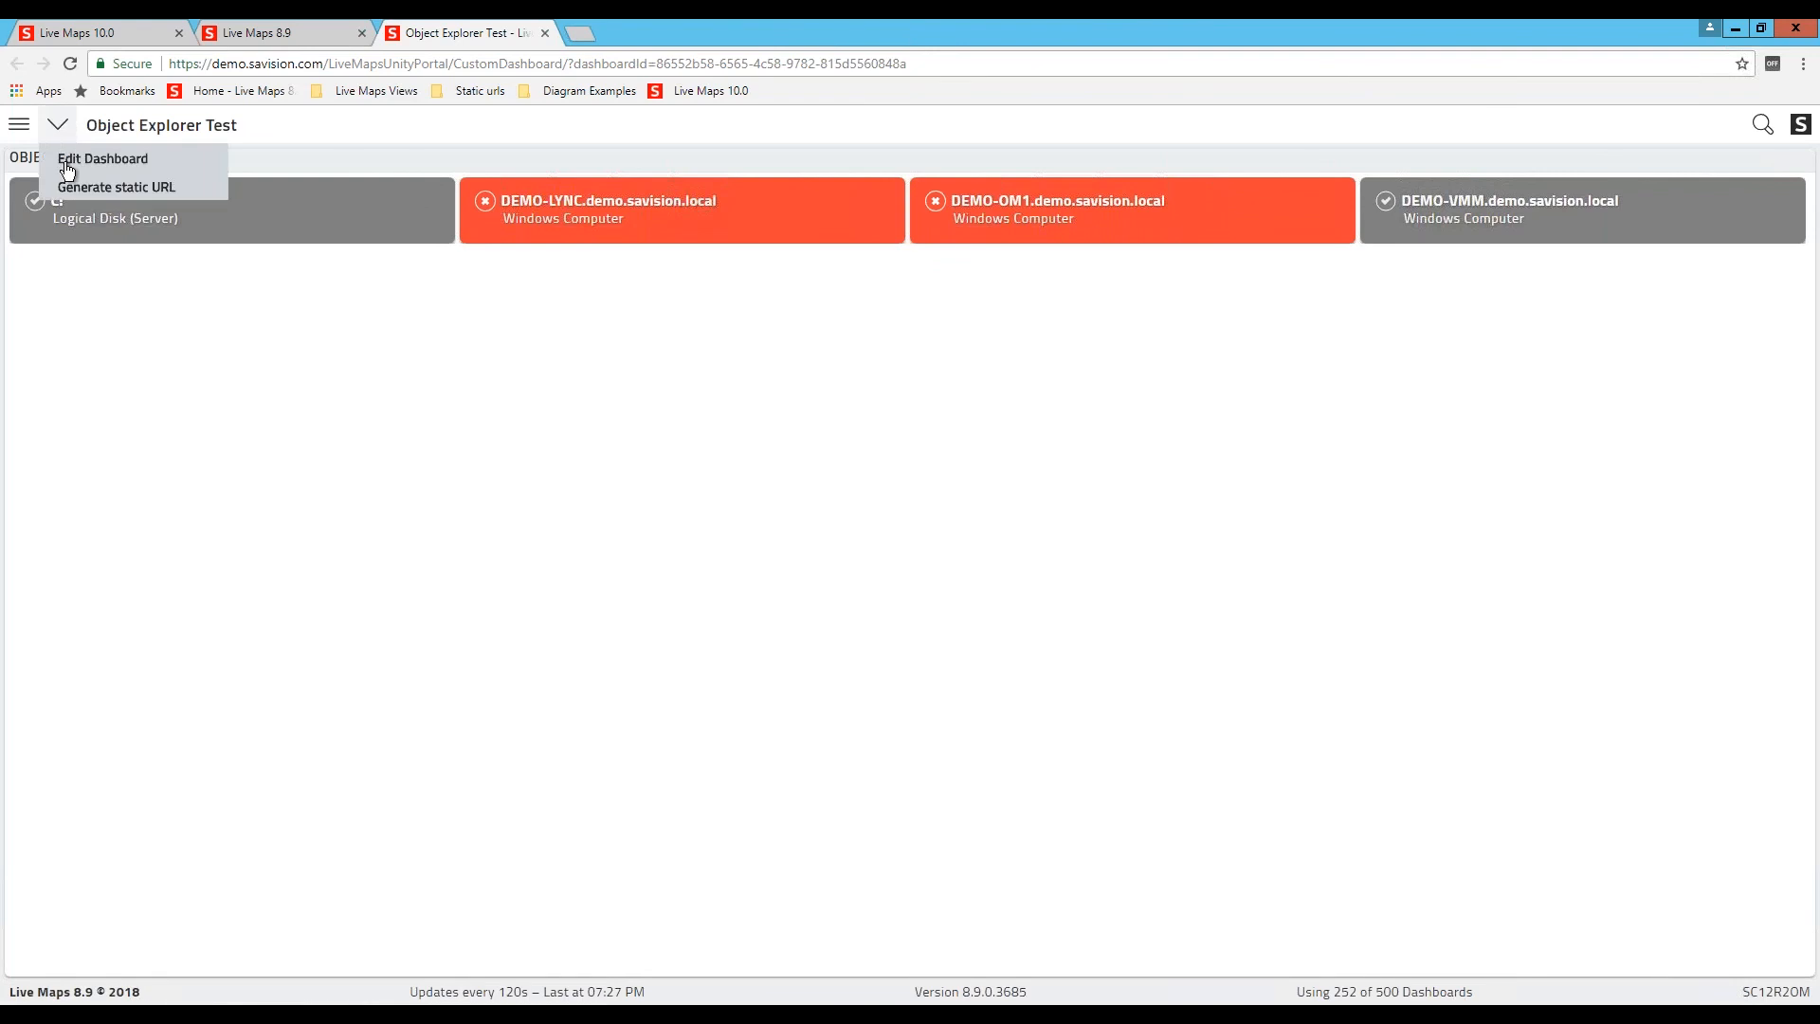
{"action": "left_click", "coordinate": [76, 154]}
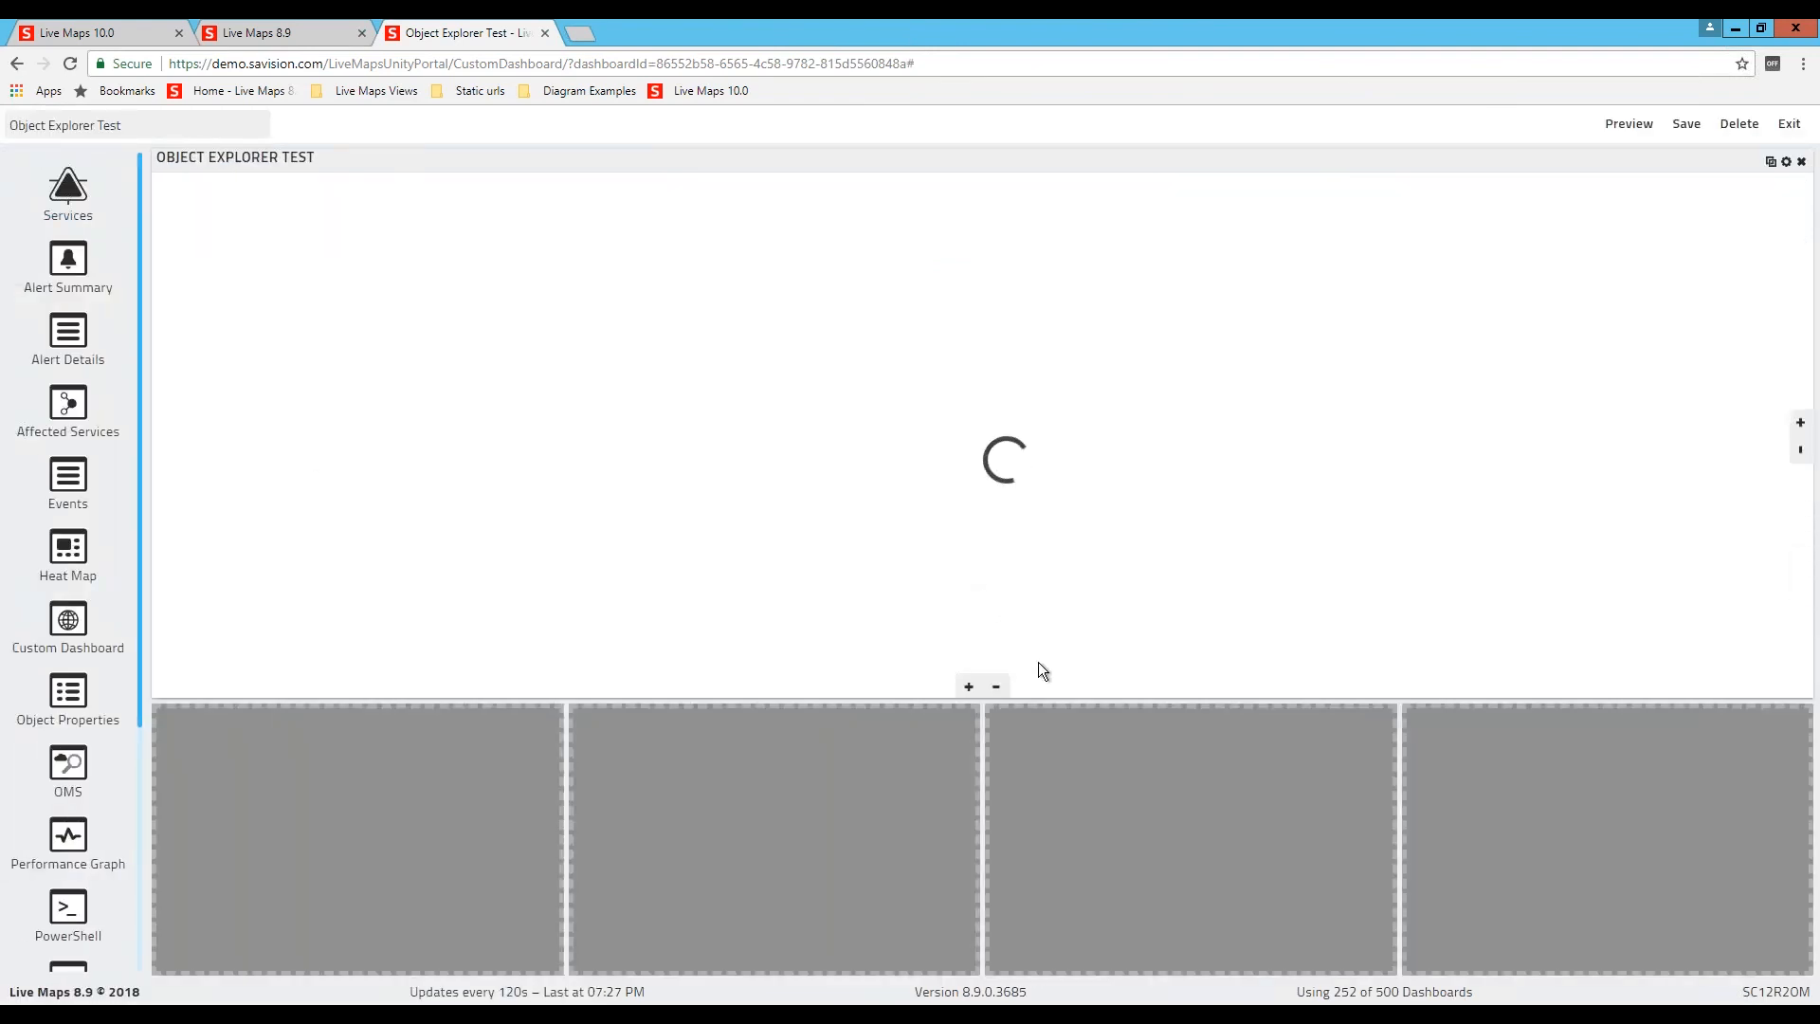
Step: Shrink the Object Explorer Test widget to one row high and two columns wide, and save the dashboard
{"action": "left_click", "coordinate": [994, 684]}
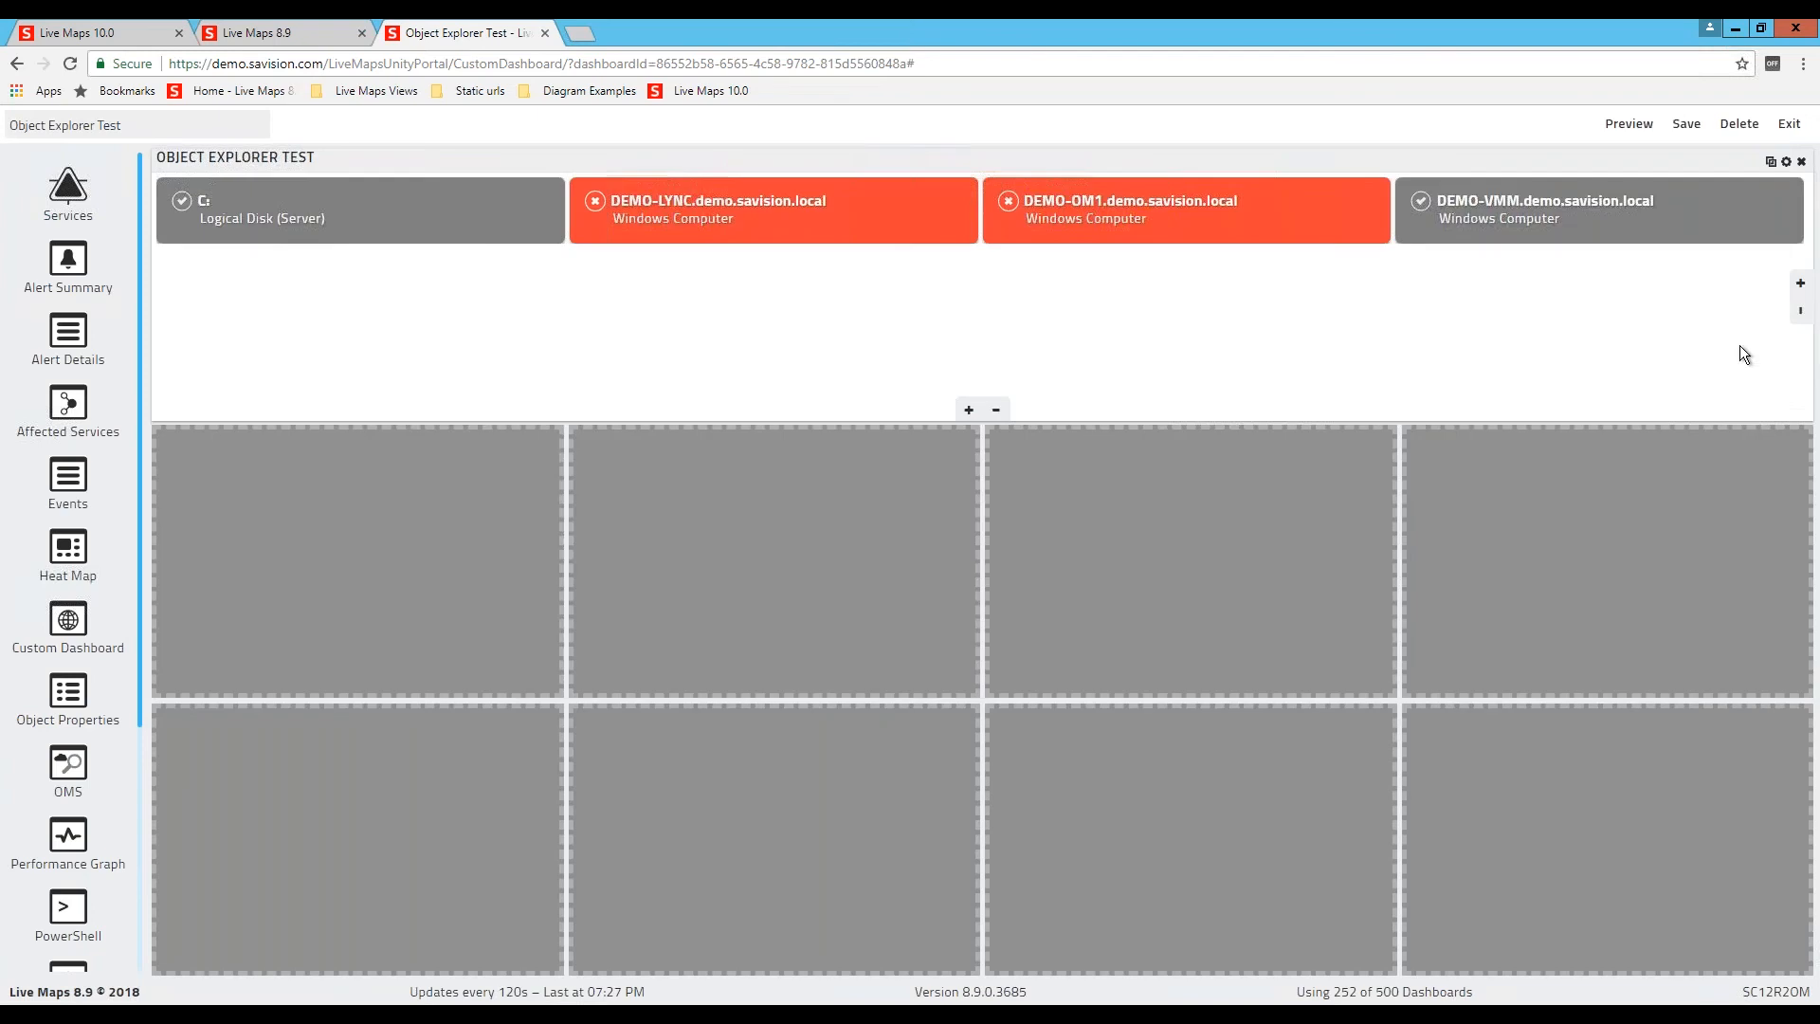
{"action": "left_click", "coordinate": [1800, 311]}
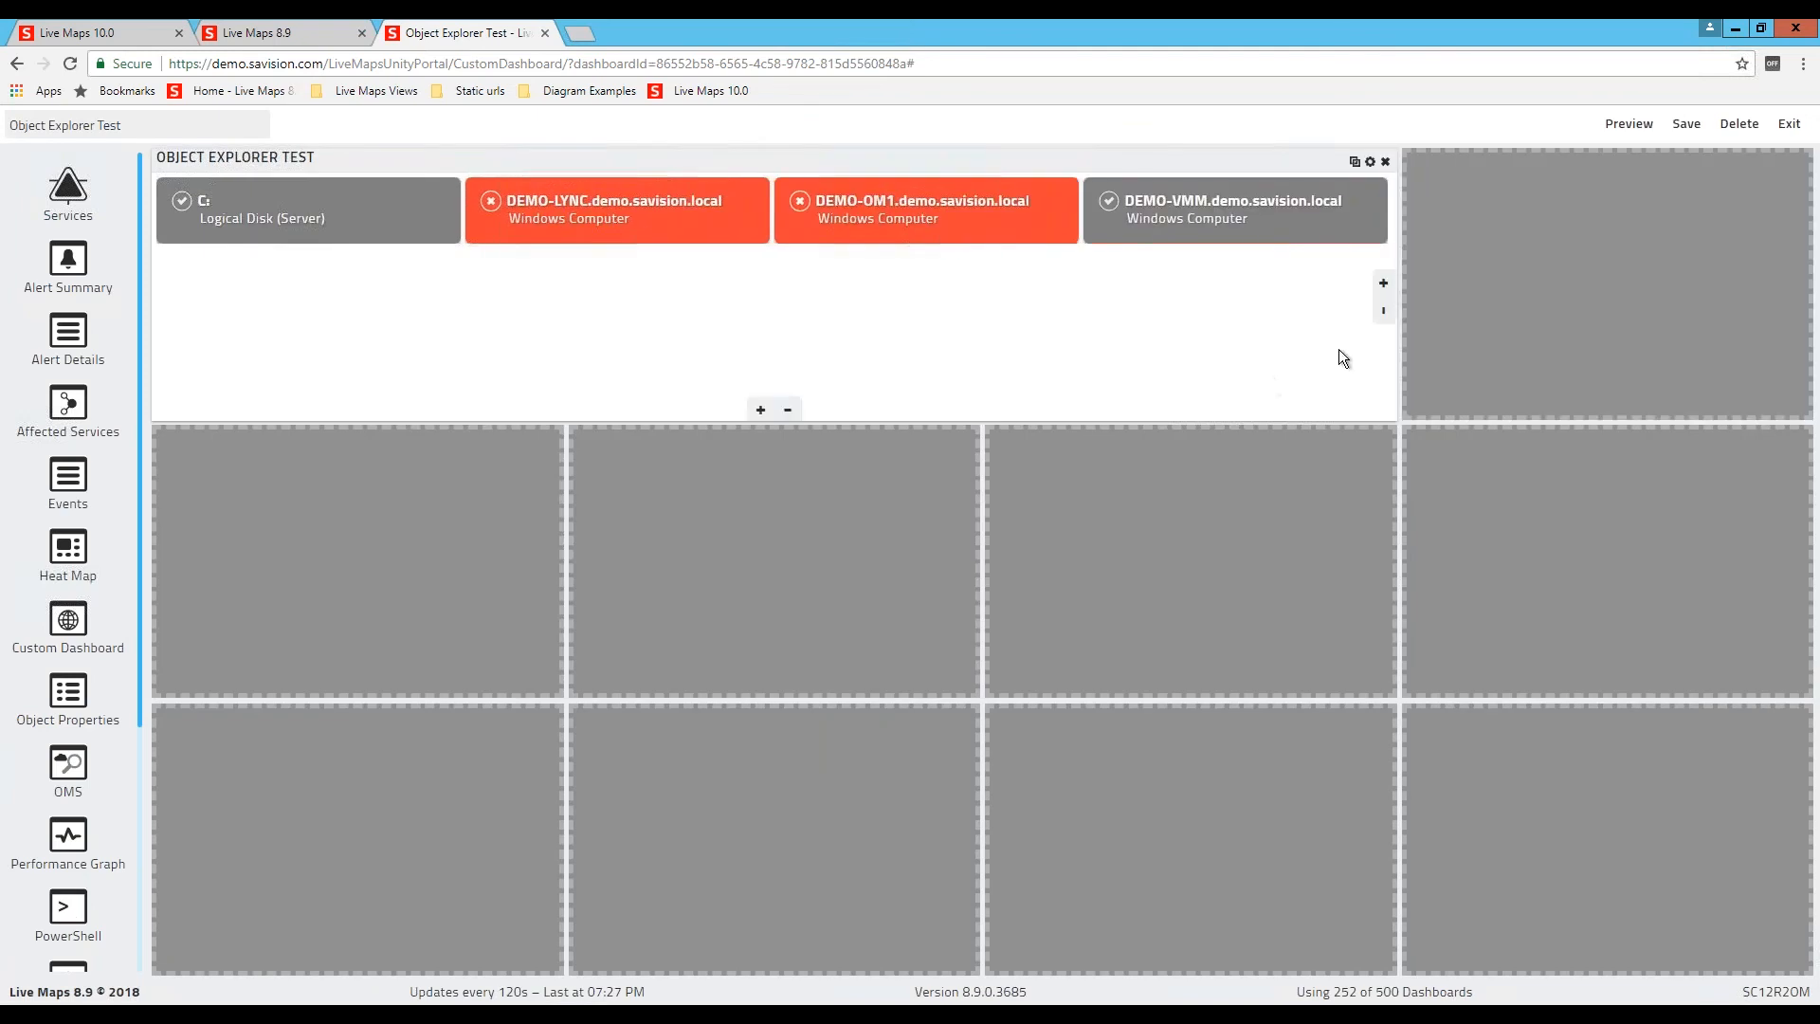
{"action": "left_click", "coordinate": [1385, 315]}
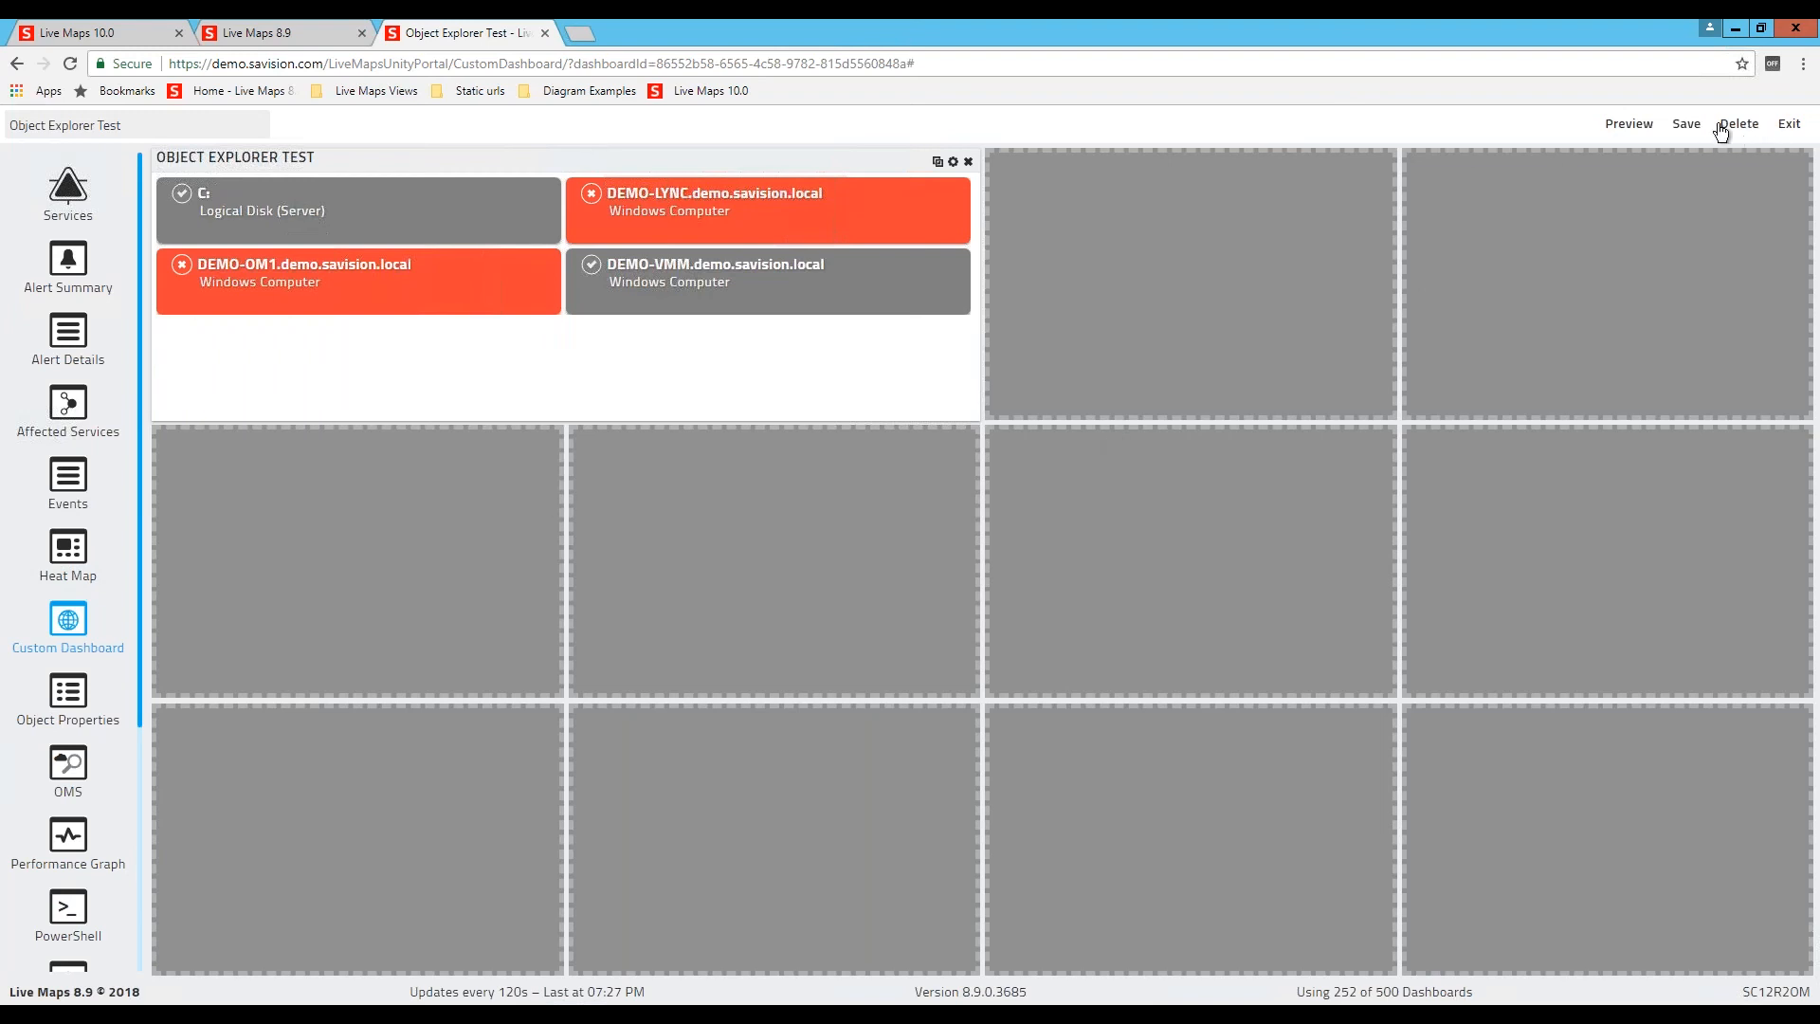
{"action": "left_click", "coordinate": [1687, 124]}
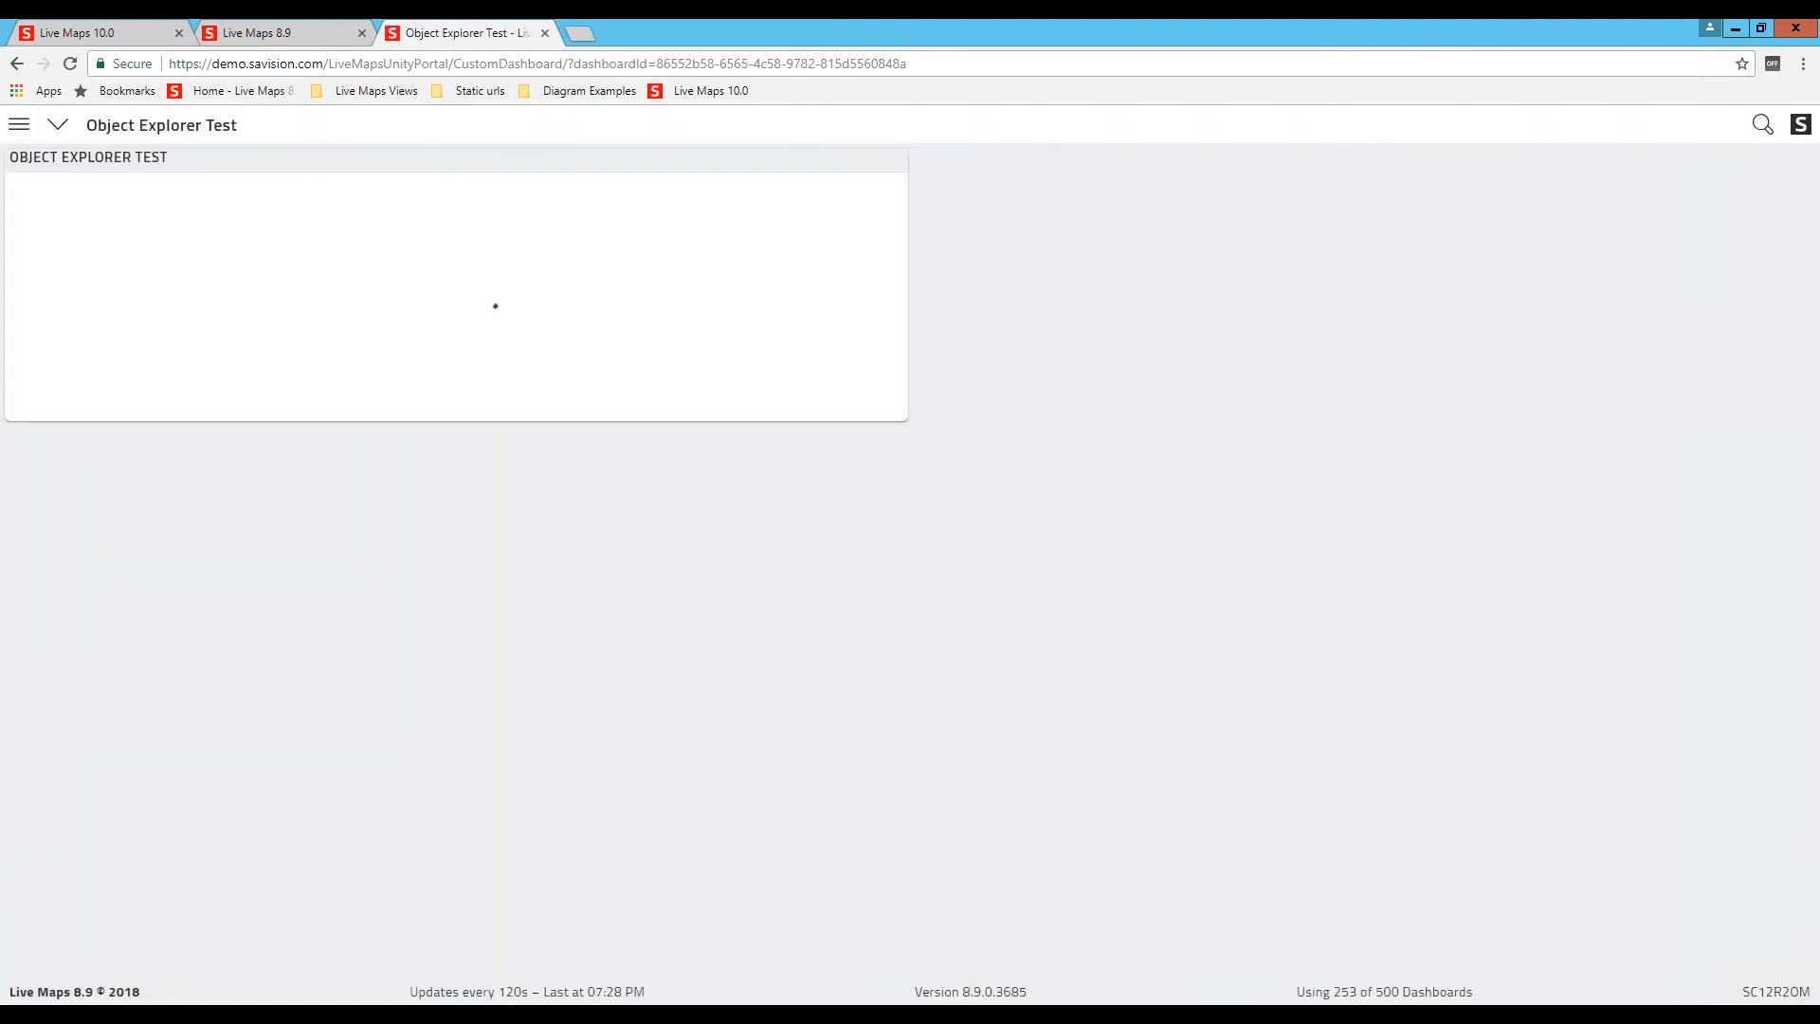
Step: Close the browser tab with the Object Explorer and return to the saved Object Explorer Test dashboard
{"action": "left_click", "coordinate": [20, 125]}
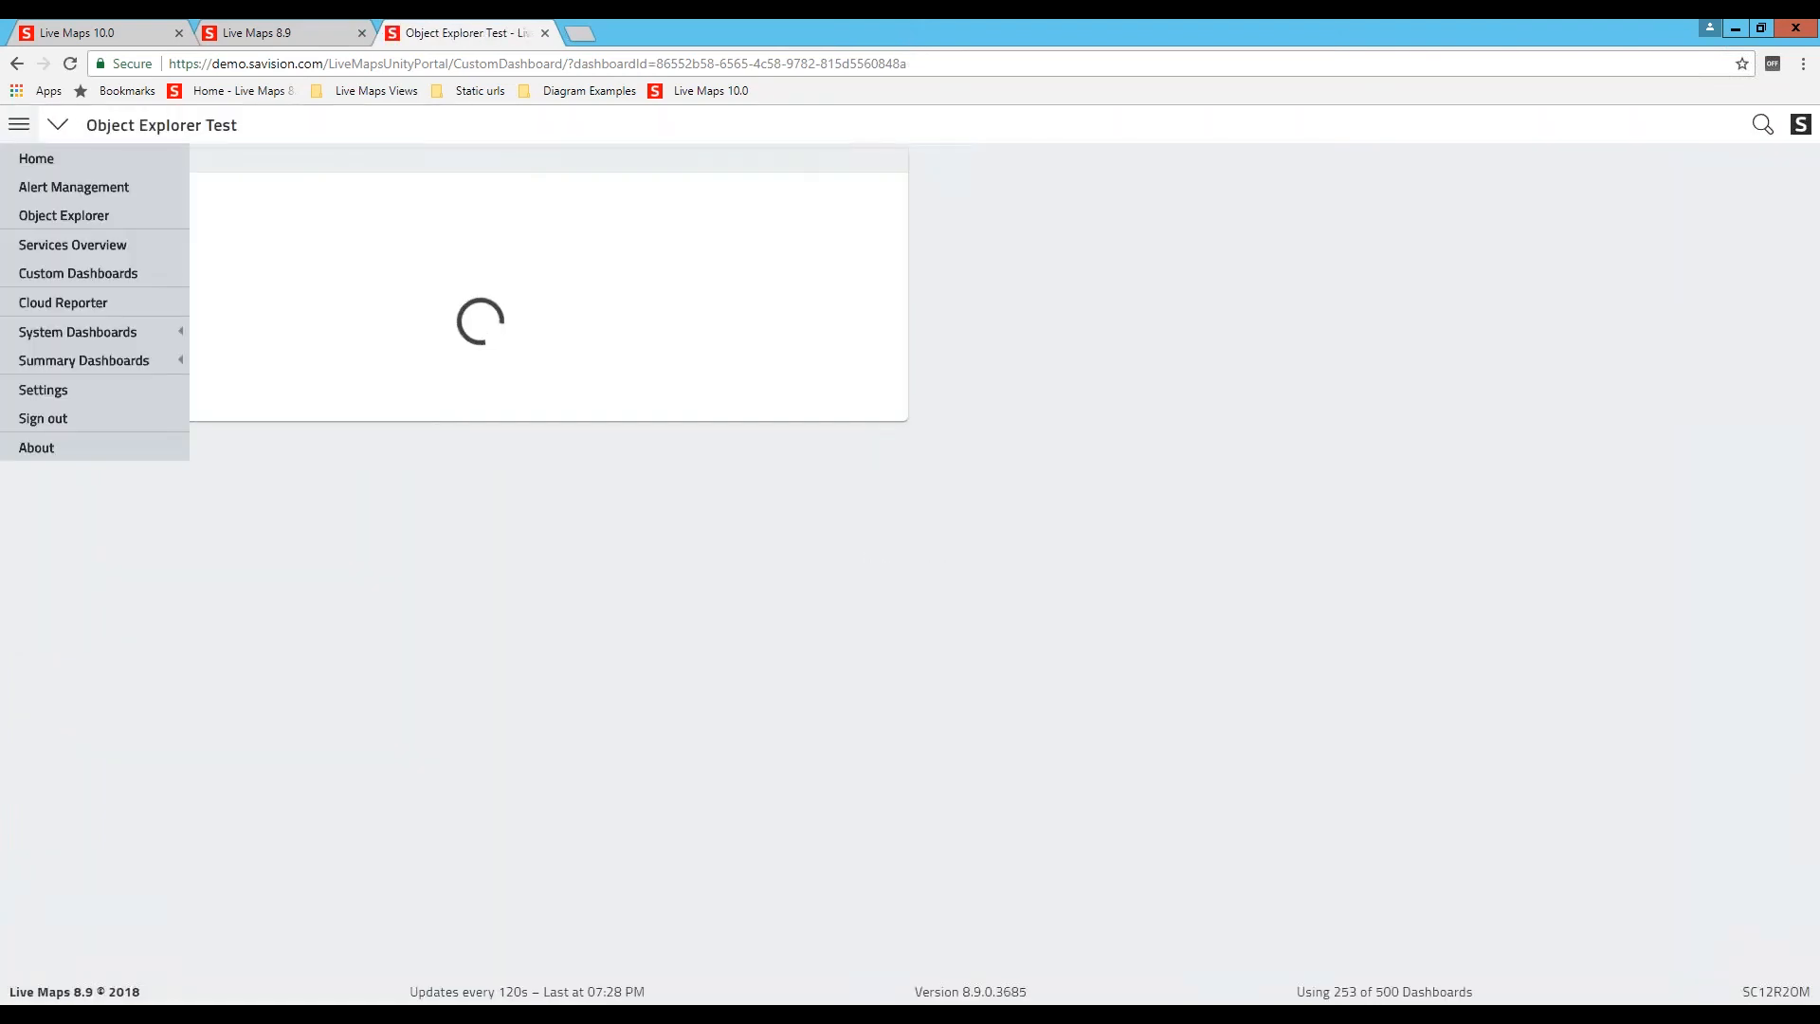
{"action": "left_click", "coordinate": [287, 38]}
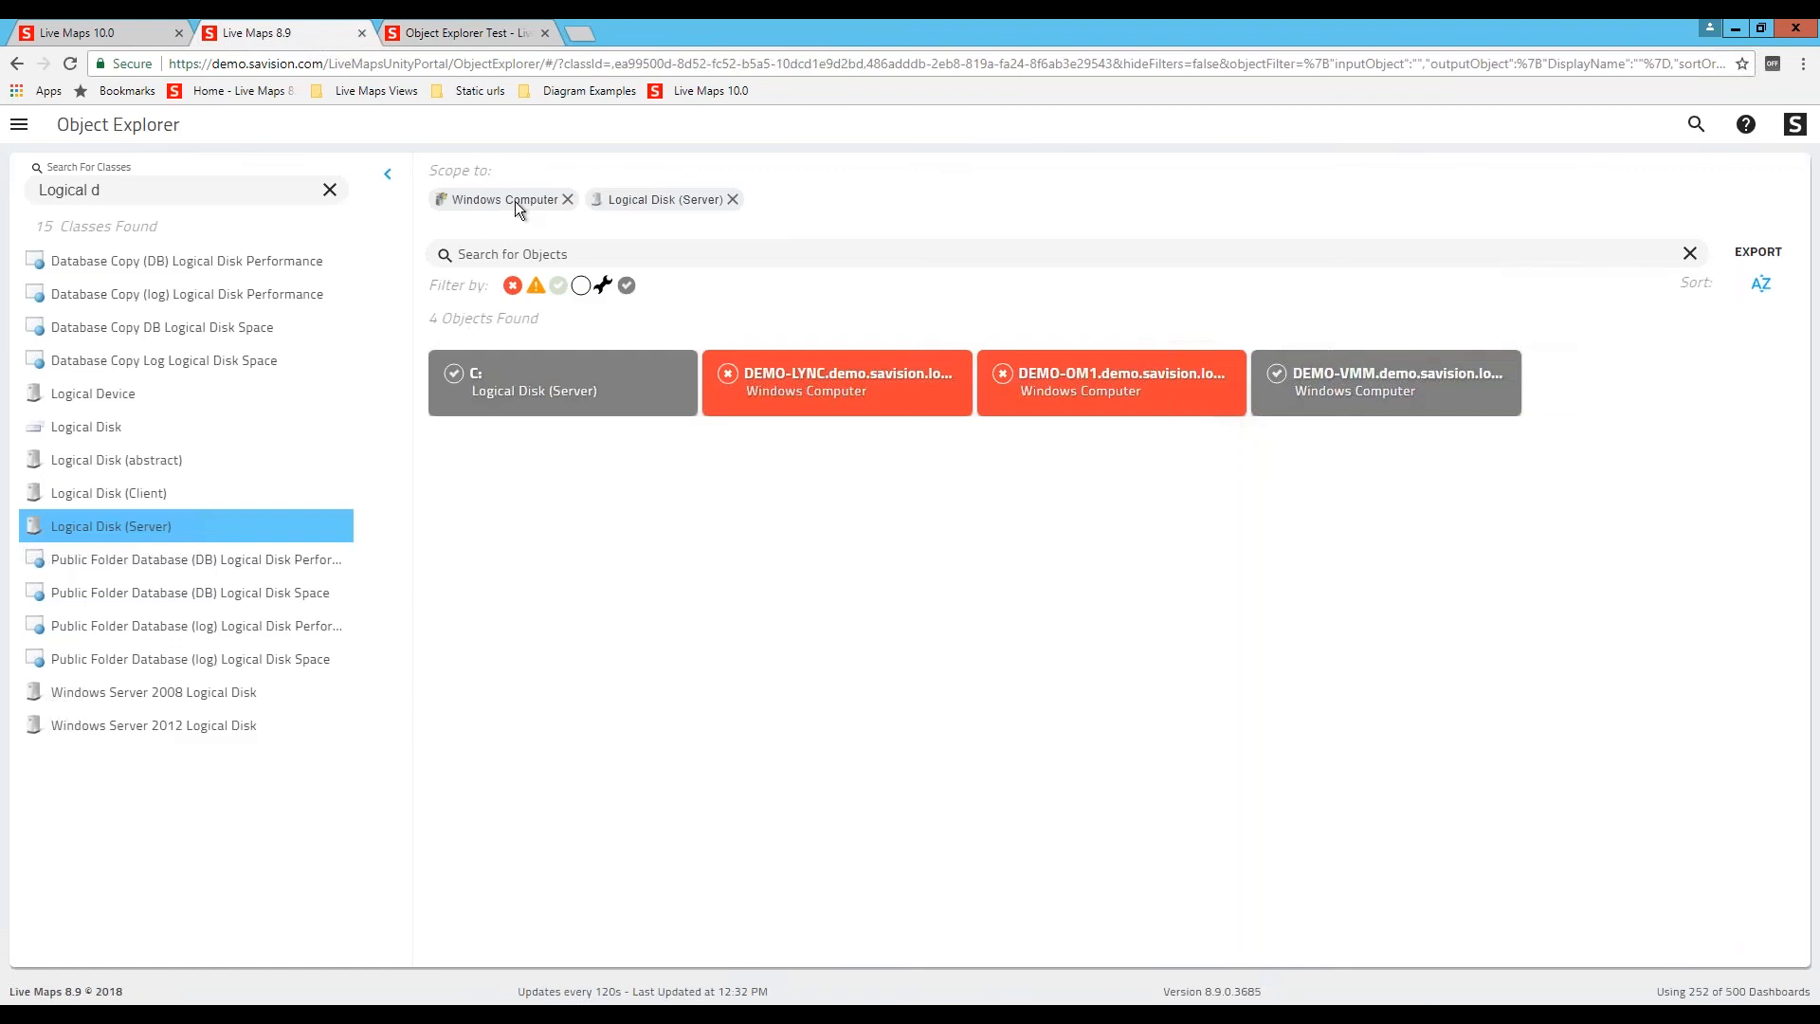
{"action": "left_click", "coordinate": [362, 33]}
{"action": "left_click", "coordinate": [120, 40]}
{"action": "left_click", "coordinate": [270, 38]}
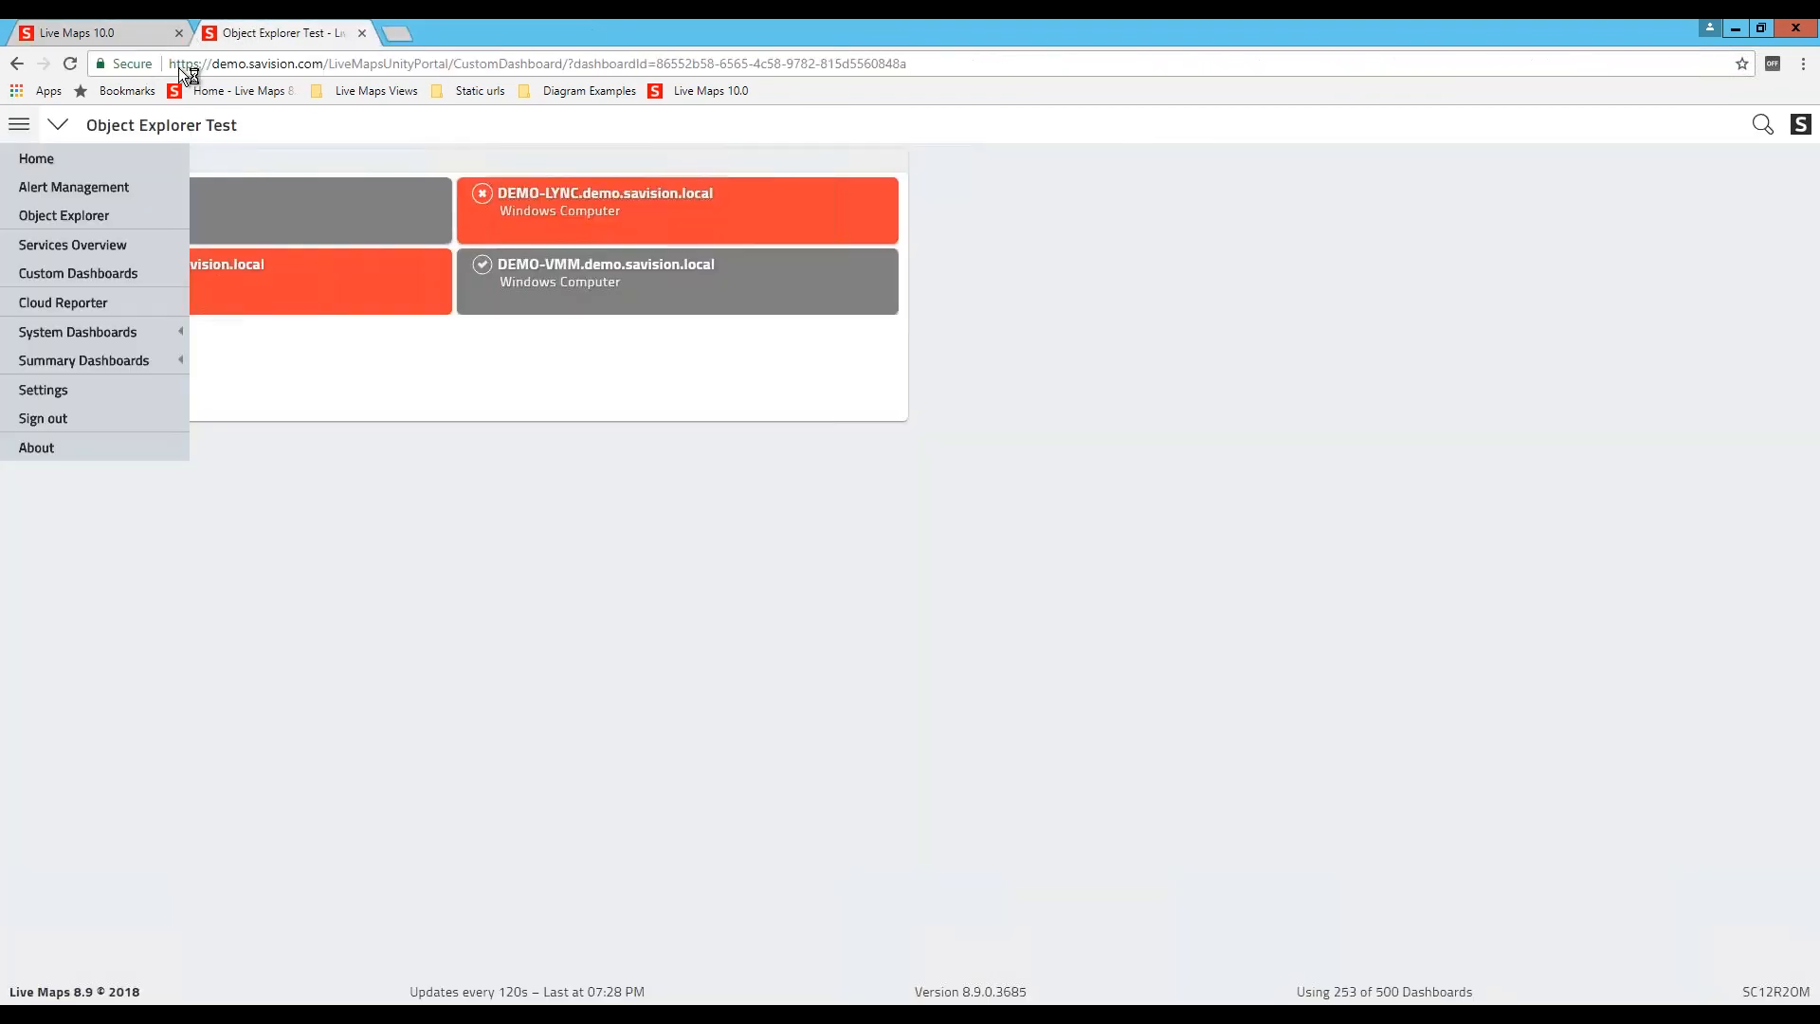
Step: Open "A V8.x Powershell SQL Dashboard" from the summary dashboards and switch it to edit mode
{"action": "left_click", "coordinate": [59, 361]}
{"action": "left_click", "coordinate": [333, 420]}
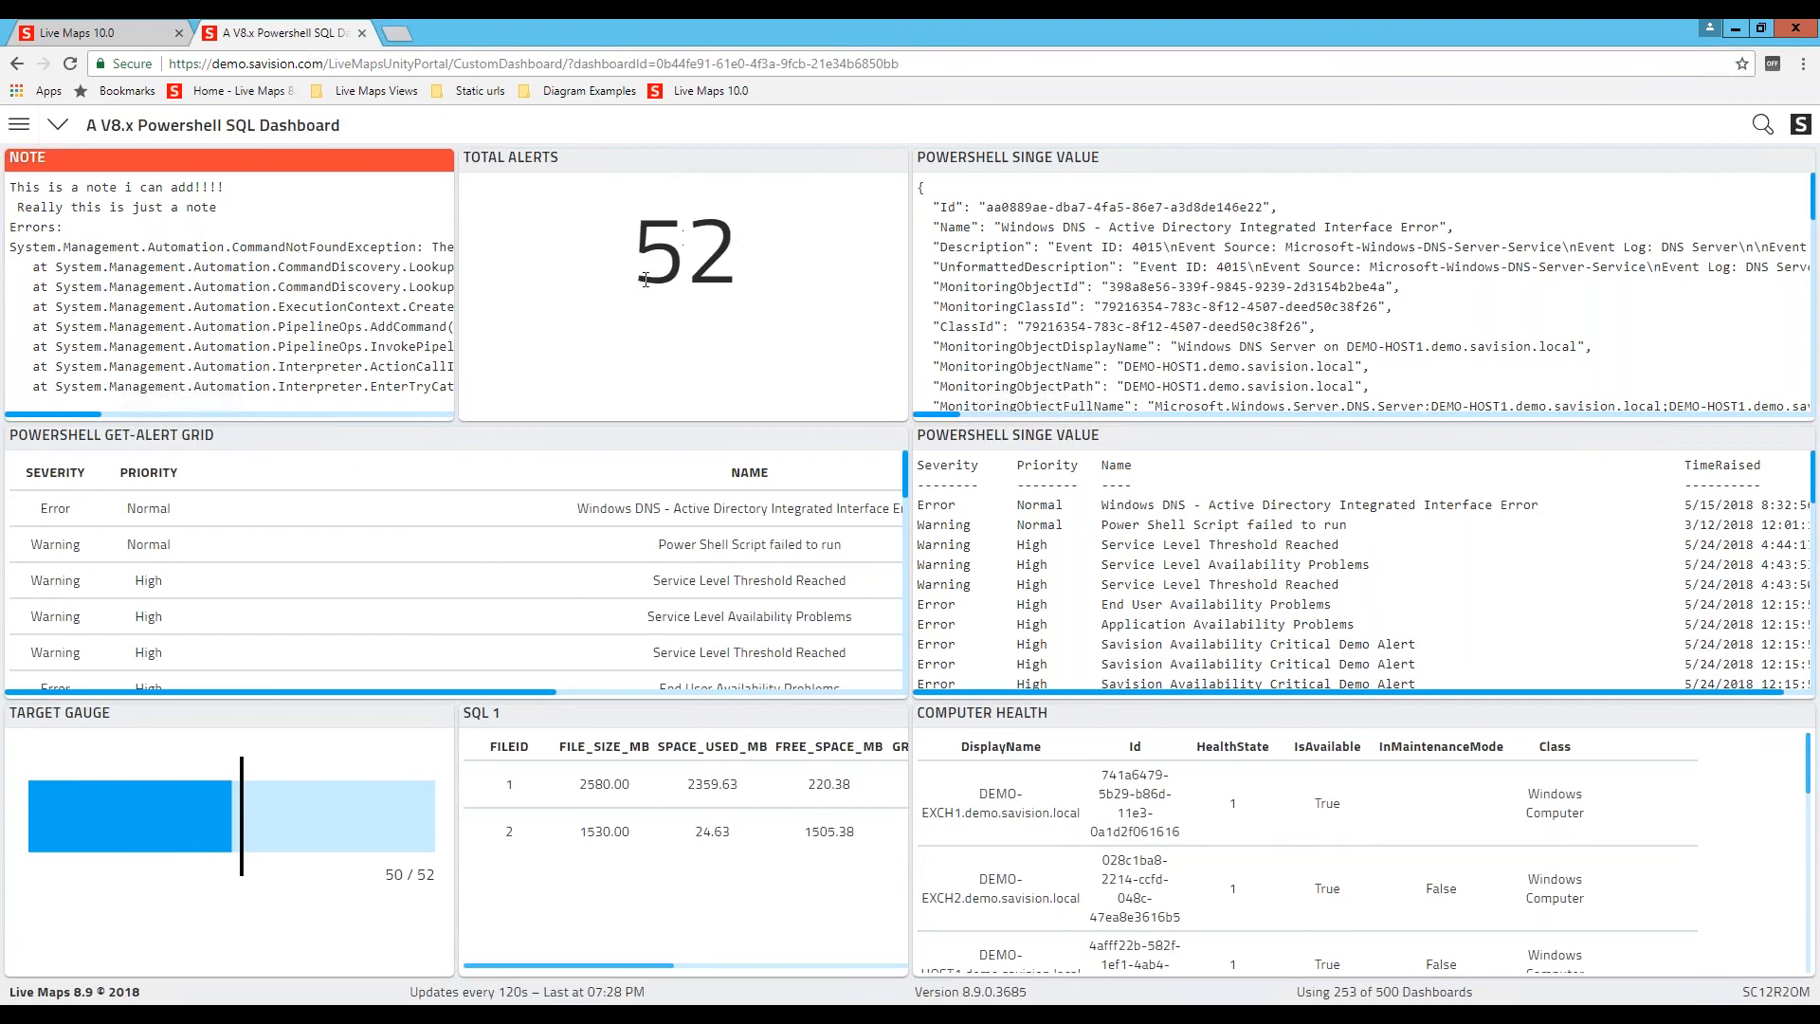
{"action": "left_click", "coordinate": [58, 125]}
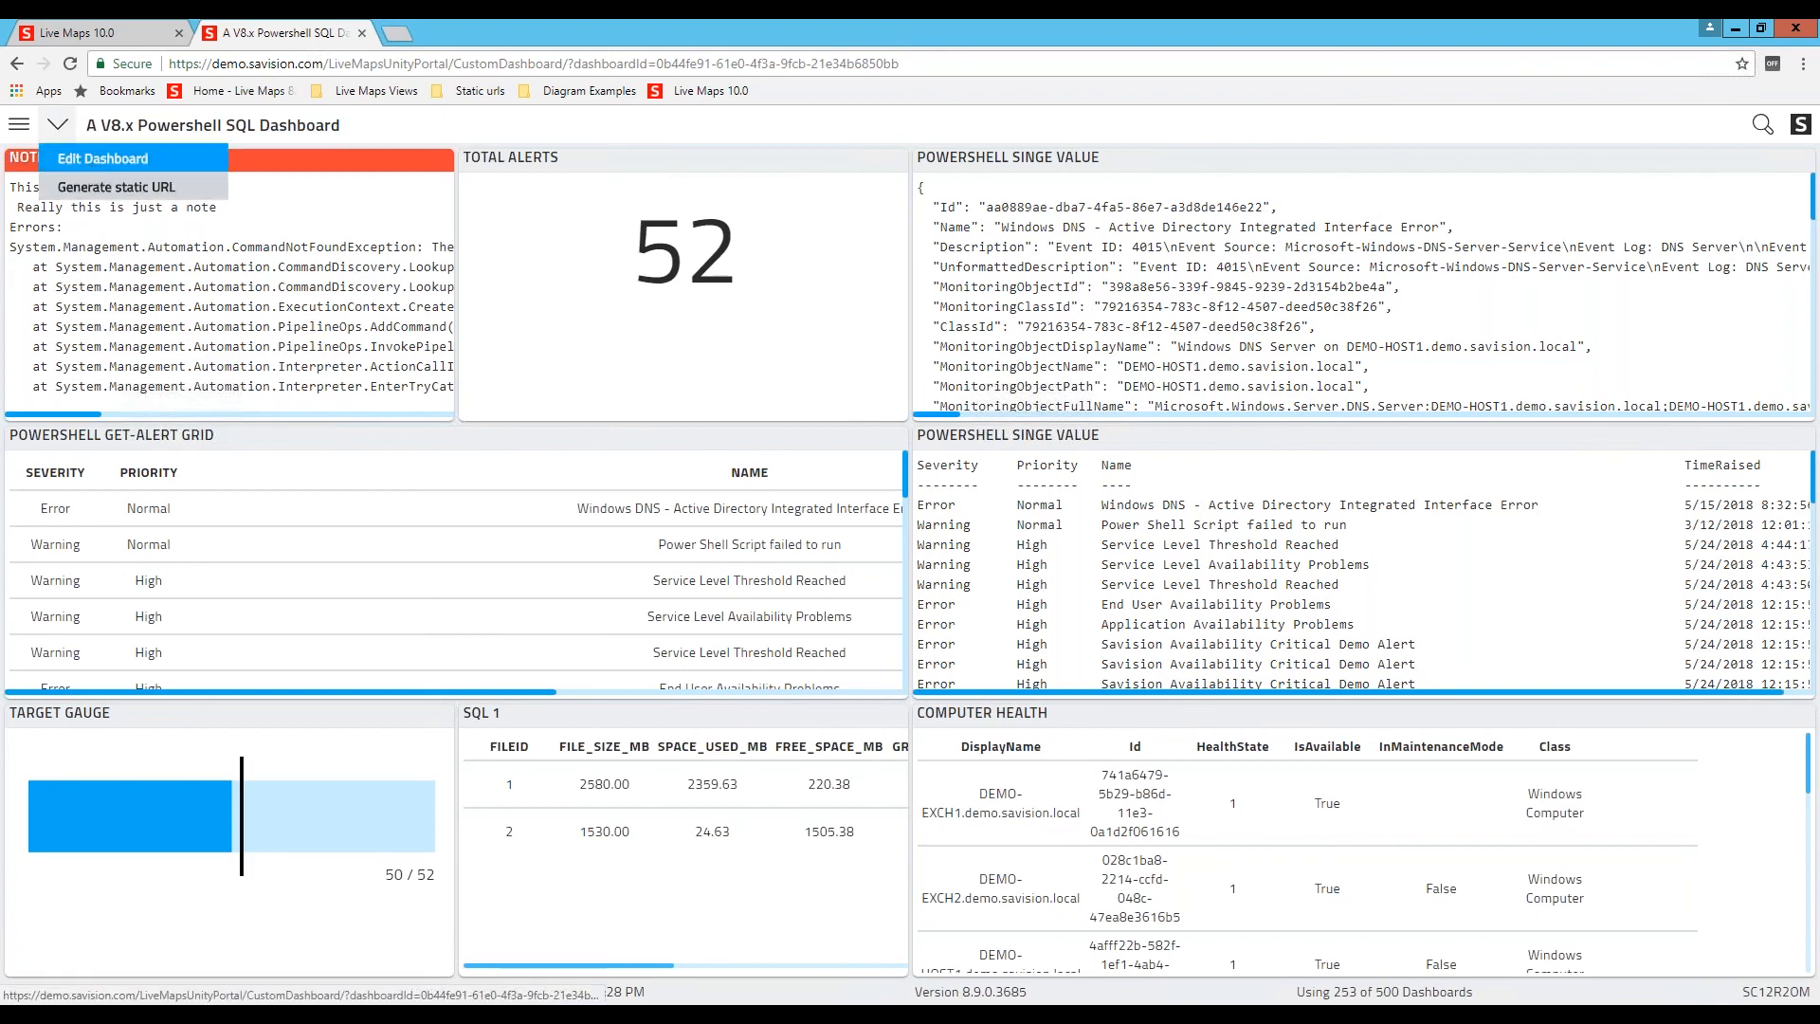
{"action": "left_click", "coordinate": [92, 159]}
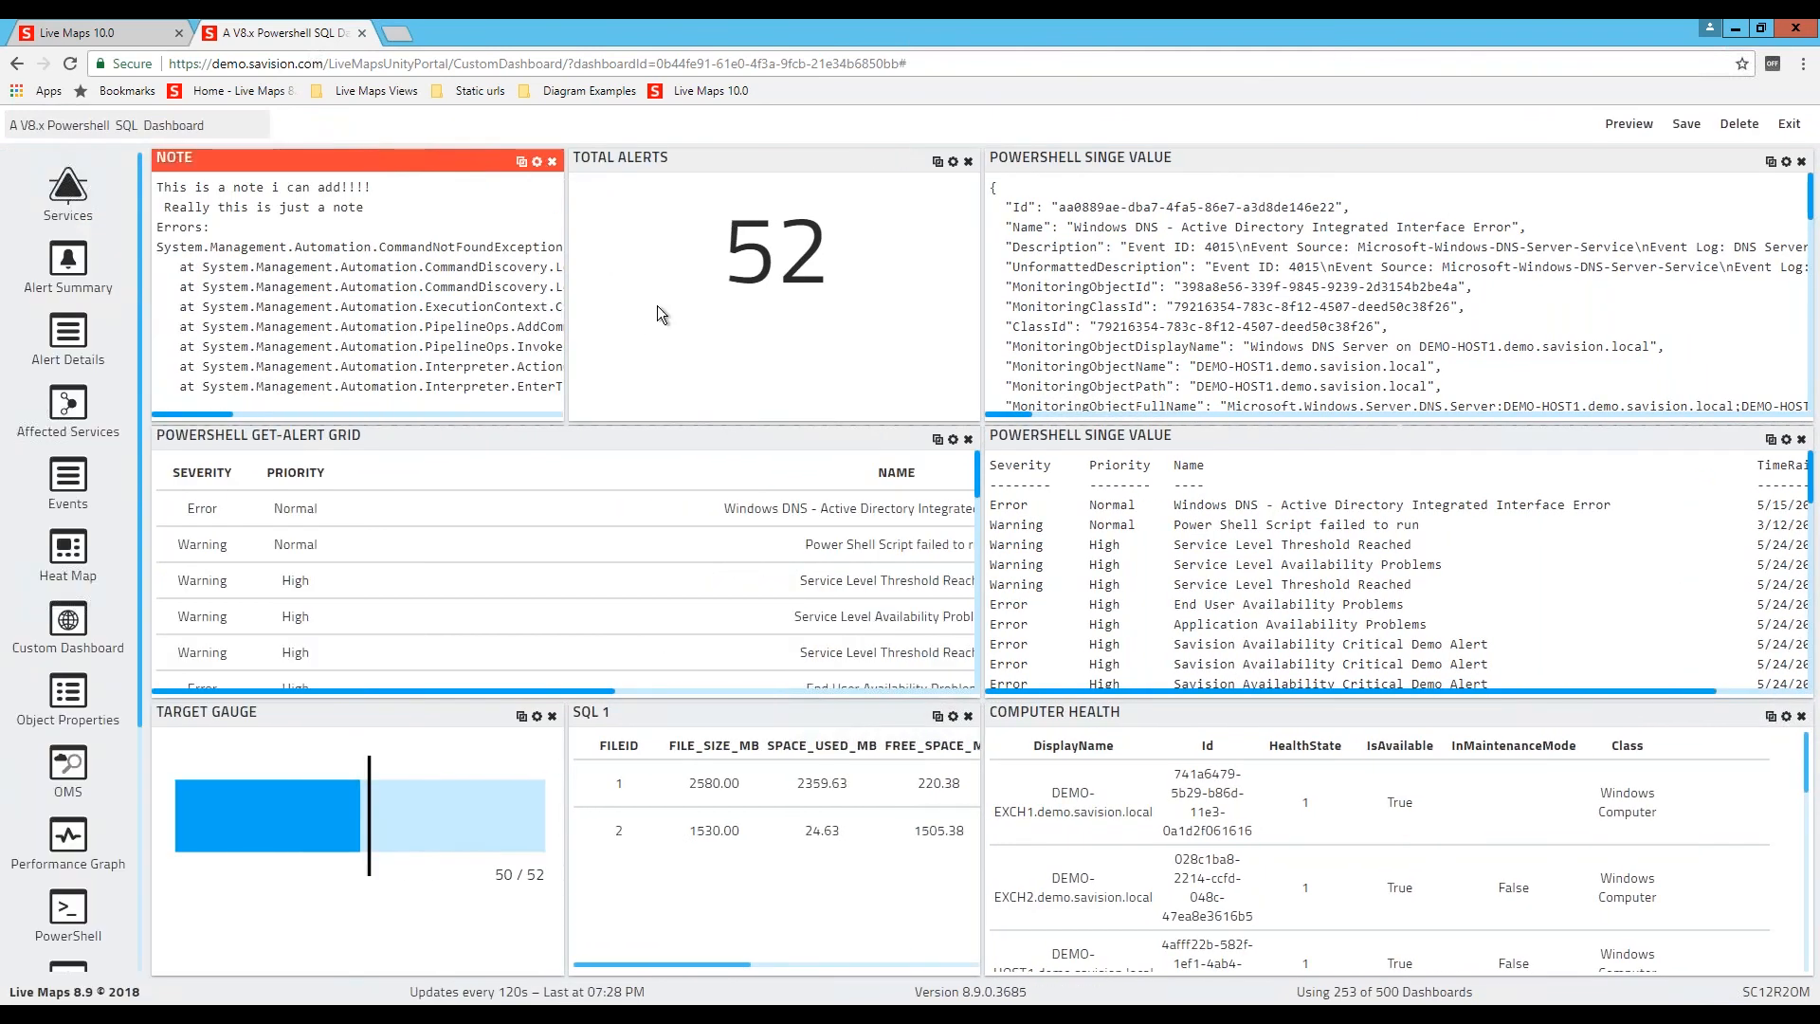
Step: Examine the Note widget's PowerShell script and highlight its last line, then close the settings without saving
{"action": "left_click", "coordinate": [536, 163]}
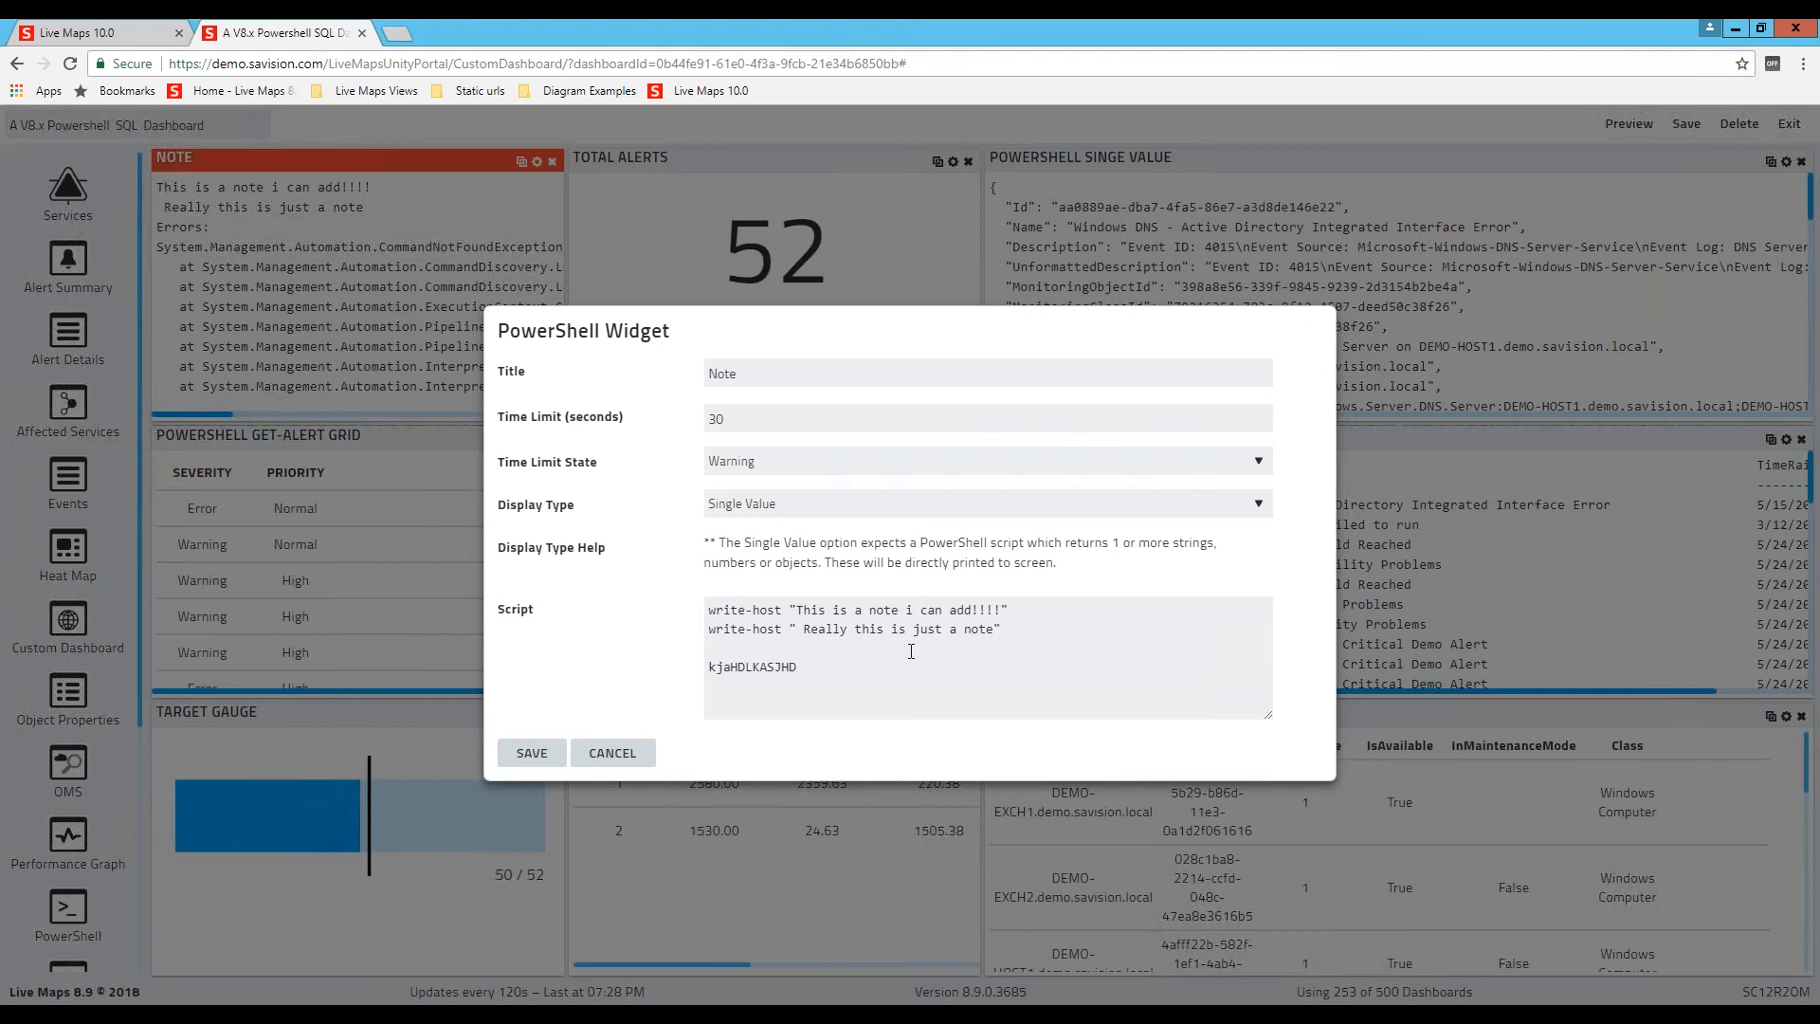
{"action": "left_click_drag", "start_coordinate": [716, 670], "coordinate": [796, 669]}
{"action": "left_click", "coordinate": [613, 752]}
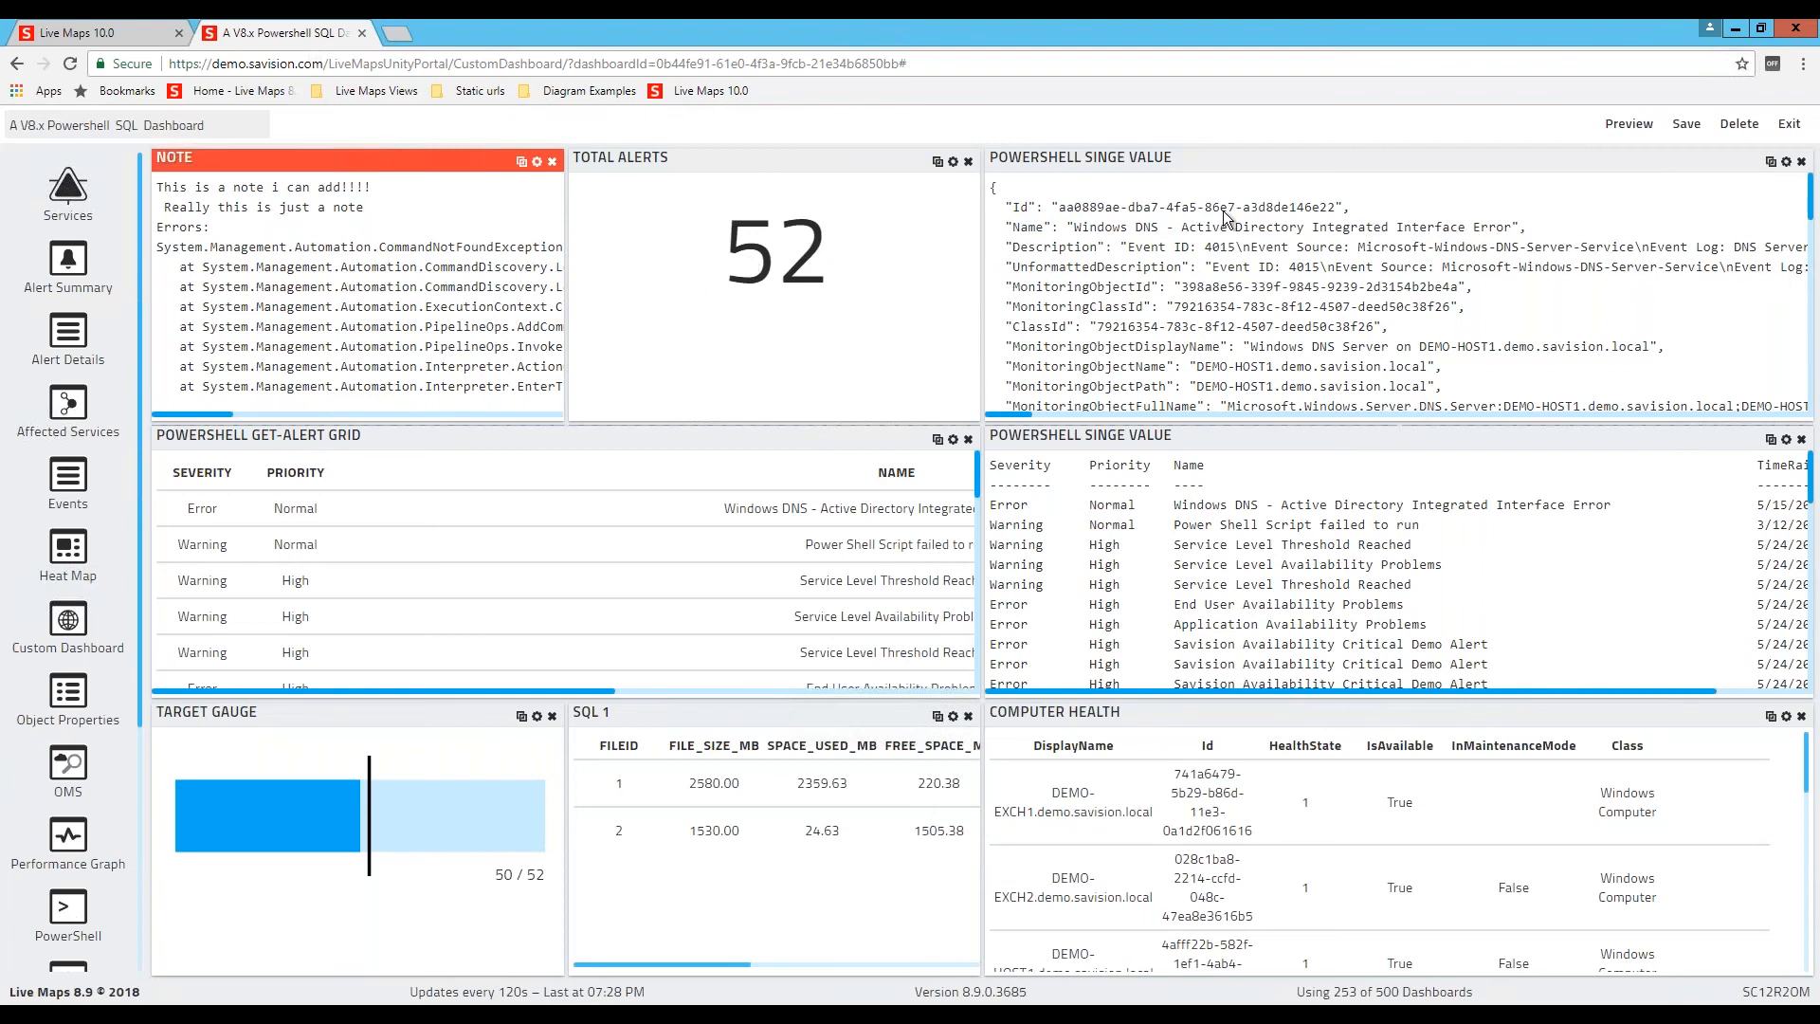
Step: Compare the alert scripts of the two Powershell Singe Value widgets, highlighting "| out-string" in the lower one, and save both settings
{"action": "left_click", "coordinate": [1786, 162]}
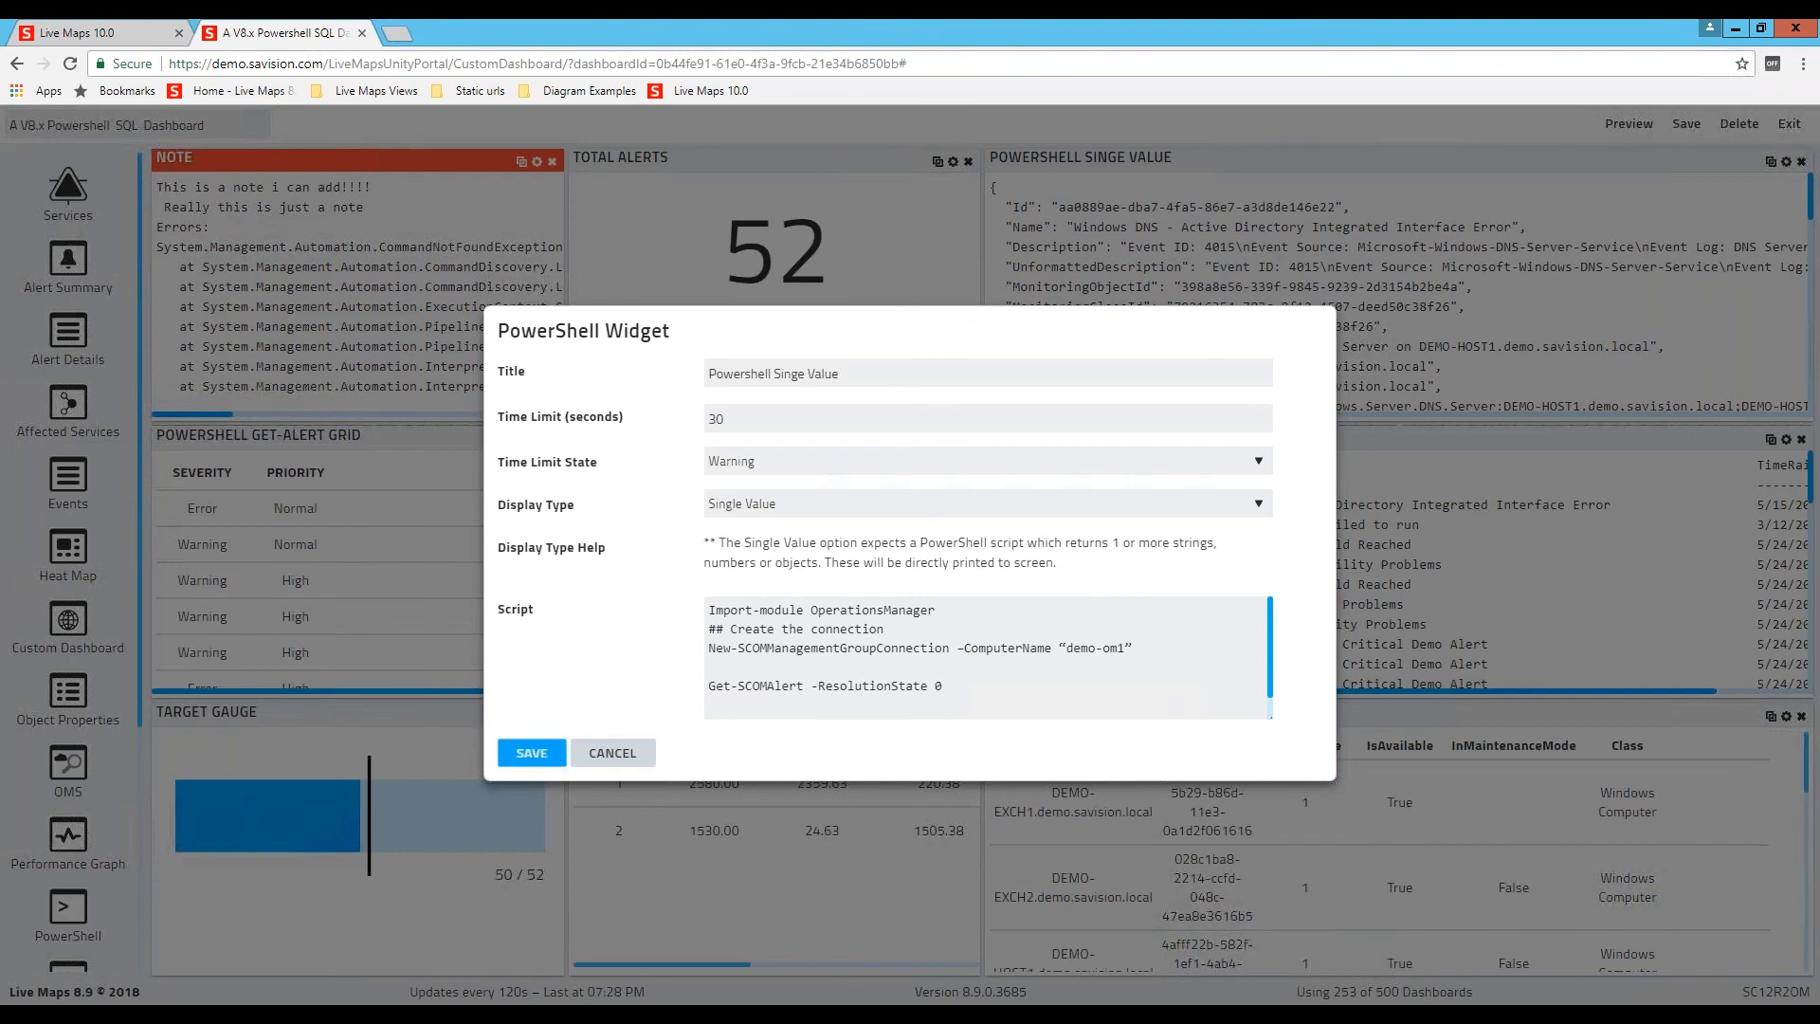
{"action": "left_click", "coordinate": [532, 753]}
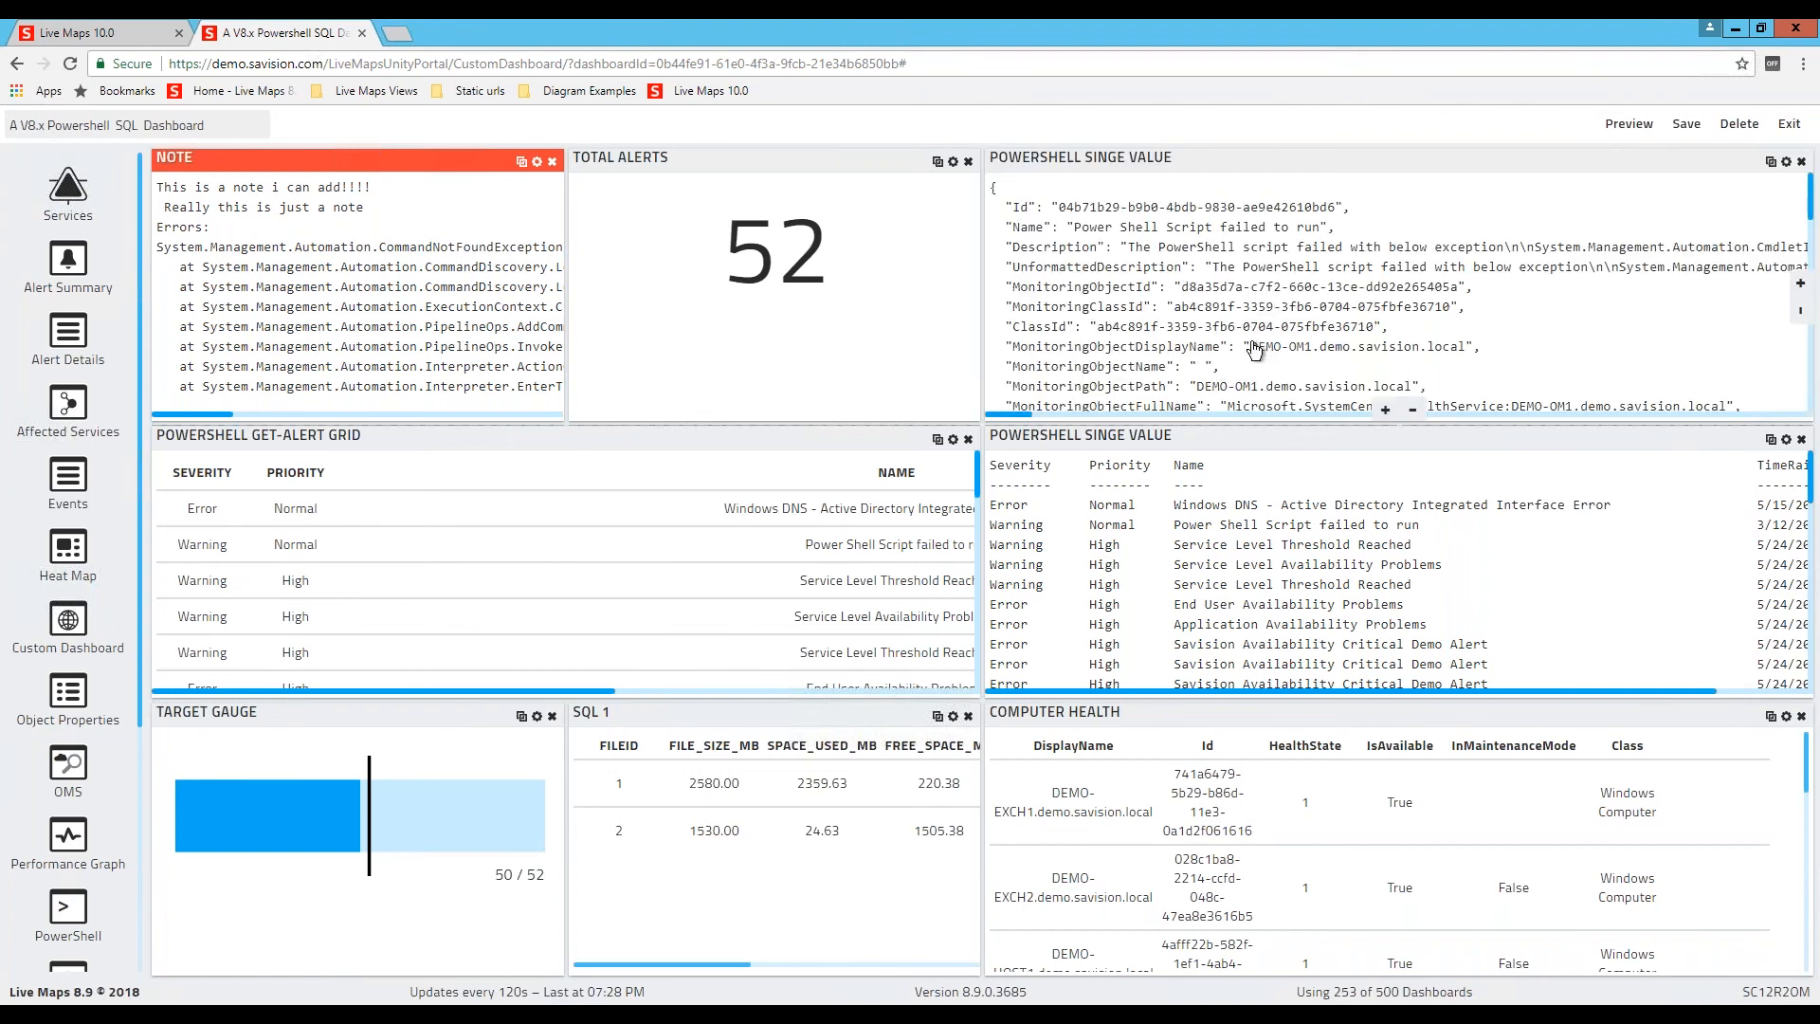
{"action": "left_click", "coordinate": [1786, 439]}
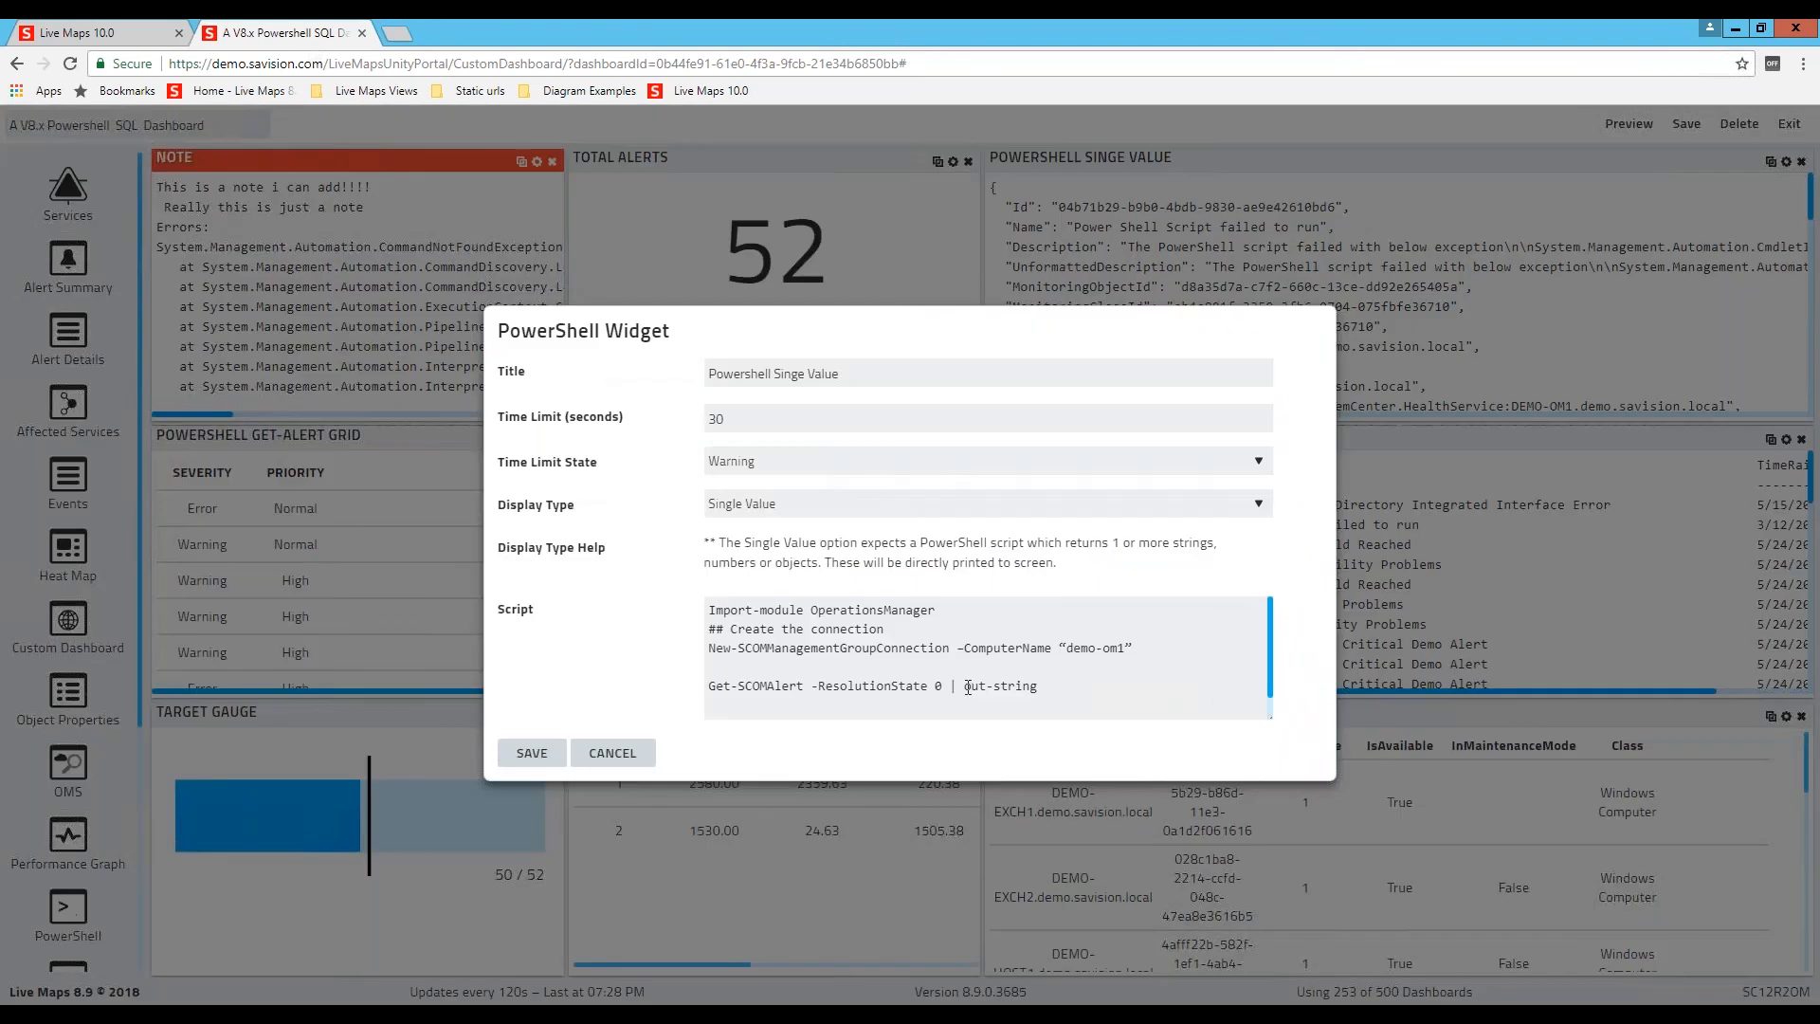
{"action": "left_click_drag", "start_coordinate": [954, 686], "coordinate": [1055, 684]}
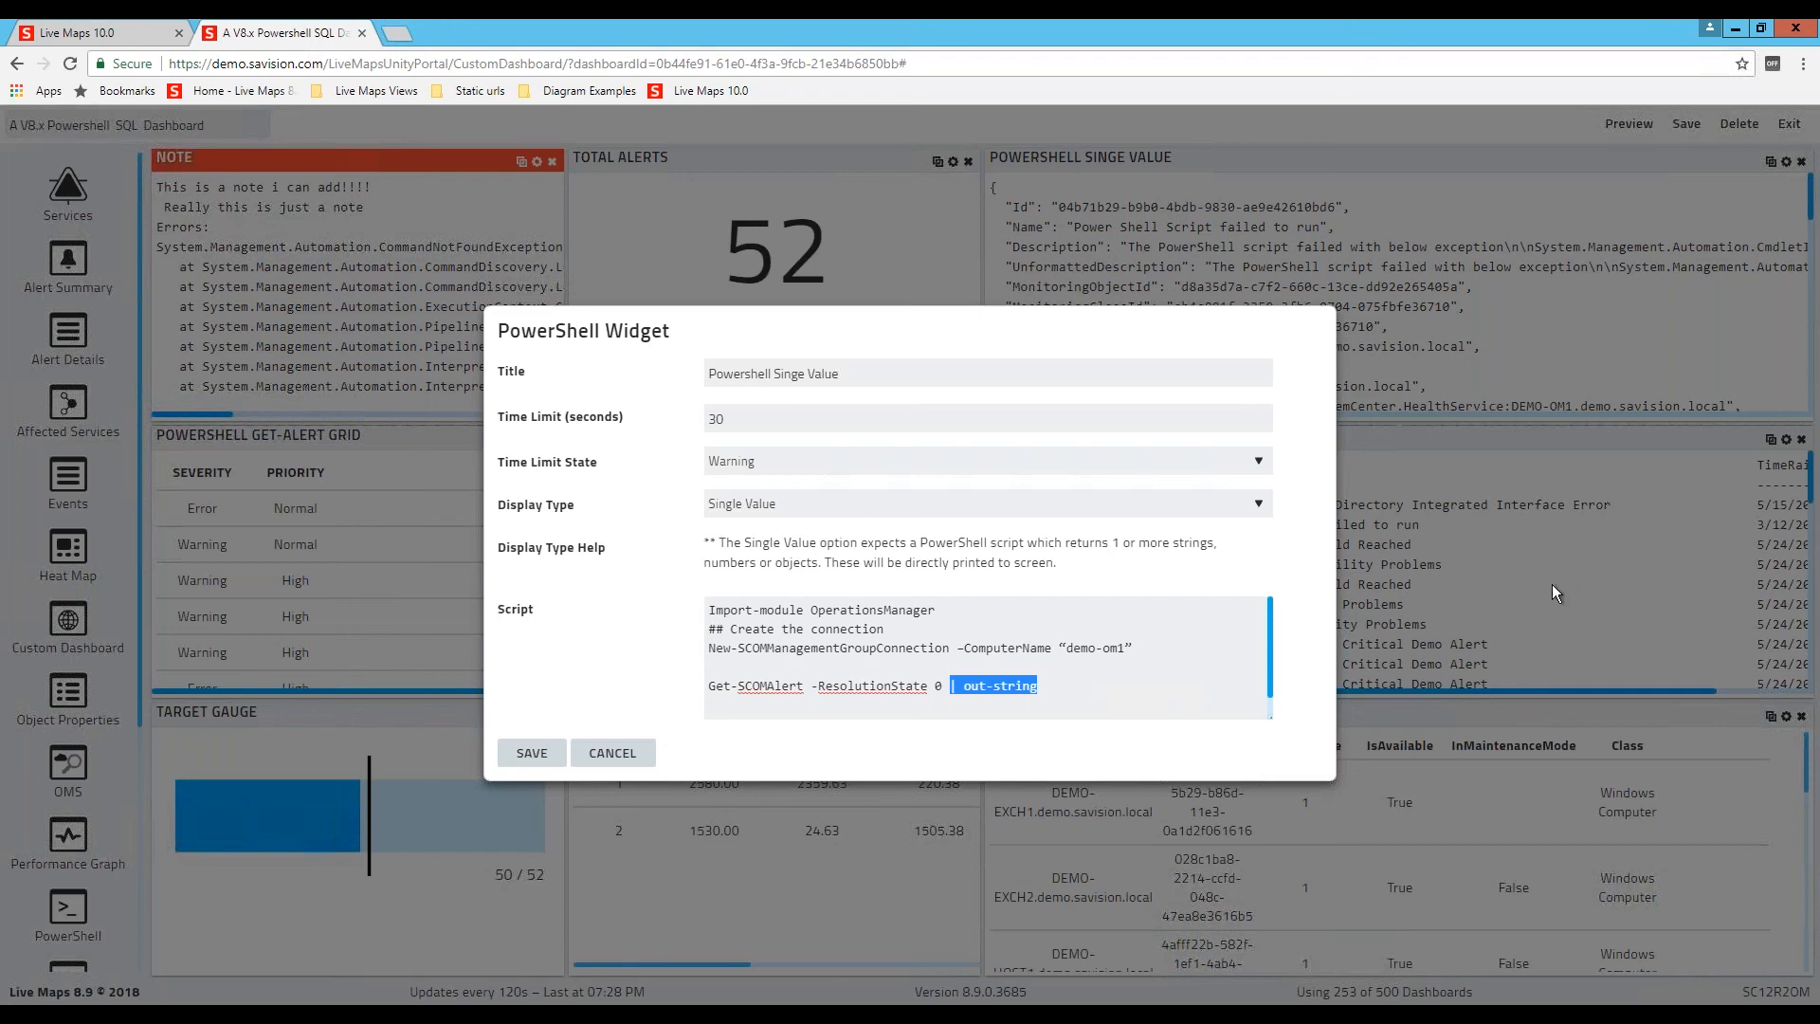
{"action": "left_click", "coordinate": [542, 755]}
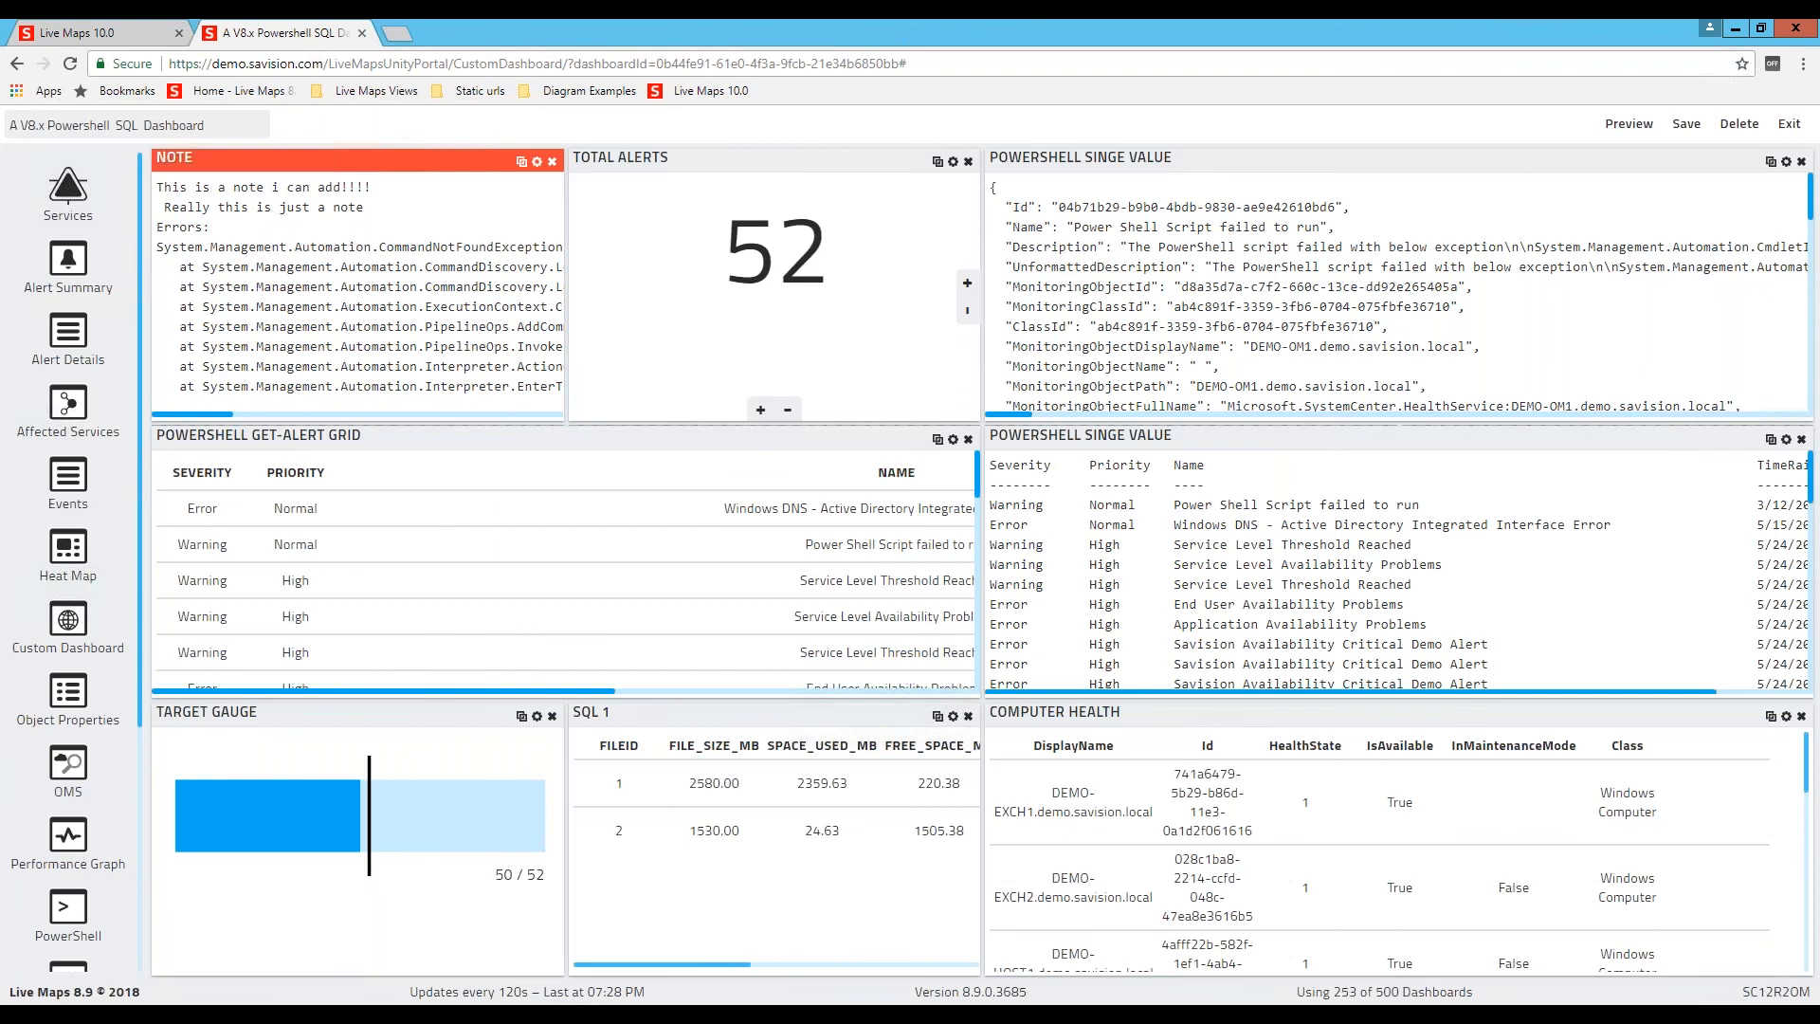
Step: Examine the Total Alerts widget's counting script through to its end and close the settings without saving
{"action": "left_click", "coordinate": [952, 161]}
{"action": "scroll", "coordinate": [751, 637], "scroll_direction": "down", "scroll_amount": 2}
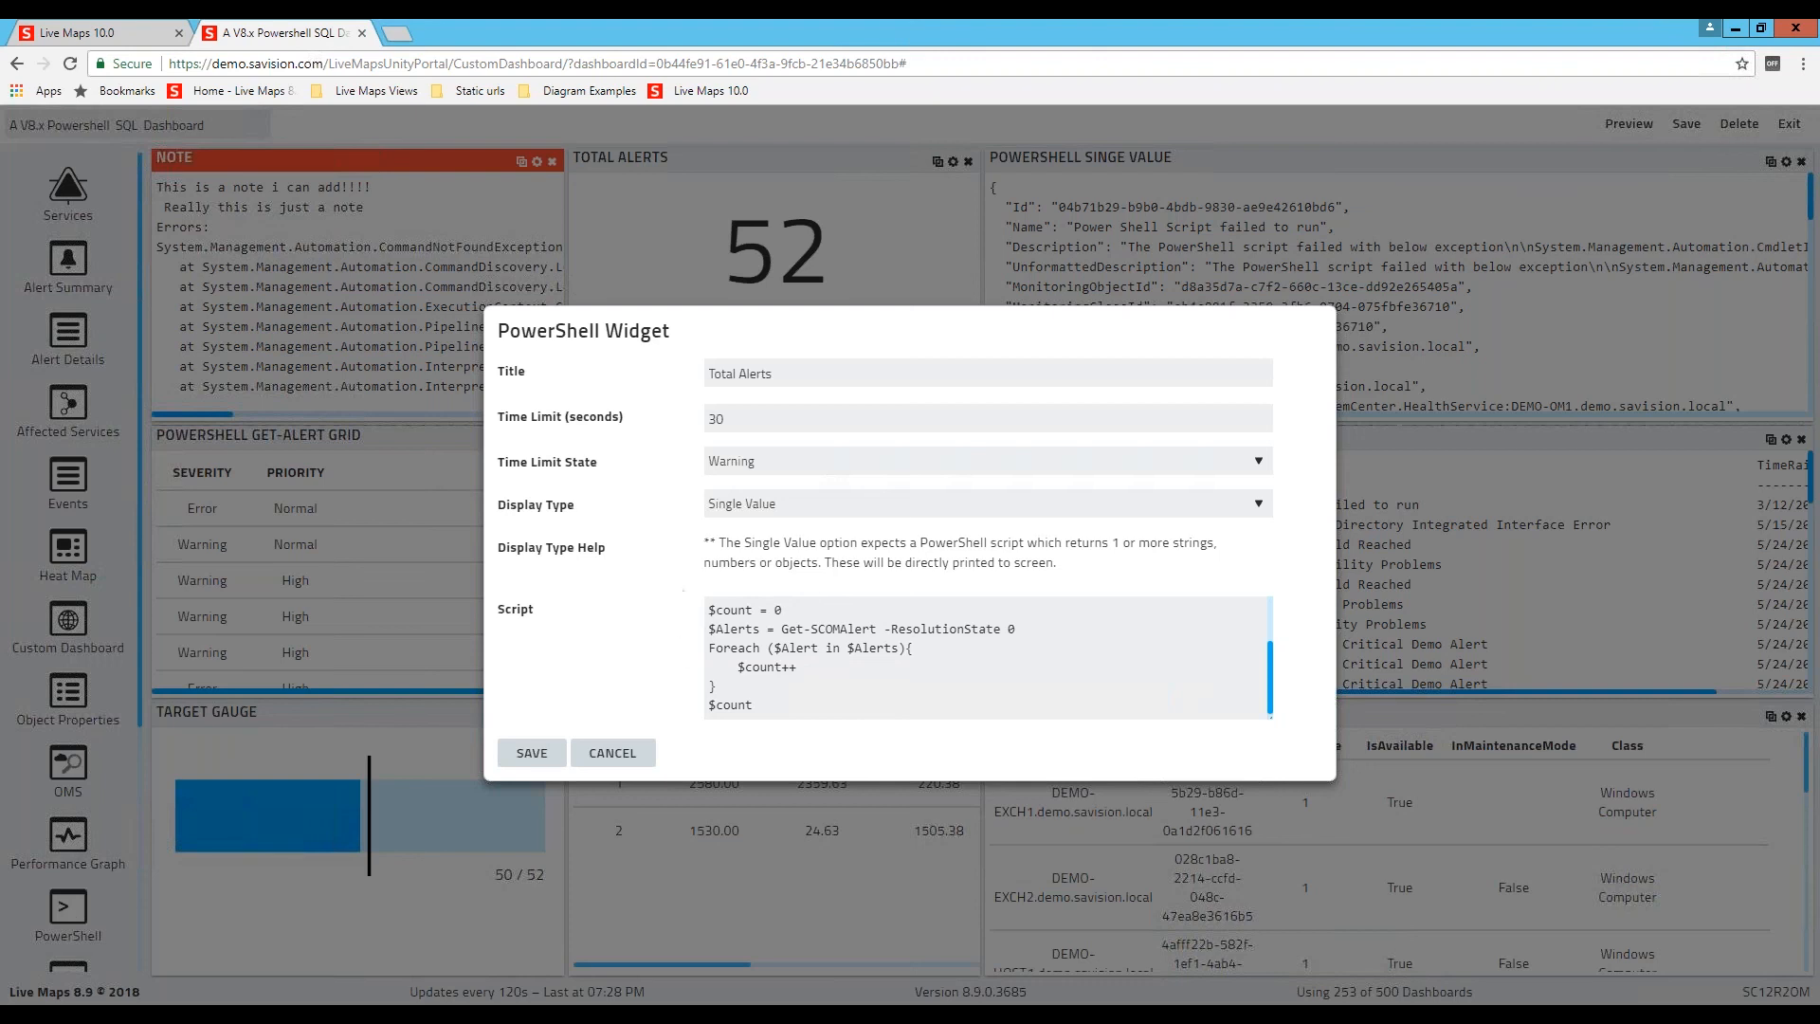
{"action": "left_click", "coordinate": [612, 753]}
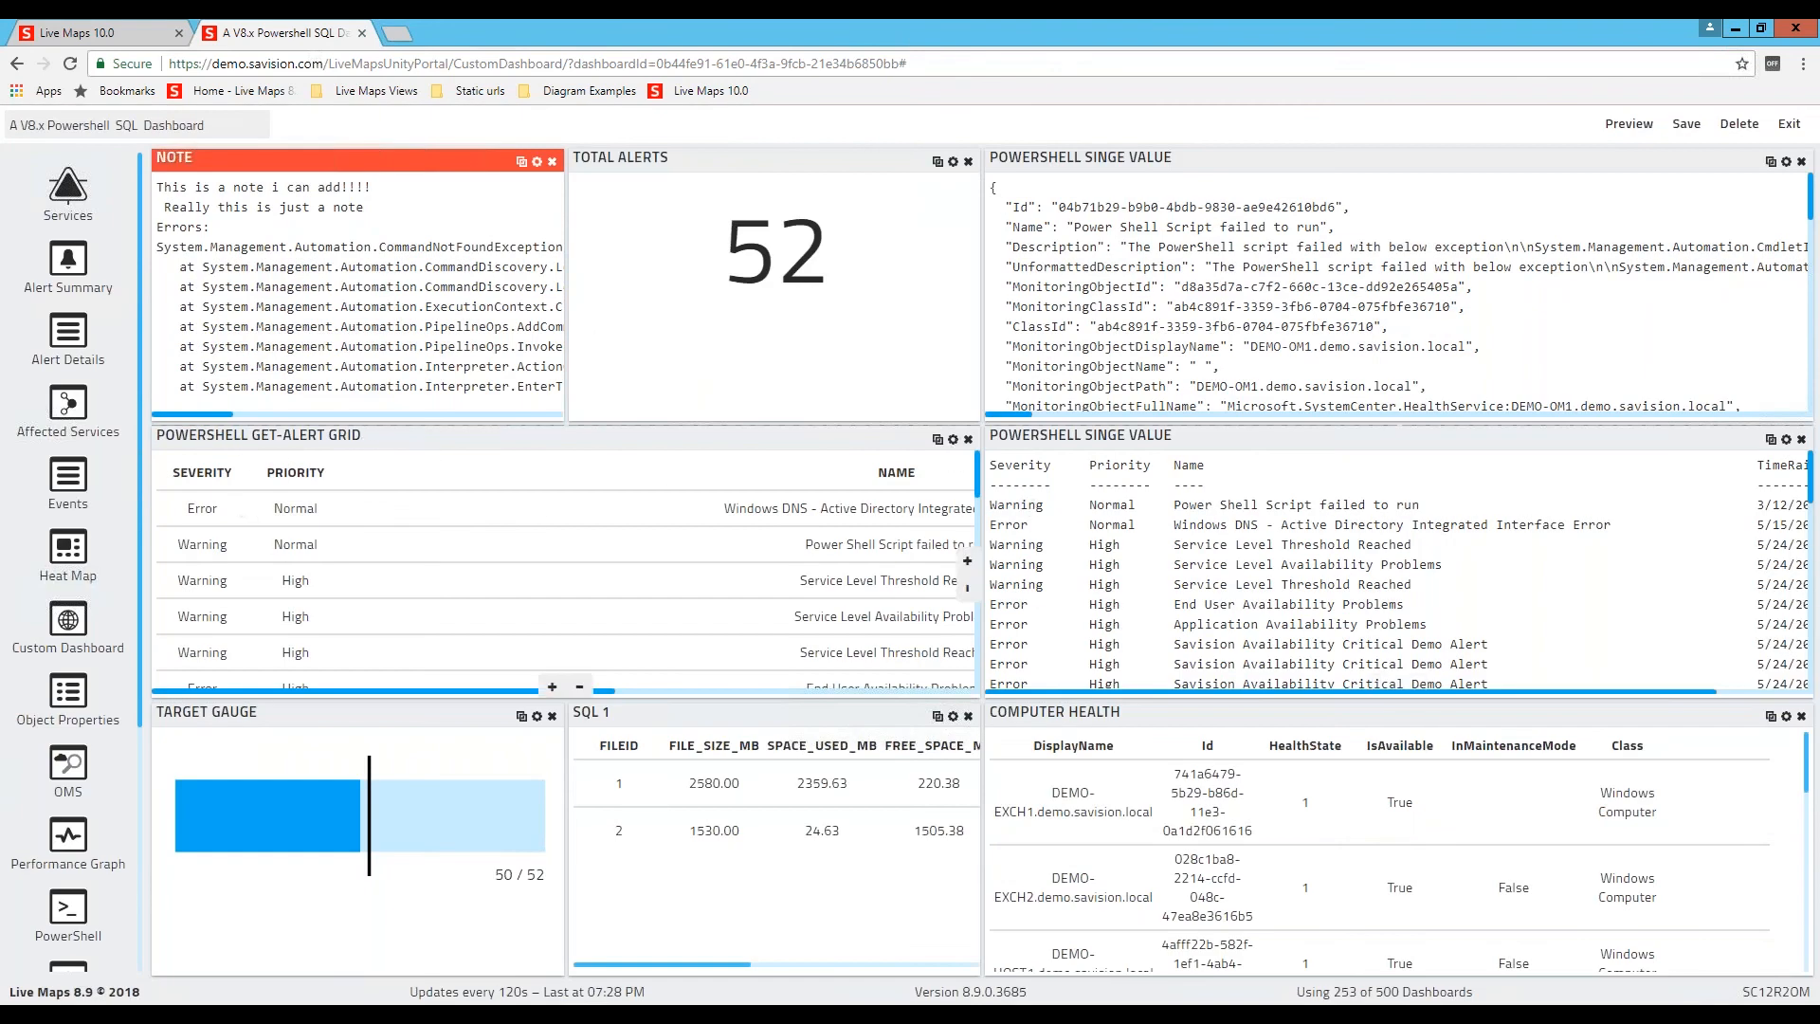
Step: Examine the Powershell Get-Alert Grid widget's script and its available time limit states, and close the settings without saving
{"action": "left_click", "coordinate": [952, 440]}
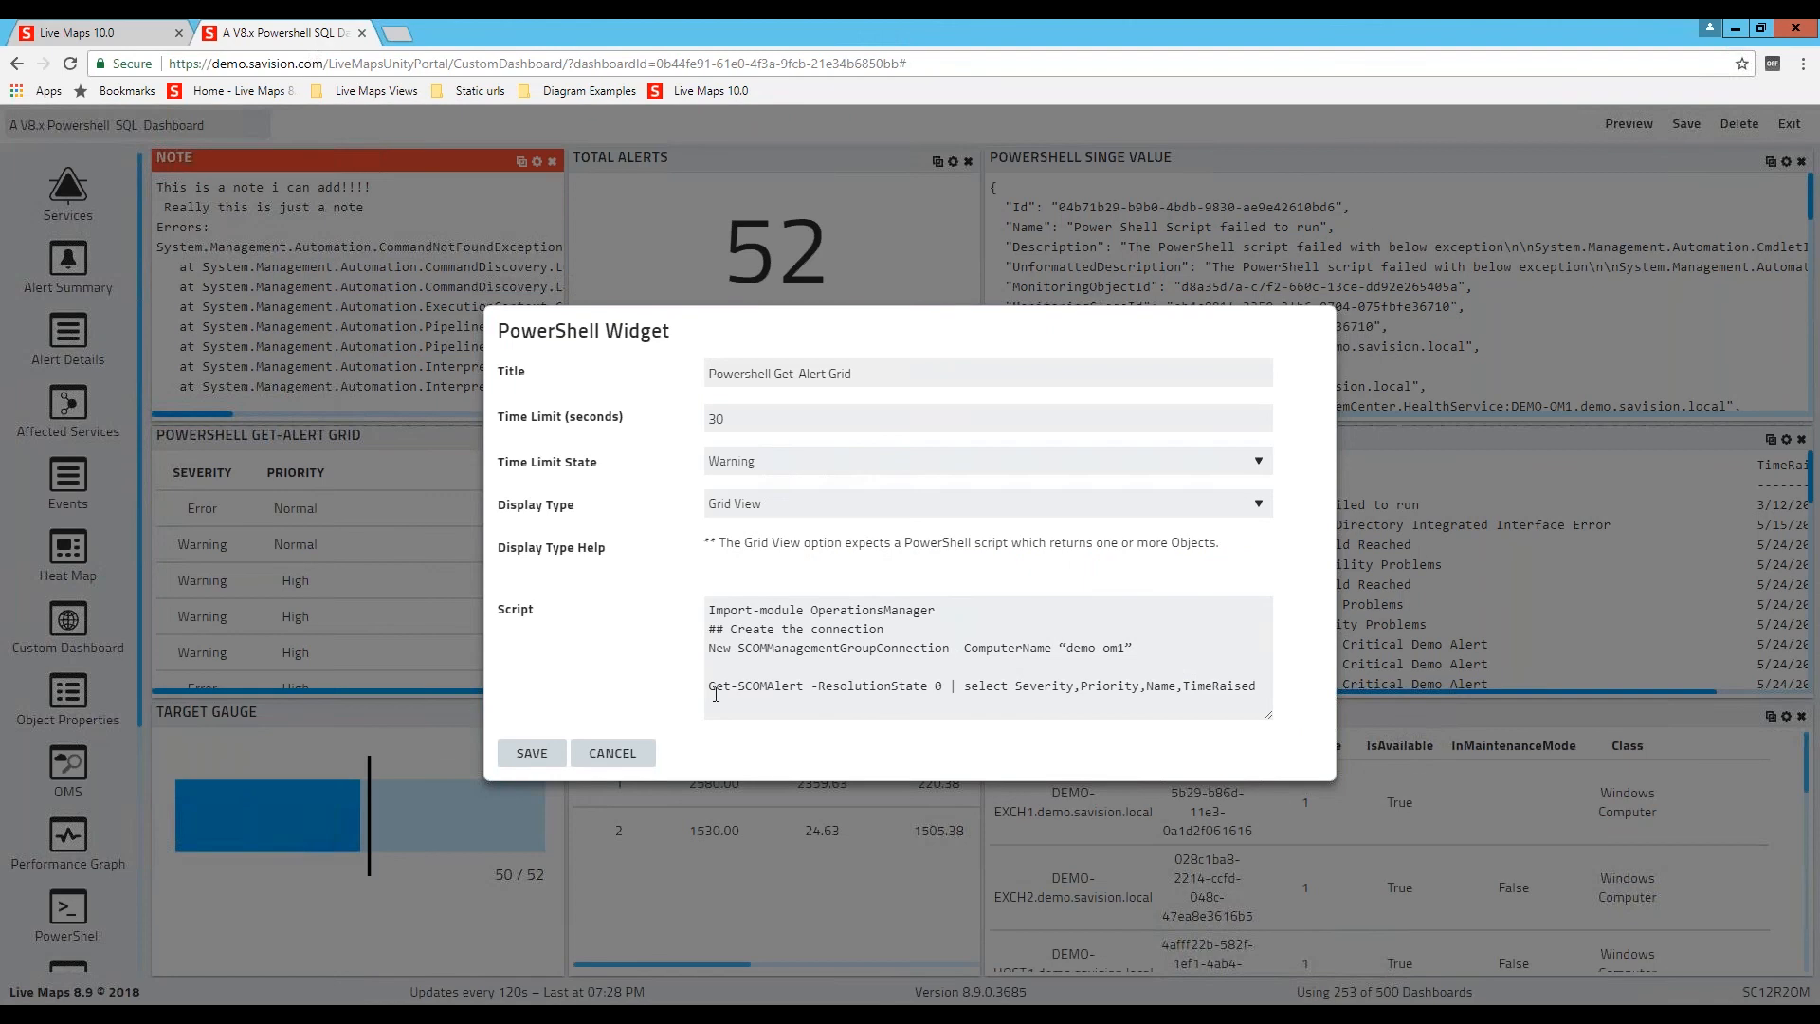
{"action": "left_click", "coordinate": [776, 464]}
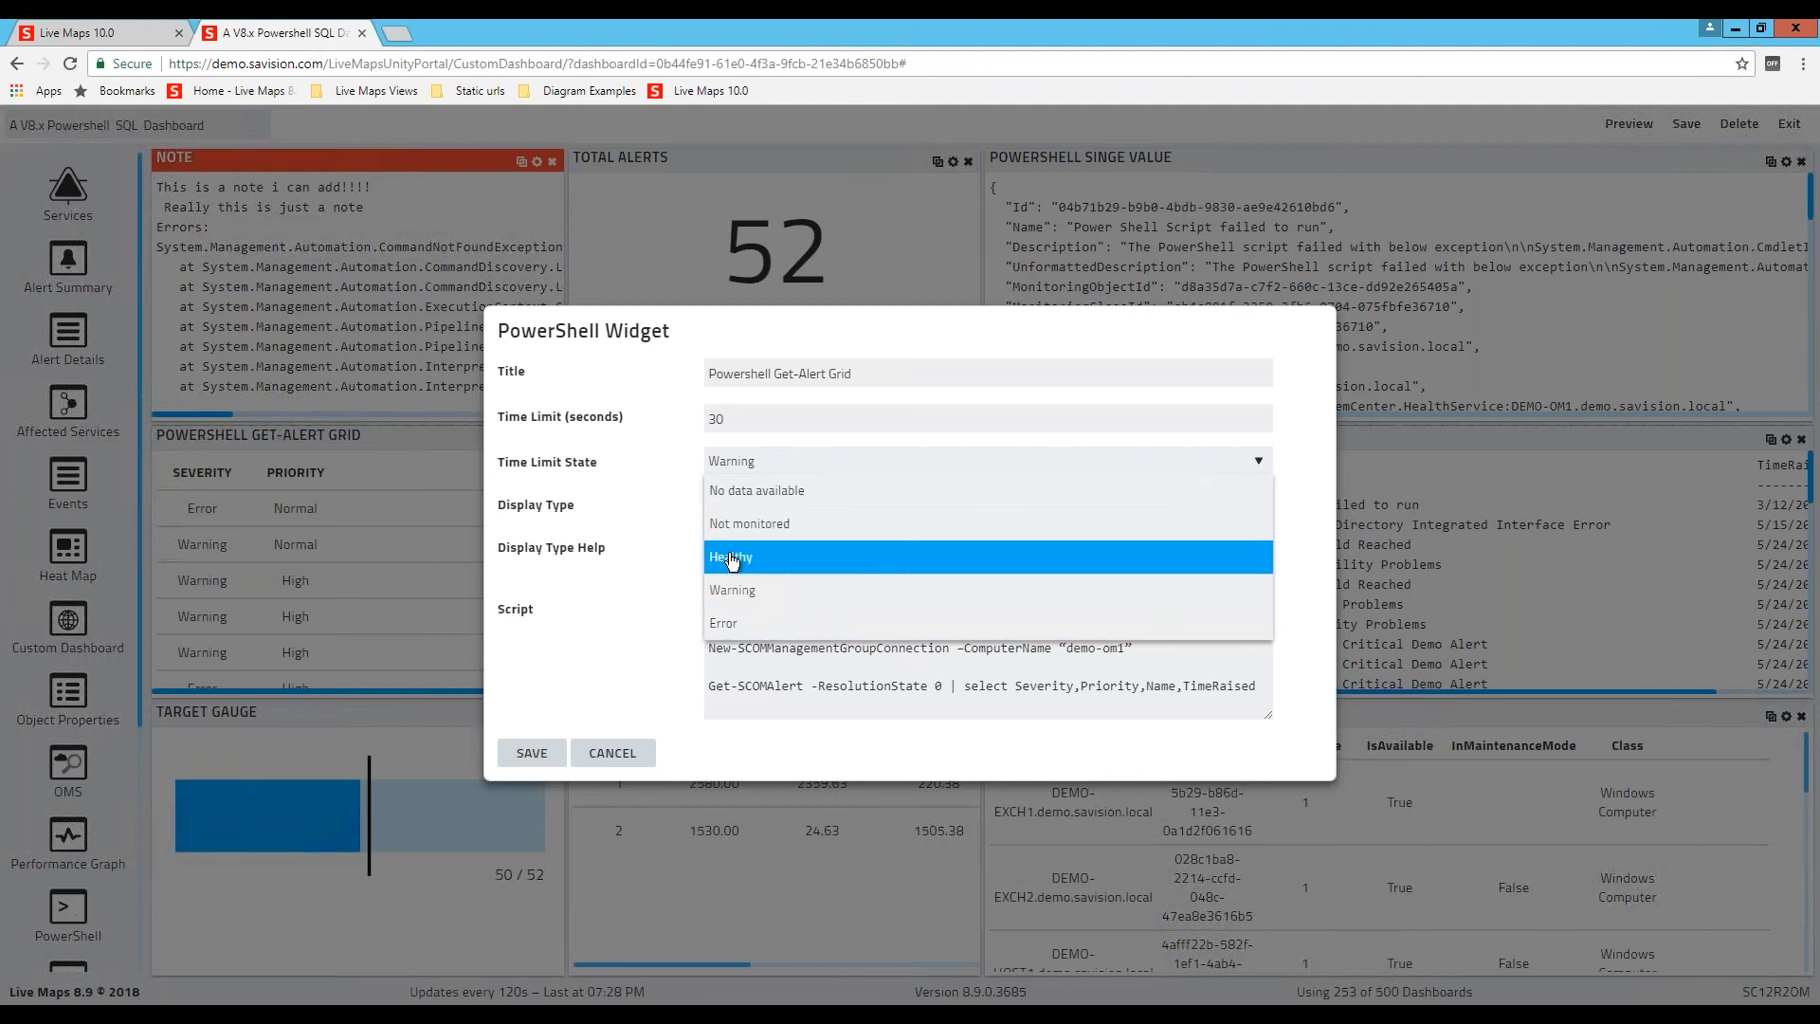
{"action": "left_click", "coordinate": [677, 453]}
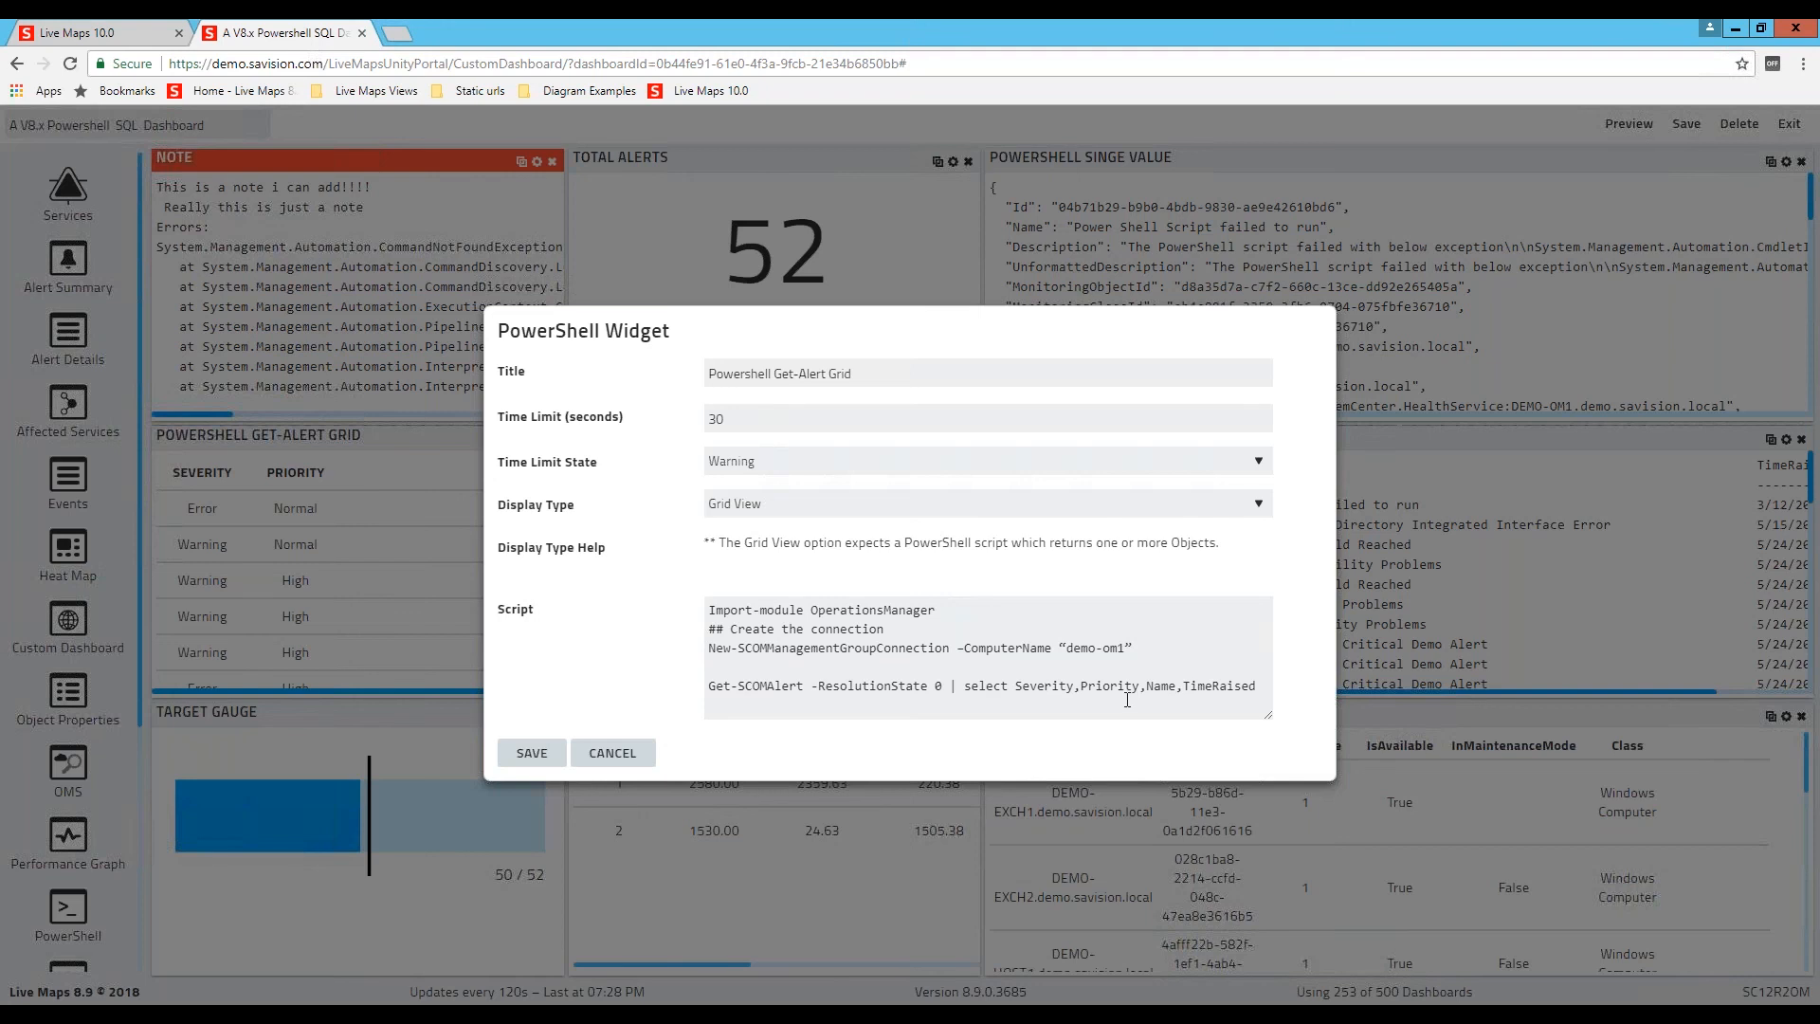
{"action": "left_click", "coordinate": [612, 753]}
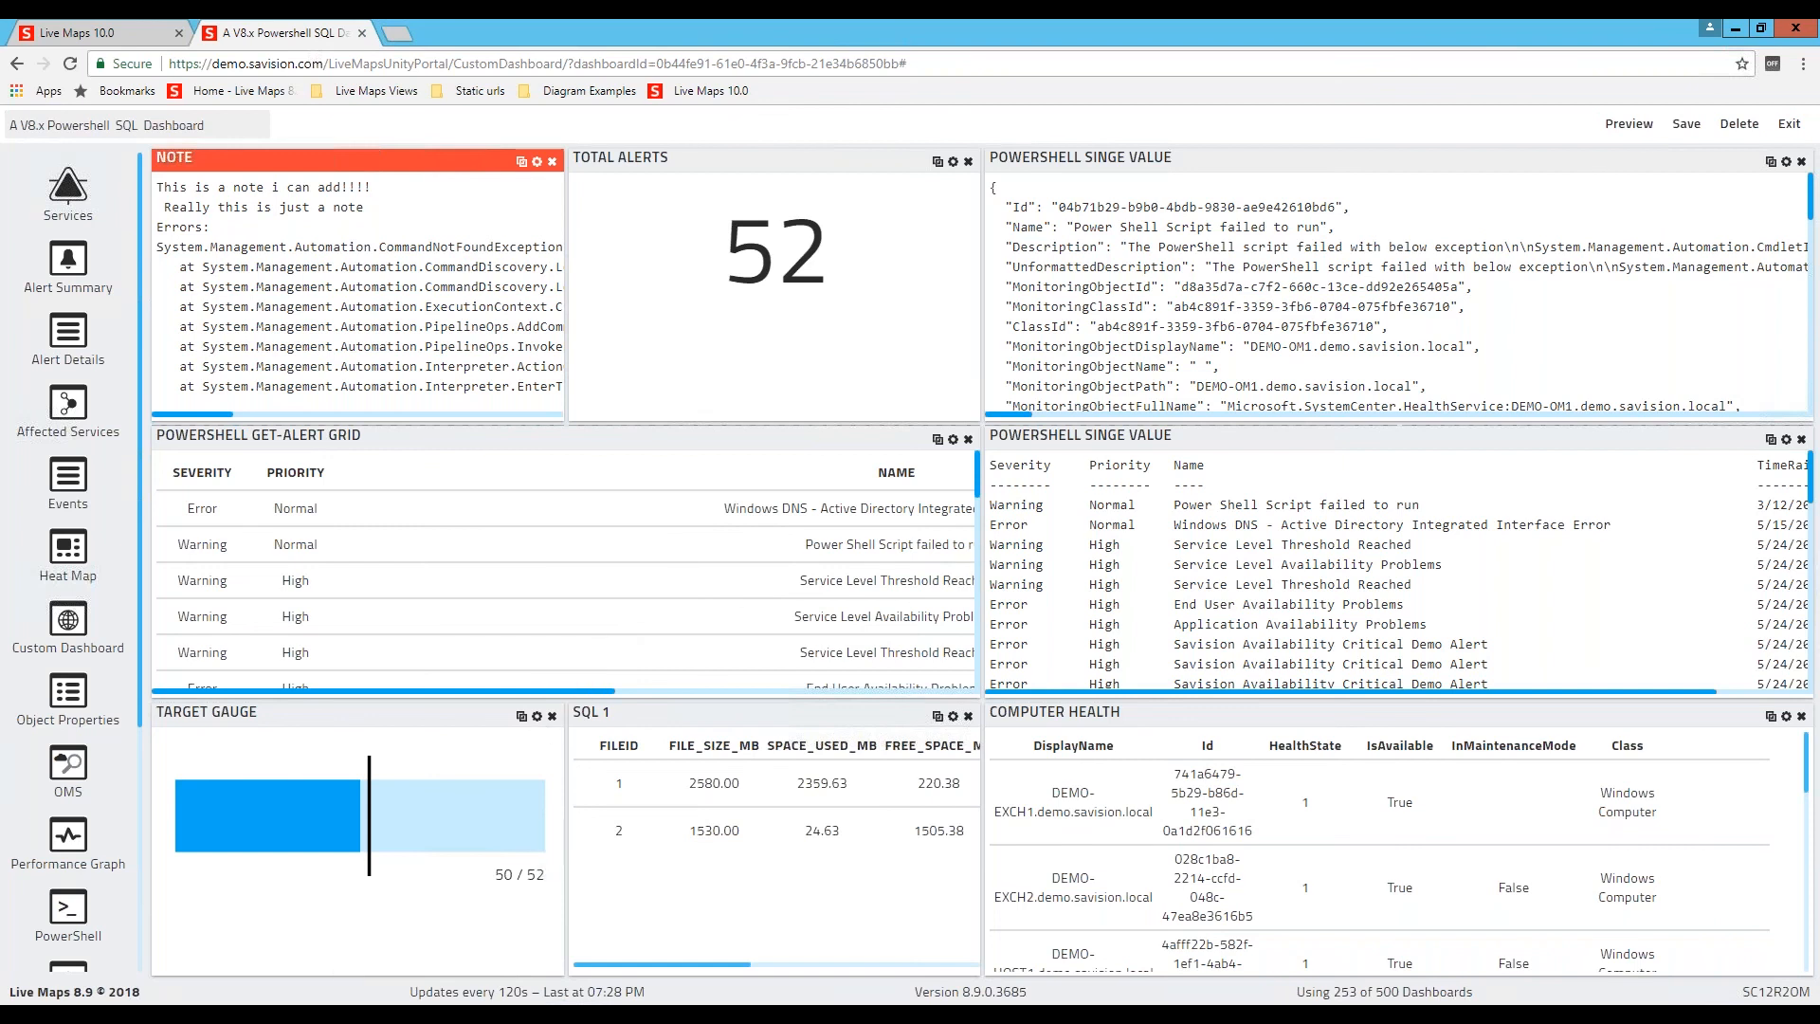
Step: Examine how the Target Gauge widget's script defines the target, actual and maximum values, and close the settings without saving
{"action": "left_click", "coordinate": [538, 717]}
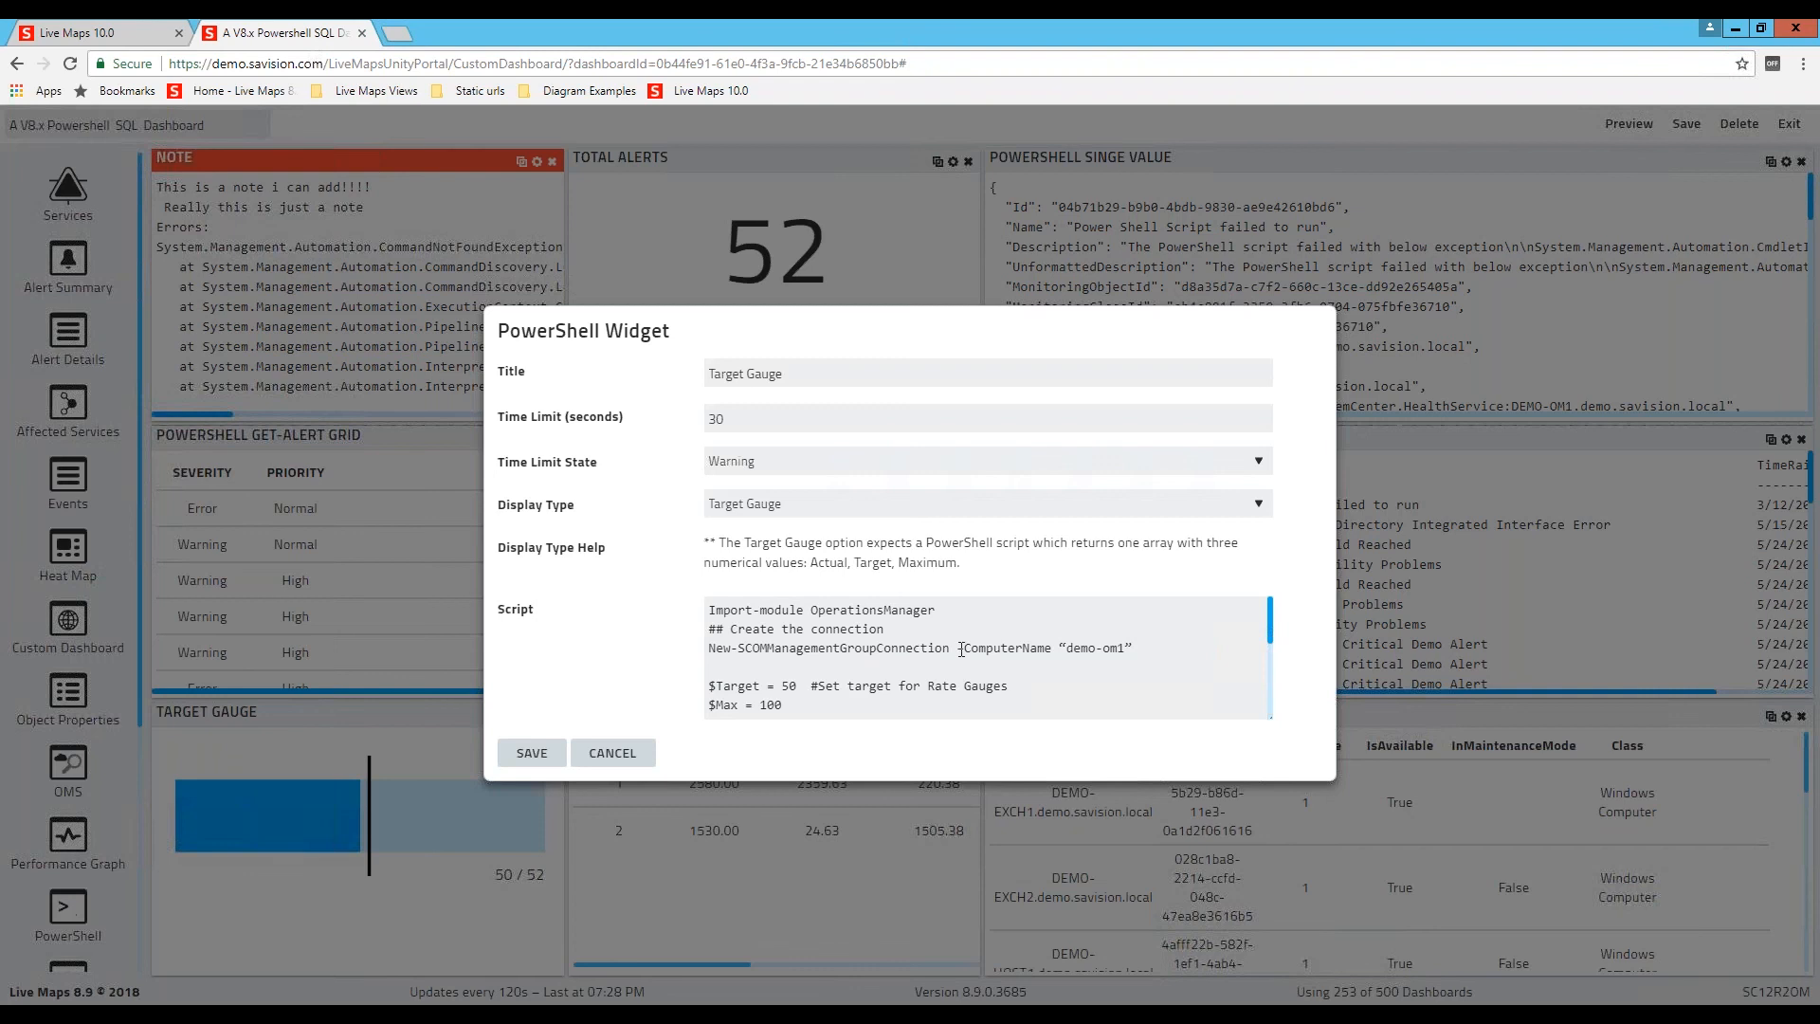
{"action": "scroll", "coordinate": [825, 686], "scroll_direction": "down", "scroll_amount": 5}
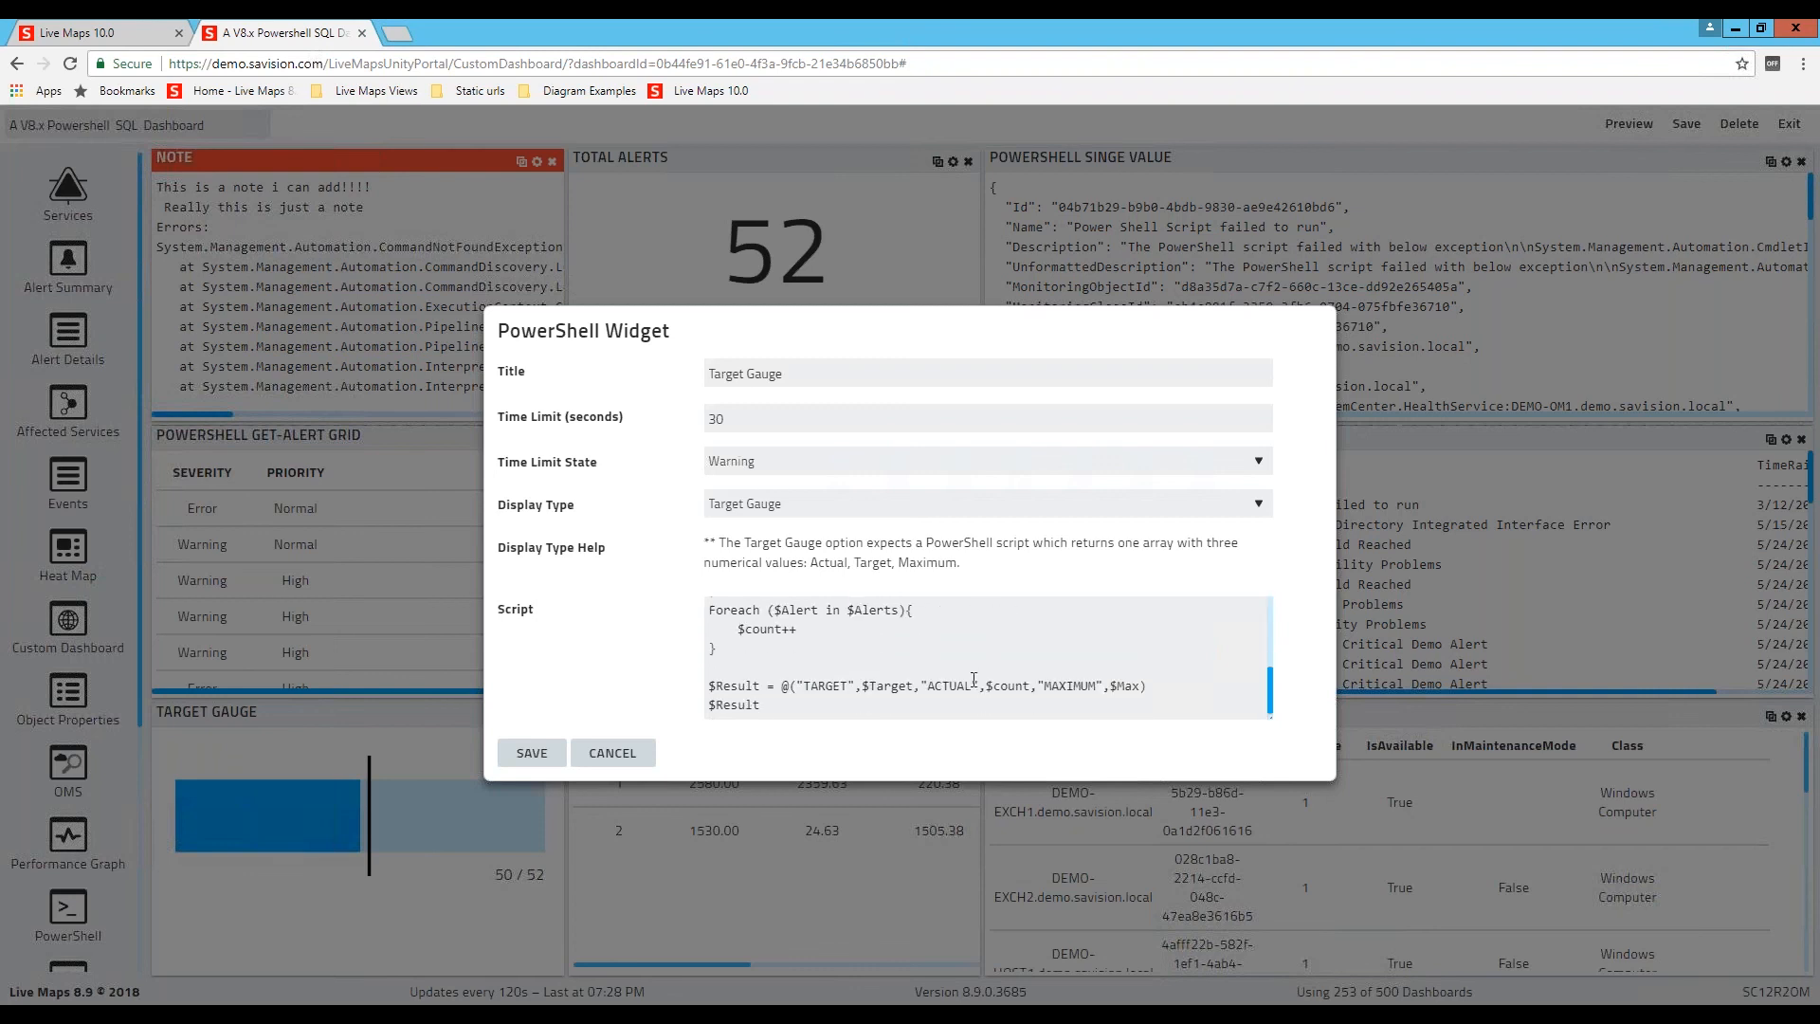
{"action": "left_click", "coordinate": [613, 752]}
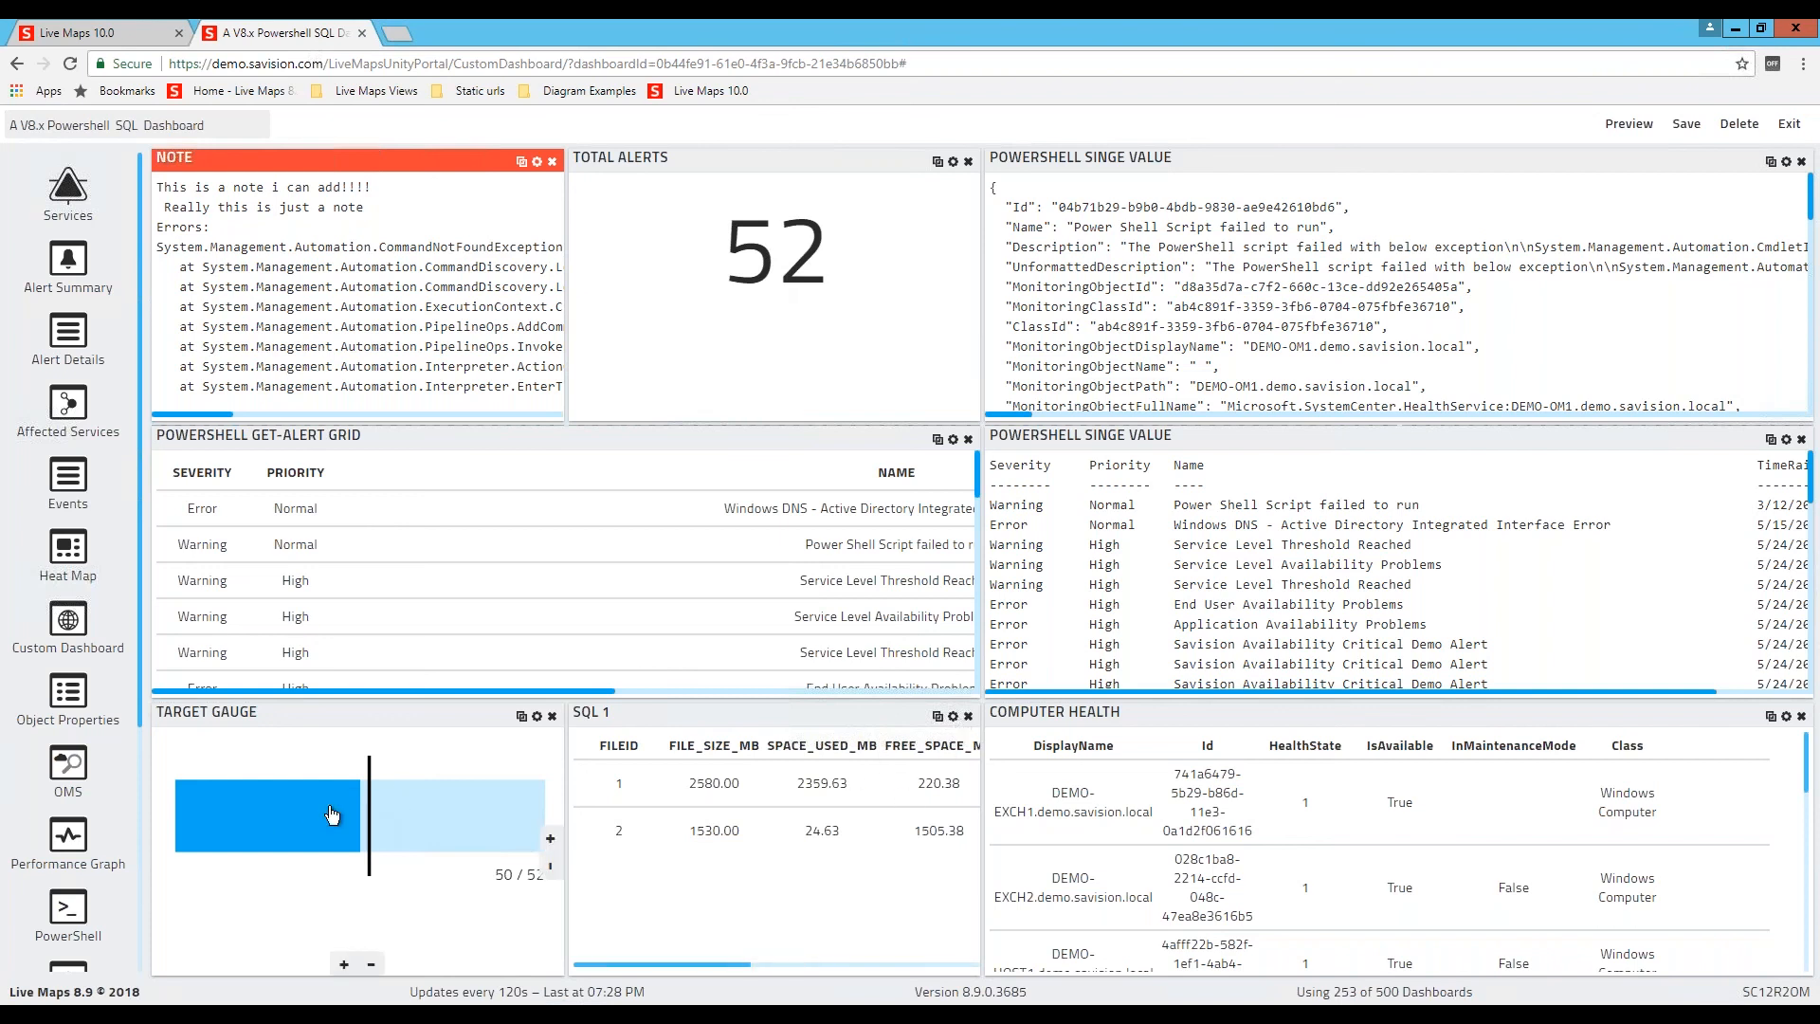
Step: Set the SQL 1 widget's query type to "Database Size and used space" and save the widget
{"action": "left_click", "coordinate": [953, 716]}
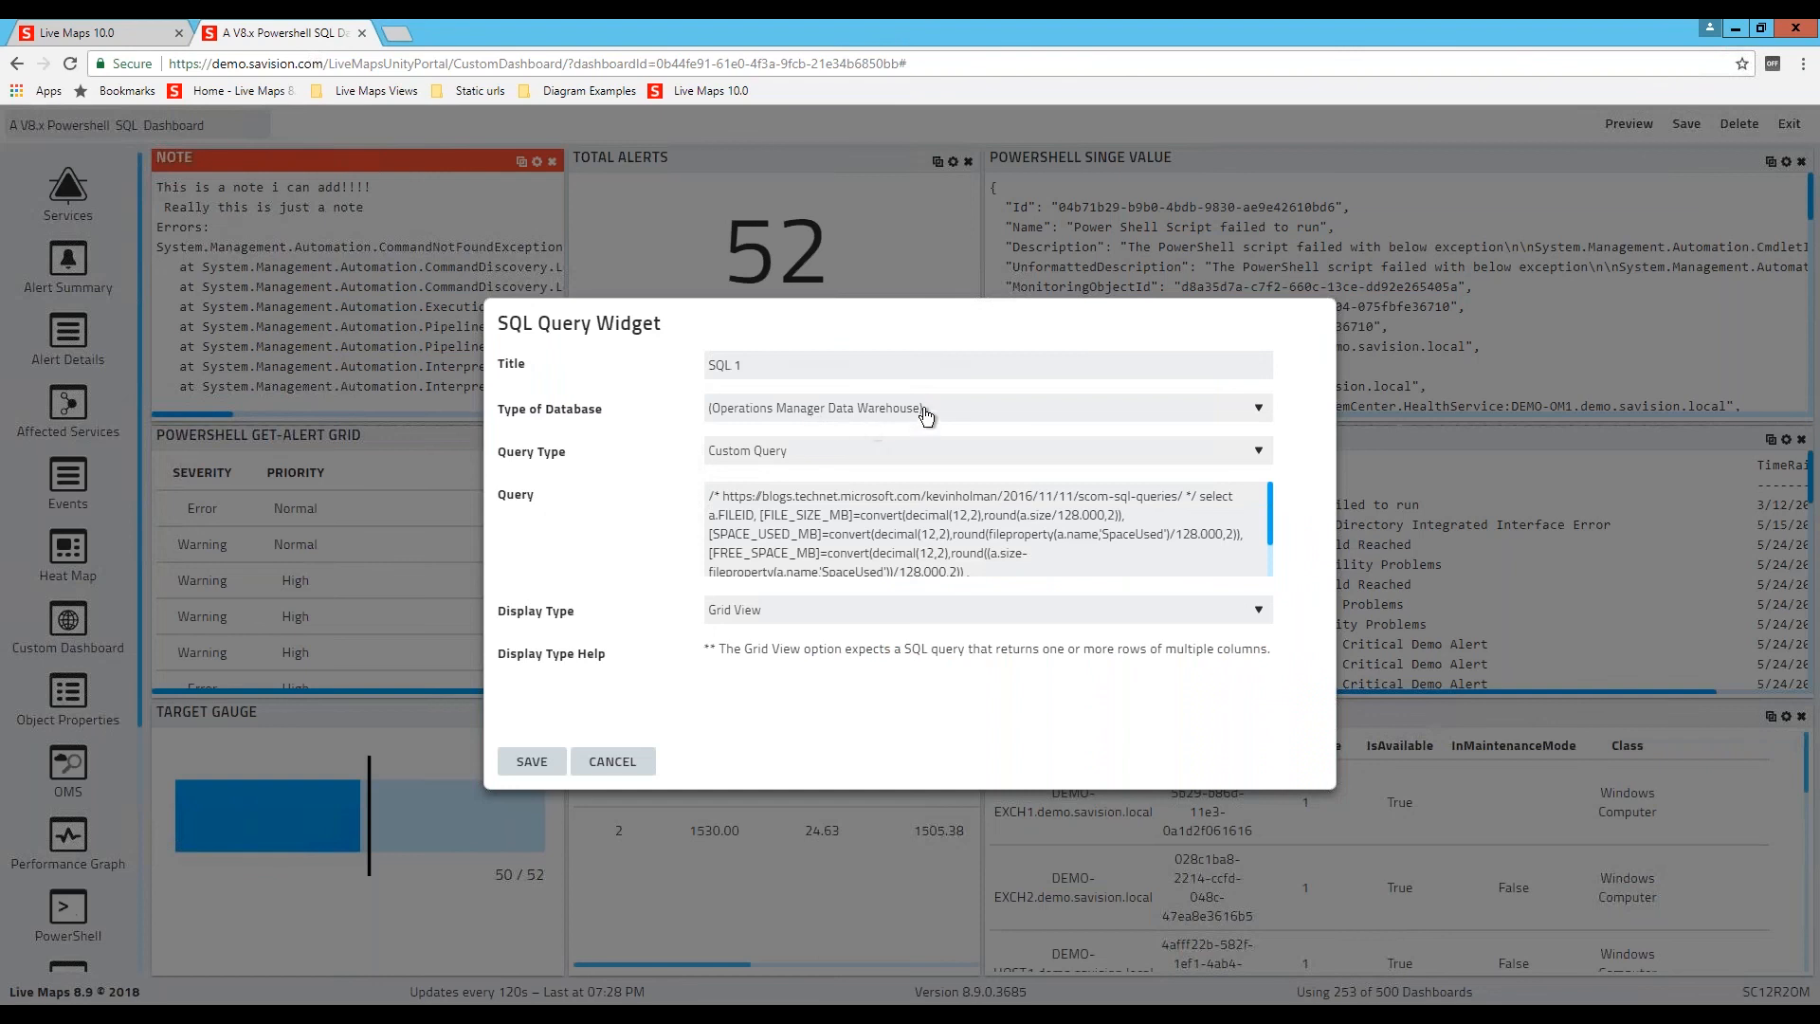
{"action": "left_click", "coordinate": [803, 458]}
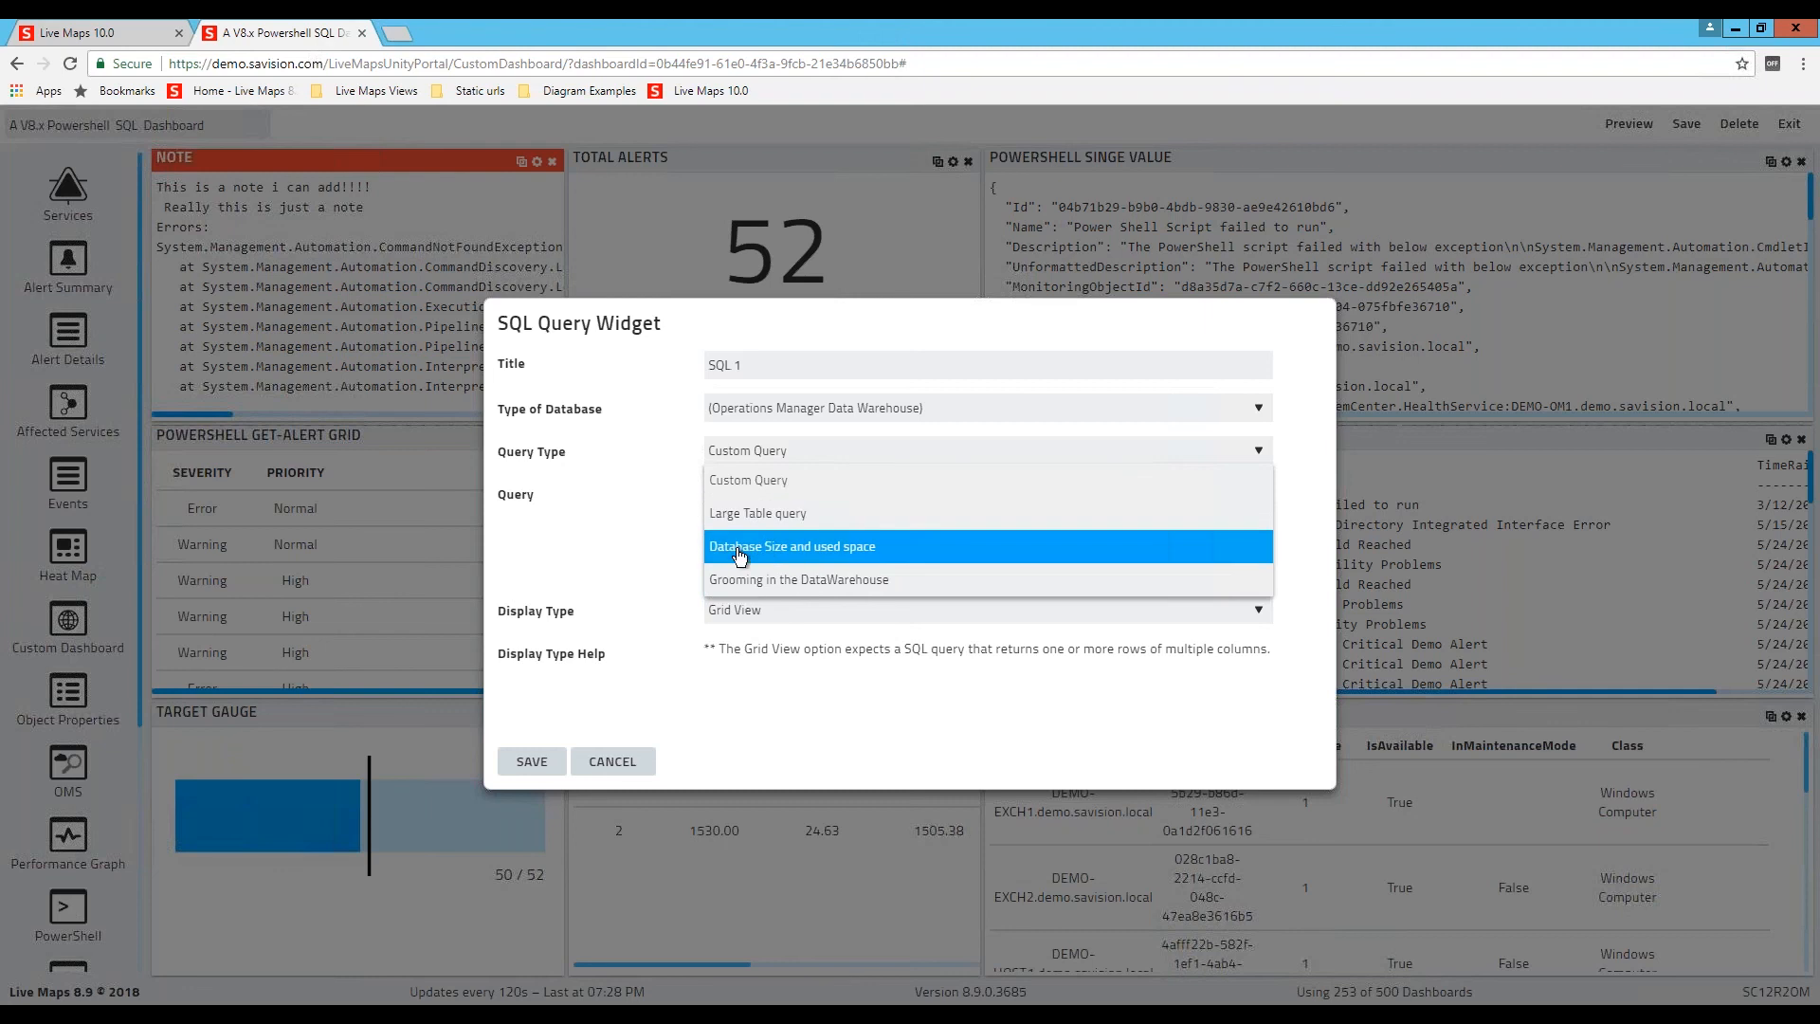
{"action": "left_click", "coordinate": [740, 556]}
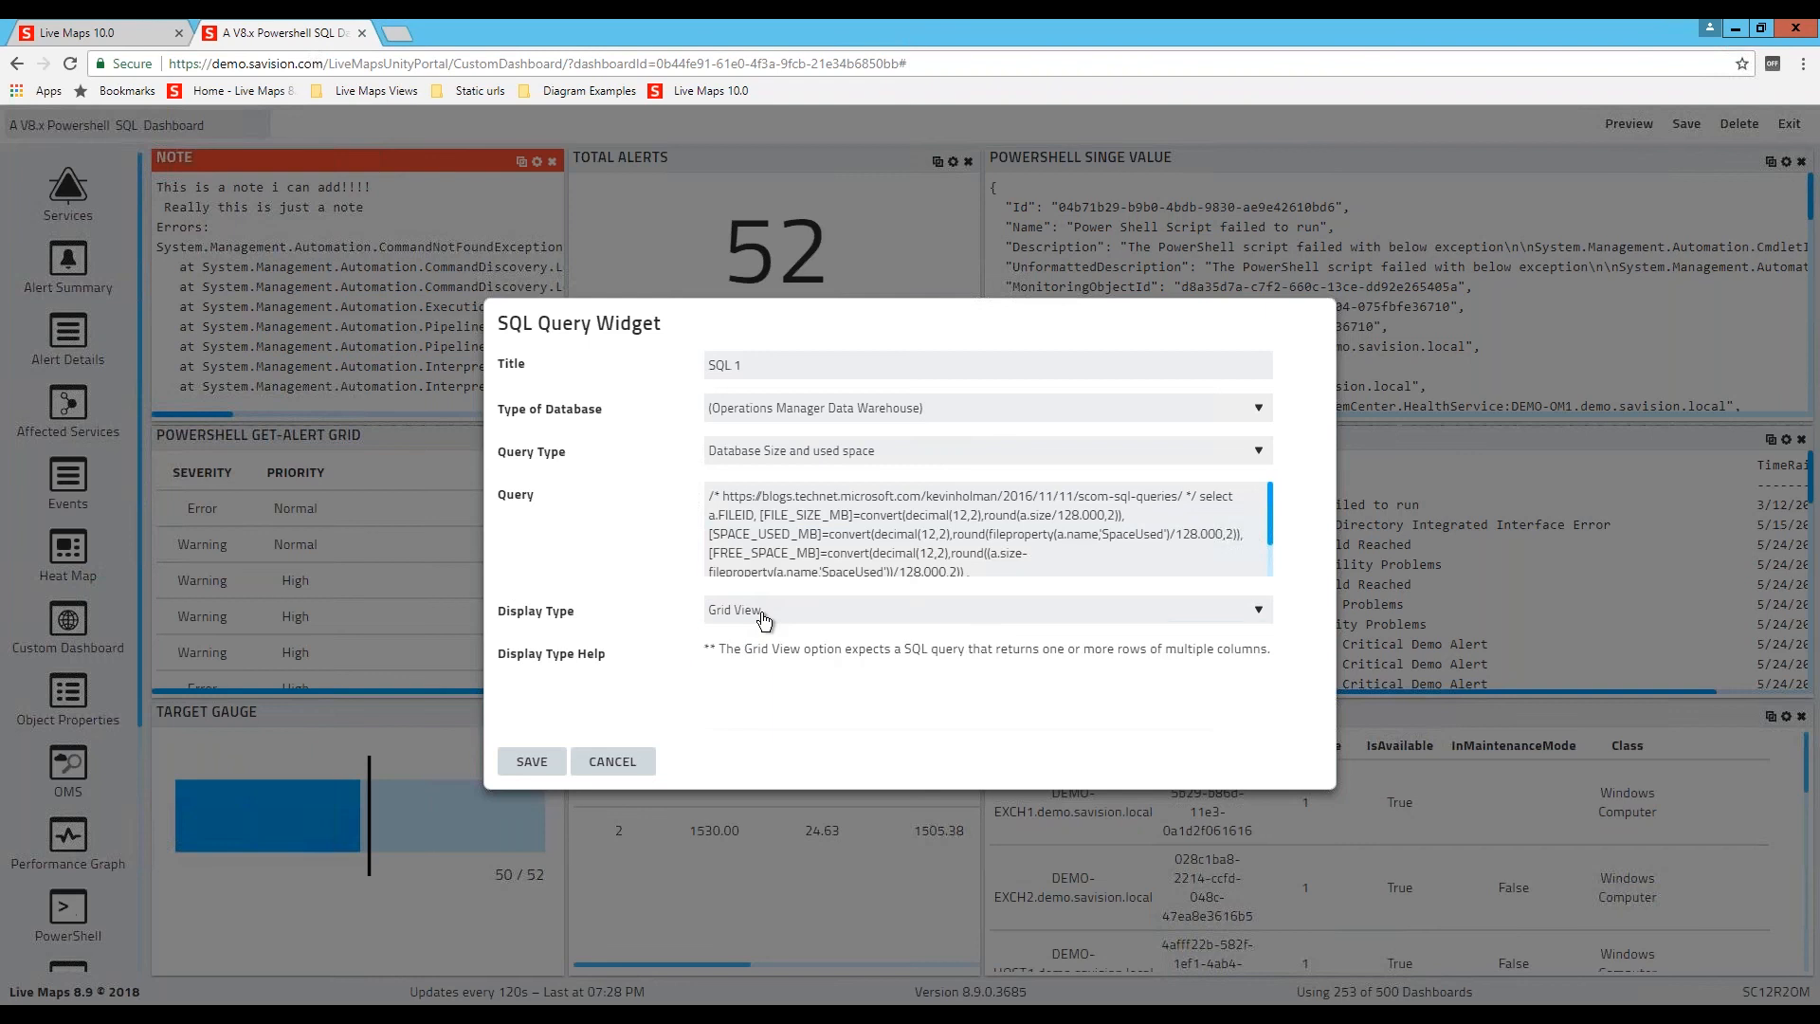
{"action": "left_click", "coordinate": [532, 761]}
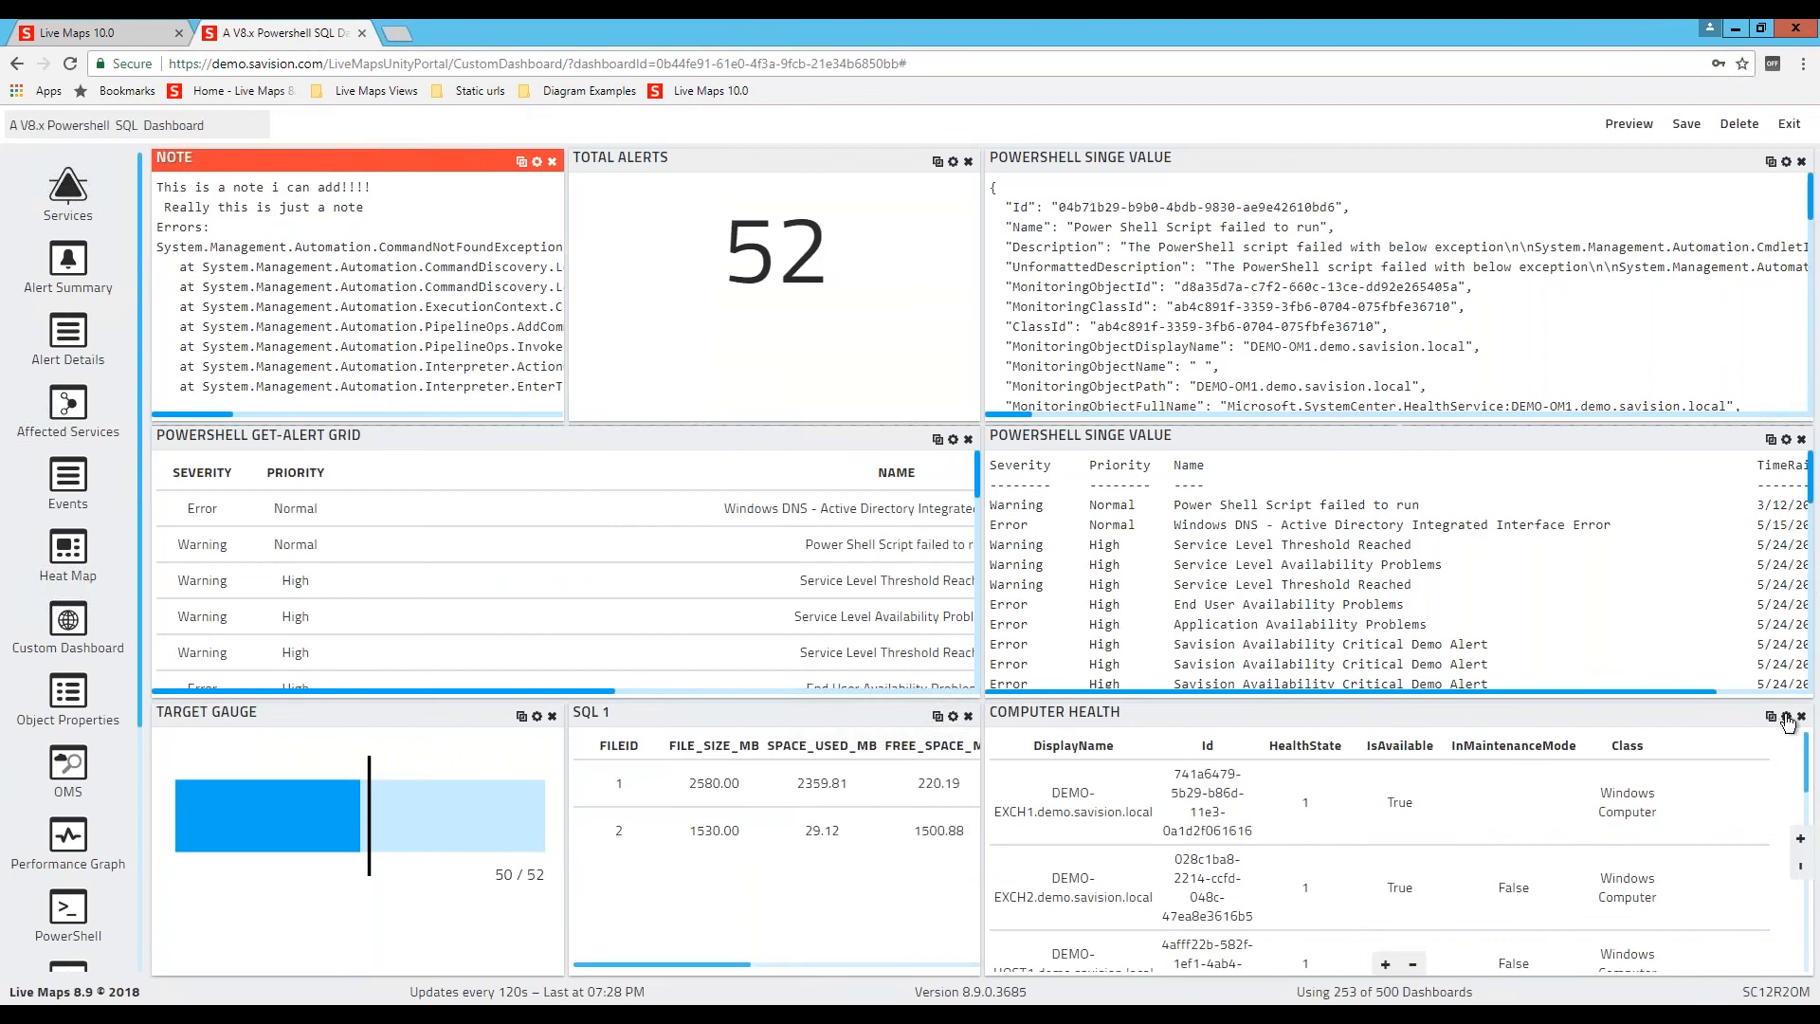
Step: Examine the database types and credential options offered in the Computer Health widget's settings, keeping SQL Server and Windows Authentication
{"action": "left_click", "coordinate": [1786, 717]}
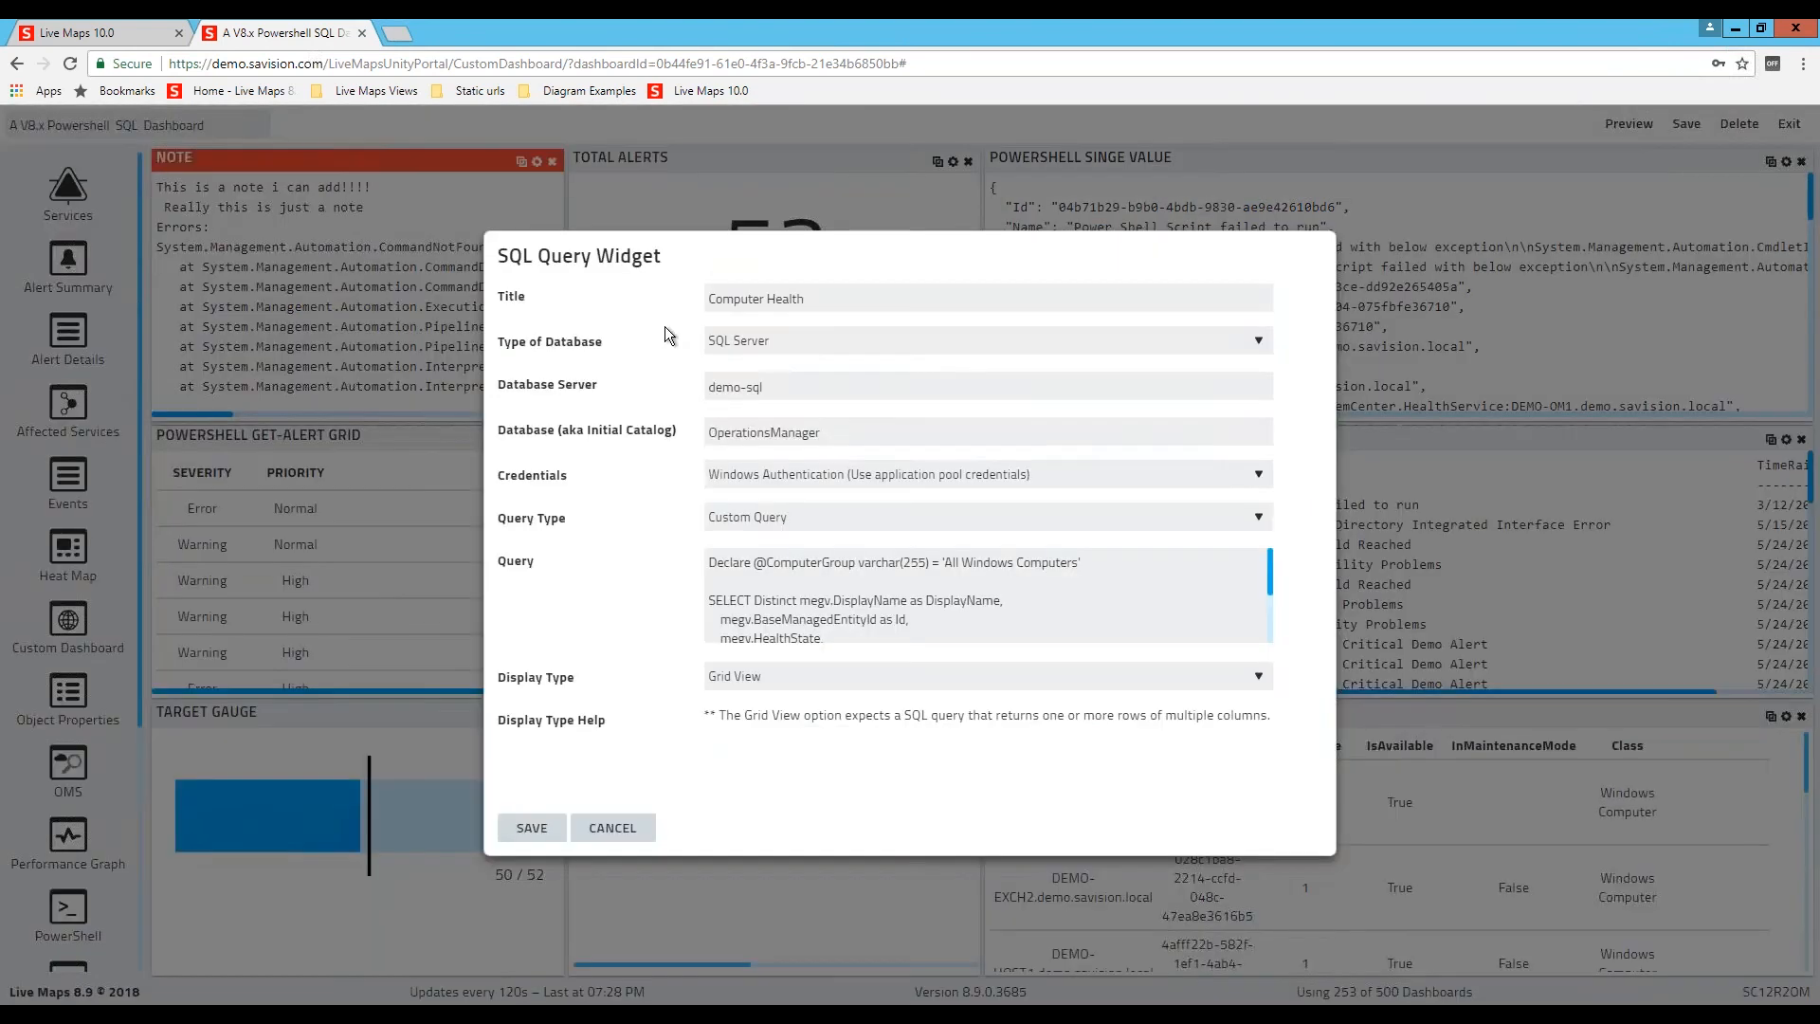
{"action": "left_click", "coordinate": [832, 340]}
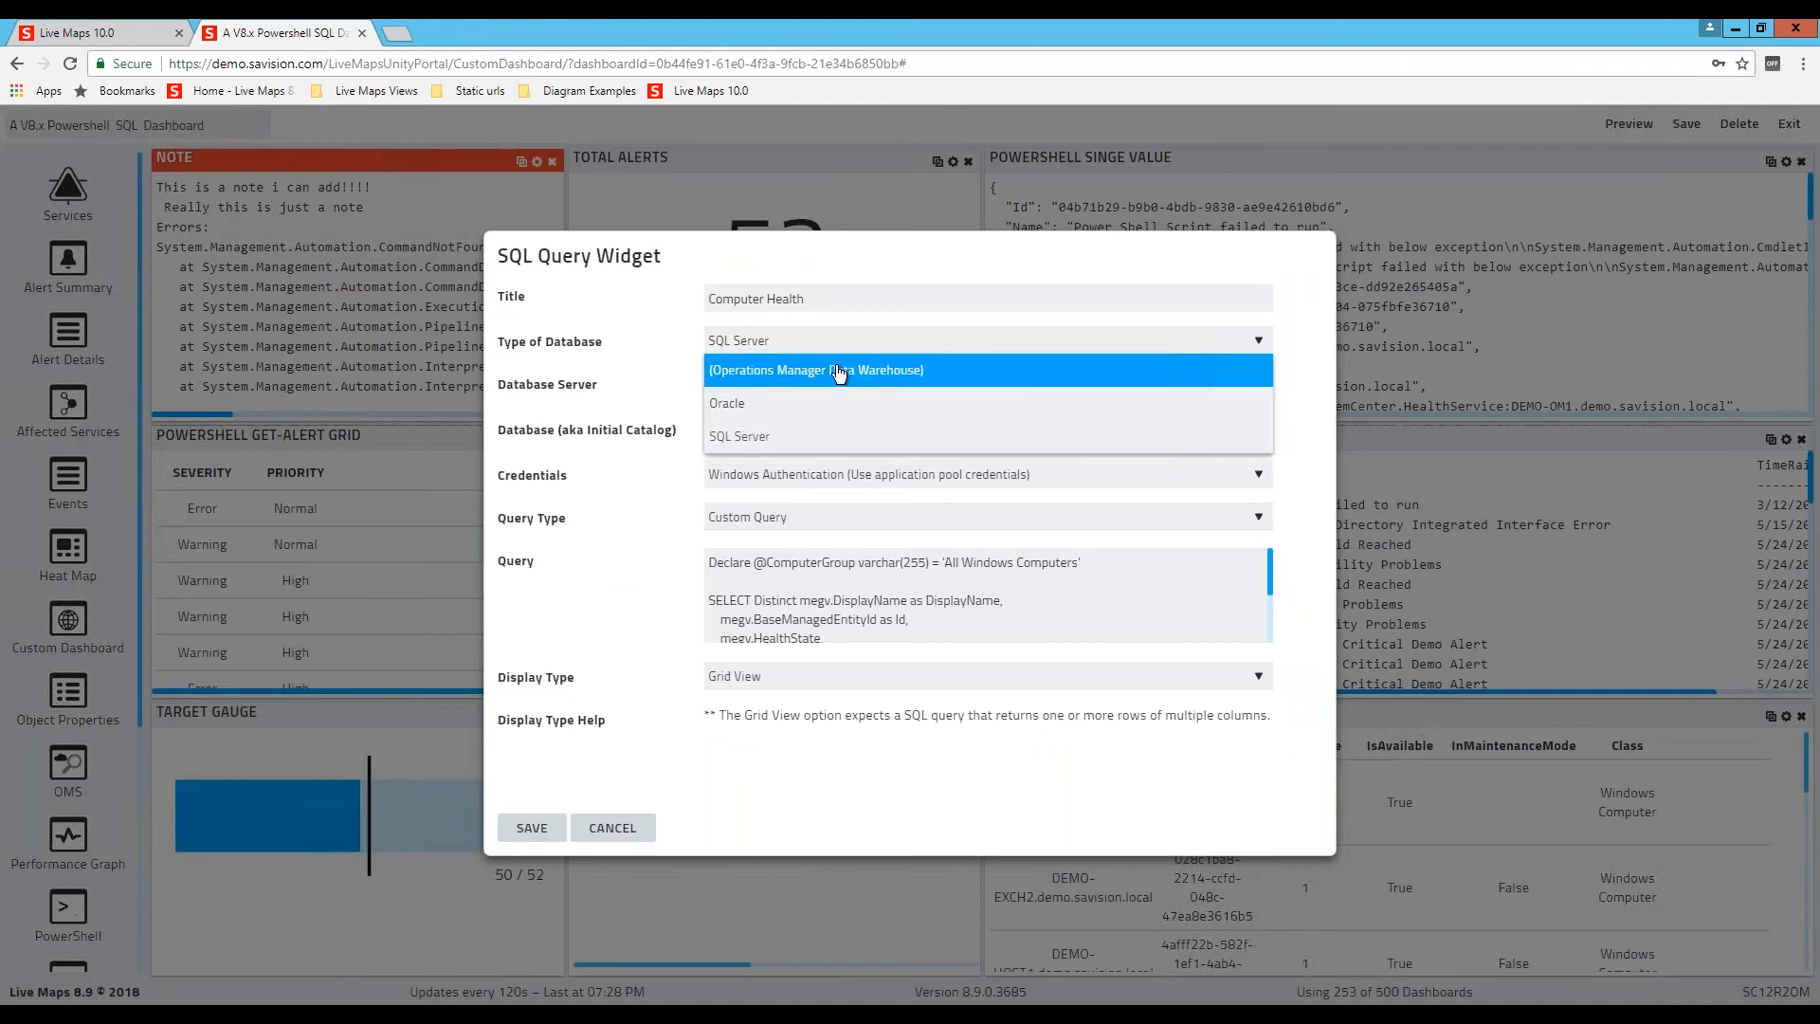
{"action": "left_click", "coordinate": [726, 446]}
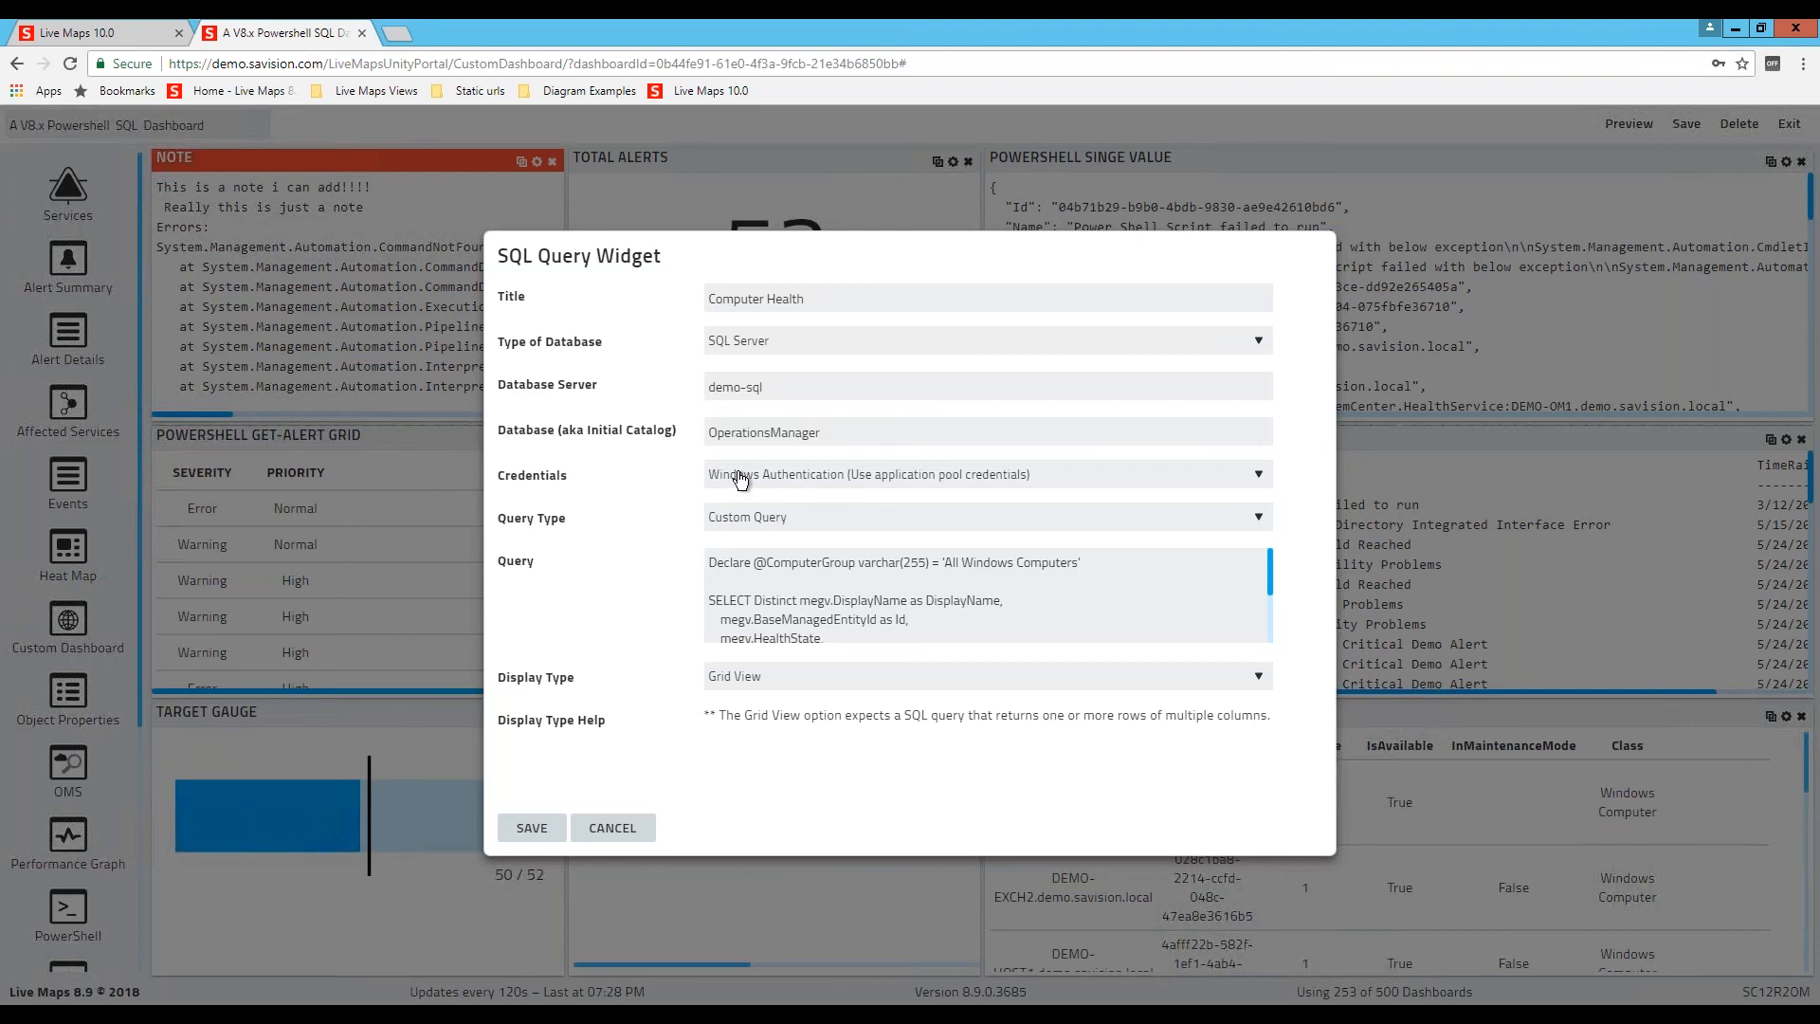
{"action": "left_click", "coordinate": [816, 488]}
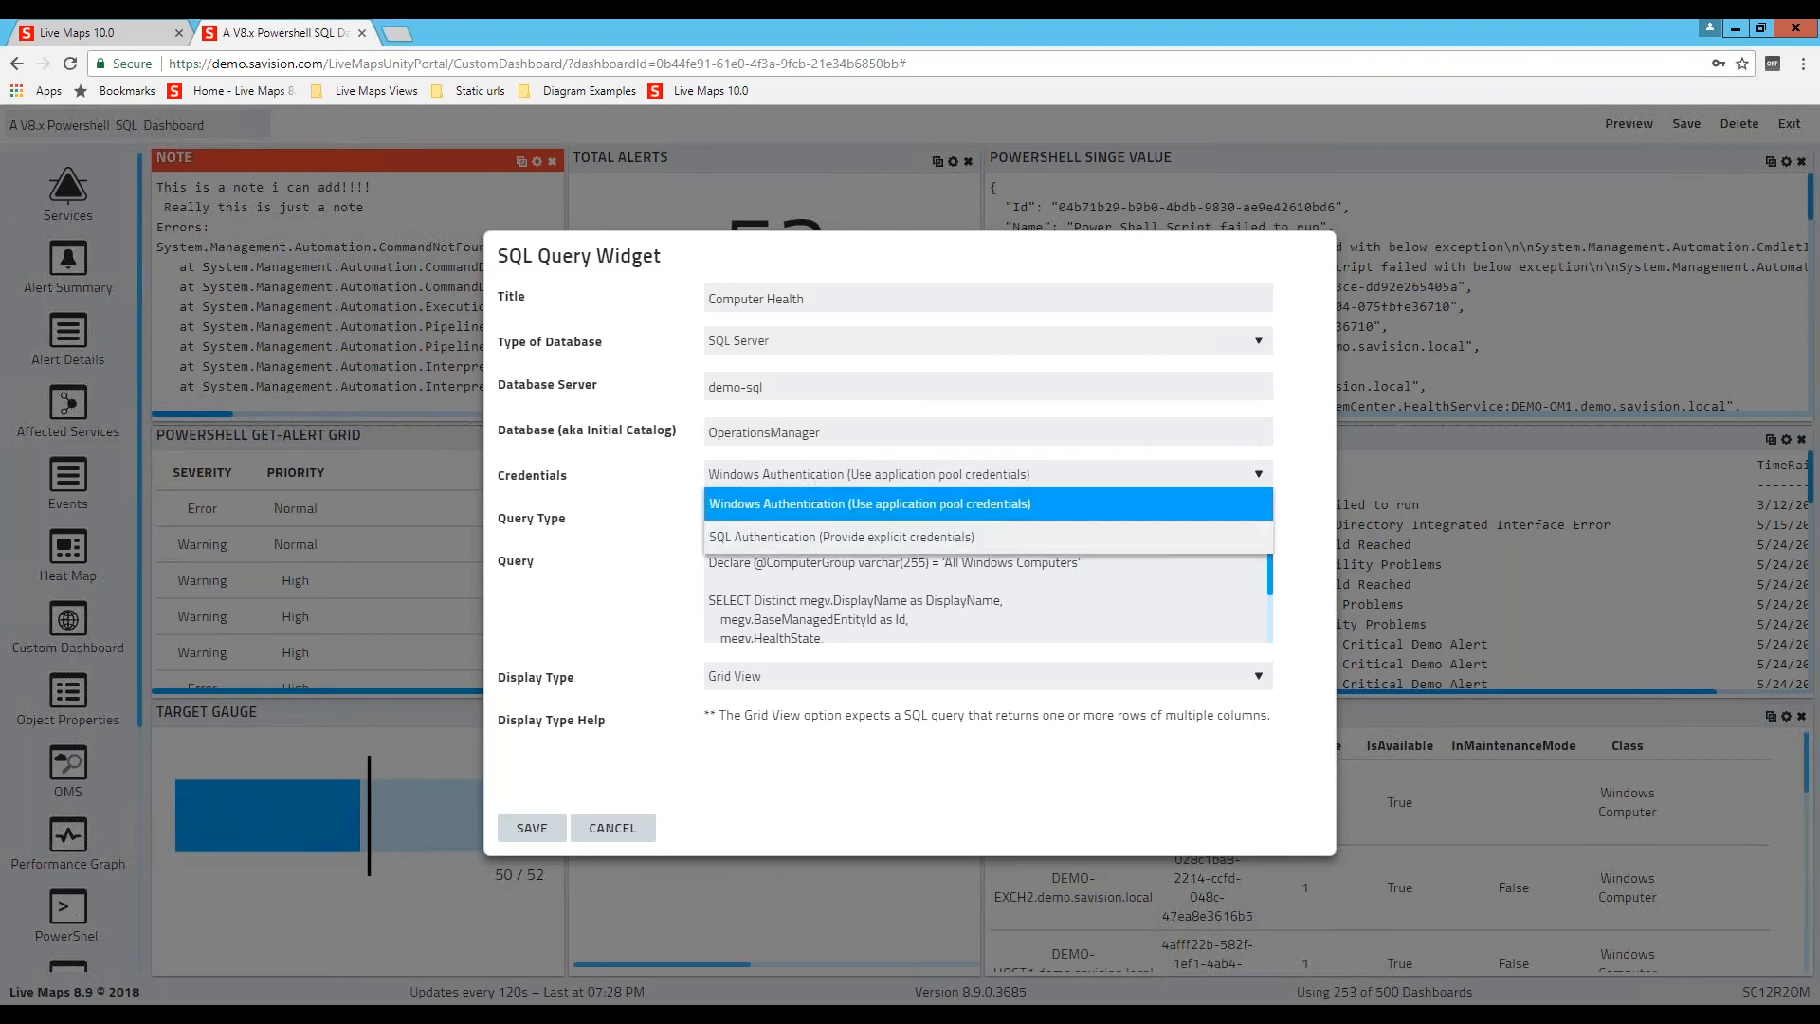
{"action": "left_click", "coordinate": [669, 484]}
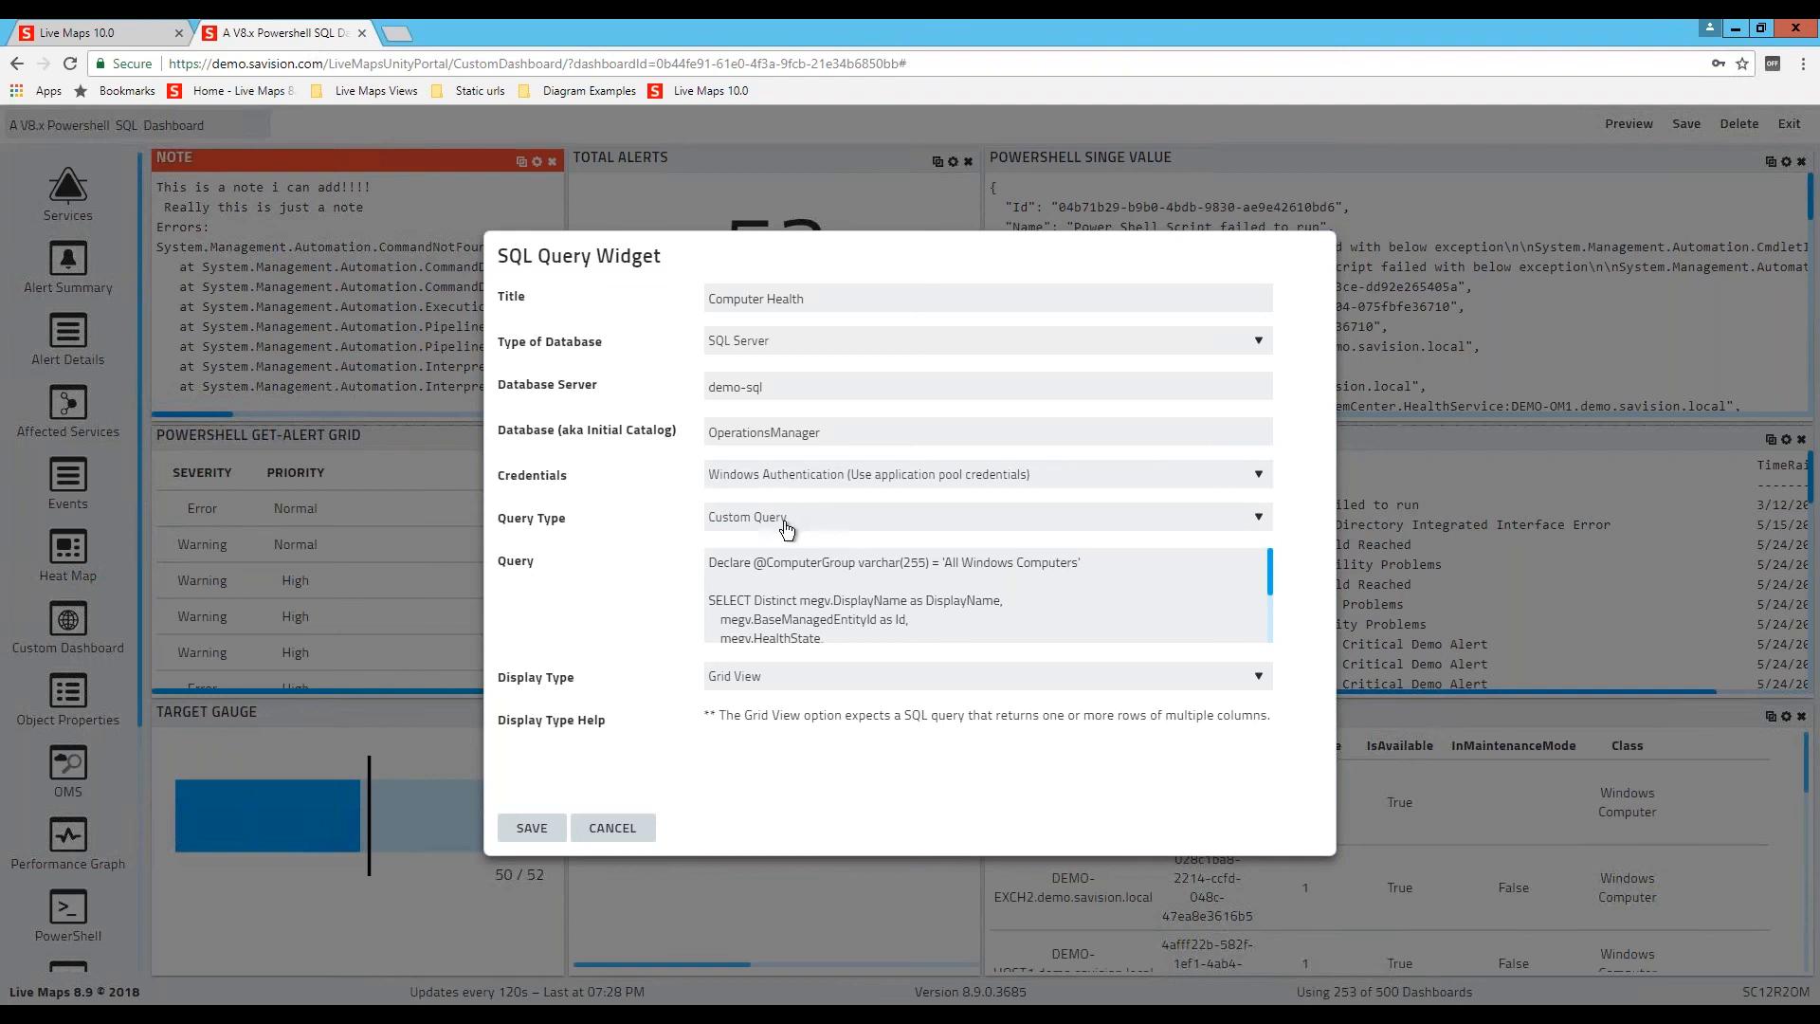
Step: Review the Computer Health widget's custom query through to its end, and save the widget and the dashboard
{"action": "left_click_drag", "start_coordinate": [711, 563], "coordinate": [877, 639]}
{"action": "left_click", "coordinate": [826, 629]}
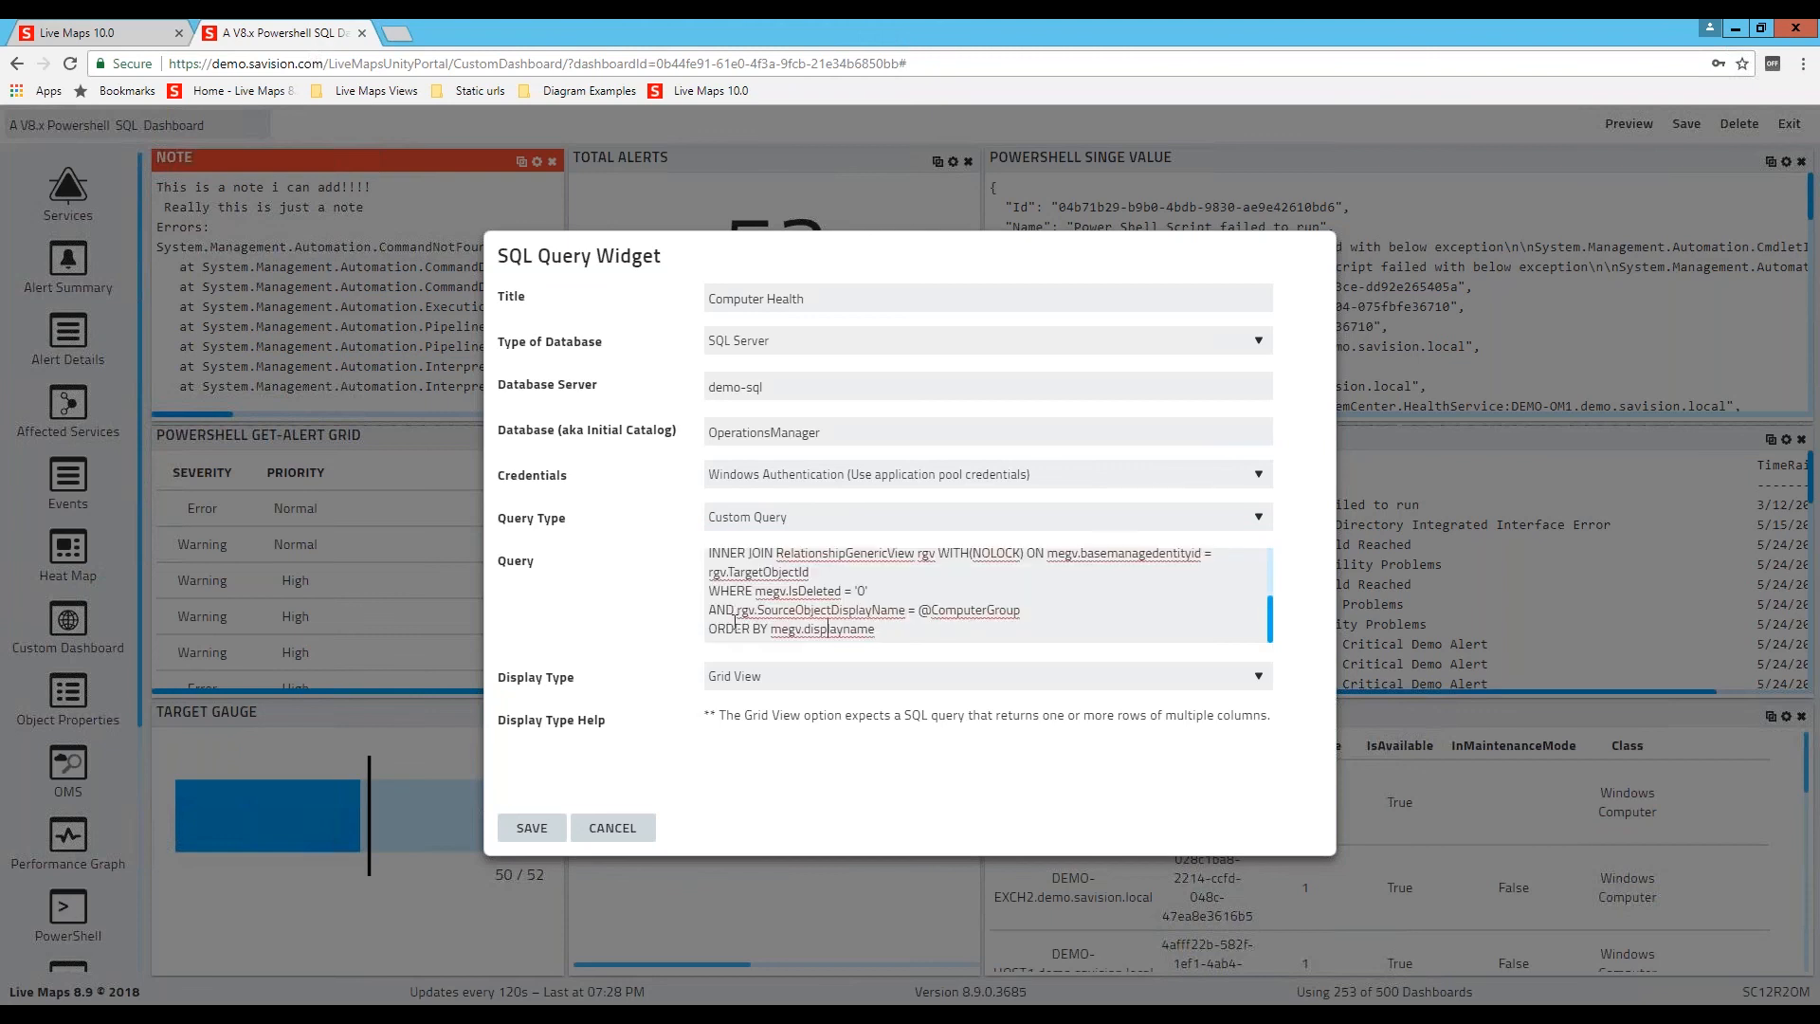
{"action": "scroll", "coordinate": [806, 607], "scroll_direction": "up", "scroll_amount": 5}
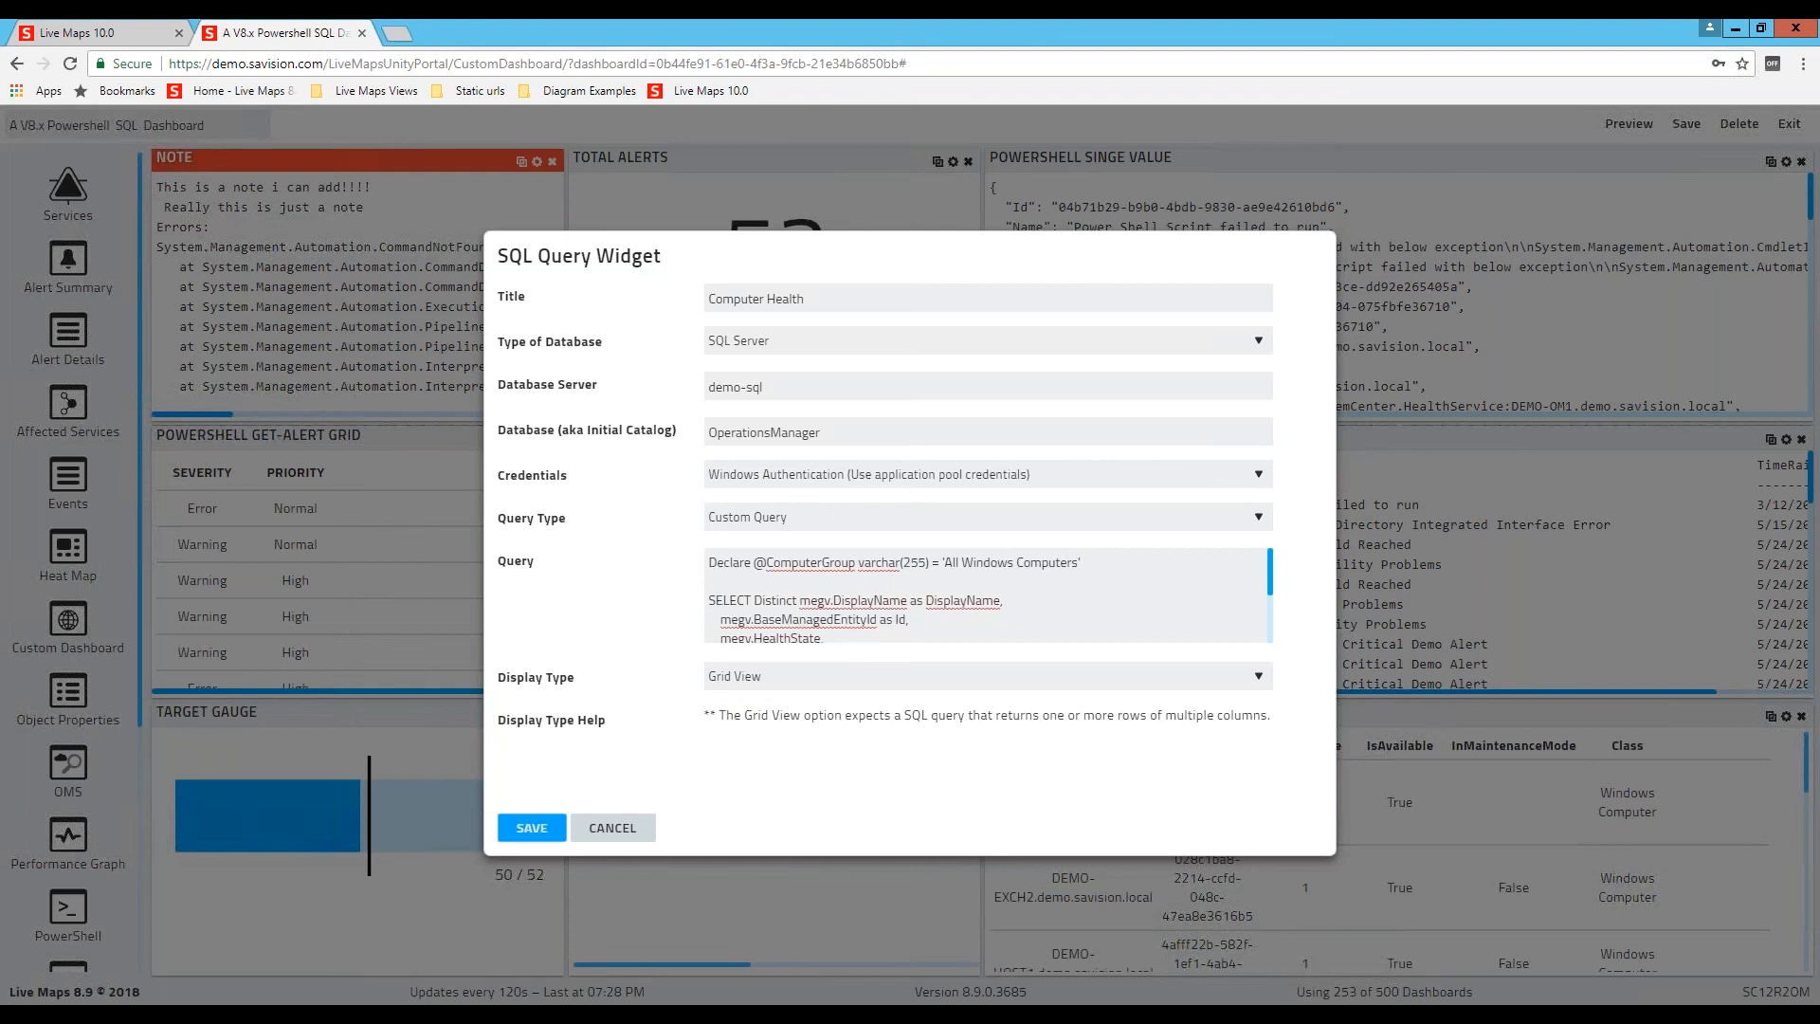
{"action": "left_click", "coordinate": [532, 828]}
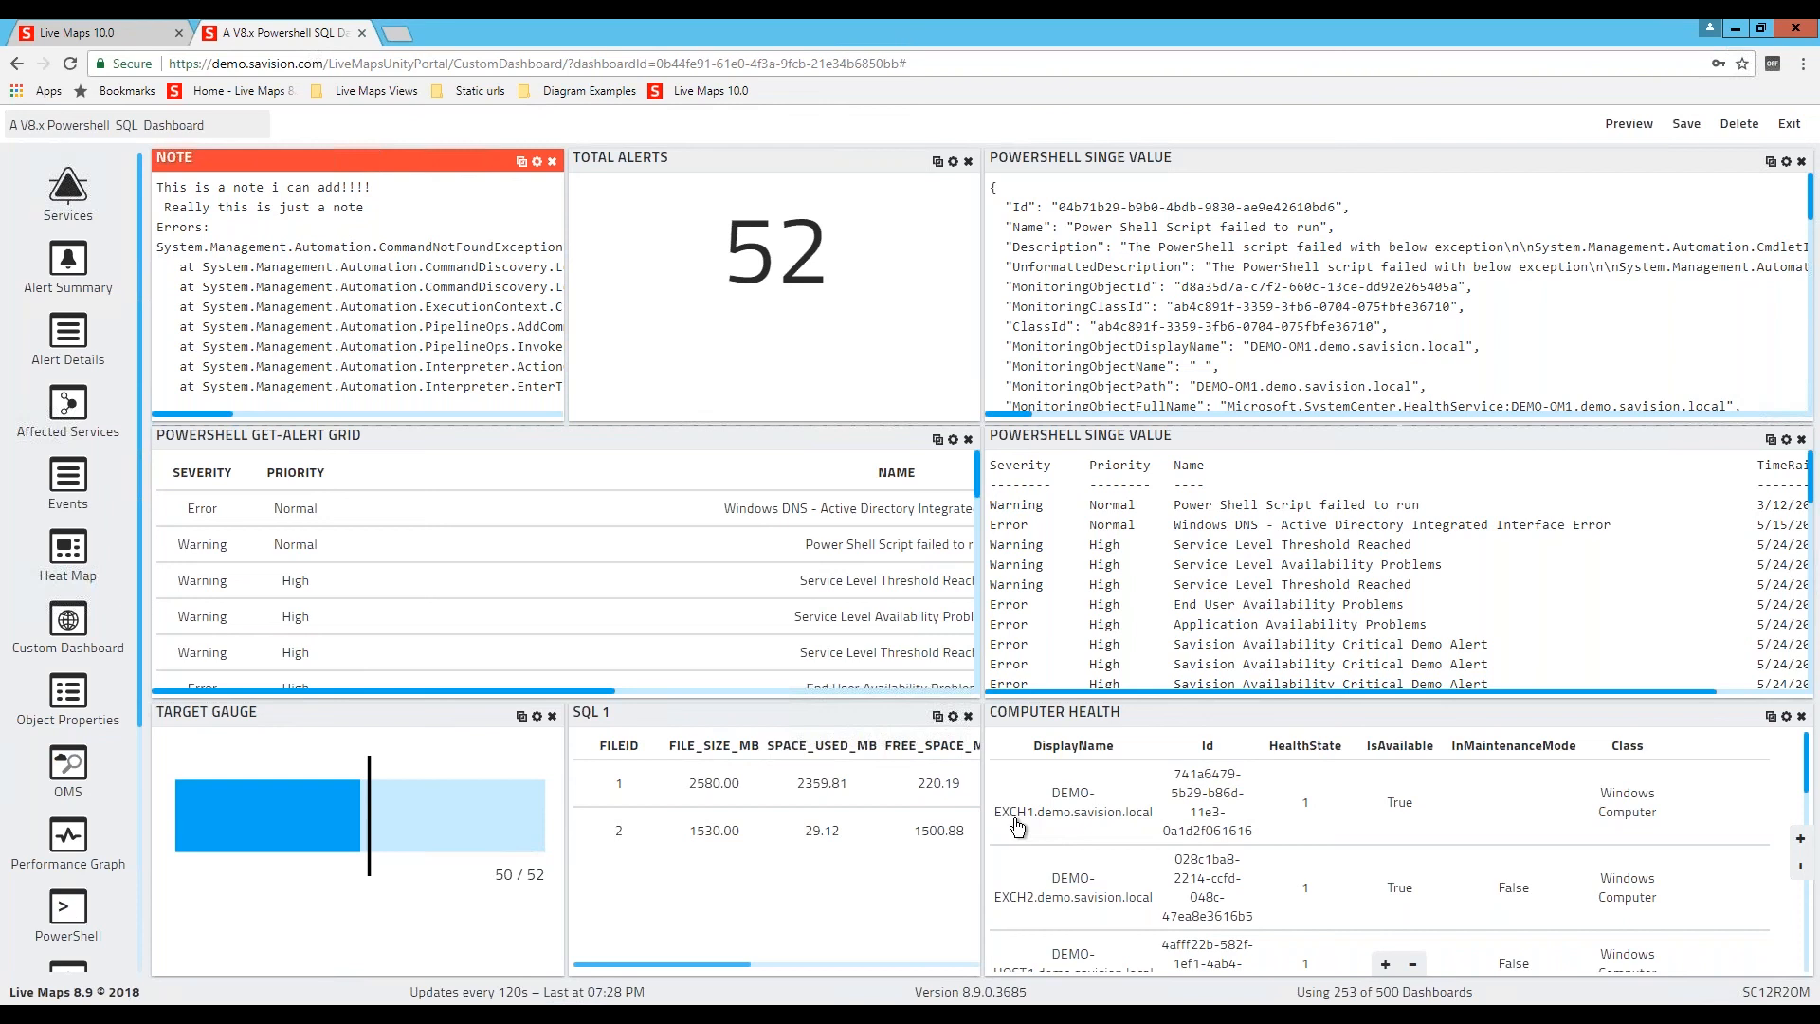
{"action": "left_click", "coordinate": [1688, 125]}
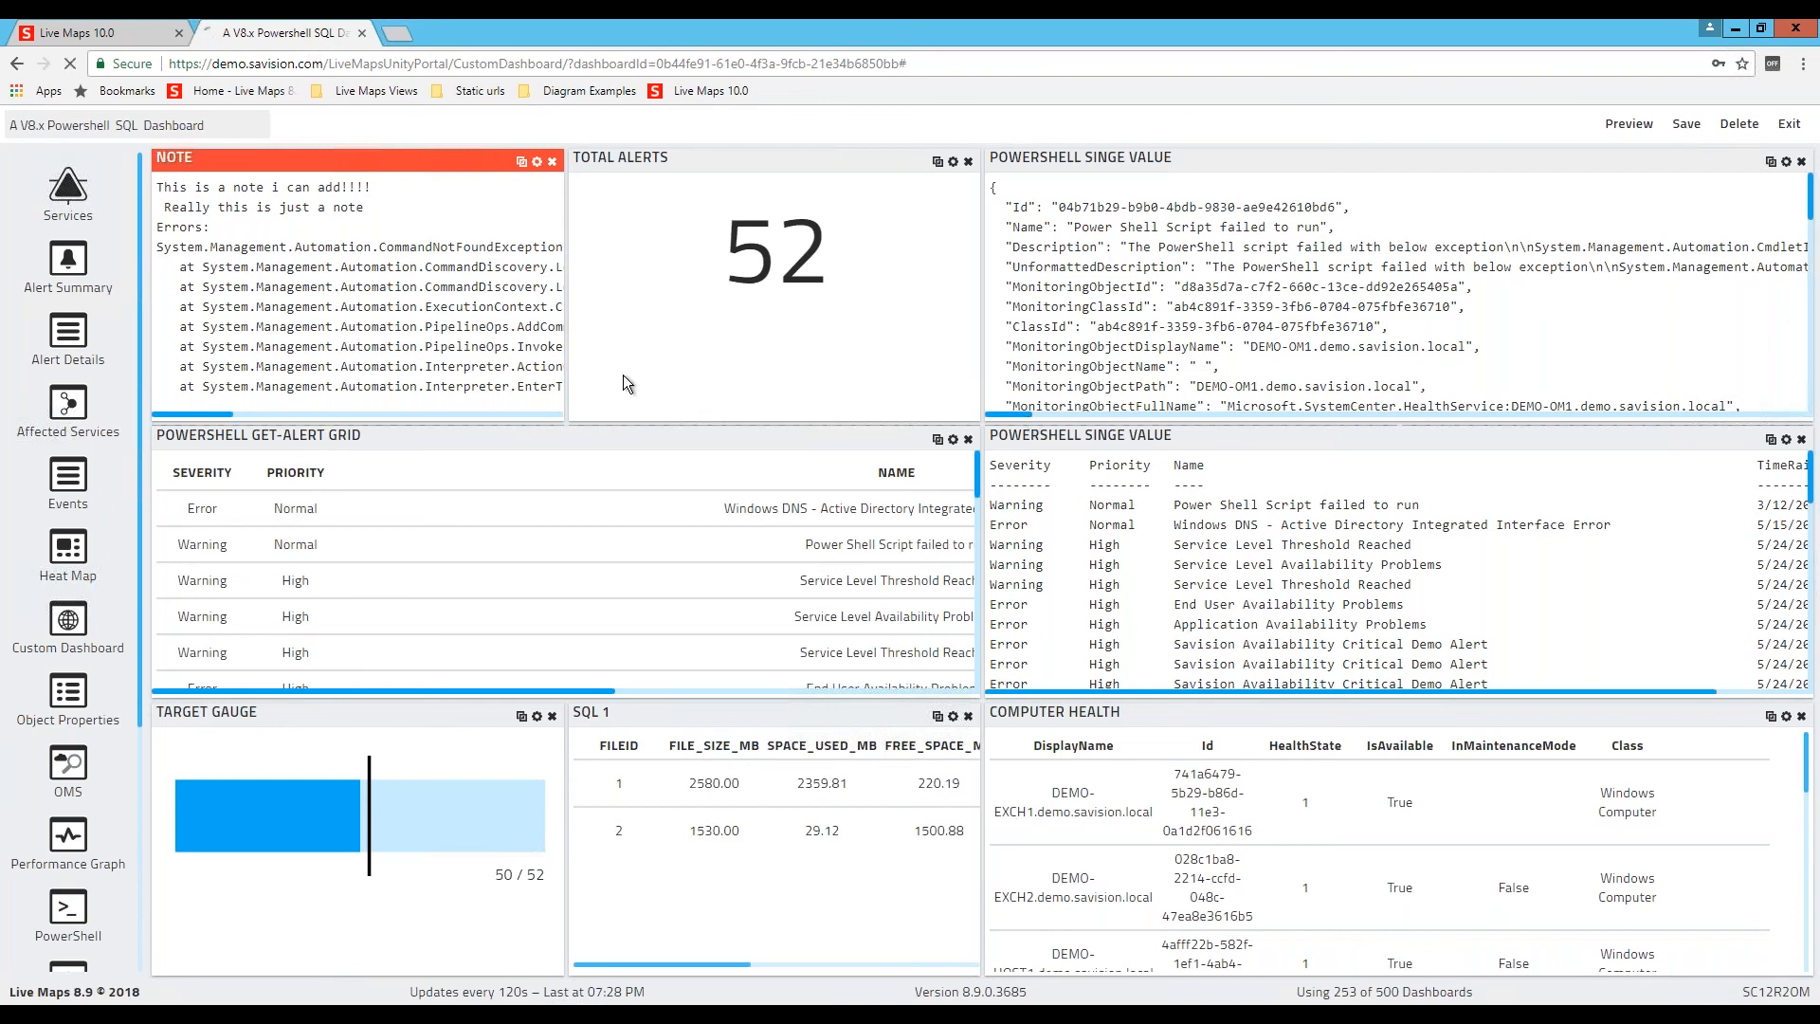
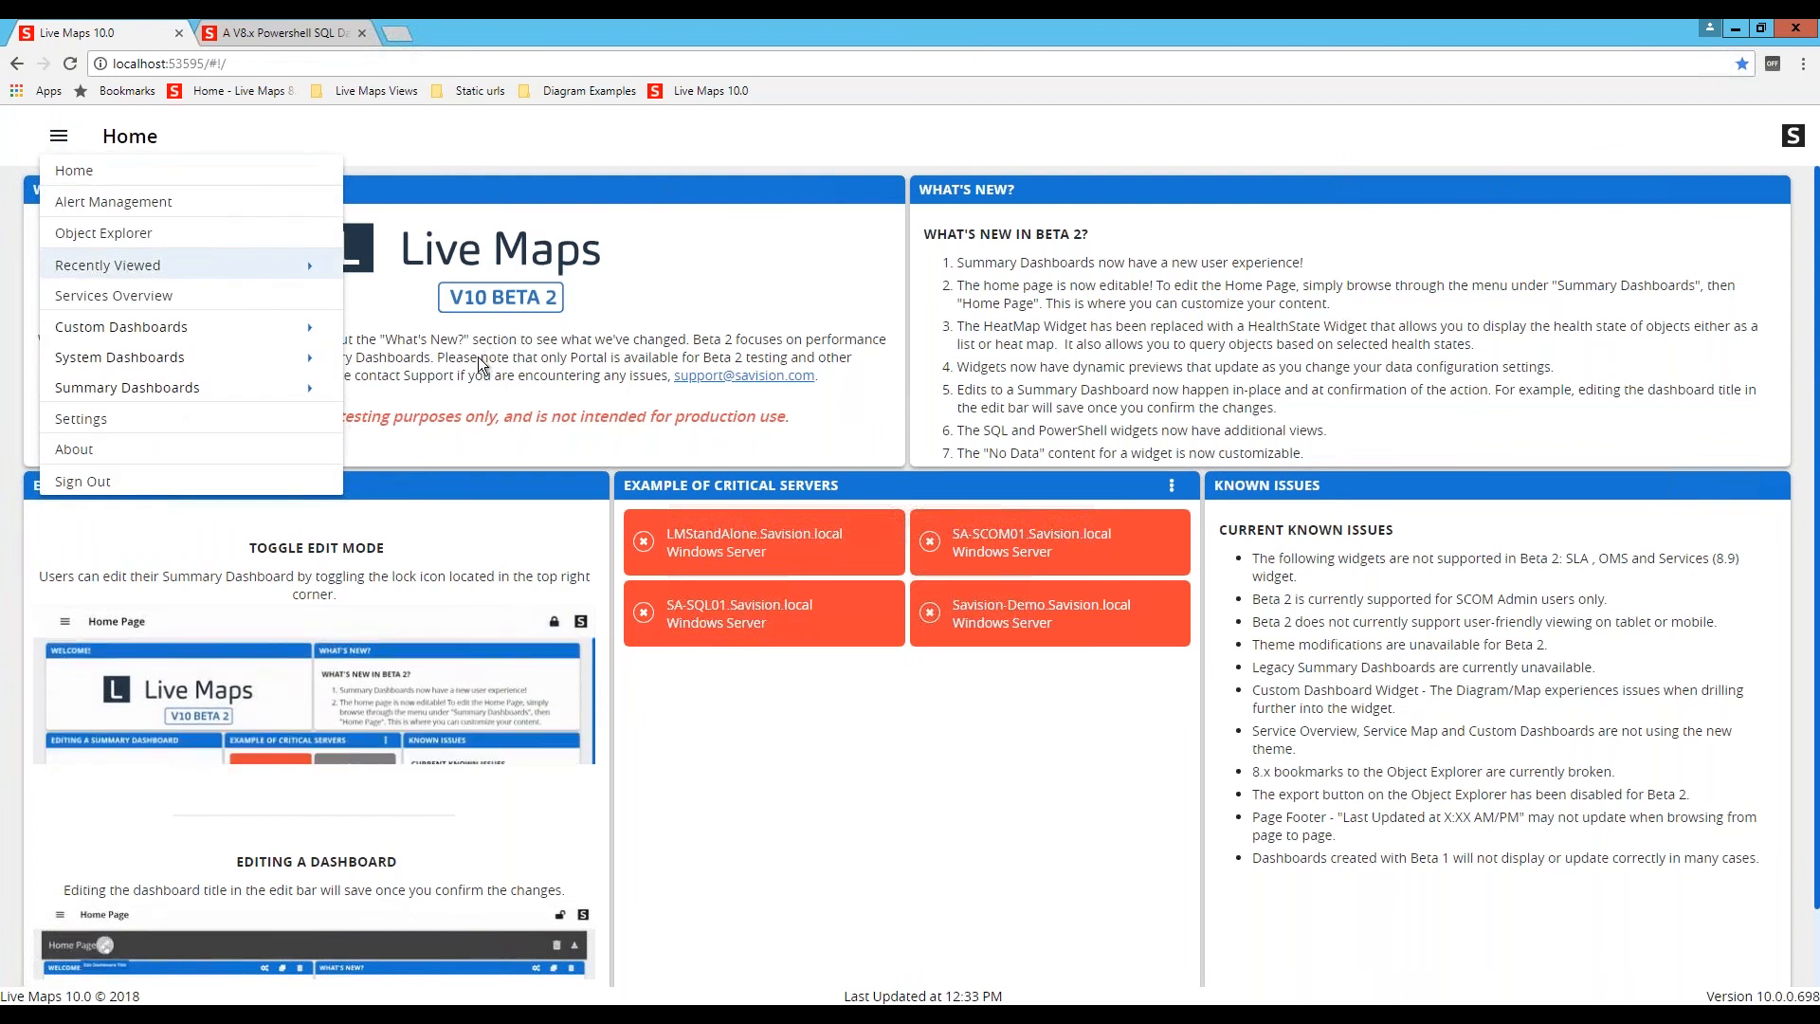
Step: Open the Powershell Testing summary dashboard and sort its Grid widget by name in descending order
{"action": "left_click", "coordinate": [171, 389]}
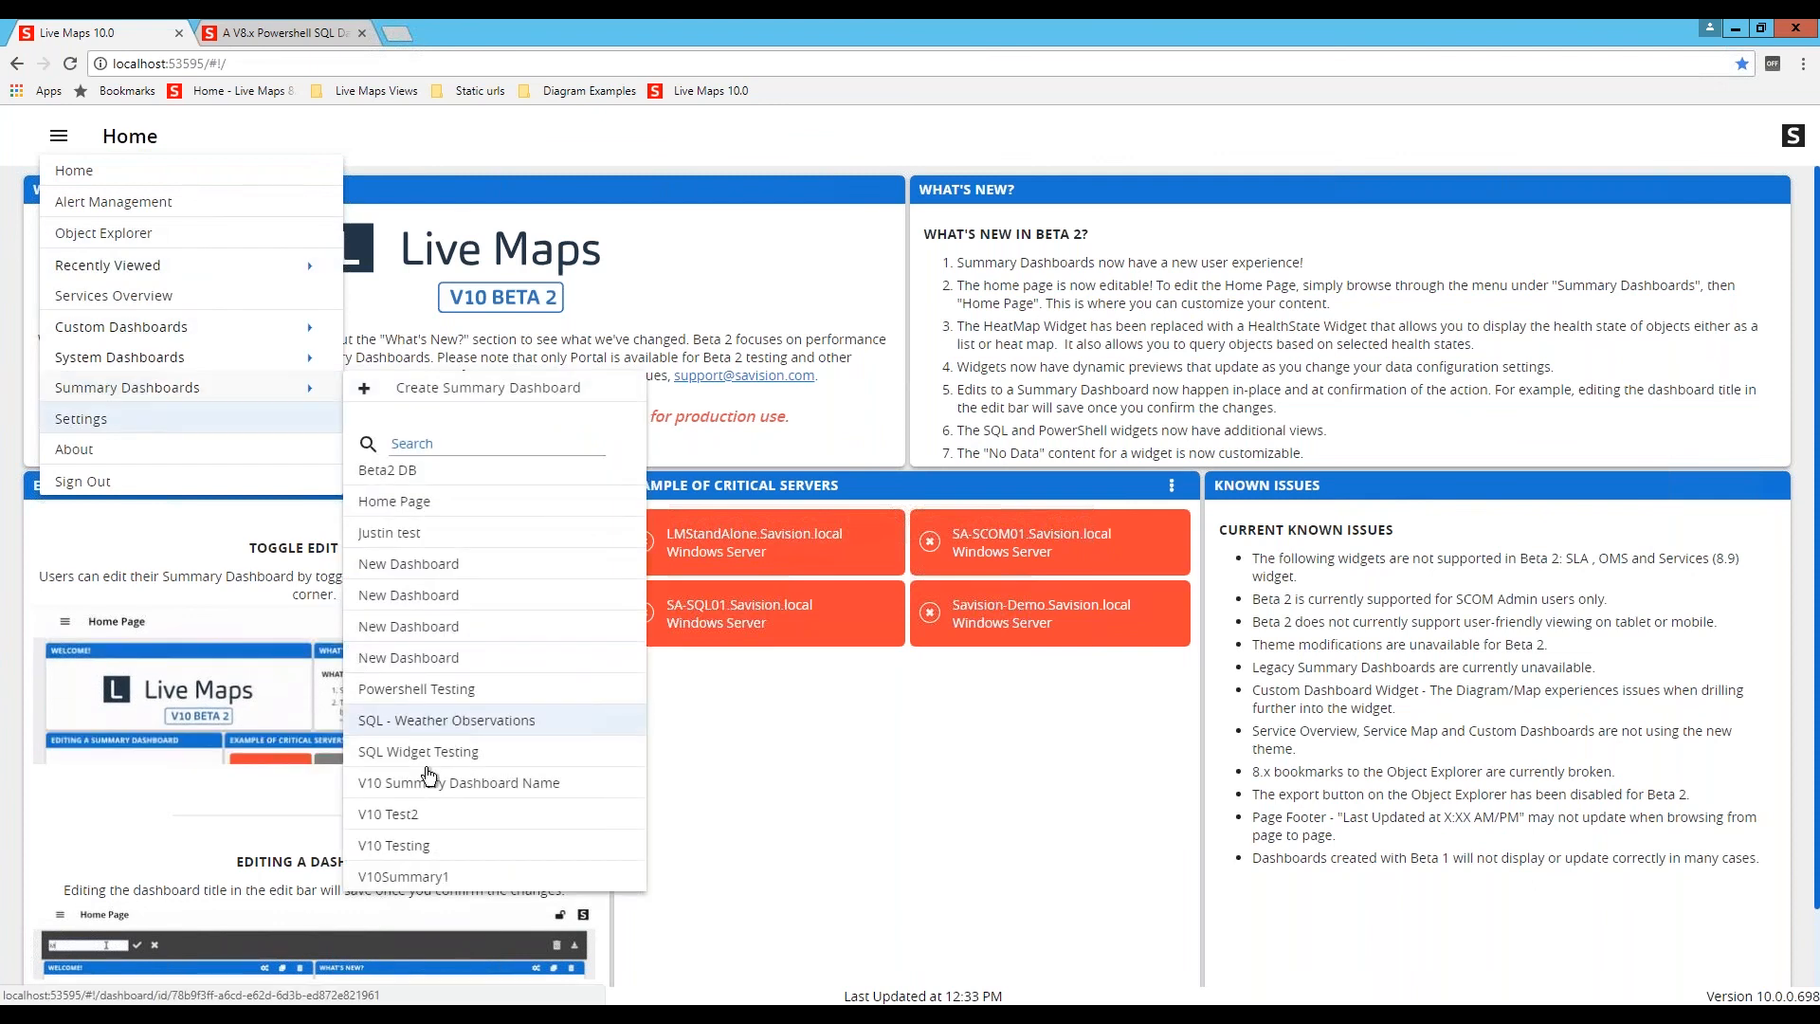
{"action": "left_click", "coordinate": [417, 689]}
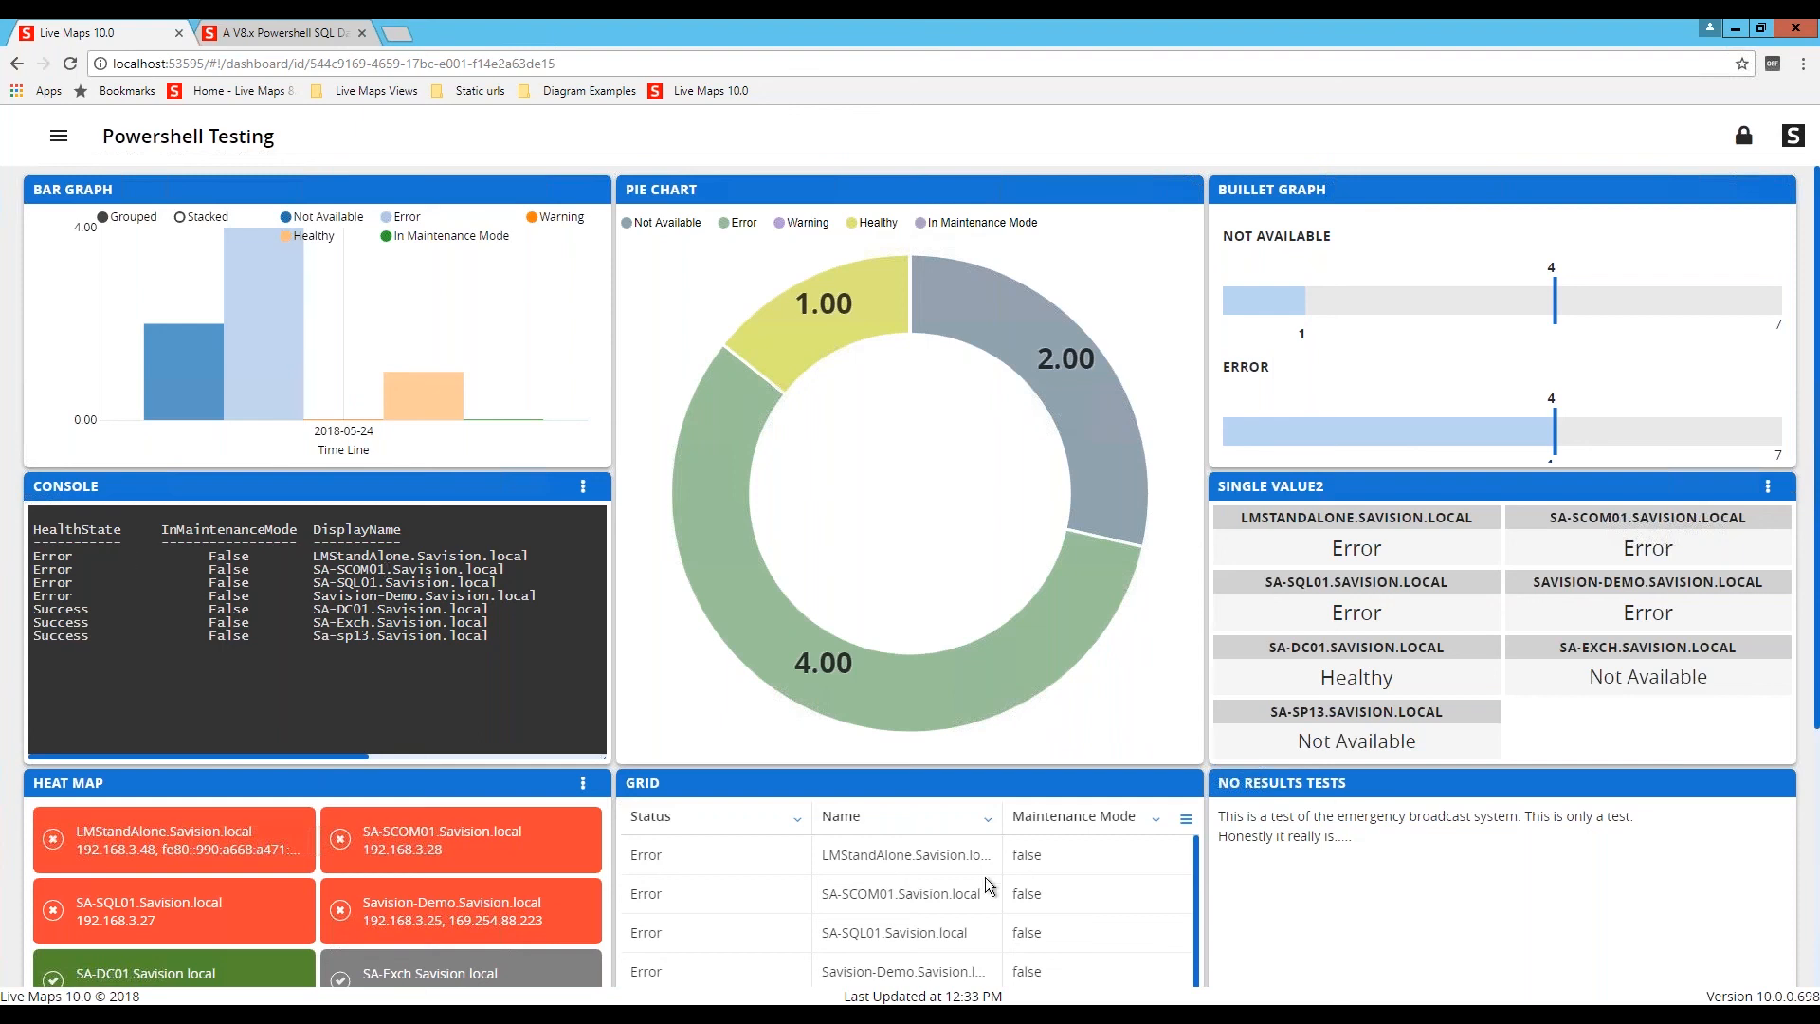
{"action": "left_click", "coordinate": [960, 827]}
{"action": "left_click", "coordinate": [962, 828]}
{"action": "left_click", "coordinate": [1185, 822]}
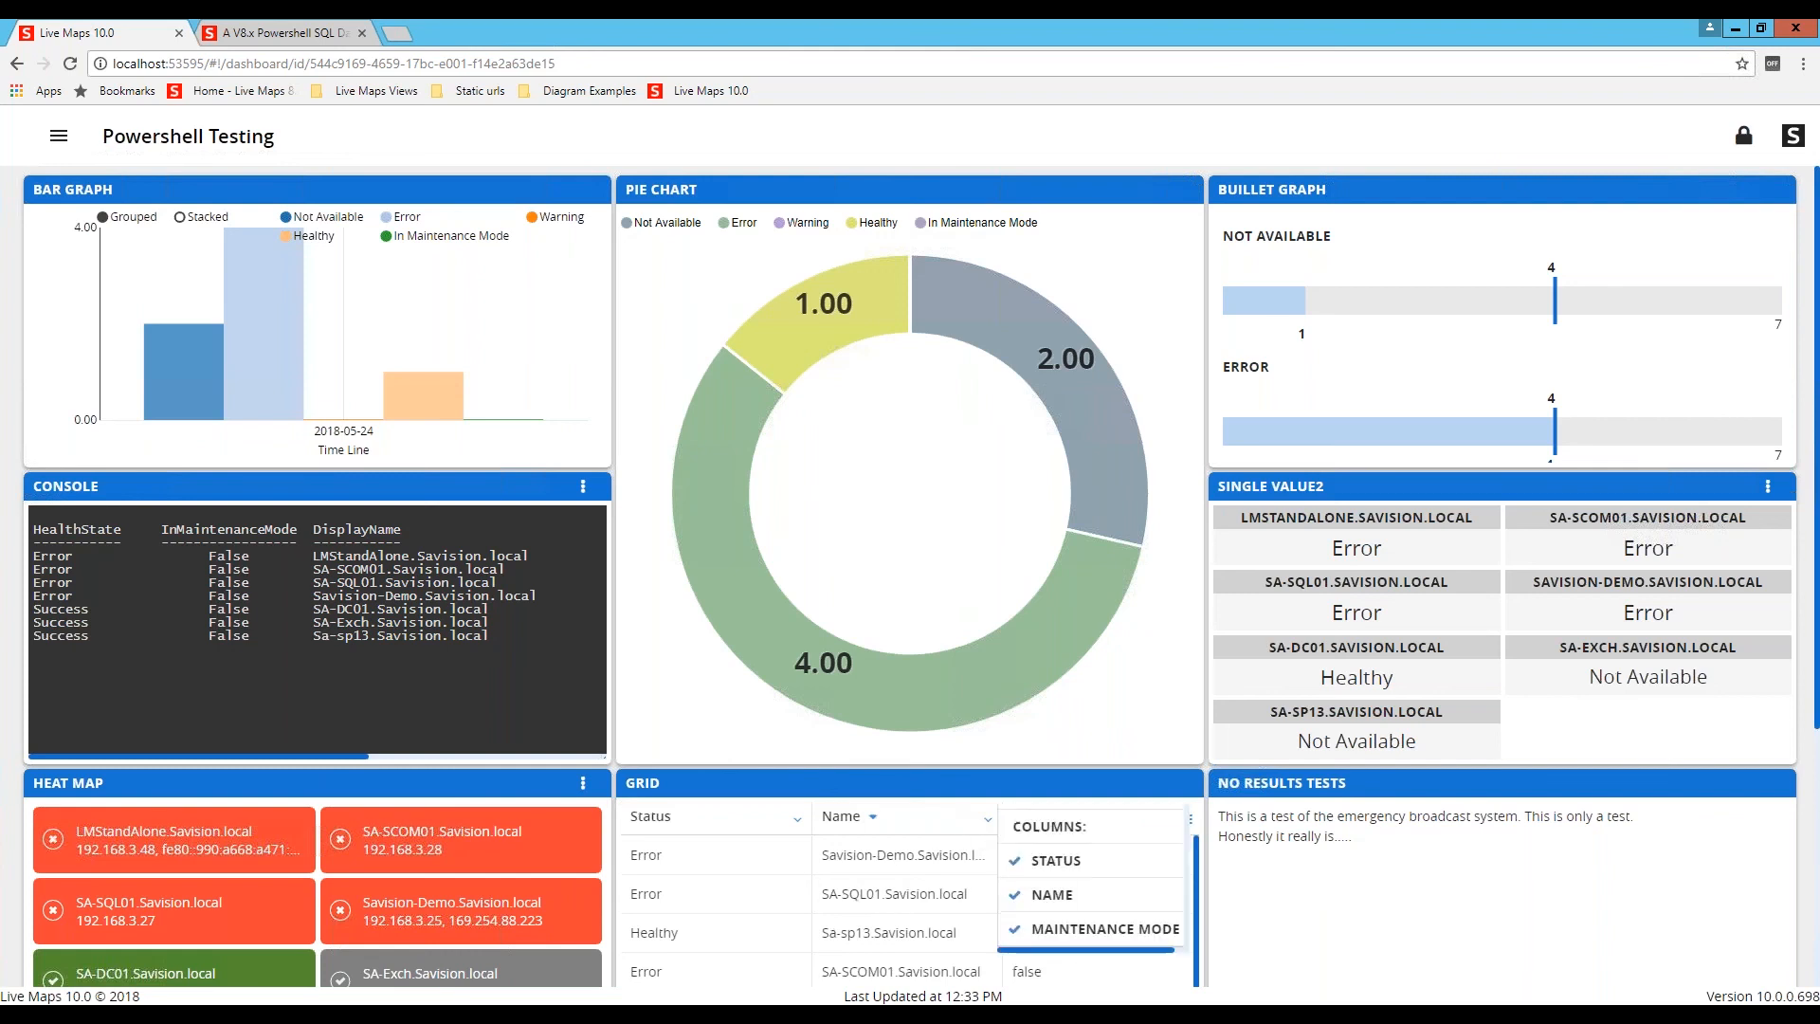
{"action": "left_click", "coordinate": [1185, 819]}
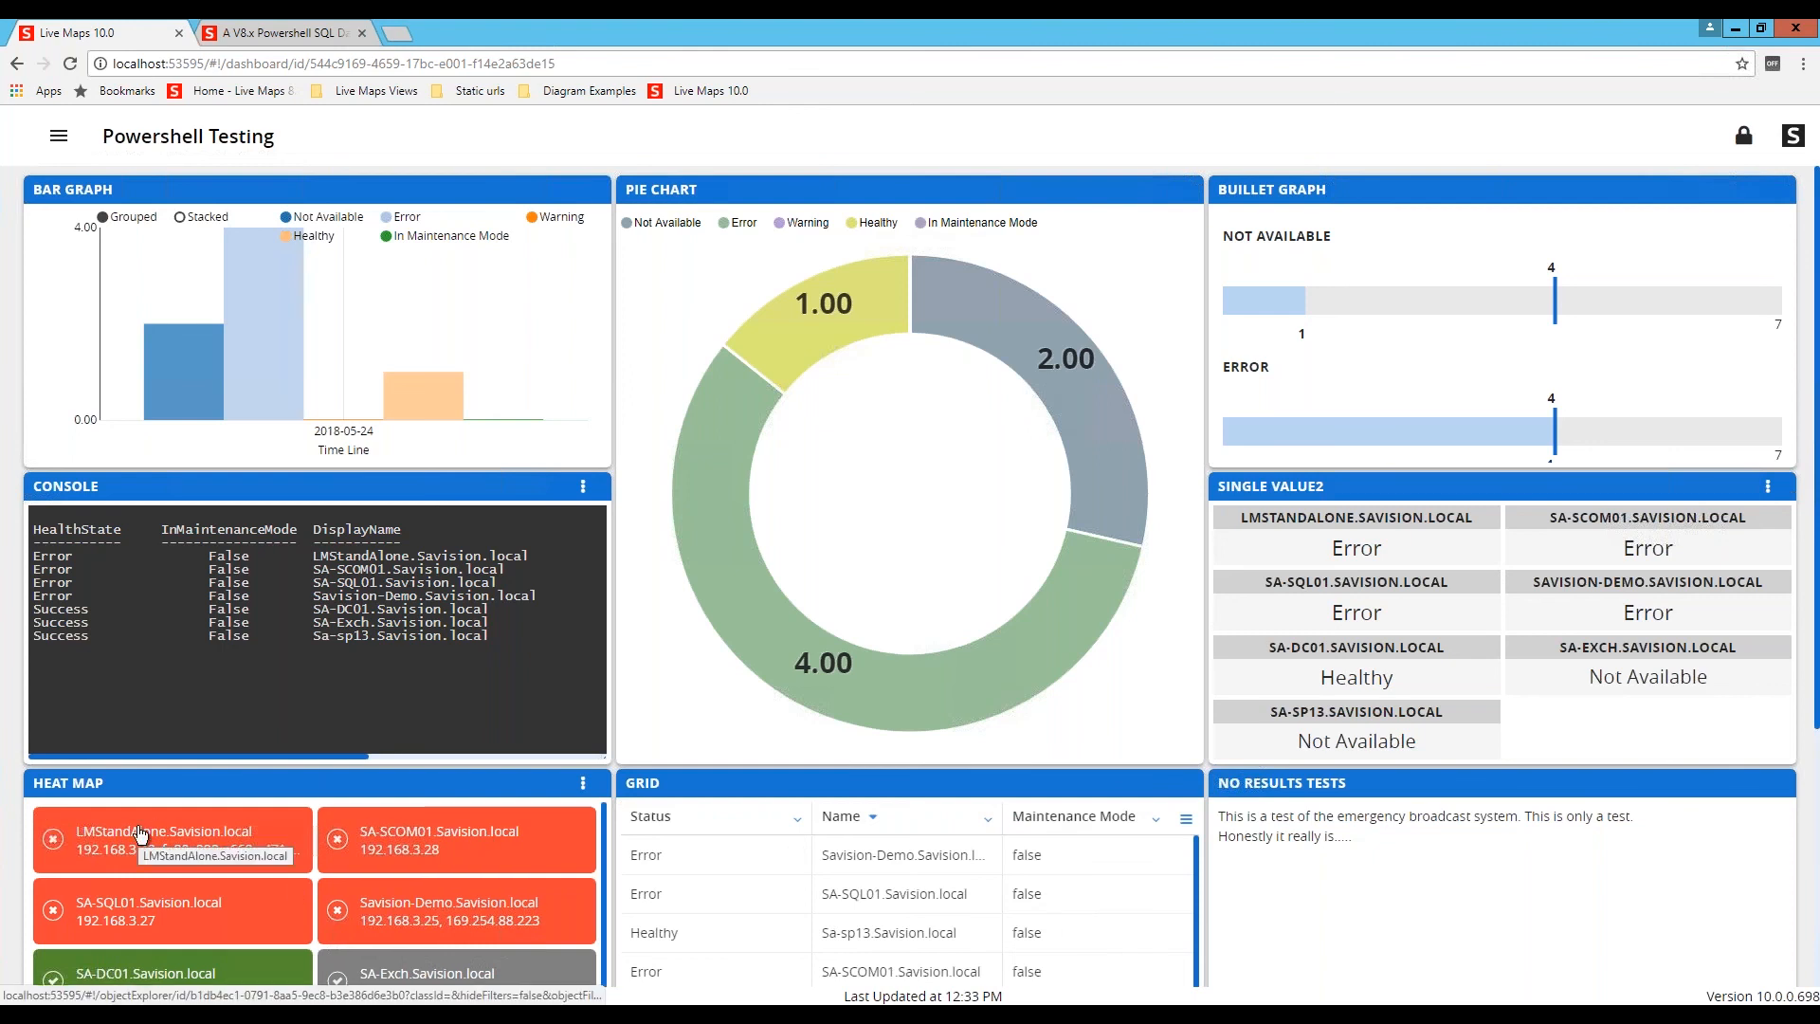
Step: View the Heat Map widget as an Entity State List and as a Grid, and return it to the Heat Map view
{"action": "scroll", "coordinate": [601, 828], "scroll_direction": "down", "scroll_amount": 1}
{"action": "scroll", "coordinate": [583, 695], "scroll_direction": "down", "scroll_amount": 2}
{"action": "scroll", "coordinate": [584, 695], "scroll_direction": "up", "scroll_amount": 1}
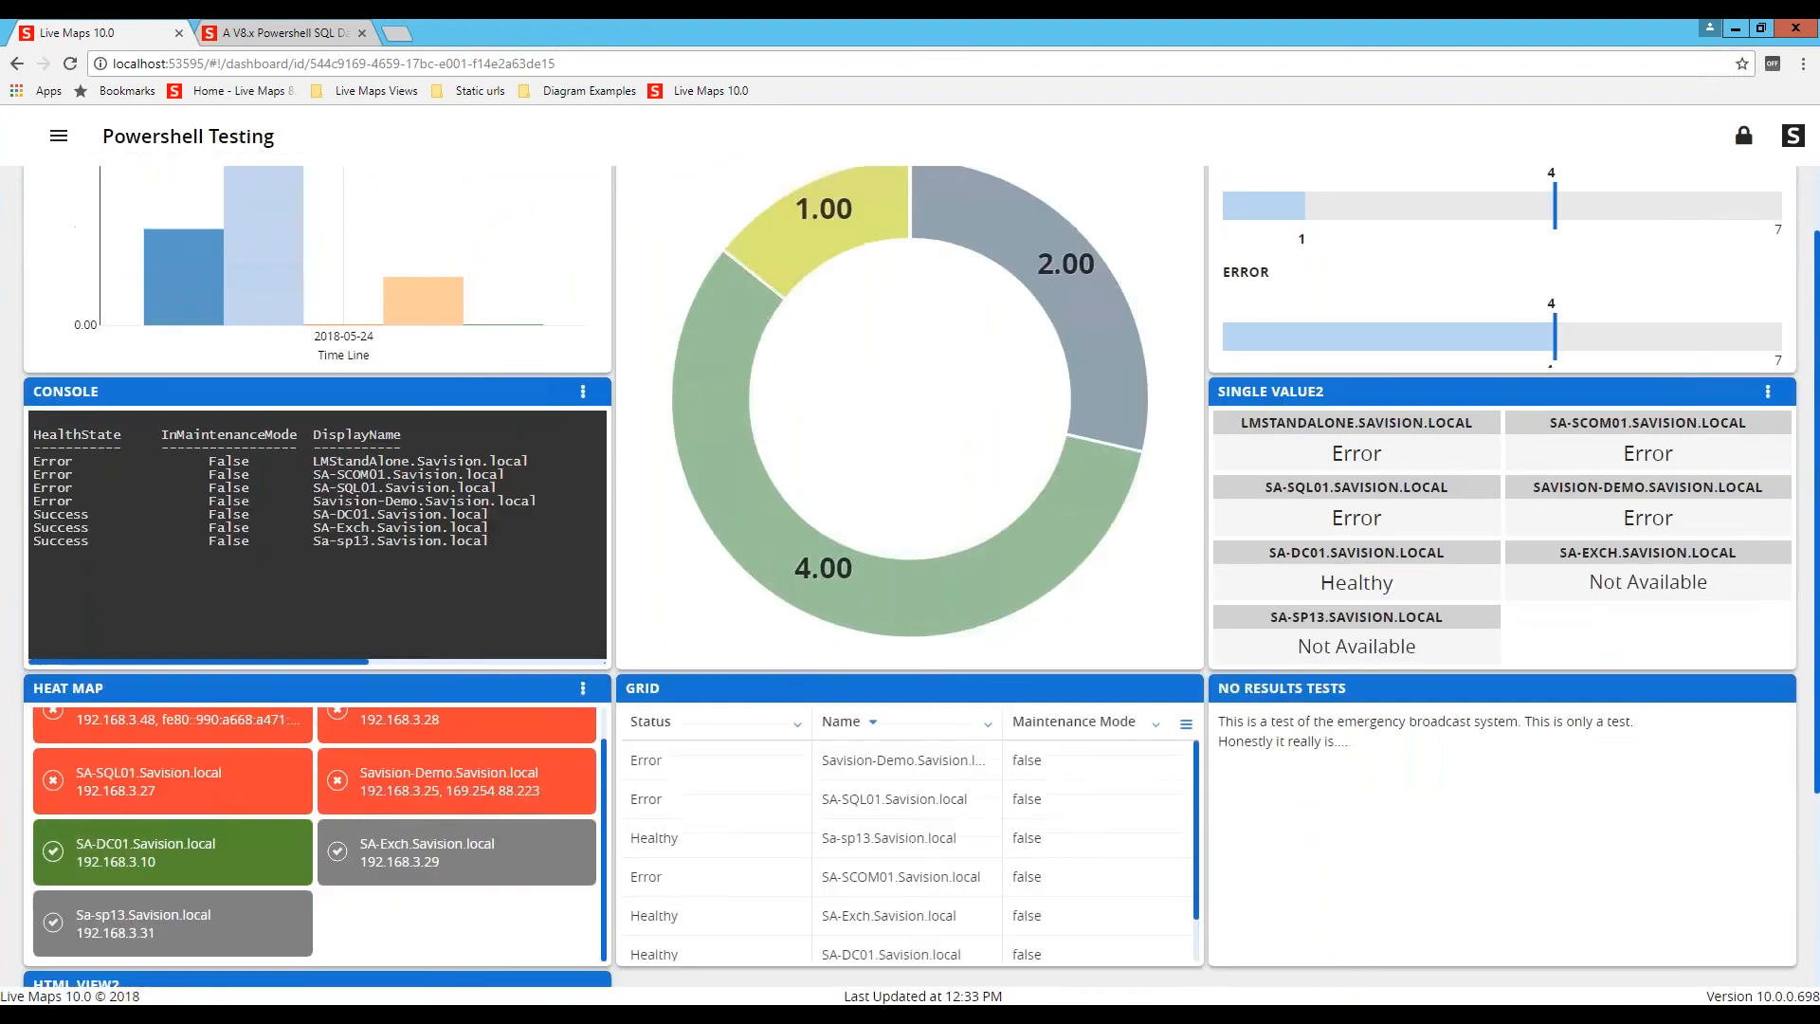
{"action": "left_click", "coordinate": [584, 693]}
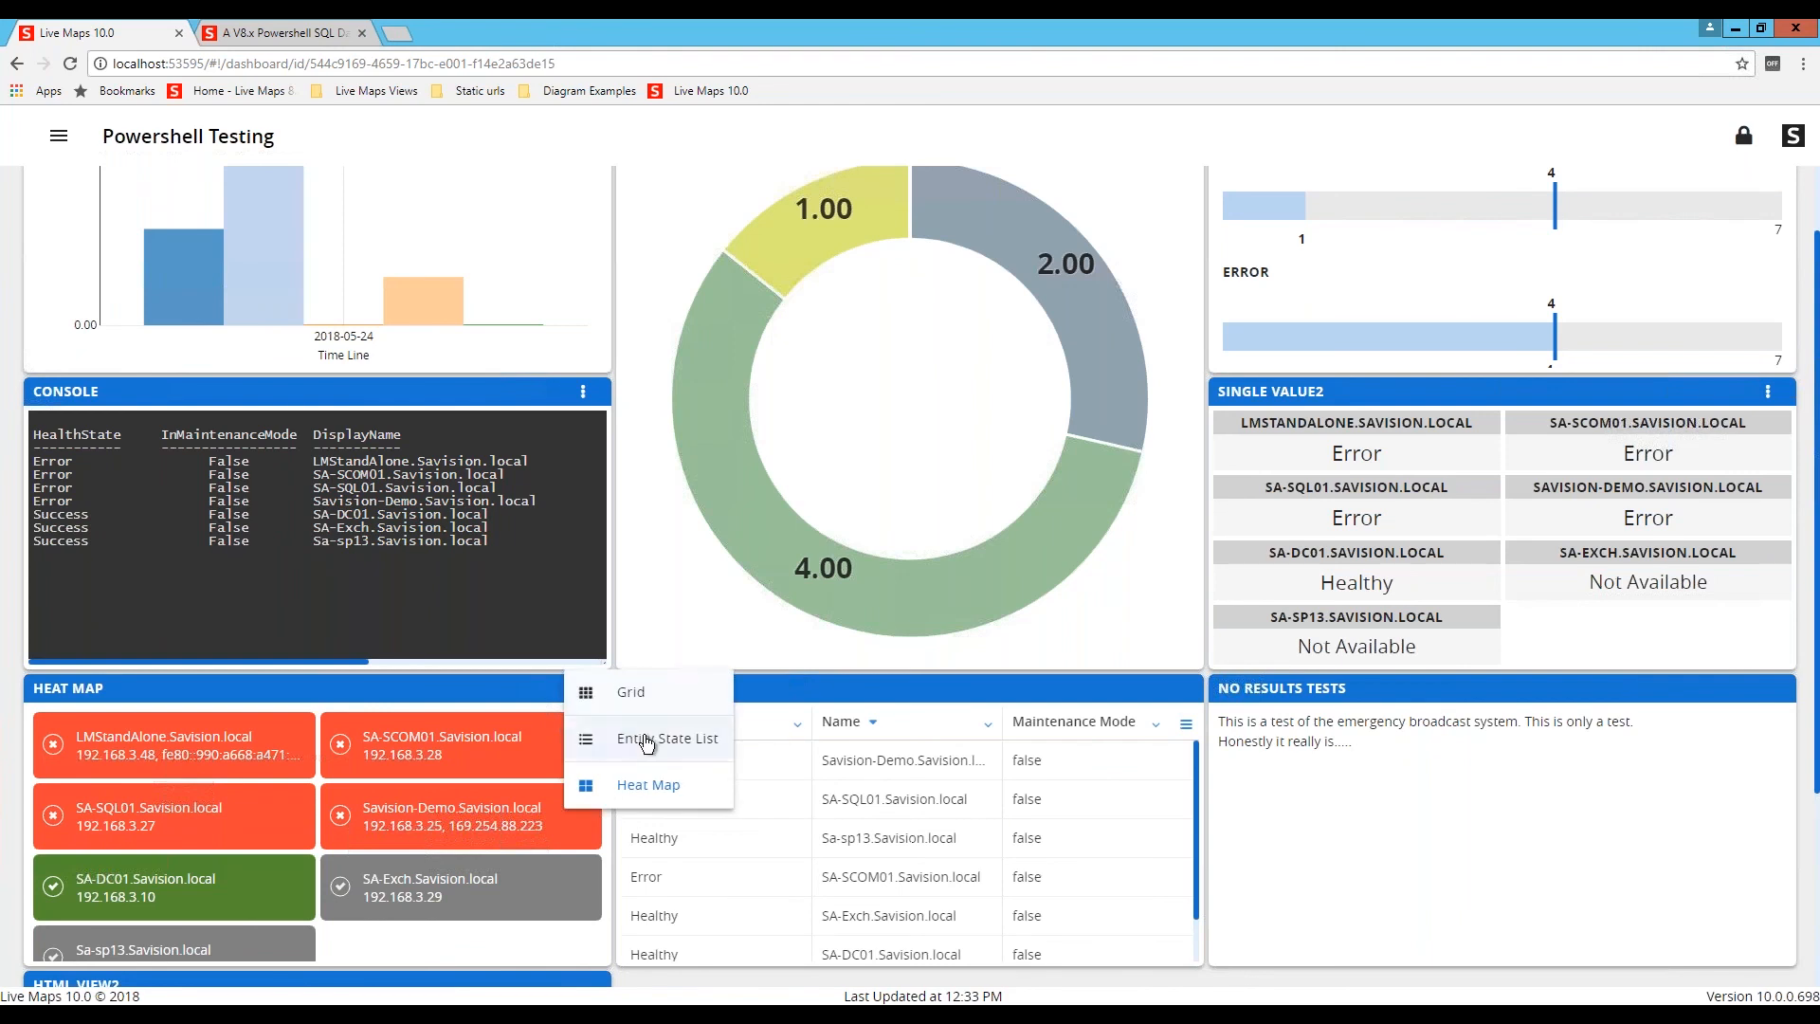
{"action": "left_click", "coordinate": [653, 750]}
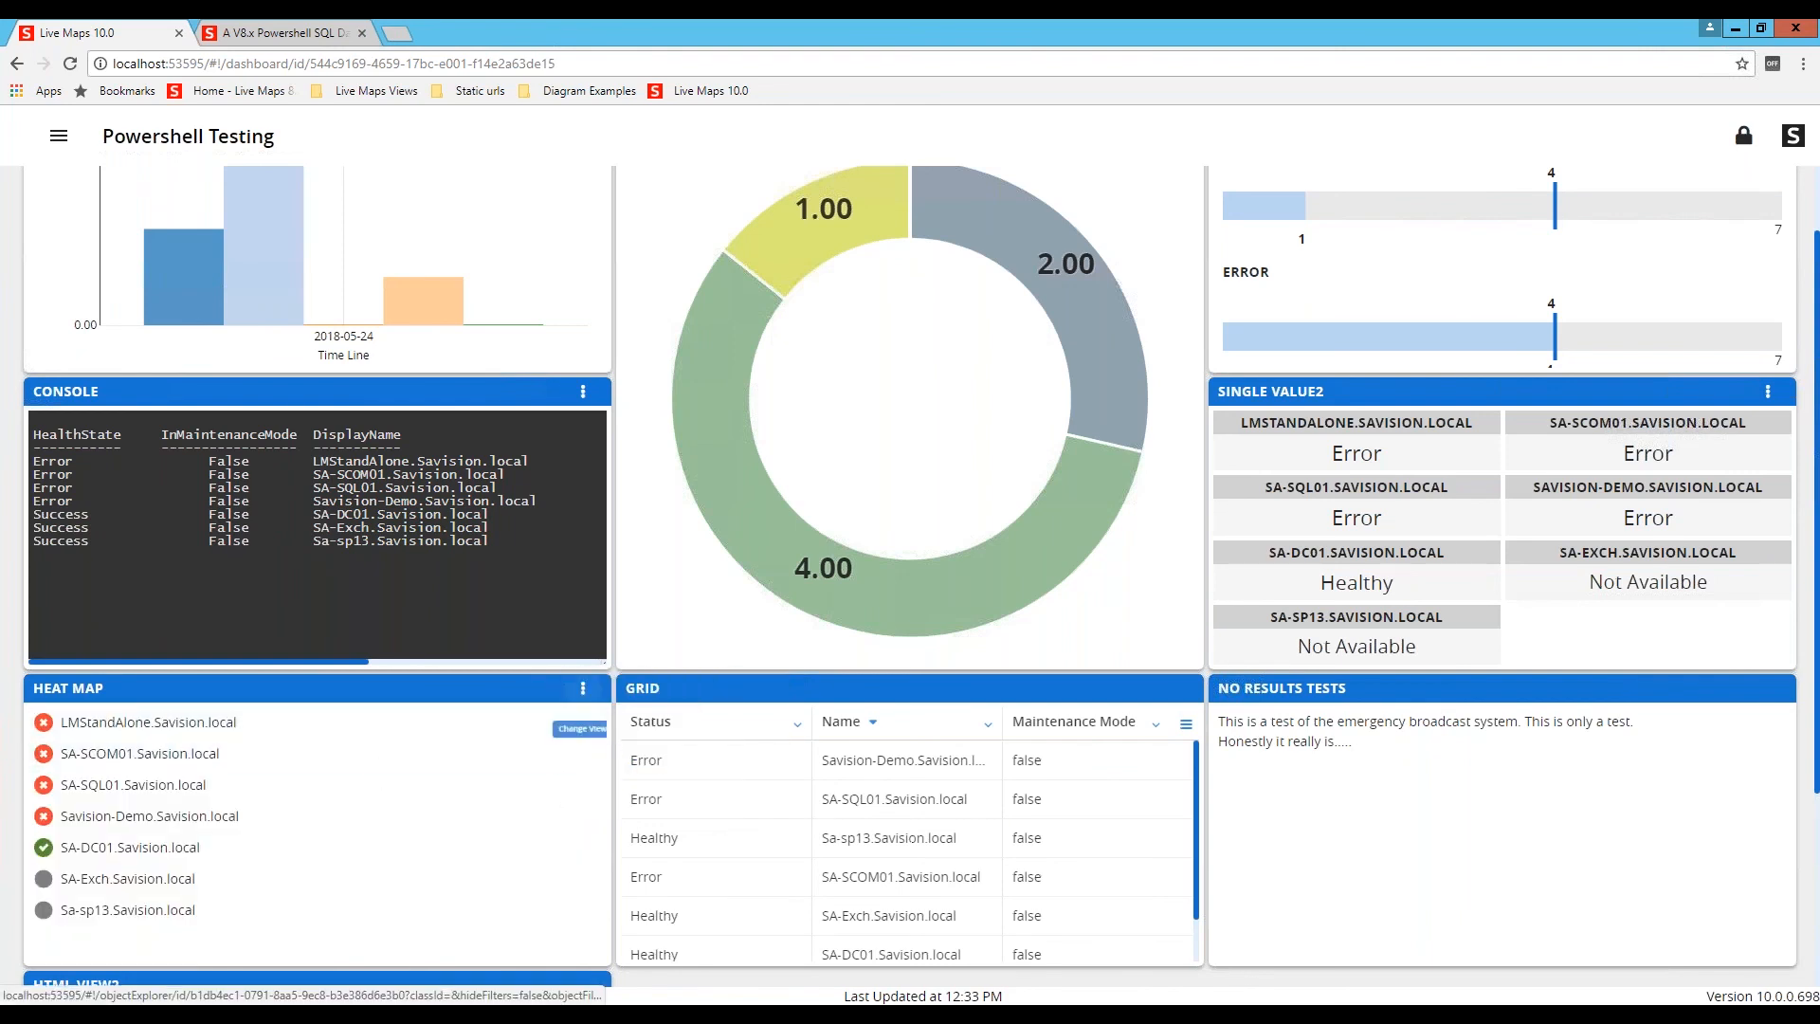
{"action": "left_click", "coordinate": [633, 691]}
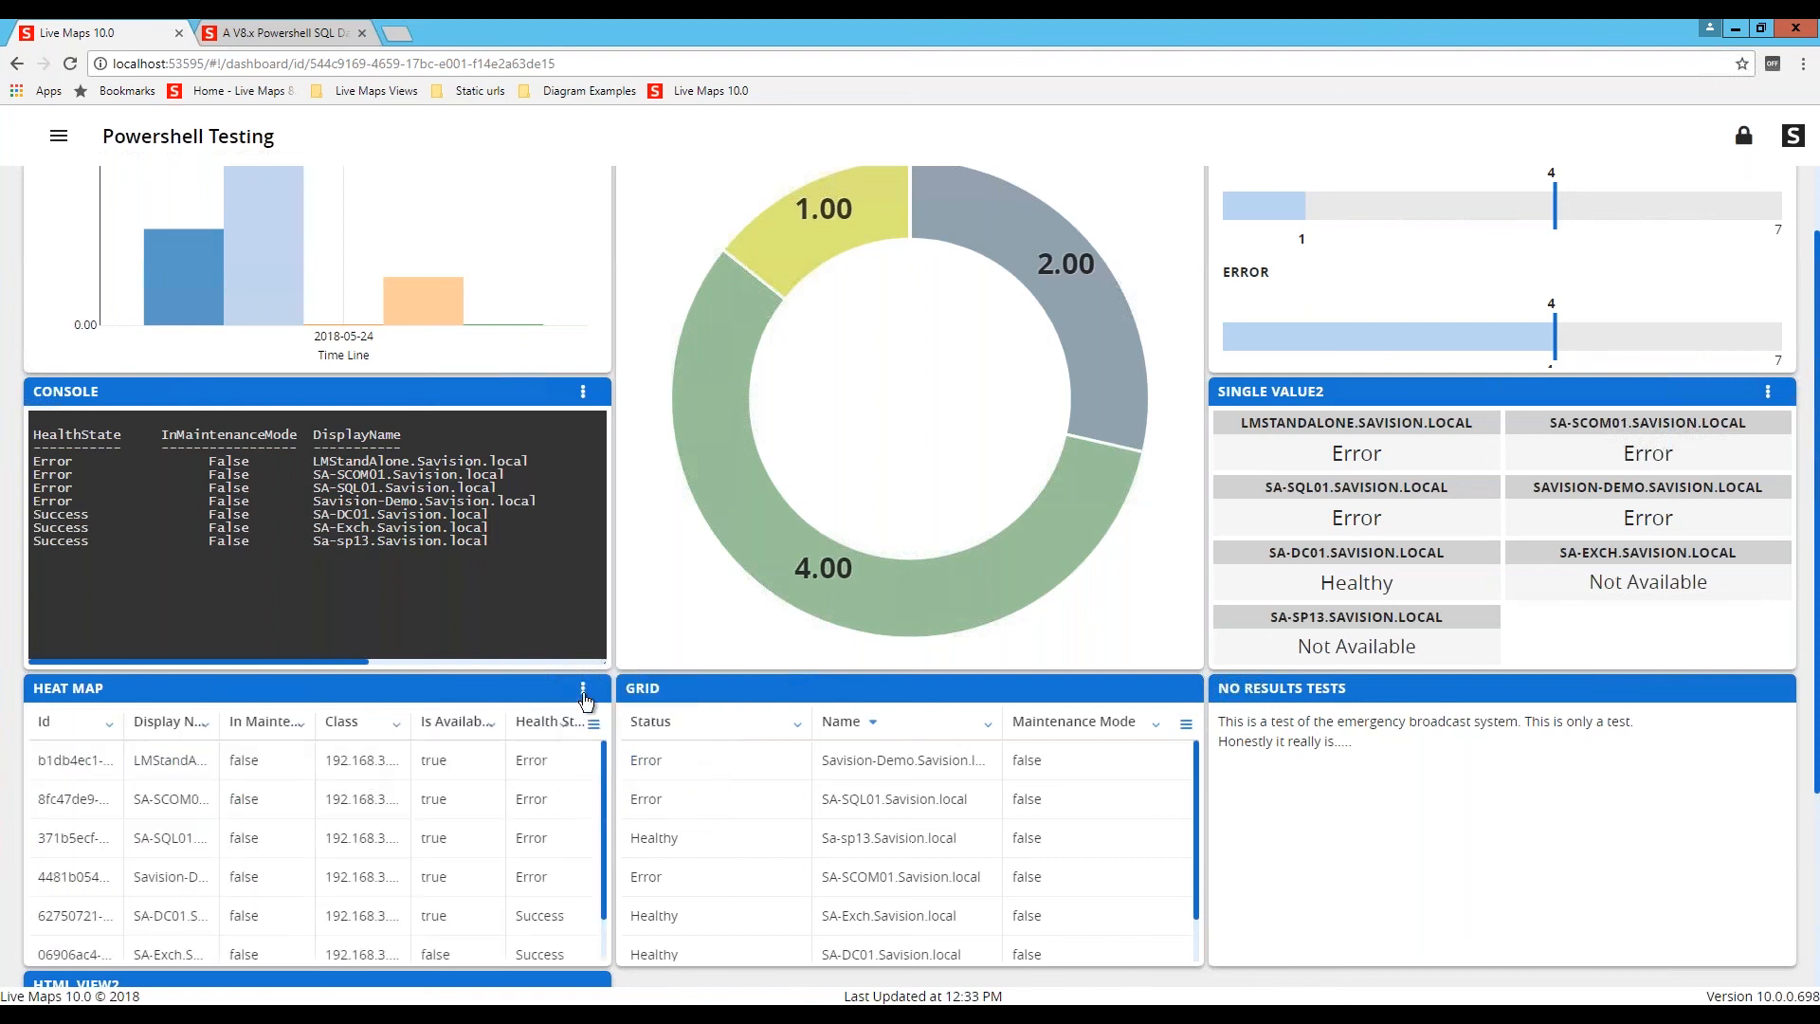
{"action": "left_click", "coordinate": [583, 688]}
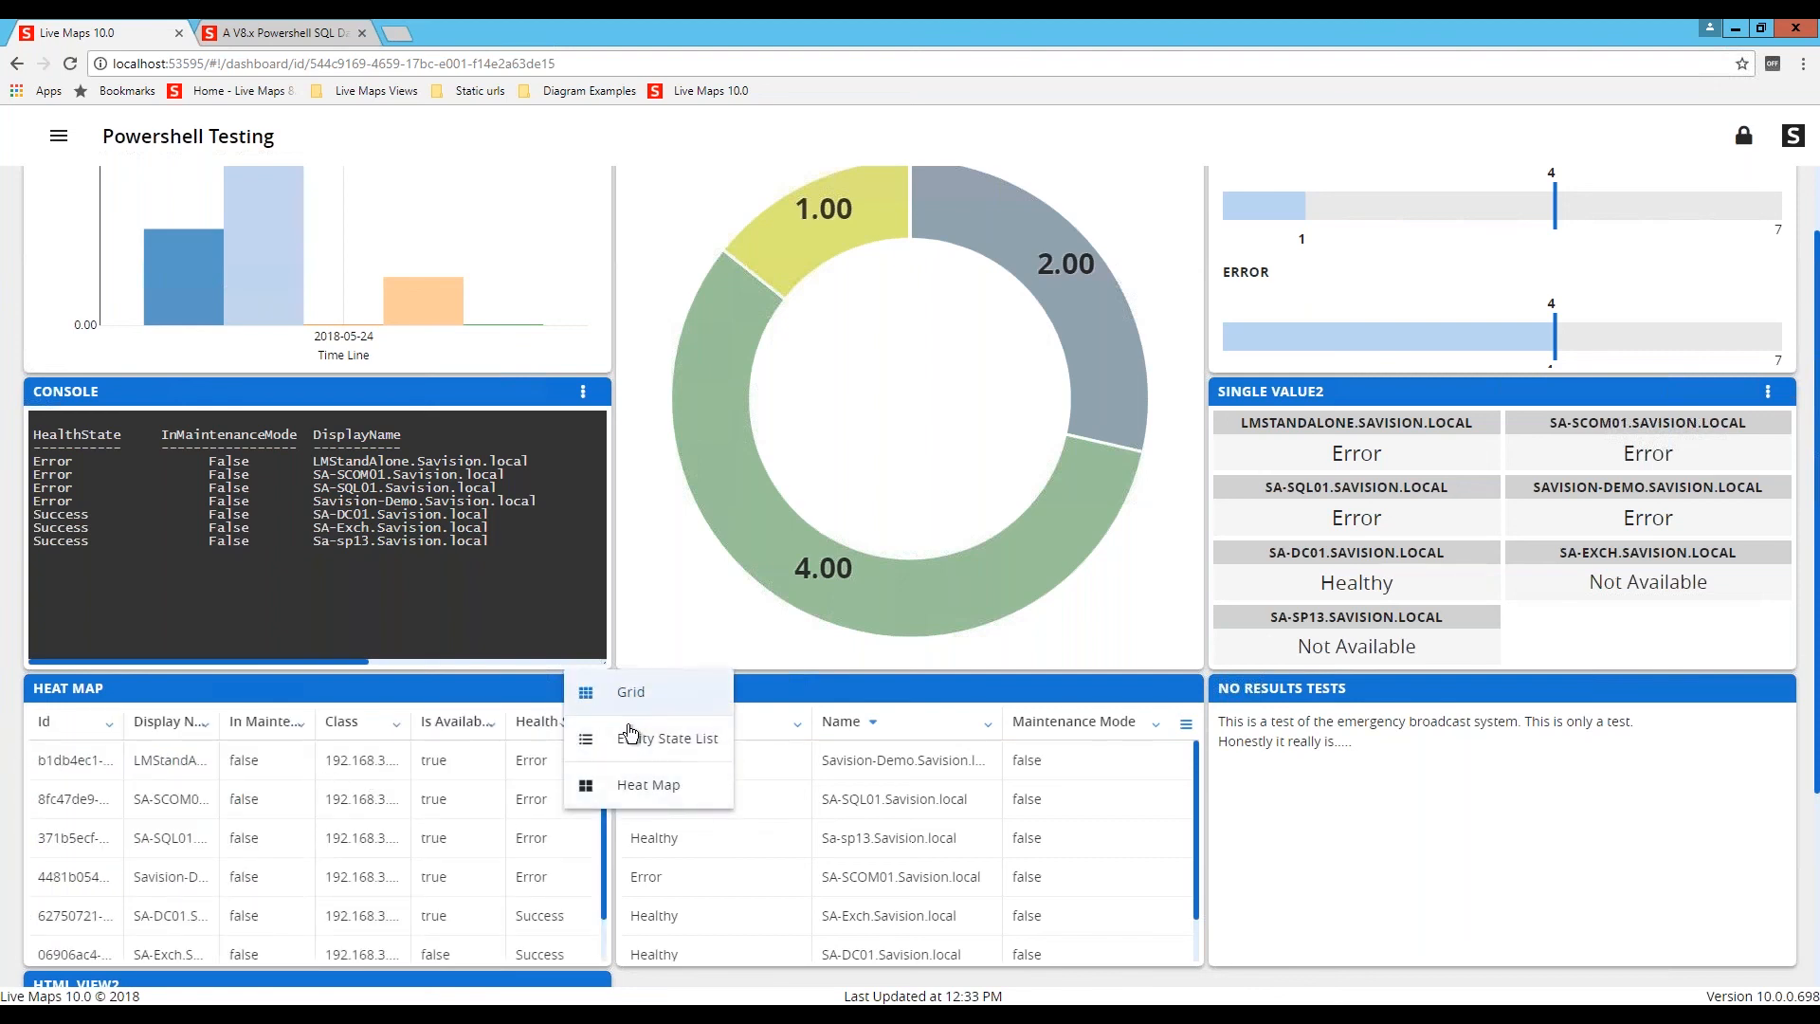
{"action": "left_click", "coordinate": [628, 794]}
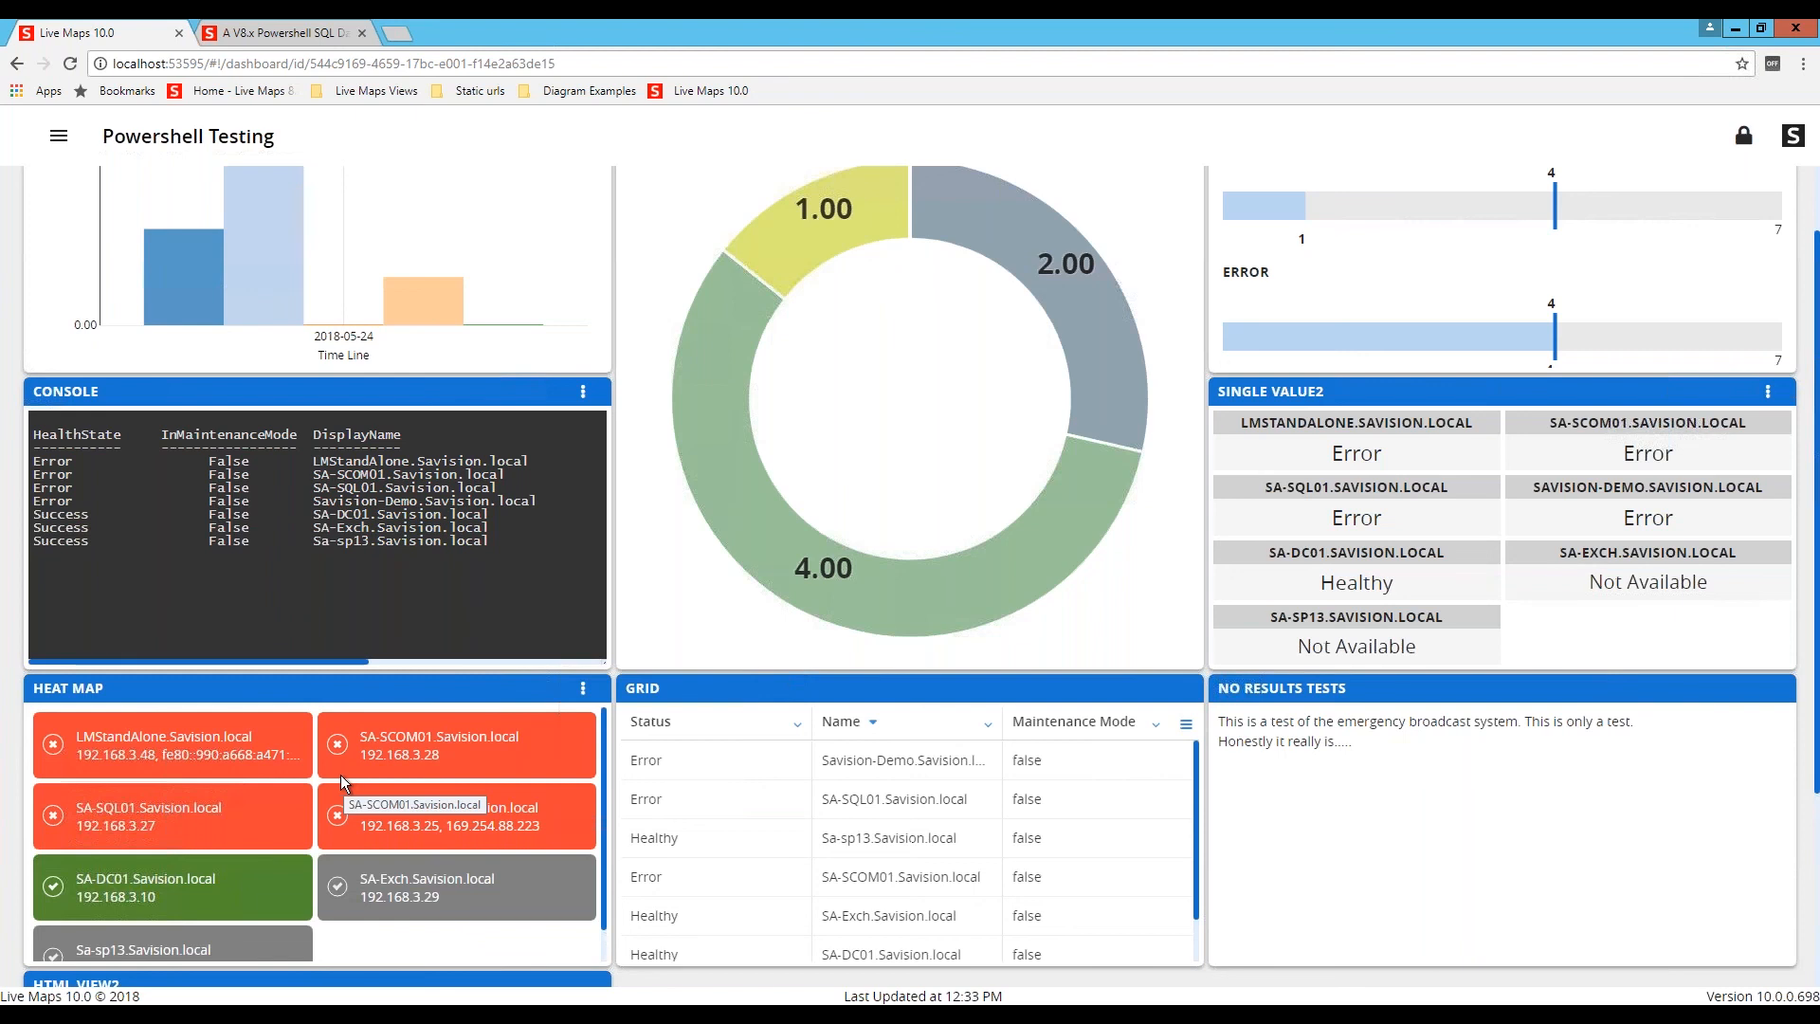
Step: Examine the widgets across the Powershell Testing dashboard, from the Bar Graph down to HTML View2
{"action": "scroll", "coordinate": [690, 595], "scroll_direction": "up", "scroll_amount": 1}
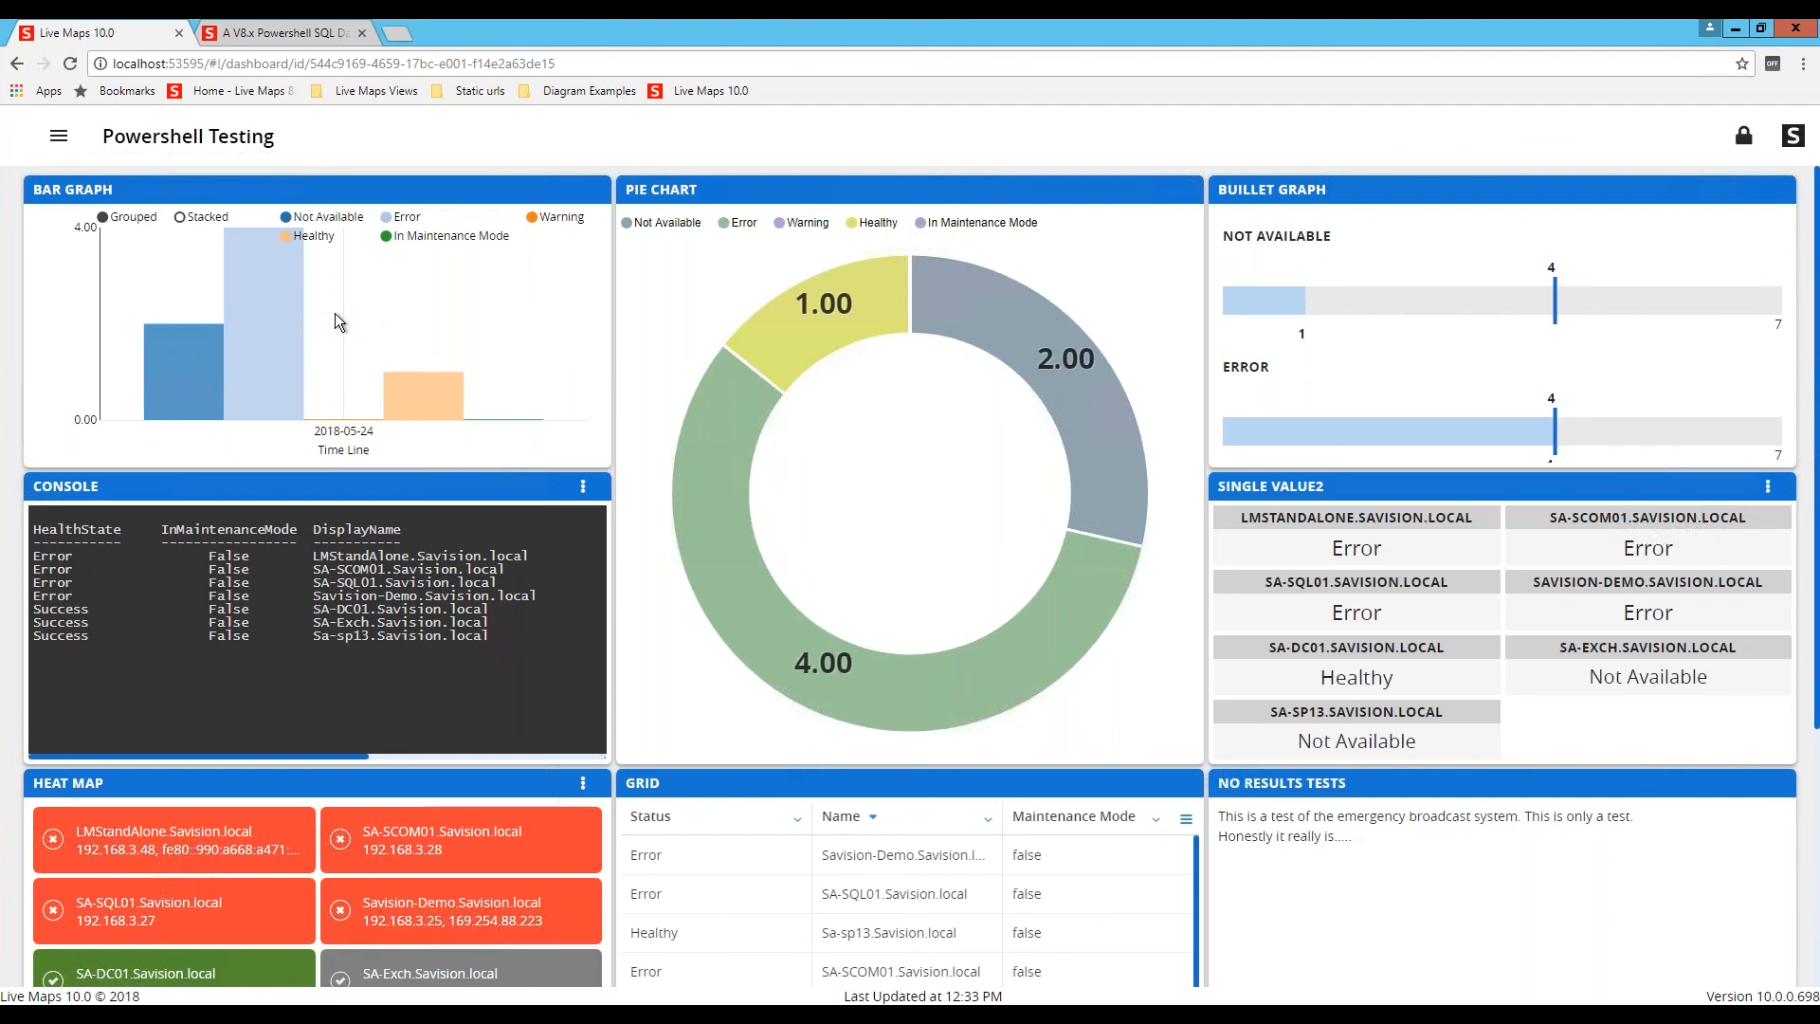
{"action": "scroll", "coordinate": [281, 498], "scroll_direction": "down", "scroll_amount": 3}
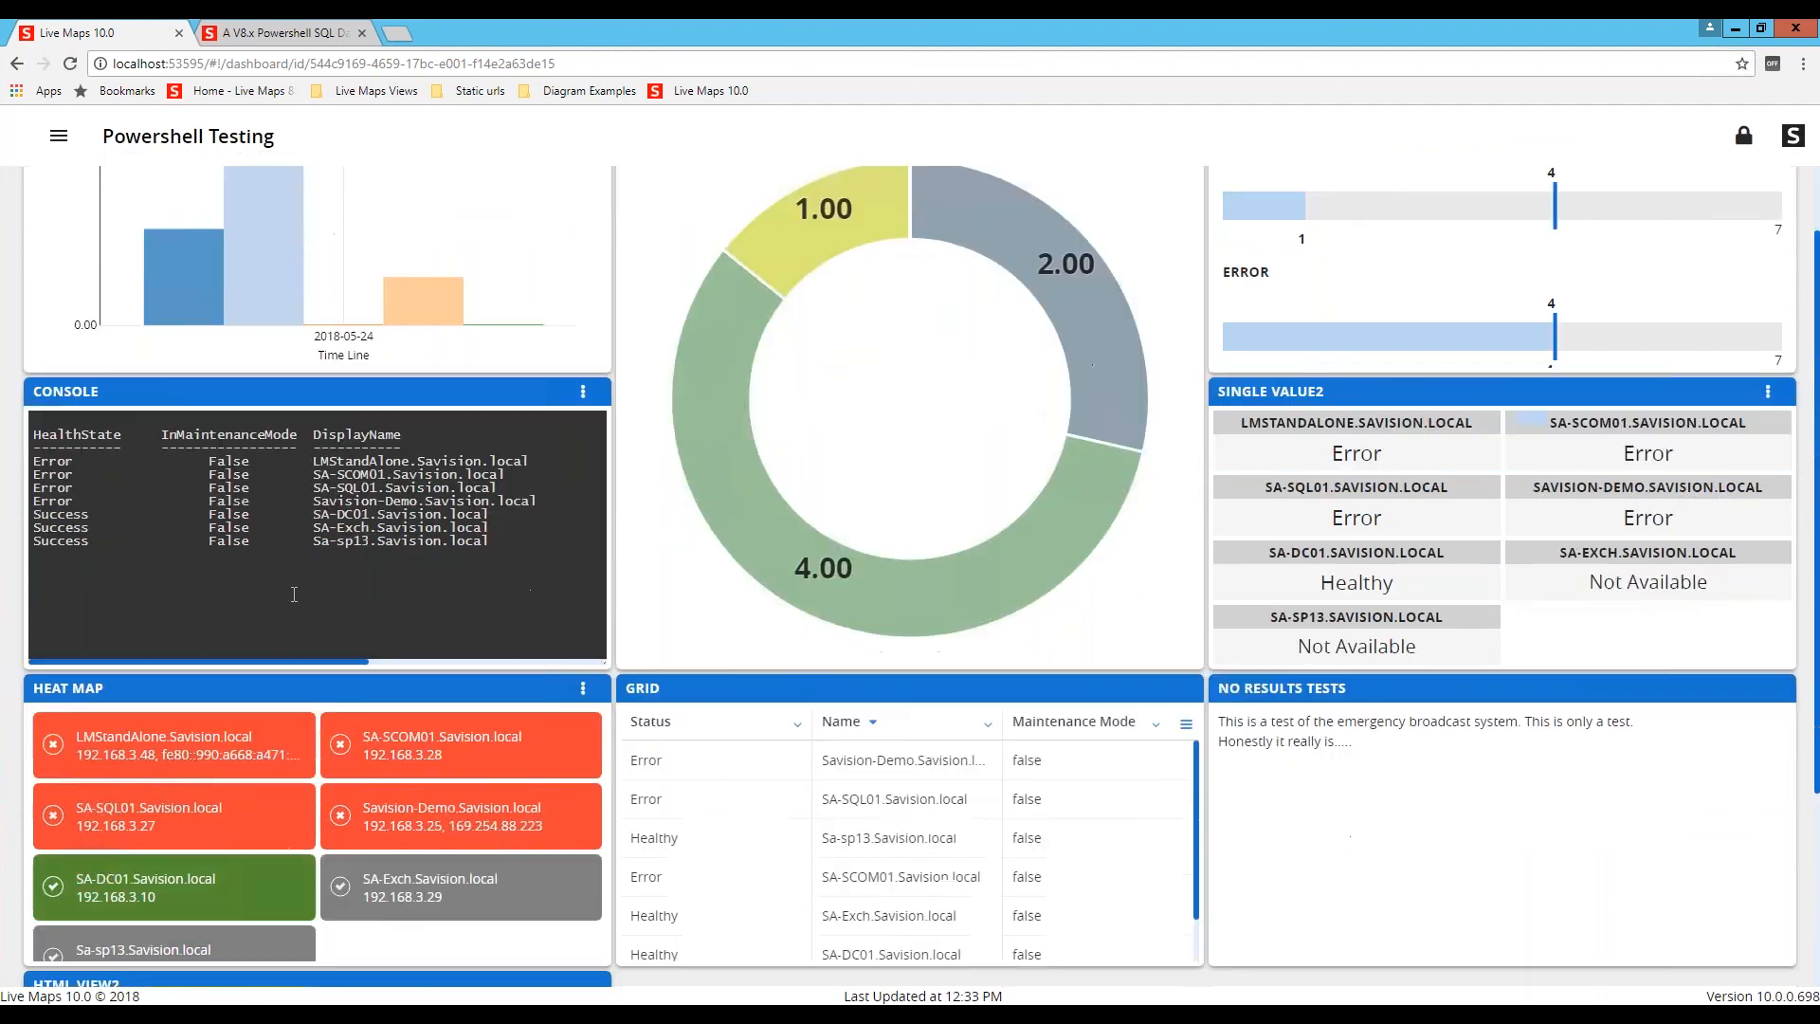
{"action": "scroll", "coordinate": [282, 899], "scroll_direction": "down", "scroll_amount": 1}
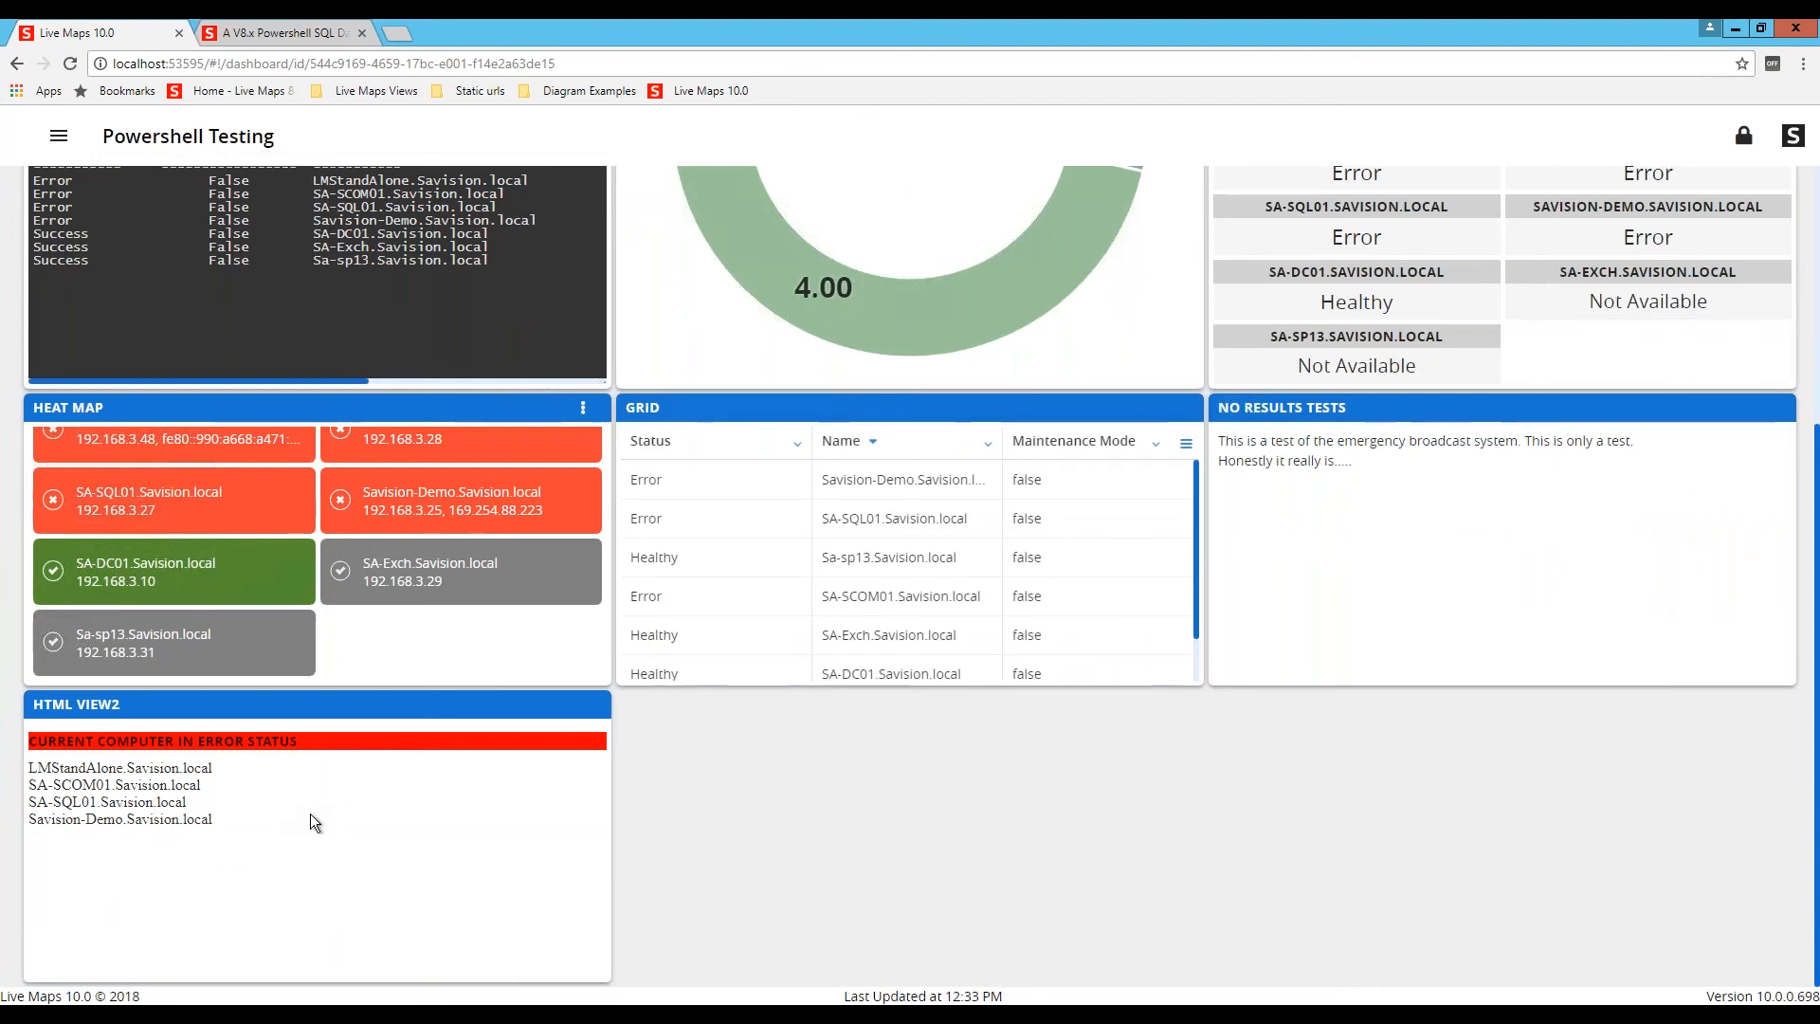
{"action": "scroll", "coordinate": [311, 813], "scroll_direction": "up", "scroll_amount": 4}
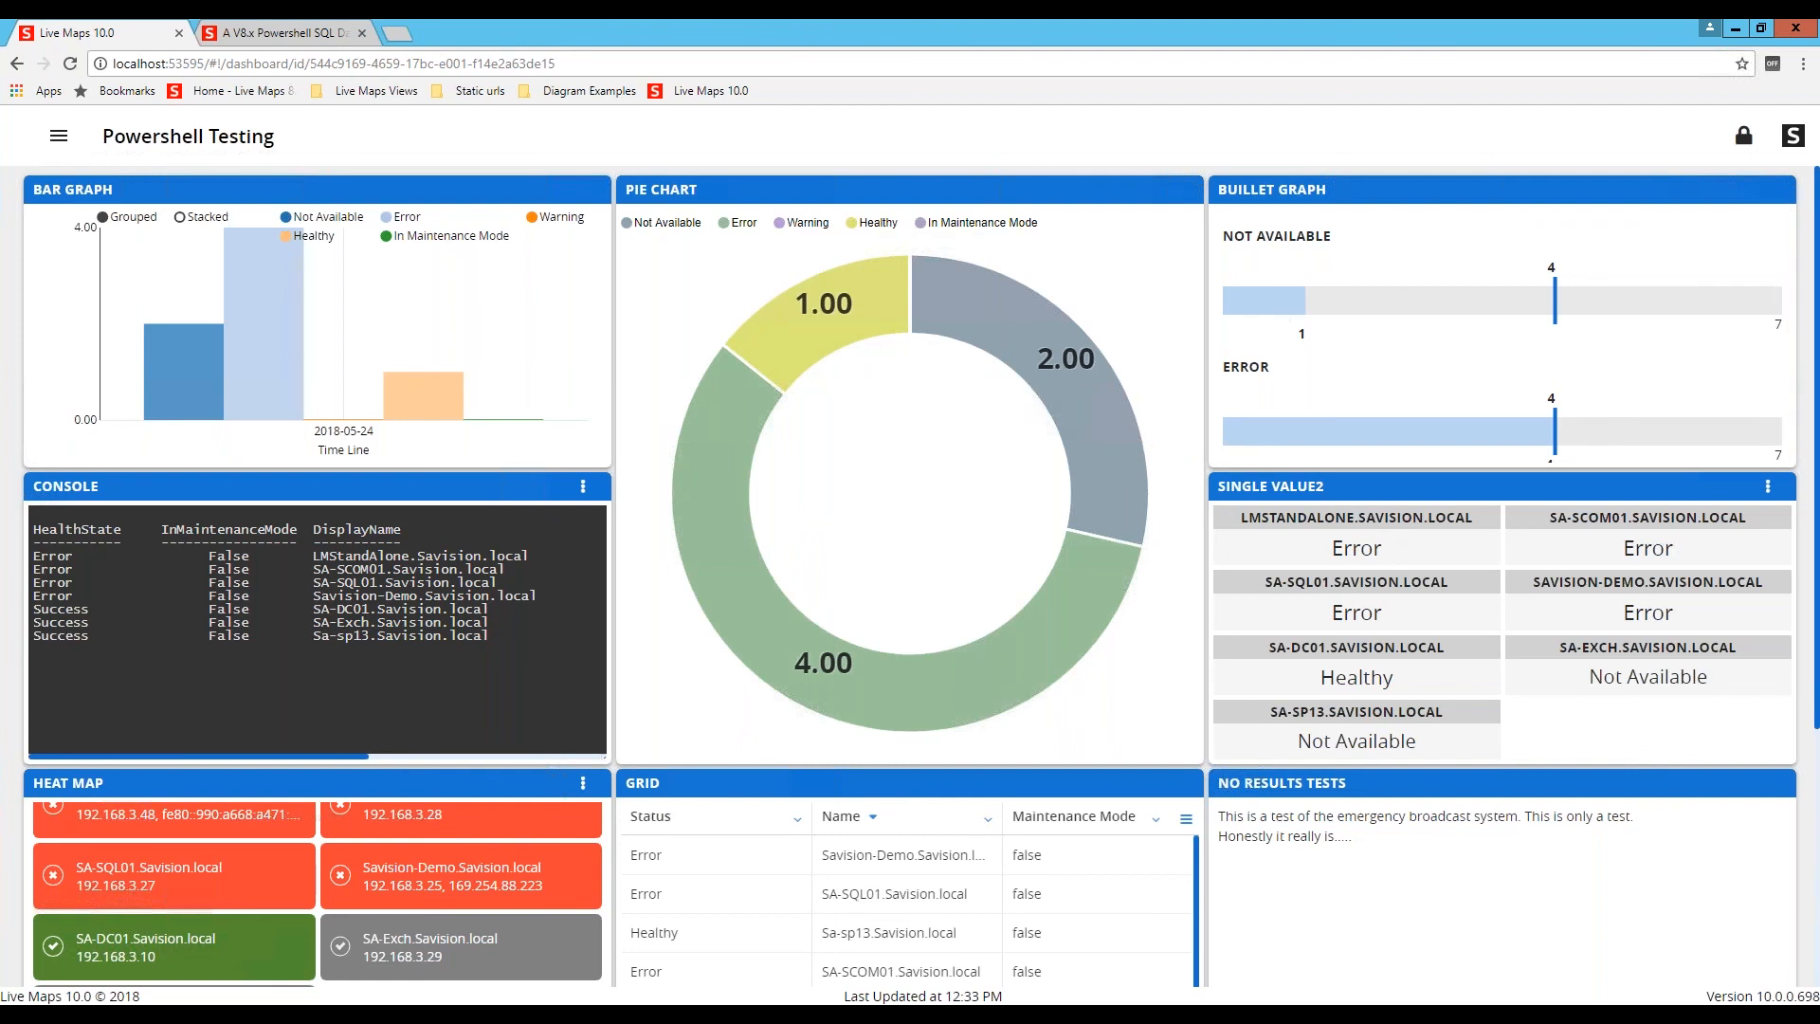
{"action": "scroll", "coordinate": [1388, 366], "scroll_direction": "down", "scroll_amount": 4}
{"action": "scroll", "coordinate": [1400, 373], "scroll_direction": "down", "scroll_amount": 1}
{"action": "scroll", "coordinate": [1391, 375], "scroll_direction": "up", "scroll_amount": 5}
Step: Unlock the dashboard for editing and examine the Heat Map widget's general settings, available views and data script
{"action": "left_click", "coordinate": [1743, 140]}
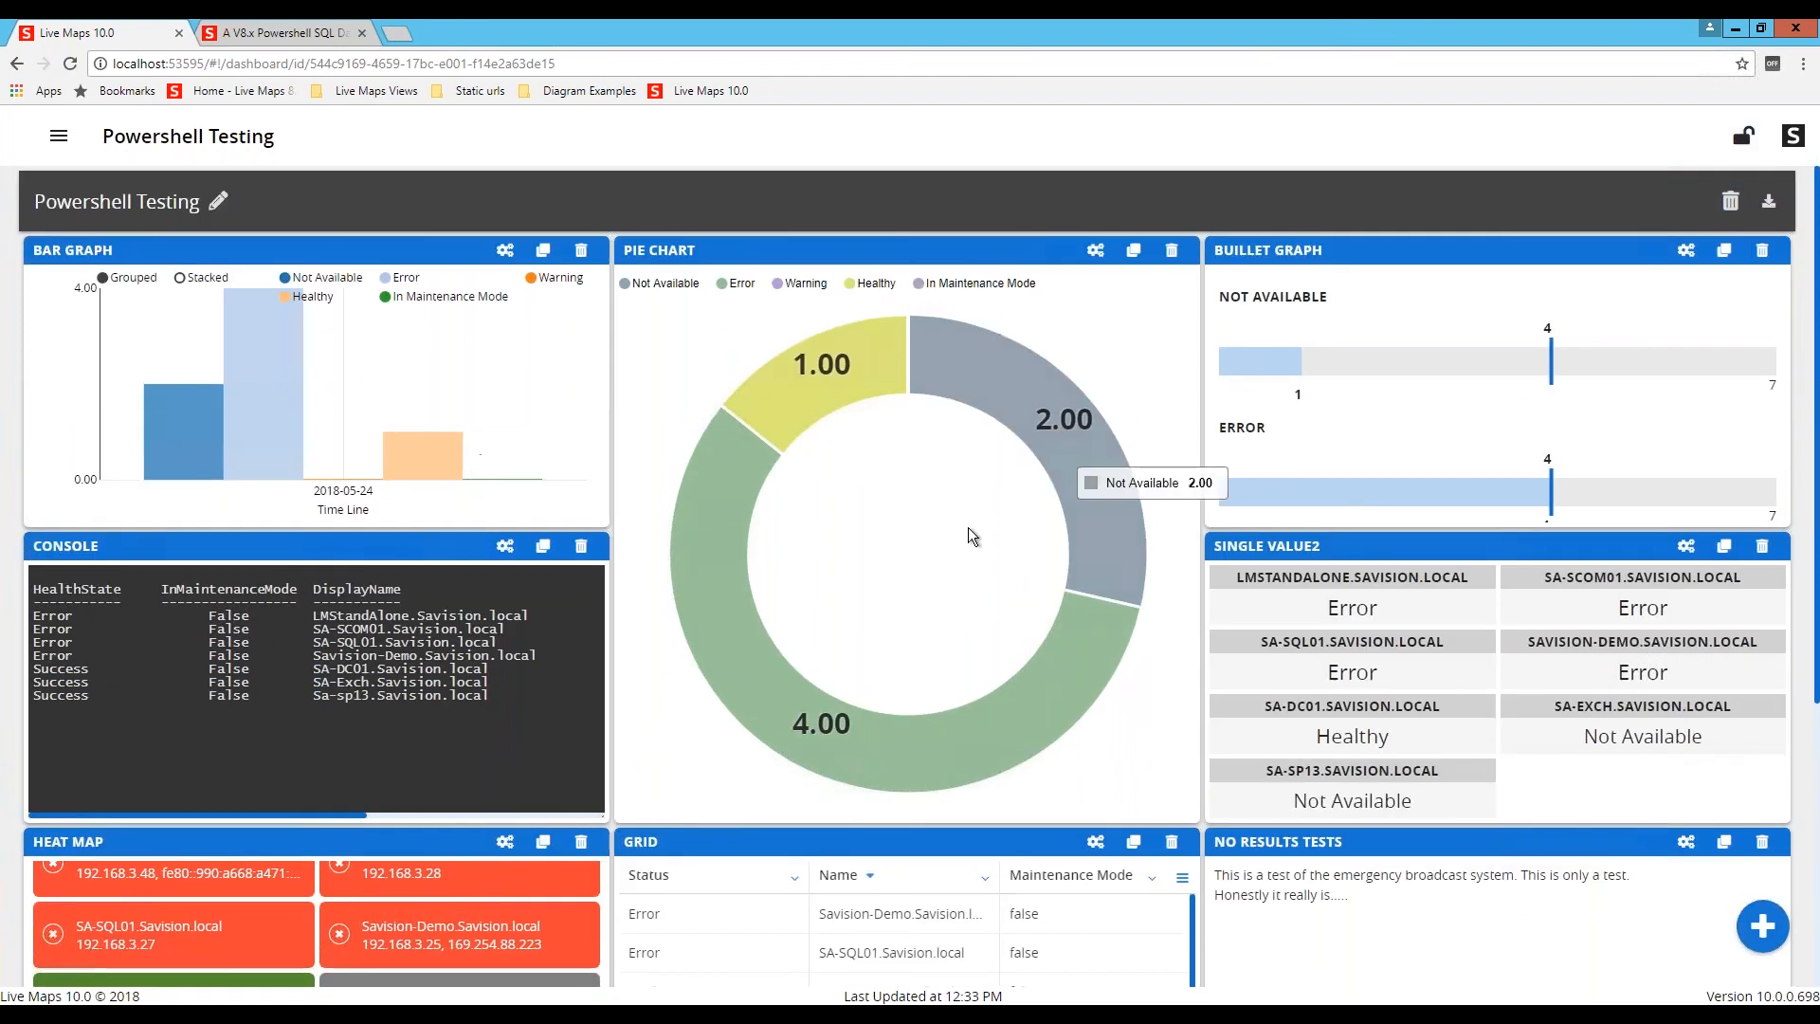
{"action": "scroll", "coordinate": [571, 675], "scroll_direction": "down", "scroll_amount": 2}
{"action": "scroll", "coordinate": [506, 566], "scroll_direction": "down", "scroll_amount": 1}
{"action": "left_click", "coordinate": [506, 562]}
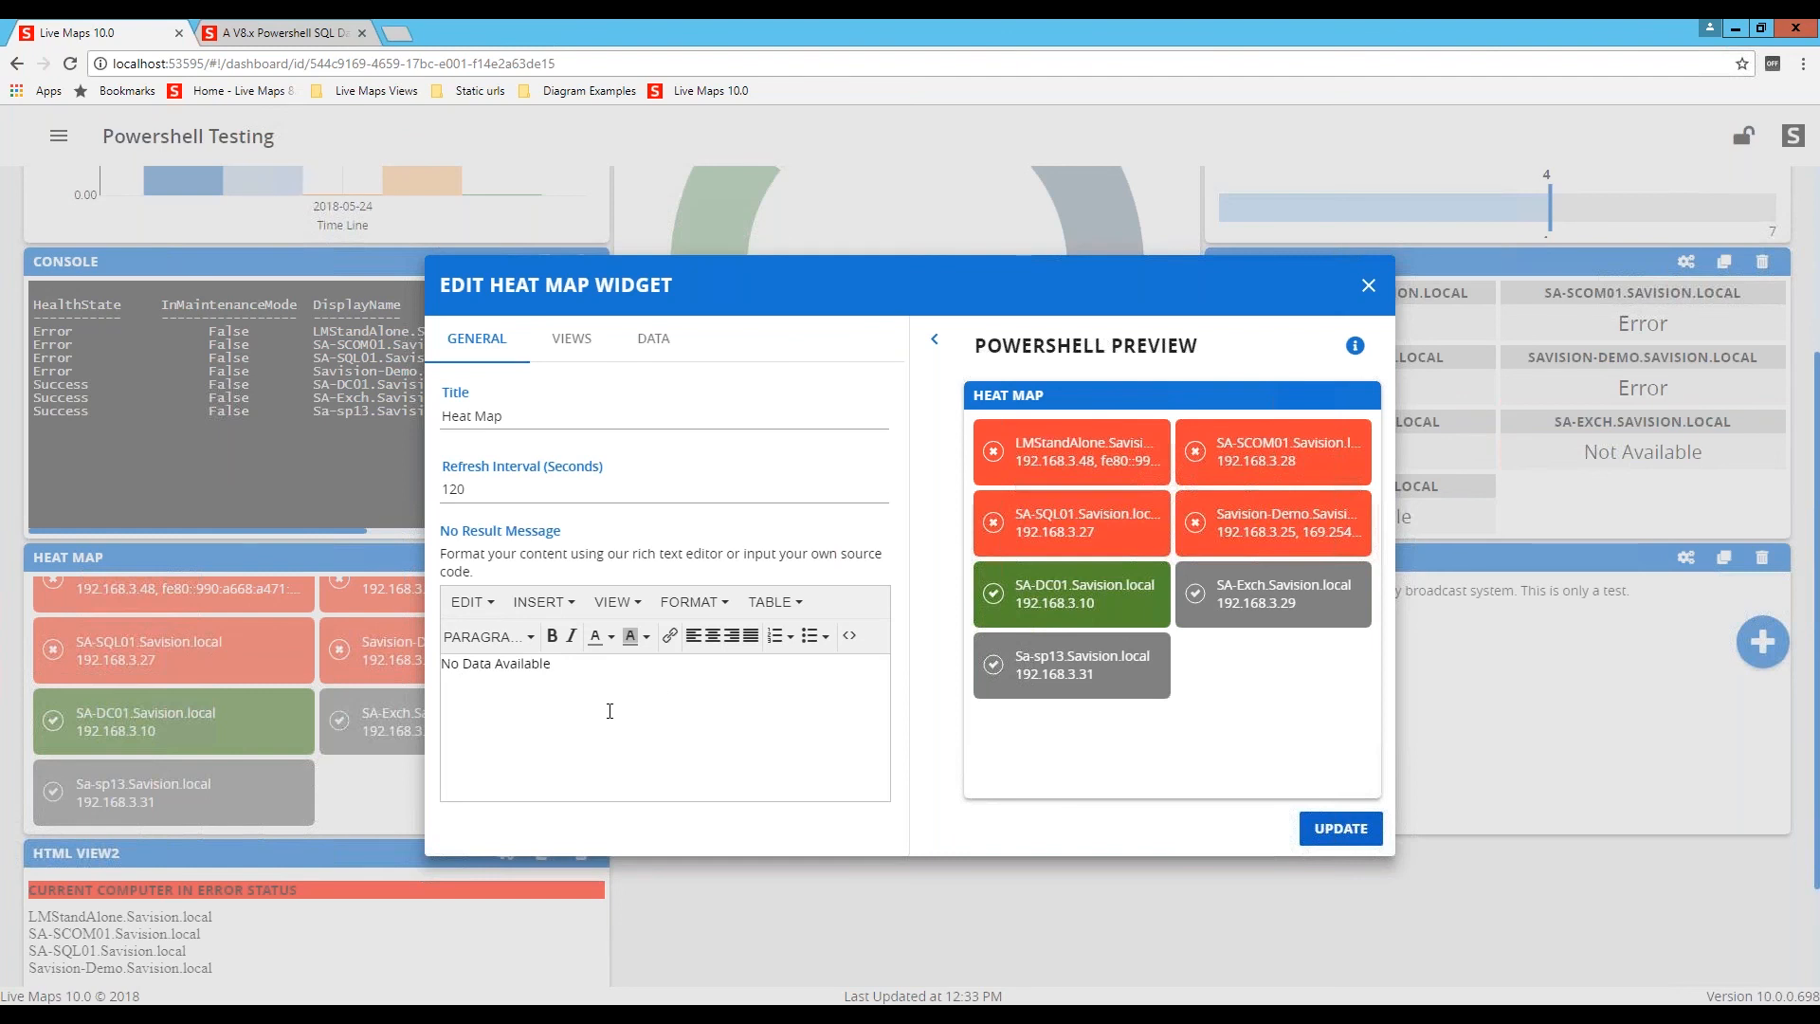
{"action": "left_click", "coordinate": [572, 339]}
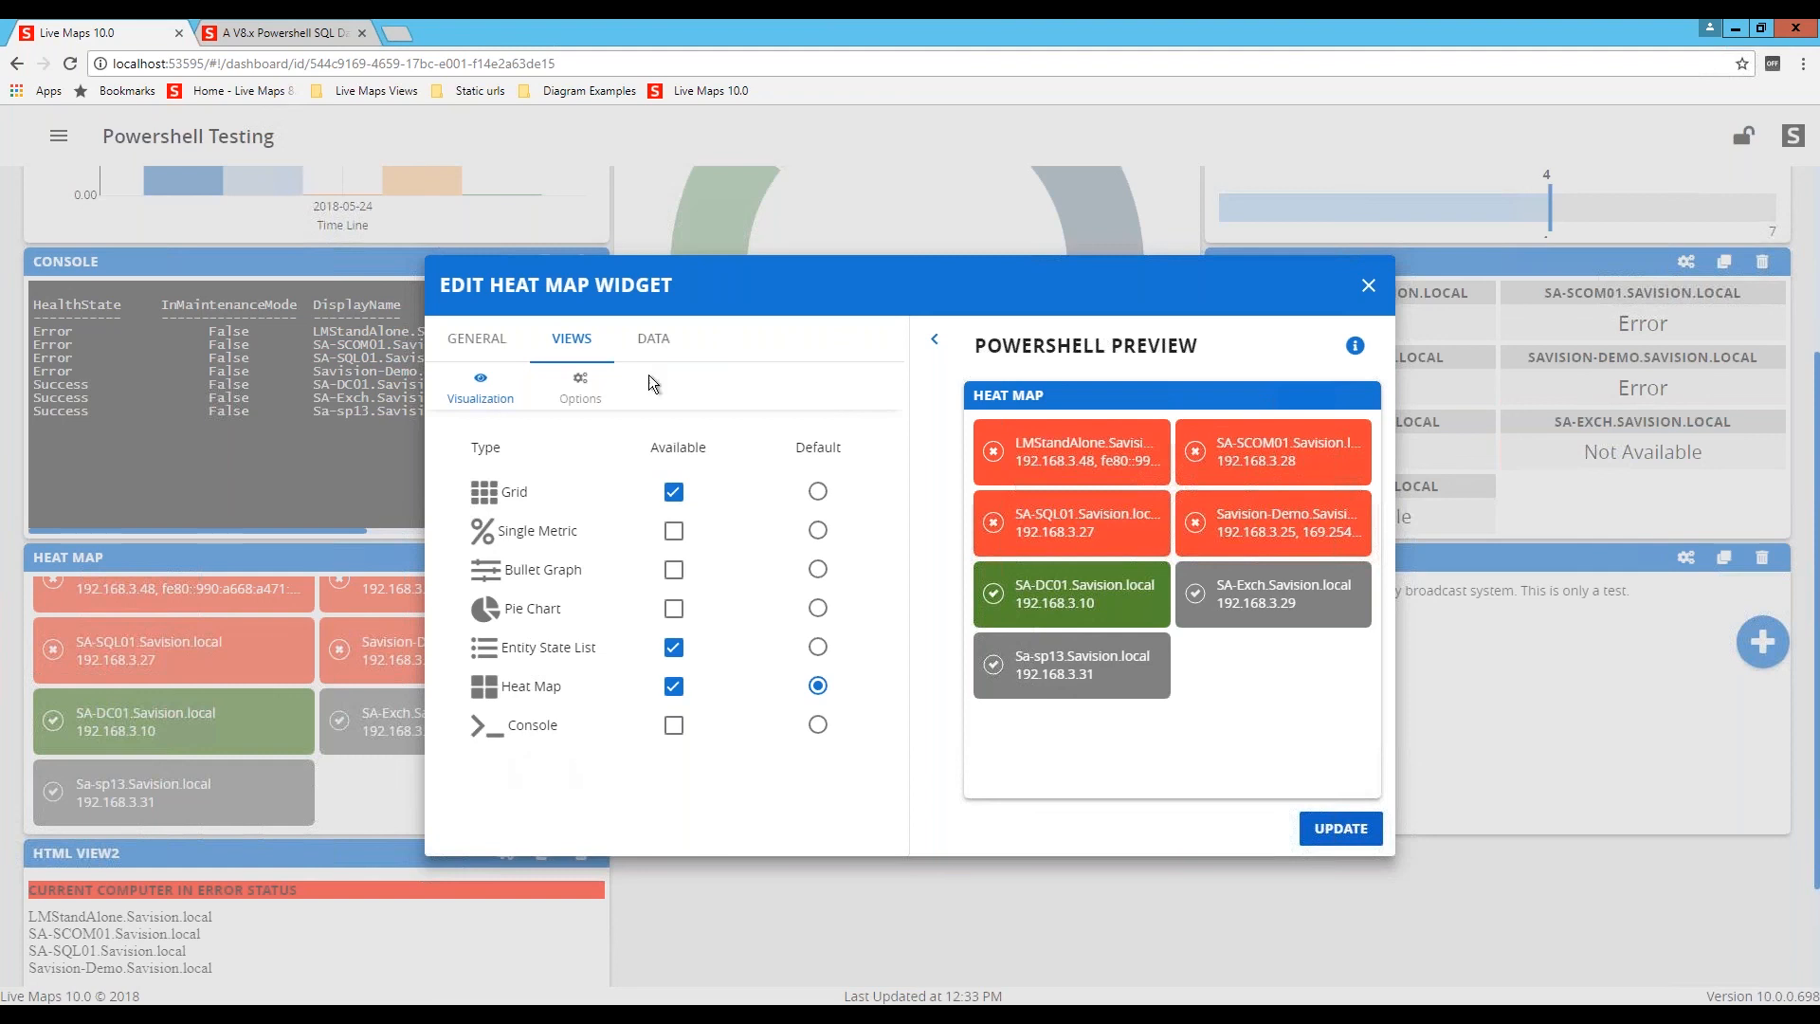
{"action": "left_click", "coordinate": [645, 349]}
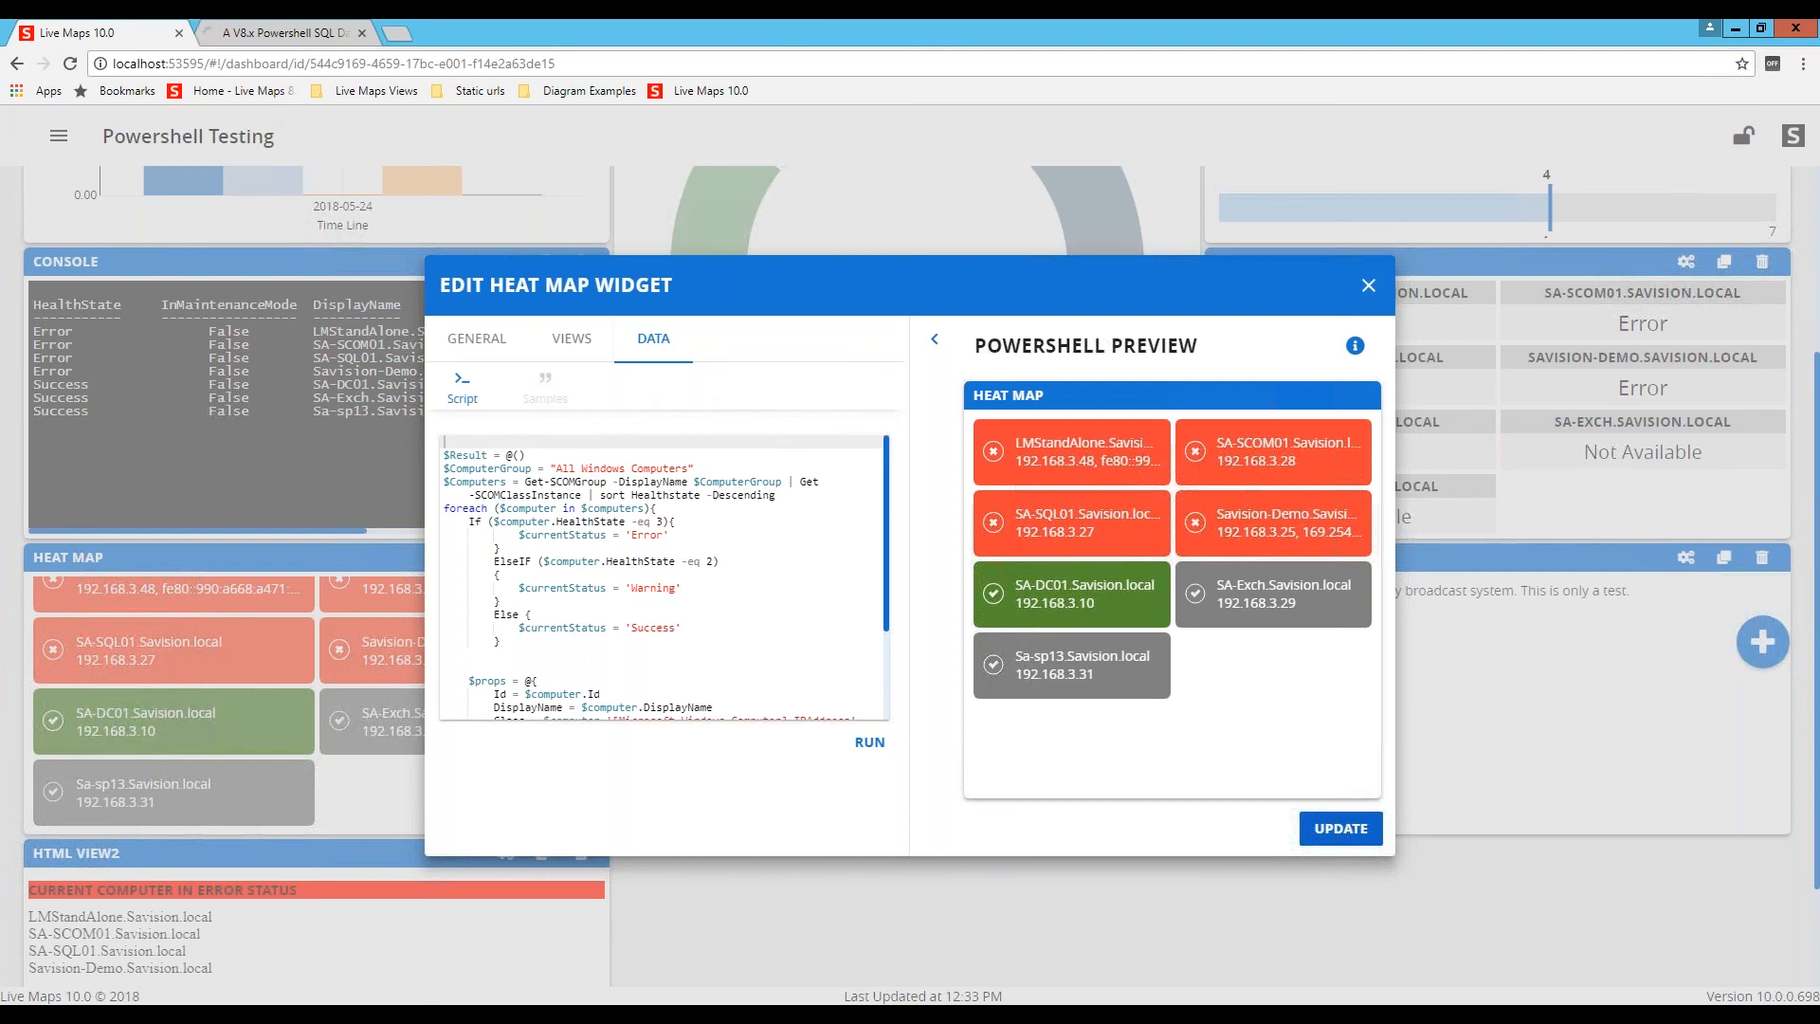
Step: Examine the script help for the fields each visualization requires, and close the Heat Map widget's settings without updating
{"action": "left_click", "coordinate": [1355, 346]}
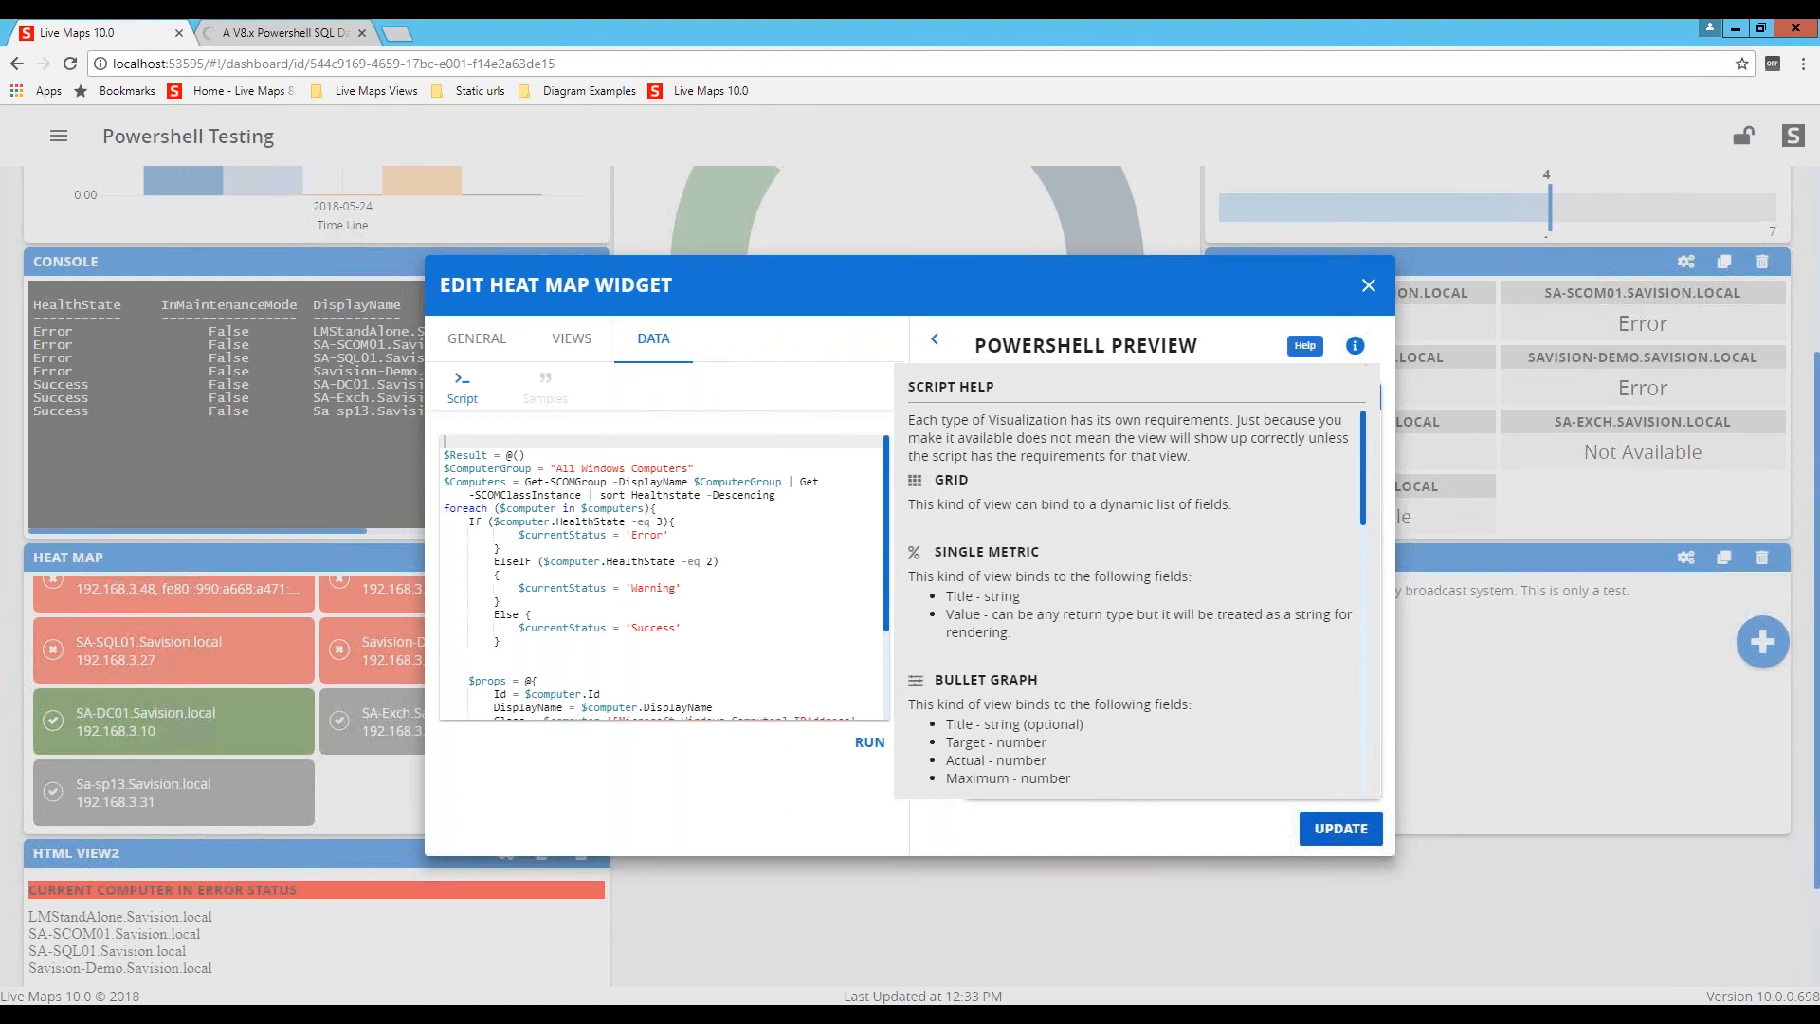
{"action": "scroll", "coordinate": [986, 594], "scroll_direction": "down", "scroll_amount": 10}
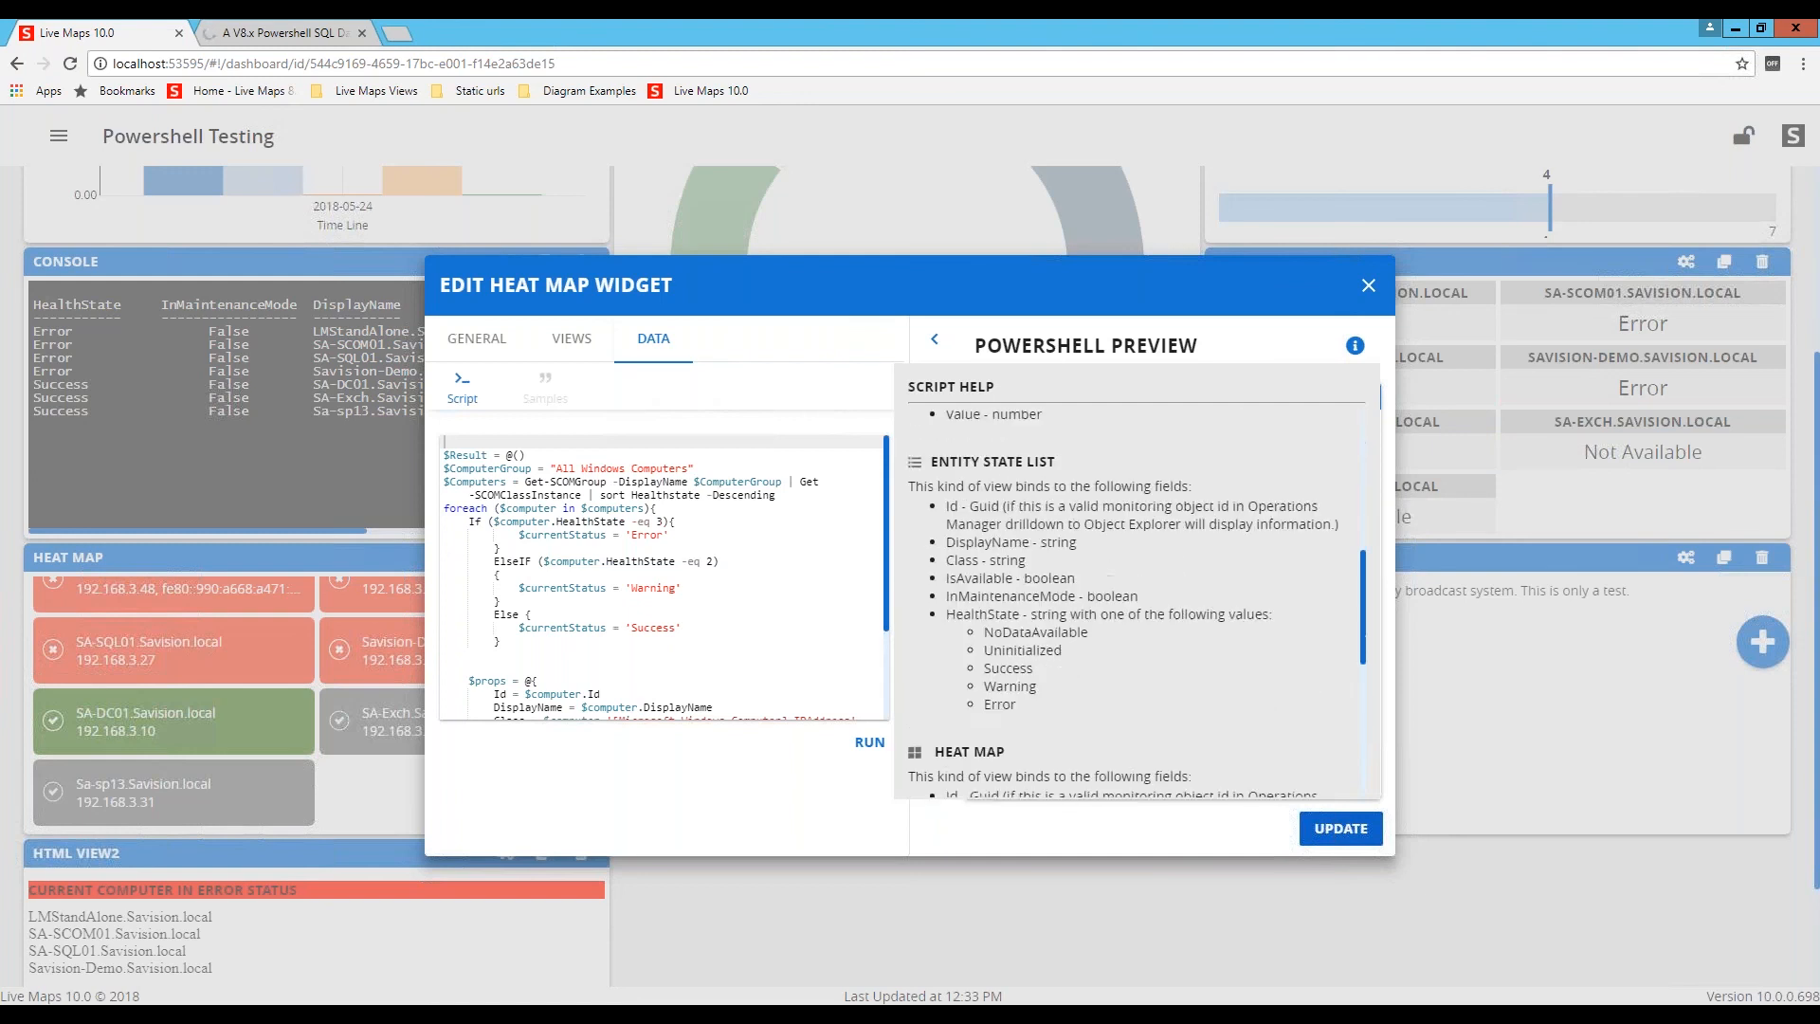
{"action": "scroll", "coordinate": [1128, 598], "scroll_direction": "down", "scroll_amount": 4}
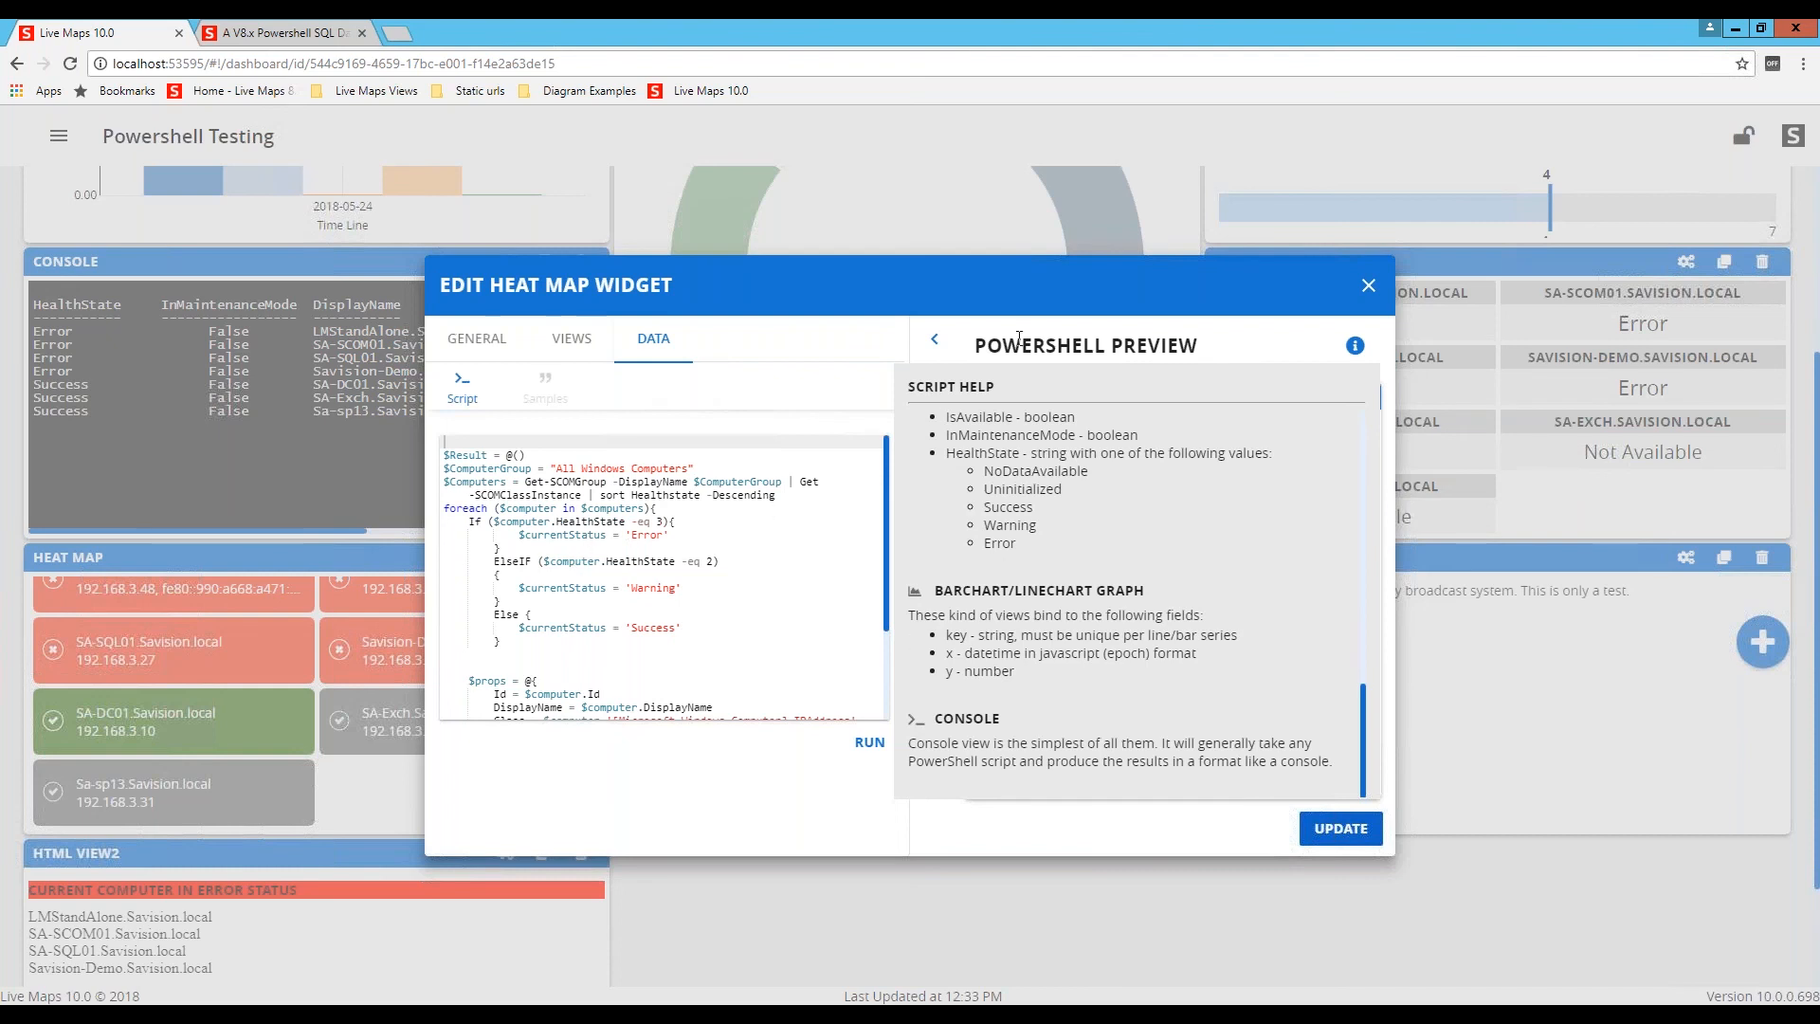
{"action": "scroll", "coordinate": [1031, 568], "scroll_direction": "up", "scroll_amount": 1}
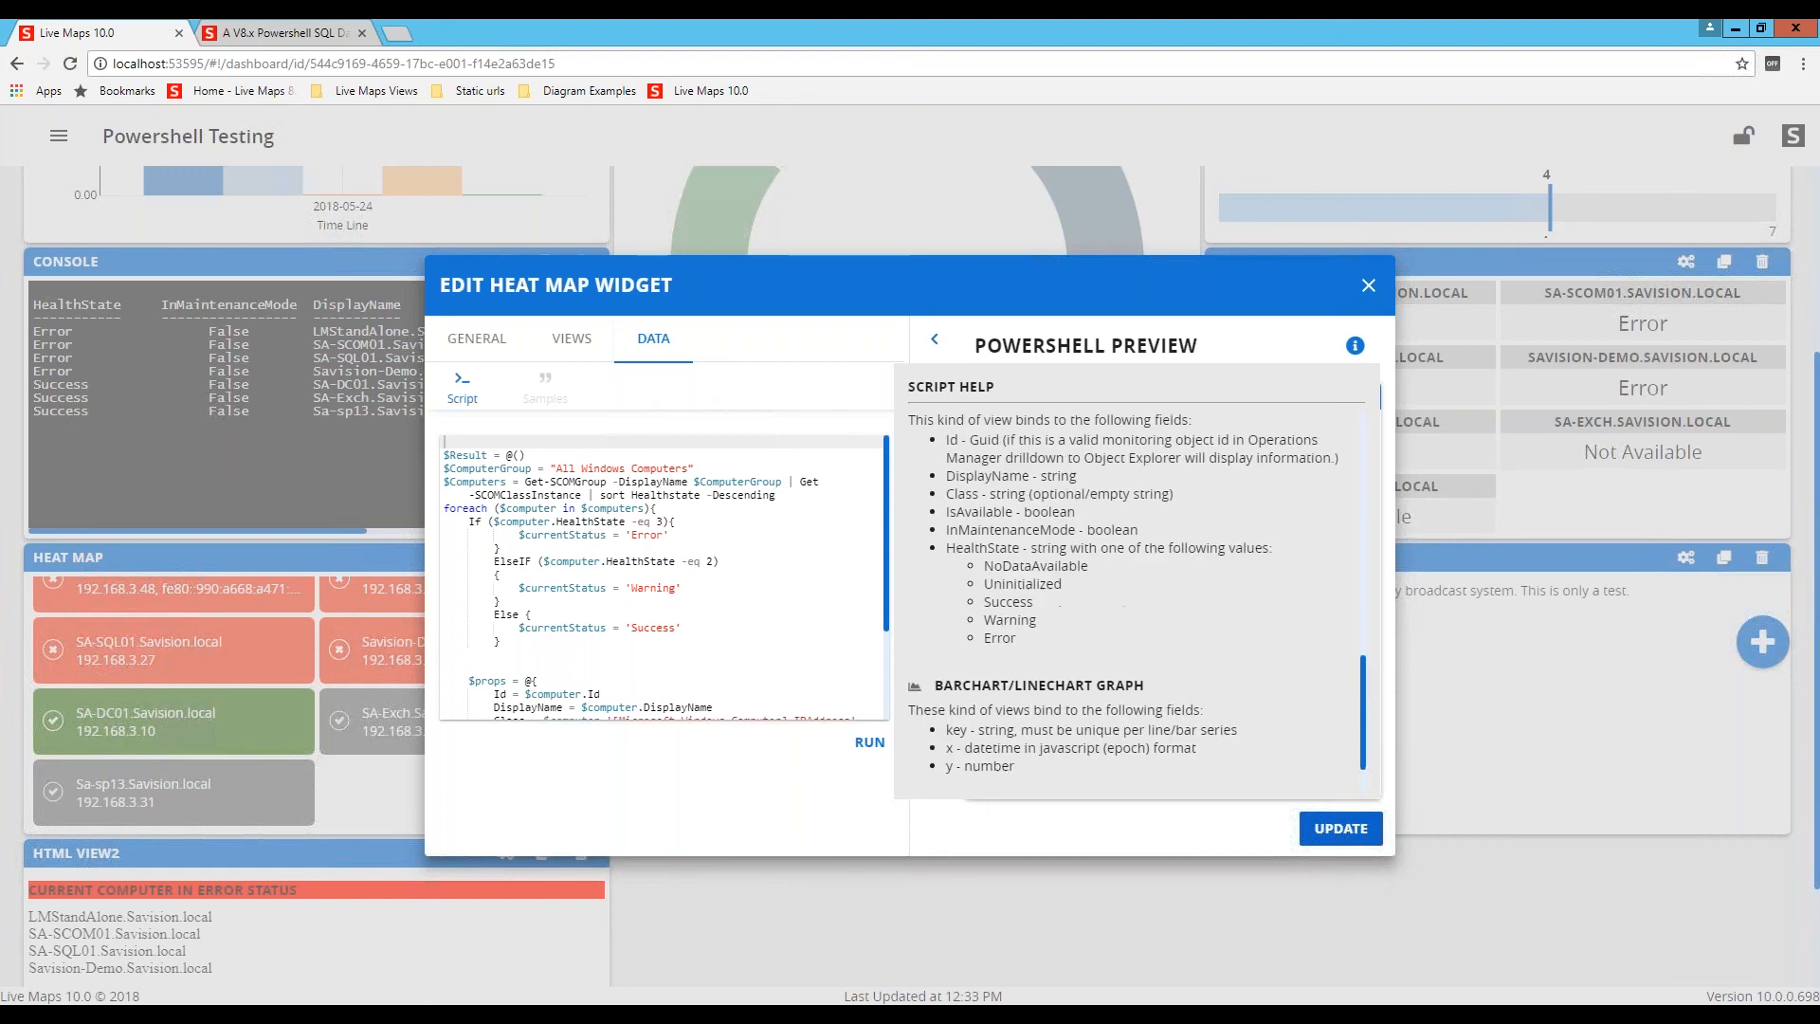
{"action": "left_click", "coordinate": [1356, 345]}
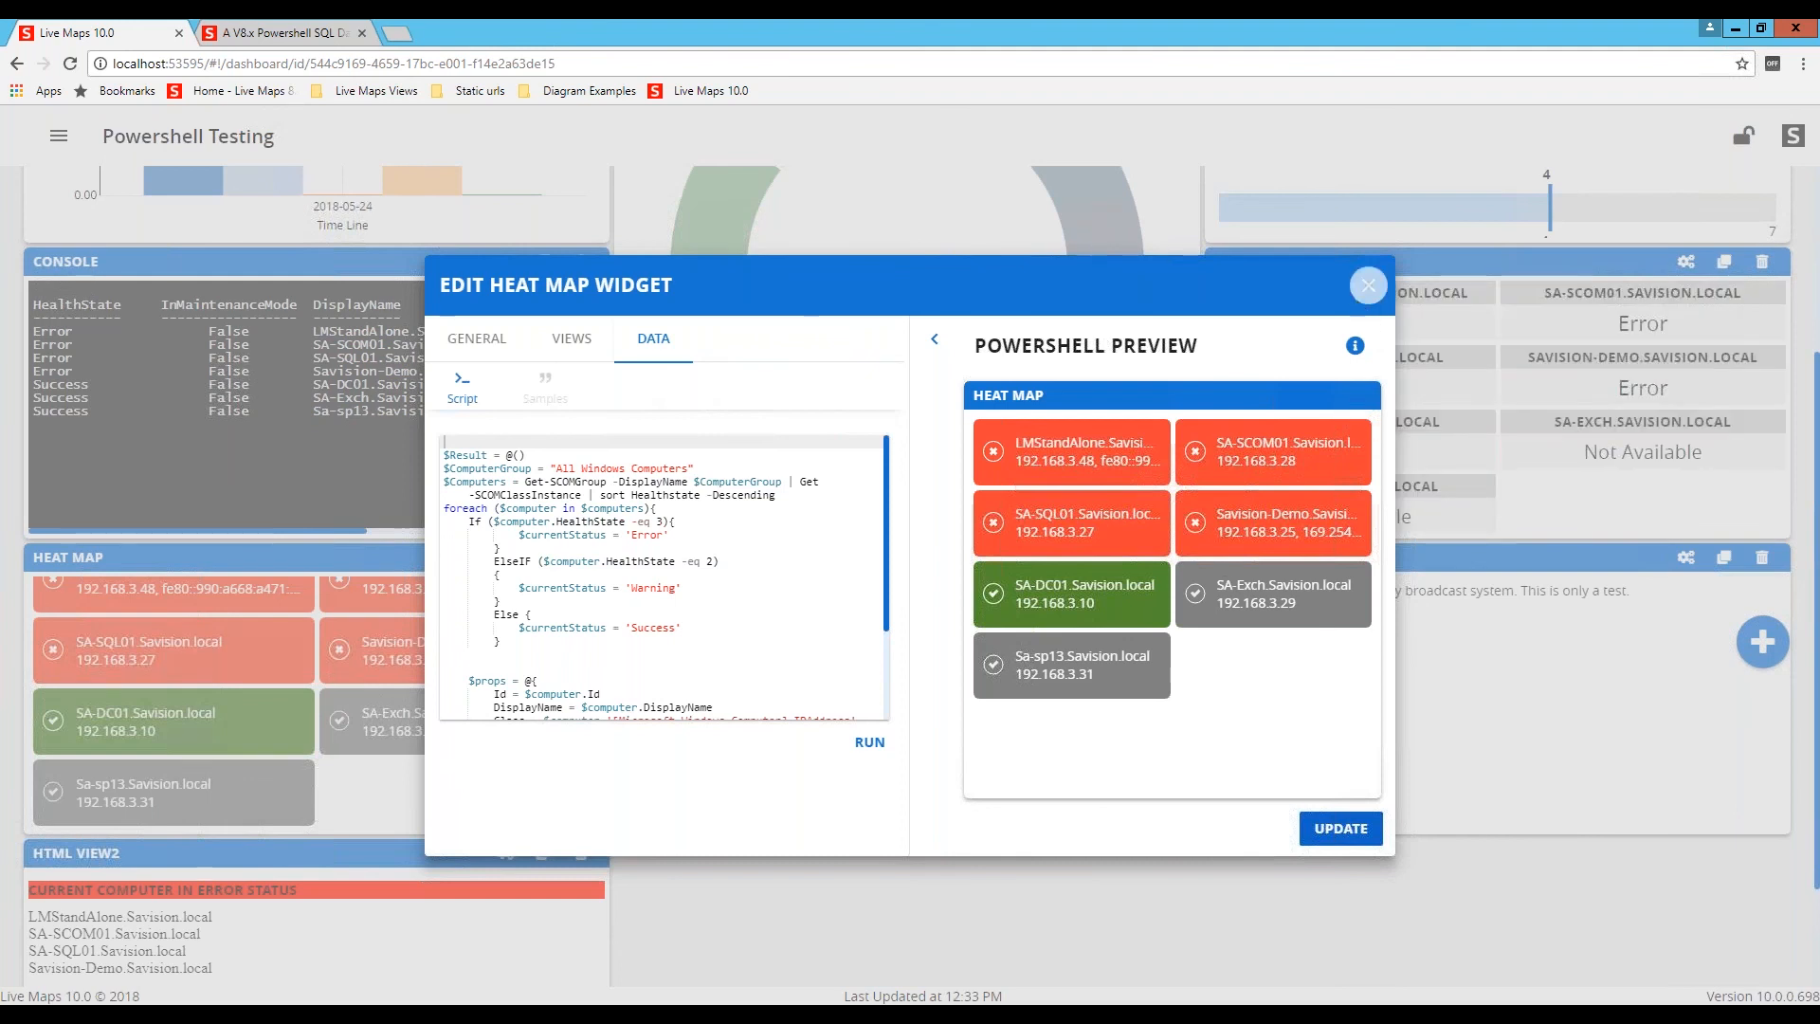
{"action": "left_click", "coordinate": [1368, 285]}
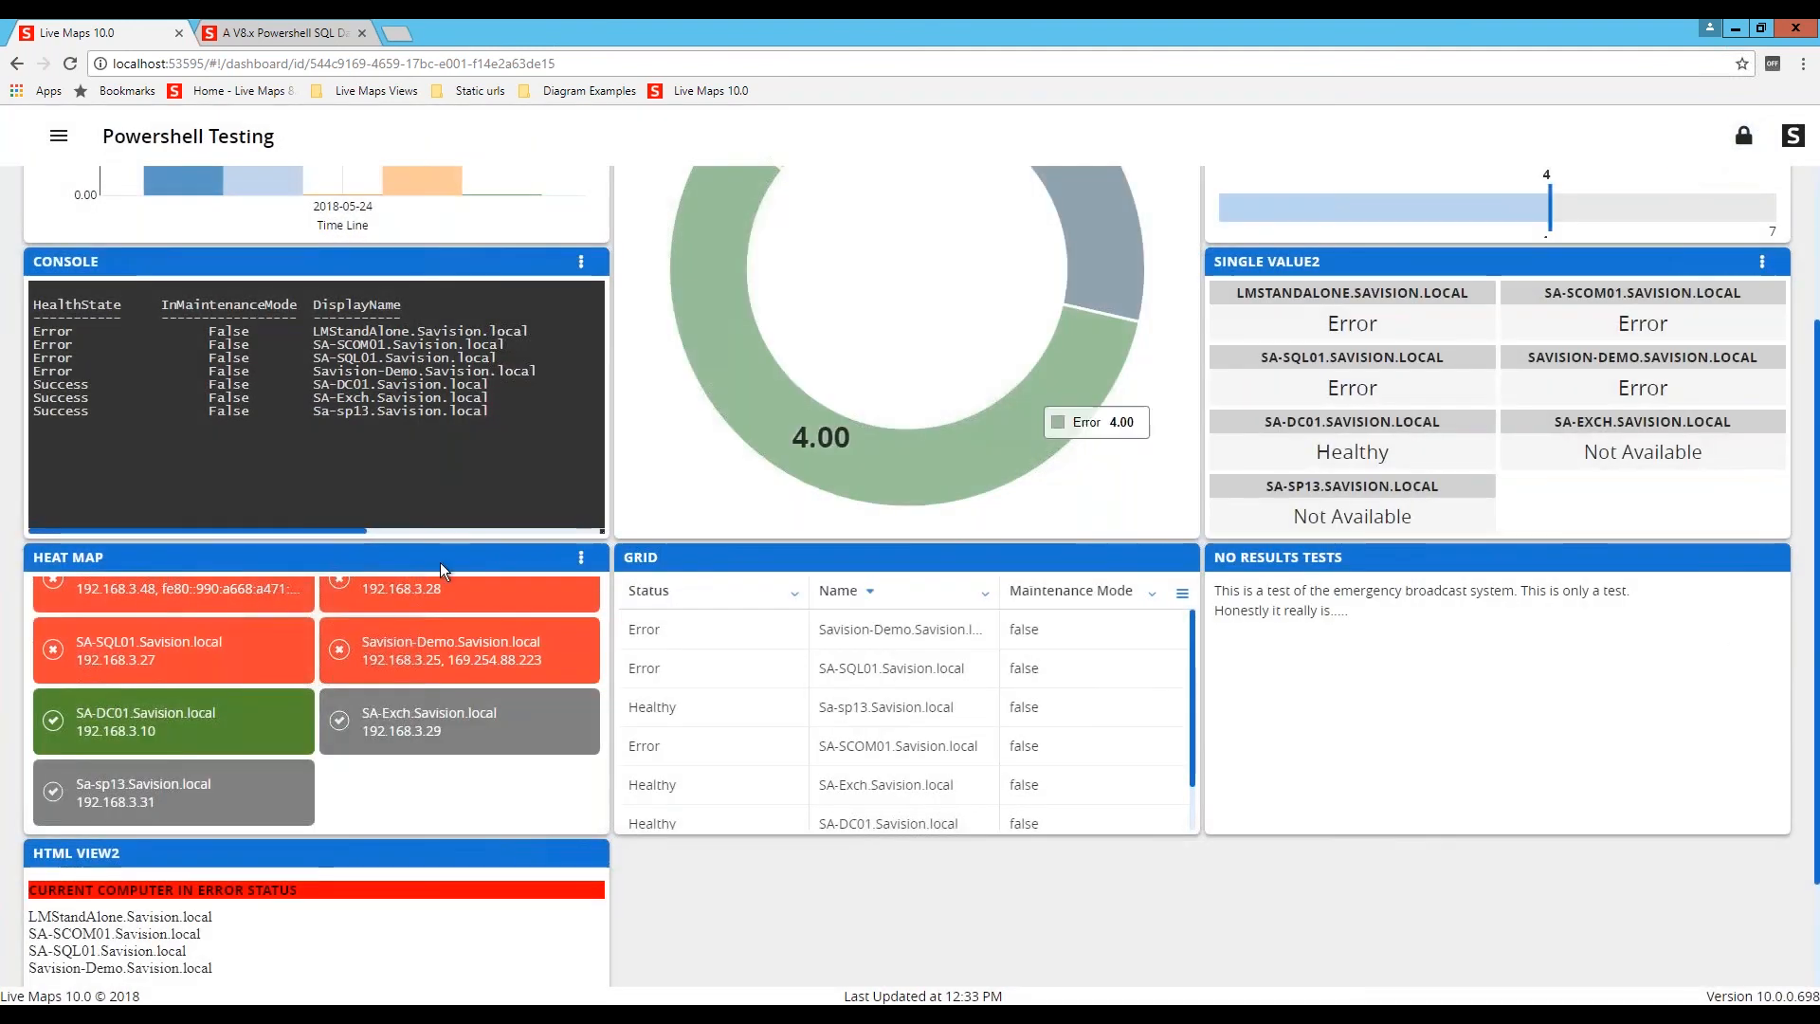
{"action": "scroll", "coordinate": [259, 635], "scroll_direction": "up", "scroll_amount": 1}
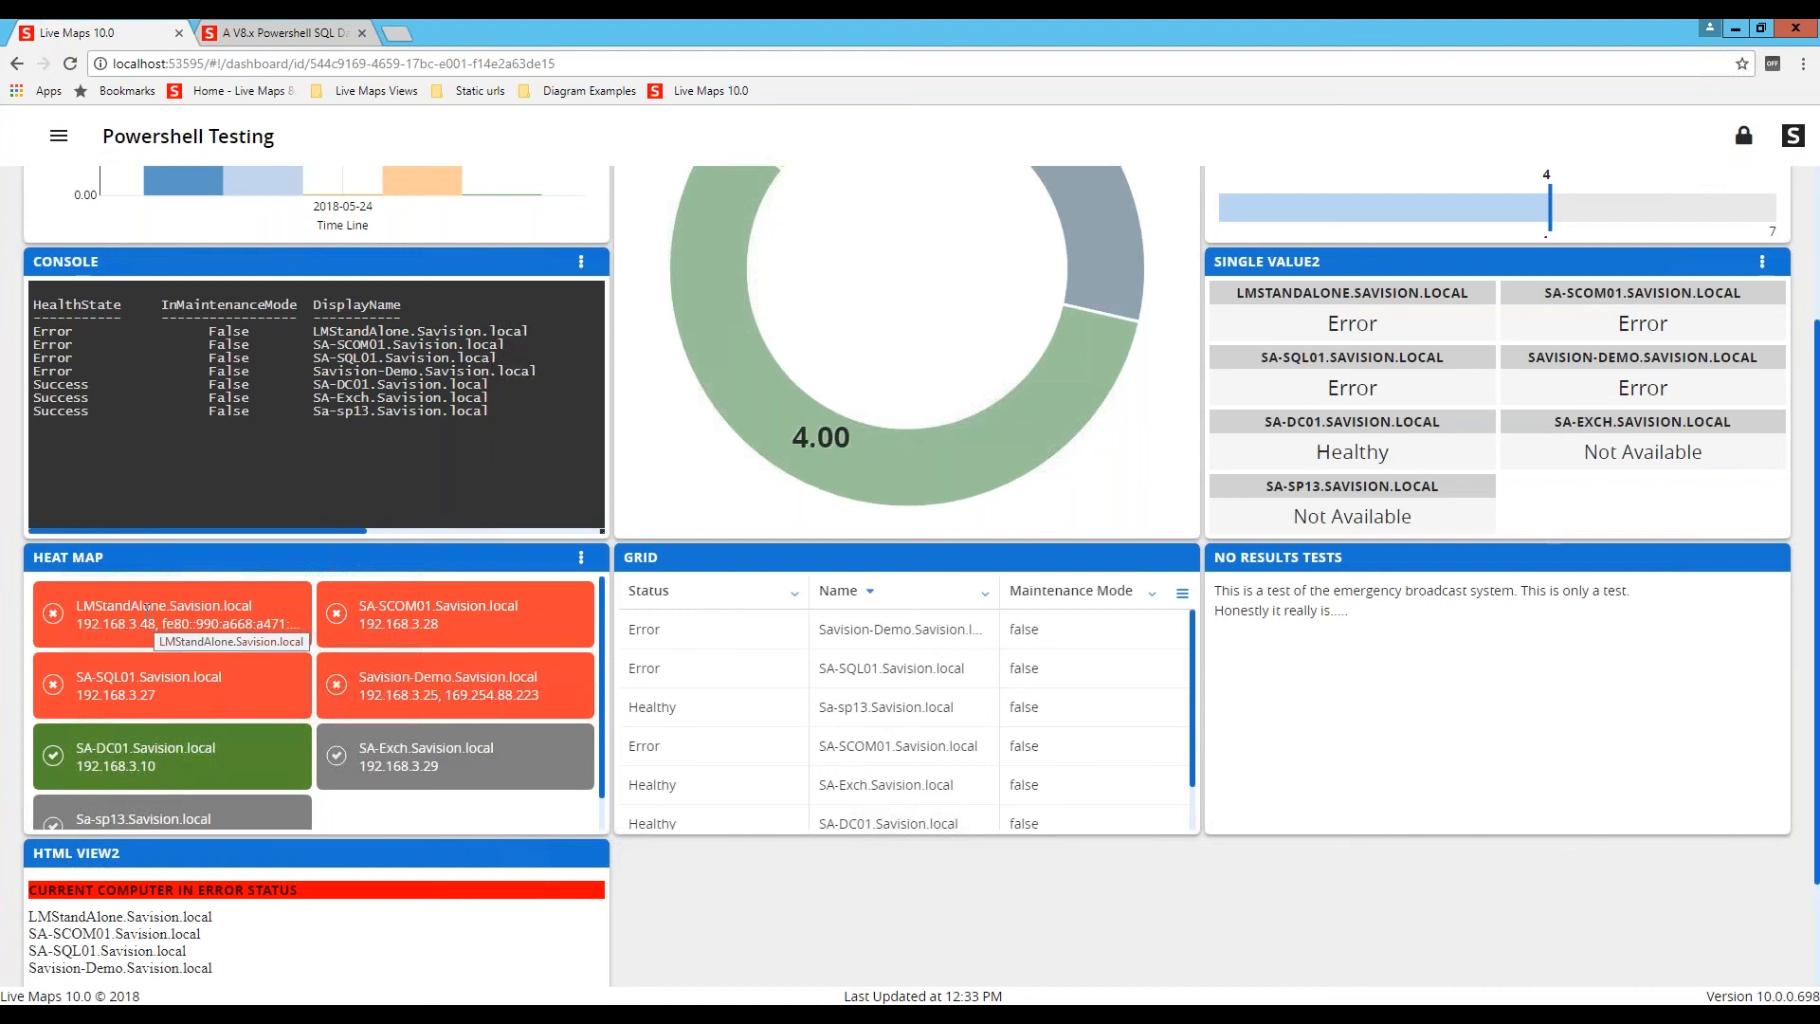
Step: View the details of LMStandAlone.Savision.local from the Heat Map, and open the SQL Widget Testing summary dashboard to examine its widgets
{"action": "left_click", "coordinate": [147, 610]}
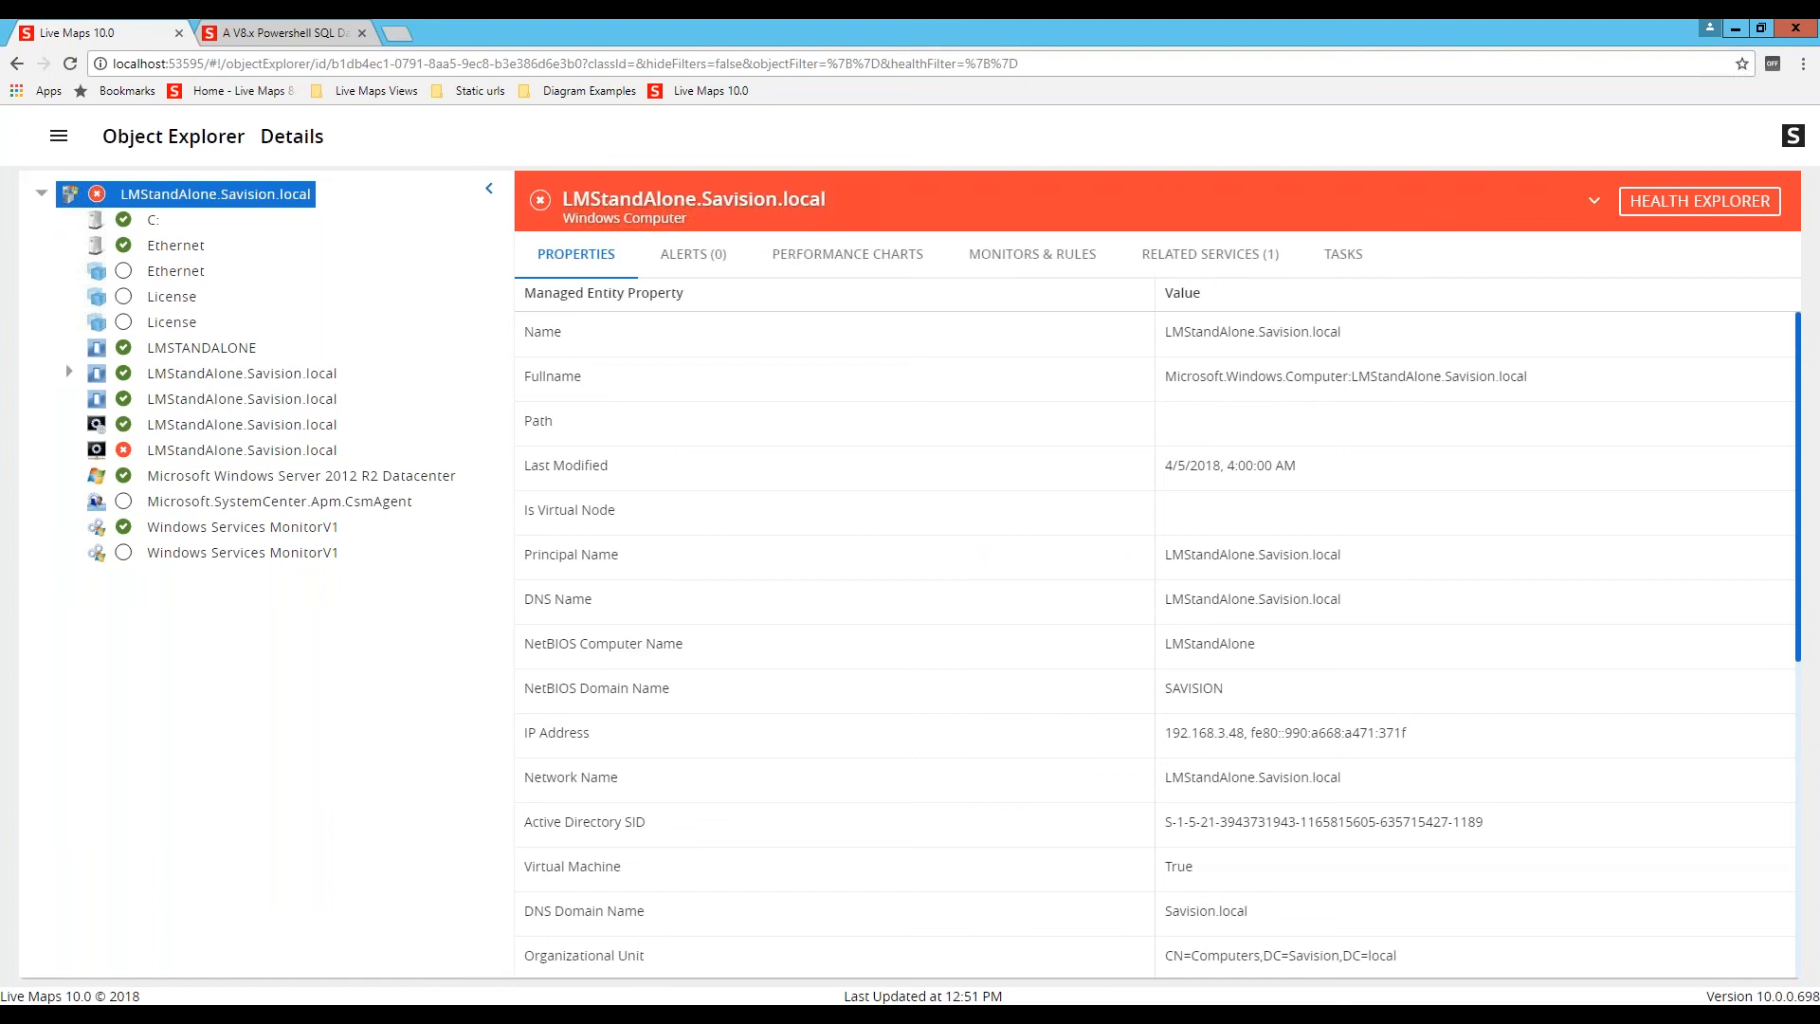
{"action": "left_click", "coordinate": [61, 148]}
{"action": "mouse_move", "coordinate": [133, 390]}
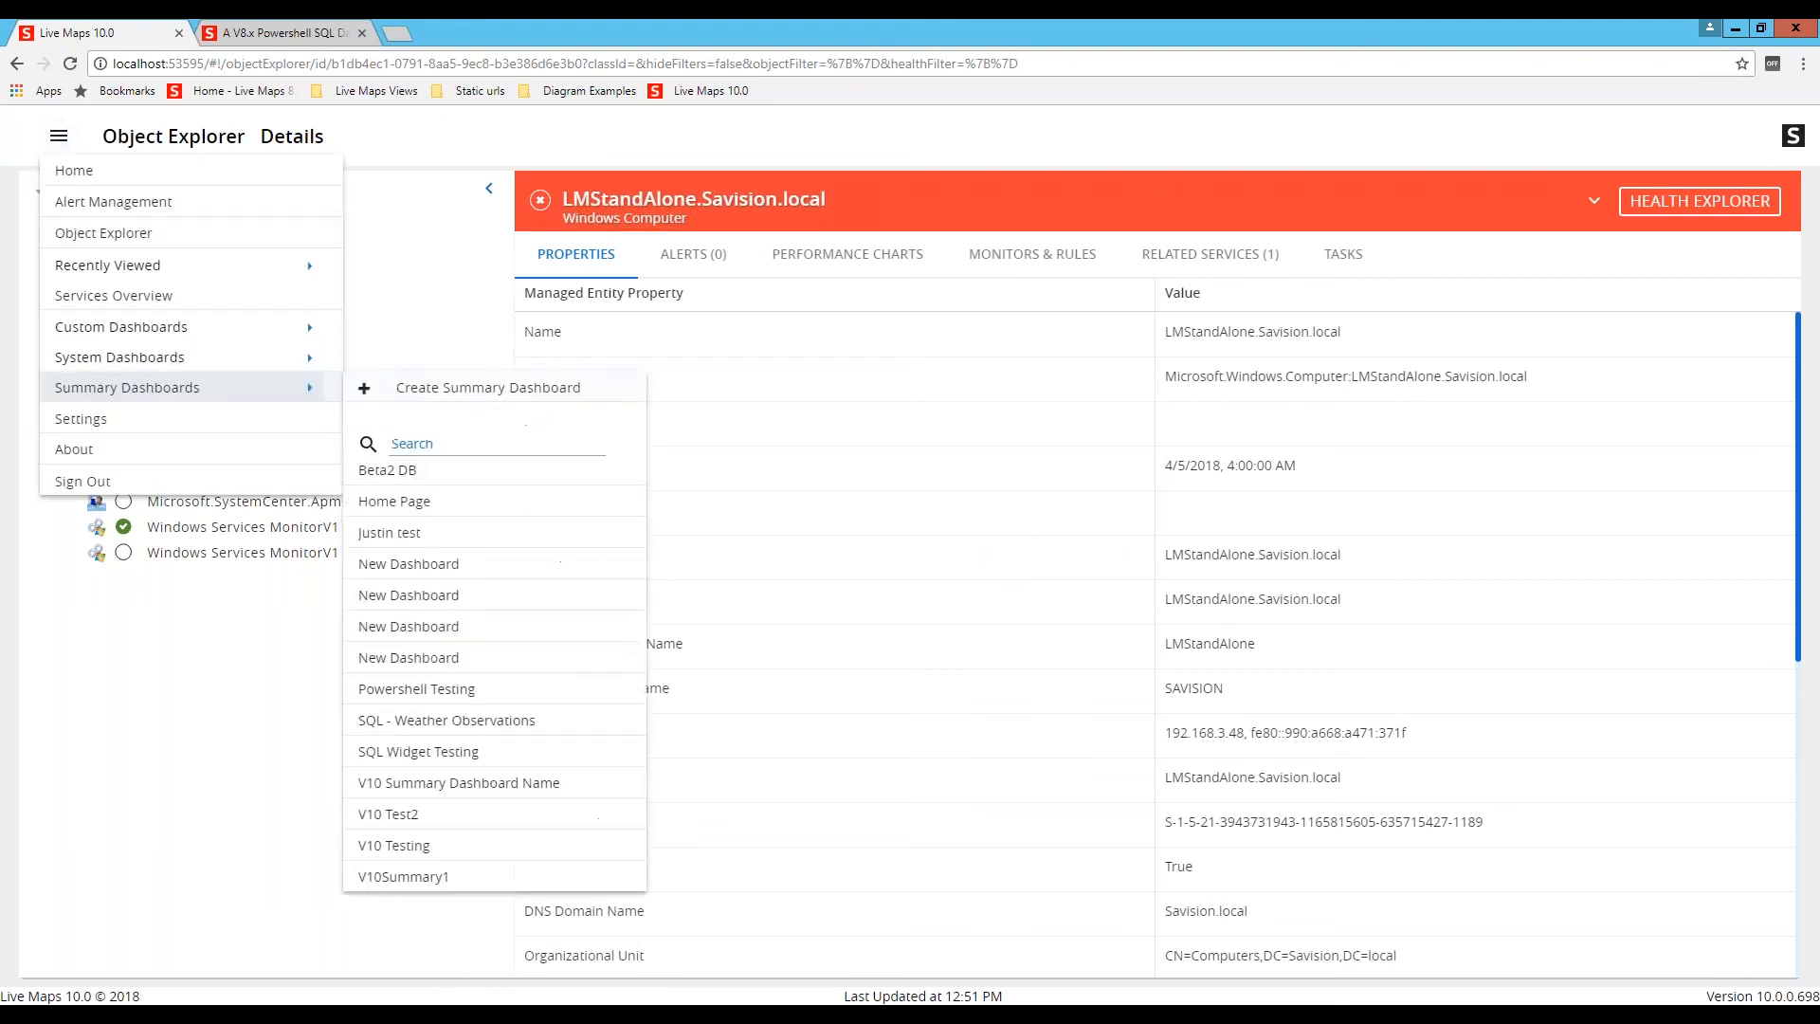
{"action": "left_click", "coordinate": [446, 756]}
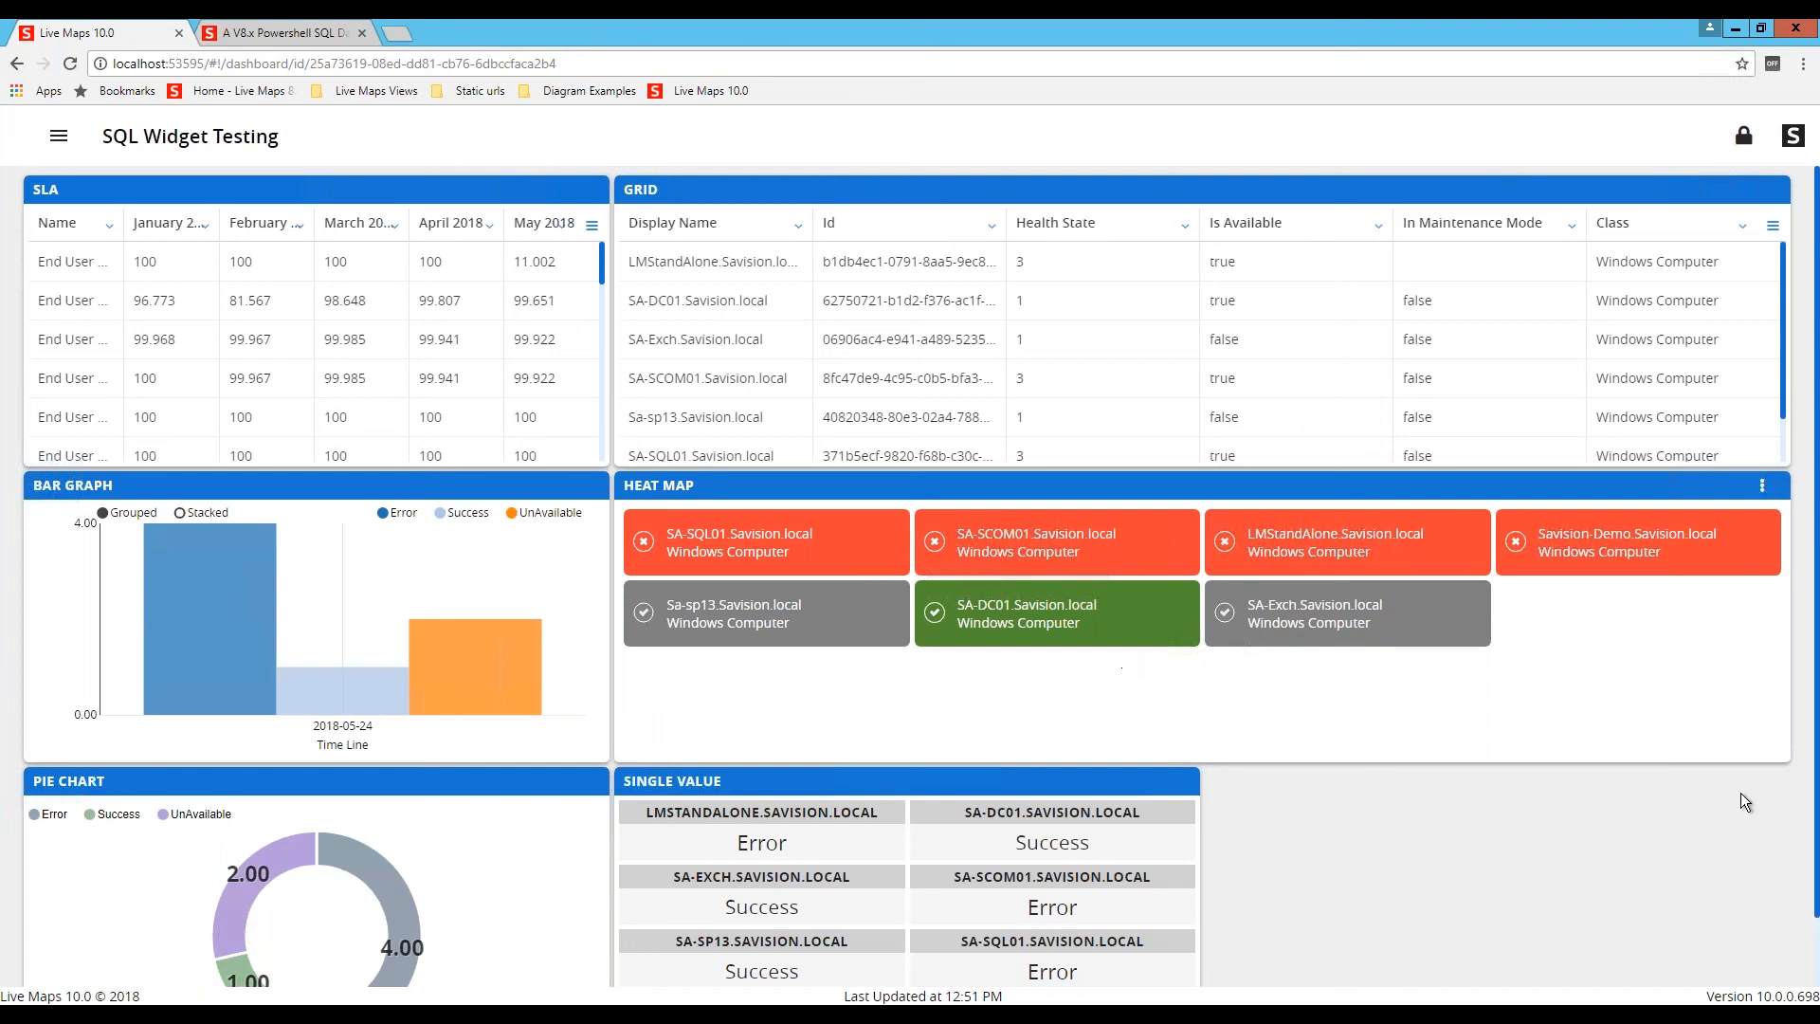
{"action": "scroll", "coordinate": [1276, 901], "scroll_direction": "down", "scroll_amount": 1}
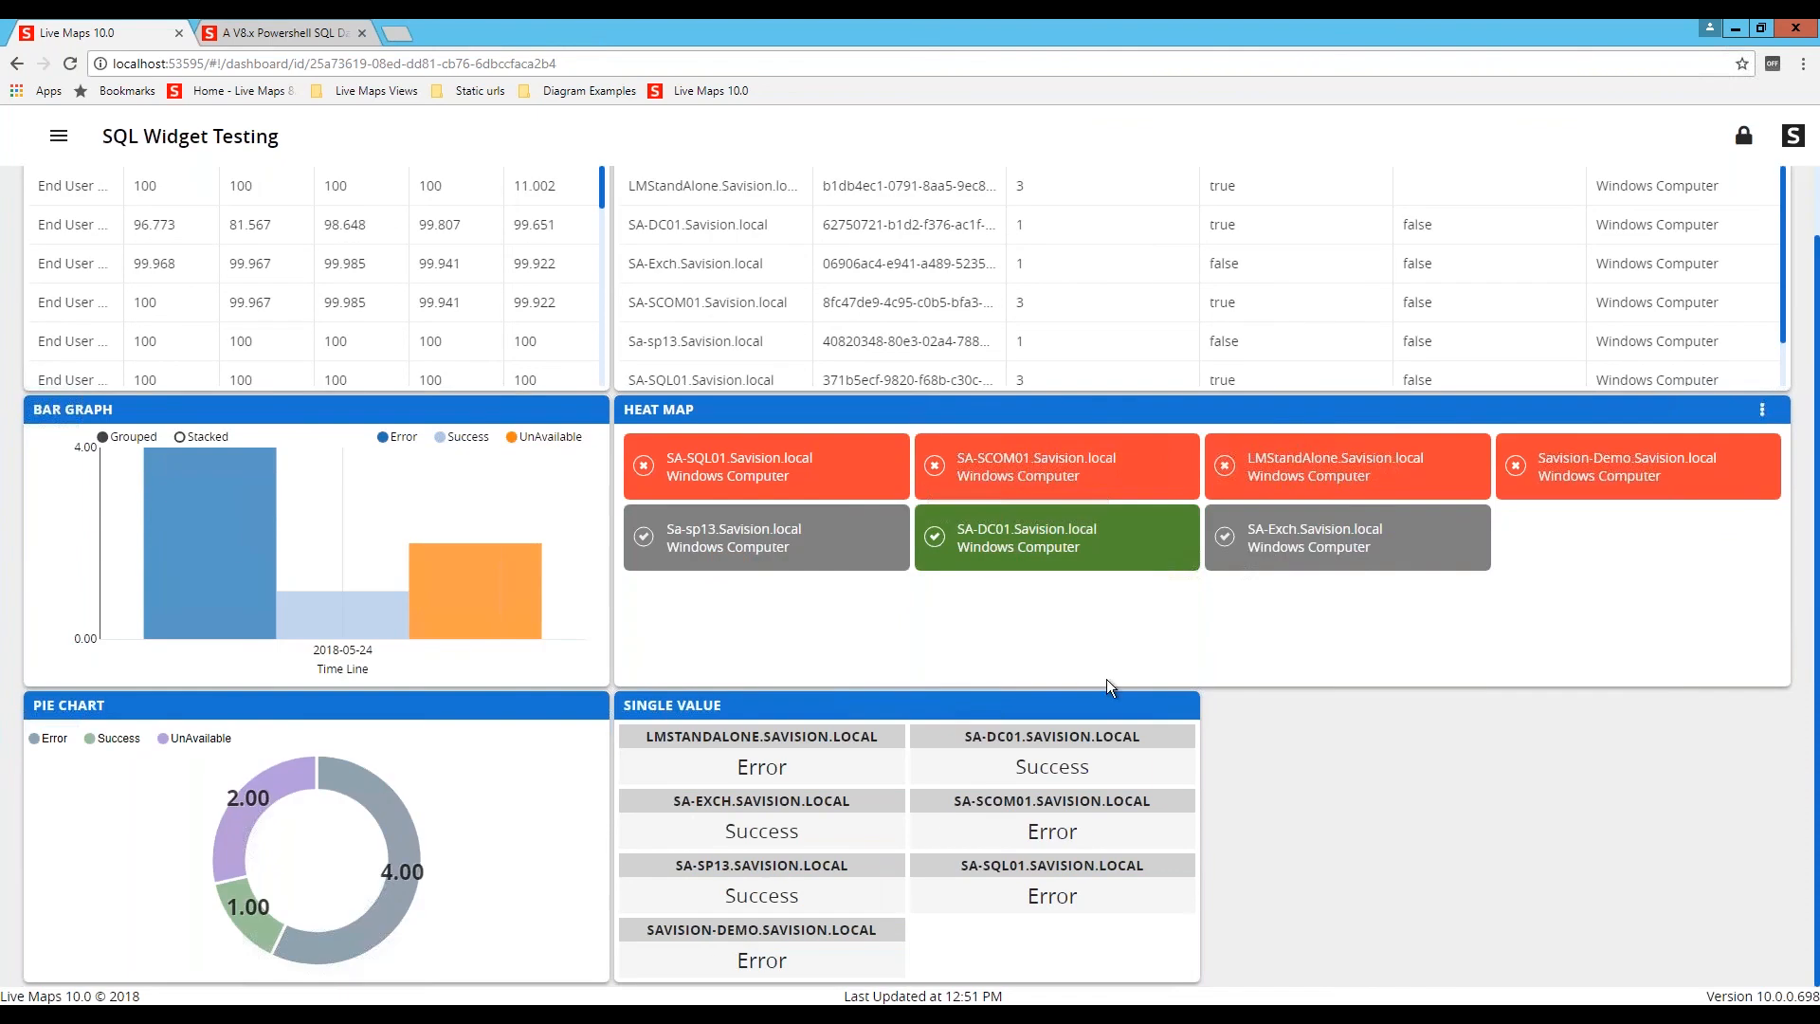
{"action": "scroll", "coordinate": [674, 605], "scroll_direction": "up", "scroll_amount": 1}
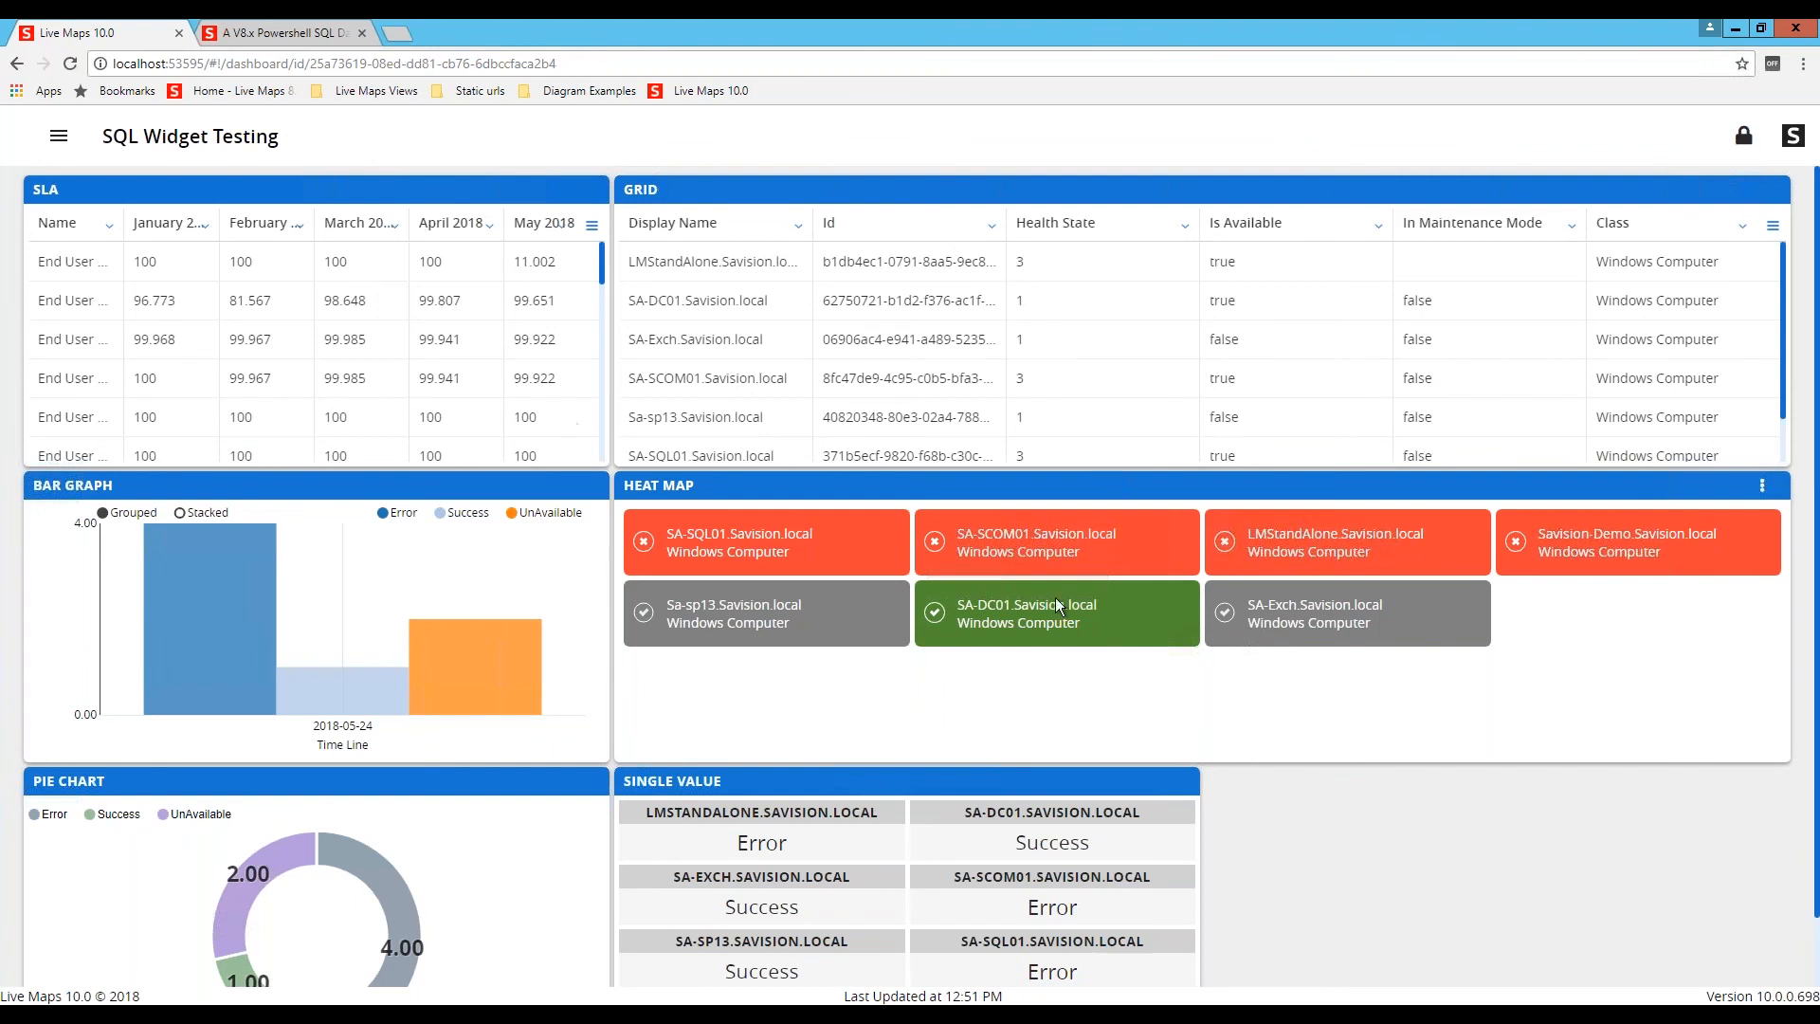
Step: Open the SQL - Weather Observations summary dashboard
{"action": "left_click", "coordinate": [58, 136]}
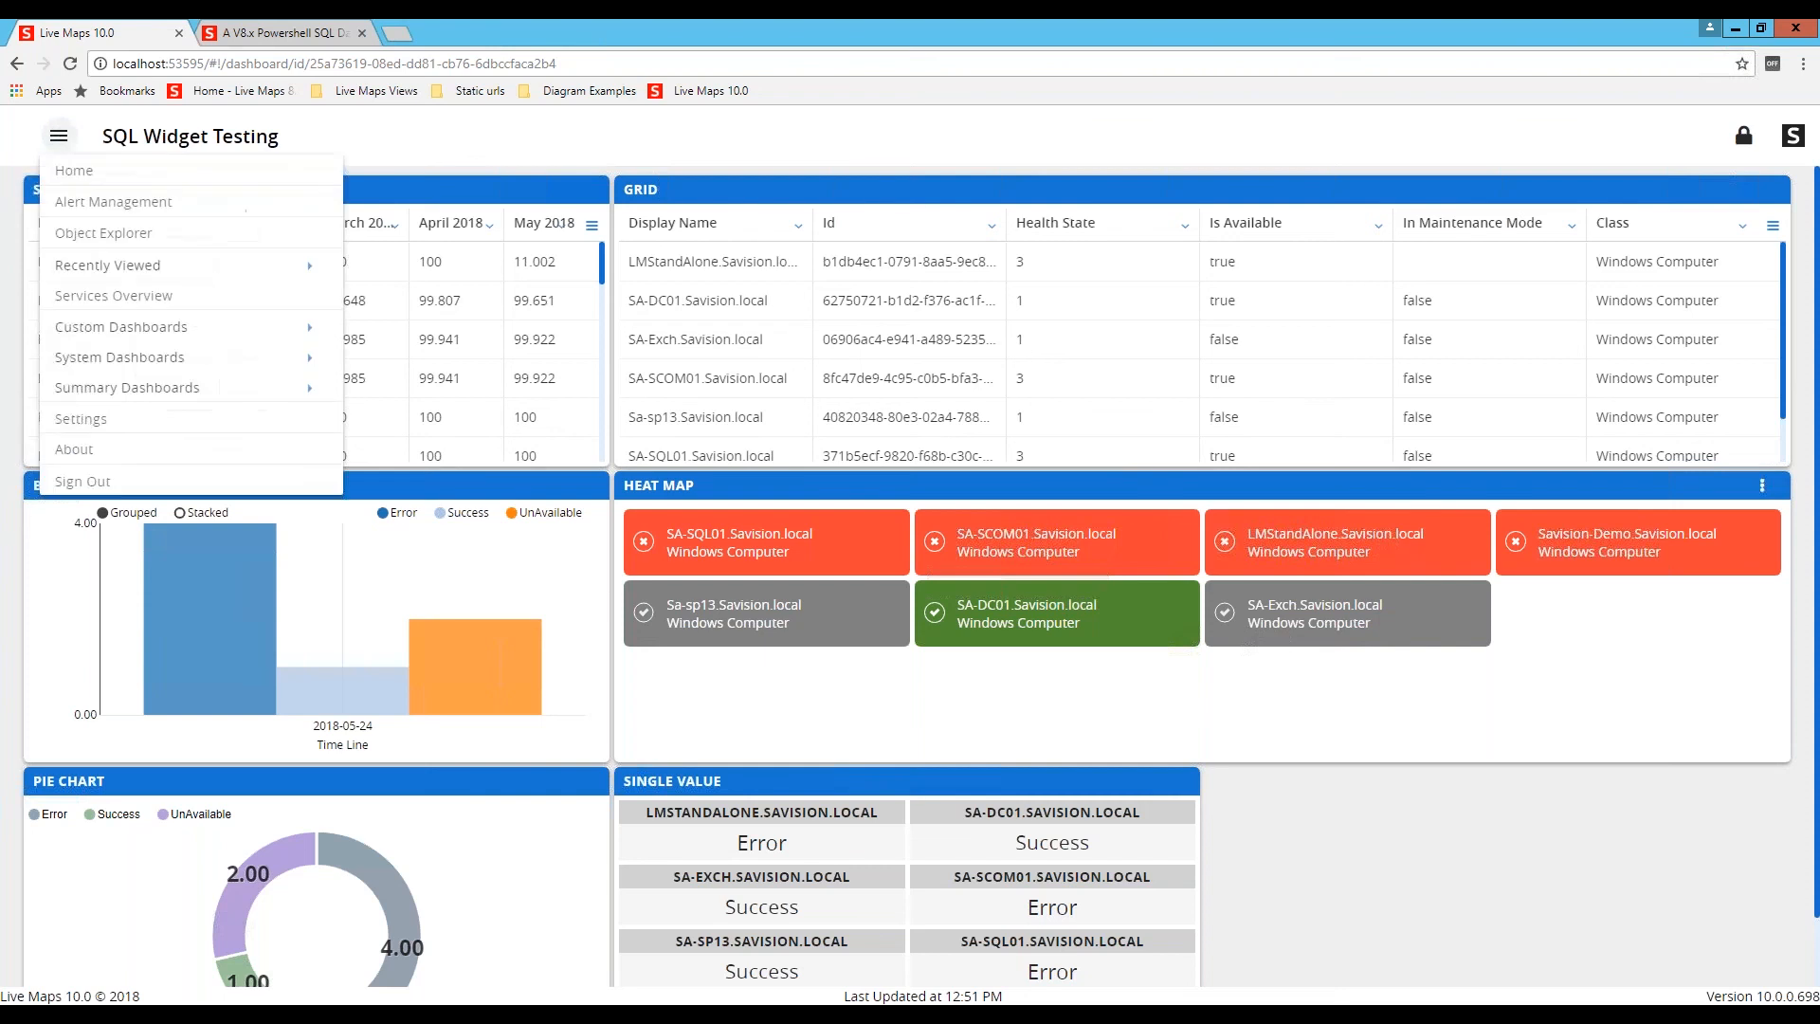
{"action": "left_click", "coordinate": [138, 389]}
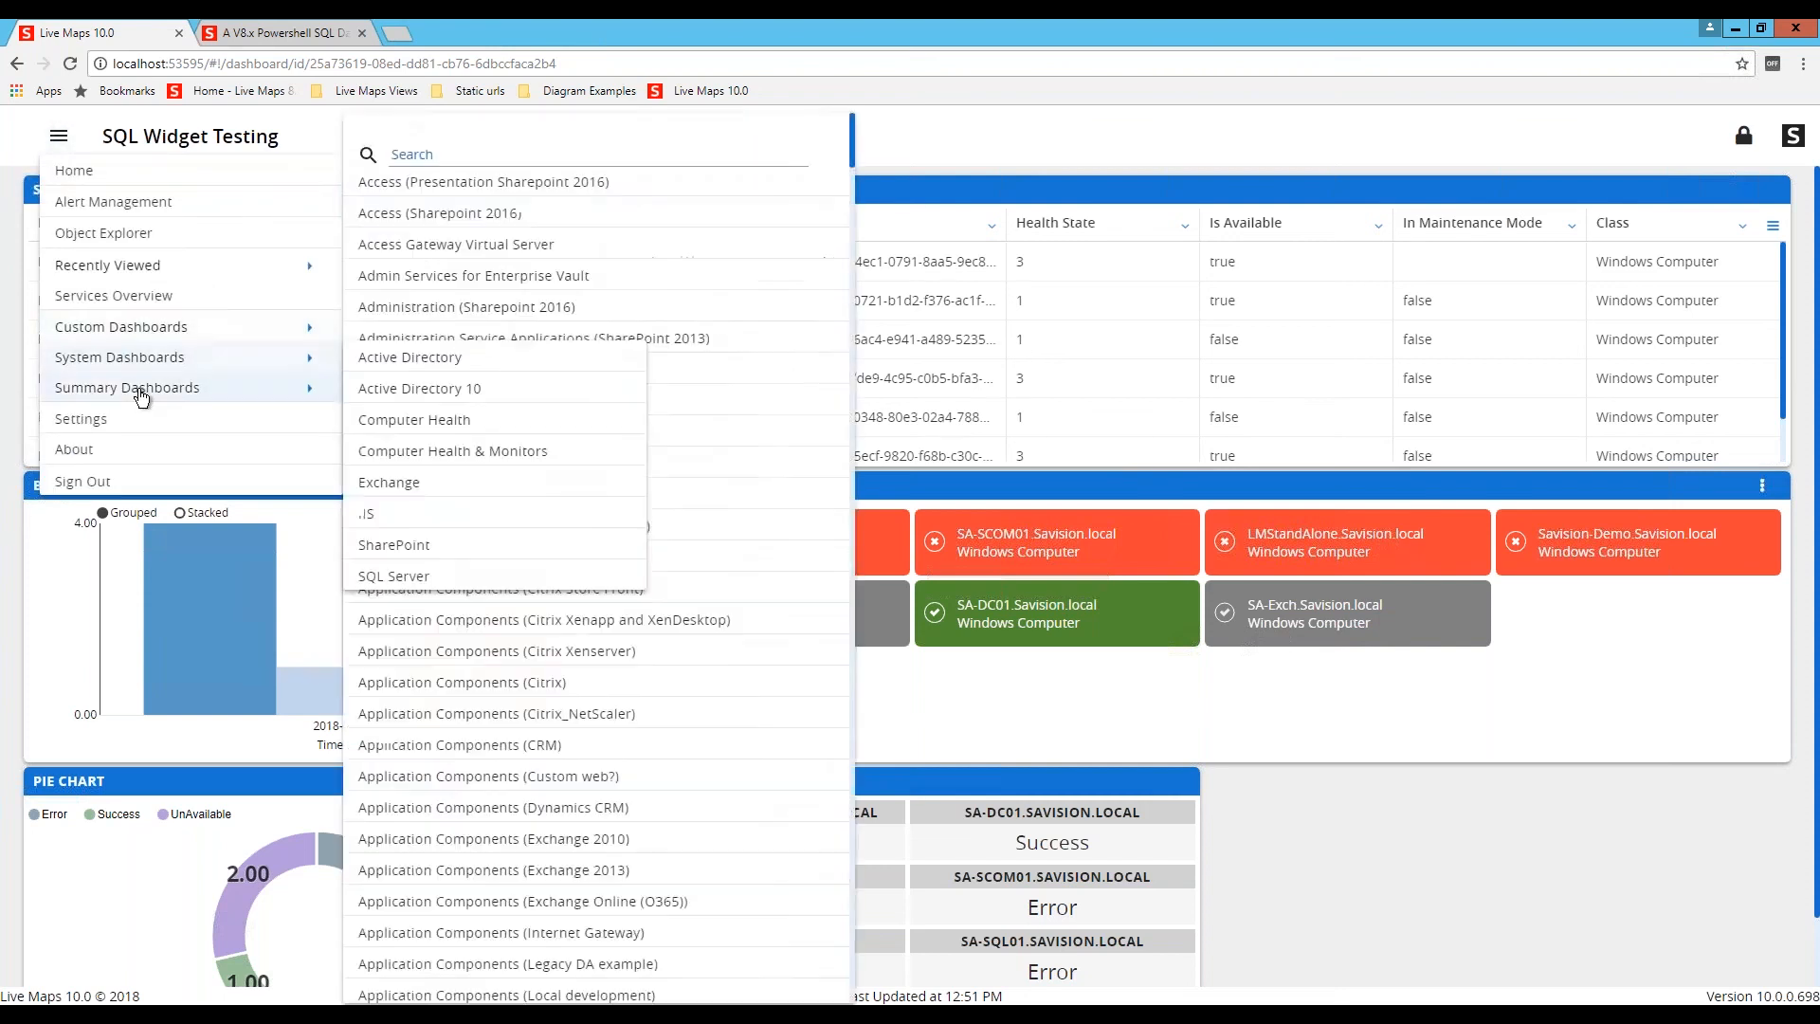
{"action": "mouse_move", "coordinate": [175, 385]}
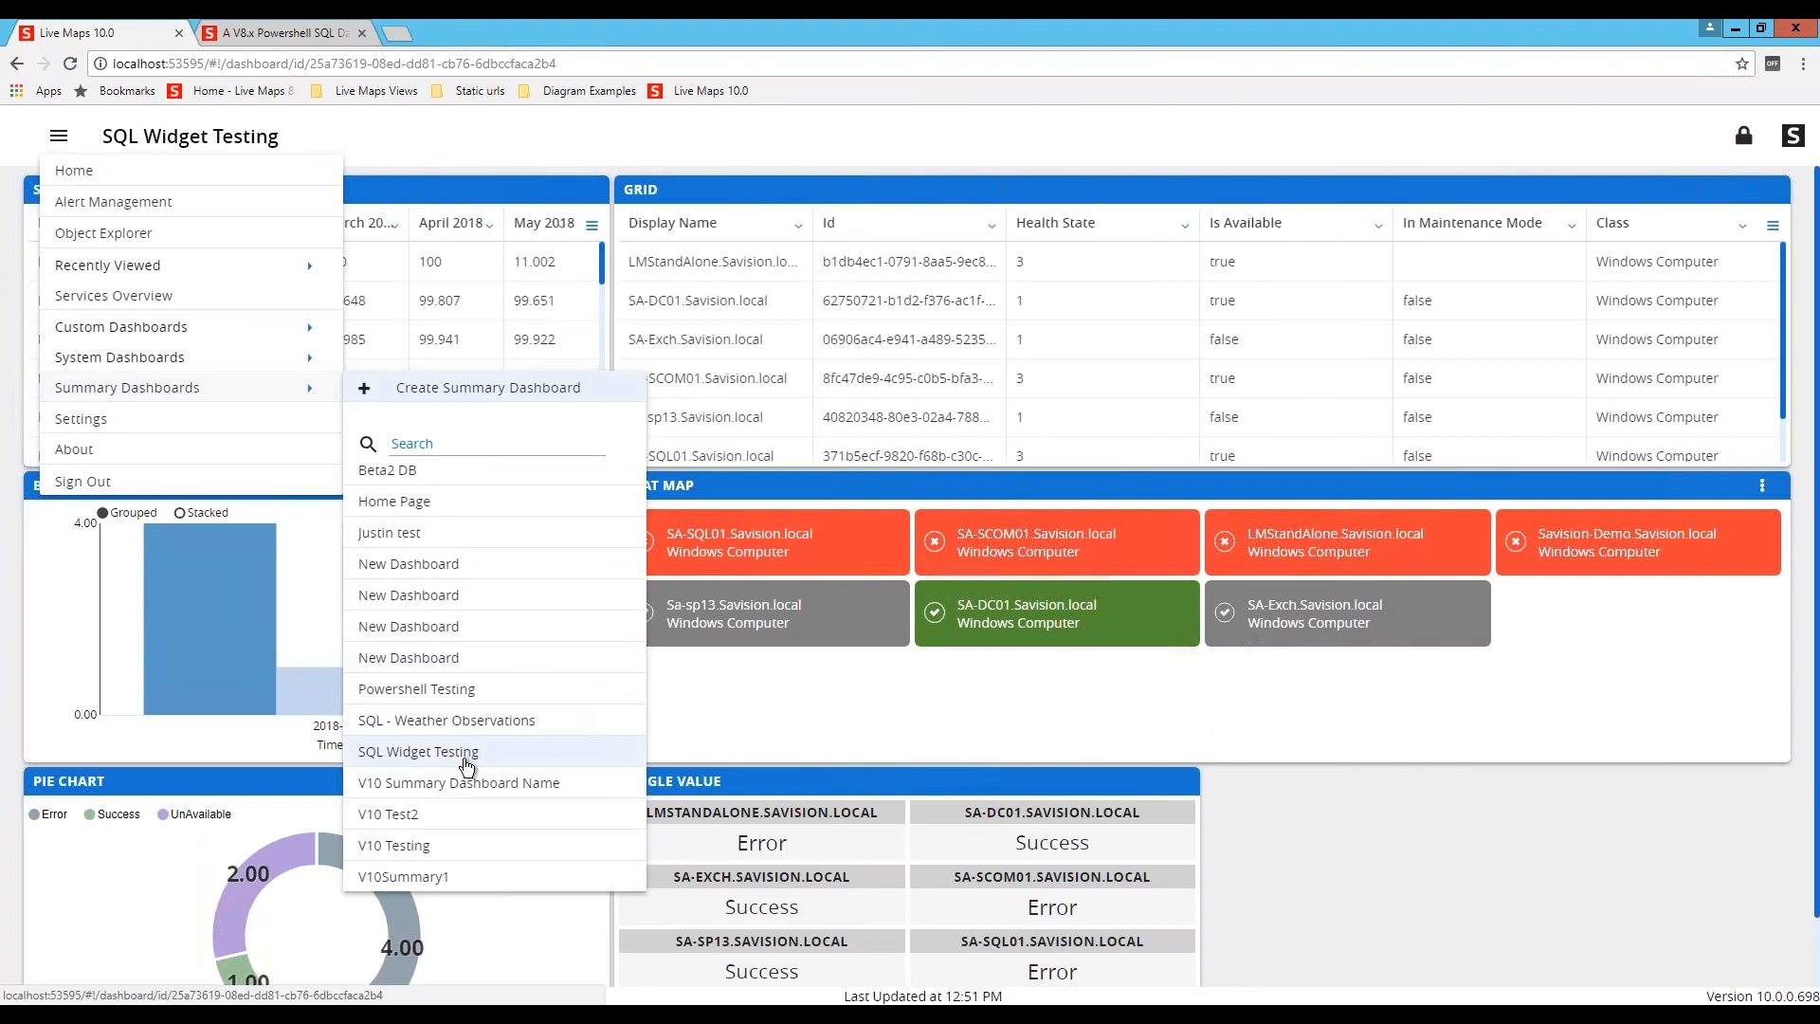
{"action": "left_click", "coordinate": [474, 722]}
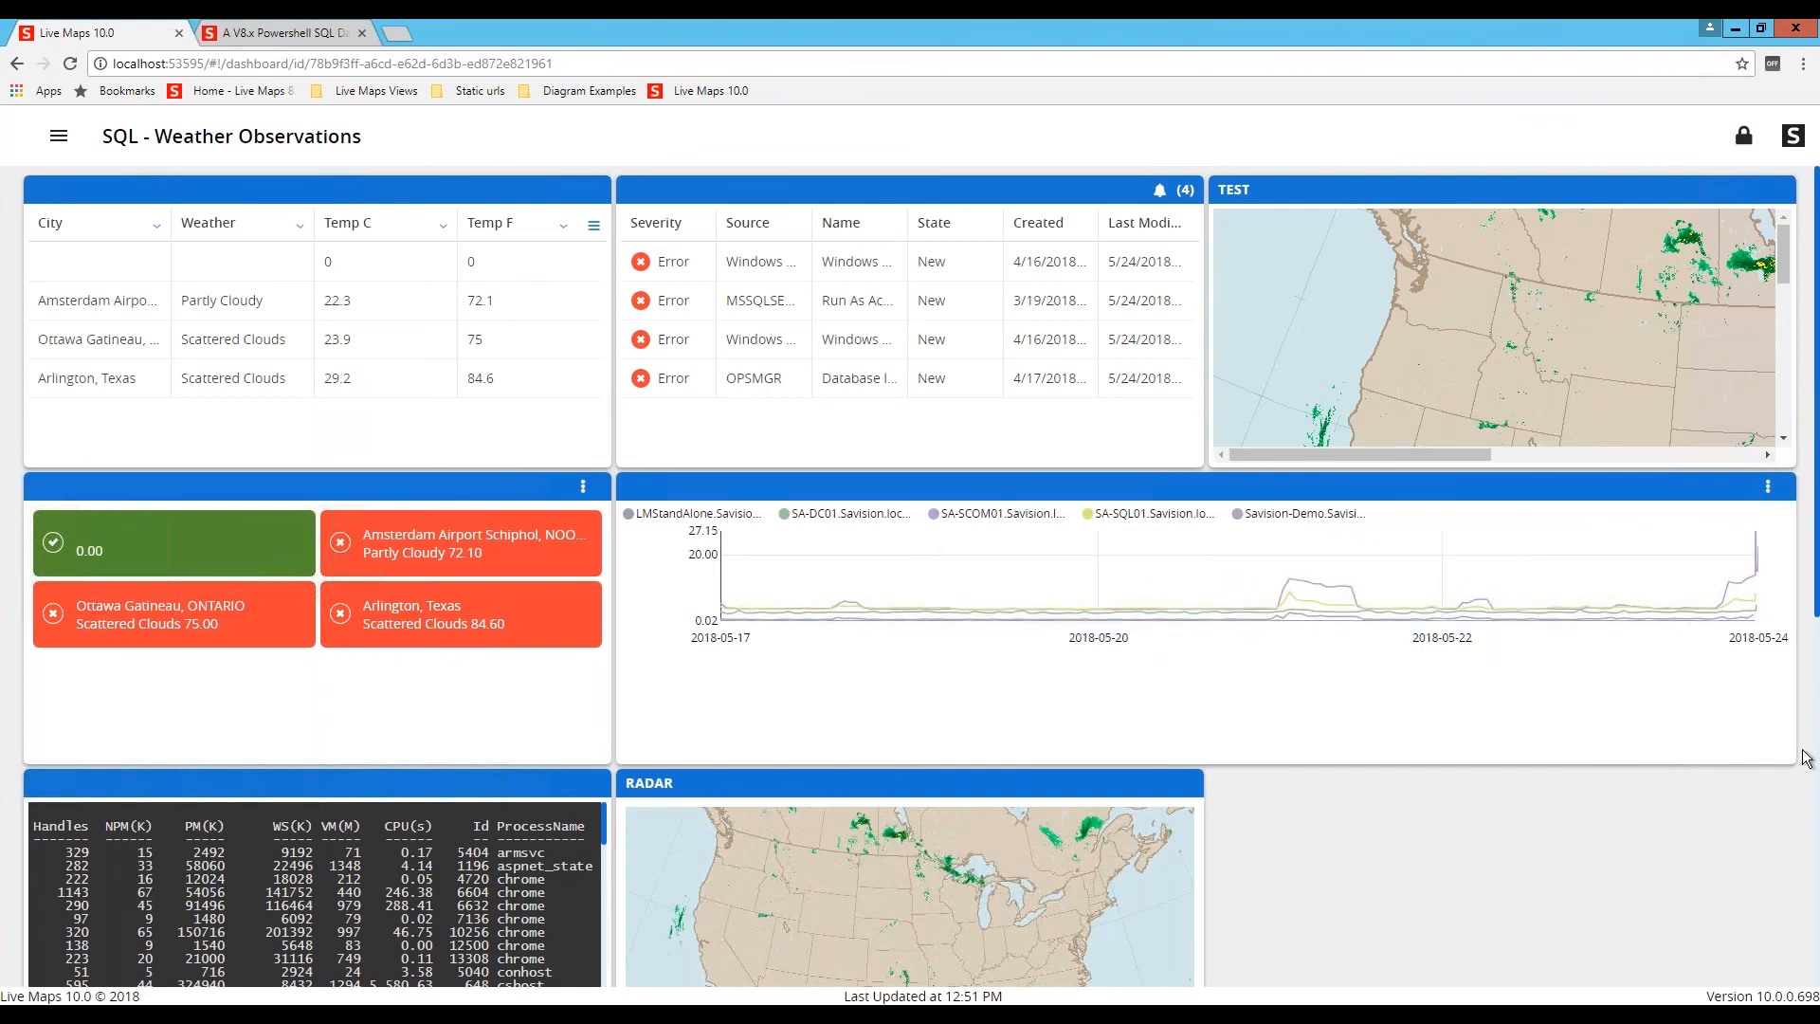
Step: Unlock the dashboard, narrow the untitled line chart beside the weather heat map to about three quarters of its width, and lock the dashboard
{"action": "left_click", "coordinate": [1743, 136]}
{"action": "left_click_drag", "start_coordinate": [1788, 819], "coordinate": [1525, 807]}
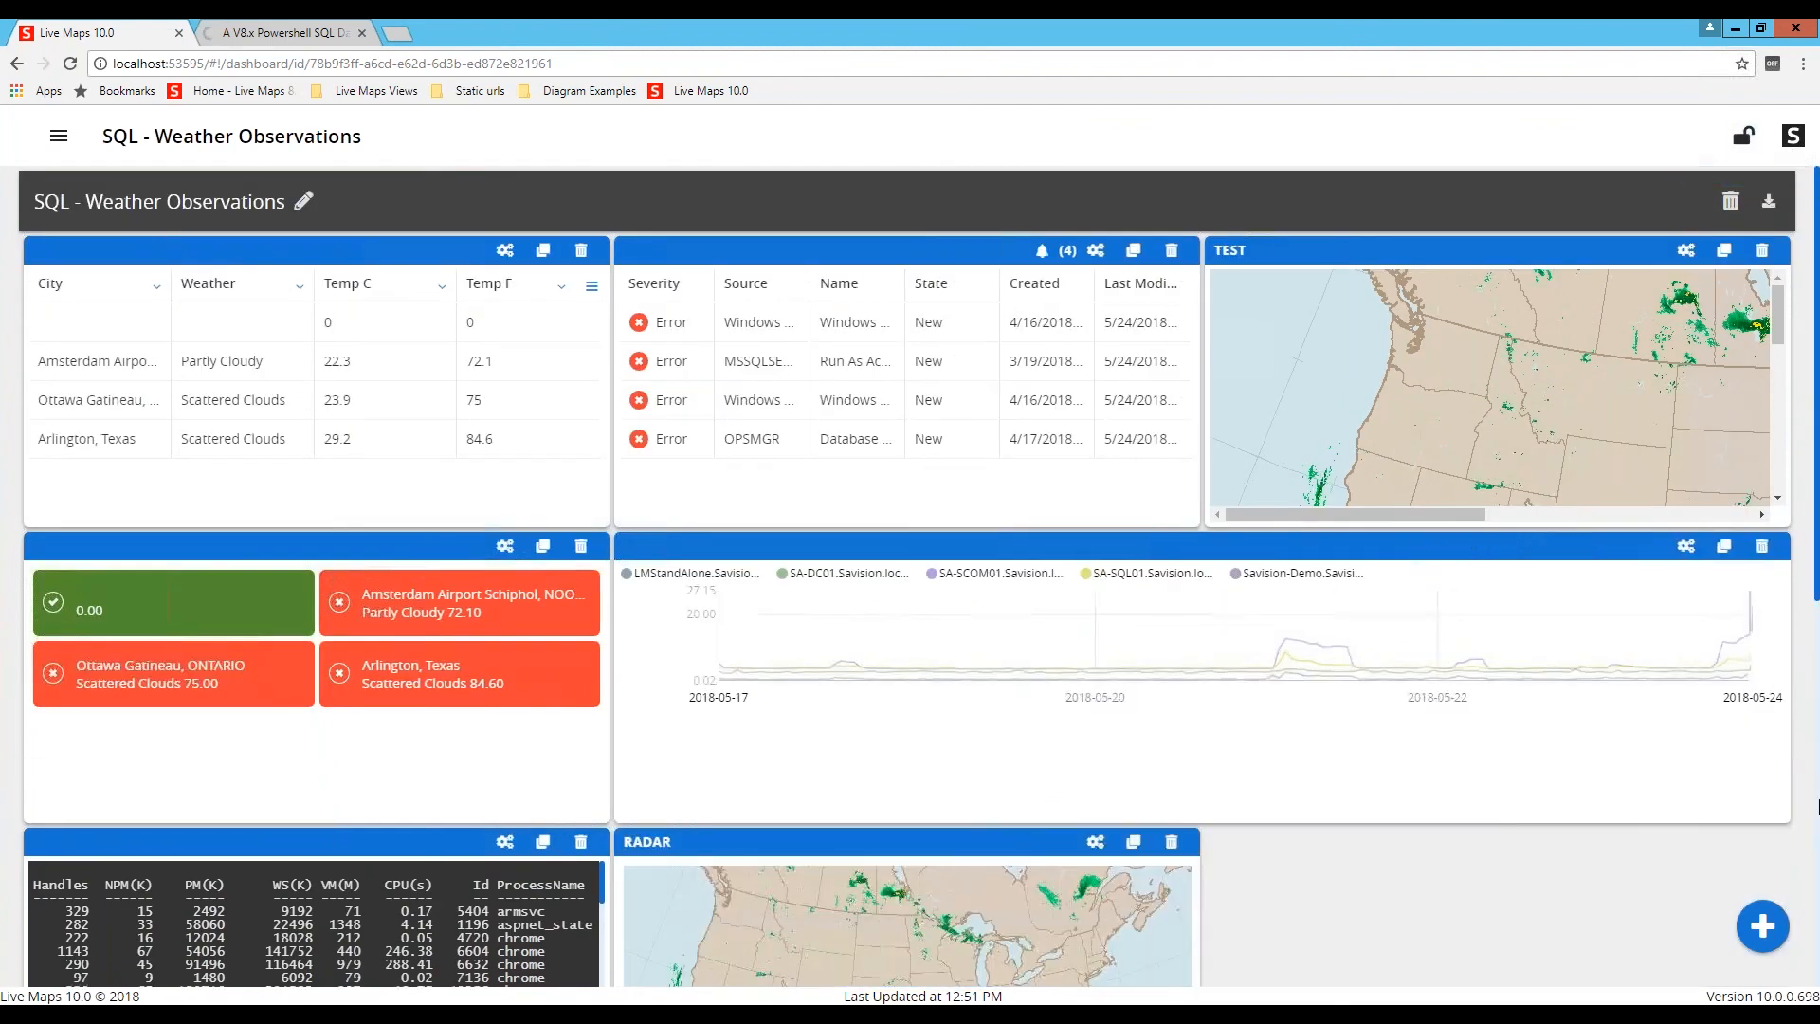
{"action": "left_click_drag", "start_coordinate": [1789, 820], "coordinate": [1458, 793]}
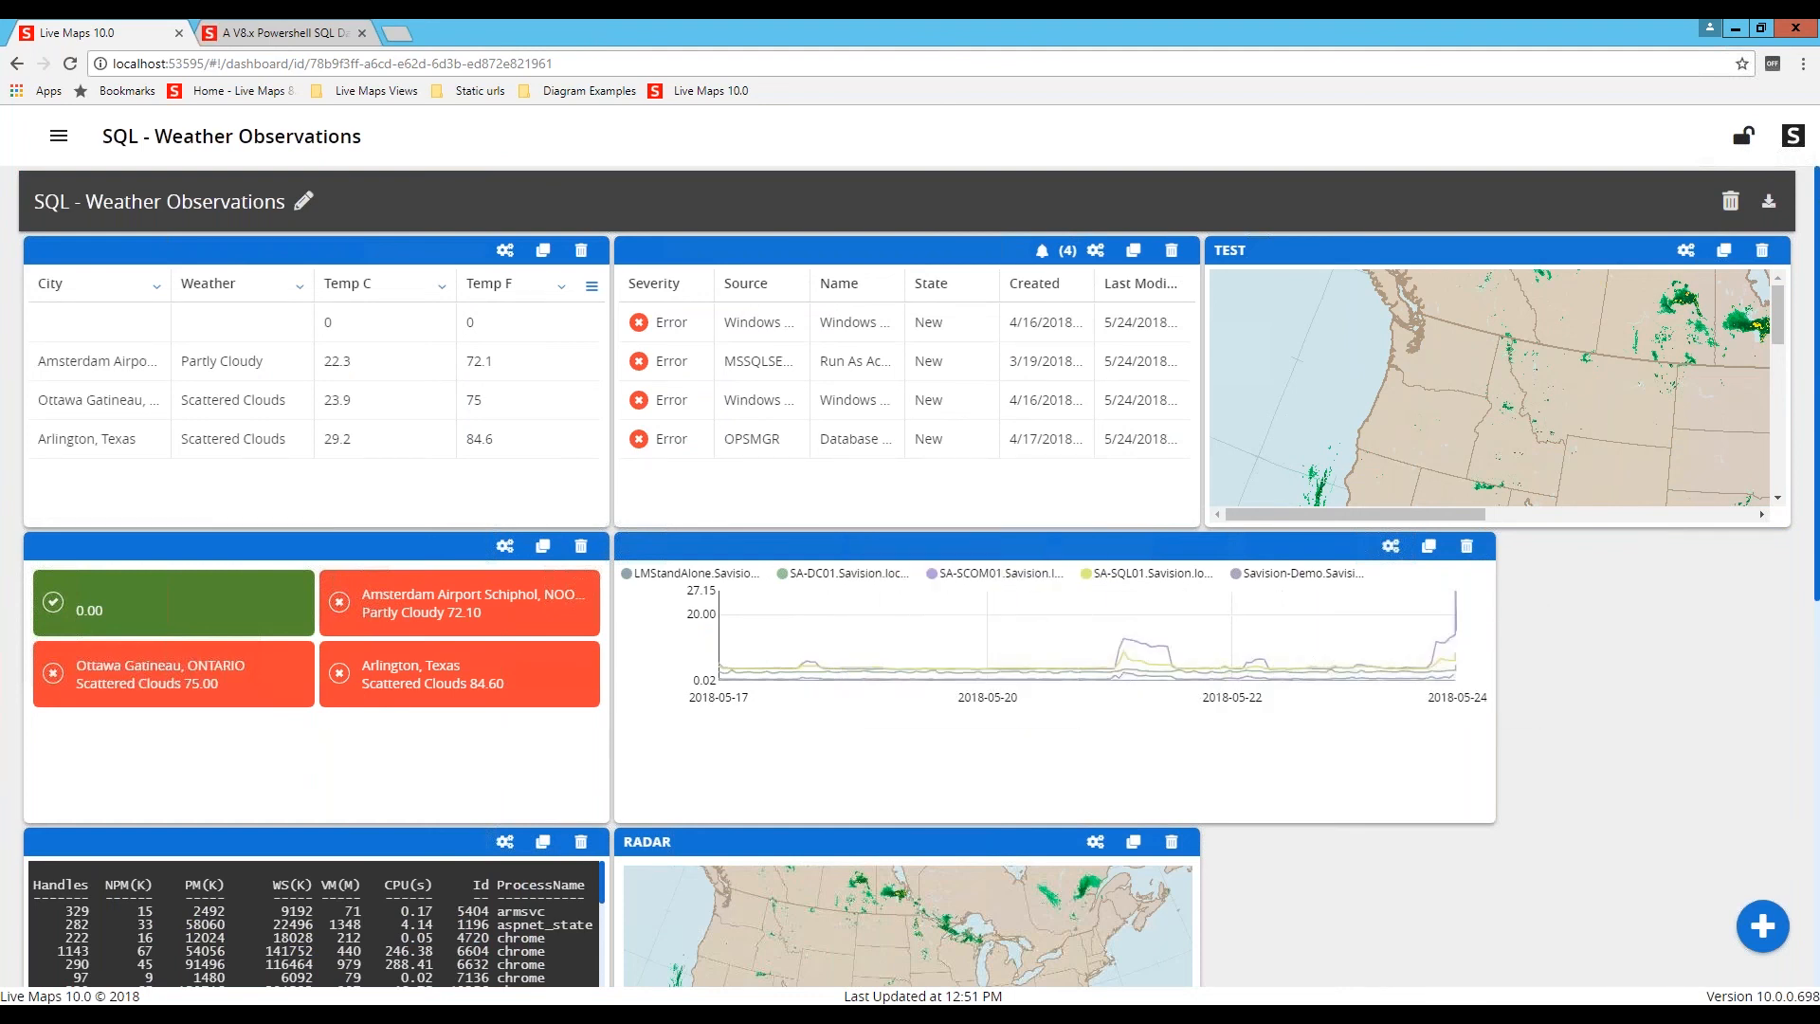
{"action": "left_click", "coordinate": [1747, 138]}
Step: Hide the SA-DC01, SA-SCOM01 and SA-SQL01 series in the narrowed line chart, and show SA-SQL01 and SA-SCOM01 again
{"action": "left_click", "coordinate": [860, 524]}
{"action": "left_click", "coordinate": [1036, 531]}
{"action": "left_click", "coordinate": [1126, 527]}
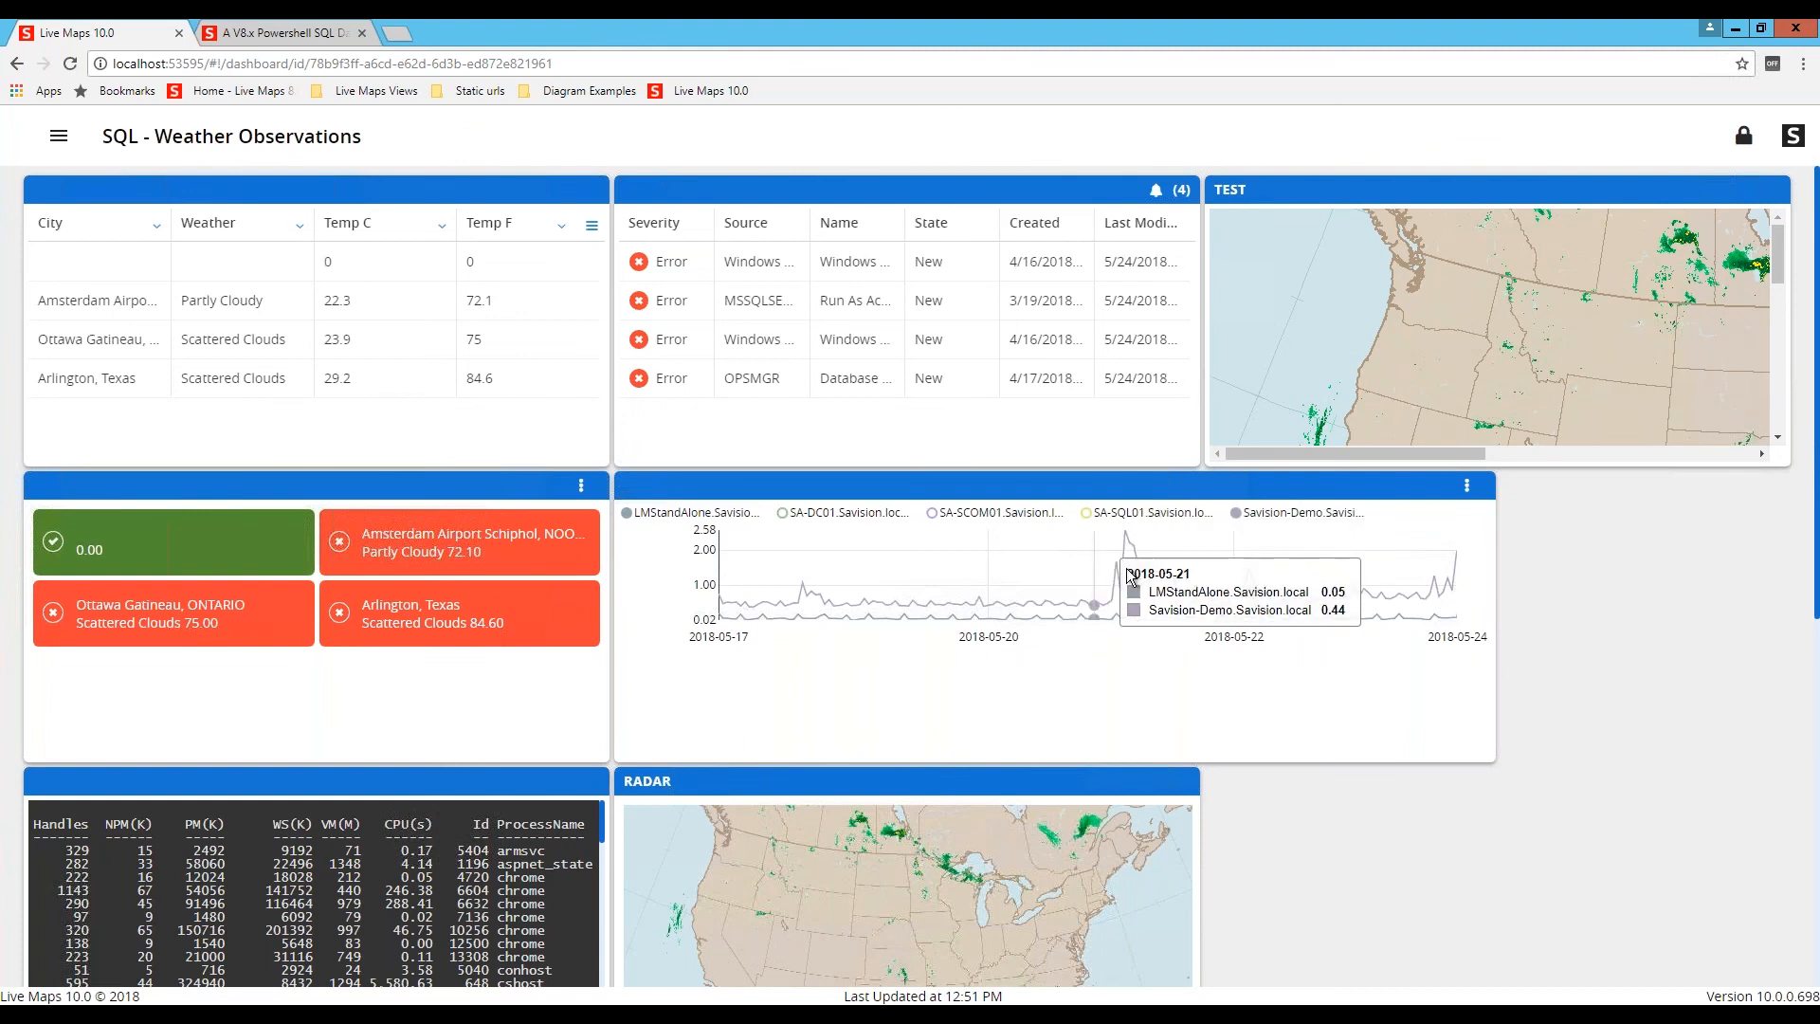
{"action": "left_click", "coordinate": [1083, 517]}
{"action": "left_click", "coordinate": [957, 513]}
Step: In the large line chart at the dashboard's end, hide both SA-DC01 series, the first SA-SCOM01 series and the first legend row's three Savision-Demo series
{"action": "scroll", "coordinate": [952, 832], "scroll_direction": "down", "scroll_amount": 3}
{"action": "scroll", "coordinate": [954, 867], "scroll_direction": "down", "scroll_amount": 7}
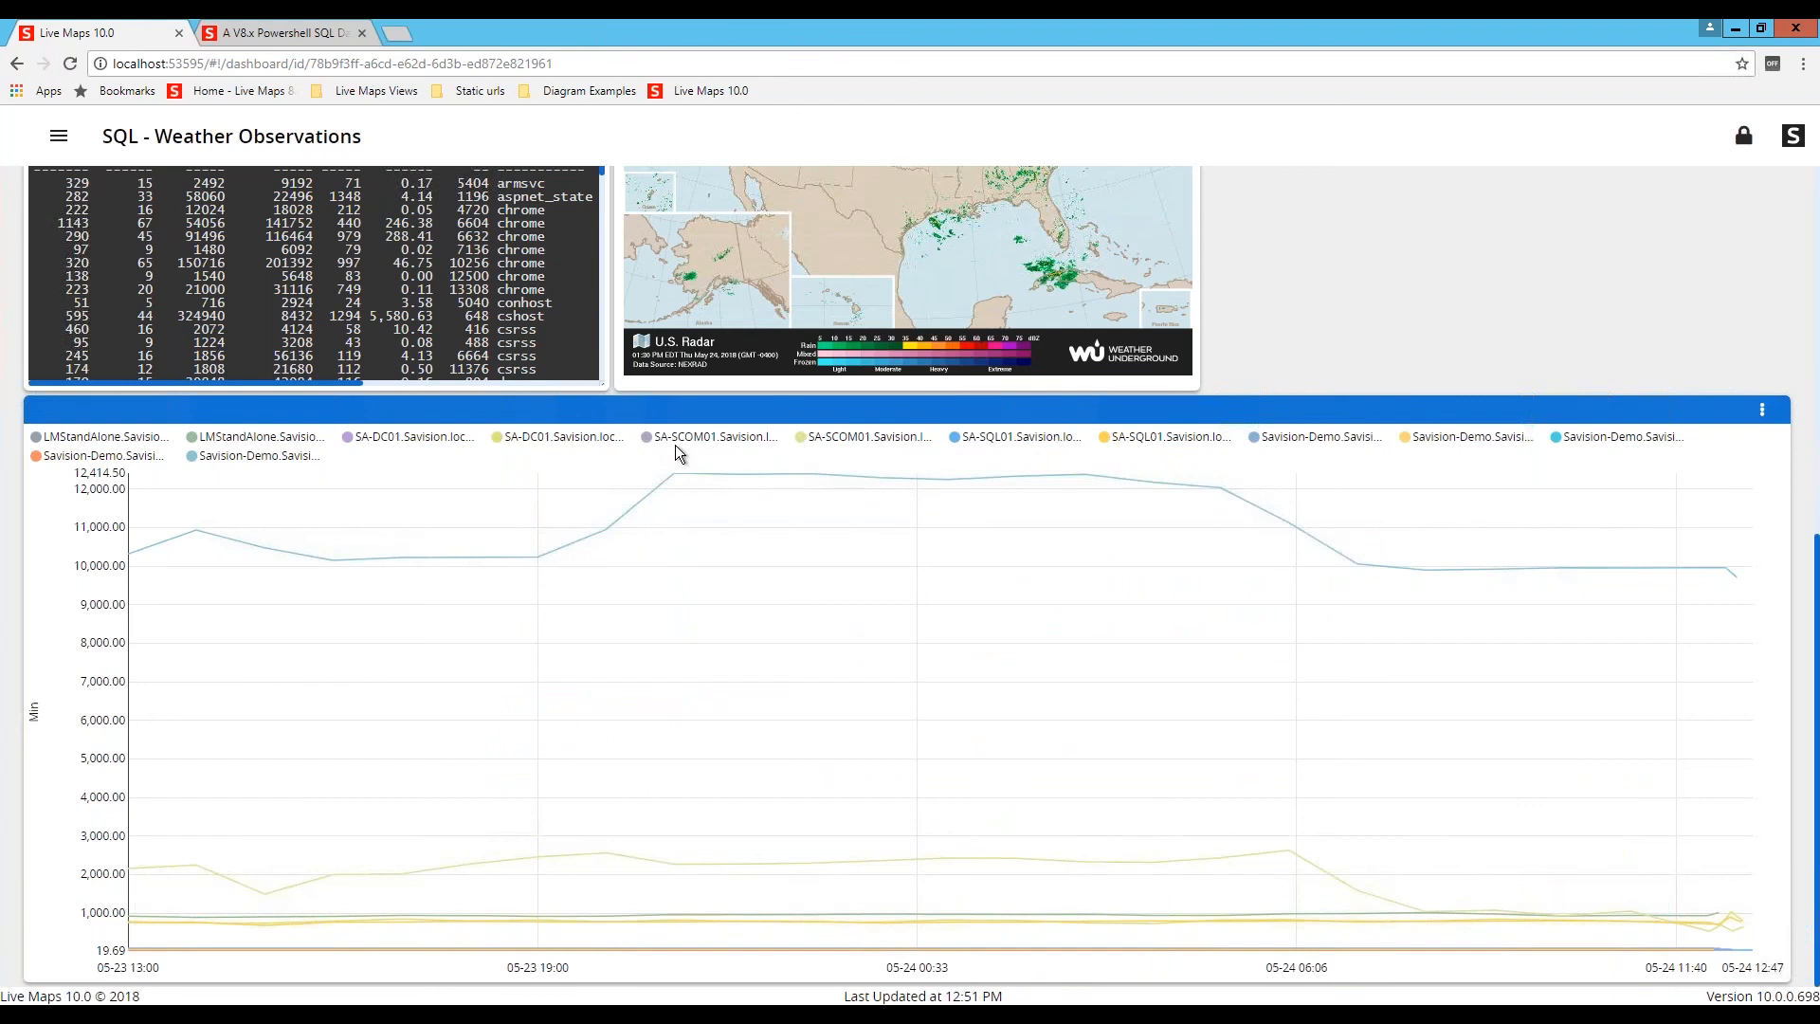
{"action": "left_click", "coordinate": [726, 440]}
{"action": "left_click", "coordinate": [555, 446]}
{"action": "left_click", "coordinate": [407, 444]}
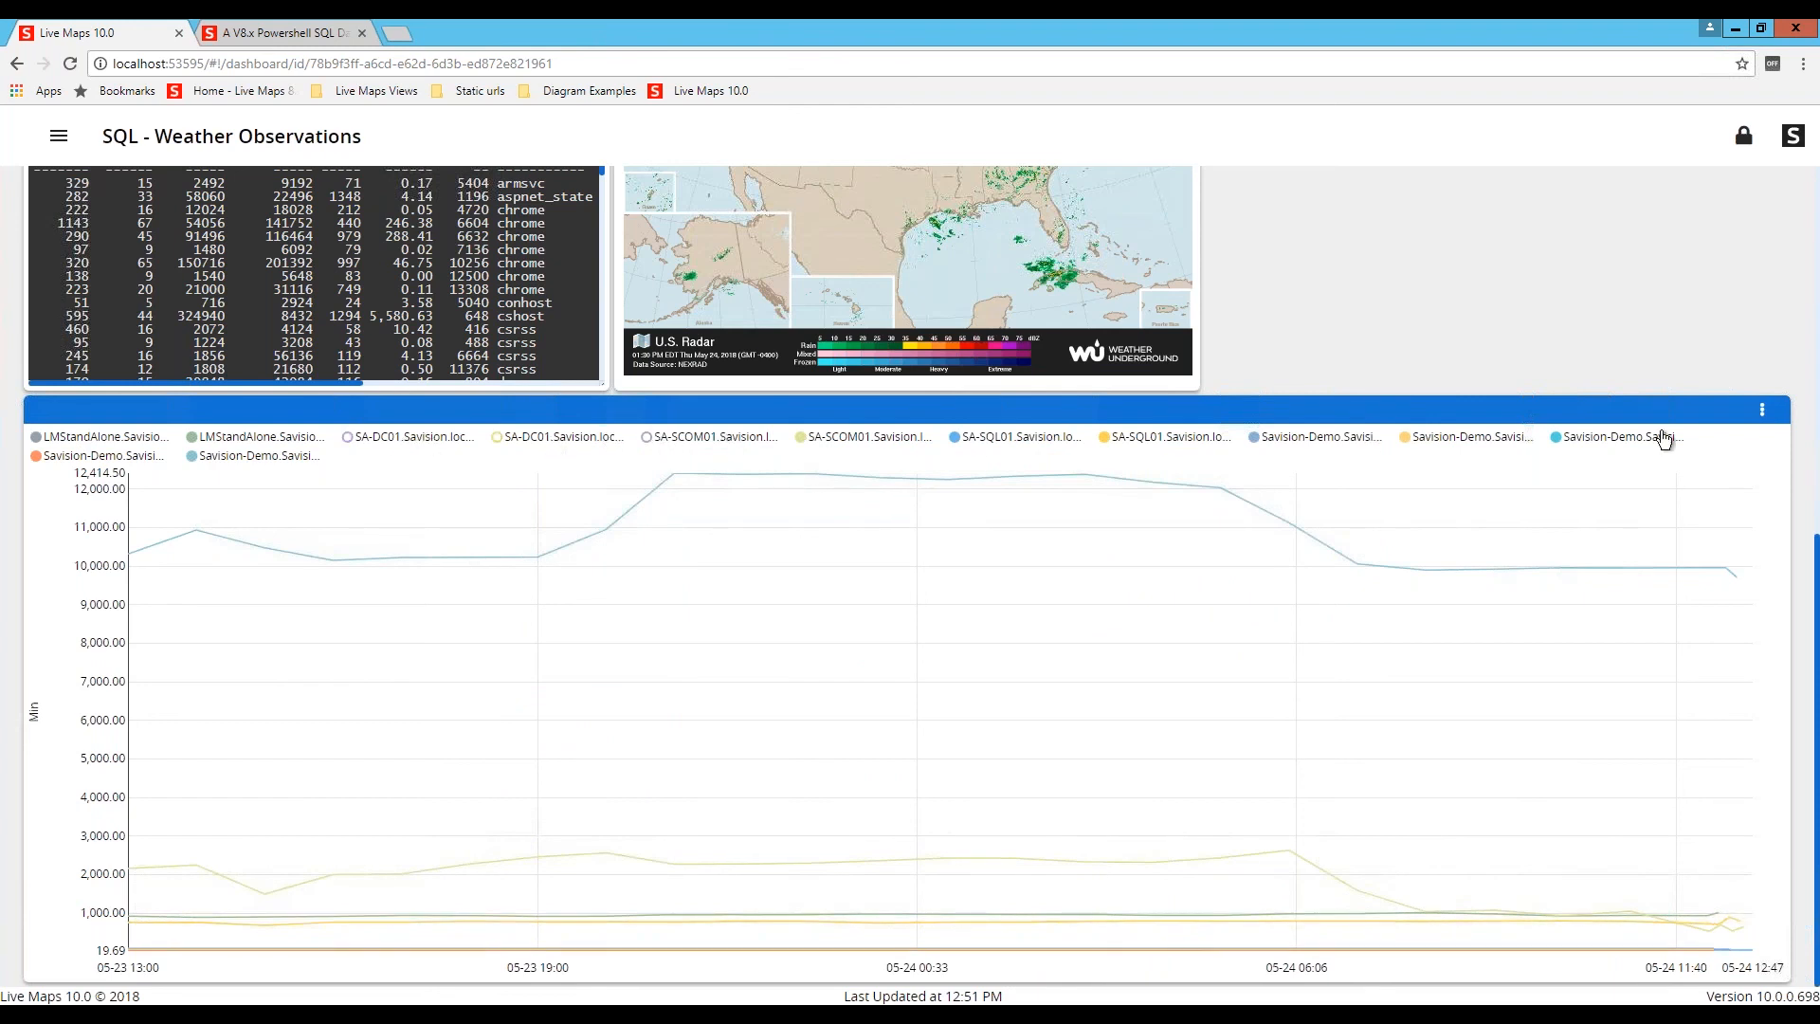
{"action": "left_click", "coordinate": [1641, 447]}
{"action": "left_click", "coordinate": [1450, 443]}
{"action": "left_click", "coordinate": [1308, 442]}
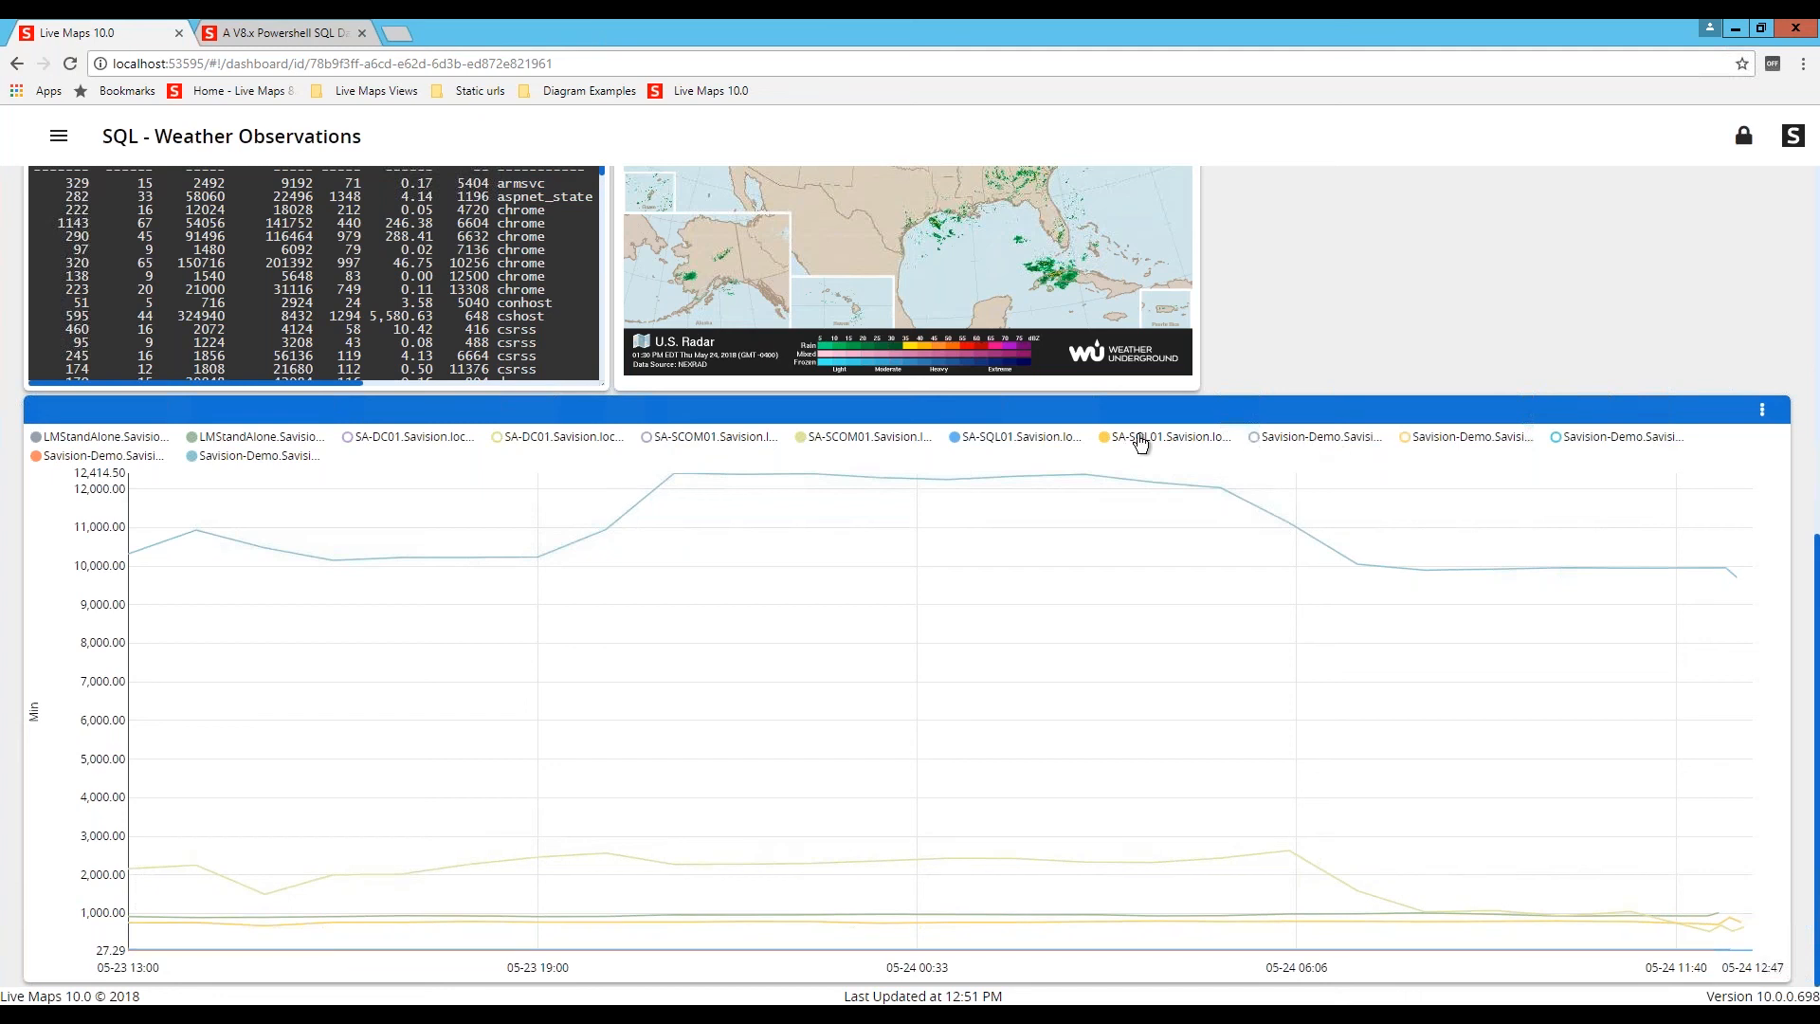
Step: Hide both SA-SQL01 series, the remaining SA-SCOM01 series and the last Savision-Demo series, and toggle the second LMStandAlone series
{"action": "left_click", "coordinate": [1142, 445]}
{"action": "left_click", "coordinate": [981, 447]}
{"action": "left_click", "coordinate": [863, 439]}
{"action": "left_click", "coordinate": [214, 461]}
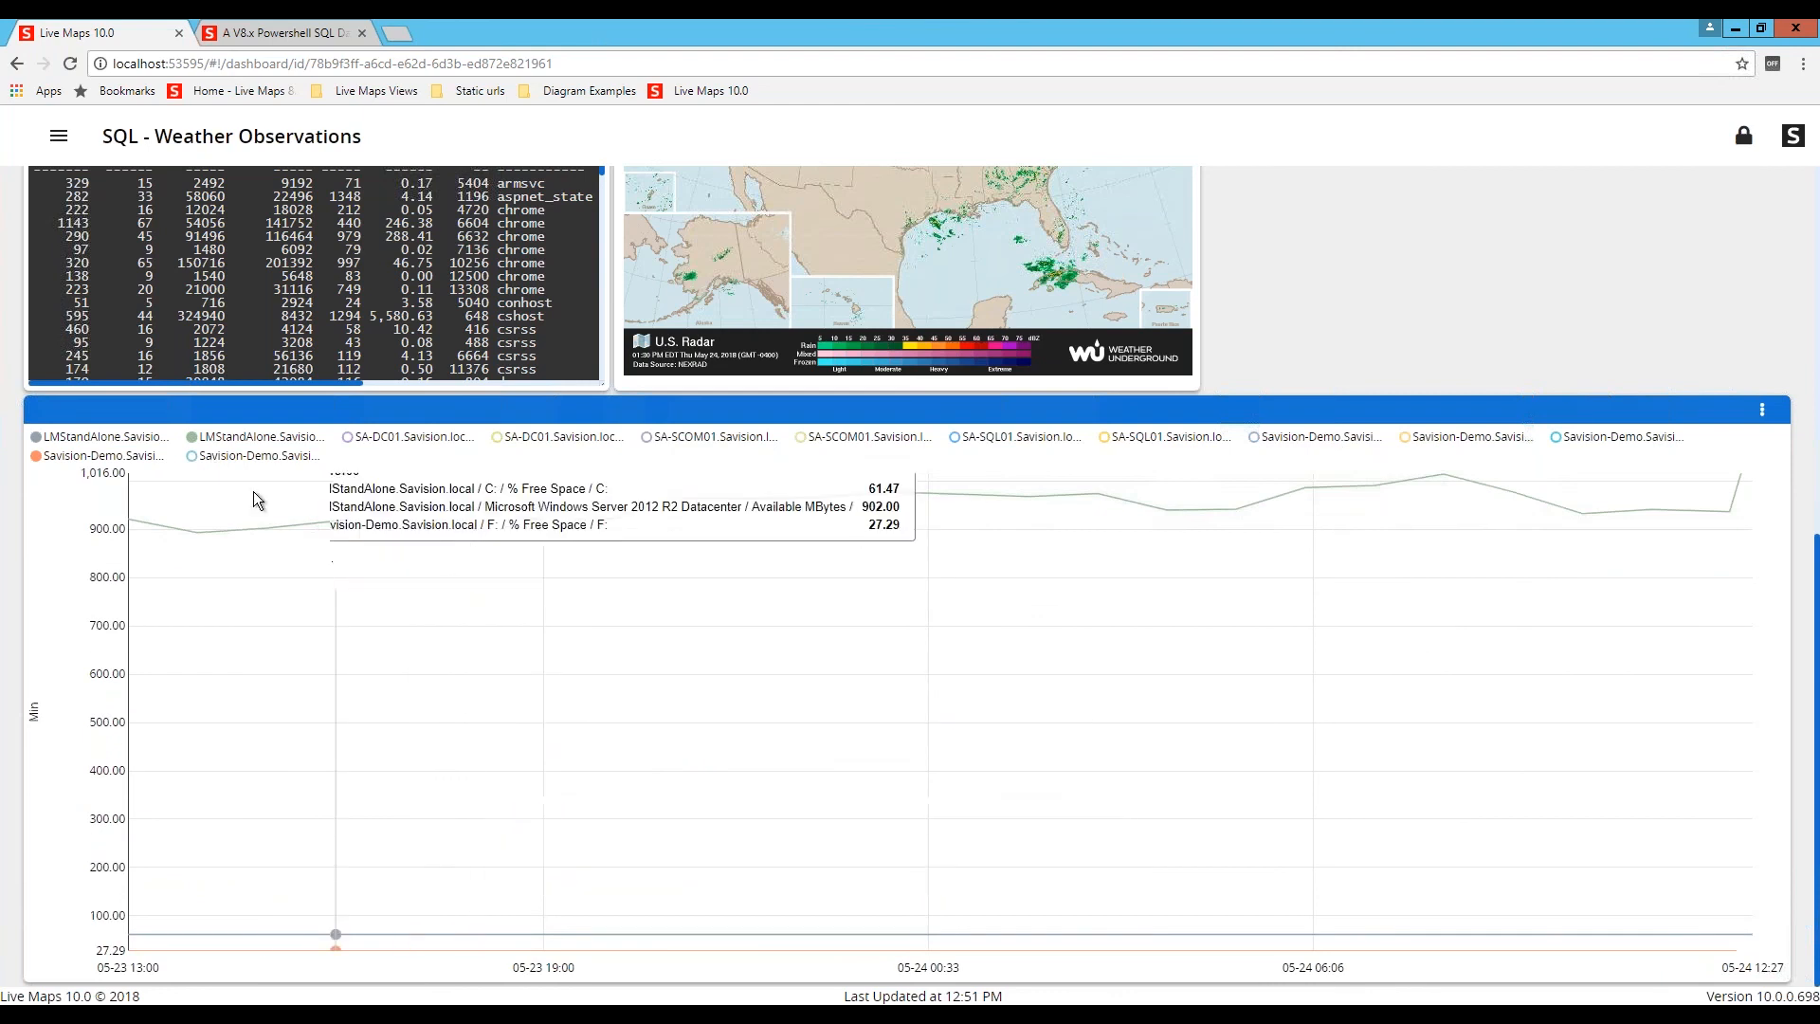
{"action": "left_click", "coordinate": [251, 438]}
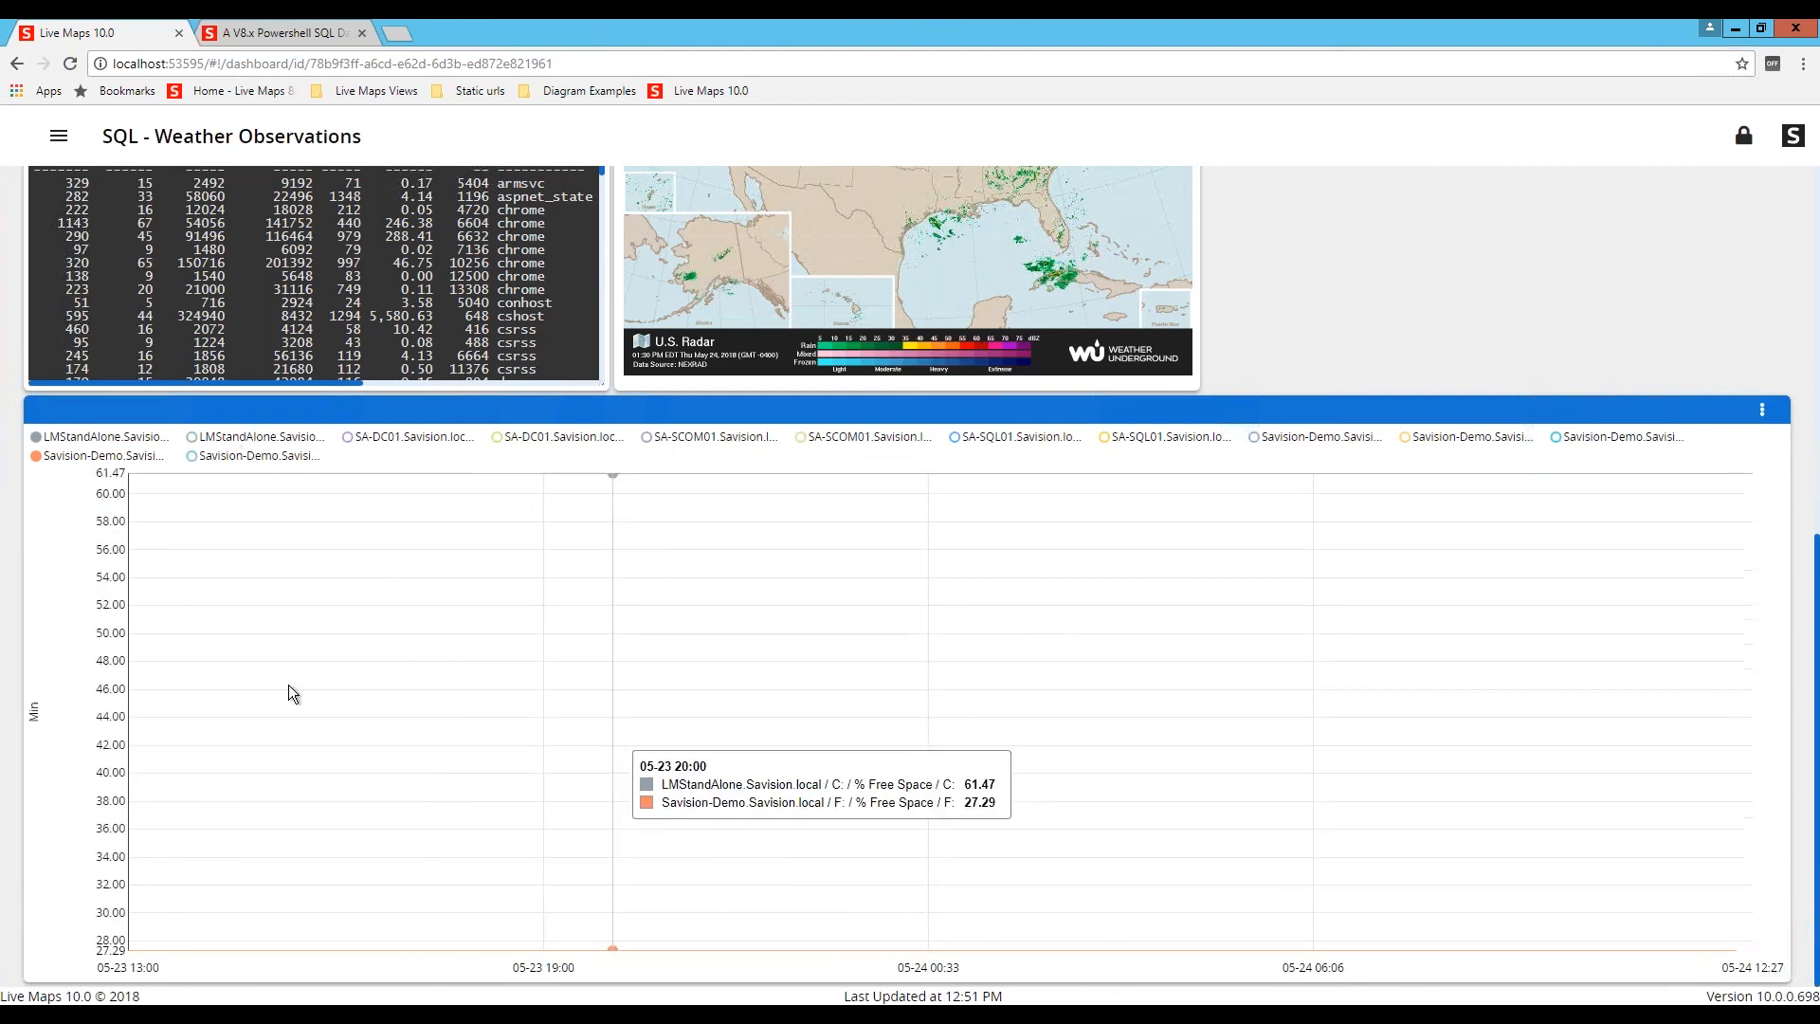
{"action": "left_click", "coordinate": [277, 439]}
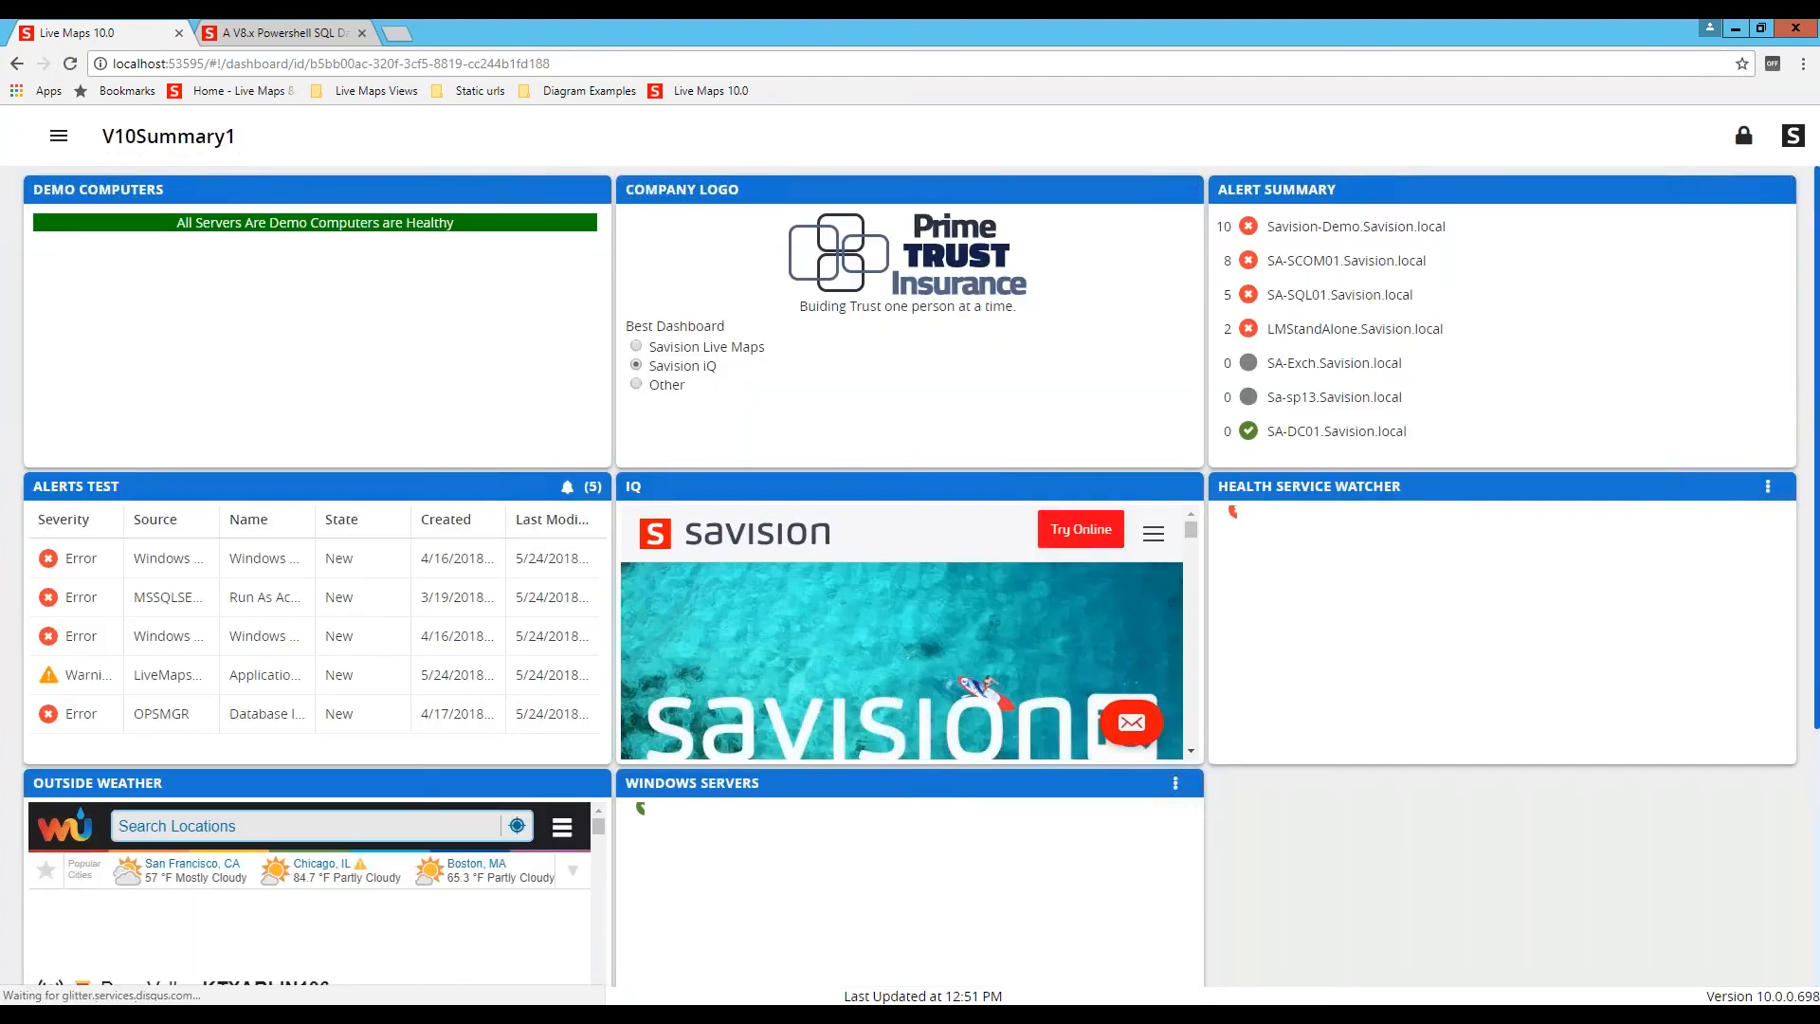